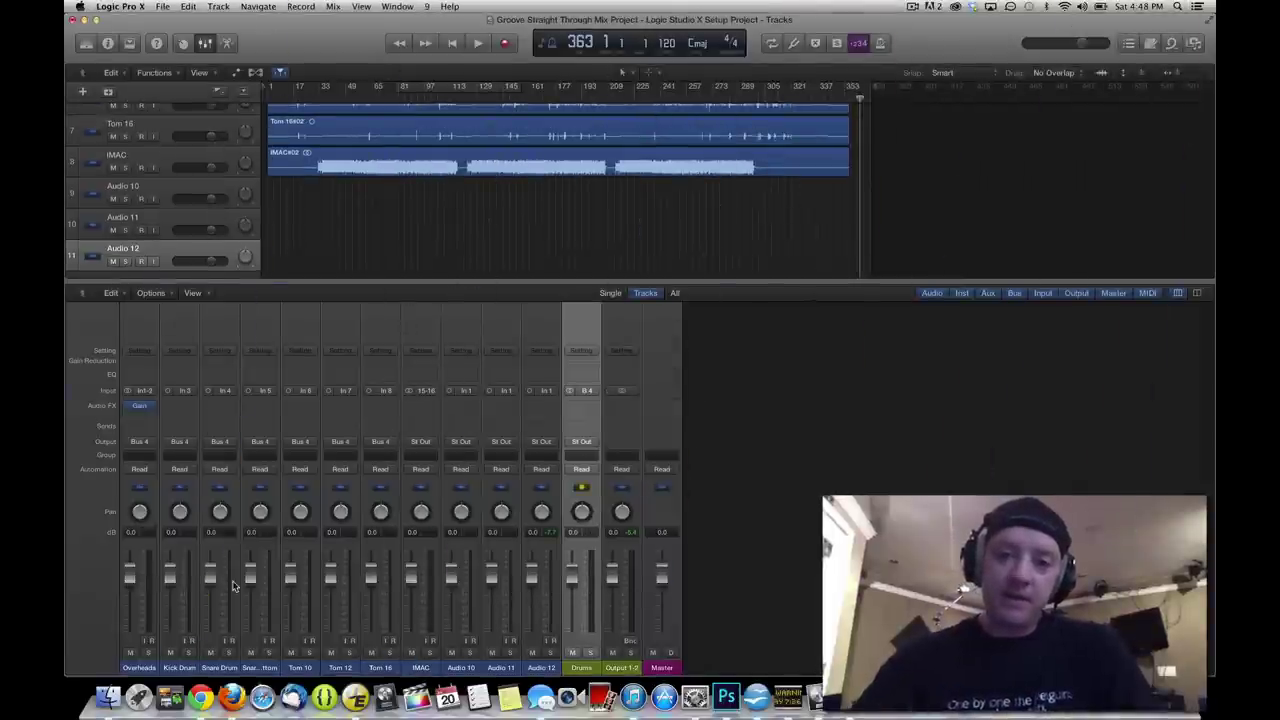
# Review the mixer's drum channels from Overheads to Tom 16, plus the Drums aux and the IMAC channel.
pyautogui.click(147, 660)
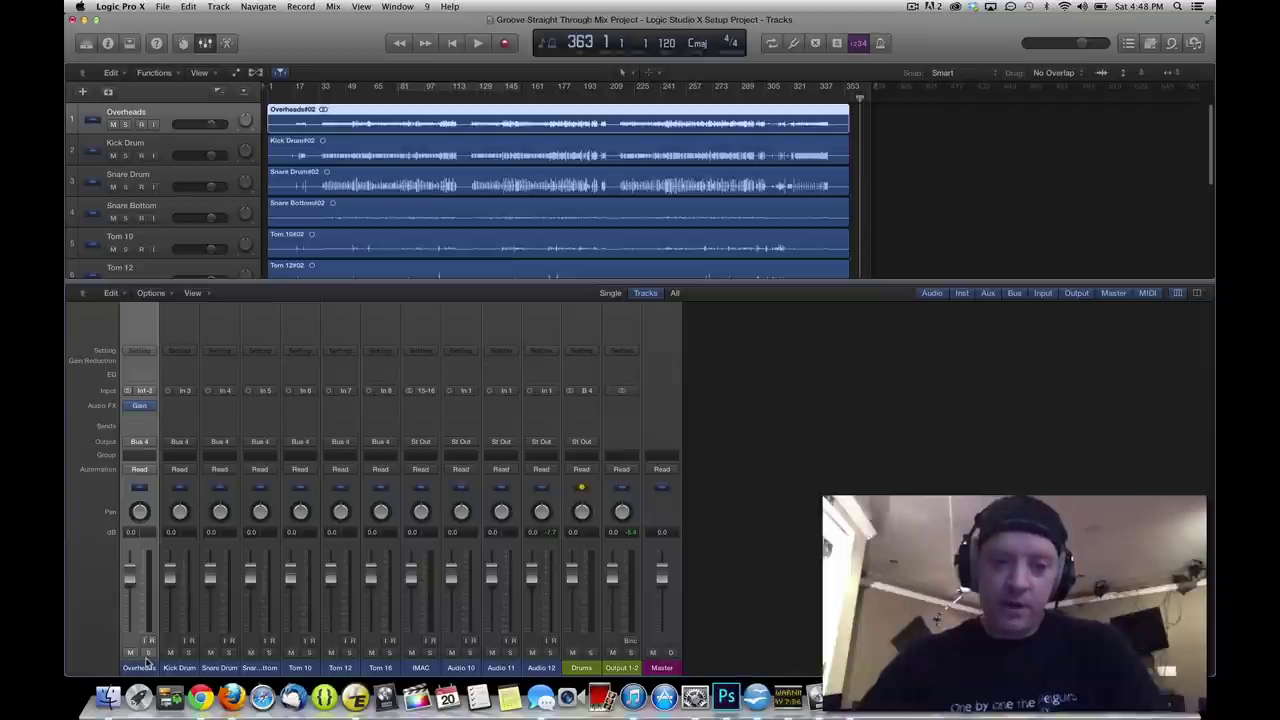
pyautogui.click(197, 662)
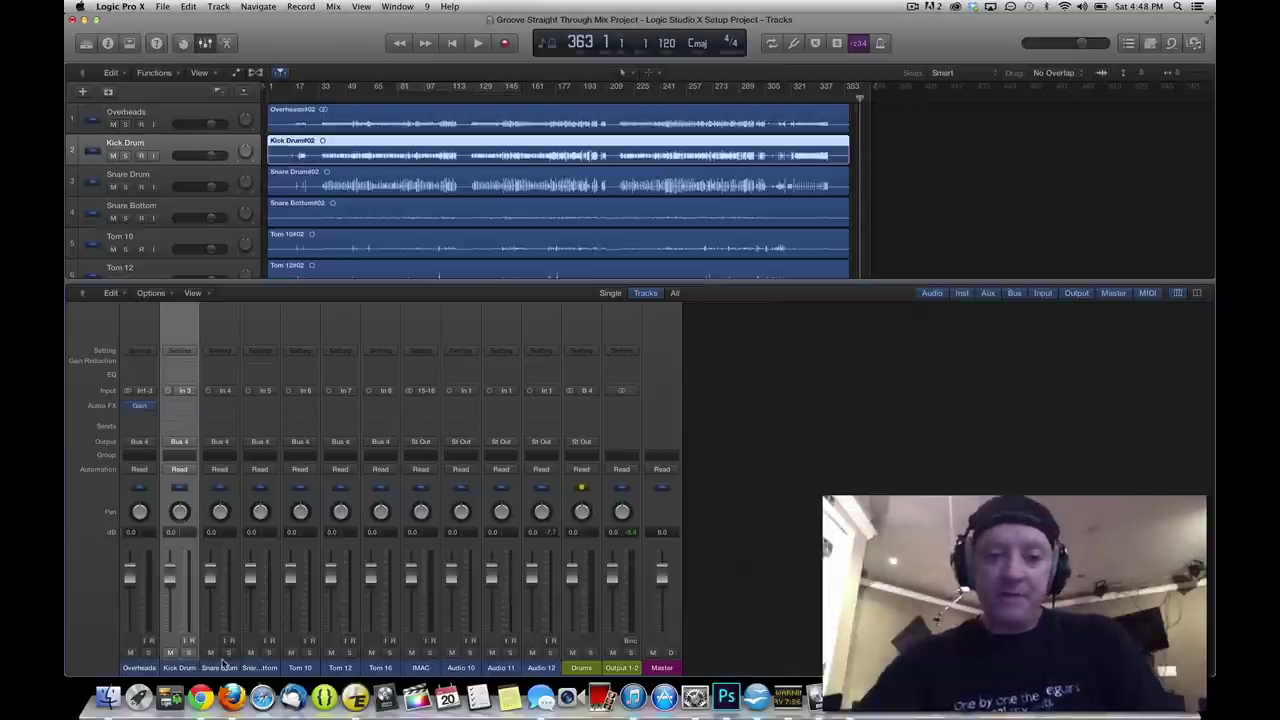
pyautogui.click(224, 662)
pyautogui.click(252, 664)
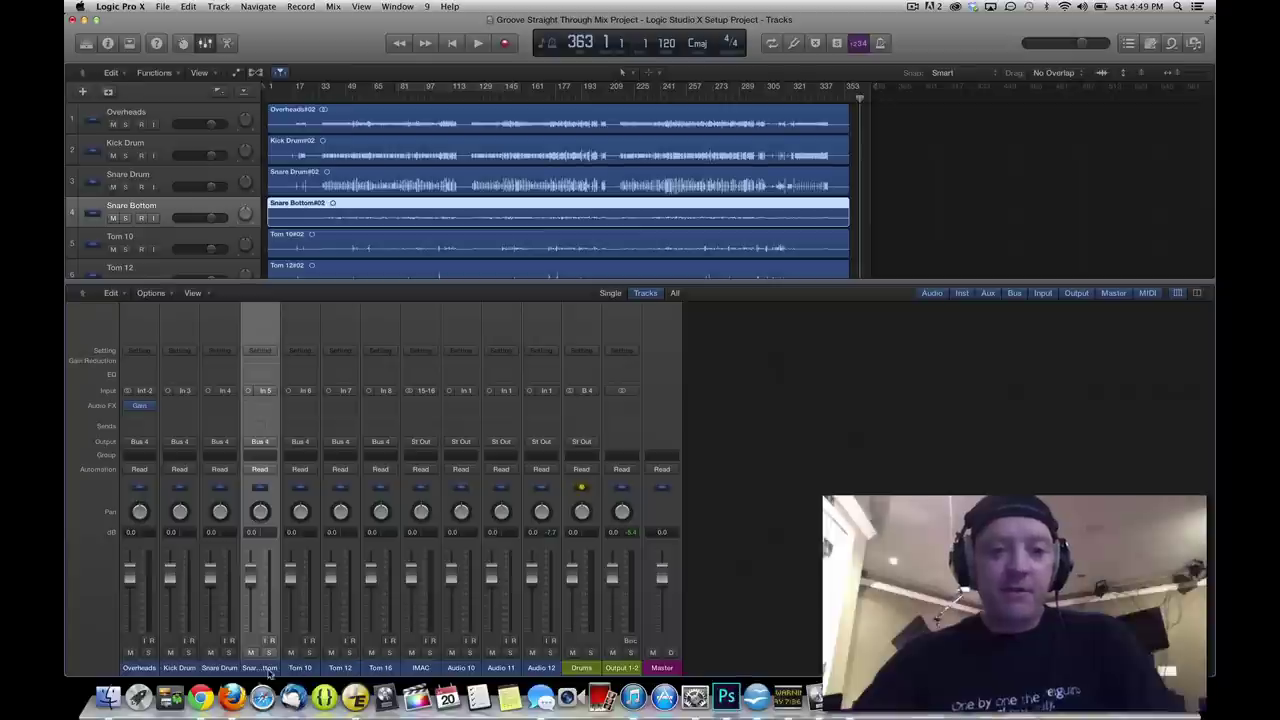
pyautogui.click(139, 667)
pyautogui.click(180, 668)
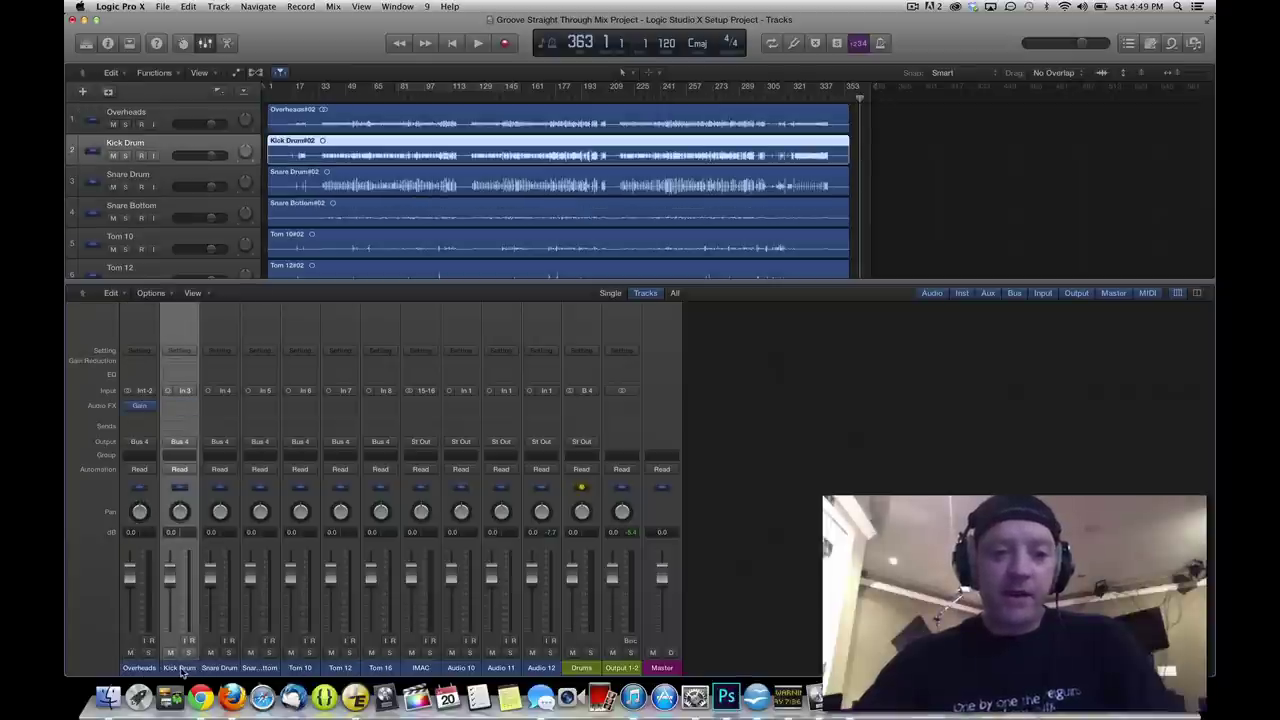
pyautogui.click(219, 668)
pyautogui.click(252, 668)
pyautogui.click(296, 668)
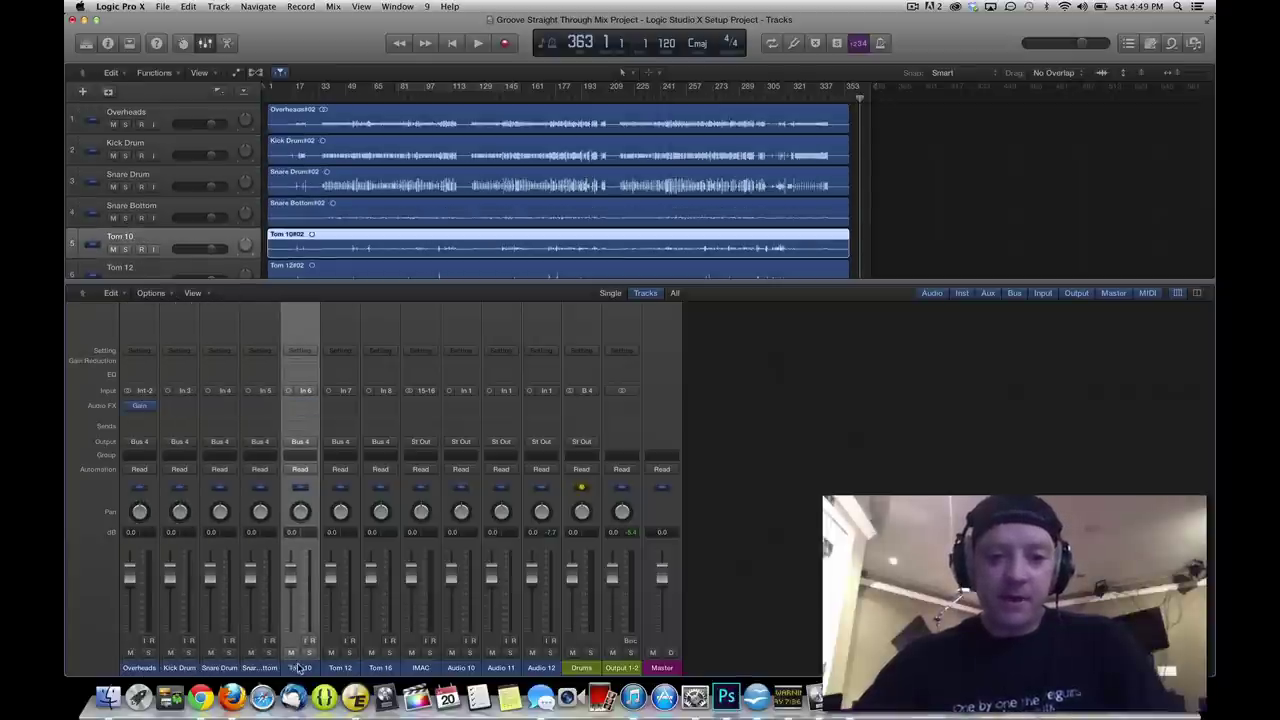
pyautogui.click(333, 668)
pyautogui.click(380, 668)
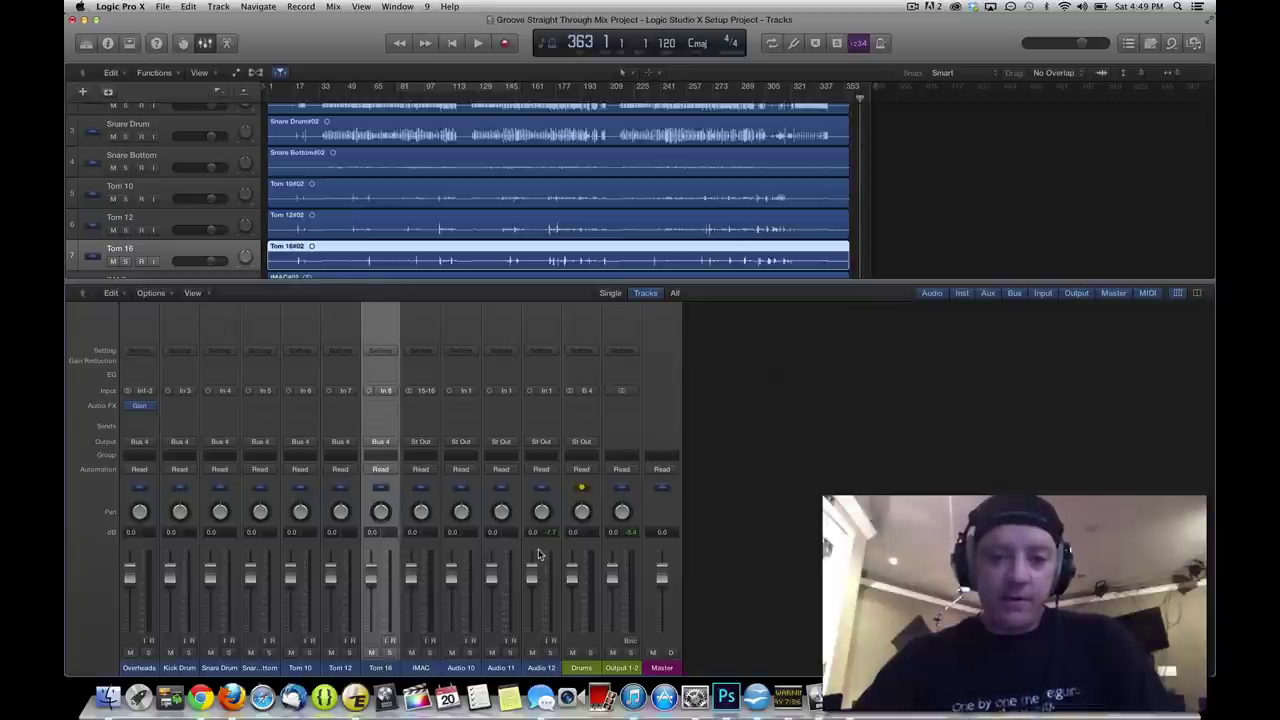
pyautogui.click(582, 668)
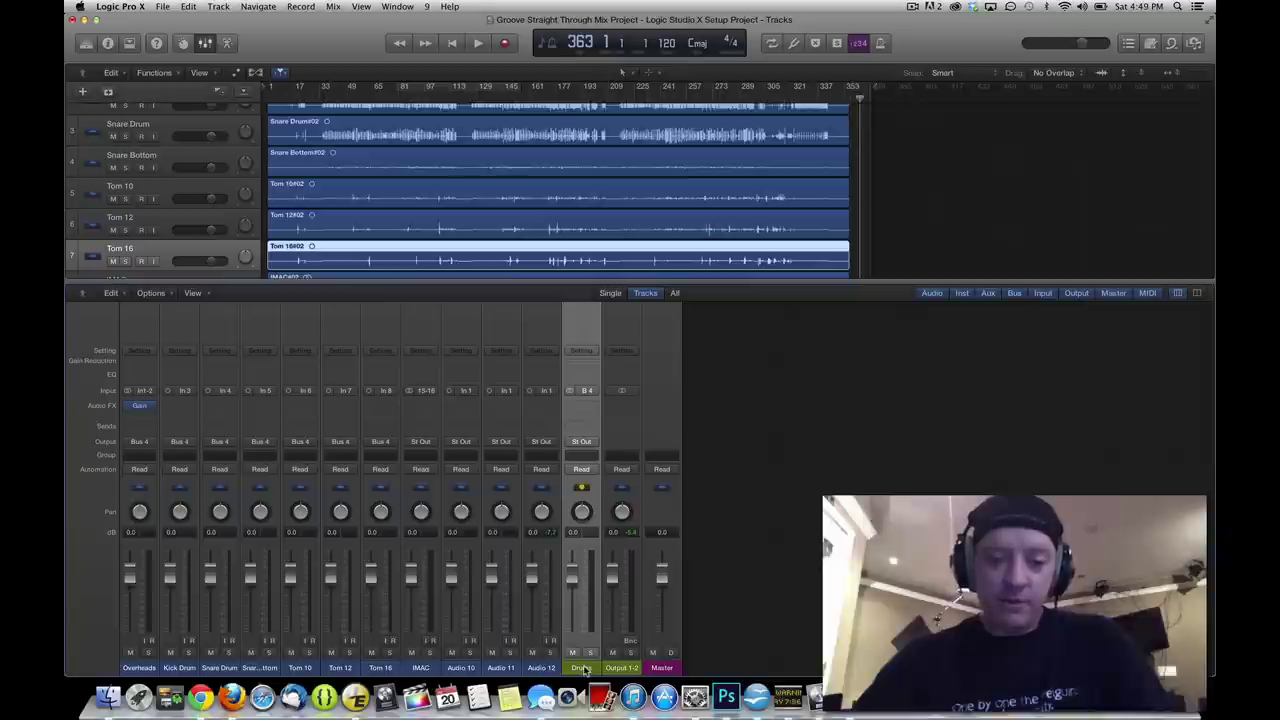
pyautogui.click(421, 668)
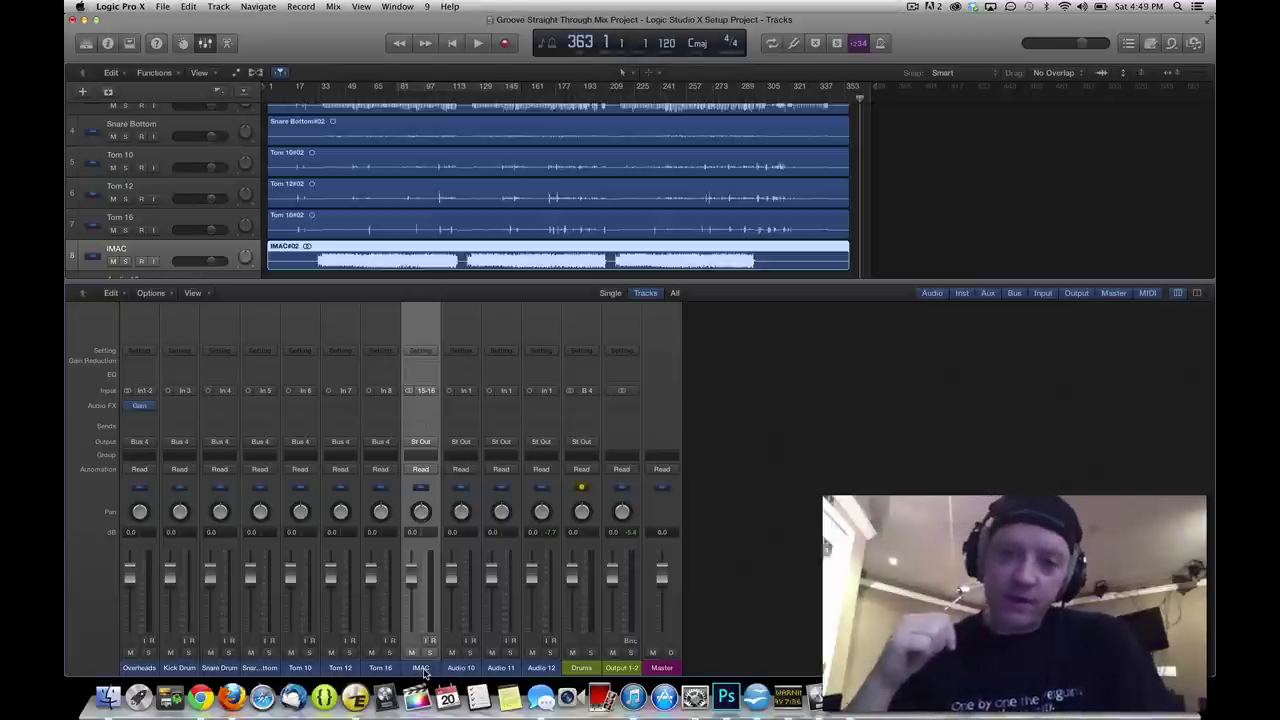
pyautogui.click(583, 668)
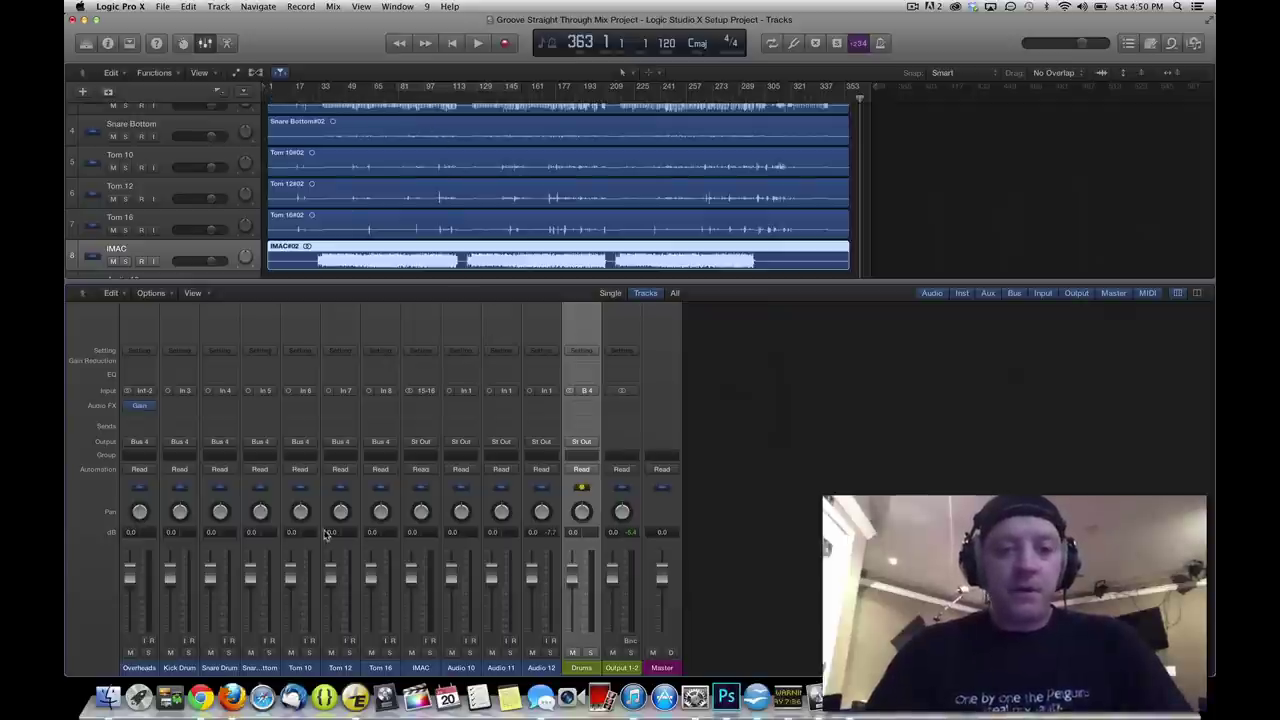
# Hide the mixer and open the movie GOPR0001.MP4 from the Logic Pro X Groove Straight Through Mix folder, extracting its audio track.
pyautogui.click(205, 44)
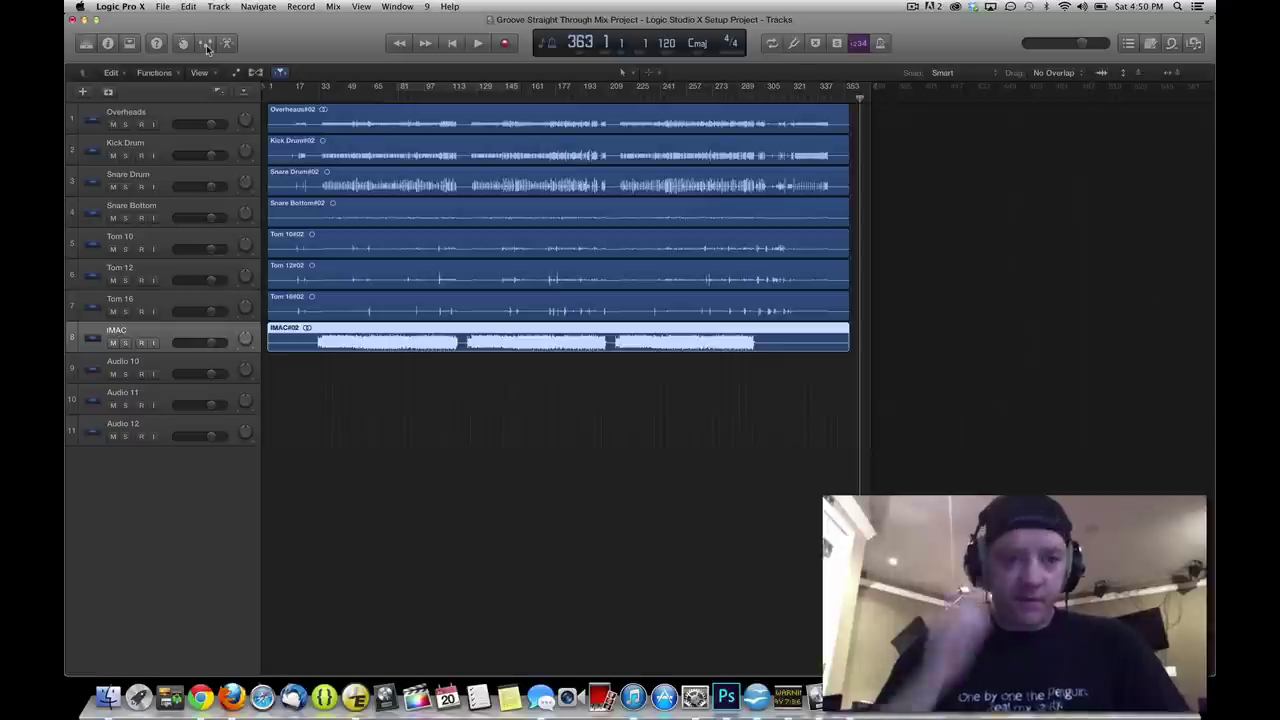
pyautogui.click(162, 6)
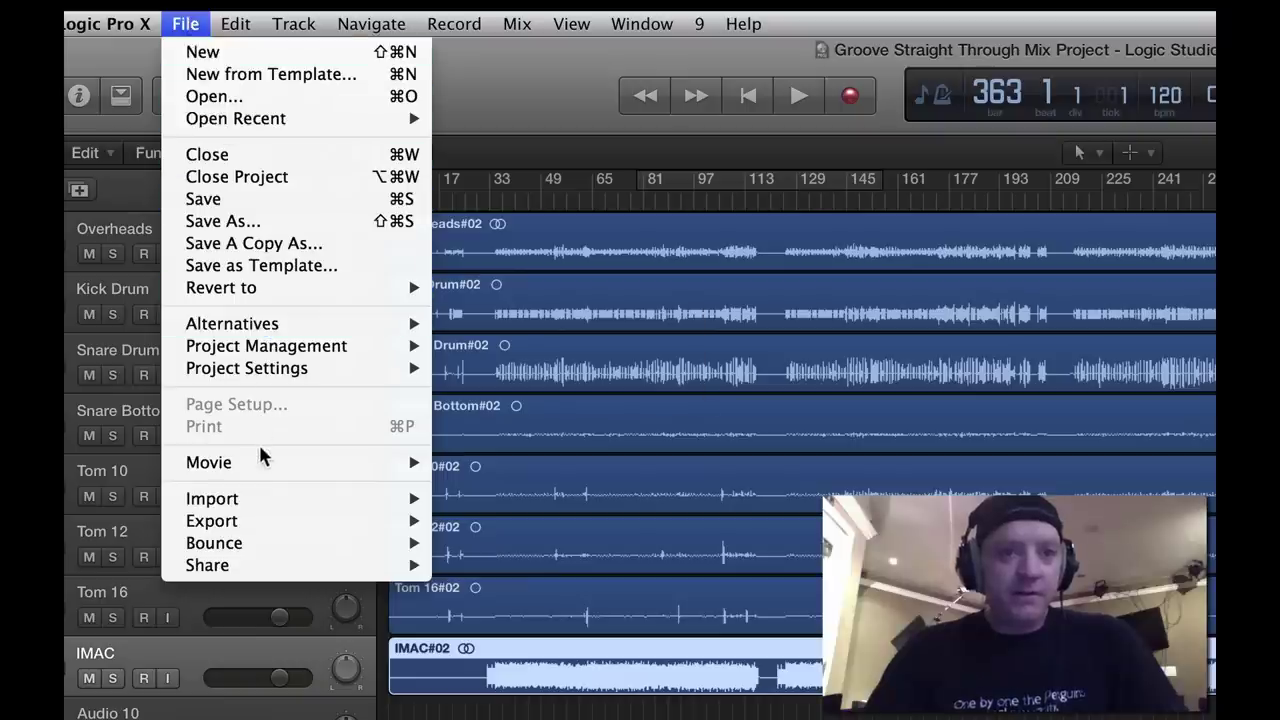
pyautogui.moveTo(262, 462)
pyautogui.click(480, 463)
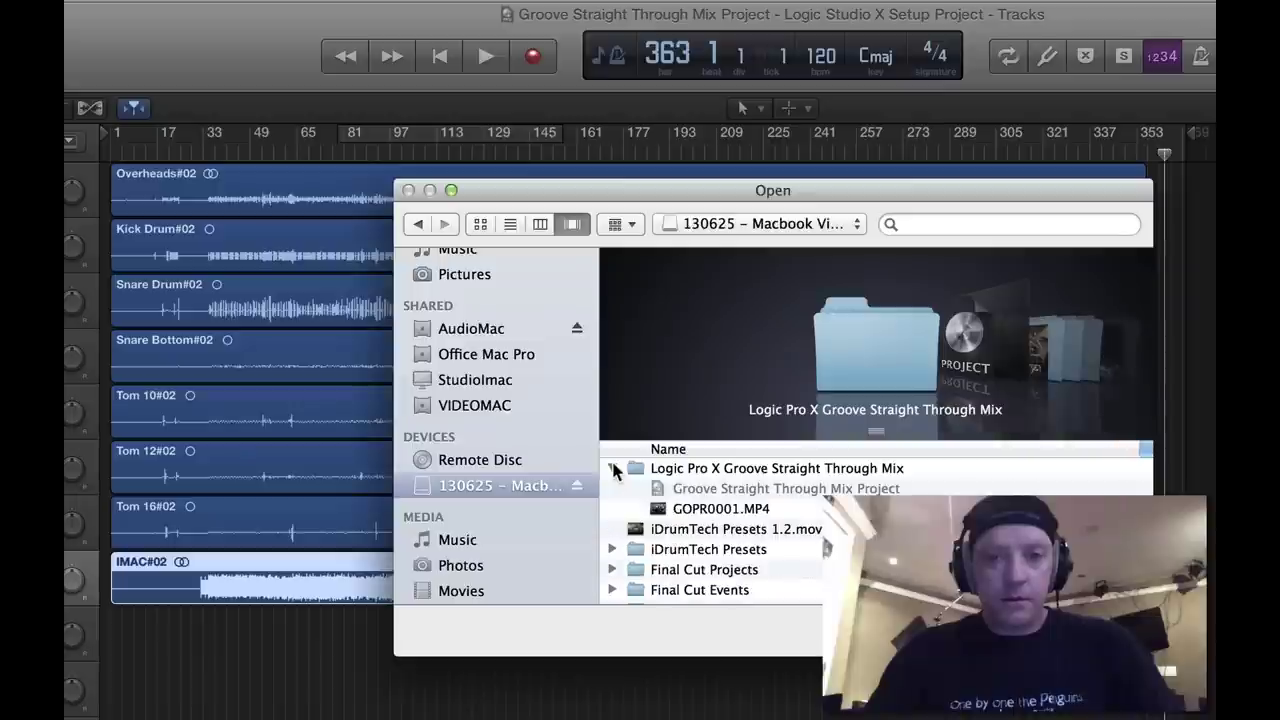
pyautogui.click(716, 511)
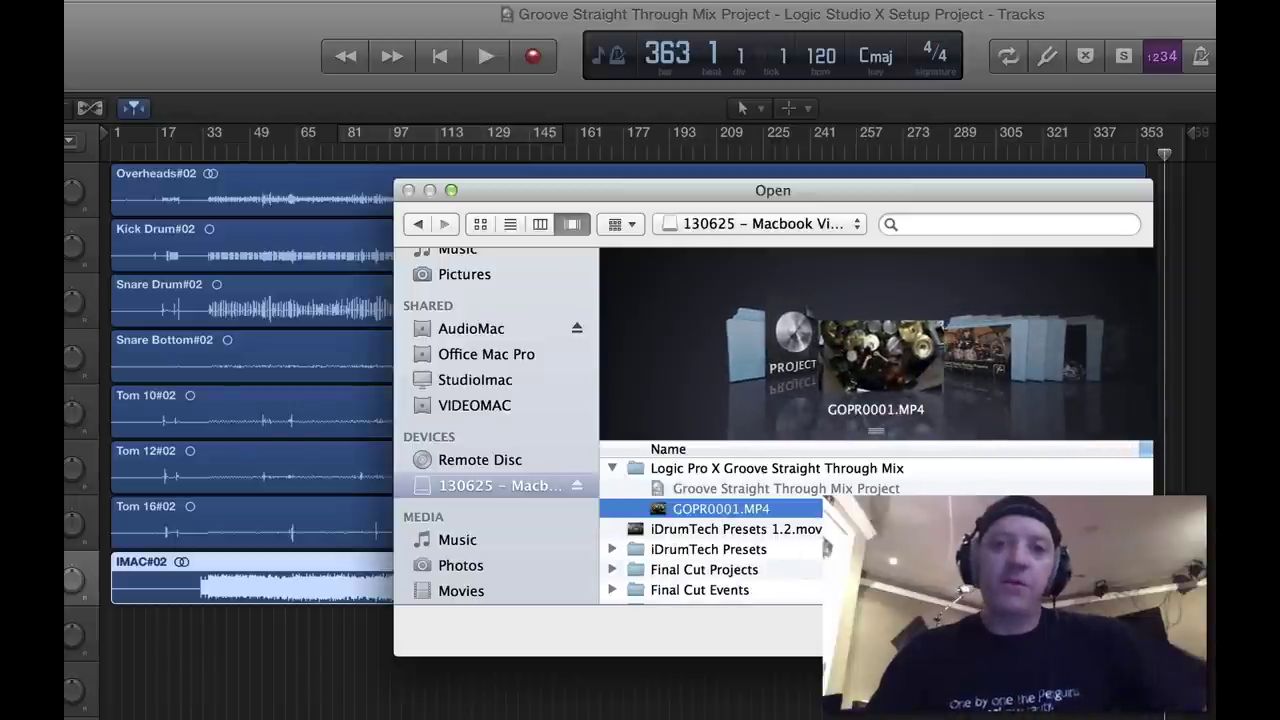
pyautogui.doubleClick(716, 511)
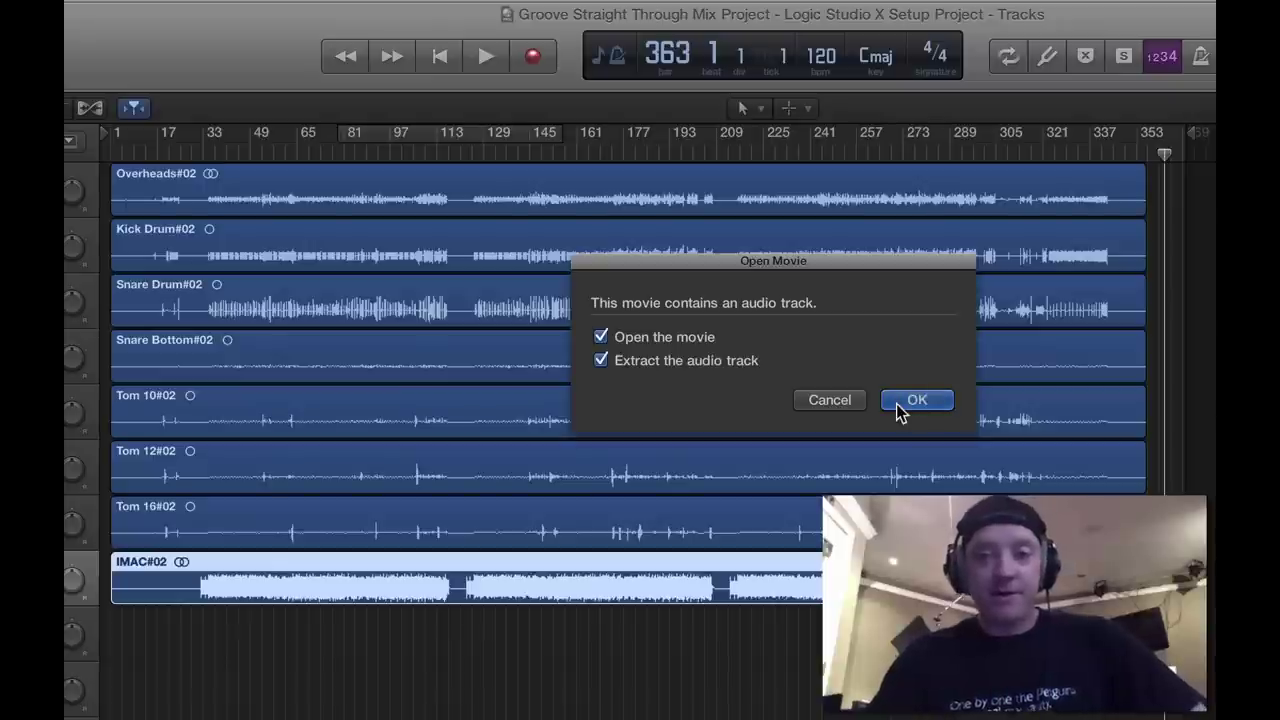
pyautogui.click(896, 404)
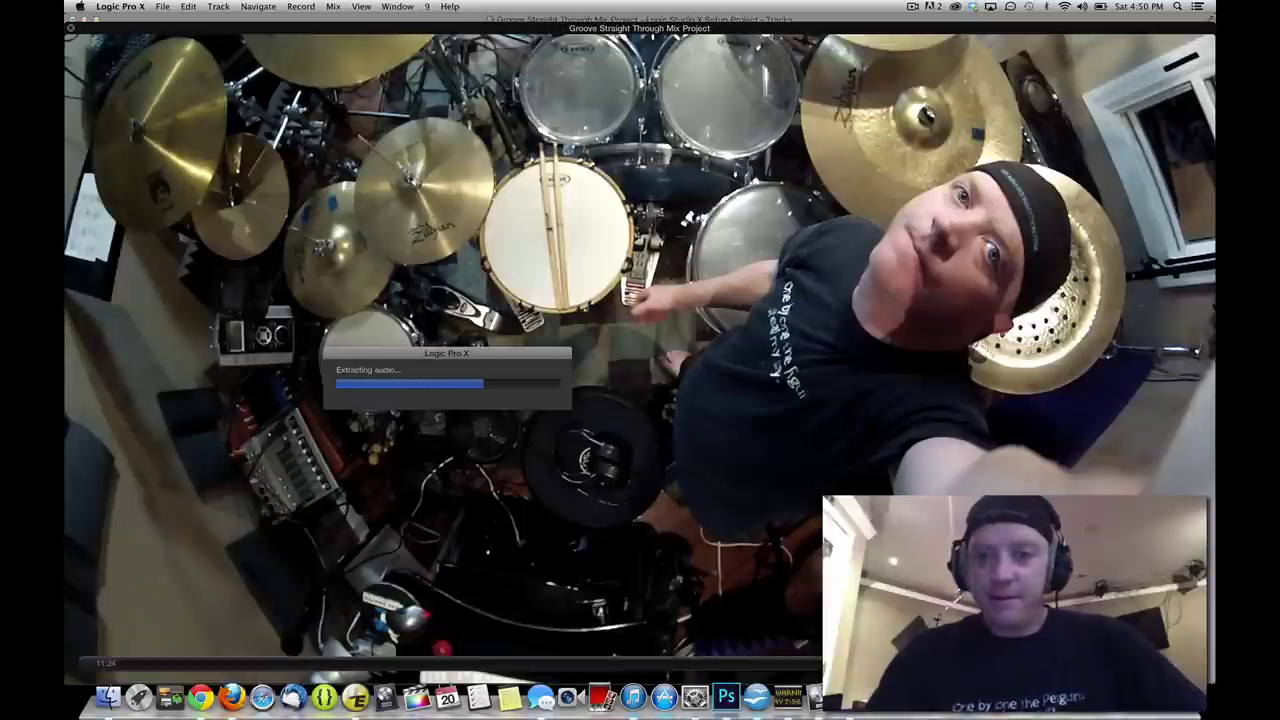
# Shrink the movie window and move it past the end of the regions so most of the tracks stay uncovered.
pyautogui.moveTo(1214, 358); pyautogui.dragTo(586, 328)
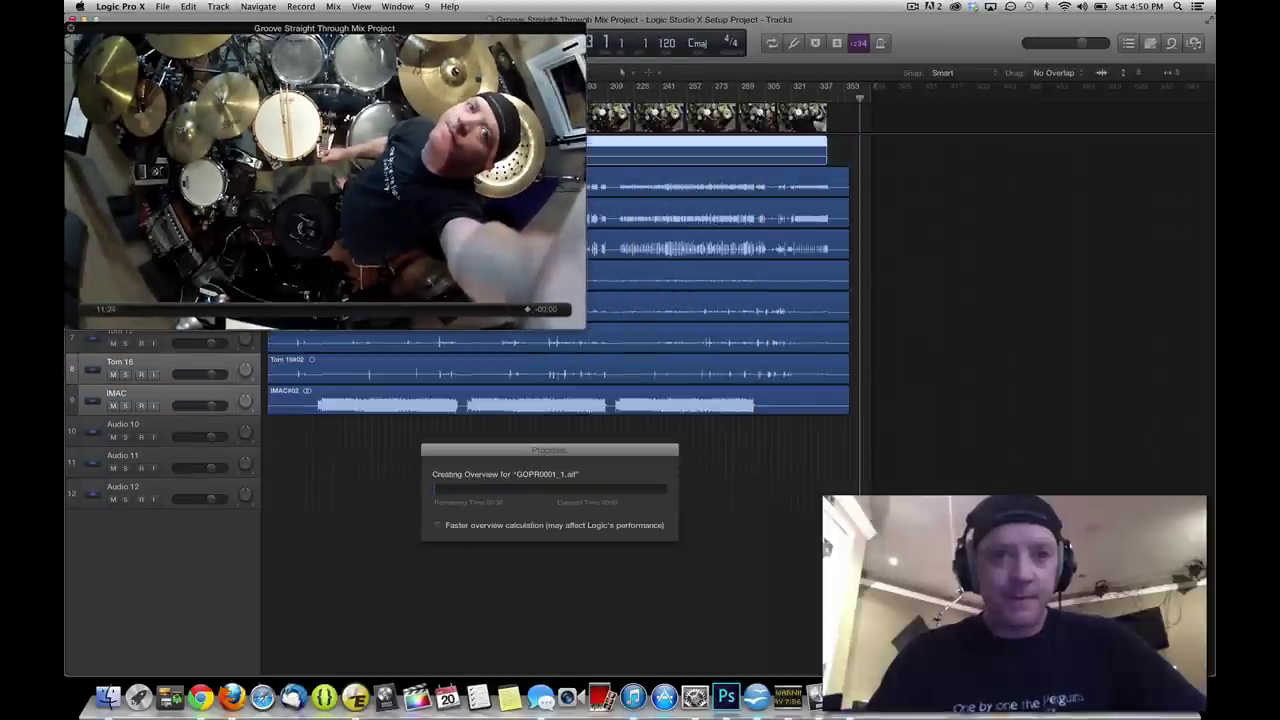
pyautogui.moveTo(377, 34); pyautogui.dragTo(993, 105)
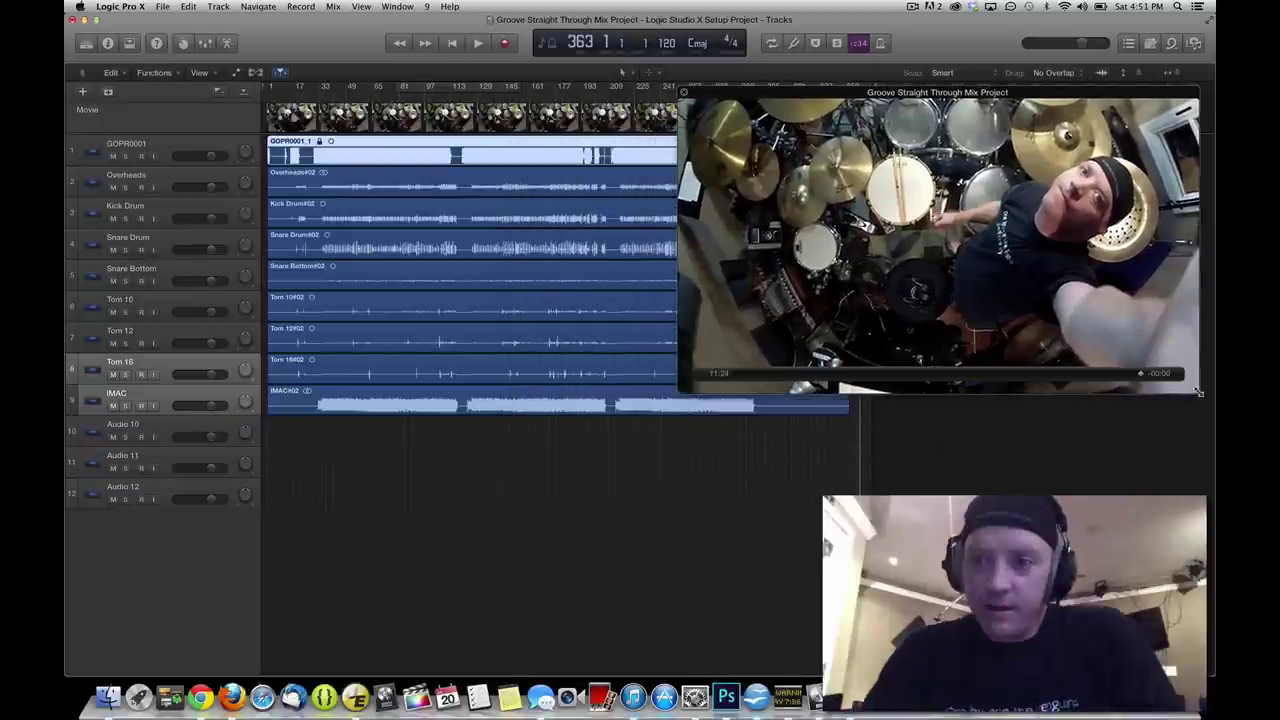
pyautogui.moveTo(1200, 386); pyautogui.dragTo(1058, 313)
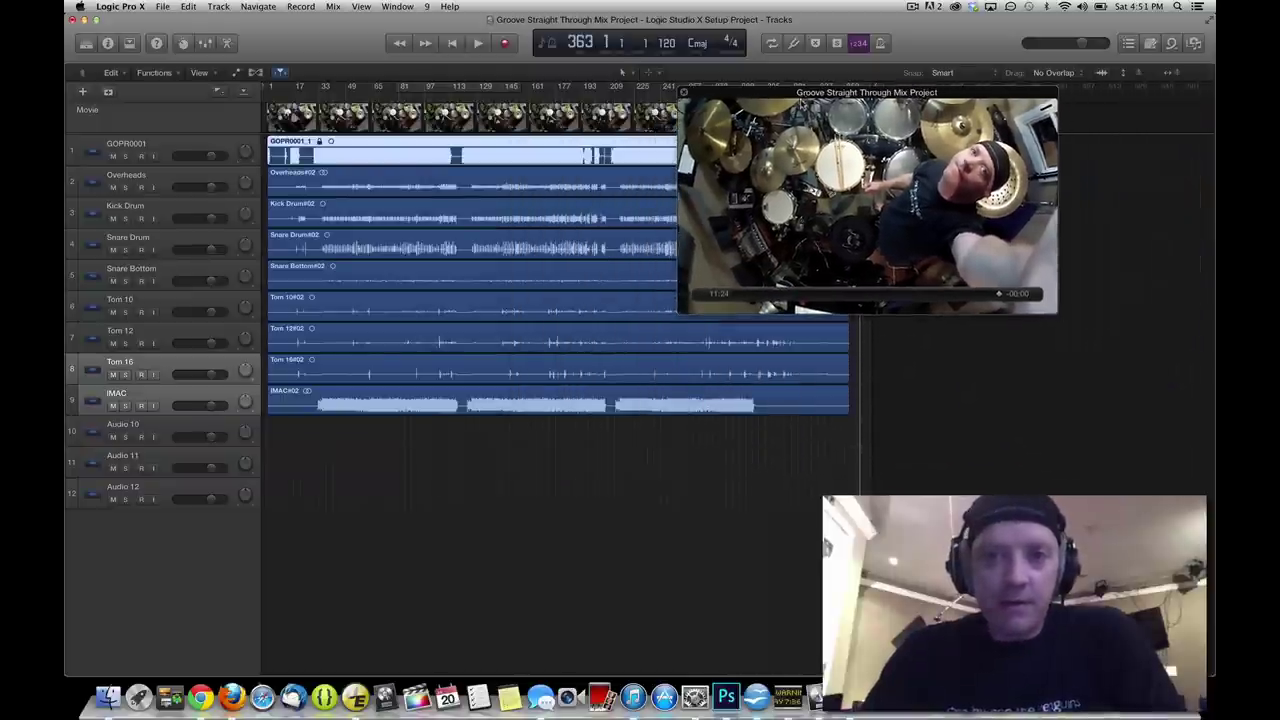
pyautogui.moveTo(801, 100); pyautogui.dragTo(949, 89)
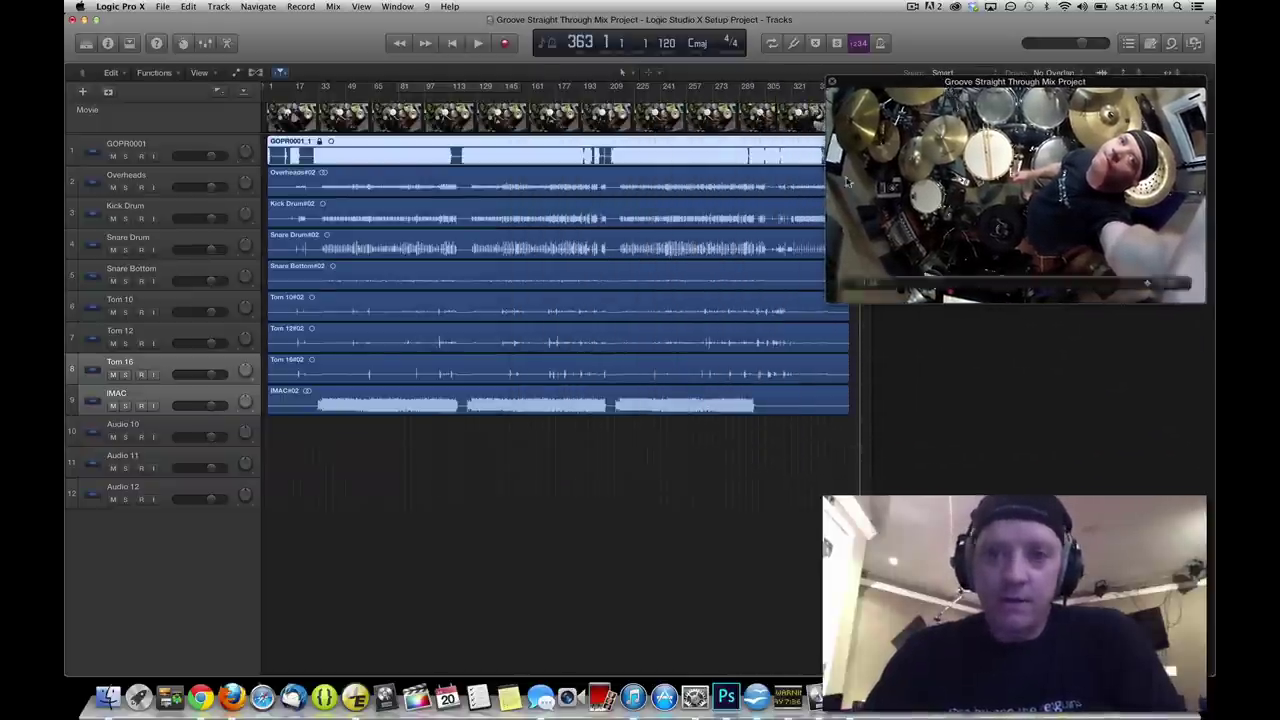
# Mute the GOPR0001 audio track and play the project from bar 11 to check the movie against the drum tracks.
pyautogui.click(113, 157)
pyautogui.click(289, 100)
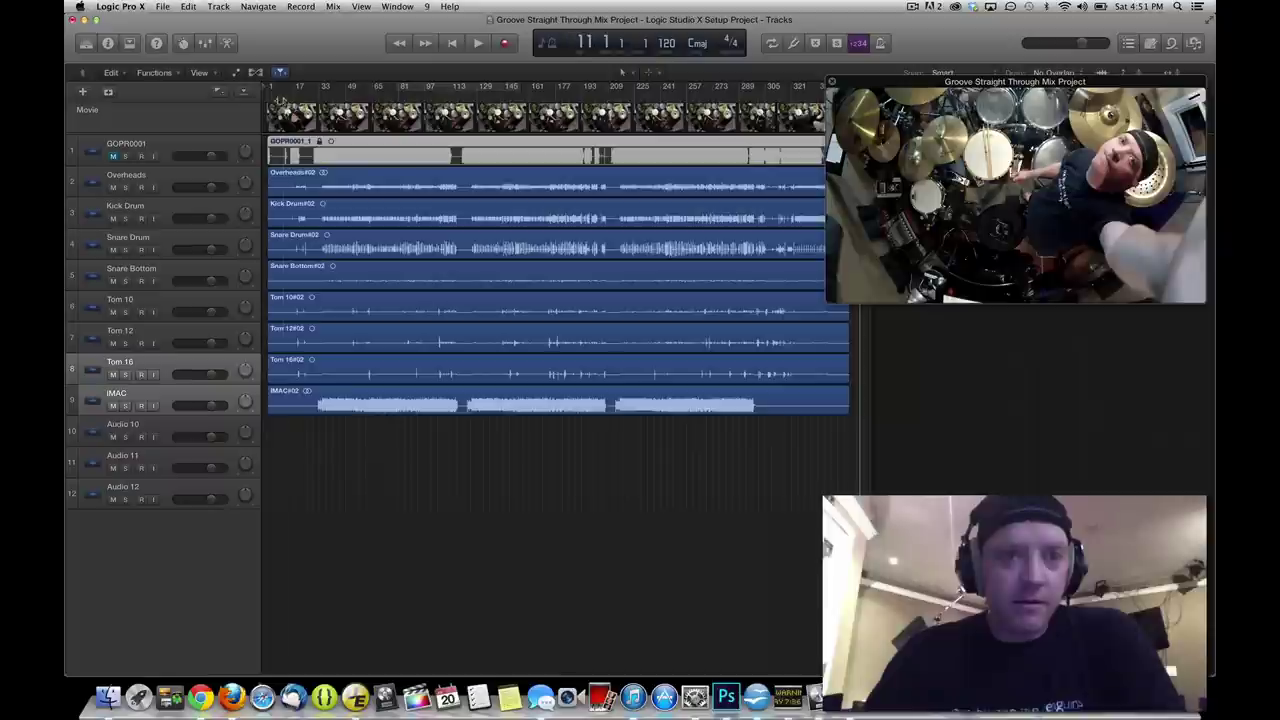
pyautogui.press('space')
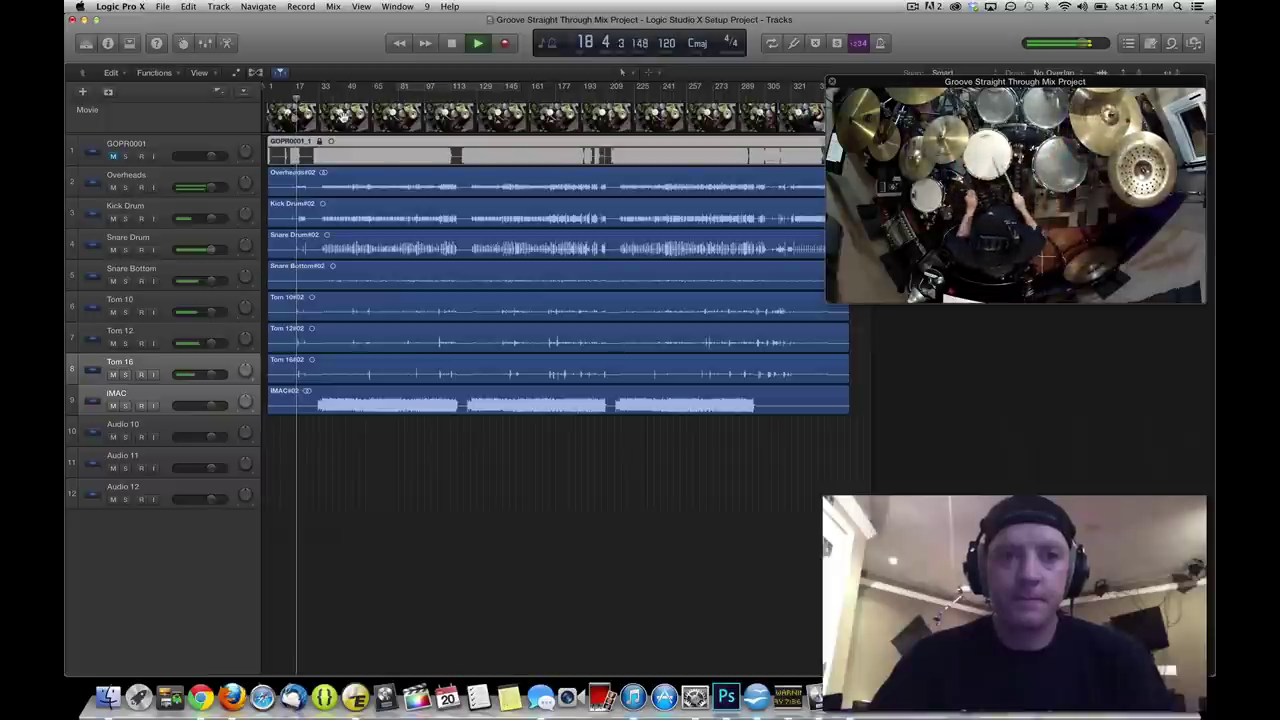
pyautogui.press('space')
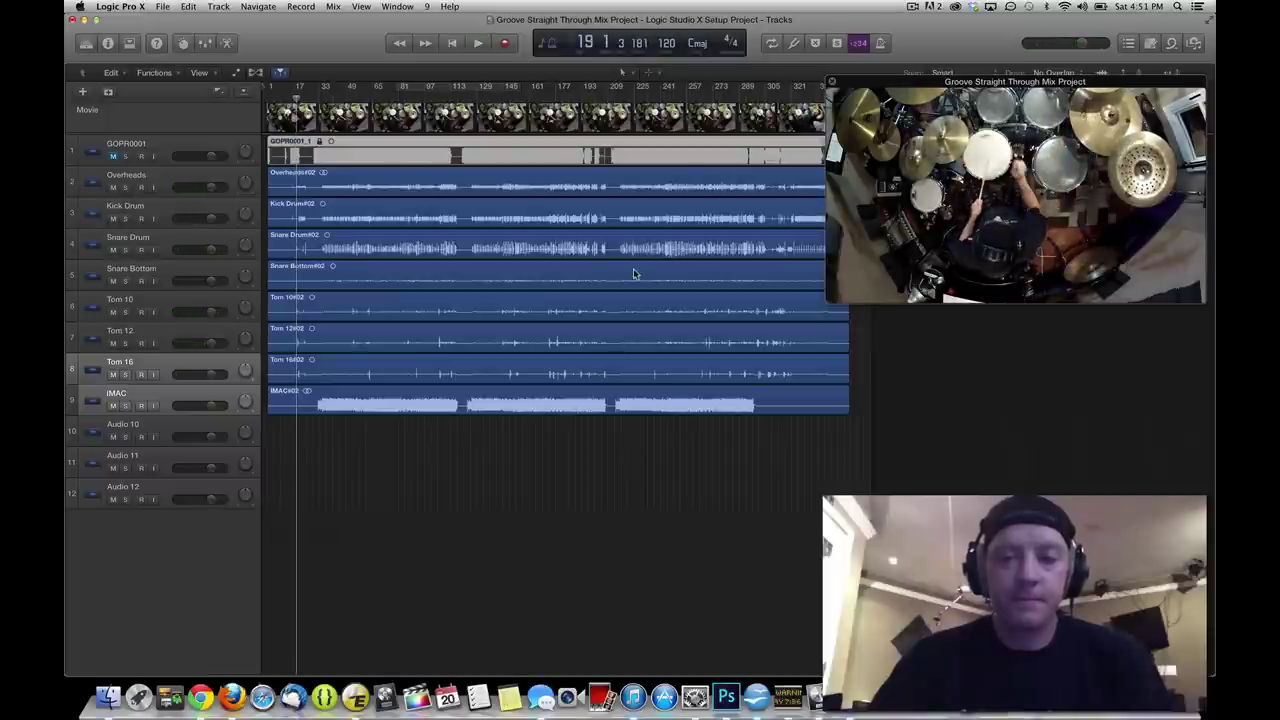
# Lower the movie window clear of the movie track and inspect the GOPR0001 and drum waveforms between bars 12 and 20.
pyautogui.moveTo(972, 82); pyautogui.dragTo(974, 170)
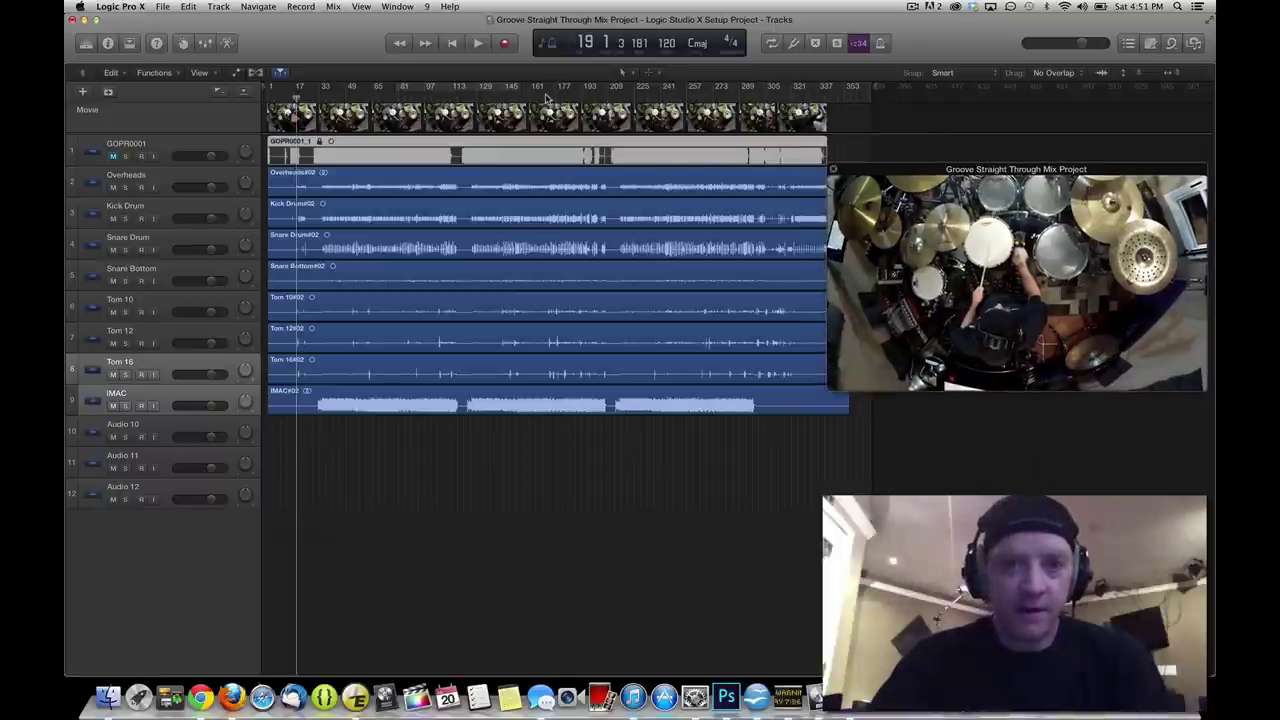
pyautogui.press('super+Right')
pyautogui.press('super+Right')
pyautogui.press('super+Right')
pyautogui.press('super+Right')
pyautogui.press('super+Right')
pyautogui.press('super+Right')
pyautogui.press('super+Right')
pyautogui.press('super+Right')
pyautogui.press('super+Right')
pyautogui.press('super+Right')
pyautogui.press('super+Right')
pyautogui.press('super+Right')
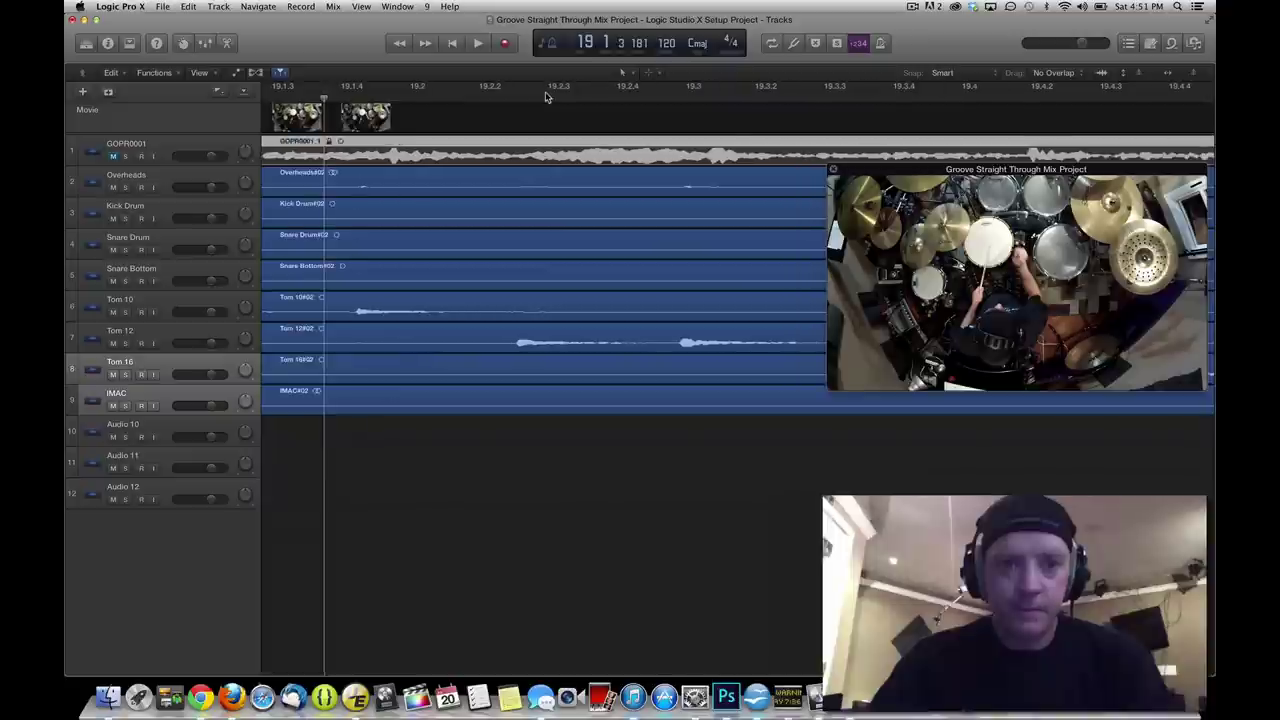
pyautogui.press('super+Left')
pyautogui.press('super+Left')
pyautogui.press('super+Left')
pyautogui.press('super+Left')
pyautogui.press('super+Left')
pyautogui.press('super+Left')
pyautogui.press('super+Left')
pyautogui.hscroll(-5, 547, 97)
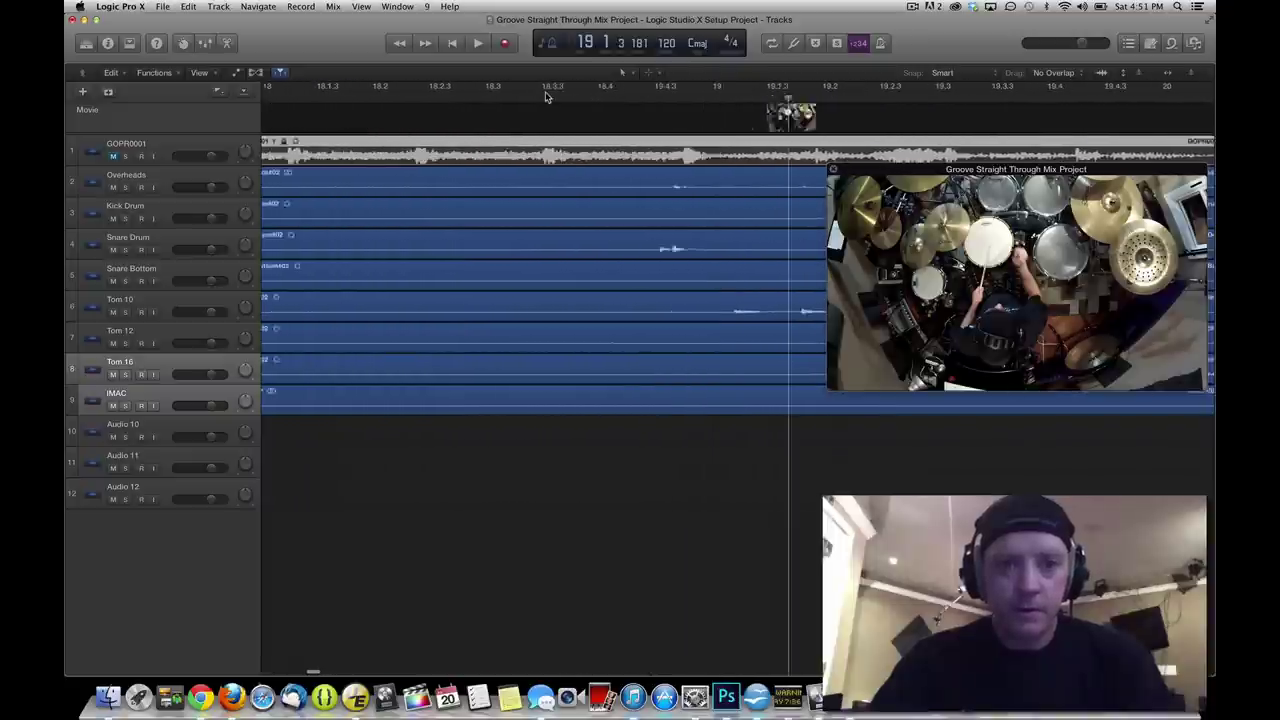
pyautogui.hscroll(-8, 547, 97)
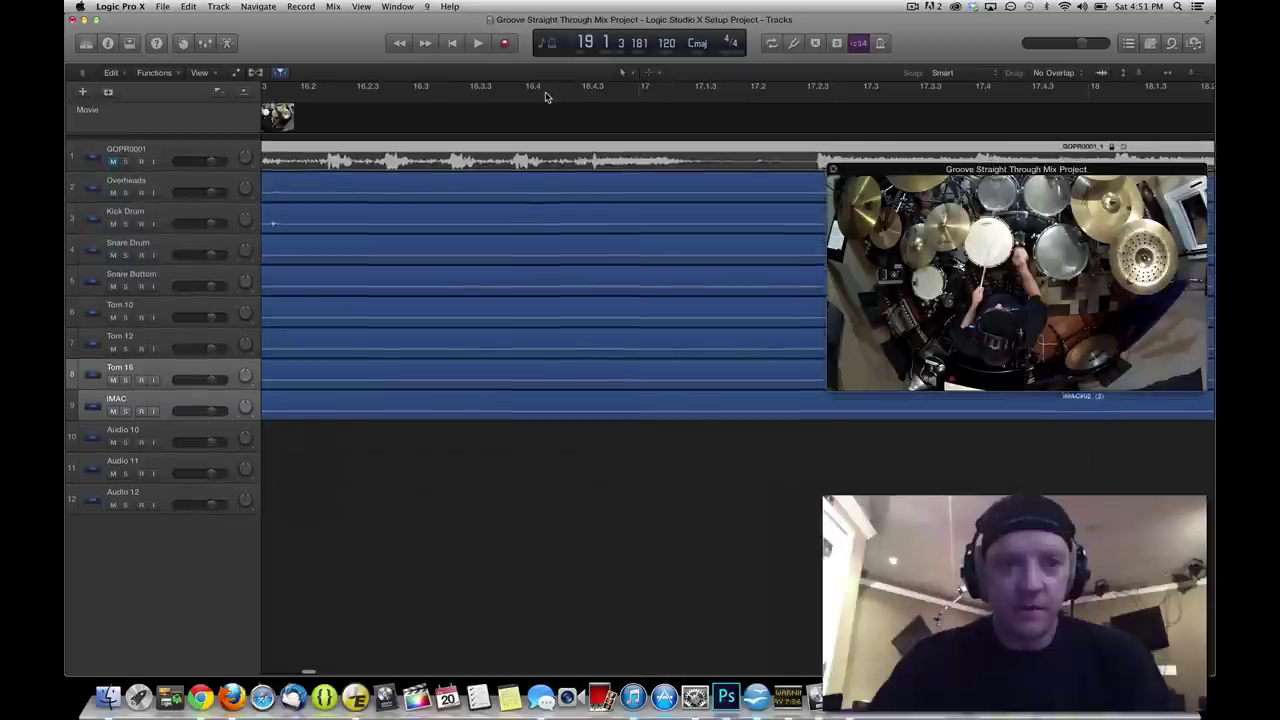
pyautogui.hscroll(-15, 546, 97)
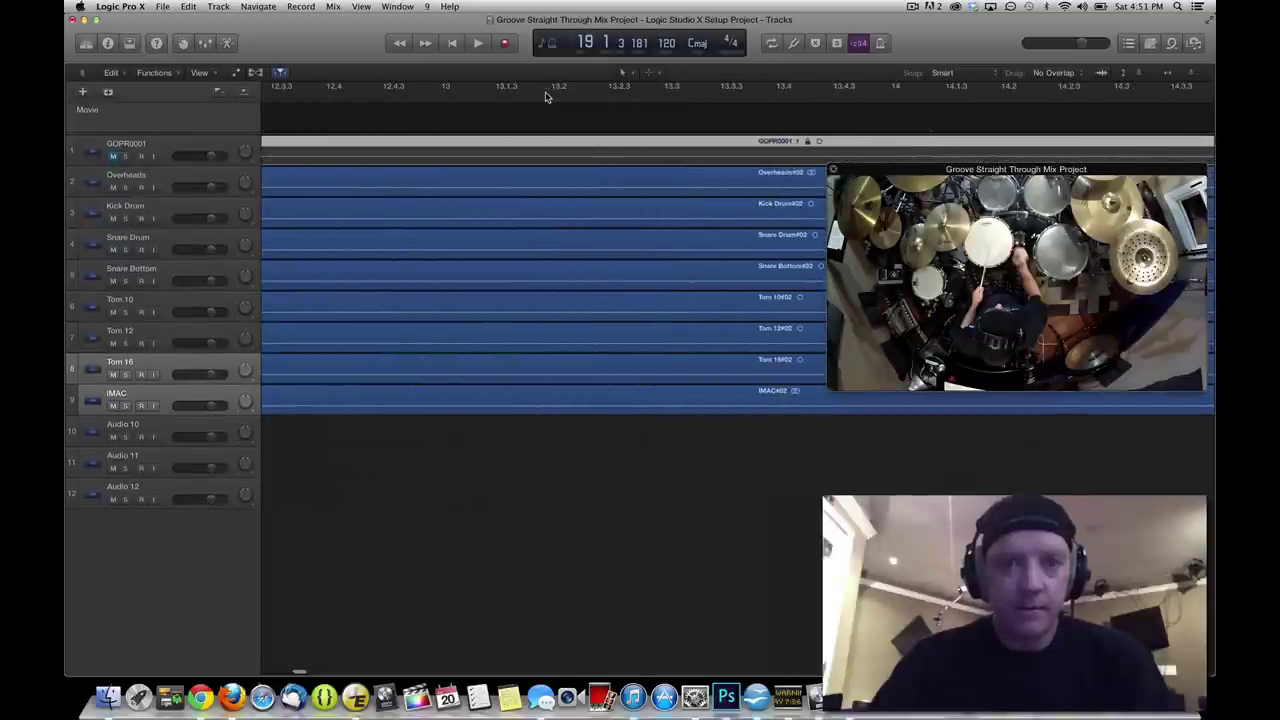
pyautogui.press('super+Left')
pyautogui.press('super+Left')
pyautogui.press('super+Left')
pyautogui.press('super+Left')
pyautogui.press('super+Left')
pyautogui.press('super+Left')
pyautogui.press('super+Left')
pyautogui.press('super+Left')
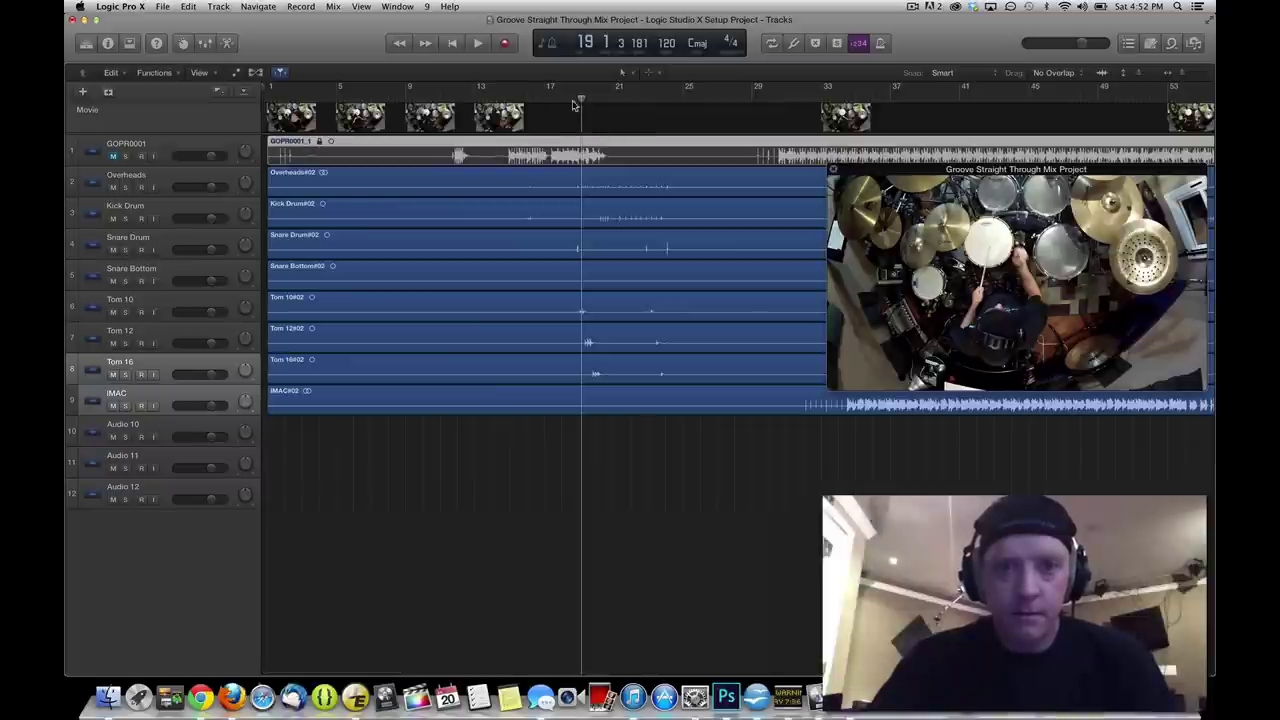
# Slide the movie along its track to start at about bar 19 and play back the section to check its sync.
pyautogui.moveTo(543, 129); pyautogui.dragTo(860, 124)
pyautogui.press('space')
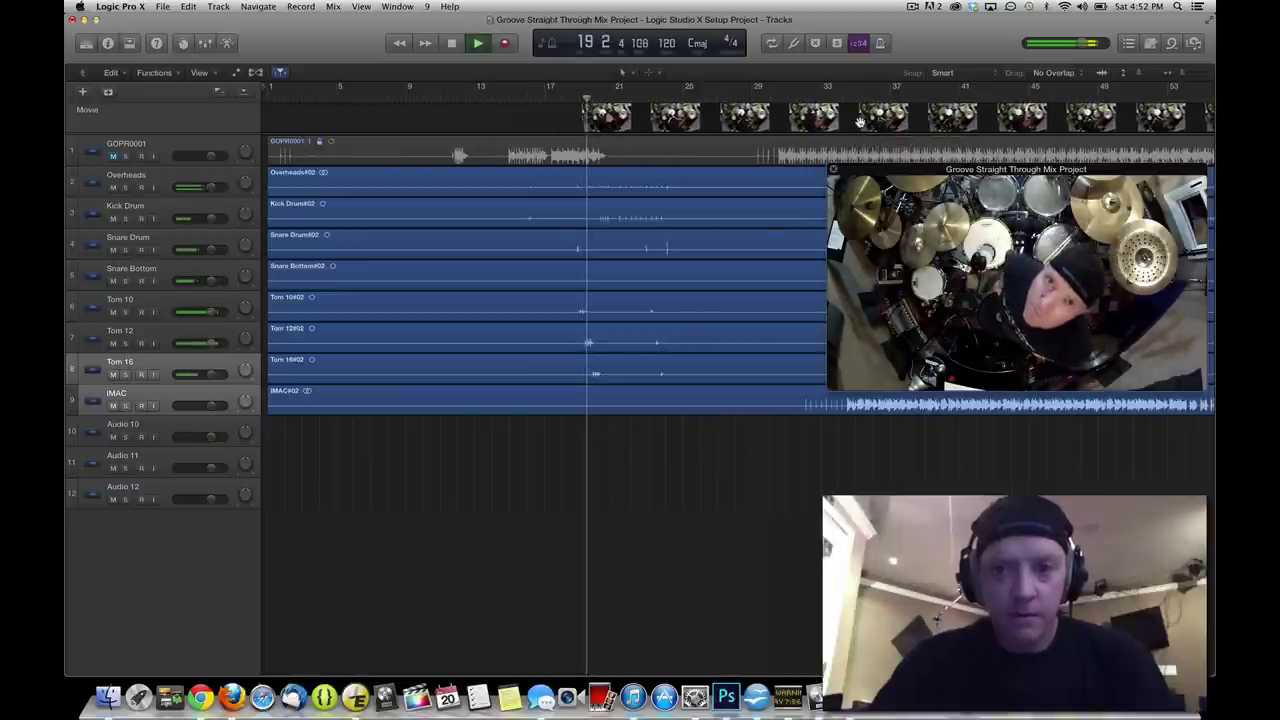
pyautogui.press('space')
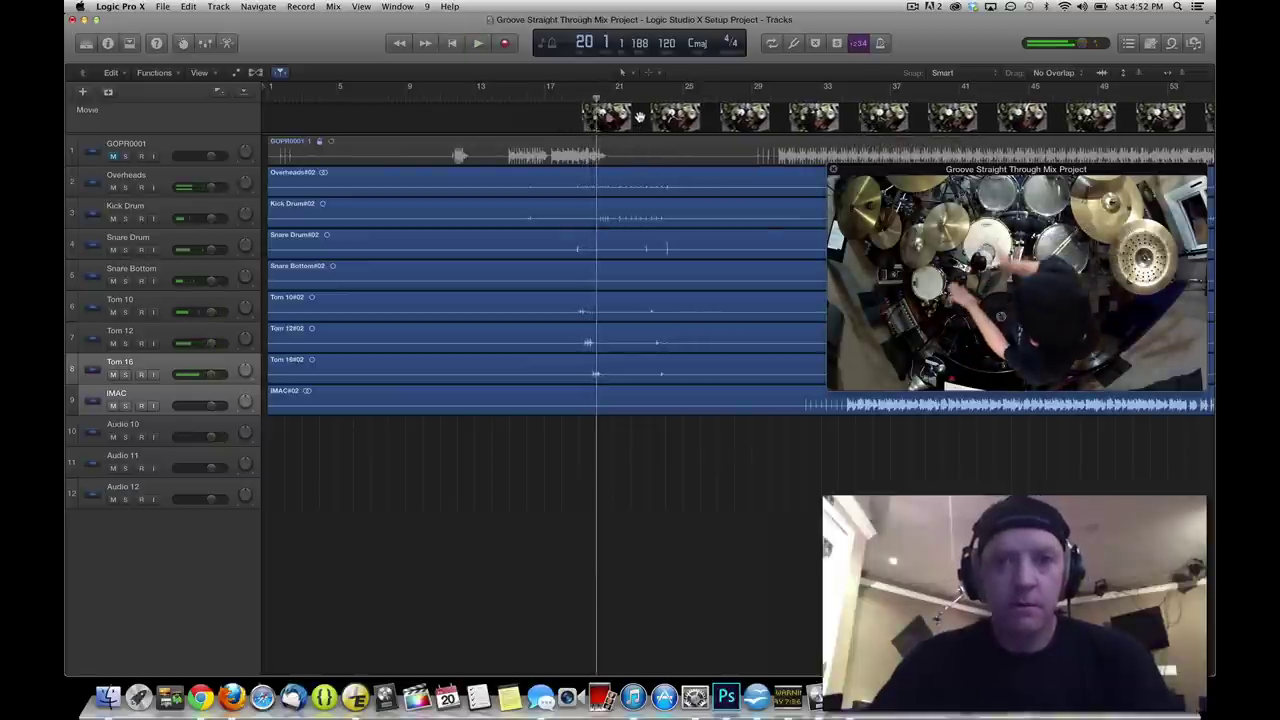
# Pull the movie back to start at about bar 15 and play from bar 14 to check where the picture begins.
pyautogui.moveTo(617, 117); pyautogui.dragTo(577, 118)
pyautogui.click(498, 100)
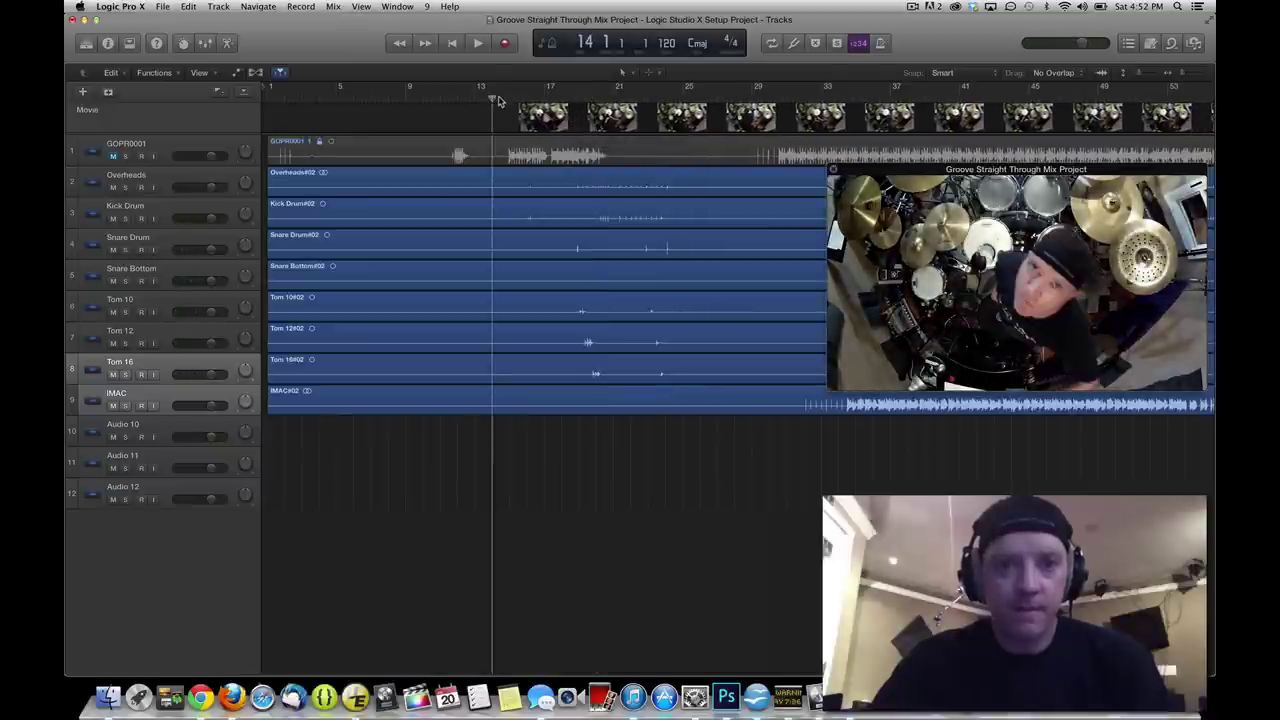
pyautogui.press('space')
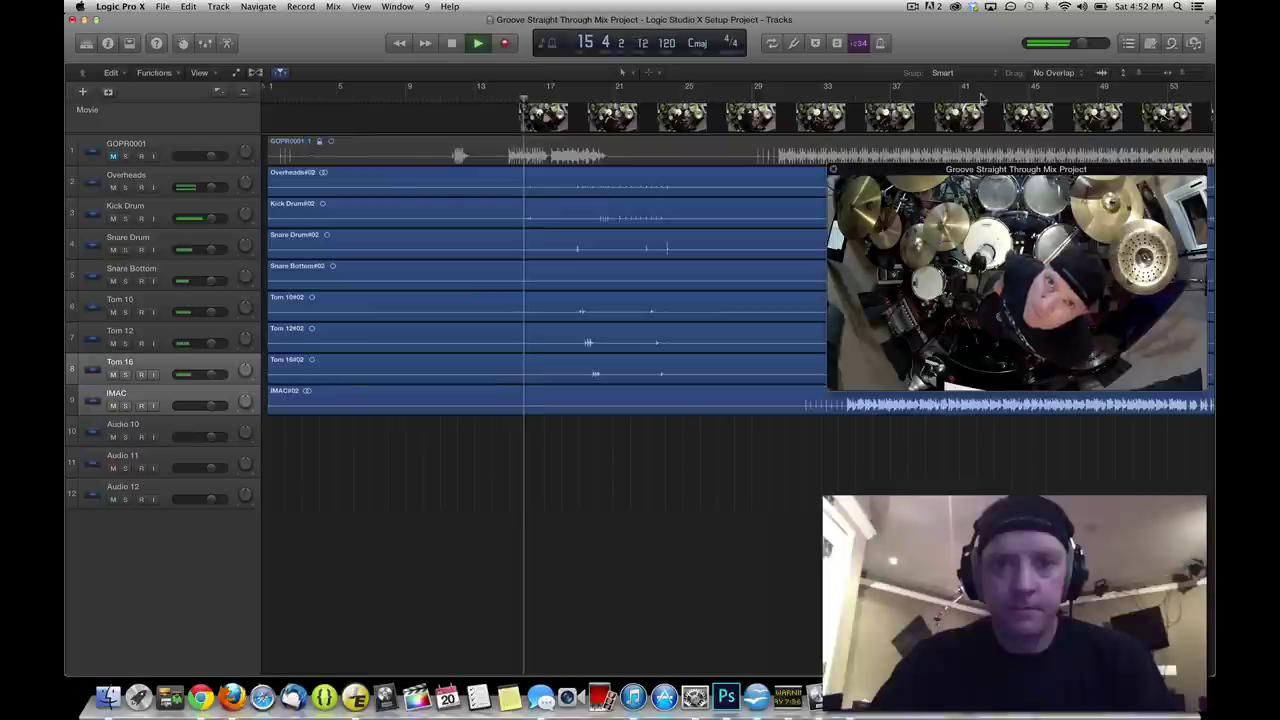
pyautogui.press('space')
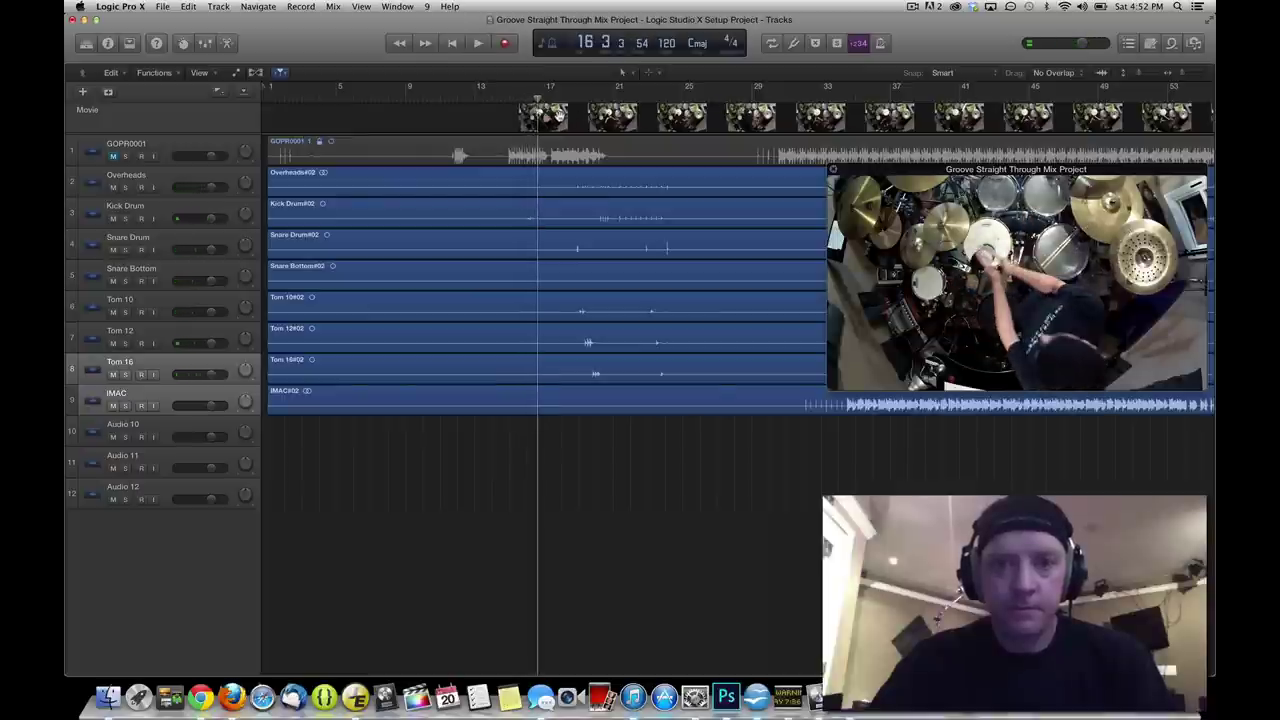
# Fine-position the movie at 01:00:07:21.00 to line the picture up with the snare hit just before bar 19.
pyautogui.moveTo(553, 118); pyautogui.dragTo(545, 118)
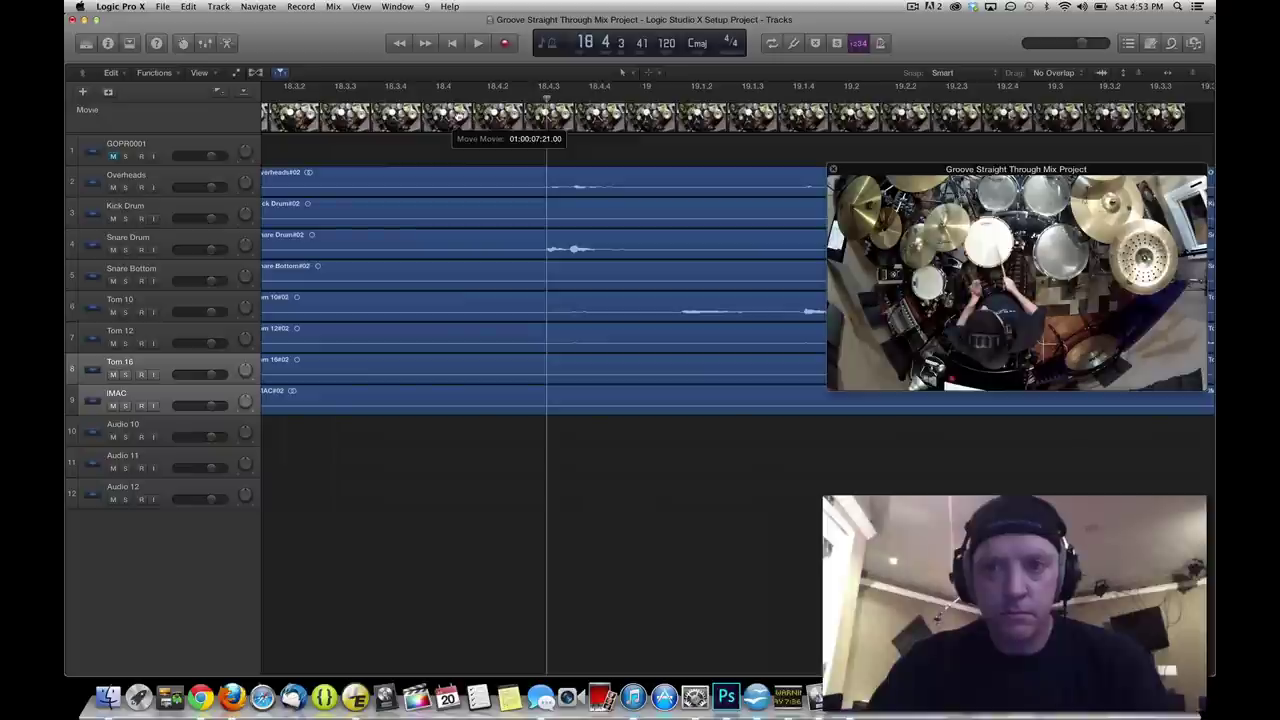
pyautogui.moveTo(459, 117); pyautogui.dragTo(458, 117)
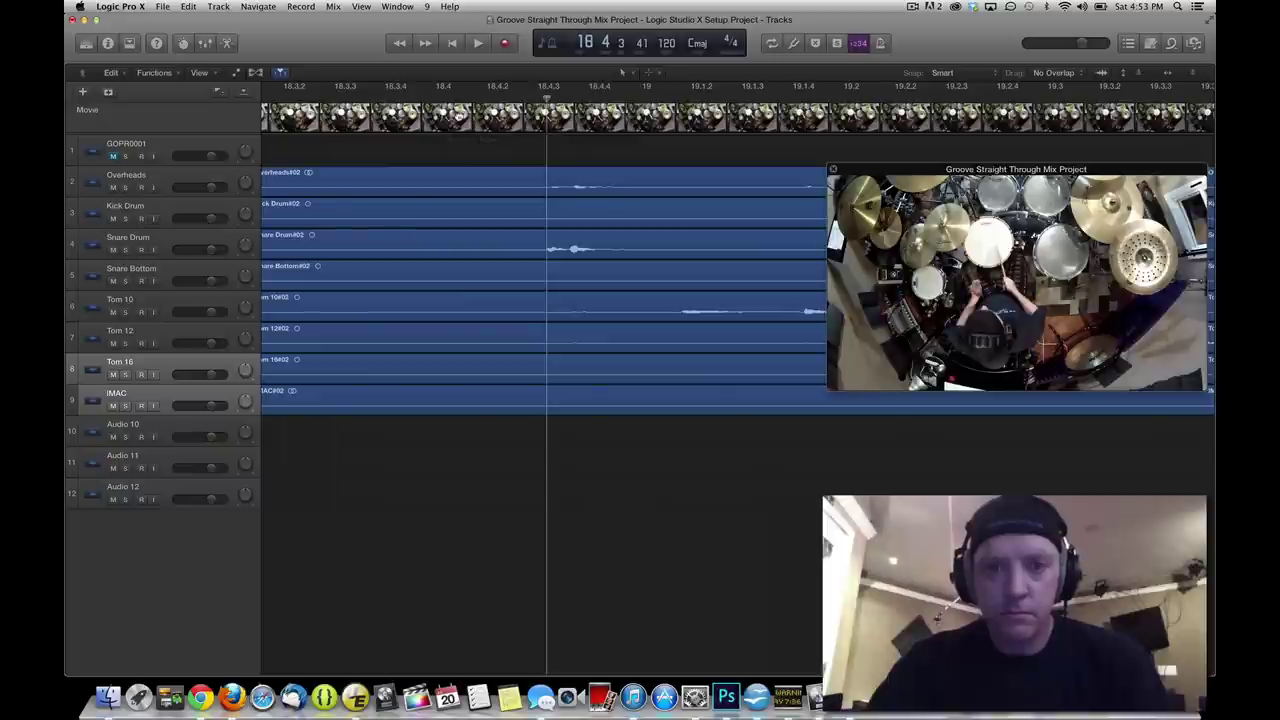
# Play back from just before bar 19 and from bar 33 to check the picture's sync with the drum tracks.
pyautogui.press('space')
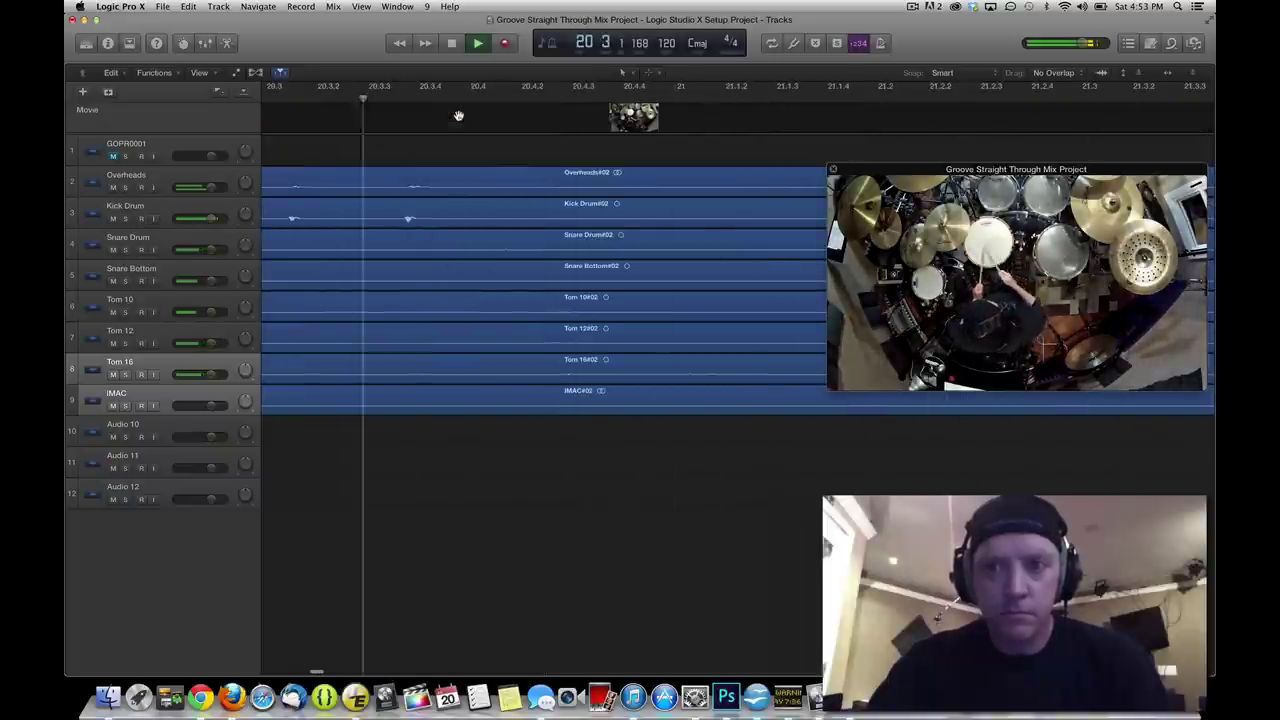
pyautogui.press('space')
pyautogui.press('super+Left')
pyautogui.press('super+Left')
pyautogui.press('super+Left')
pyautogui.press('super+Left')
pyautogui.press('super+Left')
pyautogui.press('super+Left')
pyautogui.press('super+Left')
pyautogui.press('super+Left')
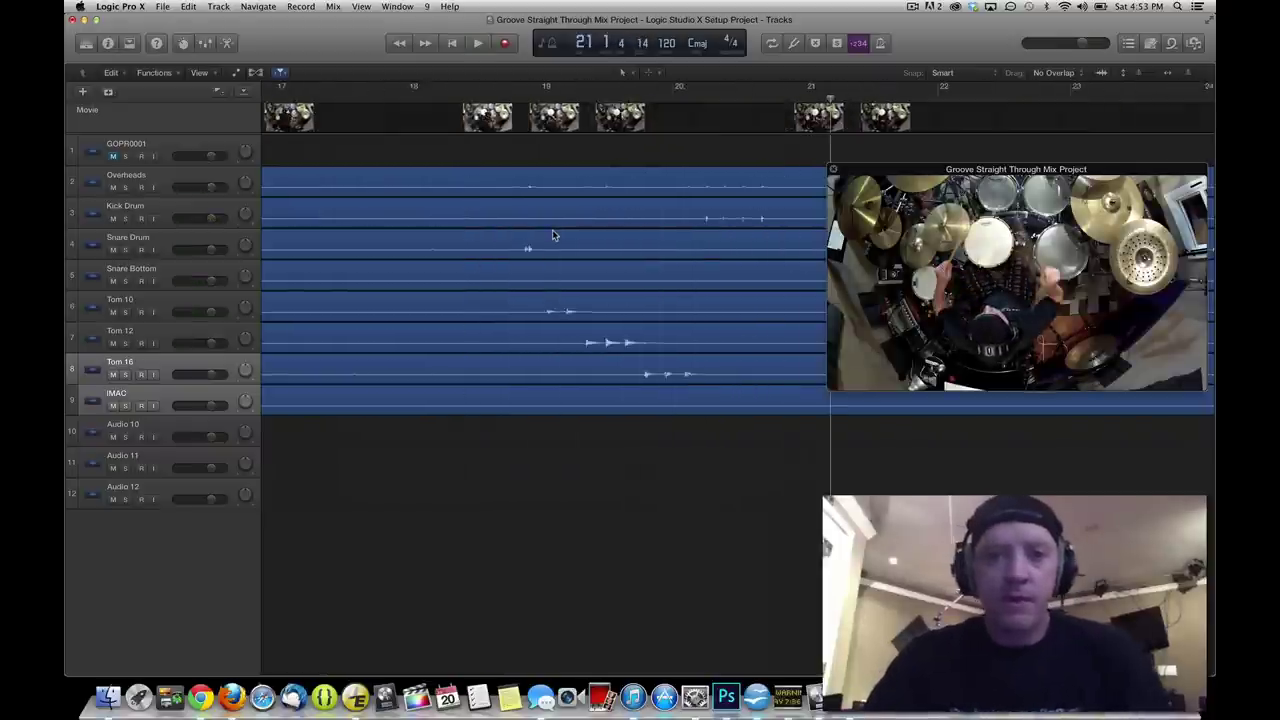
pyautogui.press('super+Left')
pyautogui.press('super+Left')
pyautogui.press('super+Left')
pyautogui.press('super+Left')
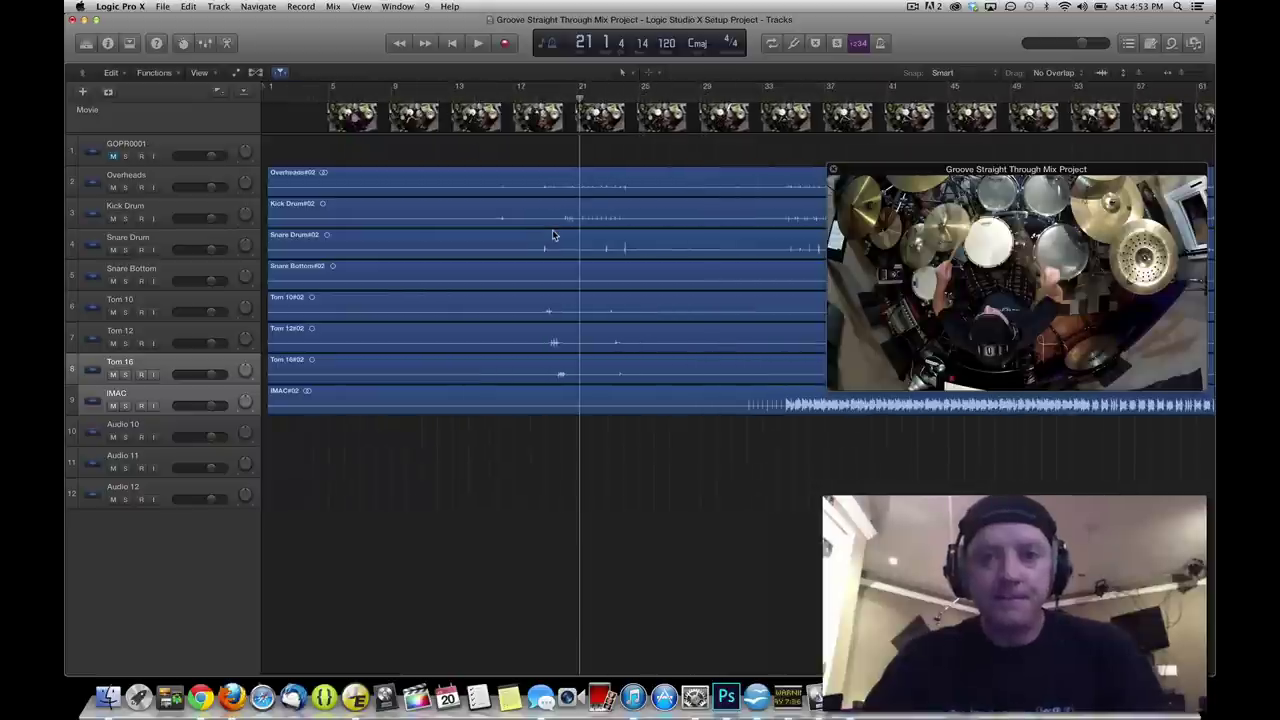
pyautogui.click(506, 99)
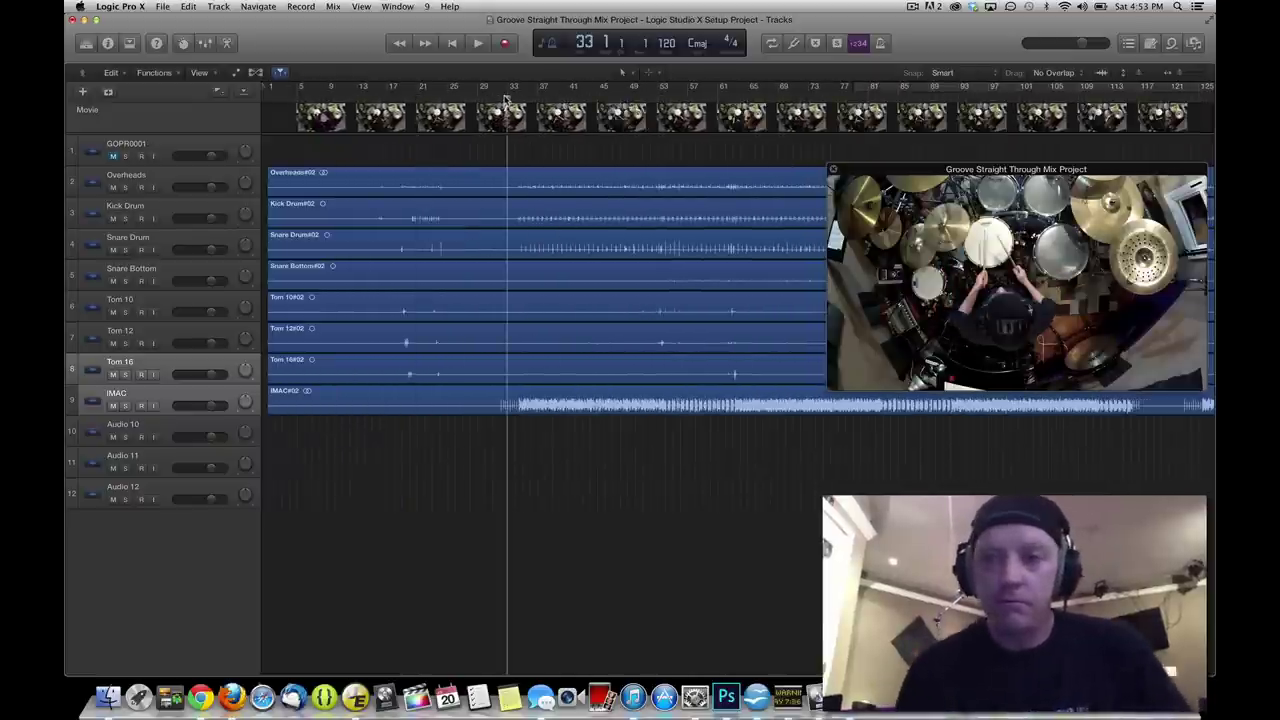
pyautogui.press('space')
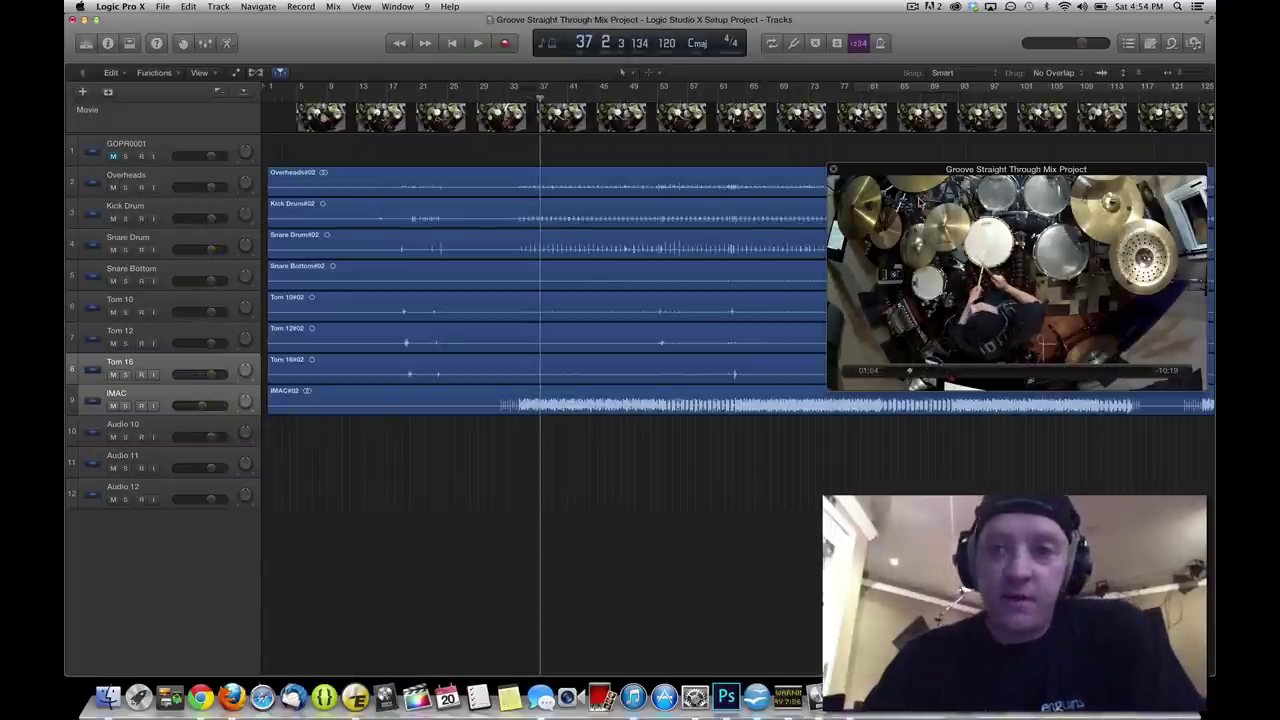
# Move the movie window up clear of the middle tracks and delete the GOPR0001, Audio 10, Audio 11 and Audio 12 tracks.
pyautogui.moveTo(910, 177); pyautogui.dragTo(908, 34)
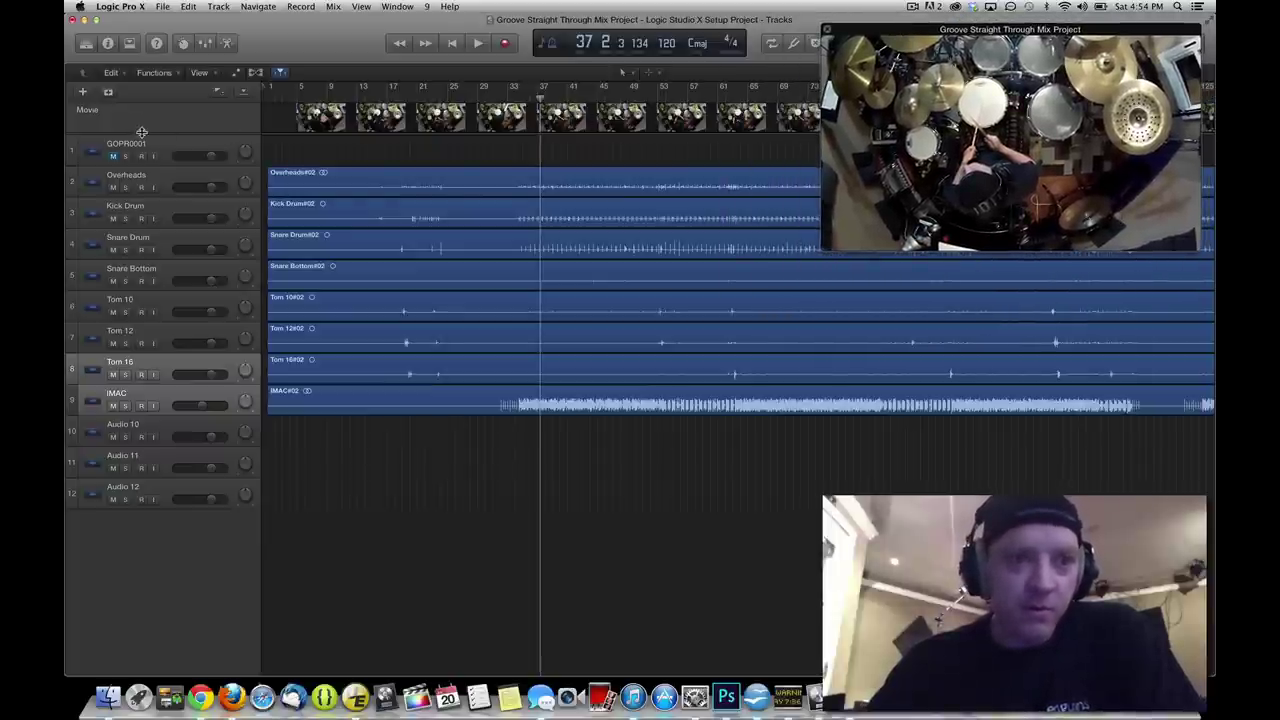
pyautogui.click(186, 148)
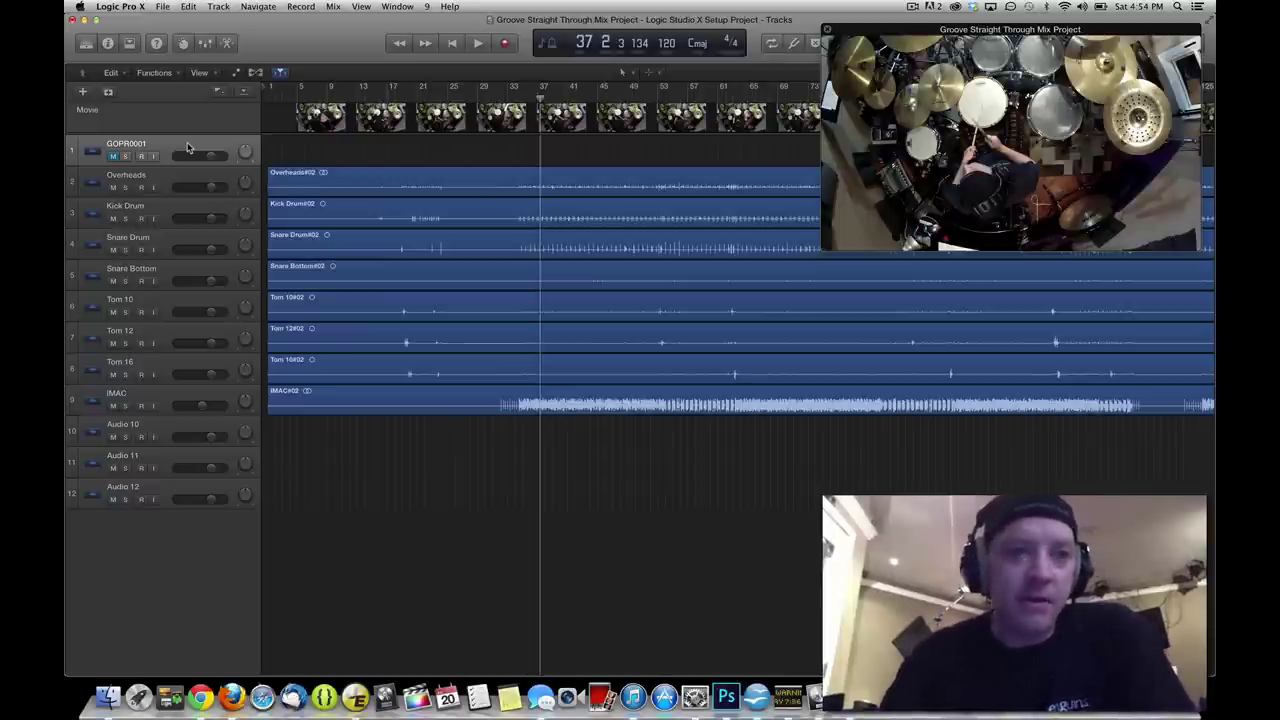
pyautogui.press('super+BackSpace')
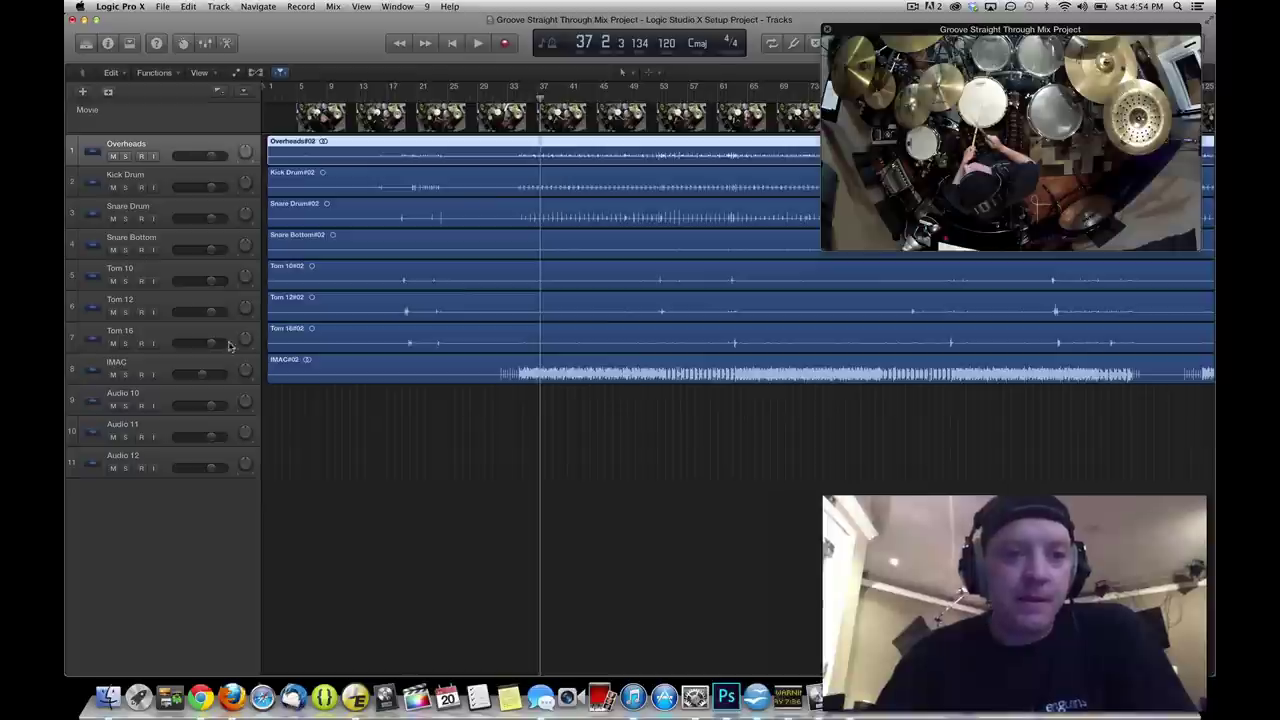
pyautogui.click(155, 396)
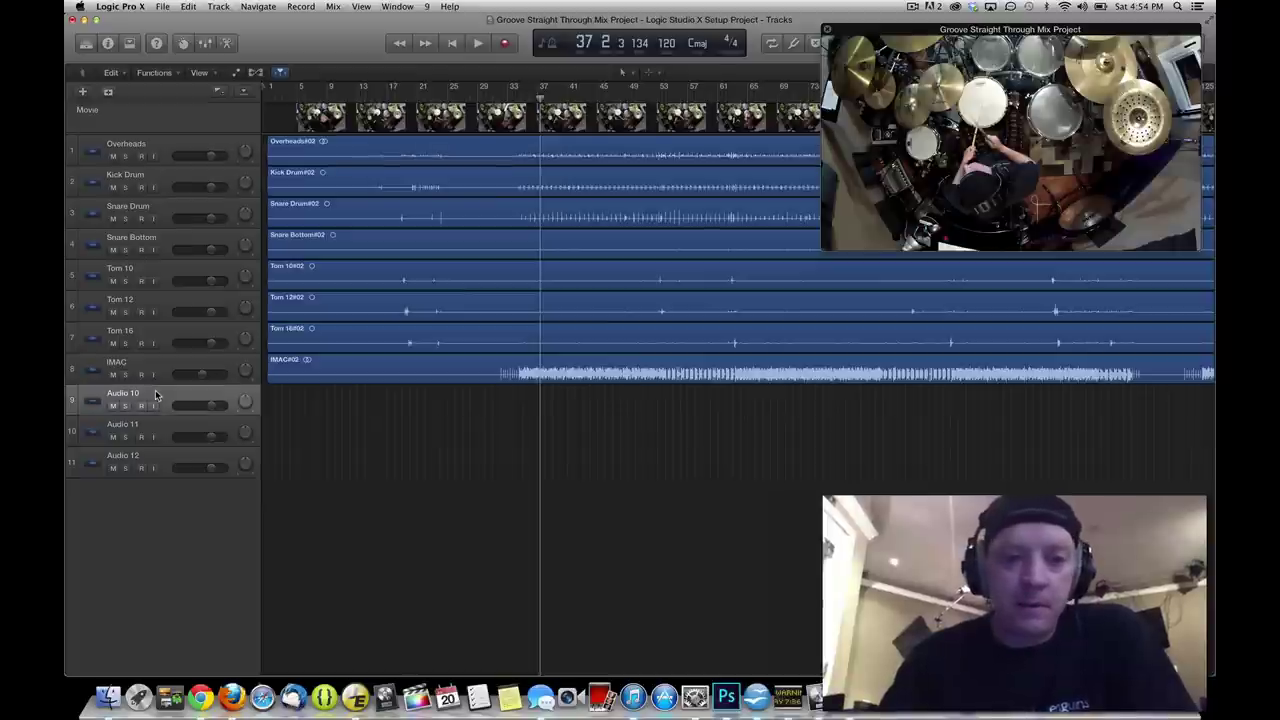
pyautogui.press('super+BackSpace')
pyautogui.press('super+BackSpace')
pyautogui.press('super+BackSpace')
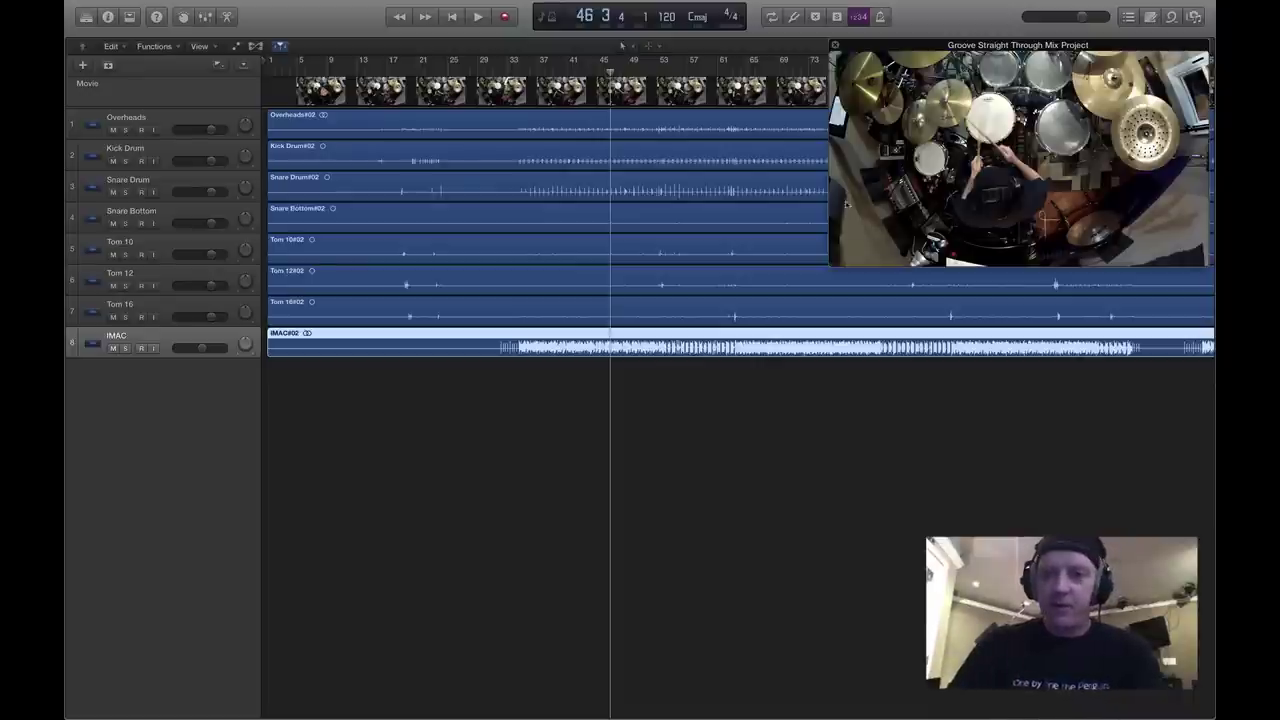
# Select the Overheads track and place the playhead at bar 32.
pyautogui.moveTo(918, 138)
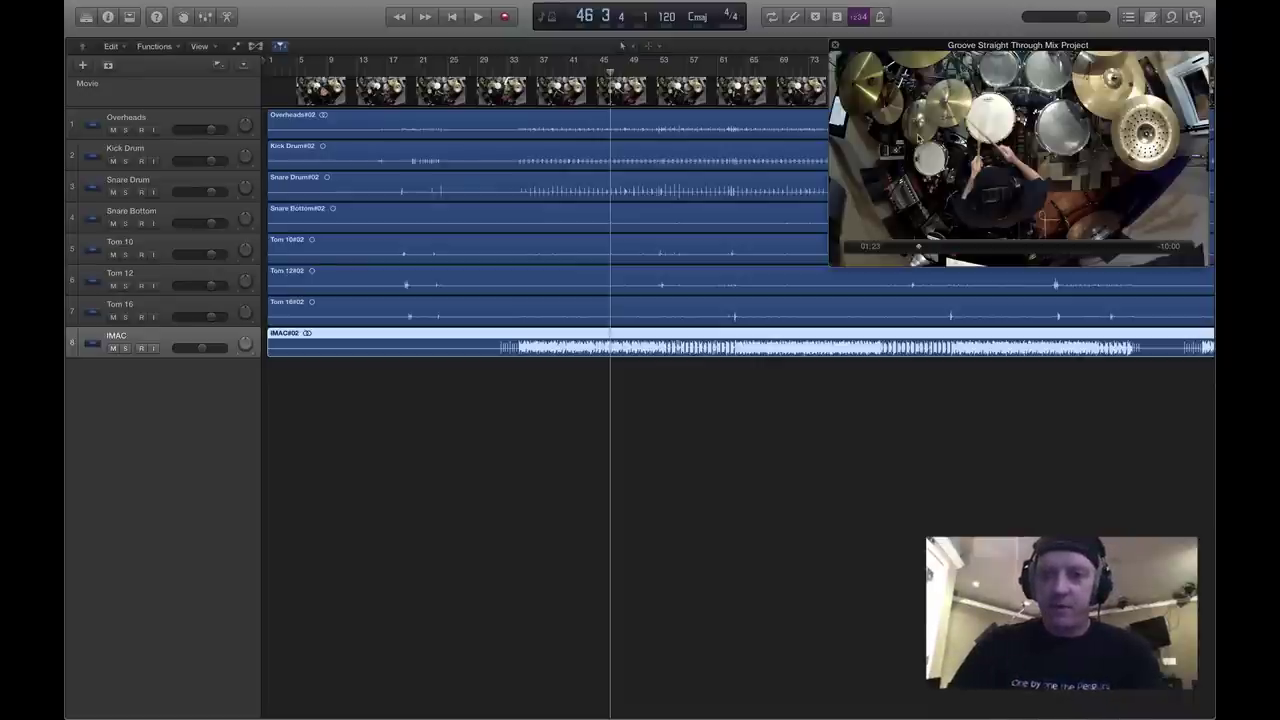
pyautogui.click(614, 133)
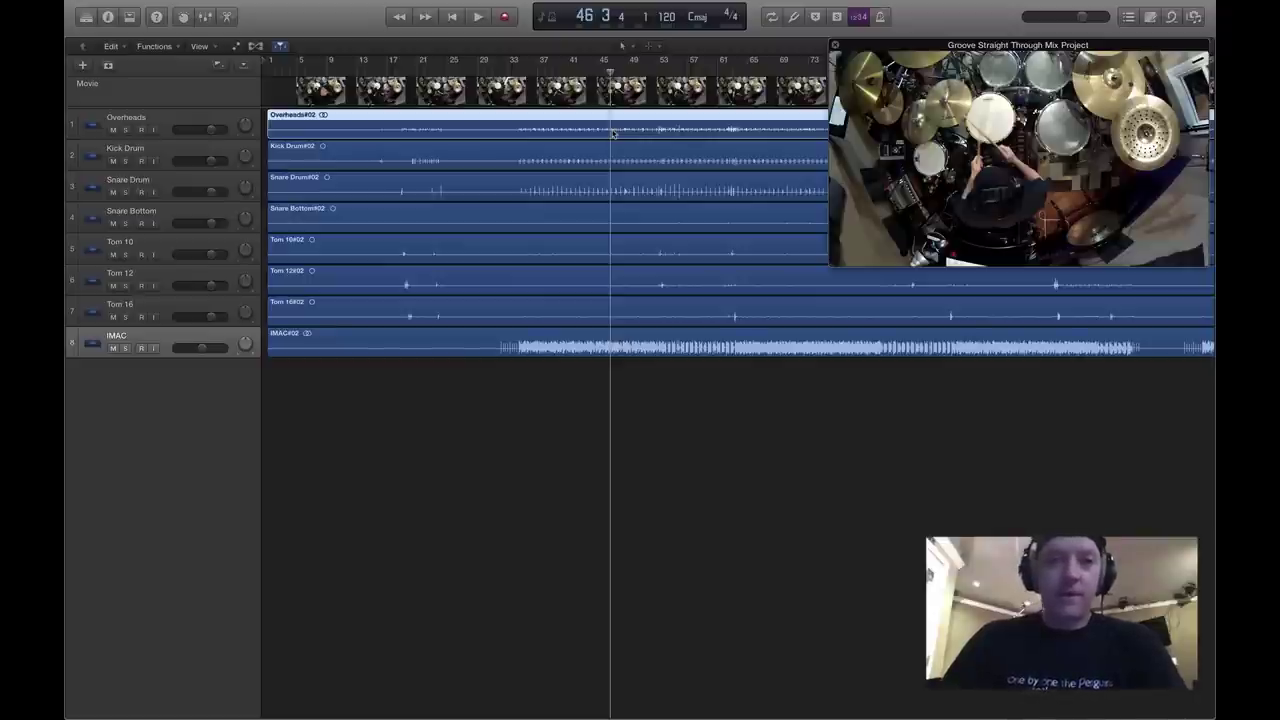
pyautogui.click(147, 118)
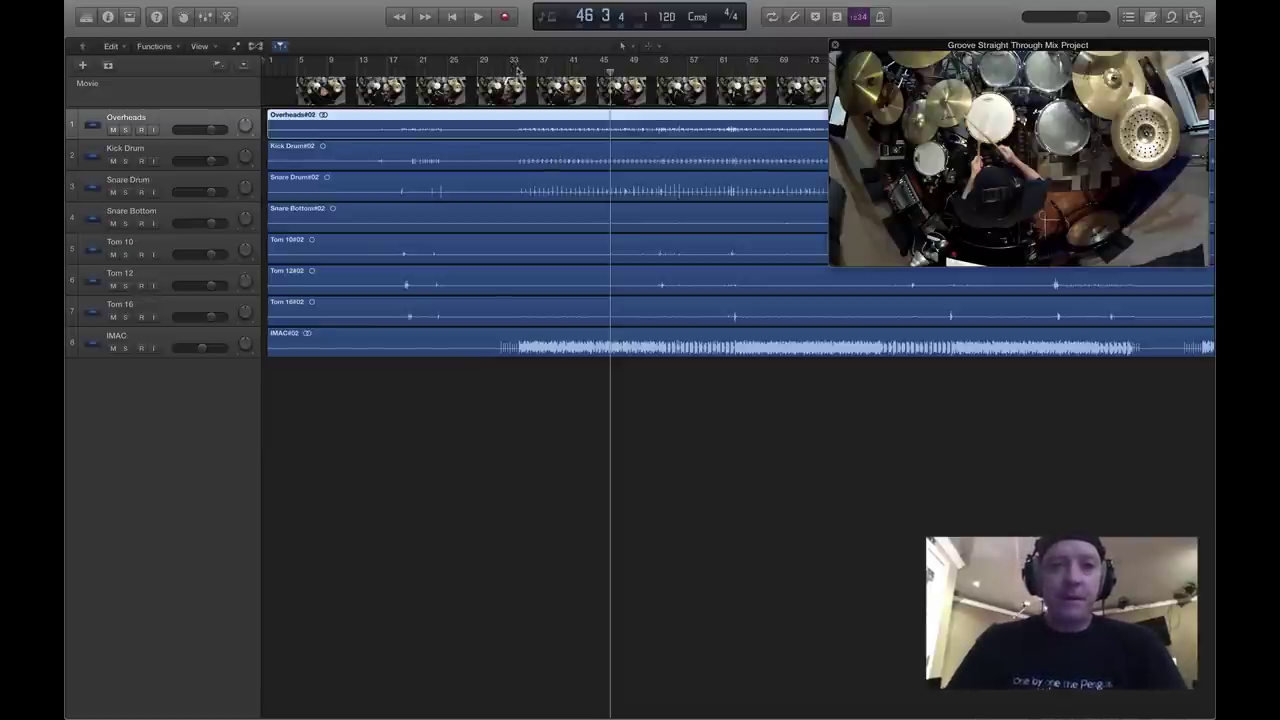
pyautogui.moveTo(516, 72); pyautogui.dragTo(500, 72)
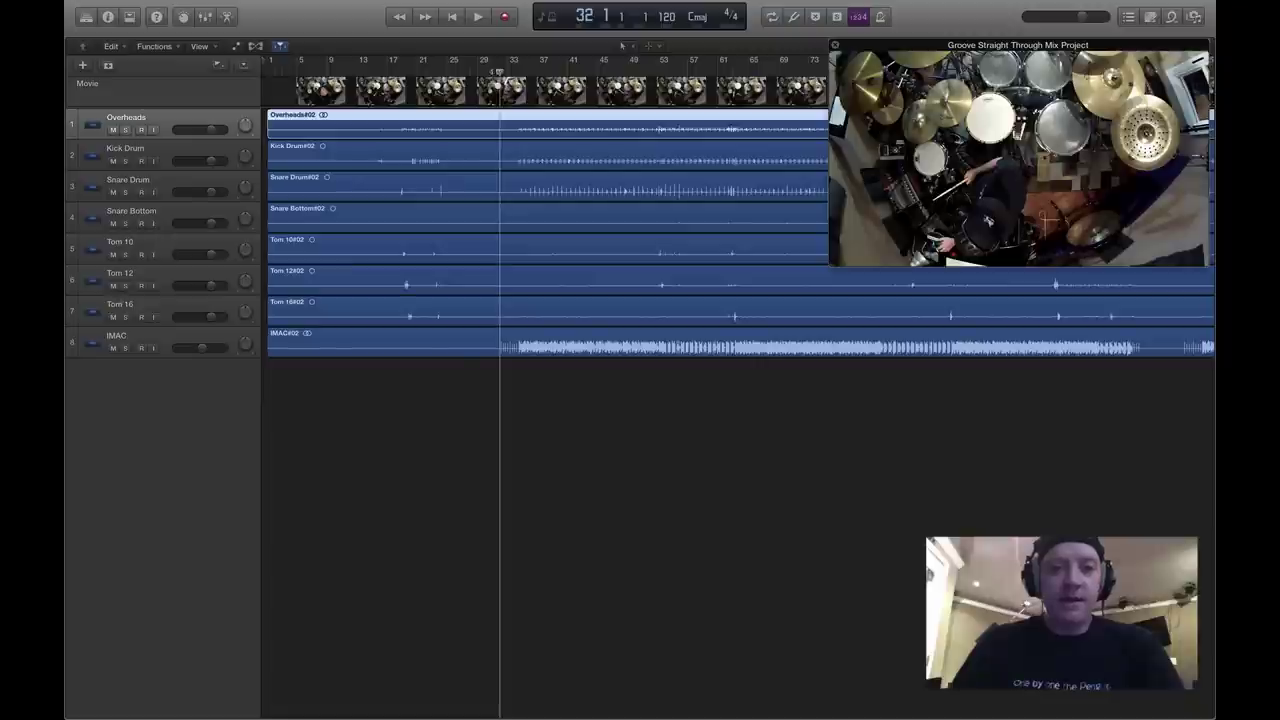
# Colour the IMAC region green.
pyautogui.click(415, 343)
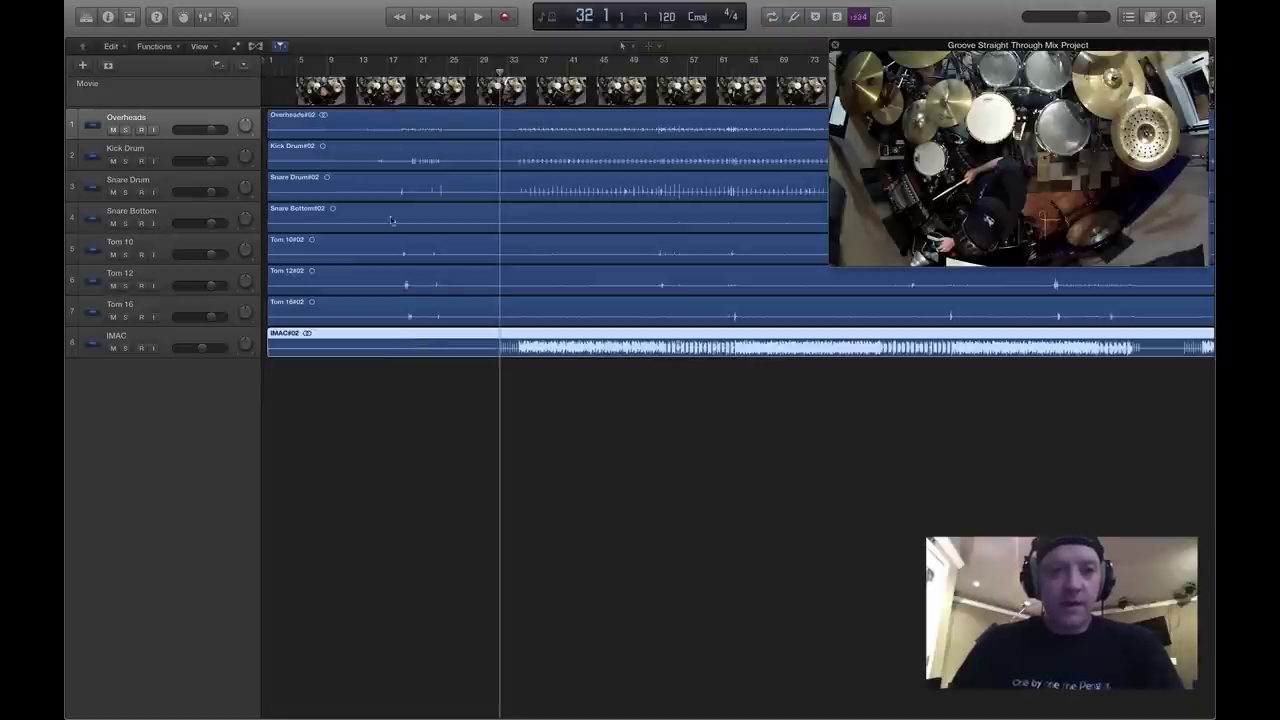
pyautogui.moveTo(322, 5)
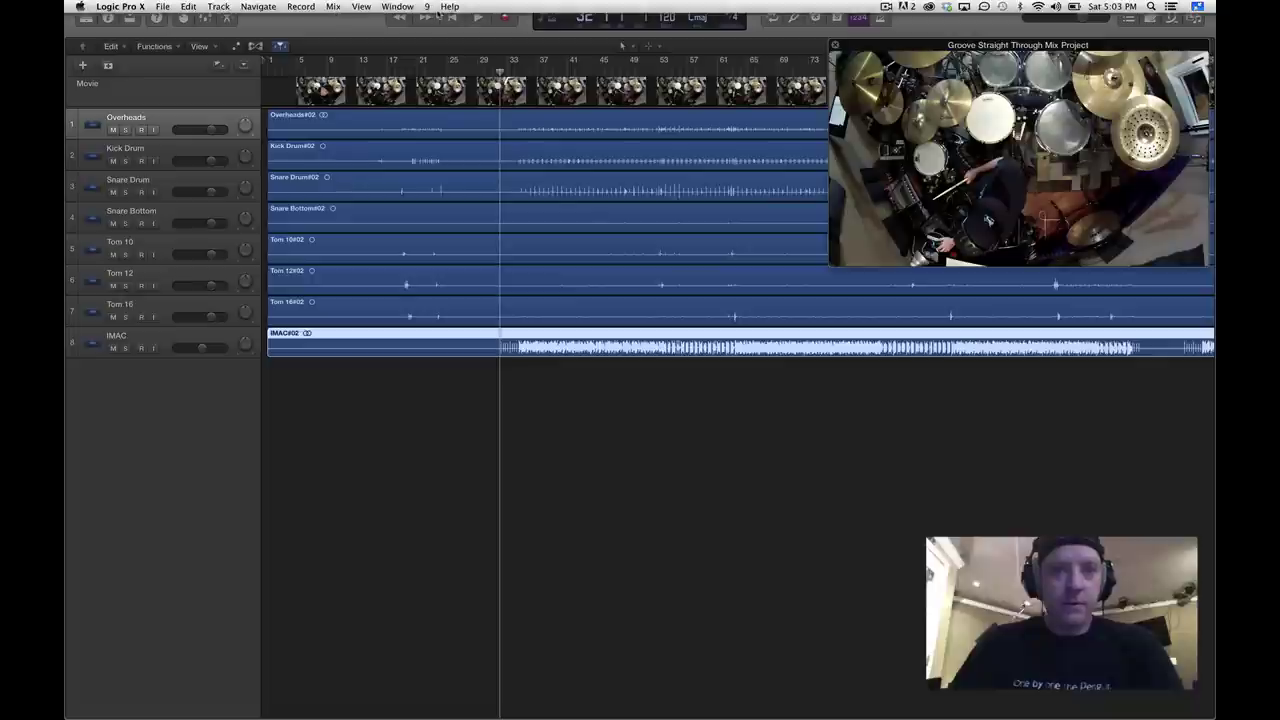
pyautogui.click(362, 7)
pyautogui.click(384, 207)
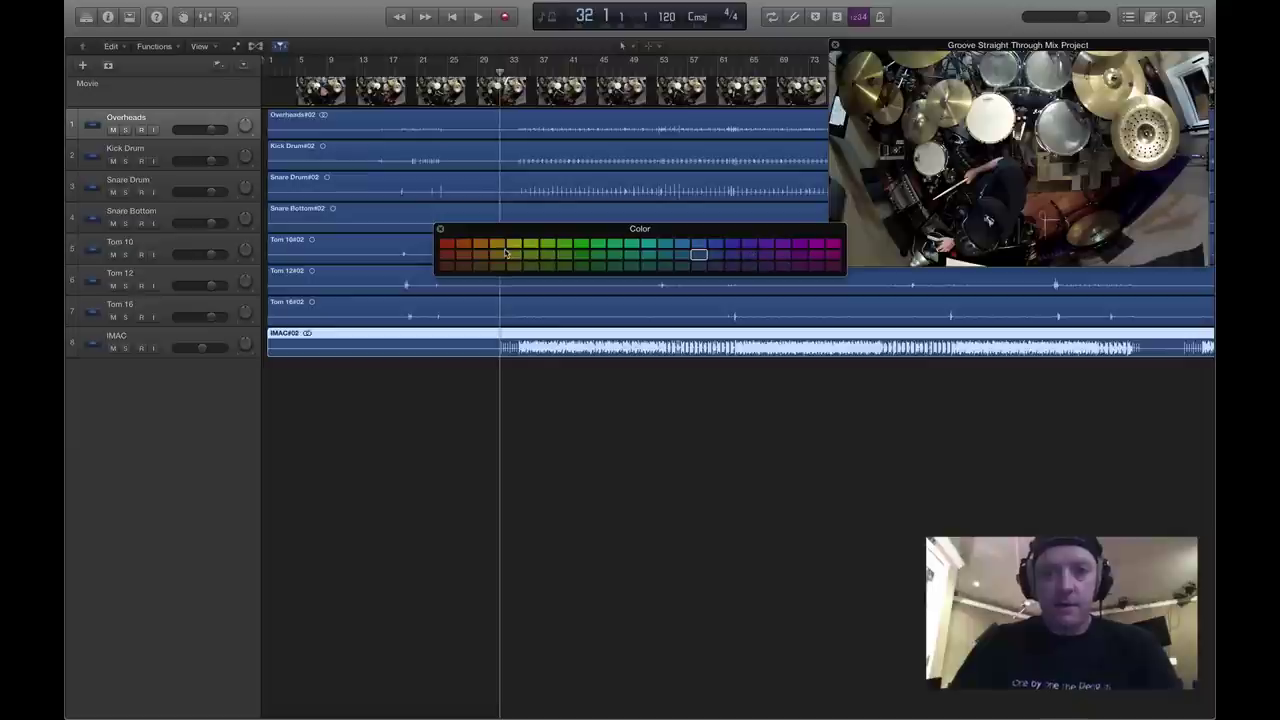
pyautogui.click(583, 256)
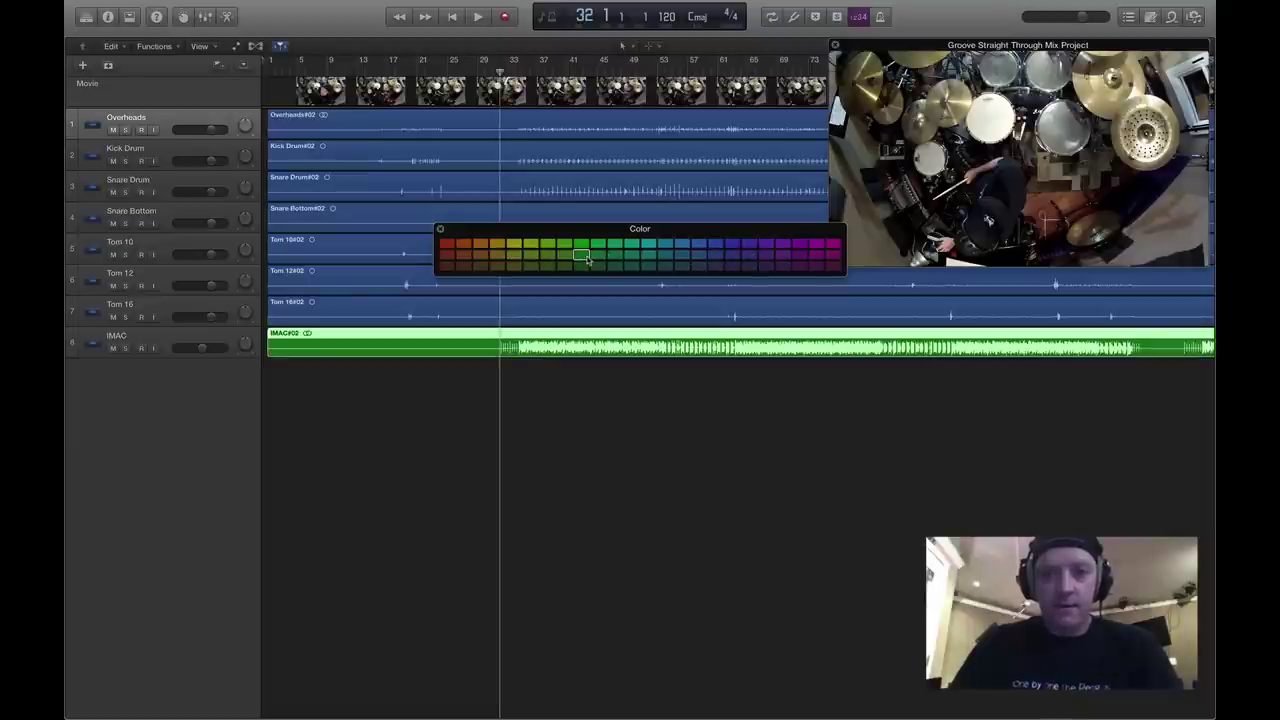
# Try a bright violet colour on the Tom 16 region.
pyautogui.click(335, 309)
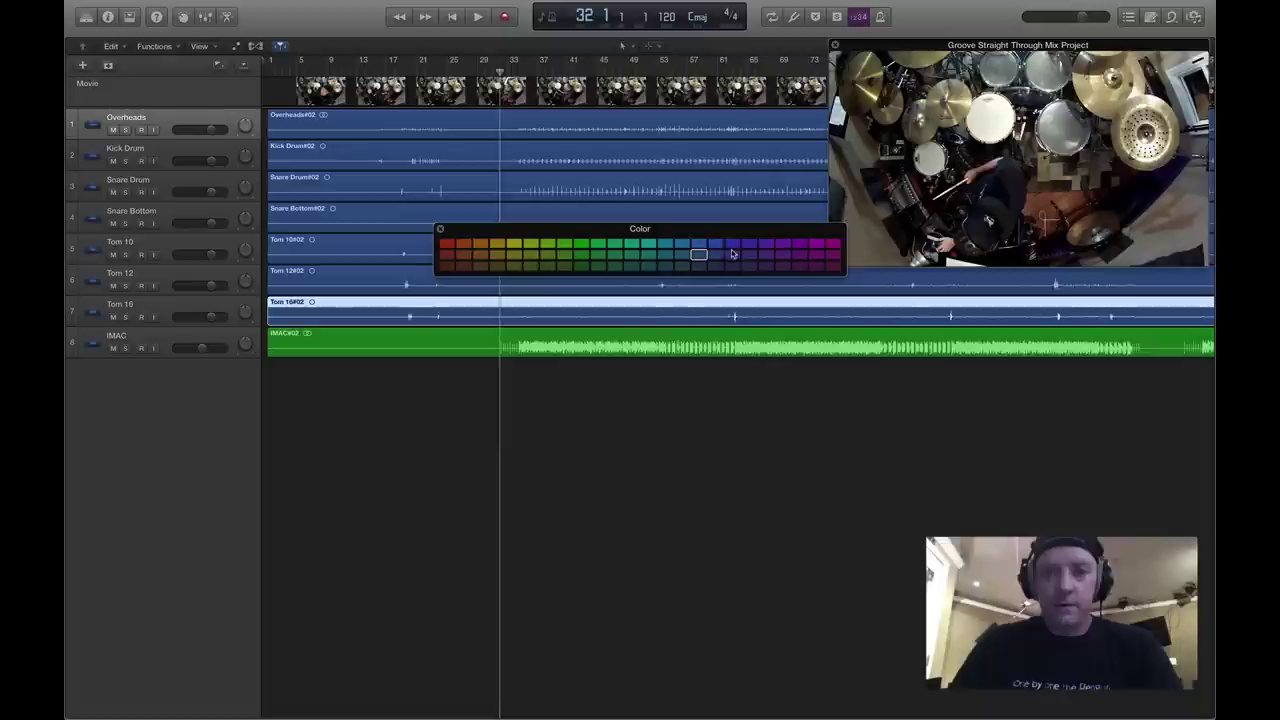
pyautogui.click(732, 245)
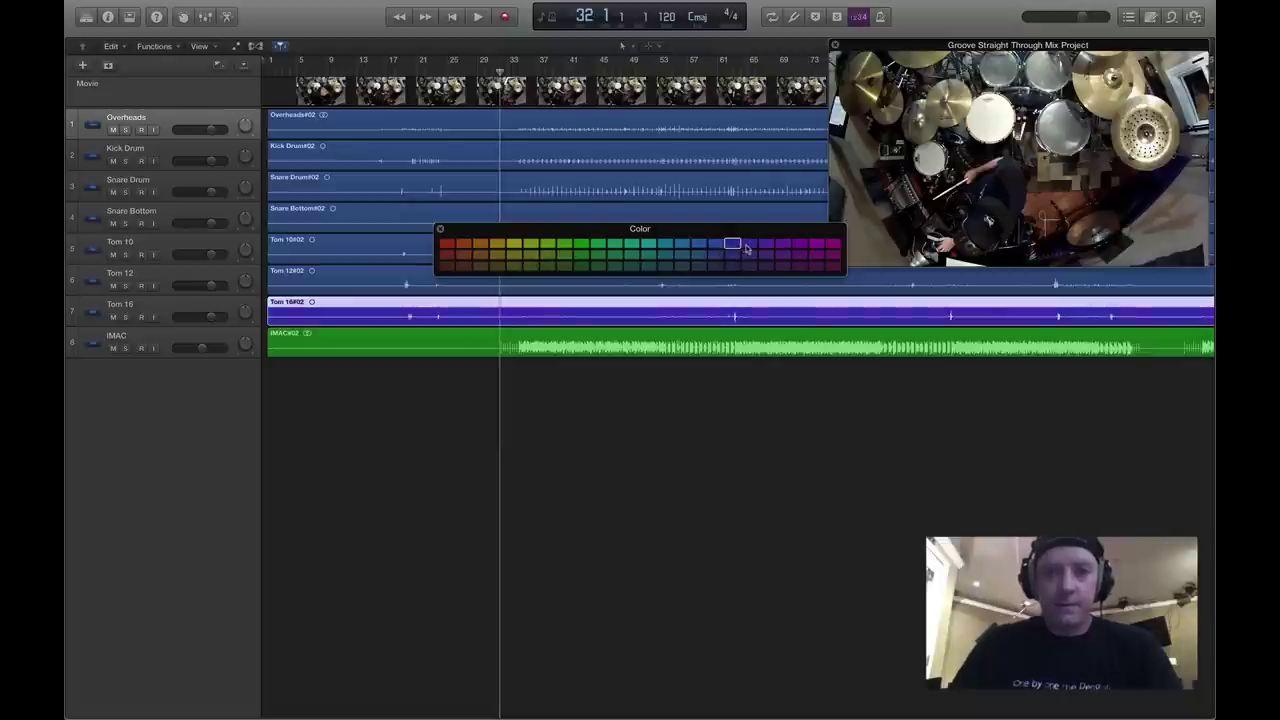
pyautogui.click(749, 245)
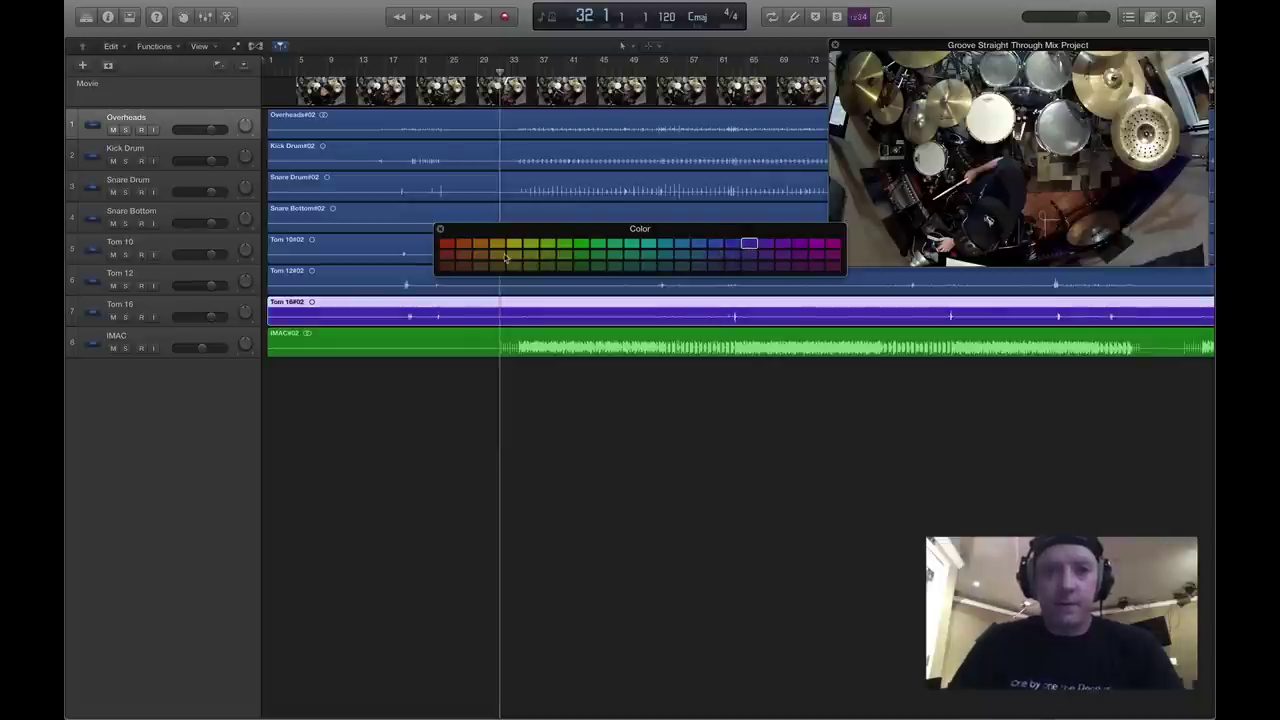
# Colour all seven drum regions, from Overheads through Tom 16, dark indigo and deselect them.
pyautogui.keyDown('shift'); pyautogui.click(358, 285); pyautogui.keyUp('shift')
pyautogui.keyDown('shift'); pyautogui.click(358, 258); pyautogui.keyUp('shift')
pyautogui.keyDown('shift'); pyautogui.click(357, 226); pyautogui.keyUp('shift')
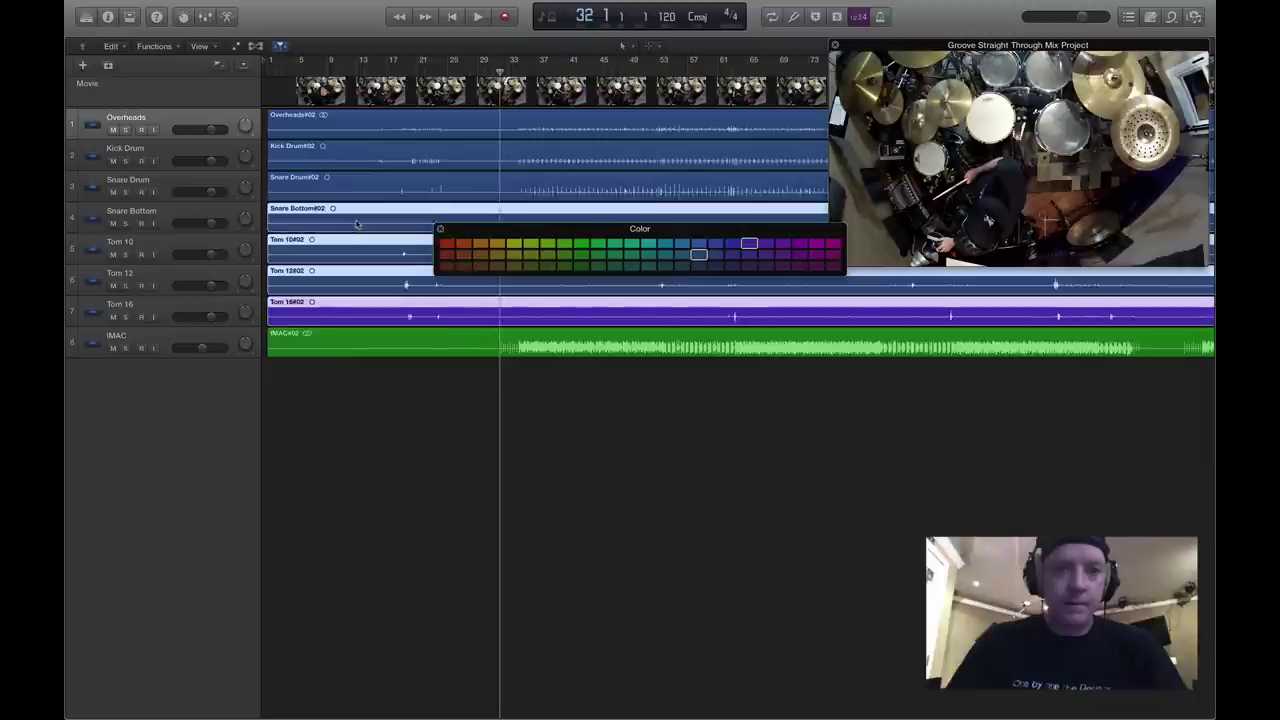
pyautogui.keyDown('shift'); pyautogui.click(360, 186); pyautogui.keyUp('shift')
pyautogui.keyDown('shift'); pyautogui.click(358, 164); pyautogui.keyUp('shift')
pyautogui.keyDown('shift'); pyautogui.click(358, 134); pyautogui.keyUp('shift')
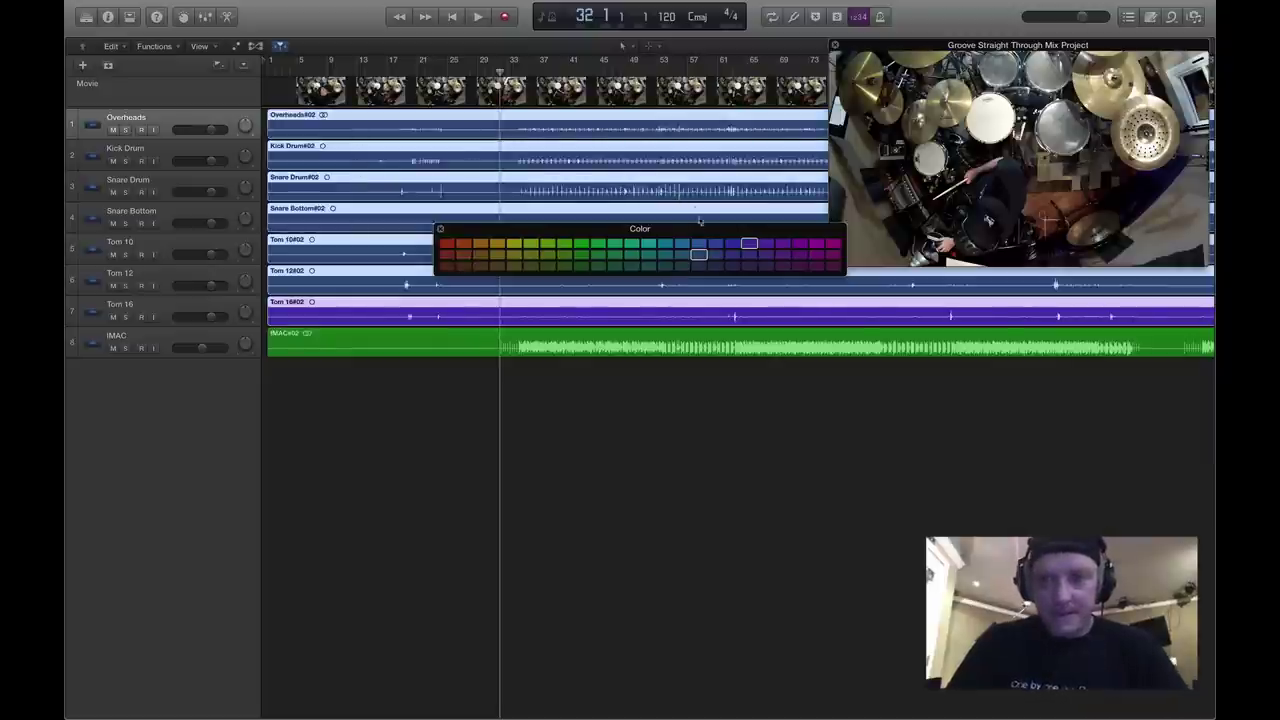
pyautogui.click(733, 266)
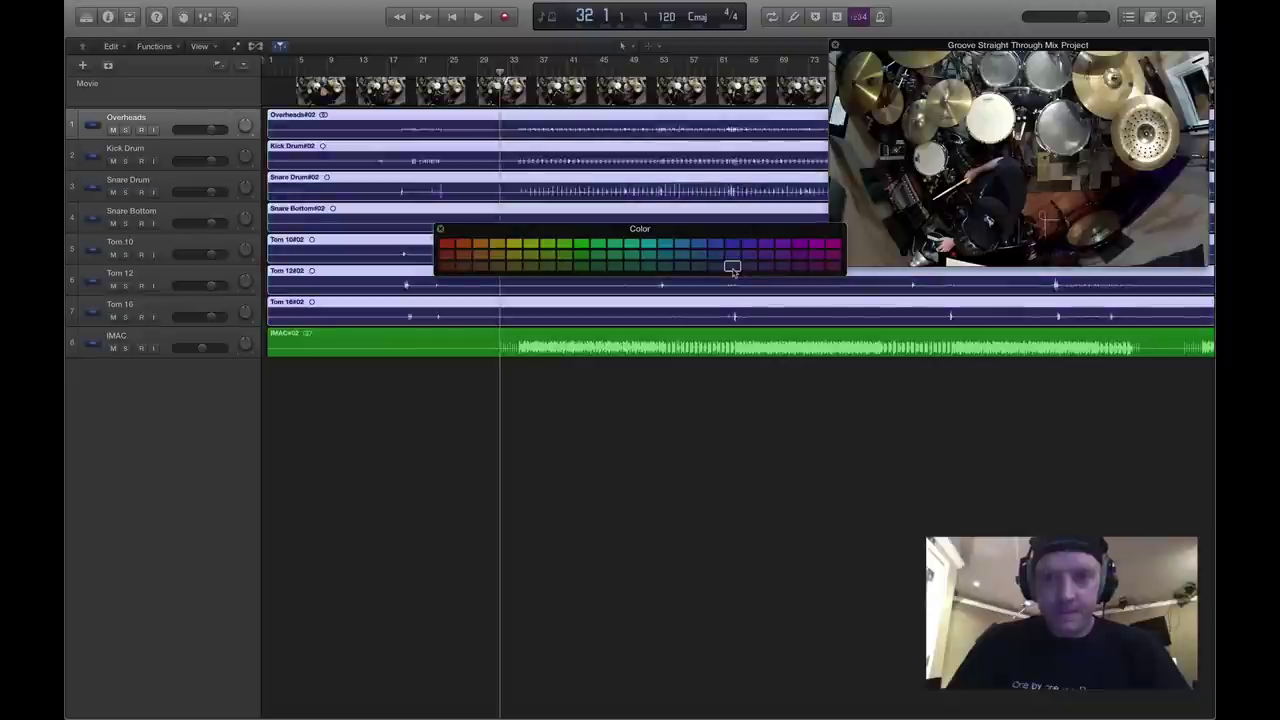
pyautogui.click(663, 382)
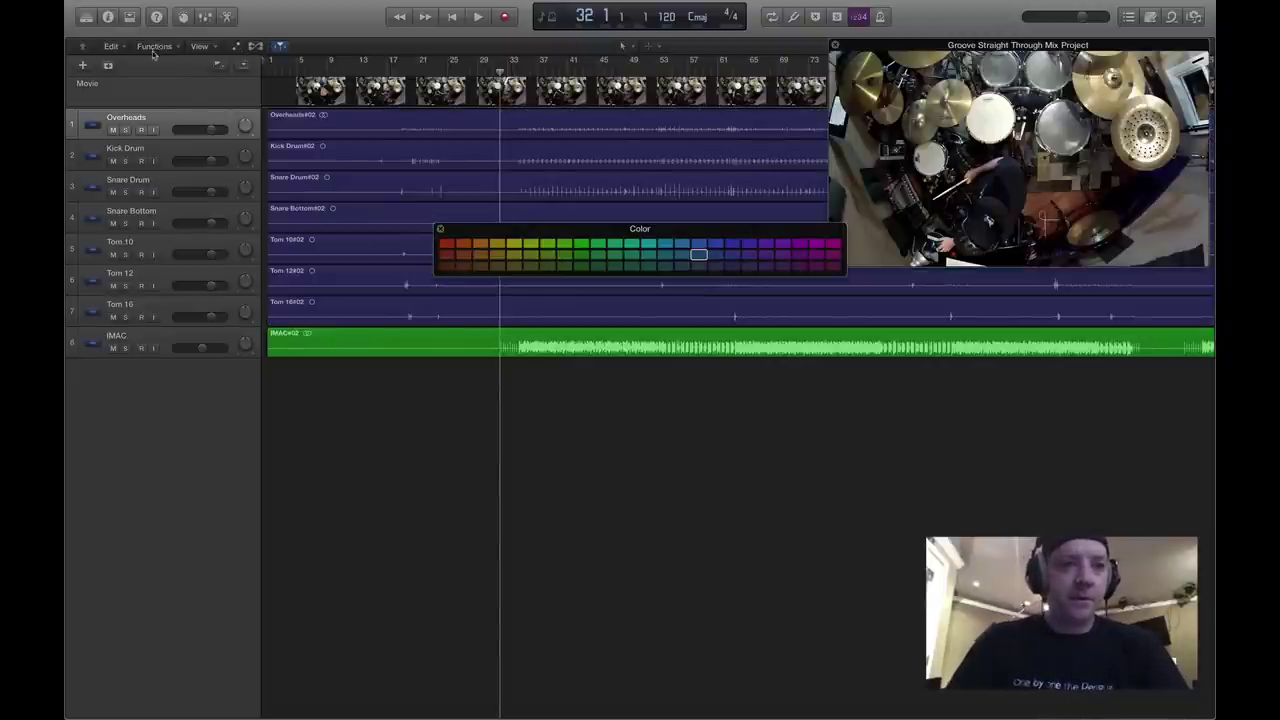
# Show the mixer and reset the clipped peak level on the Output 1-2 channel.
pyautogui.click(204, 16)
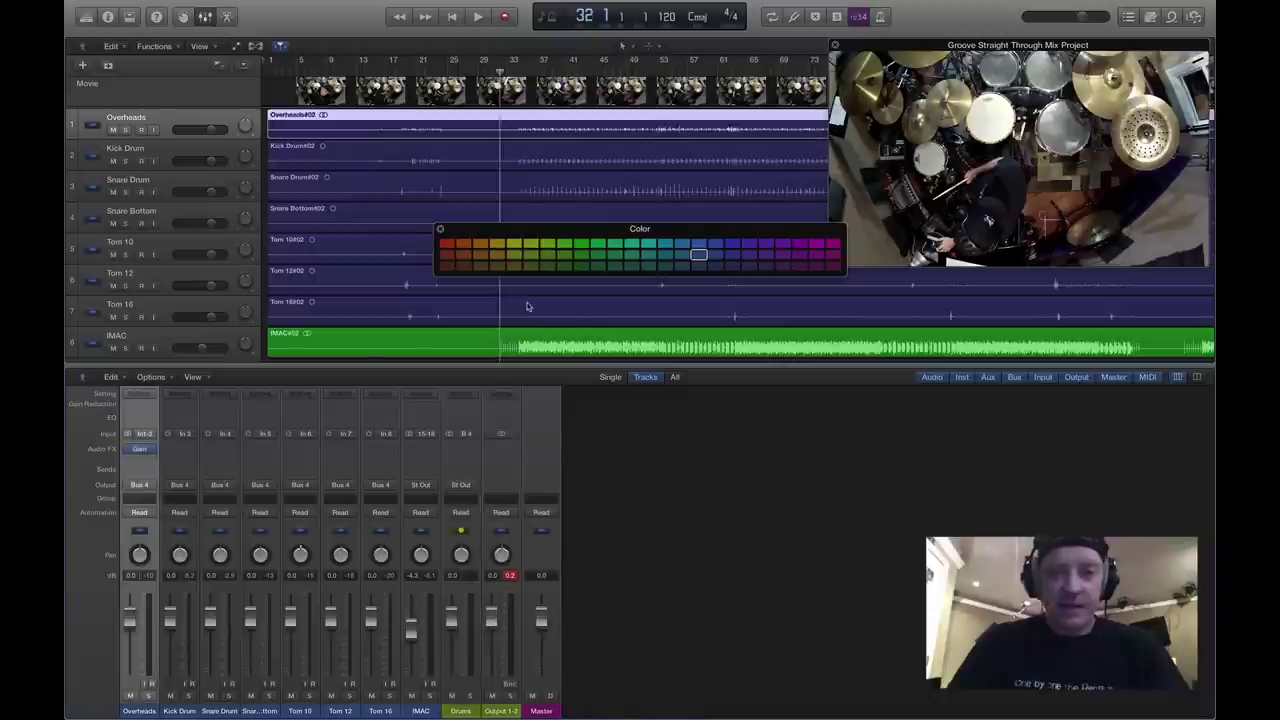
pyautogui.click(497, 711)
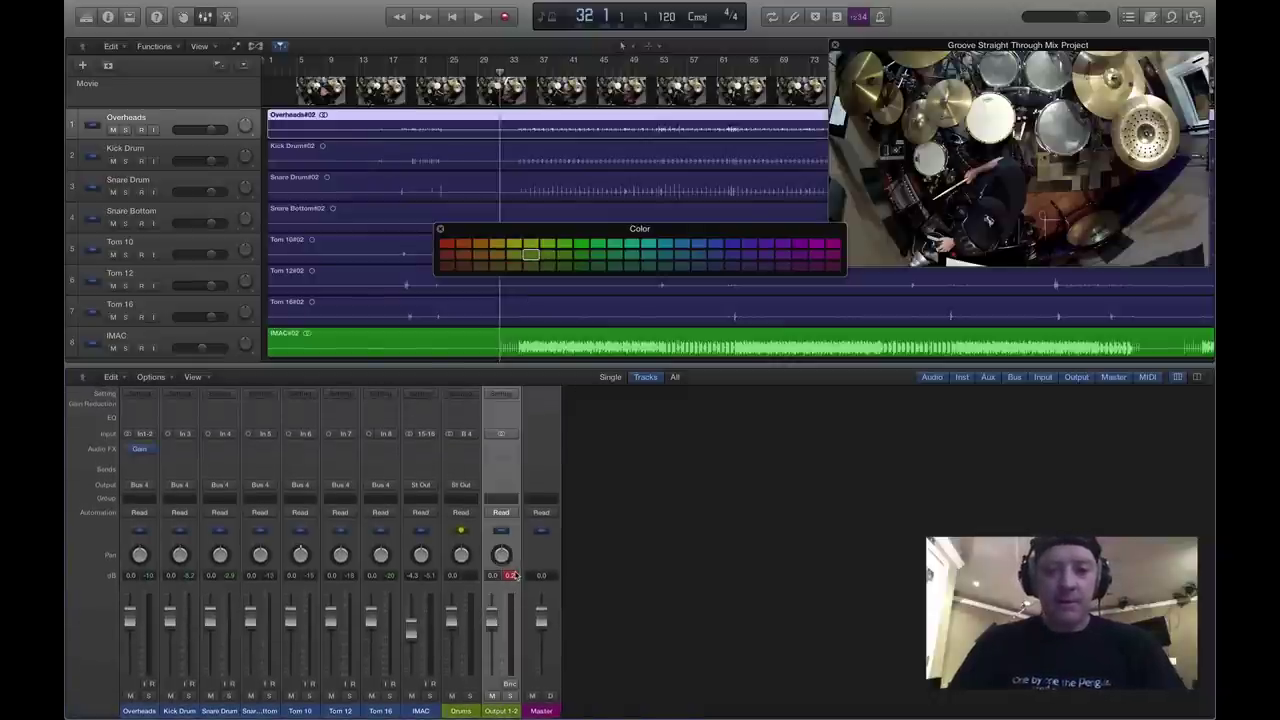
pyautogui.click(510, 575)
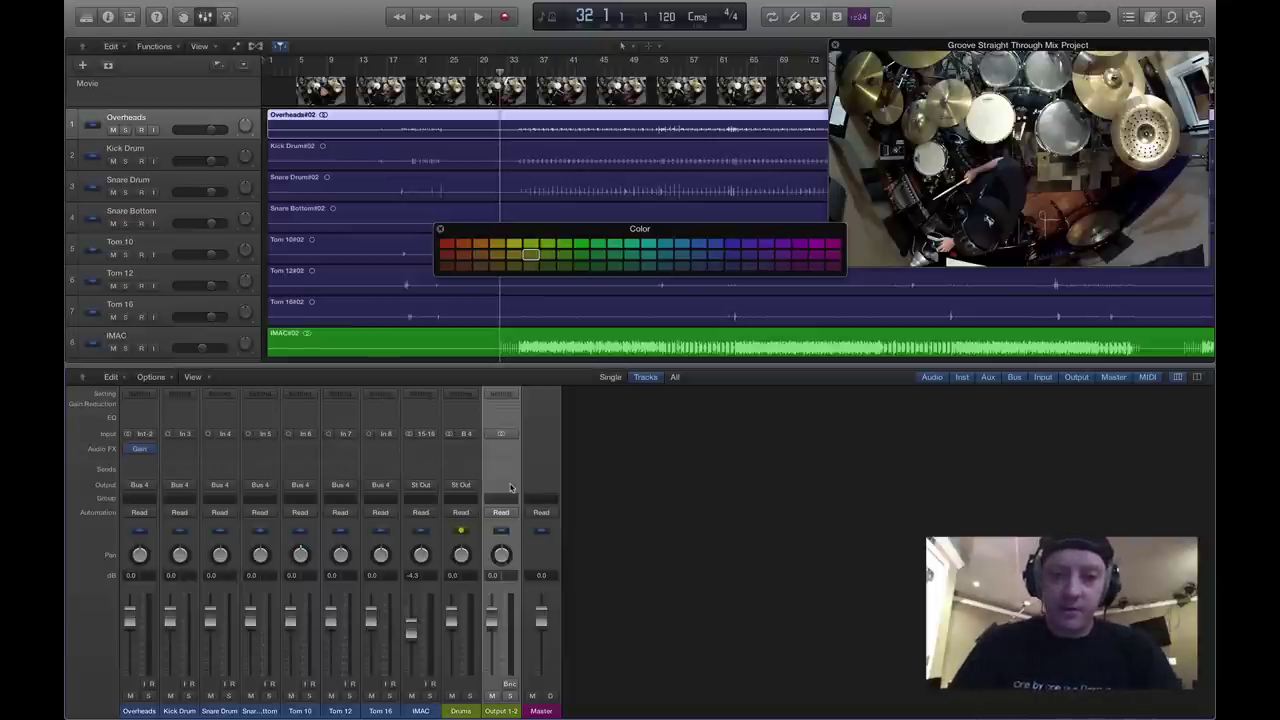
# Load the factory channel strip setting Broadcast Ready on the Output 1-2 channel.
pyautogui.click(507, 397)
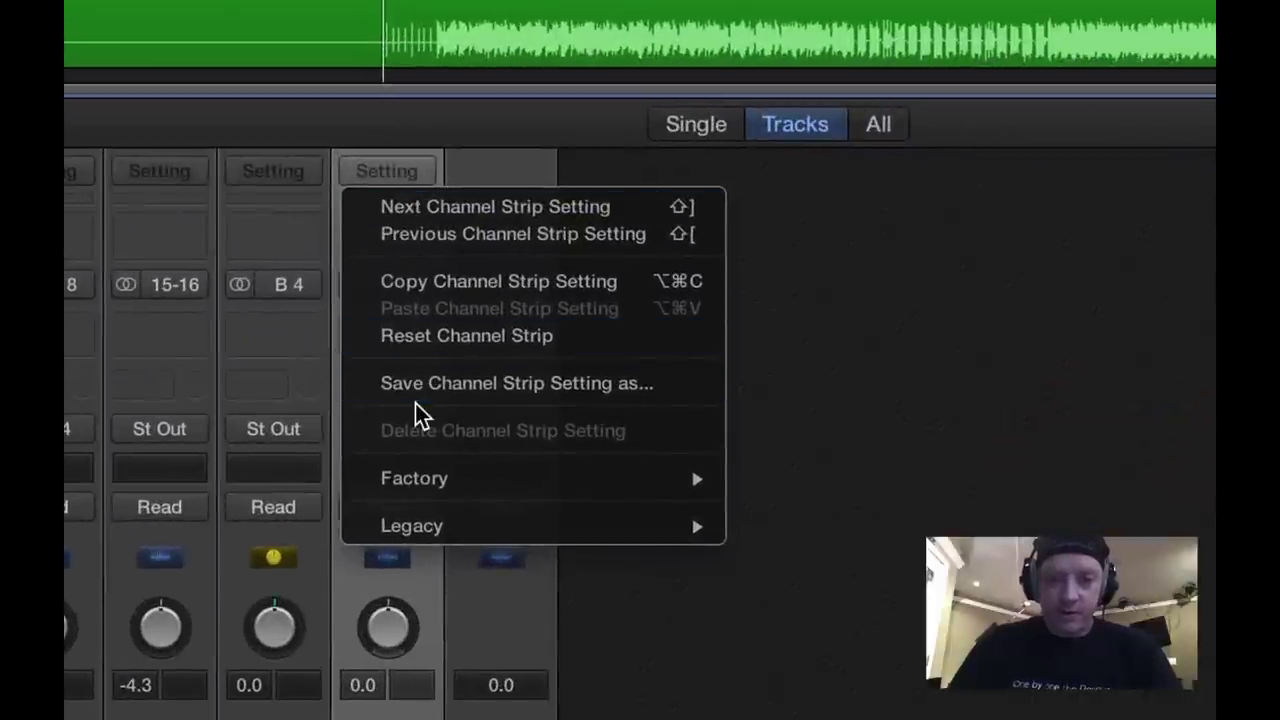
pyautogui.moveTo(430, 480)
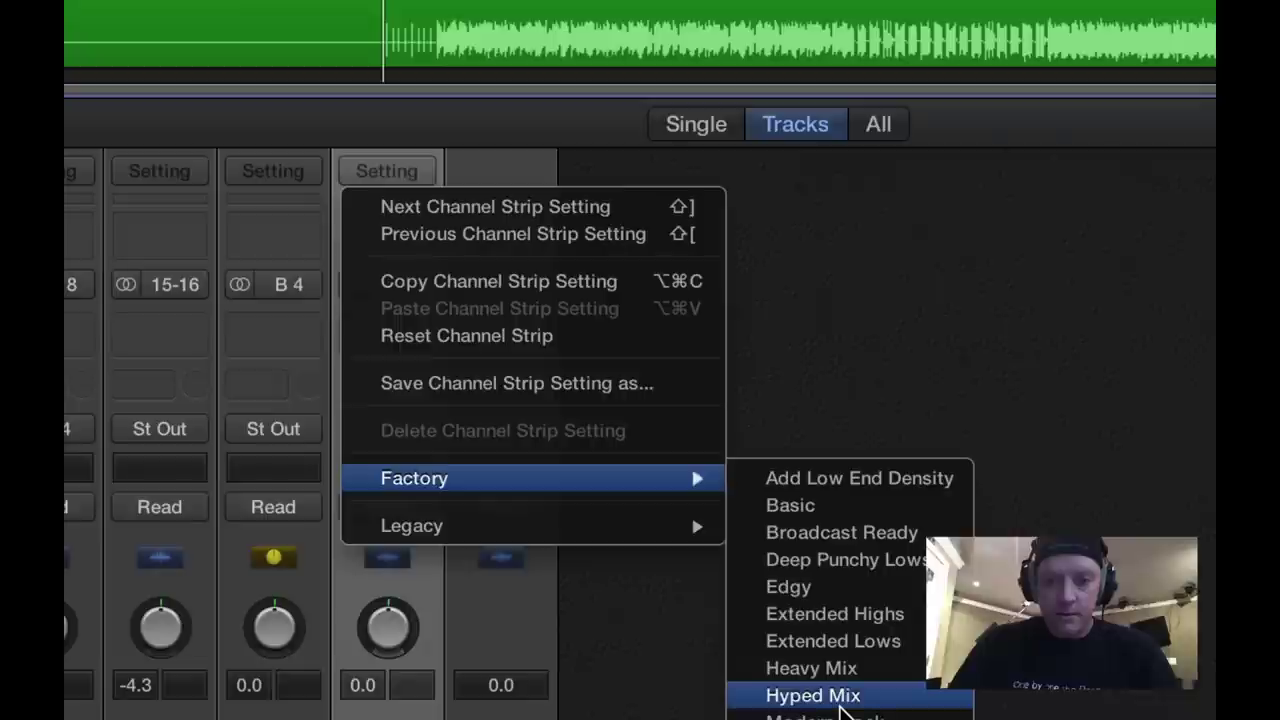
pyautogui.click(846, 534)
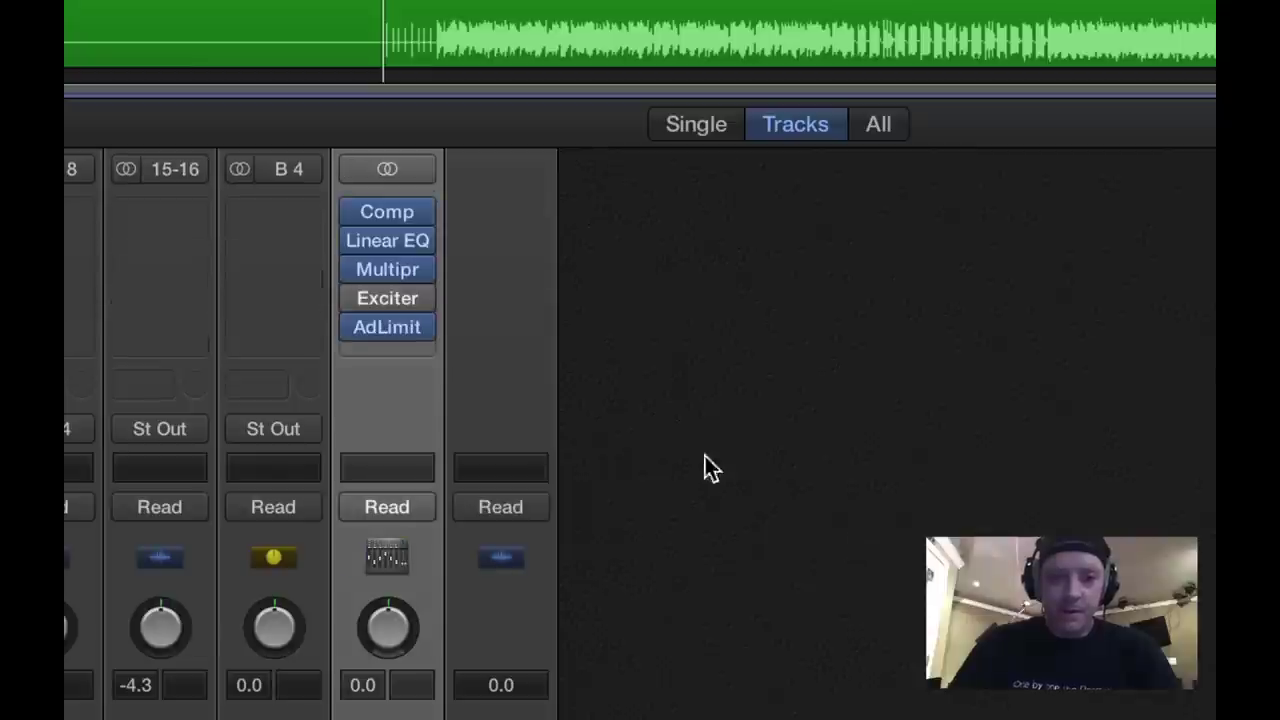
# Bypass the Linear EQ, Multipressor and Compressor on the output channel, keeping the Adaptive Limiter active.
pyautogui.click(350, 241)
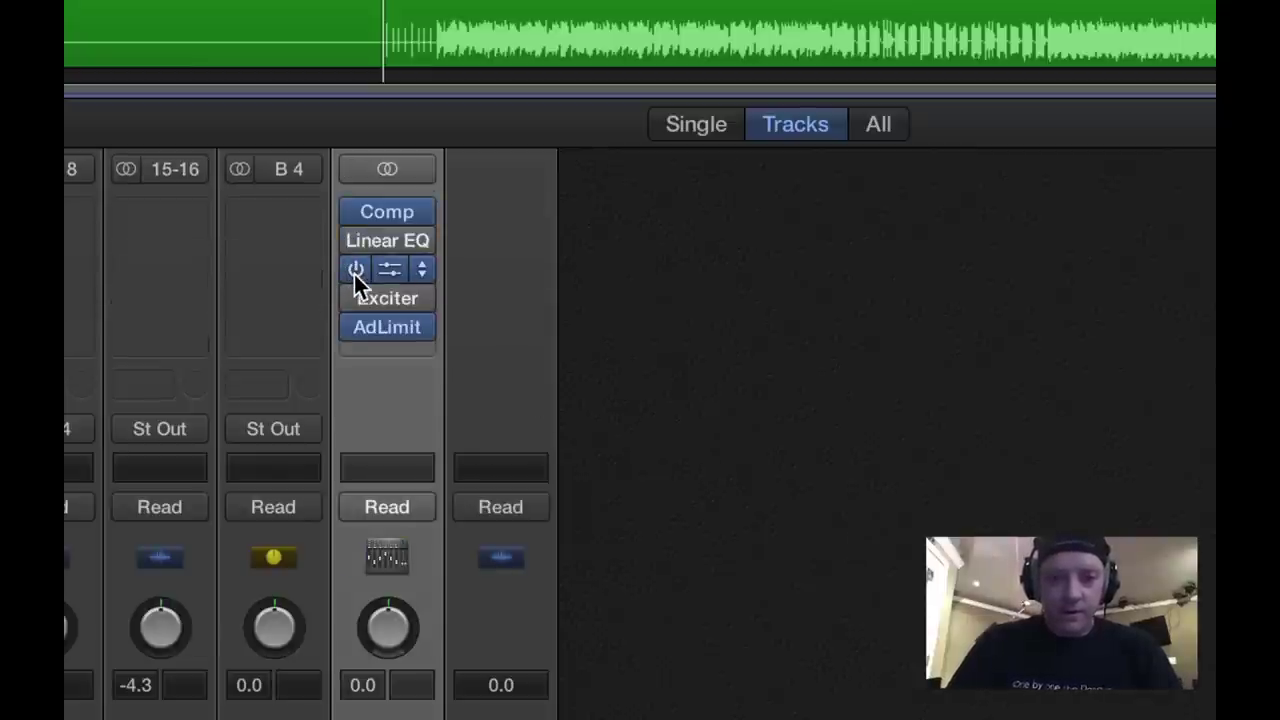
pyautogui.click(355, 270)
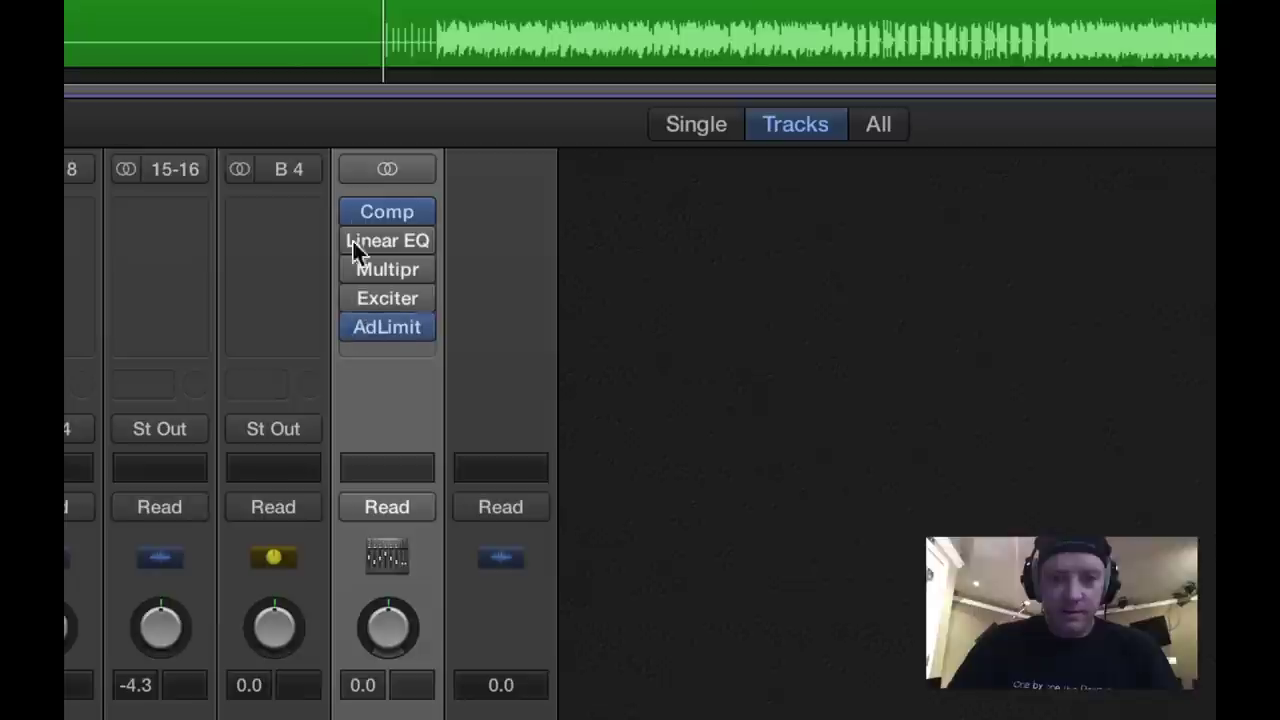
pyautogui.click(354, 212)
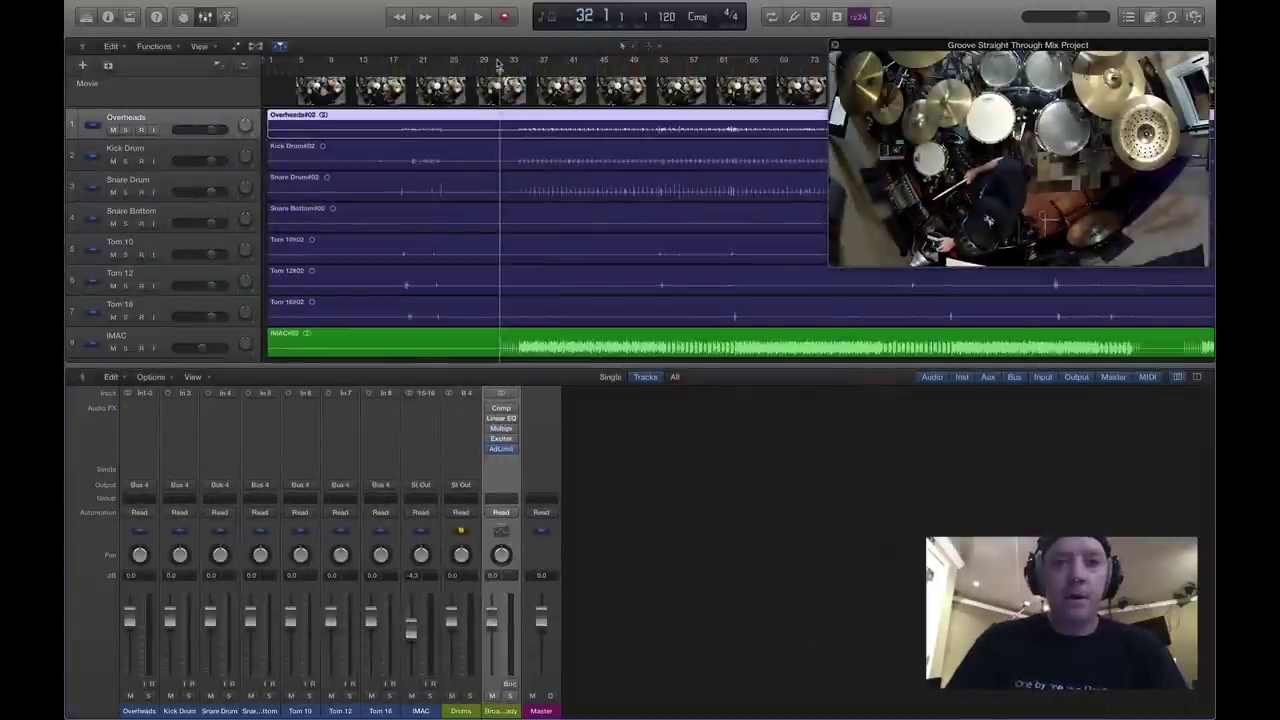
# Set a cycle range from bar 32 to about bar 64.
pyautogui.moveTo(498, 63); pyautogui.dragTo(738, 77)
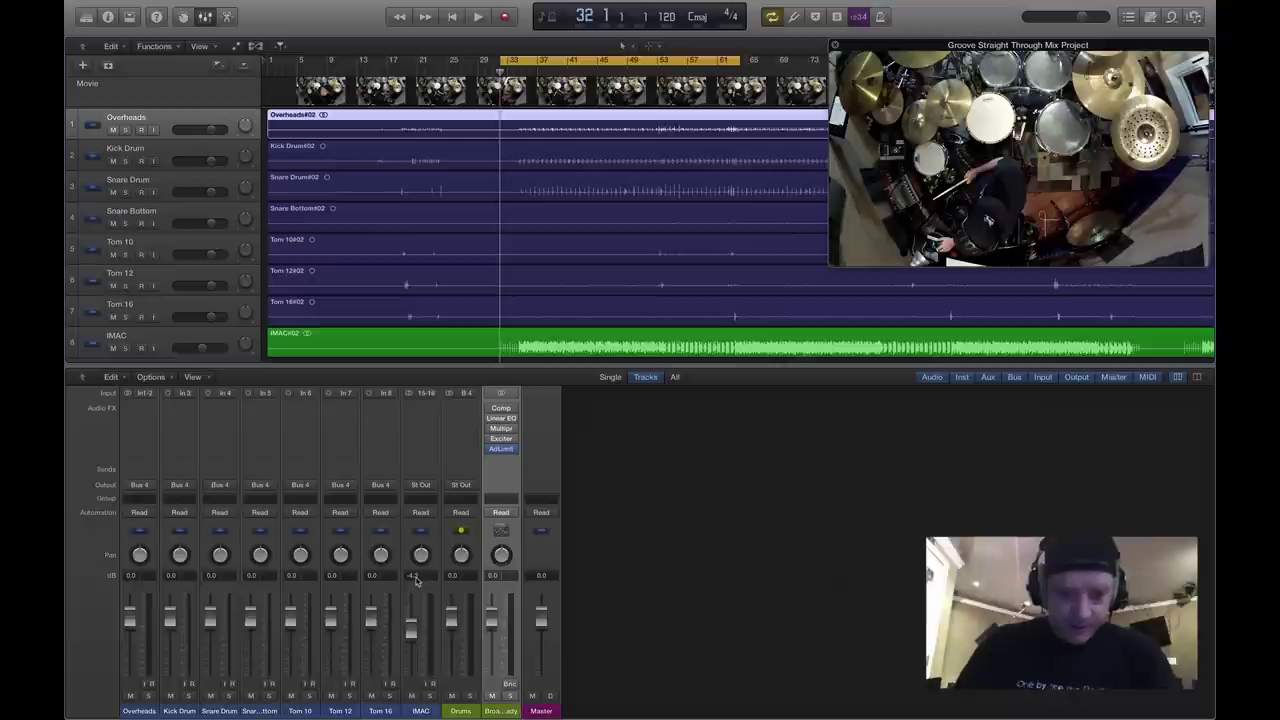
# Set the IMAC channel fader to 0 dB and play the cycled section to check the levels.
pyautogui.doubleClick(414, 577)
pyautogui.write('0')
pyautogui.press('Return')
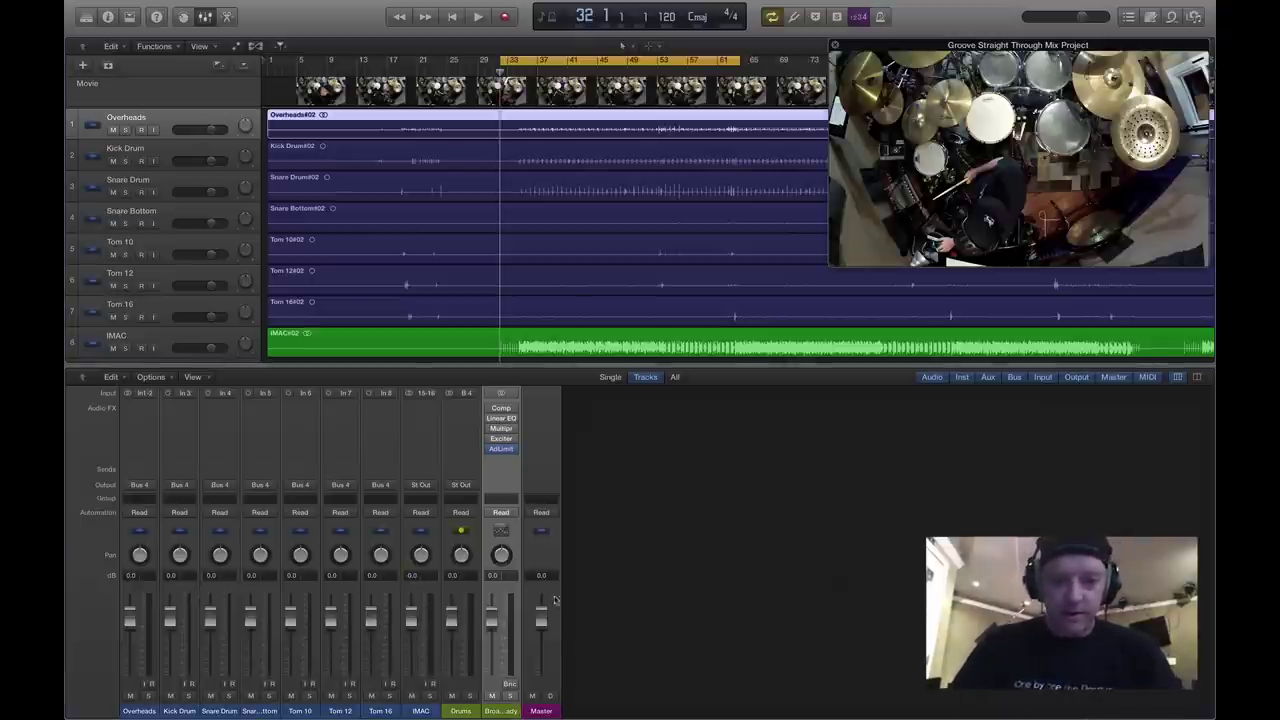
pyautogui.press('space')
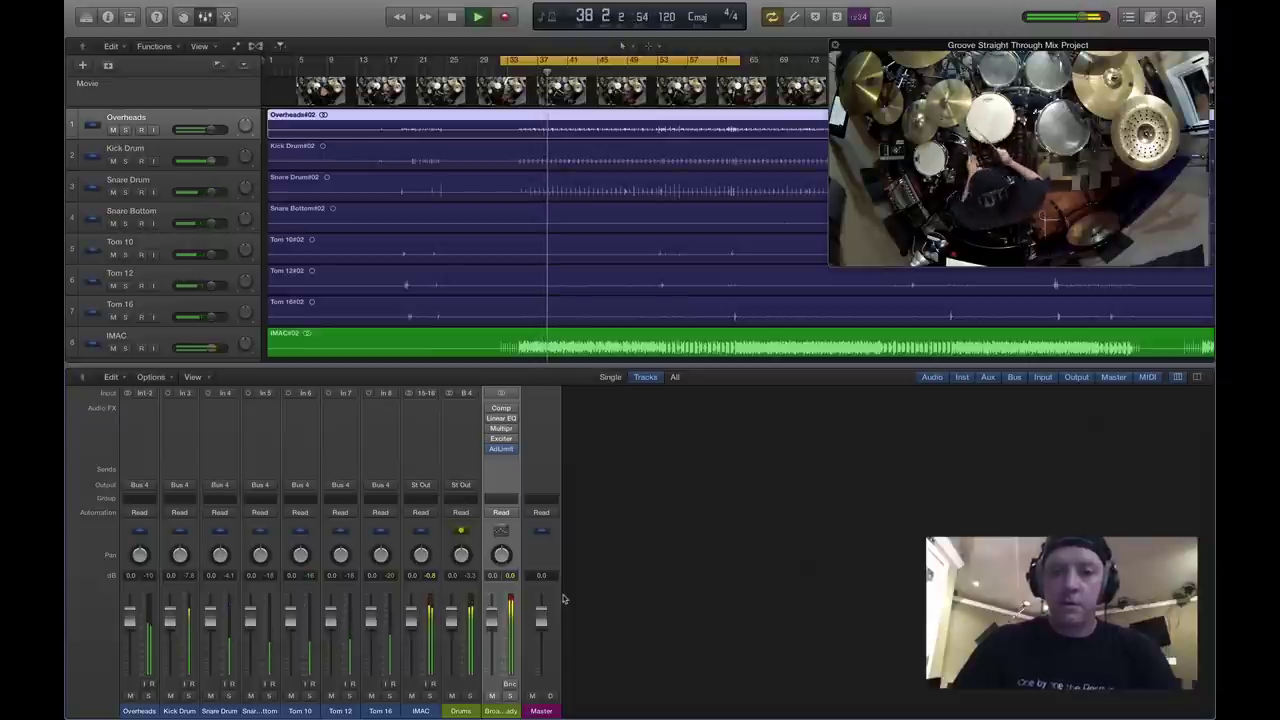
pyautogui.press('space')
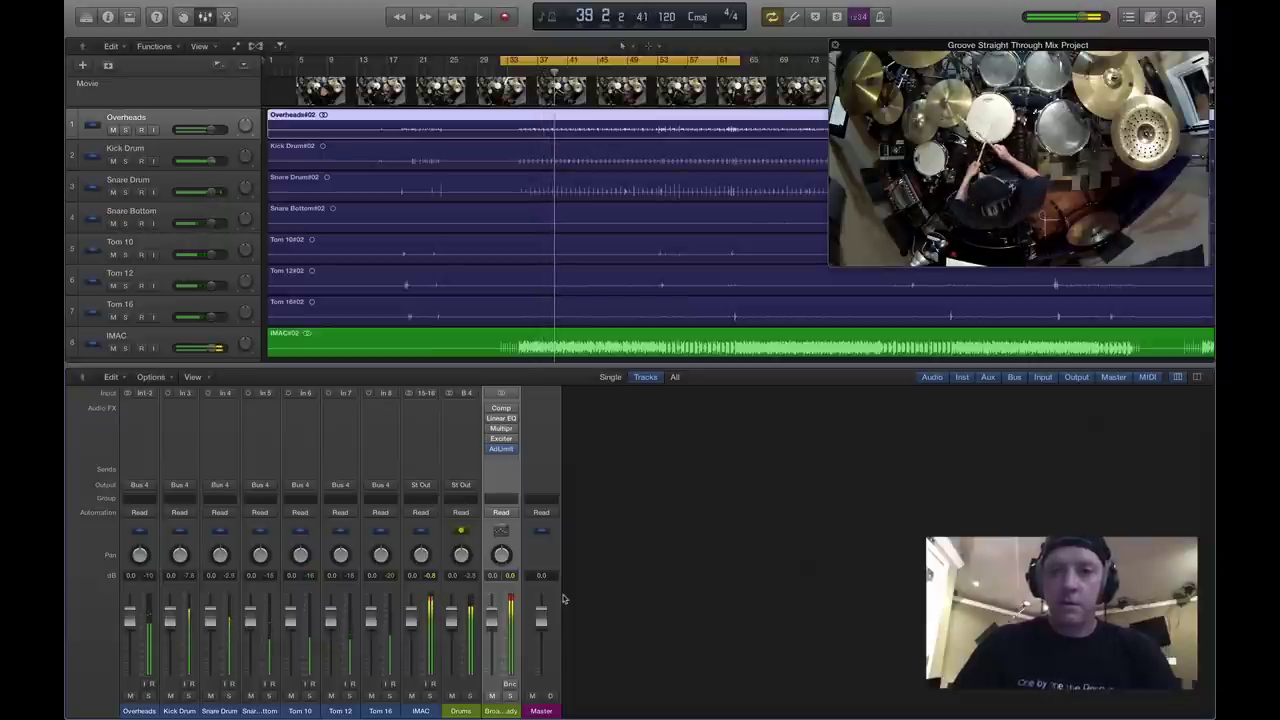
pyautogui.click(431, 577)
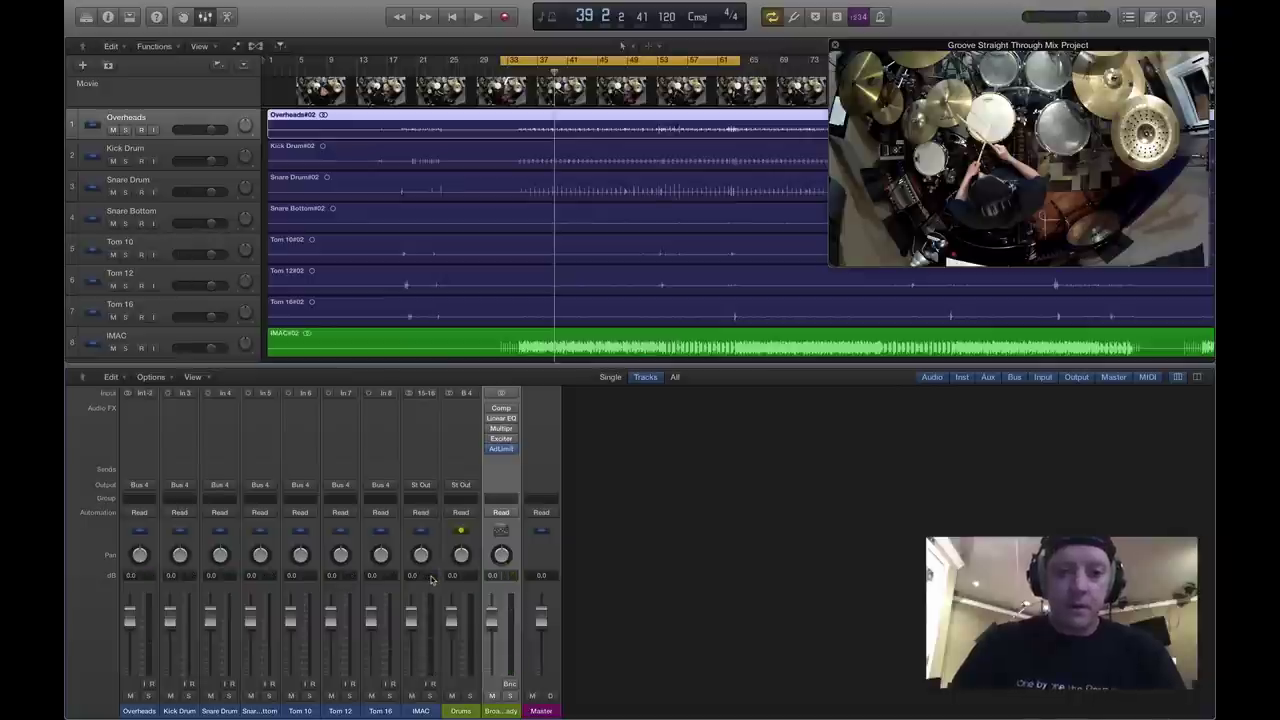
# Play the drums with IMAC muted, pull its fader down, unmute it, and raise the fader to about -7.0 dB.
pyautogui.click(413, 697)
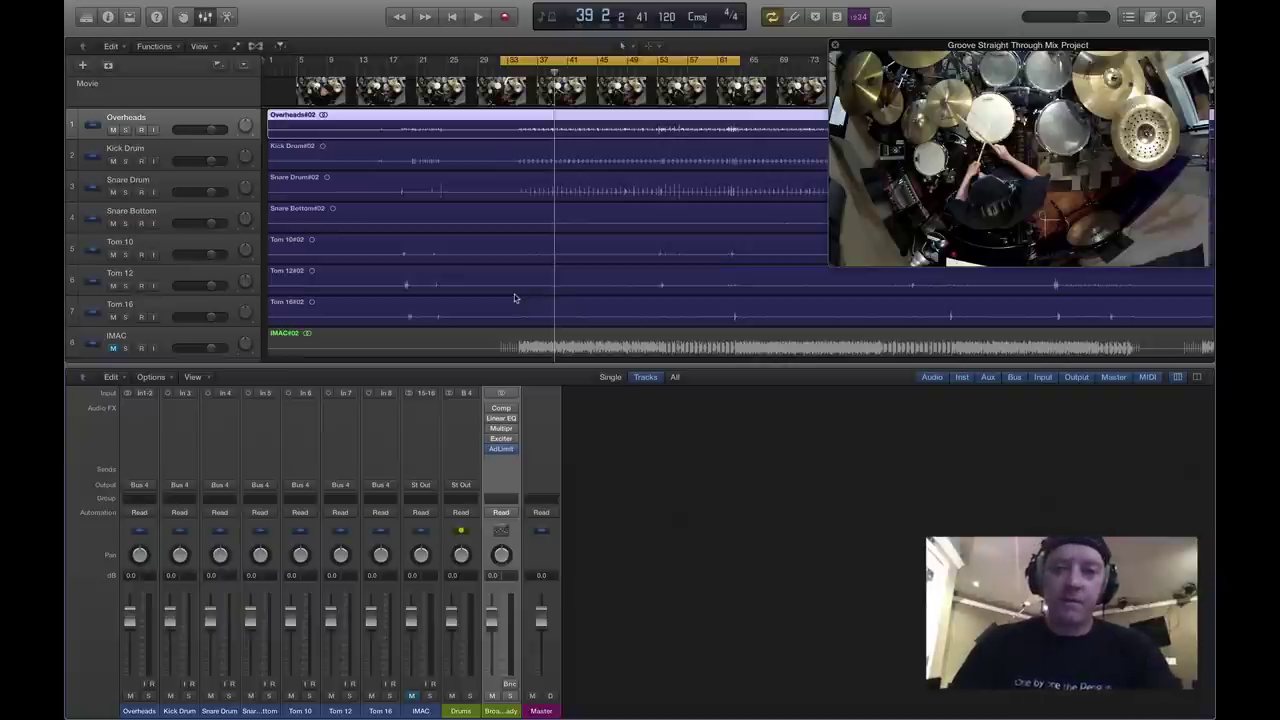
pyautogui.press('space')
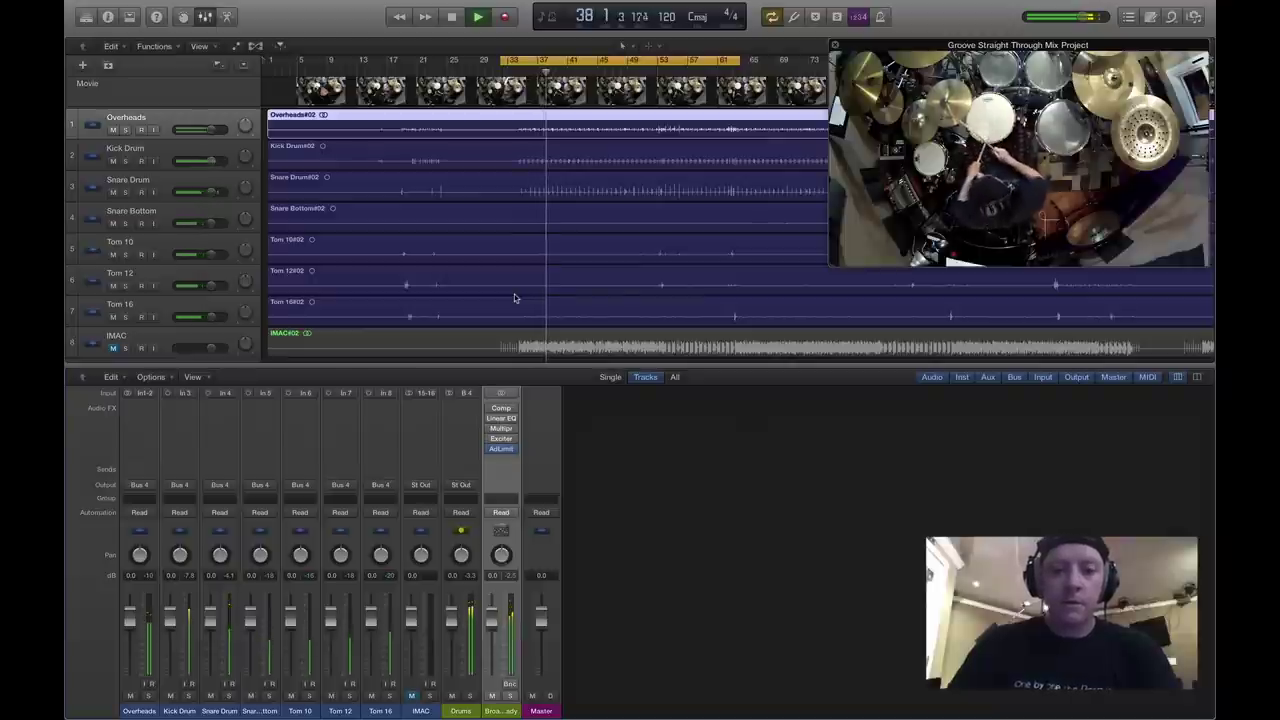
pyautogui.moveTo(411, 621); pyautogui.dragTo(411, 666)
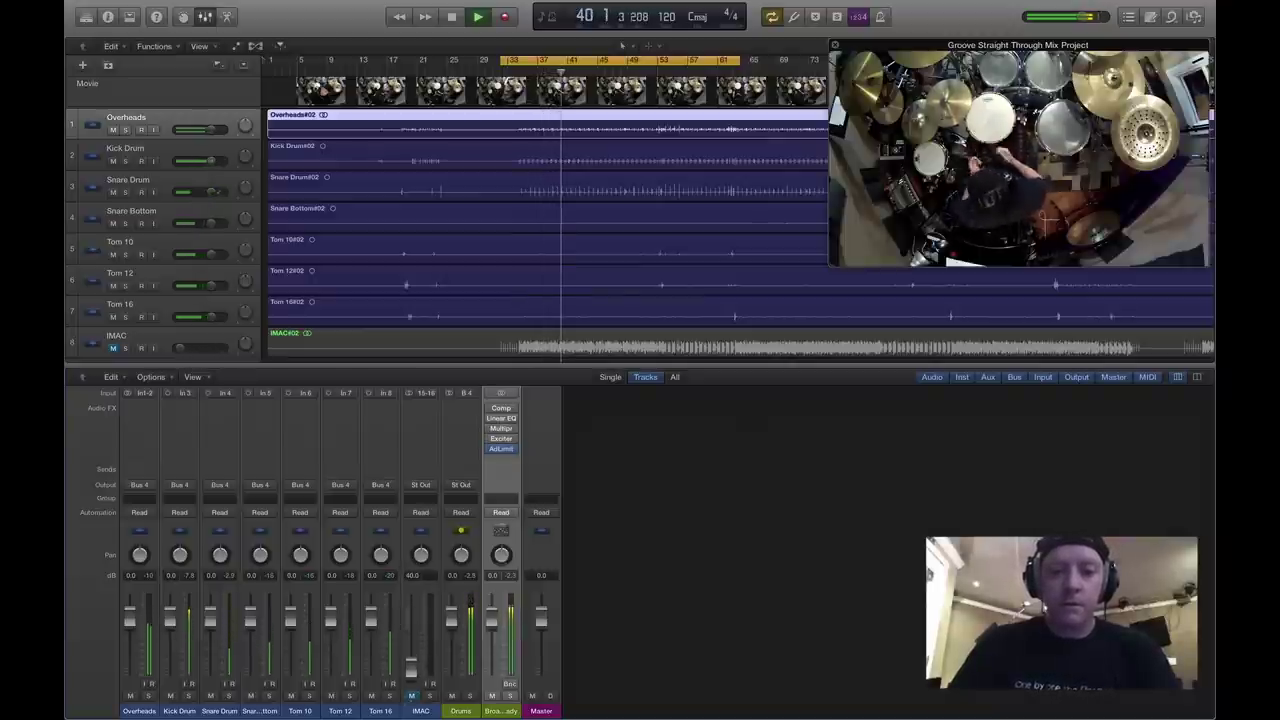
pyautogui.click(411, 695)
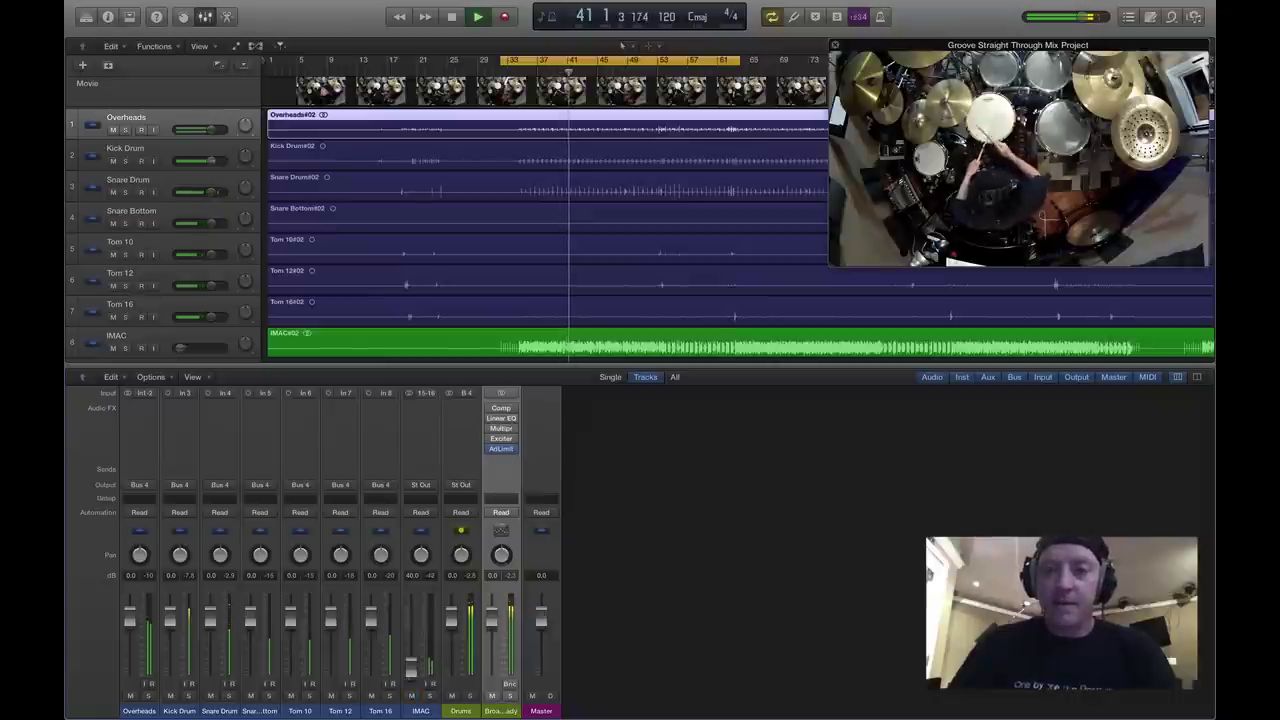
pyautogui.moveTo(411, 667); pyautogui.dragTo(411, 636)
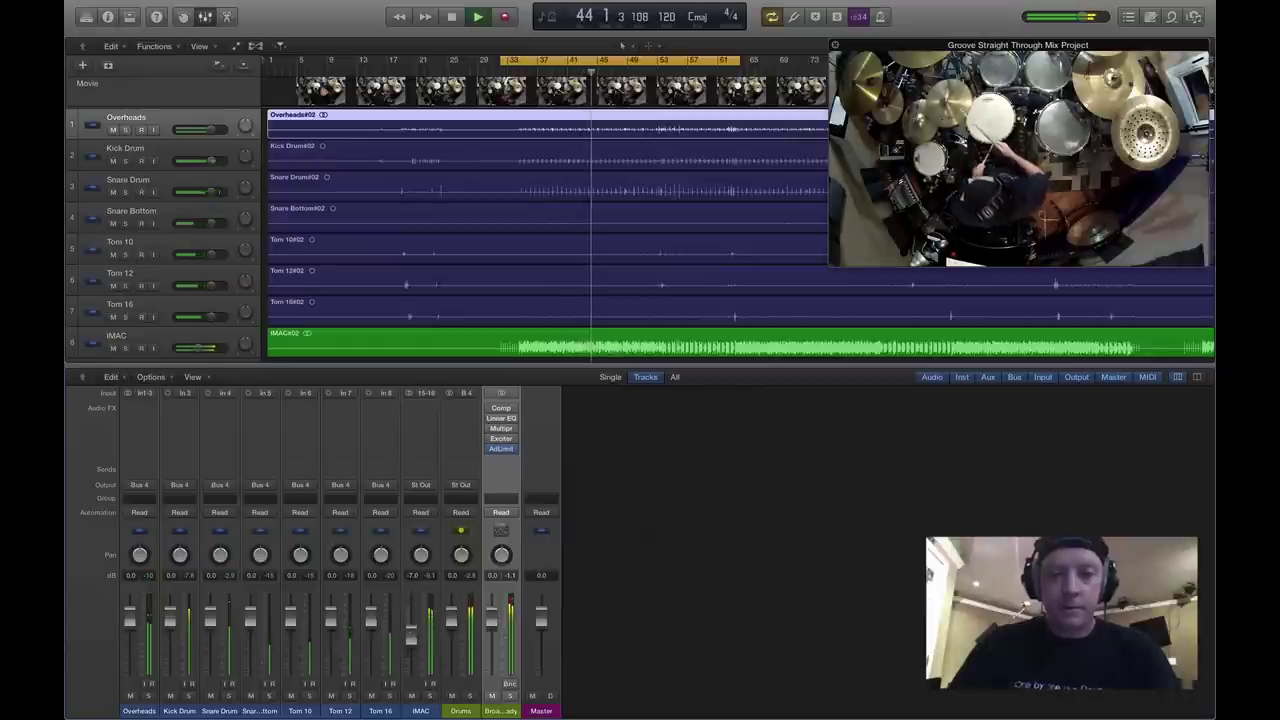
# Switch the mixer to wide channel strips and set the IMAC fader to about -6.0 dB.
pyautogui.click(1197, 378)
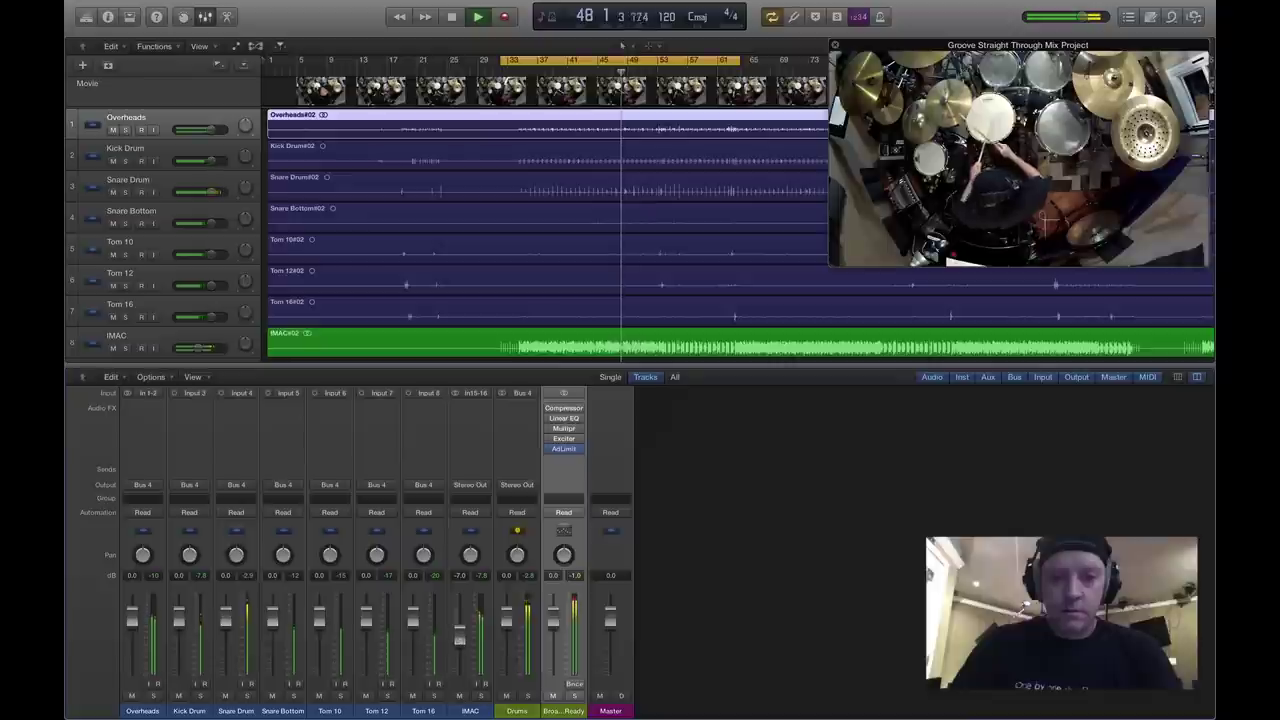
pyautogui.moveTo(459, 630)
pyautogui.mouseDown()
pyautogui.moveTo(459, 652)
pyautogui.moveTo(459, 633)
pyautogui.mouseUp()
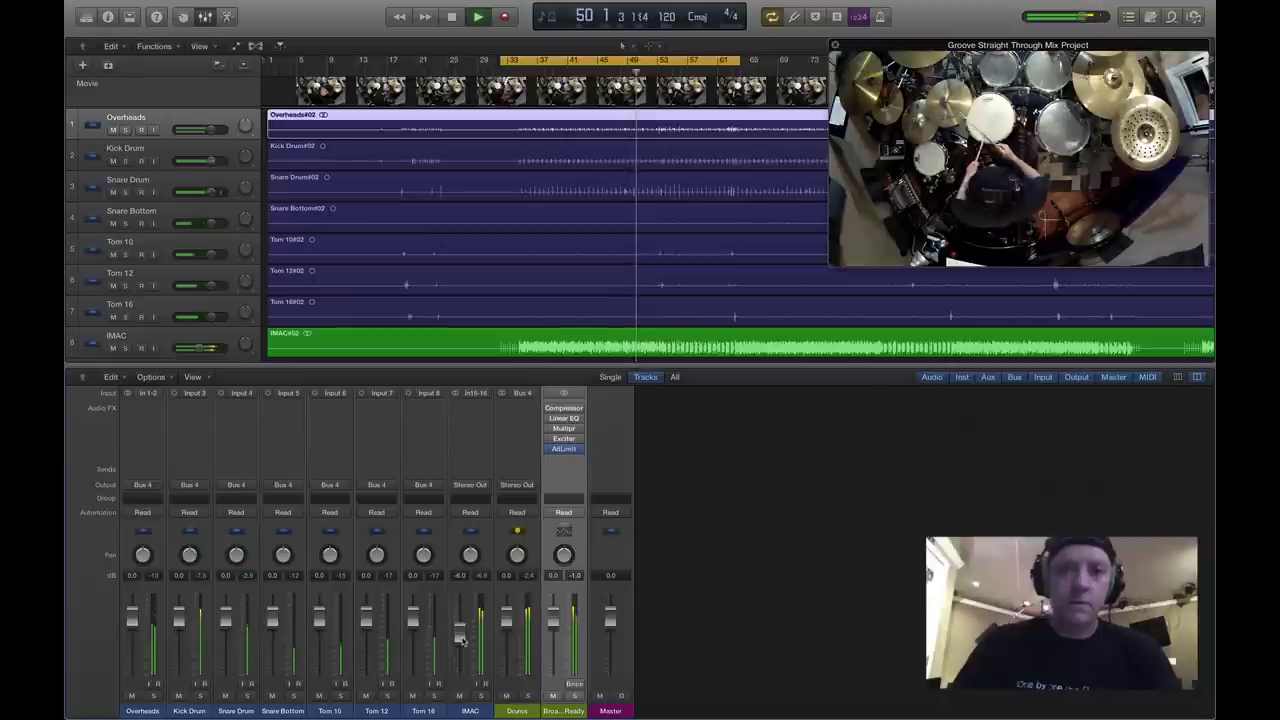
# Turn off the cycle, stop playback, and pull the faders of all channels from Overheads through IMAC fully down.
pyautogui.click(638, 63)
pyautogui.press('space')
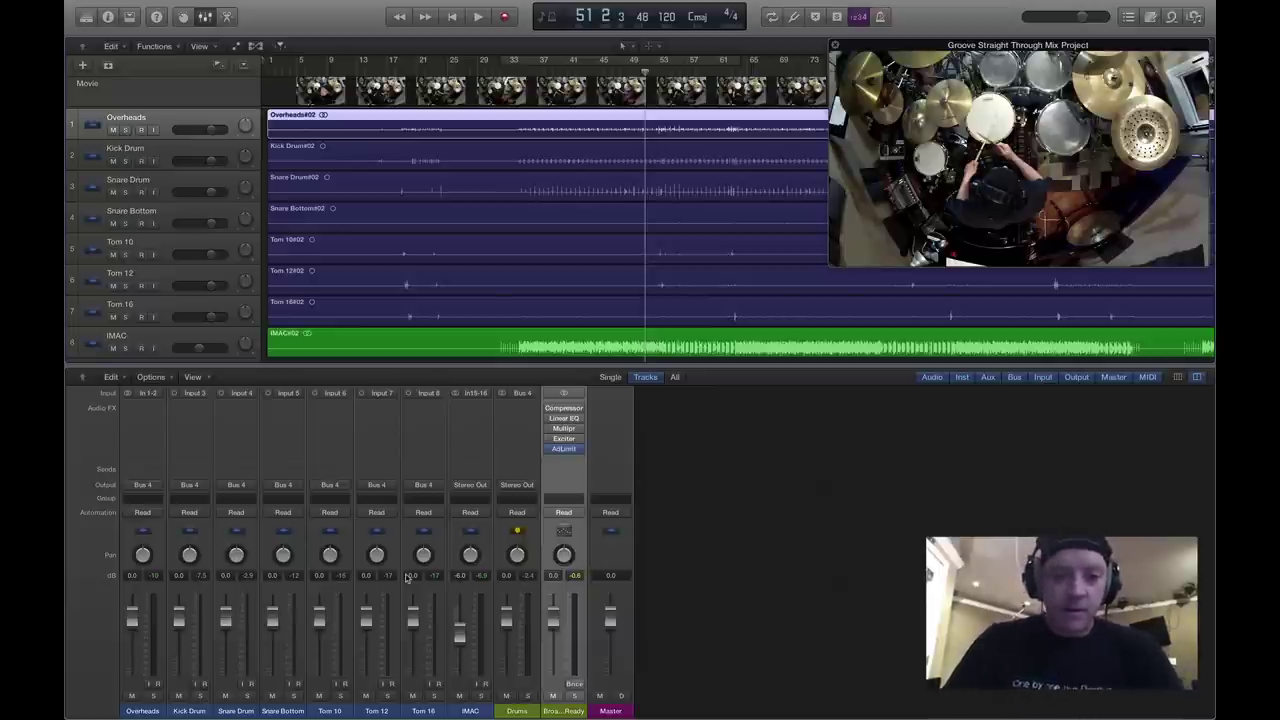
pyautogui.scroll(-1, 406, 578)
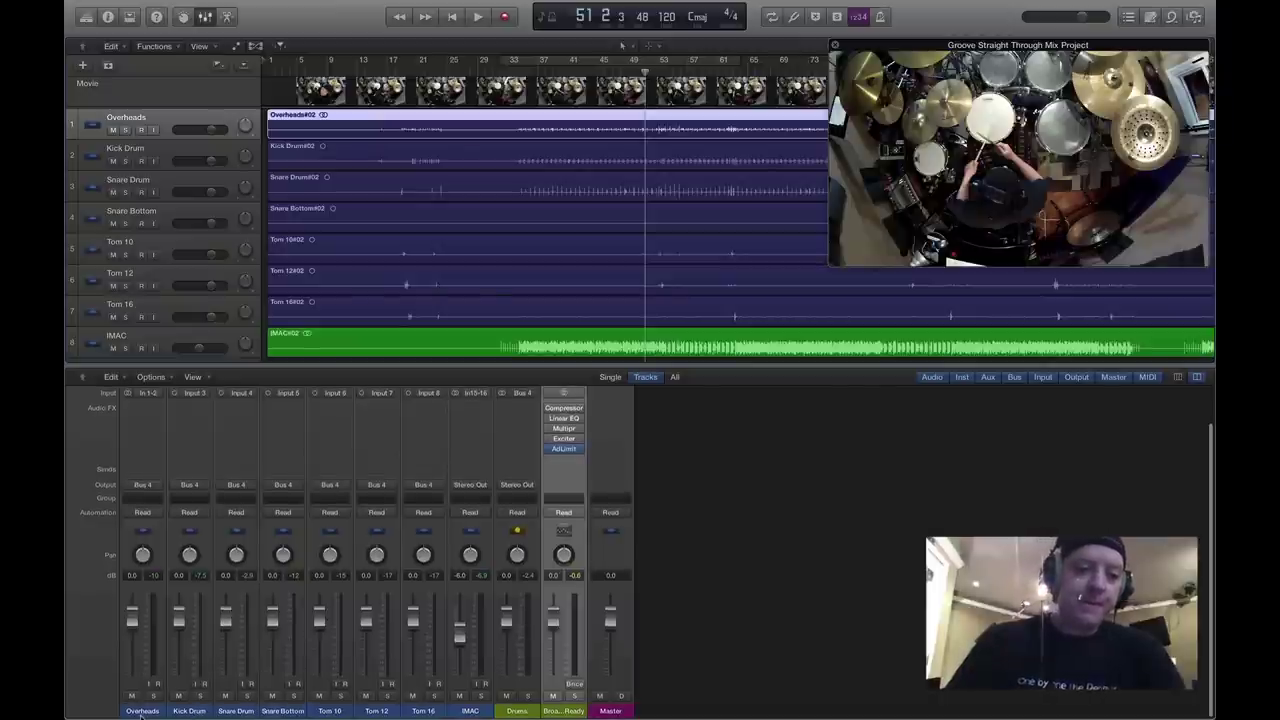
pyautogui.moveTo(140, 712); pyautogui.dragTo(465, 713)
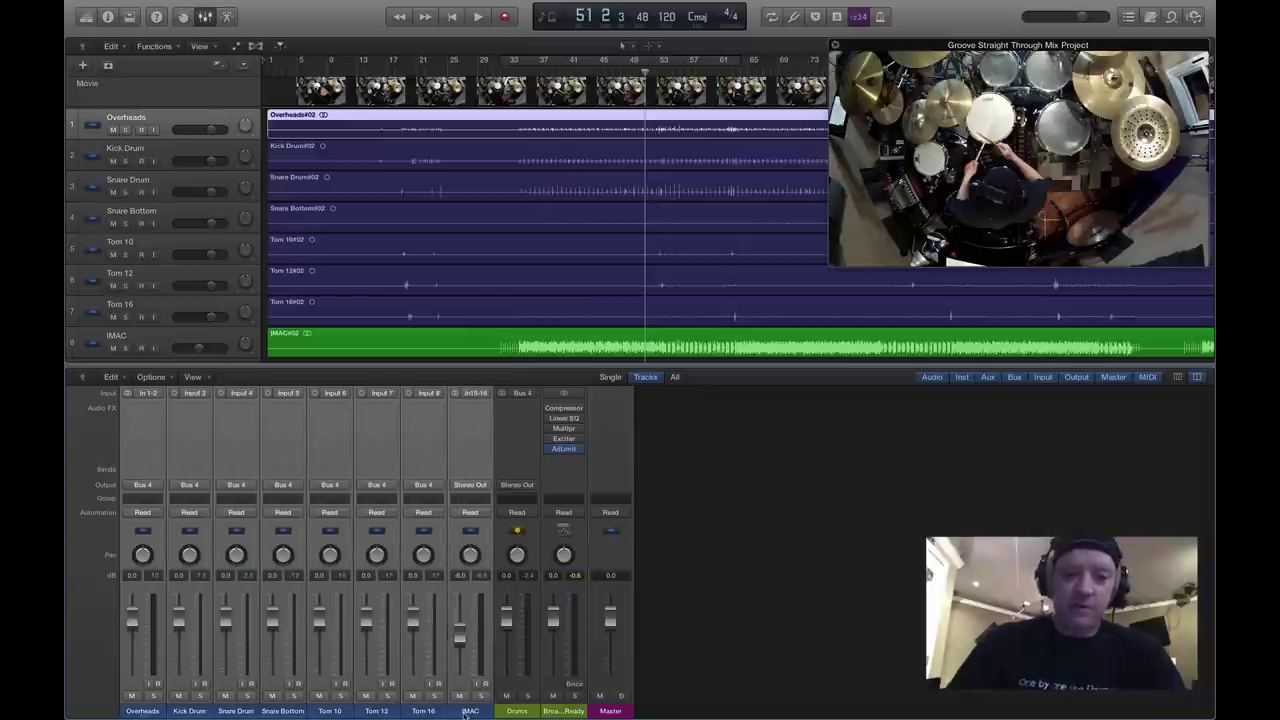
pyautogui.moveTo(462, 650); pyautogui.dragTo(441, 717)
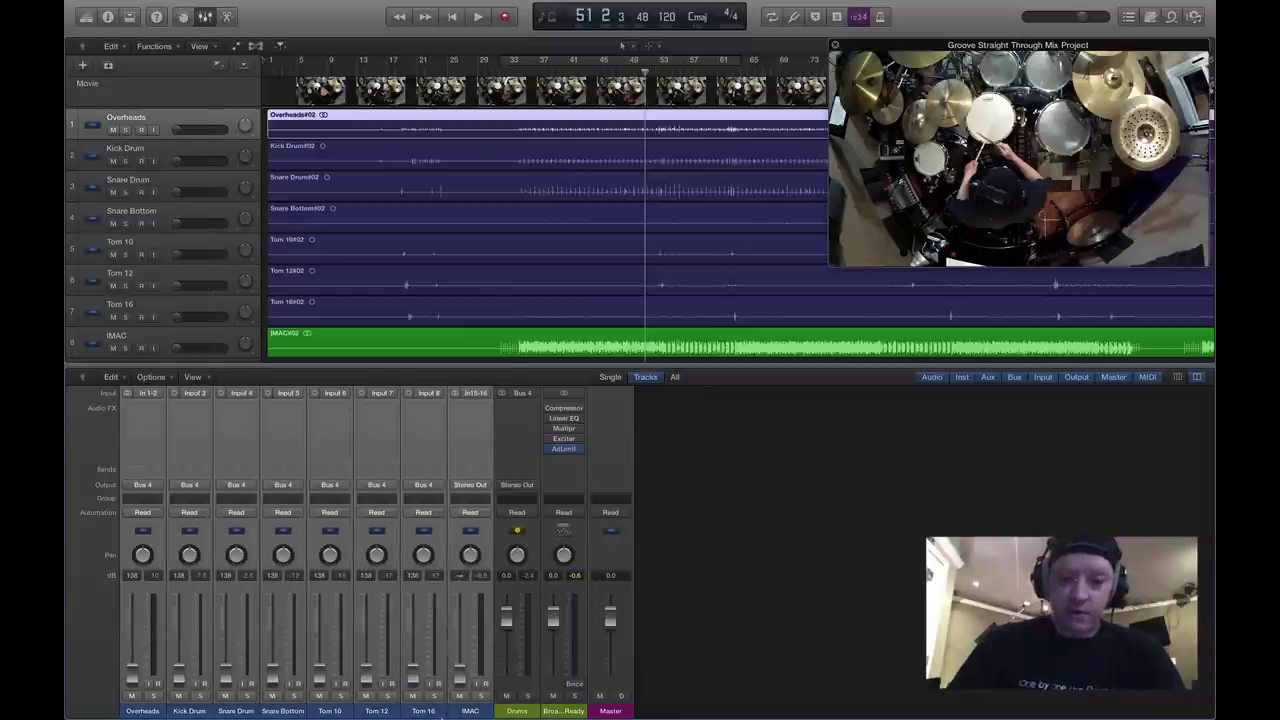
pyautogui.click(663, 626)
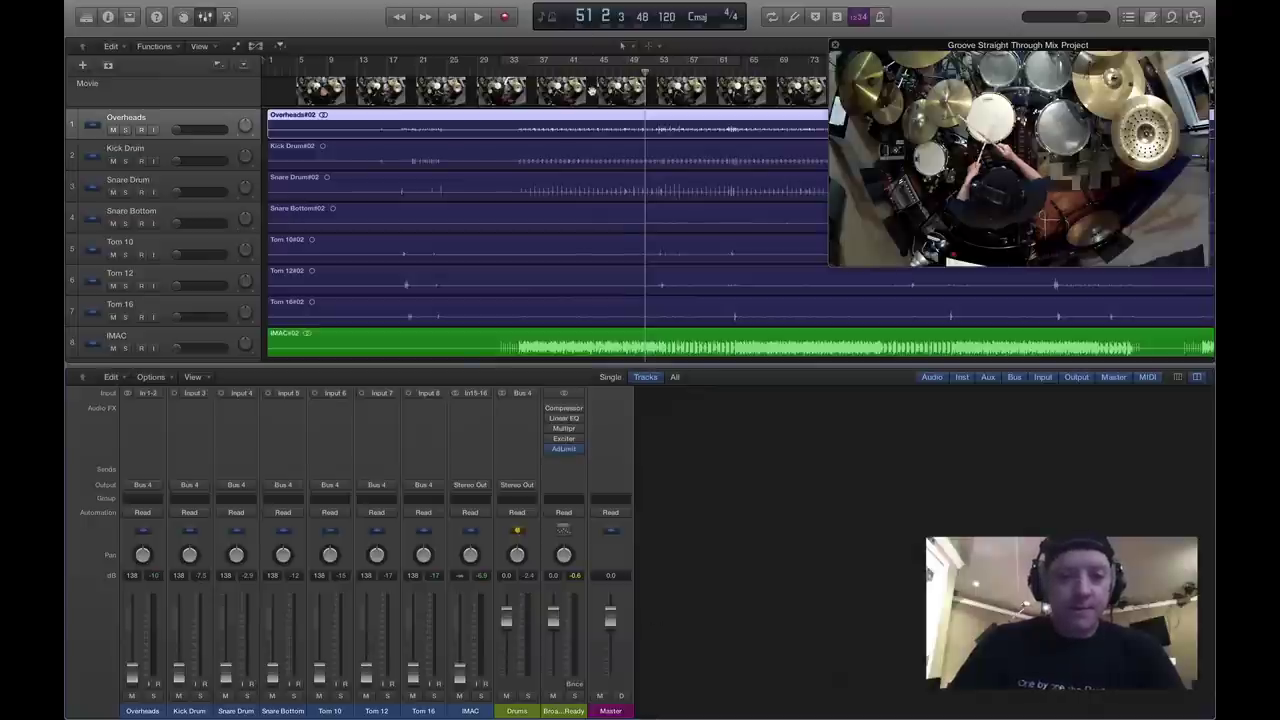
# During playback, raise only the Overheads fader to about -3.8 dB.
pyautogui.press('space')
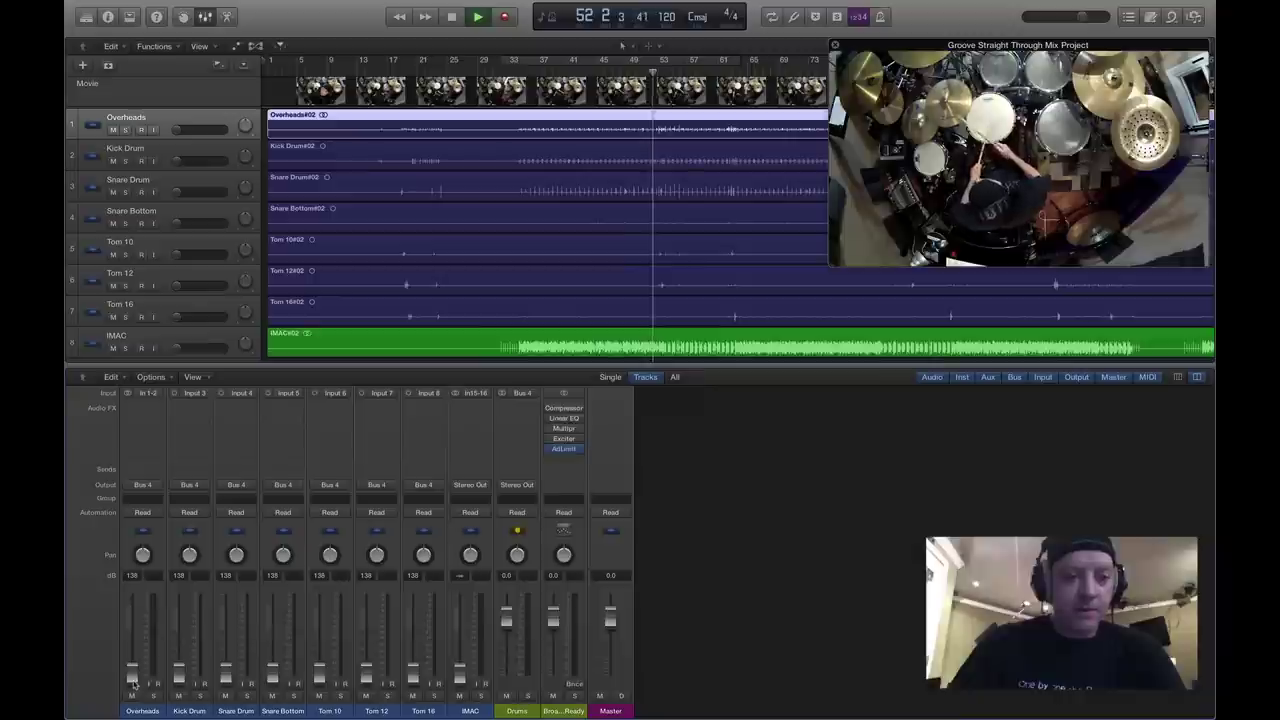
pyautogui.moveTo(133, 683); pyautogui.dragTo(131, 647)
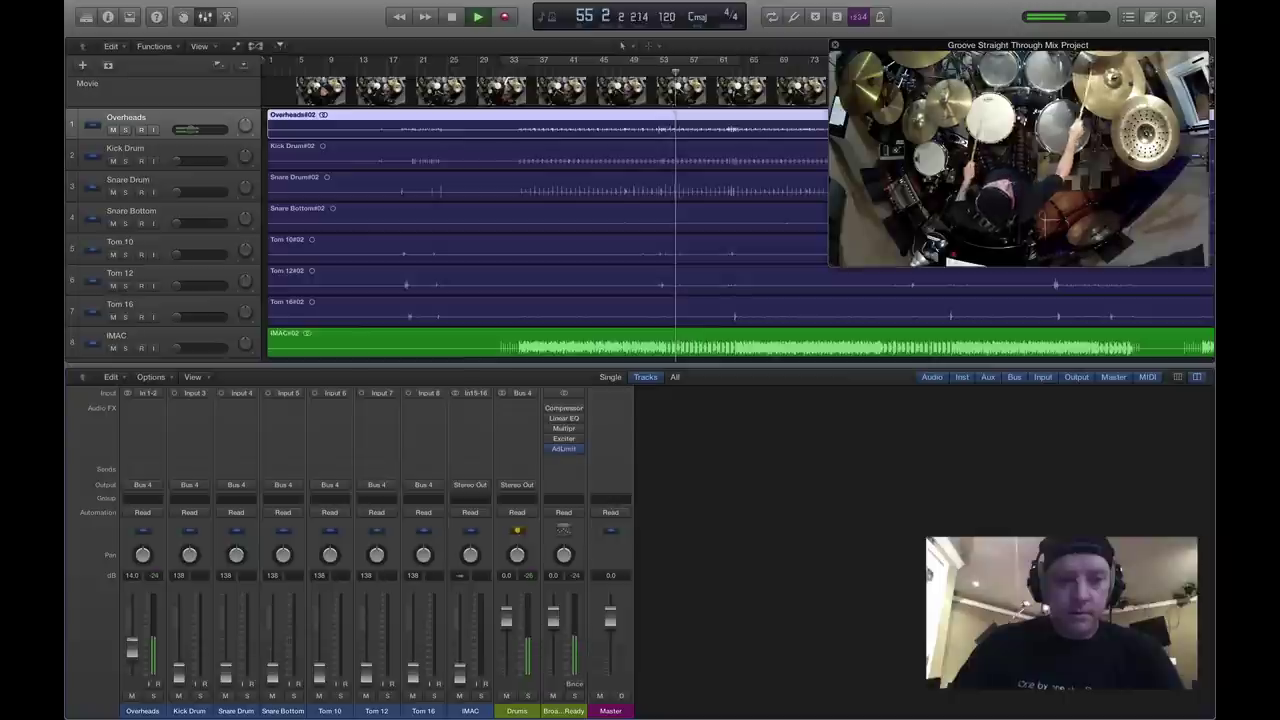
pyautogui.moveTo(131, 647); pyautogui.dragTo(131, 626)
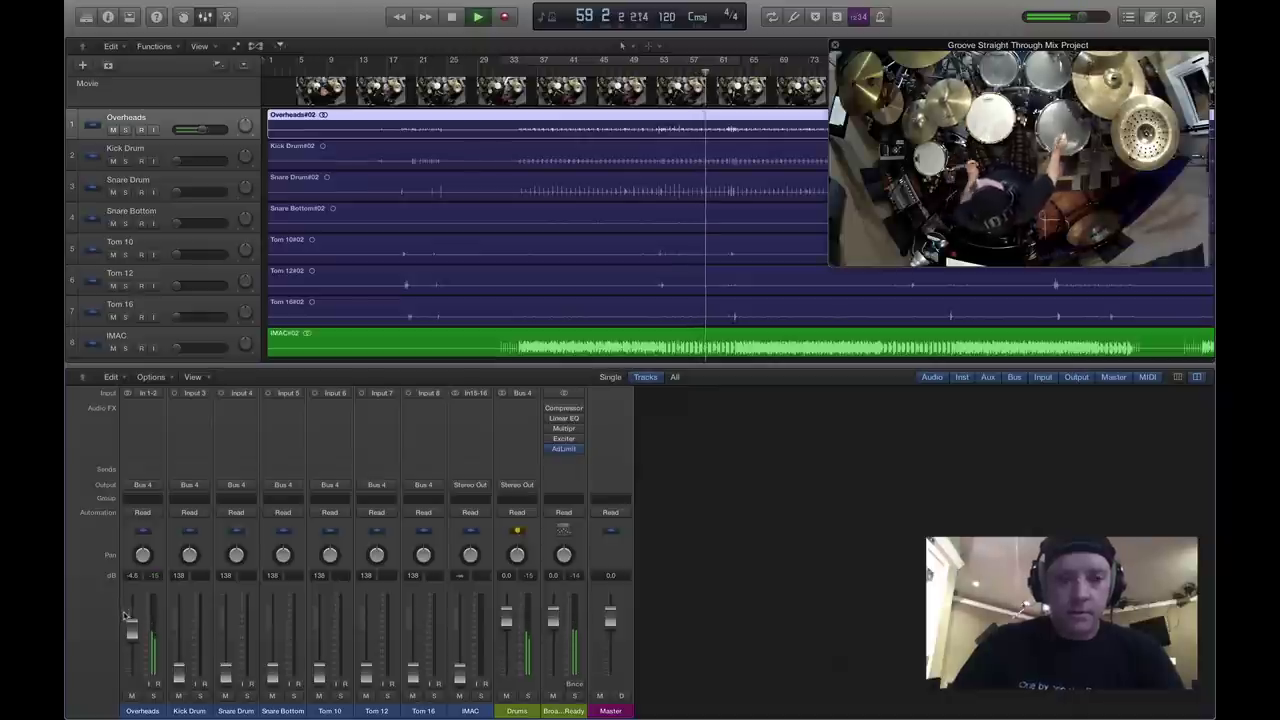
pyautogui.moveTo(131, 630); pyautogui.dragTo(131, 628)
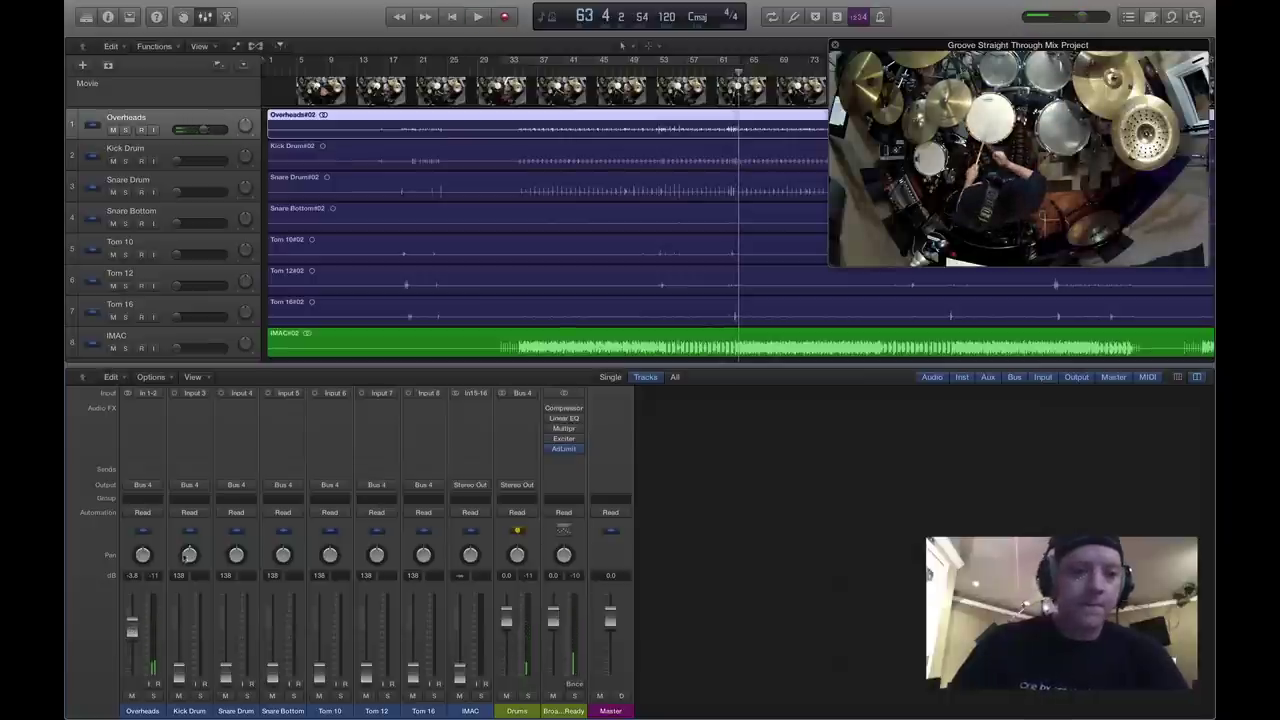
# Insert a Gain utility plug-in on the Overheads channel and enable Swap L/R during playback.
pyautogui.click(158, 411)
pyautogui.moveTo(170, 548)
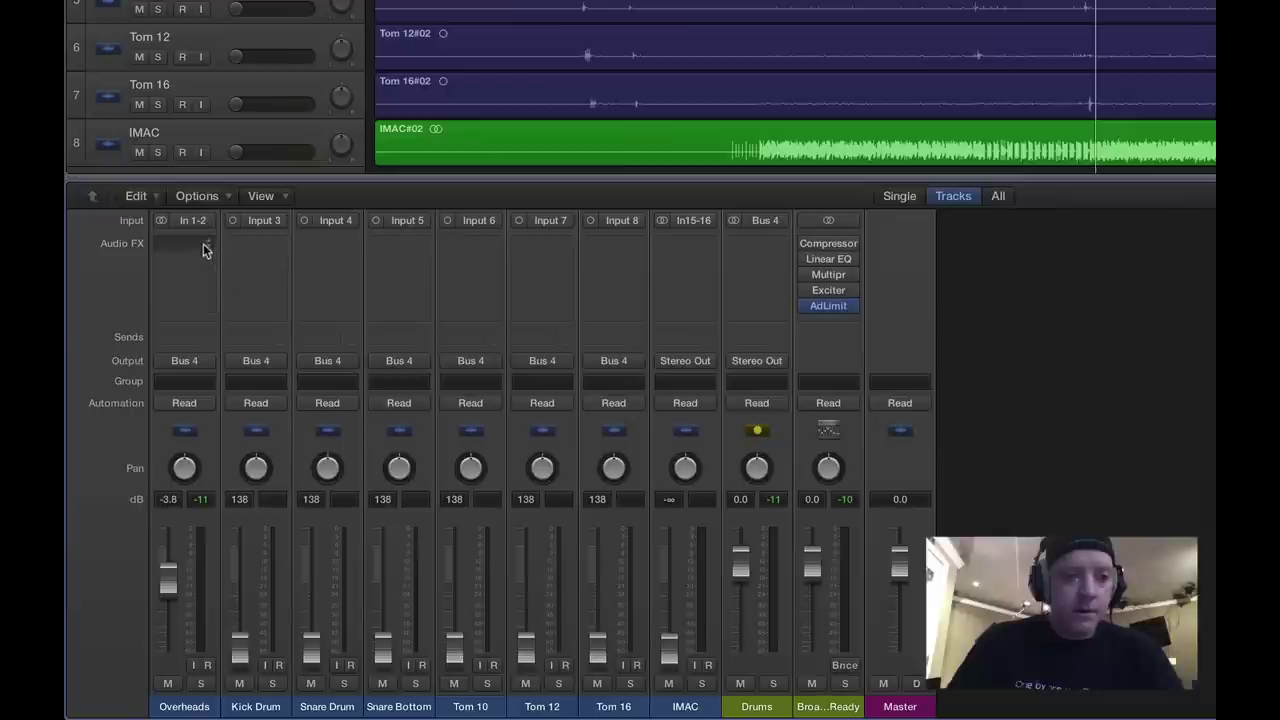
pyautogui.click(156, 410)
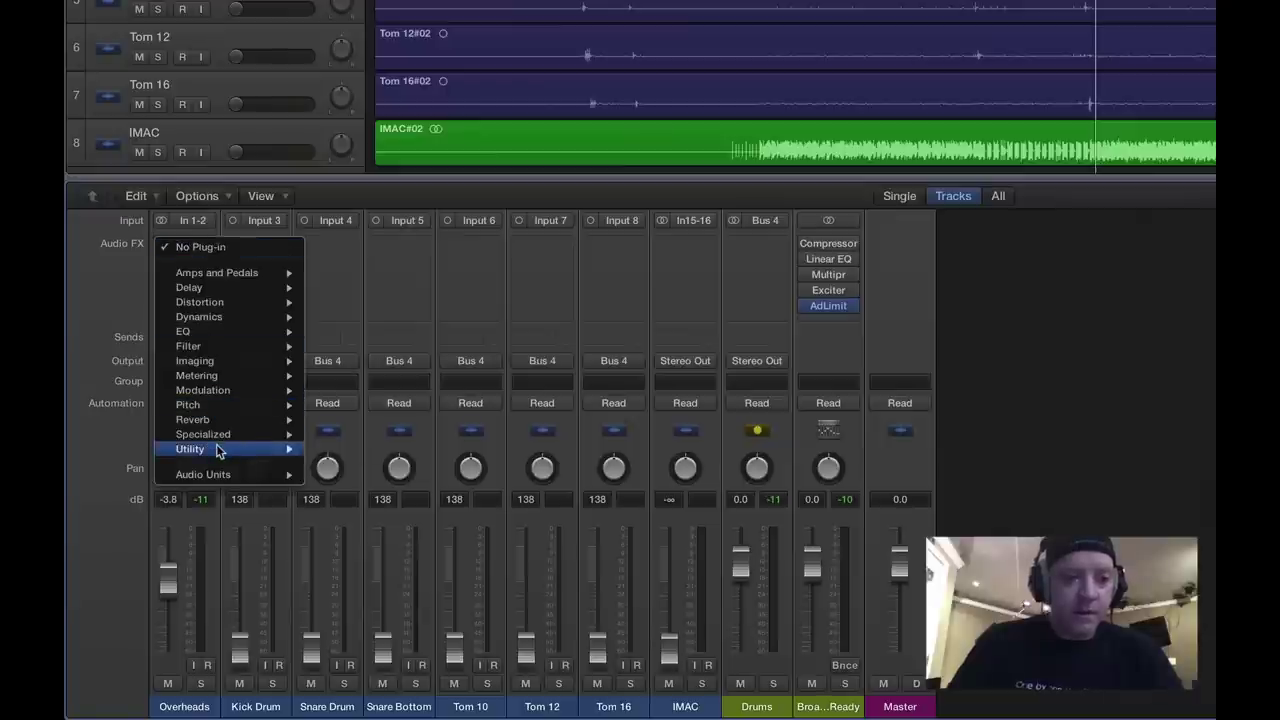
pyautogui.moveTo(218, 450)
pyautogui.moveTo(336, 455)
pyautogui.click(468, 450)
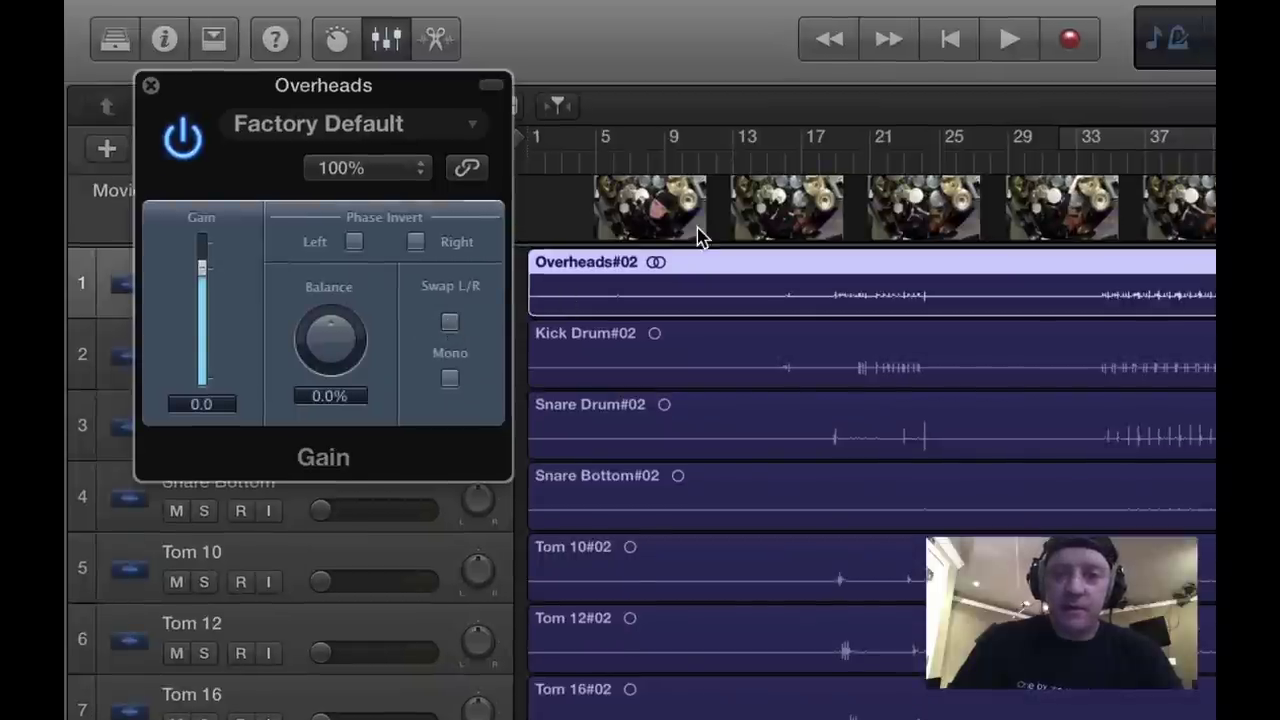
pyautogui.press('space')
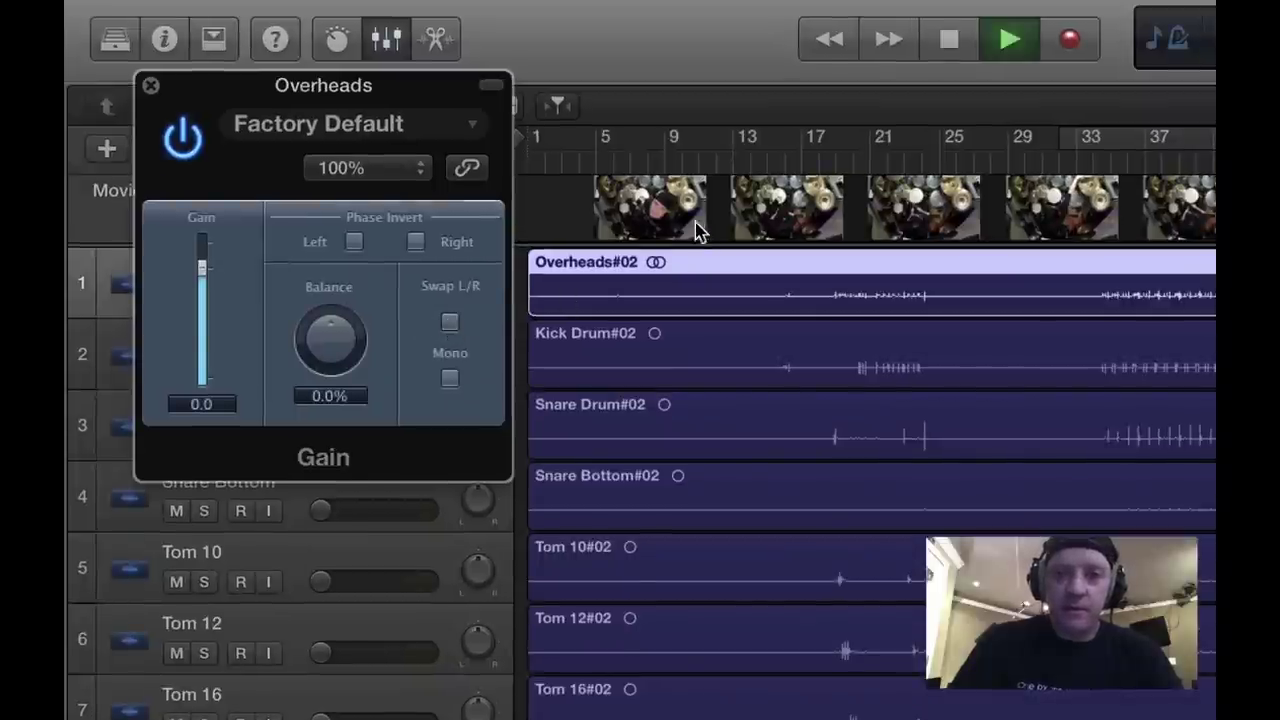
pyautogui.click(450, 325)
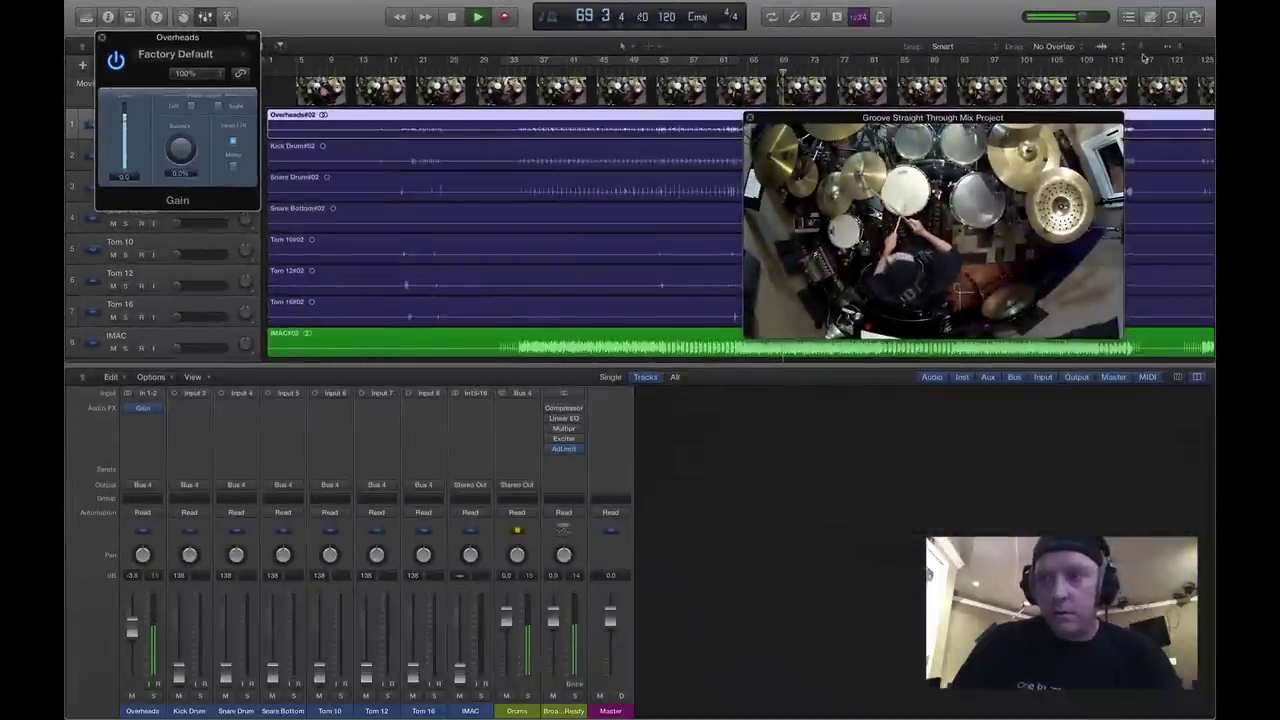
# Enlarge the Overheads track's waveform and move the movie window clear of the Gain plug-in.
pyautogui.moveTo(1146, 47); pyautogui.dragTo(1158, 47)
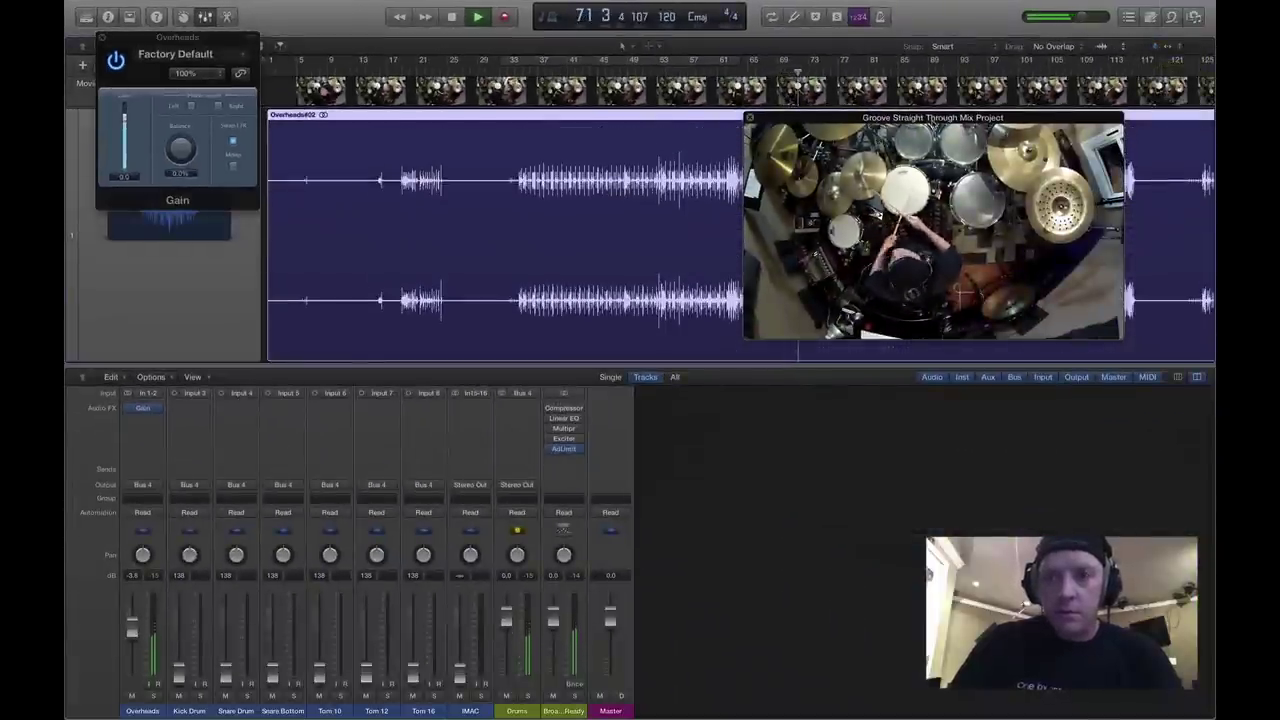
pyautogui.moveTo(1030, 118); pyautogui.dragTo(938, 398)
pyautogui.moveTo(825, 402); pyautogui.dragTo(983, 47)
pyautogui.hscroll(10, 703, 279)
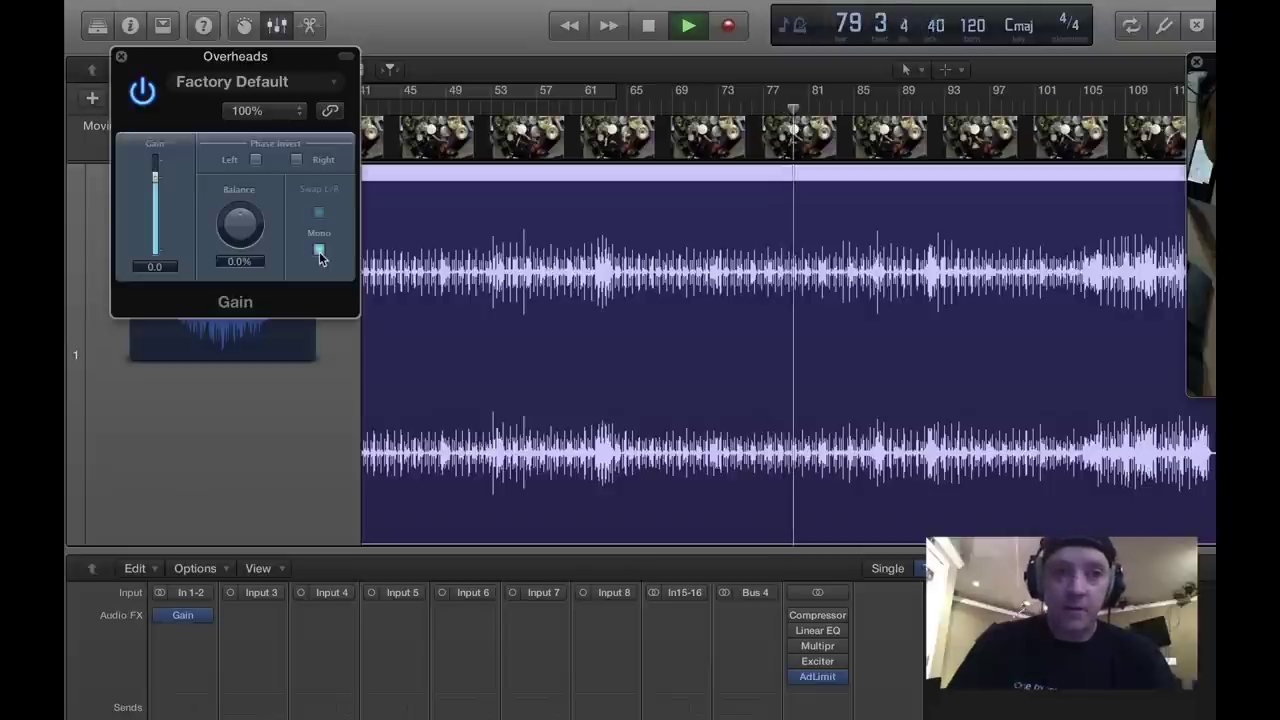
# Audition the Overheads Gain plug-in's mono, right phase invert and balance options, and restore stereo and 0% balance.
pyautogui.click(319, 251)
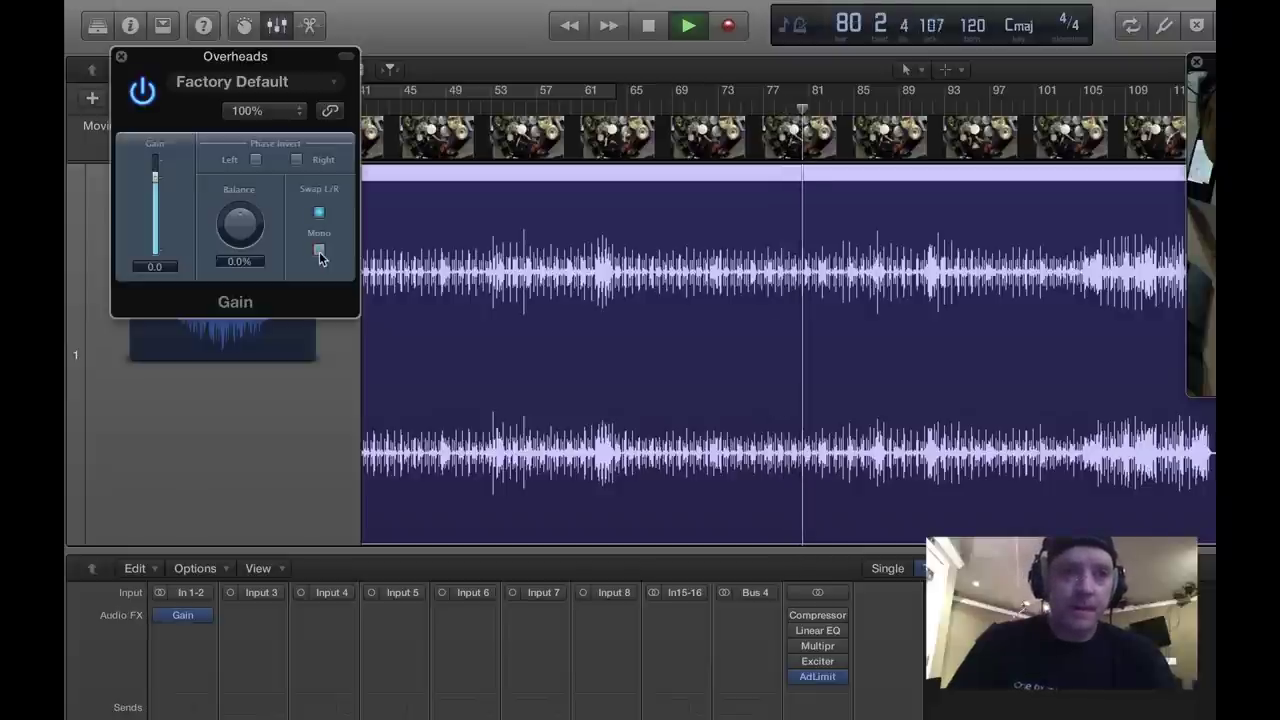
pyautogui.click(295, 161)
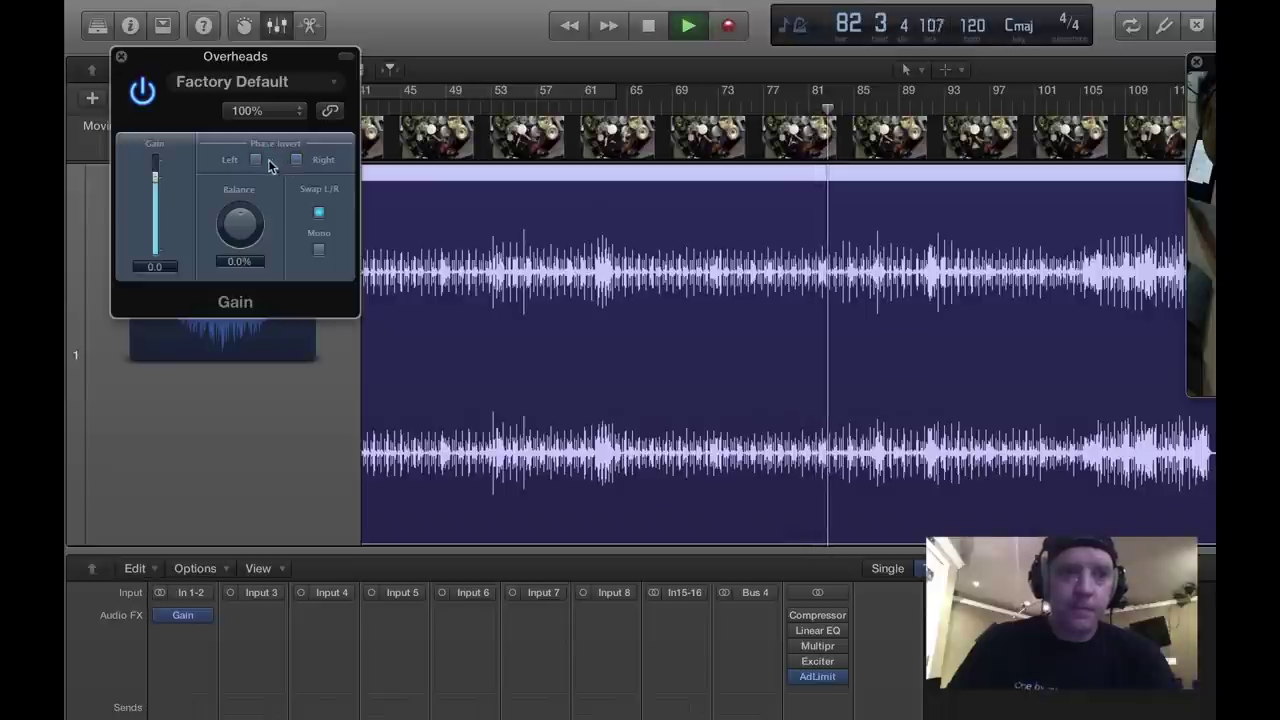
pyautogui.click(295, 162)
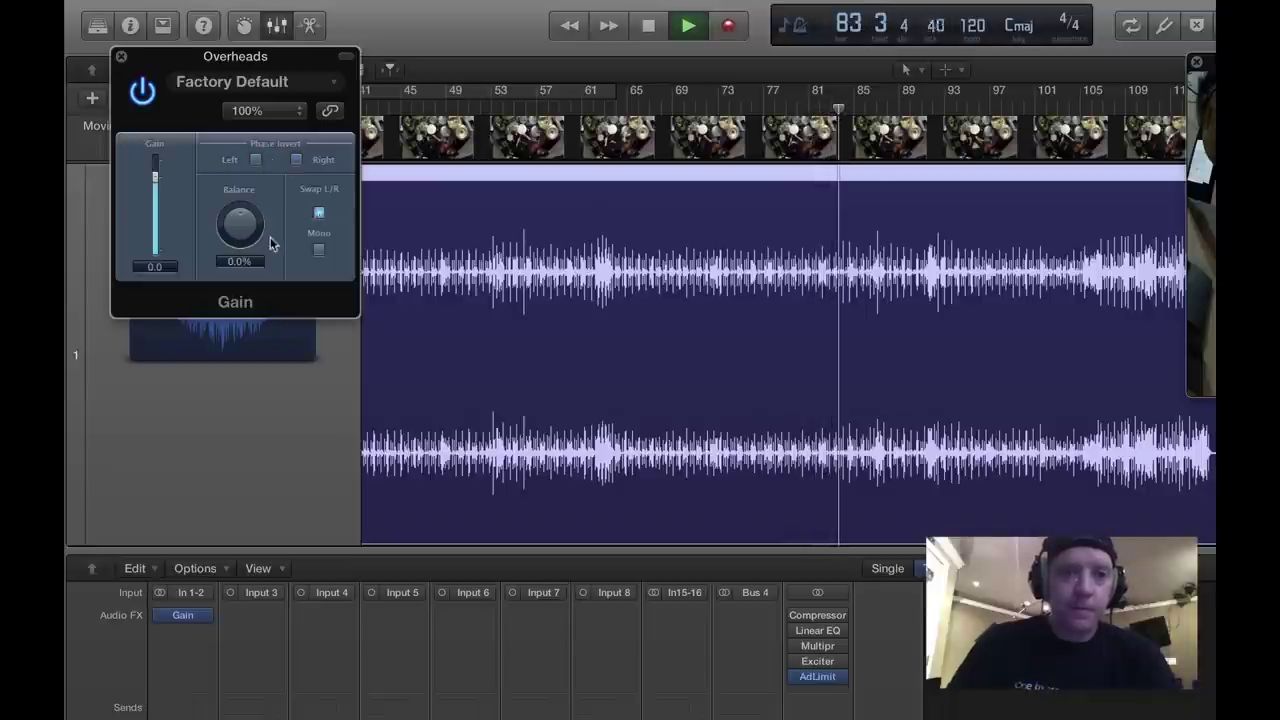
pyautogui.moveTo(228, 228); pyautogui.dragTo(263, 240)
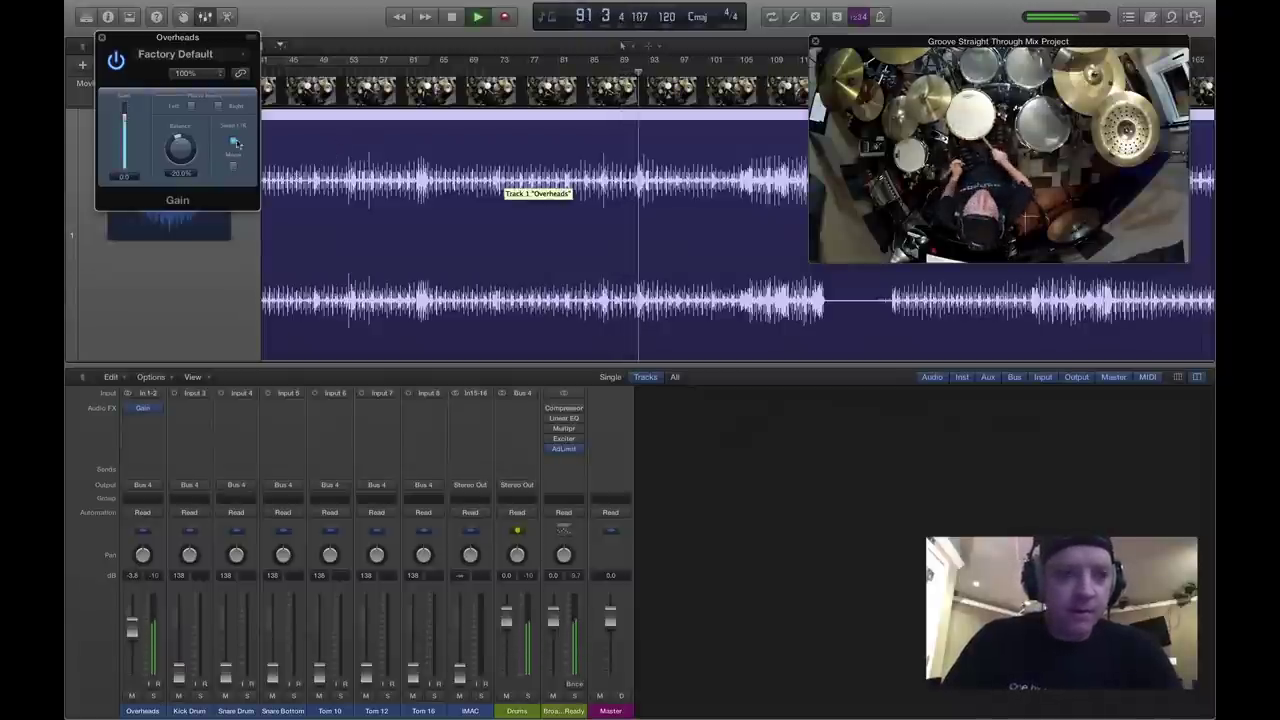
pyautogui.moveTo(182, 148); pyautogui.dragTo(177, 142)
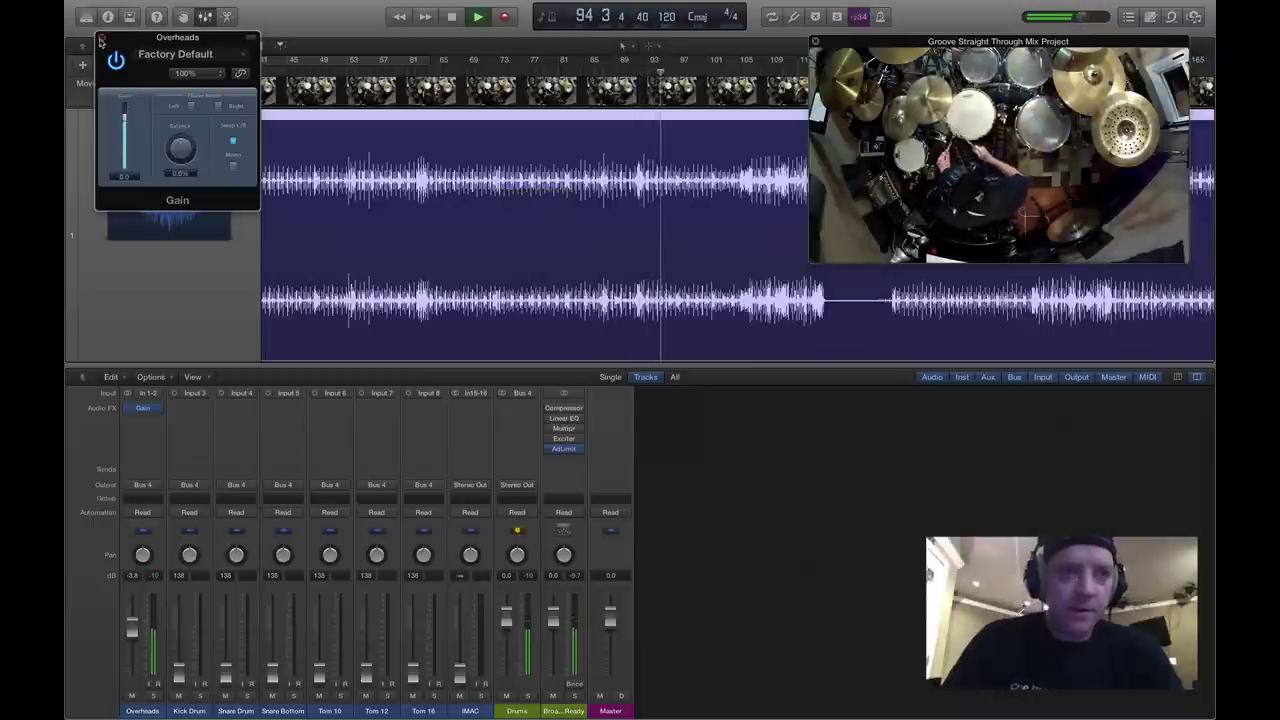
# Close the Gain plug-in window and leave the next Overheads insert set to No Plug-in.
pyautogui.click(102, 38)
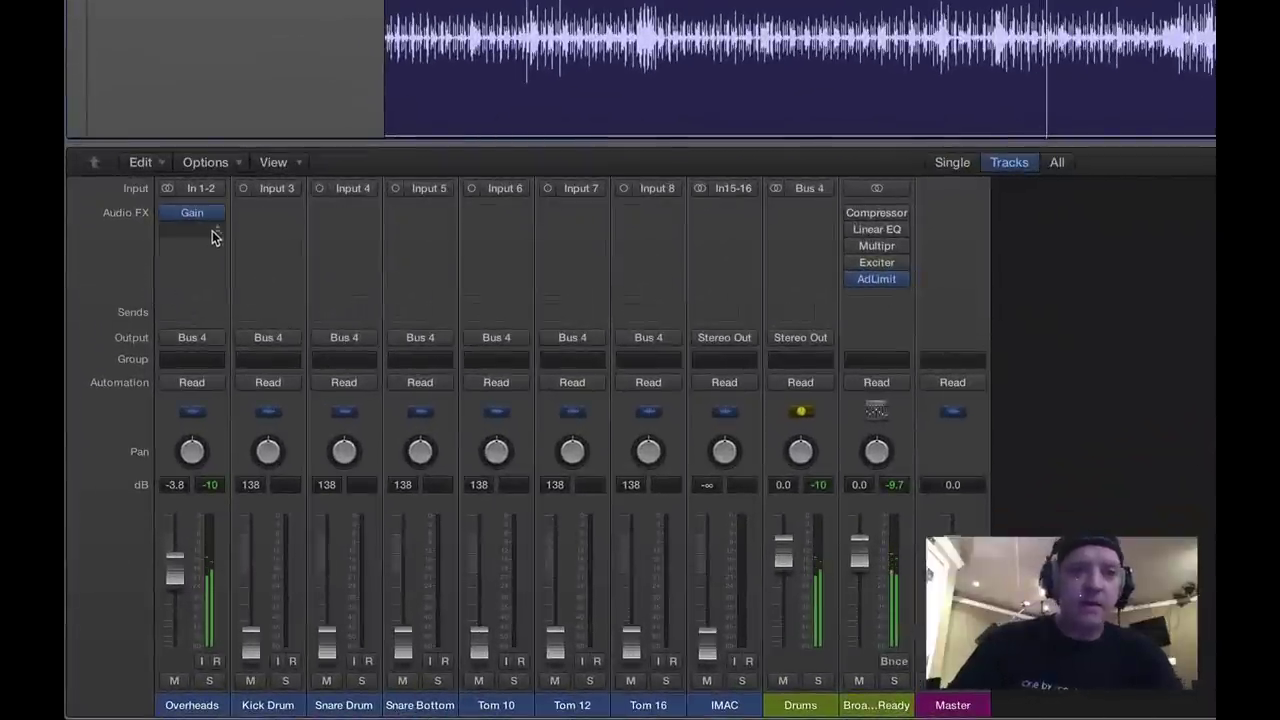
pyautogui.click(212, 231)
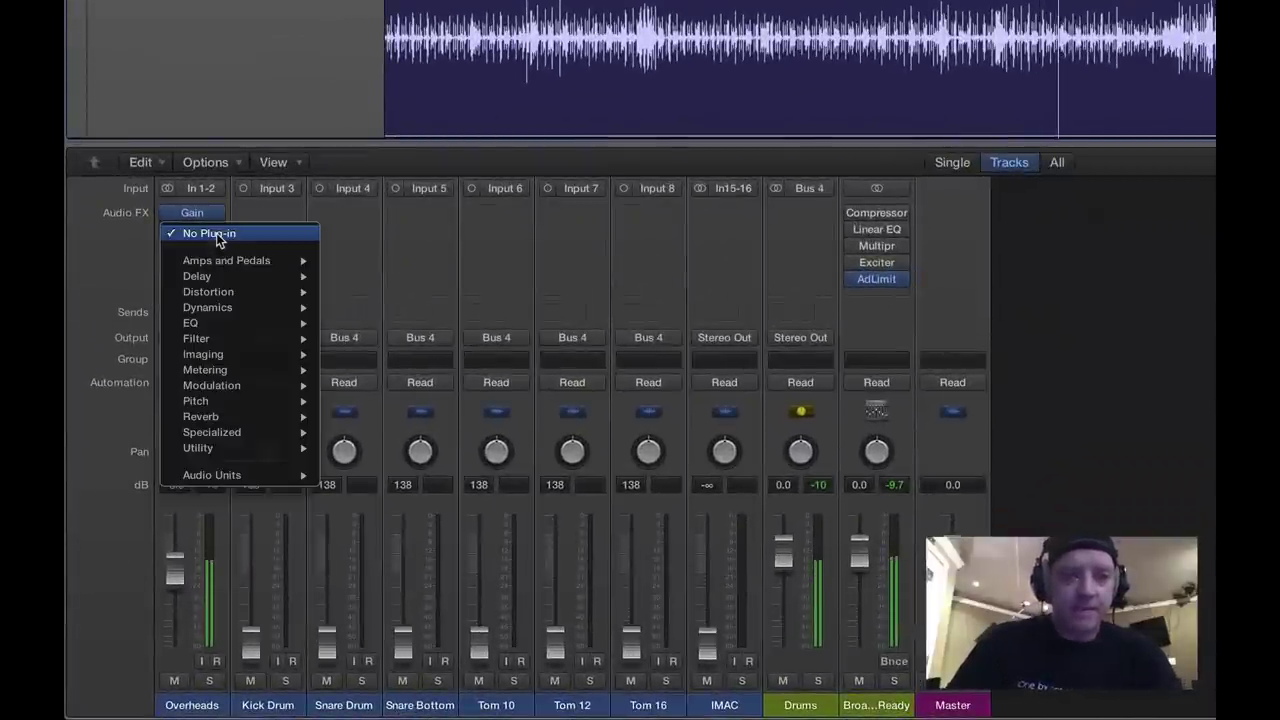
pyautogui.click(217, 236)
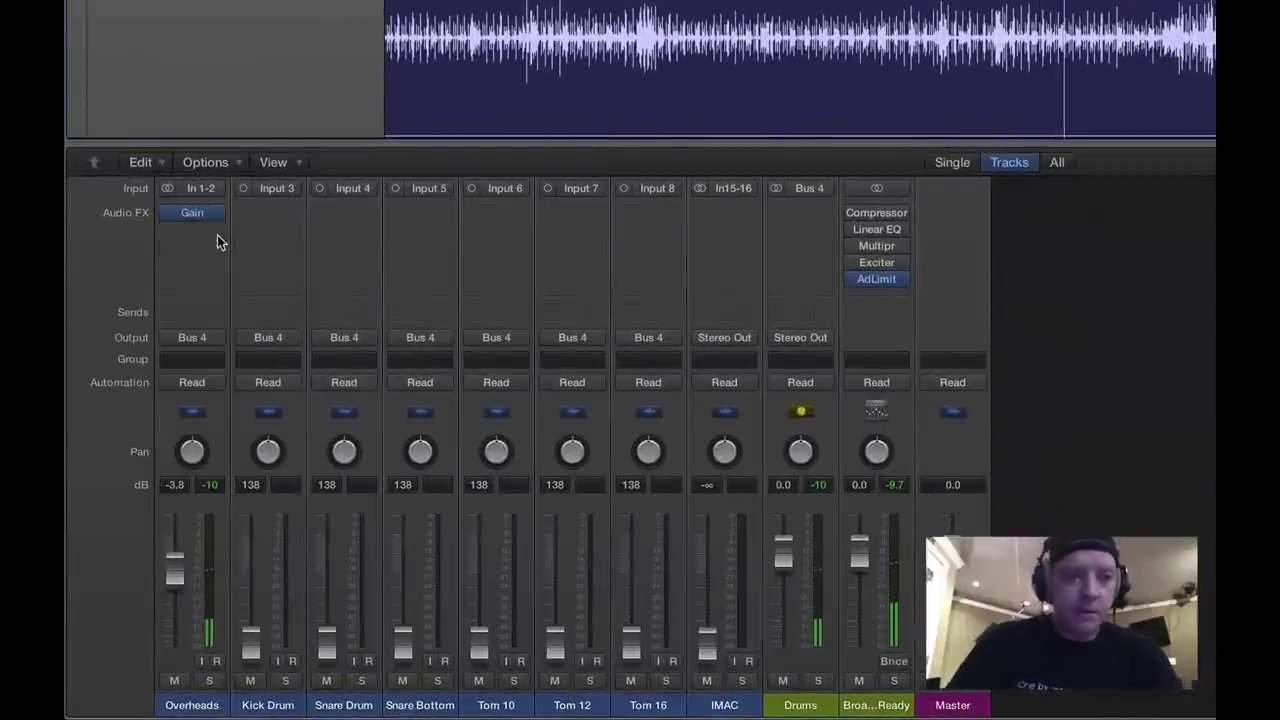
# Insert a stereo Compressor below Gain on the Overheads channel and switch on its limiter.
pyautogui.click(217, 238)
pyautogui.moveTo(232, 360)
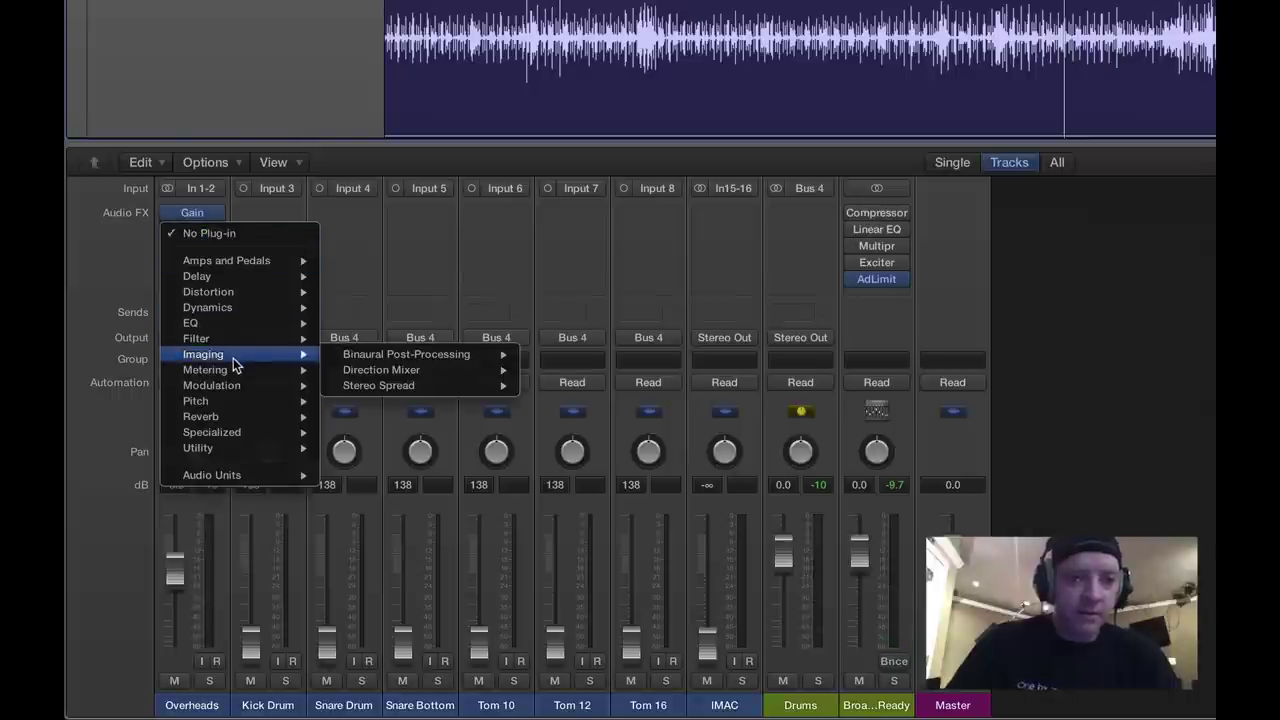
pyautogui.moveTo(246, 307)
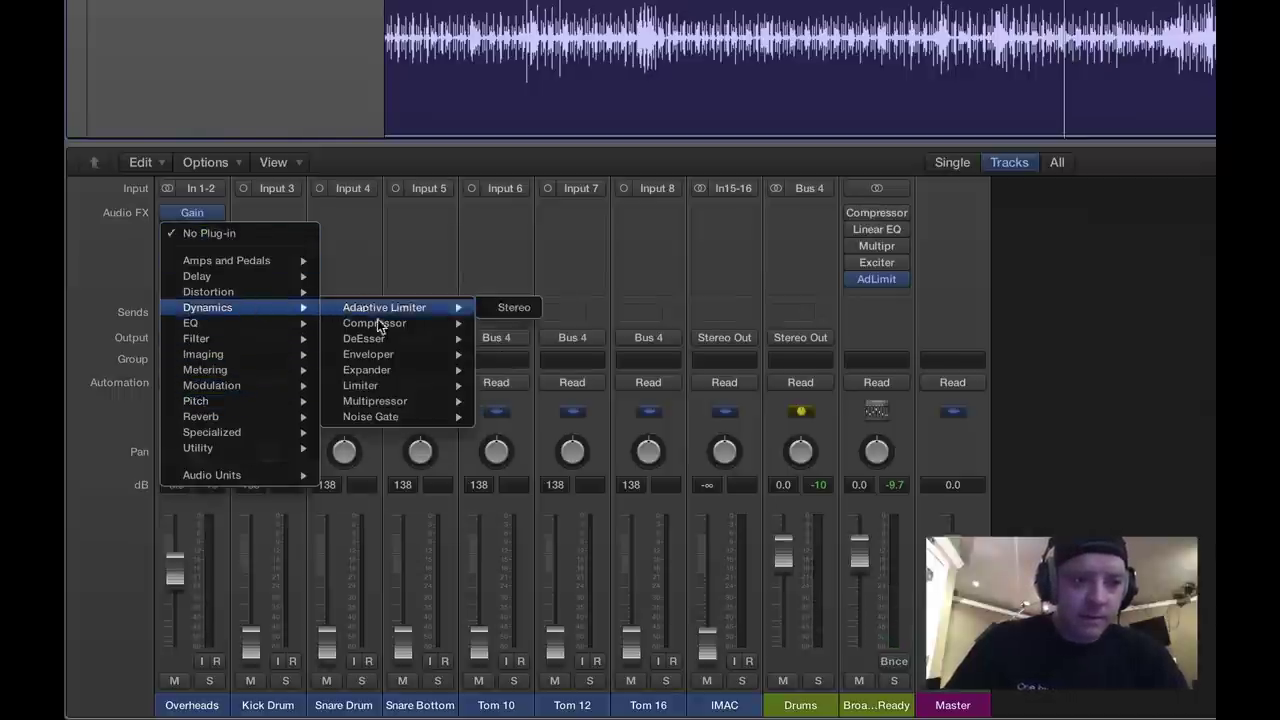
pyautogui.moveTo(380, 330)
pyautogui.click(513, 324)
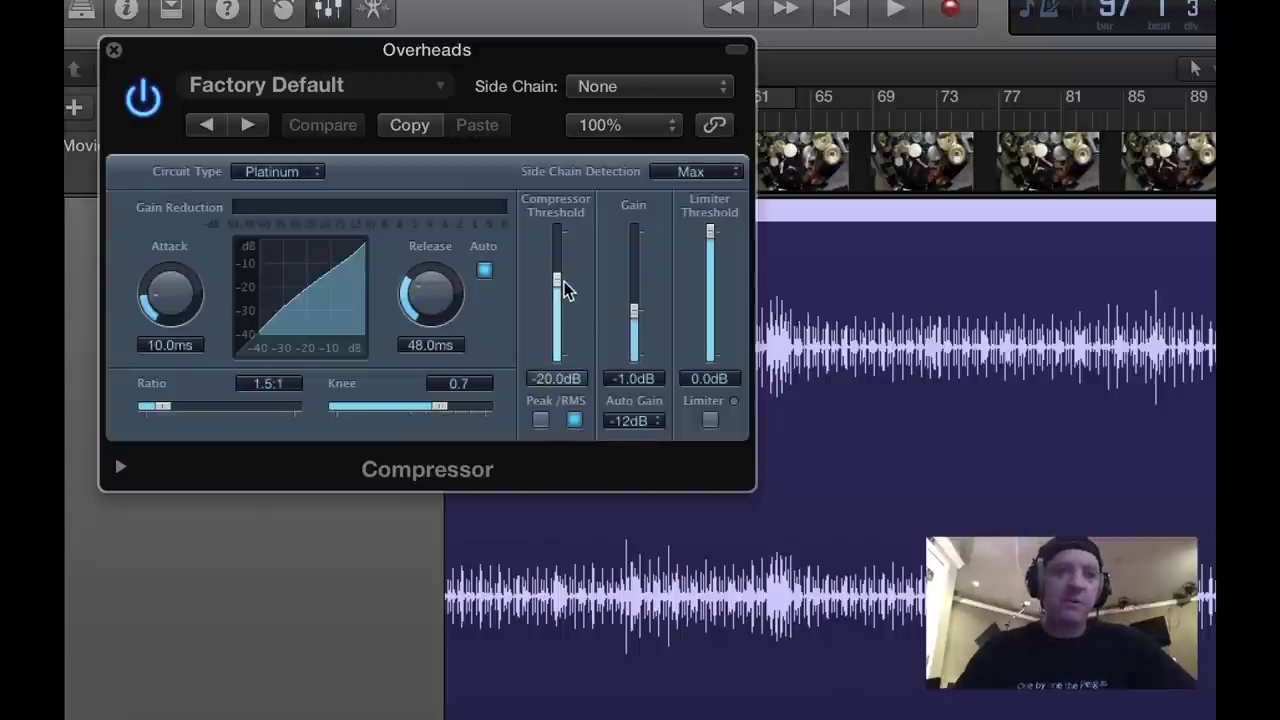
pyautogui.moveTo(561, 280); pyautogui.dragTo(564, 315)
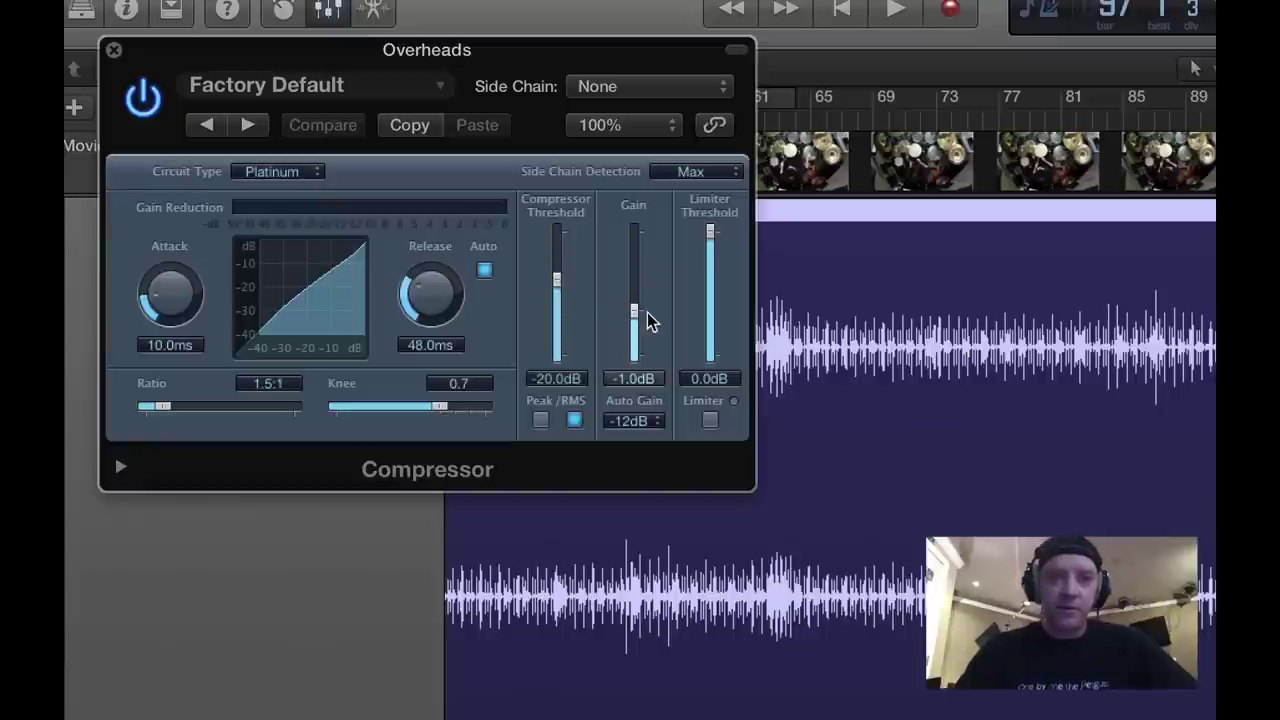
pyautogui.click(710, 420)
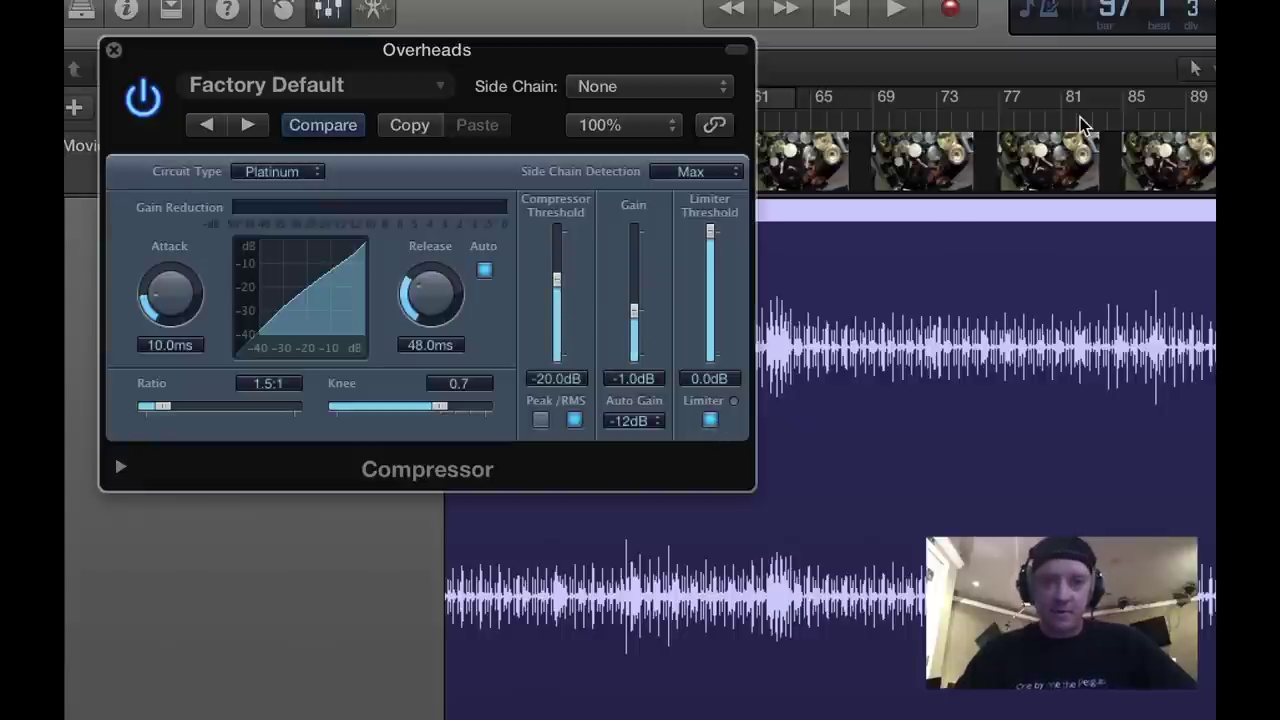
# Set a cycle range from bar 78 to about bar 90 and compare the Overheads Compressor bypassed and active during playback.
pyautogui.click(1012, 122)
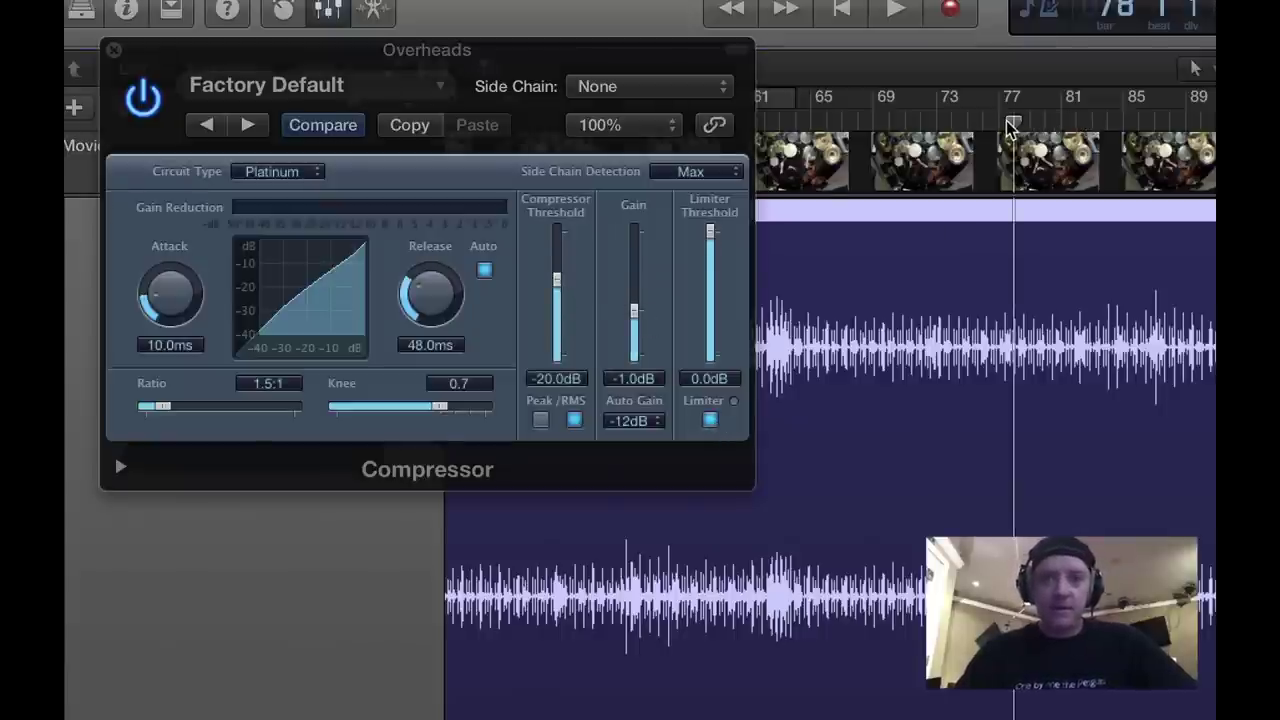
pyautogui.moveTo(1012, 108); pyautogui.dragTo(1210, 100)
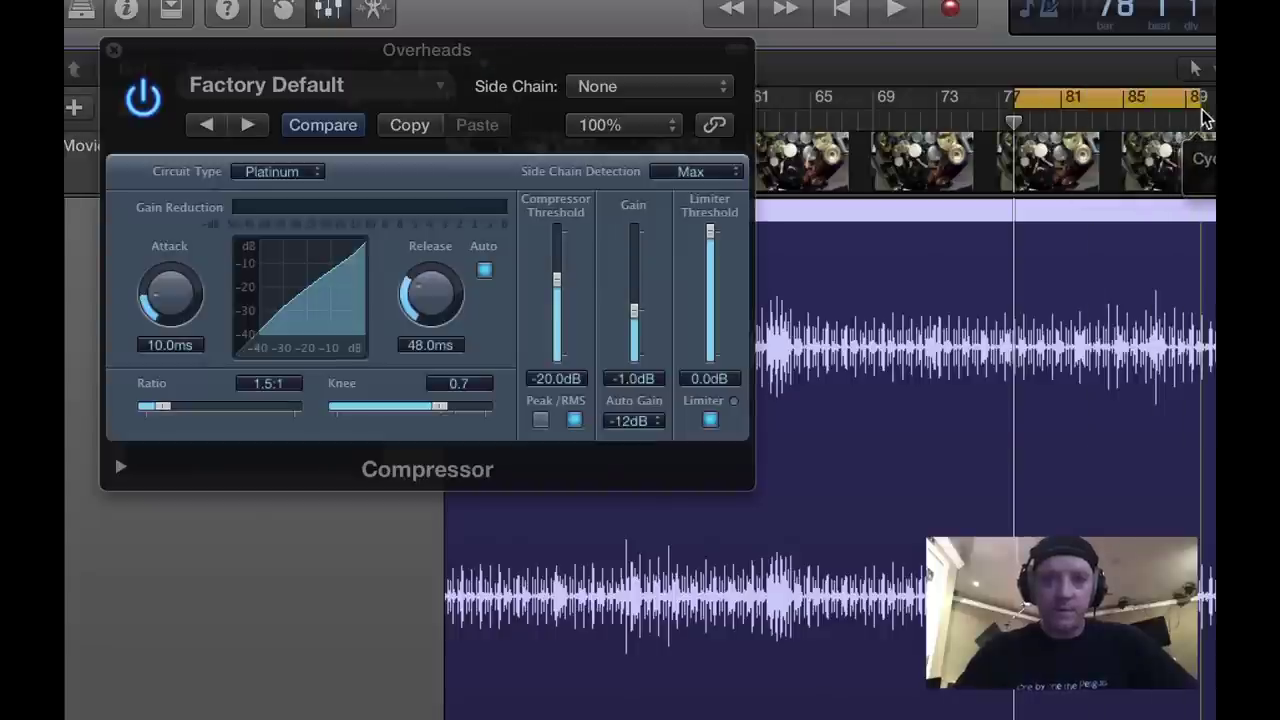
pyautogui.press('space')
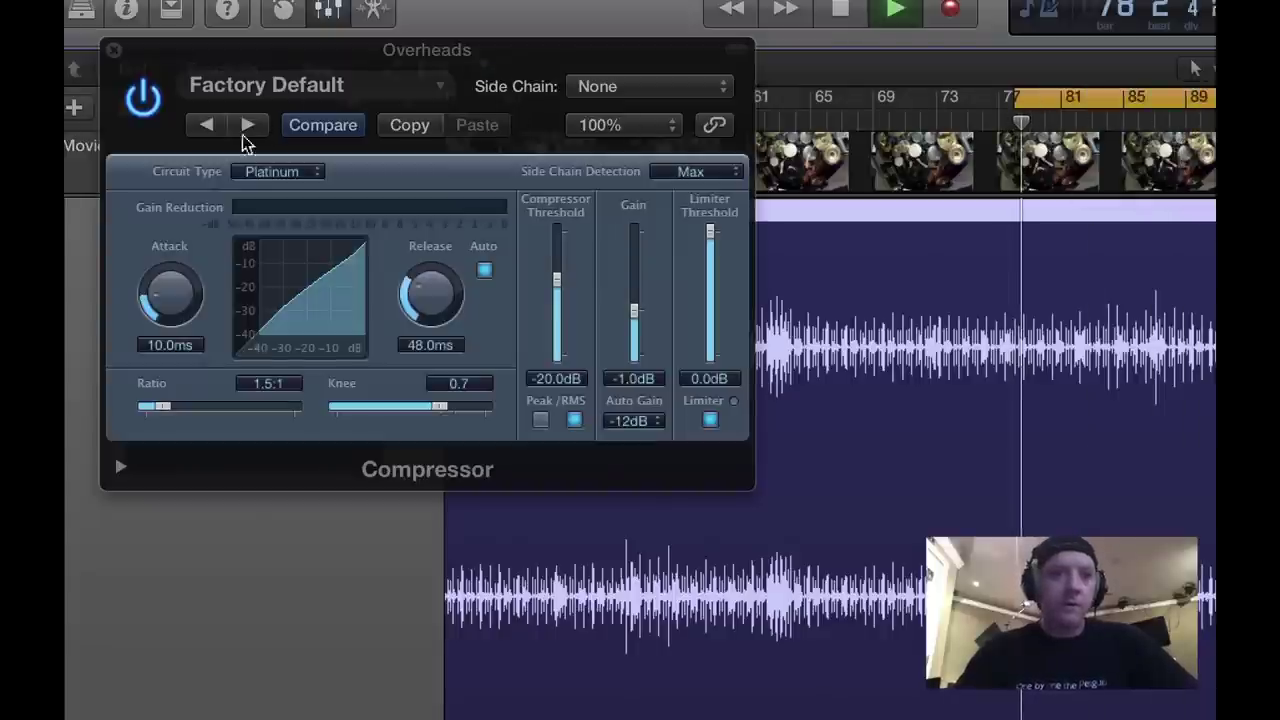
pyautogui.click(145, 102)
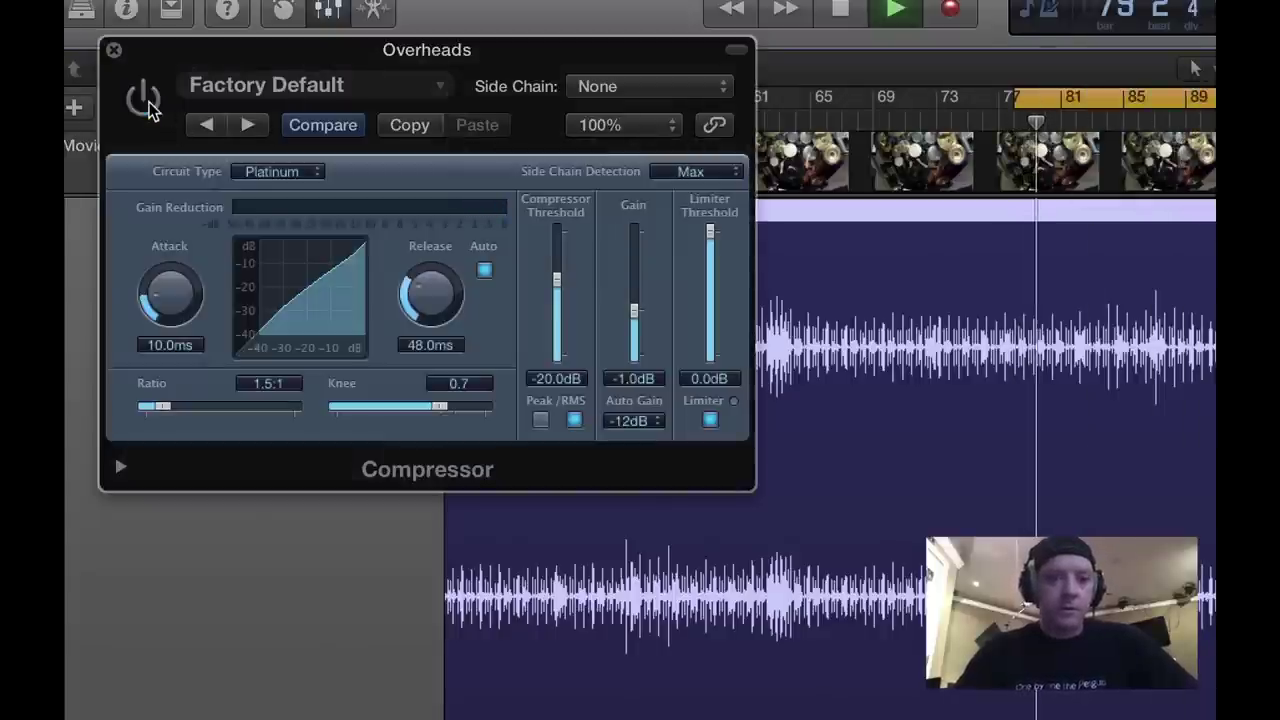
pyautogui.click(145, 100)
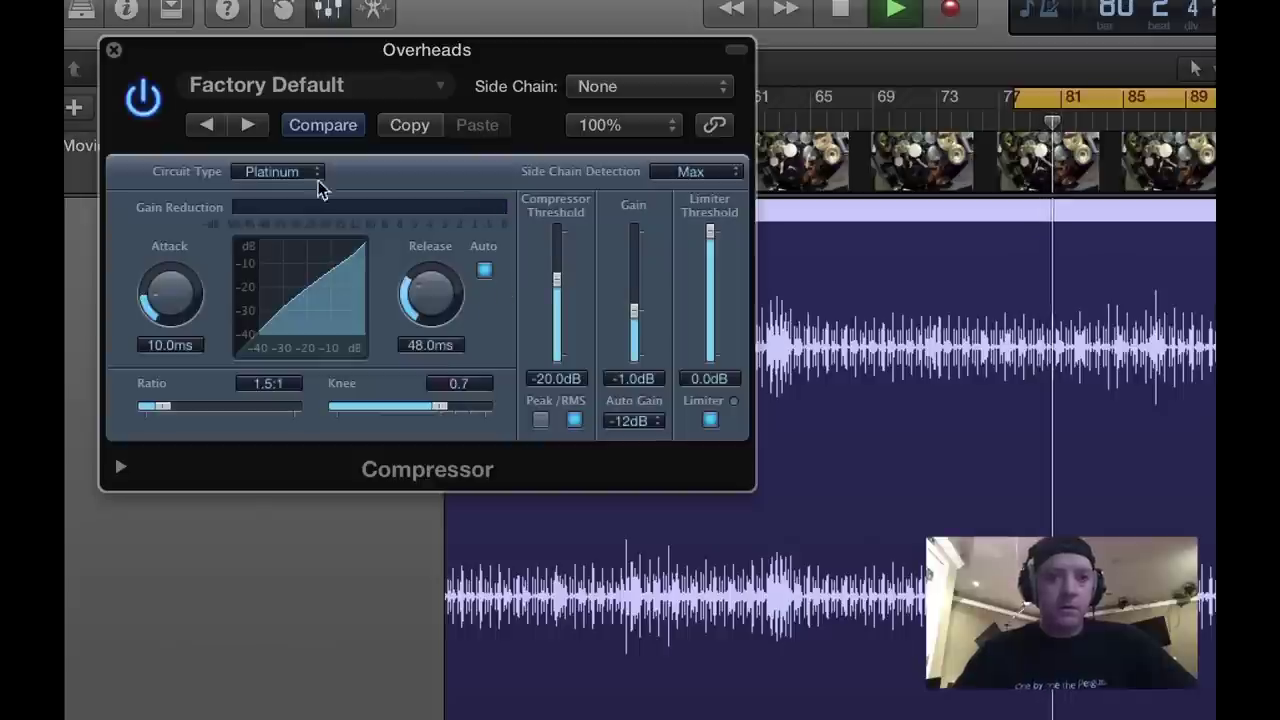
# Set the Overheads Compressor's threshold to -20.0 dB and gain to 4.0 dB during playback, and close its window.
pyautogui.moveTo(552, 281)
pyautogui.mouseDown()
pyautogui.moveTo(556, 256)
pyautogui.moveTo(556, 284)
pyautogui.mouseUp()
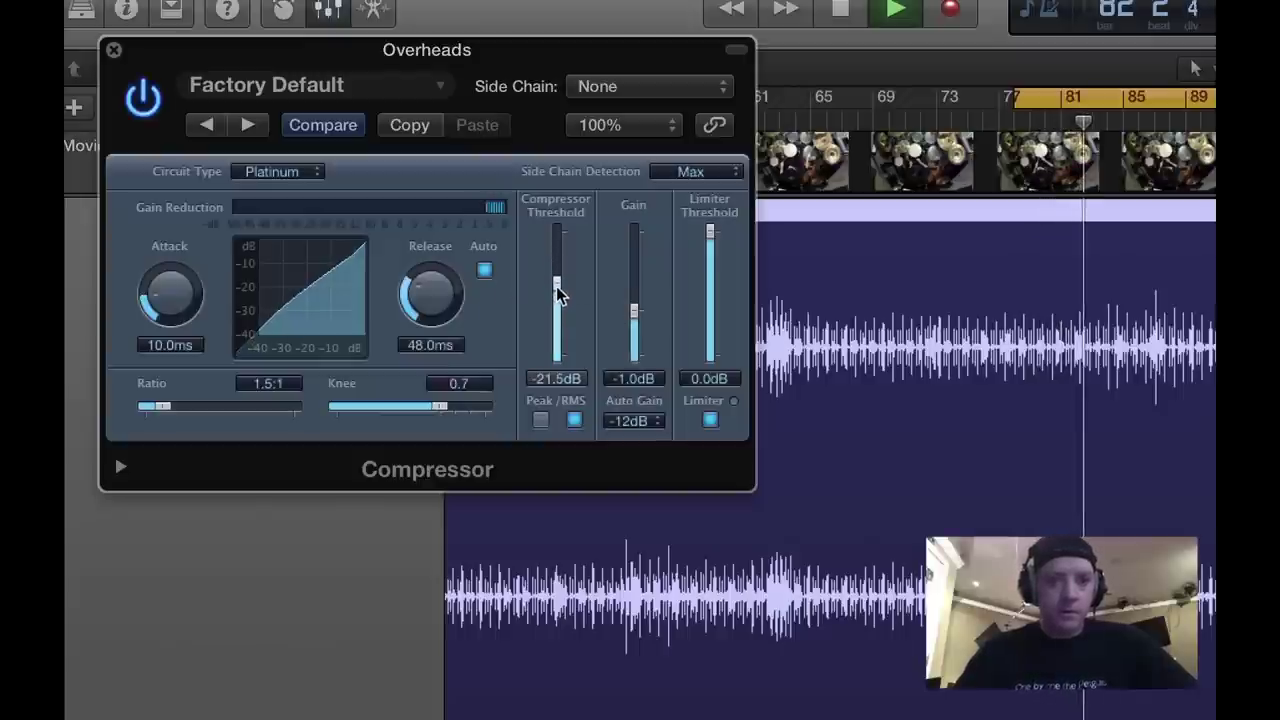
pyautogui.moveTo(634, 313)
pyautogui.mouseDown()
pyautogui.moveTo(636, 298)
pyautogui.moveTo(637, 311)
pyautogui.mouseUp()
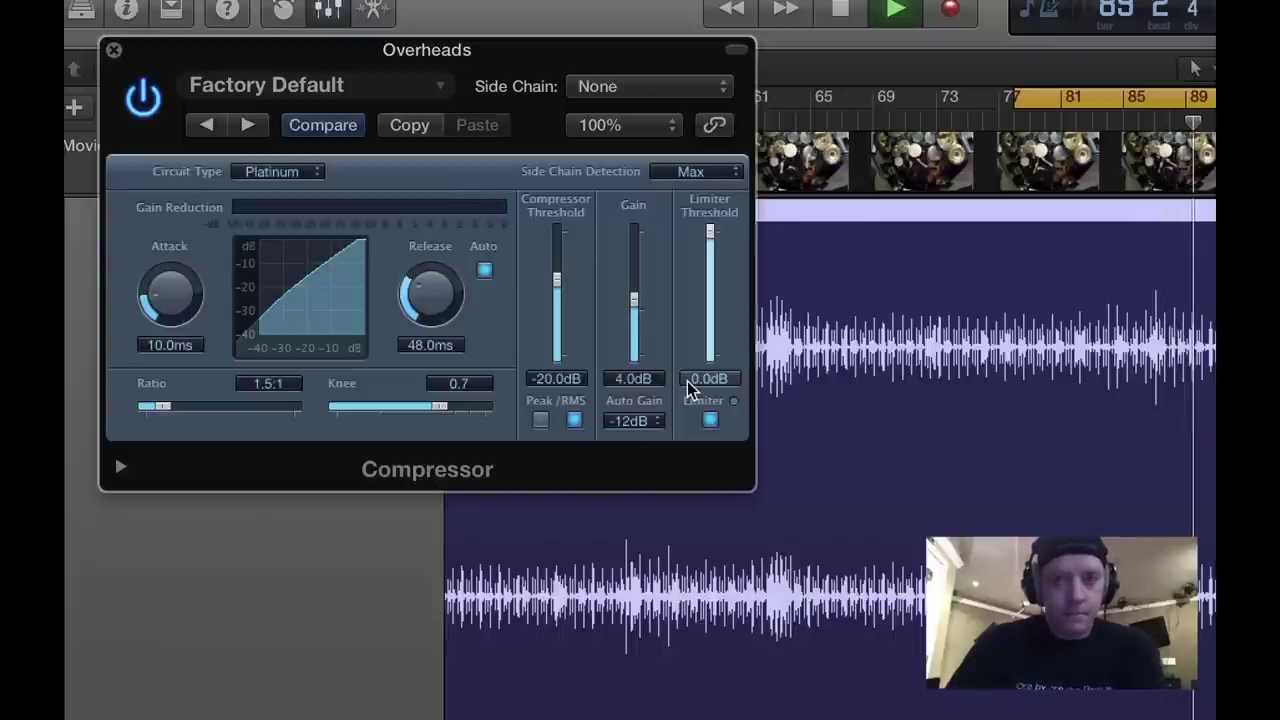
pyautogui.press('space')
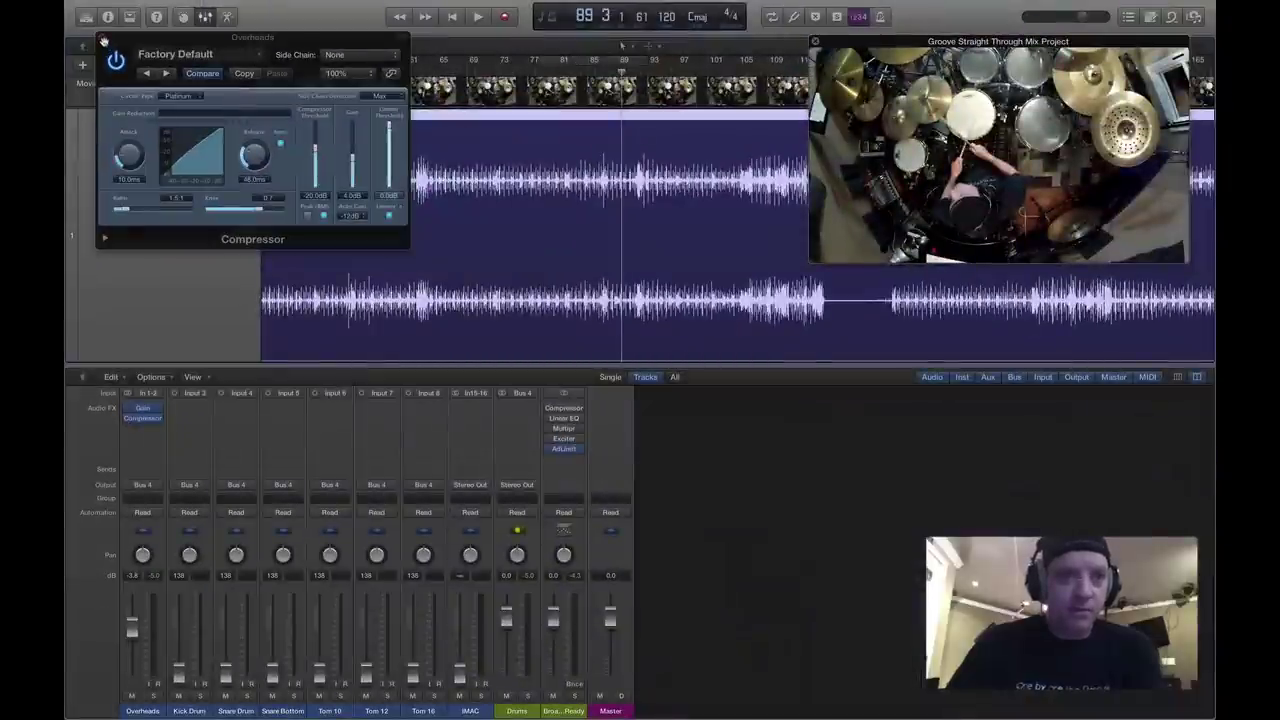
pyautogui.click(103, 41)
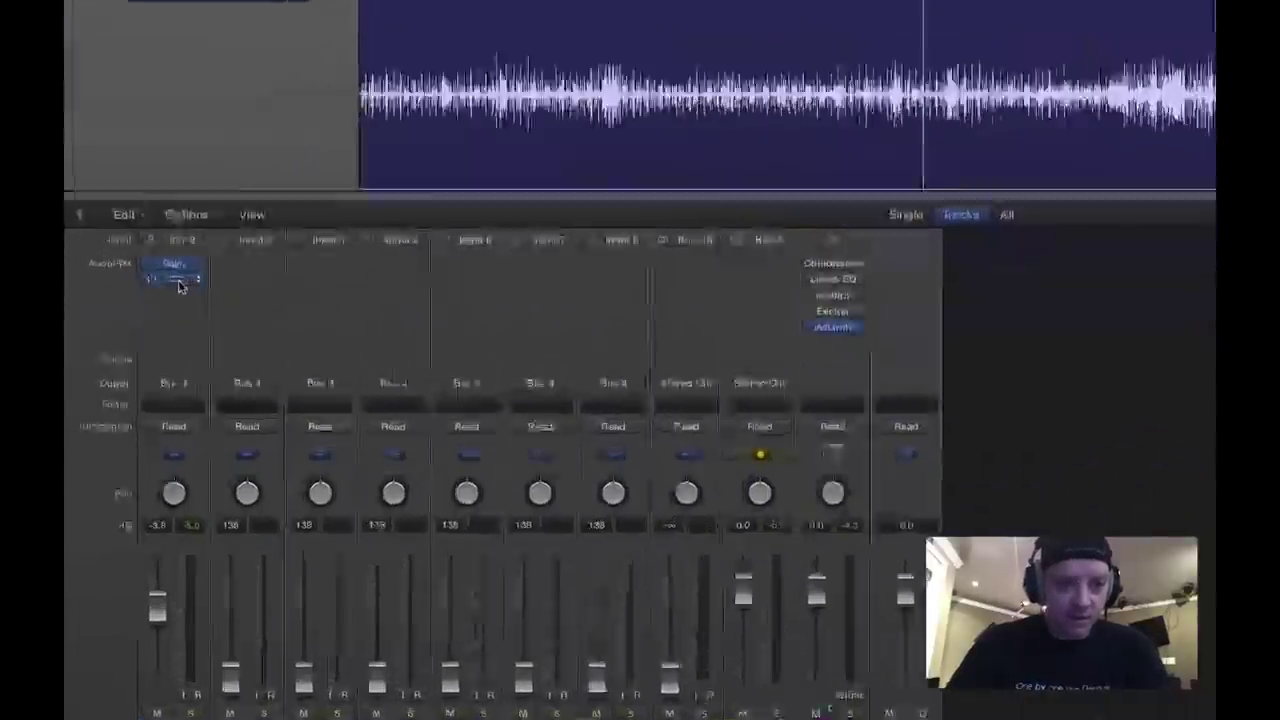
# Shift the Overheads Compressor down one insert slot and insert a stereo Channel EQ between Gain and Compressor.
pyautogui.moveTo(148, 417); pyautogui.dragTo(145, 429)
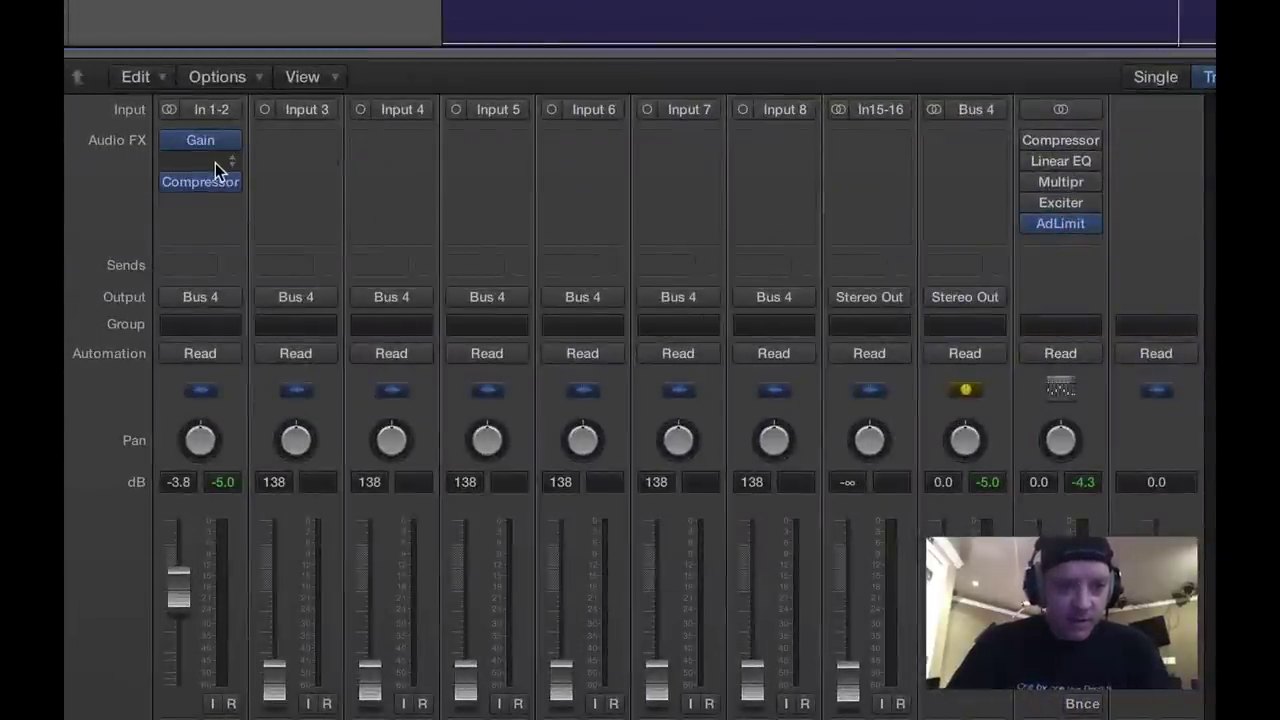
pyautogui.click(220, 162)
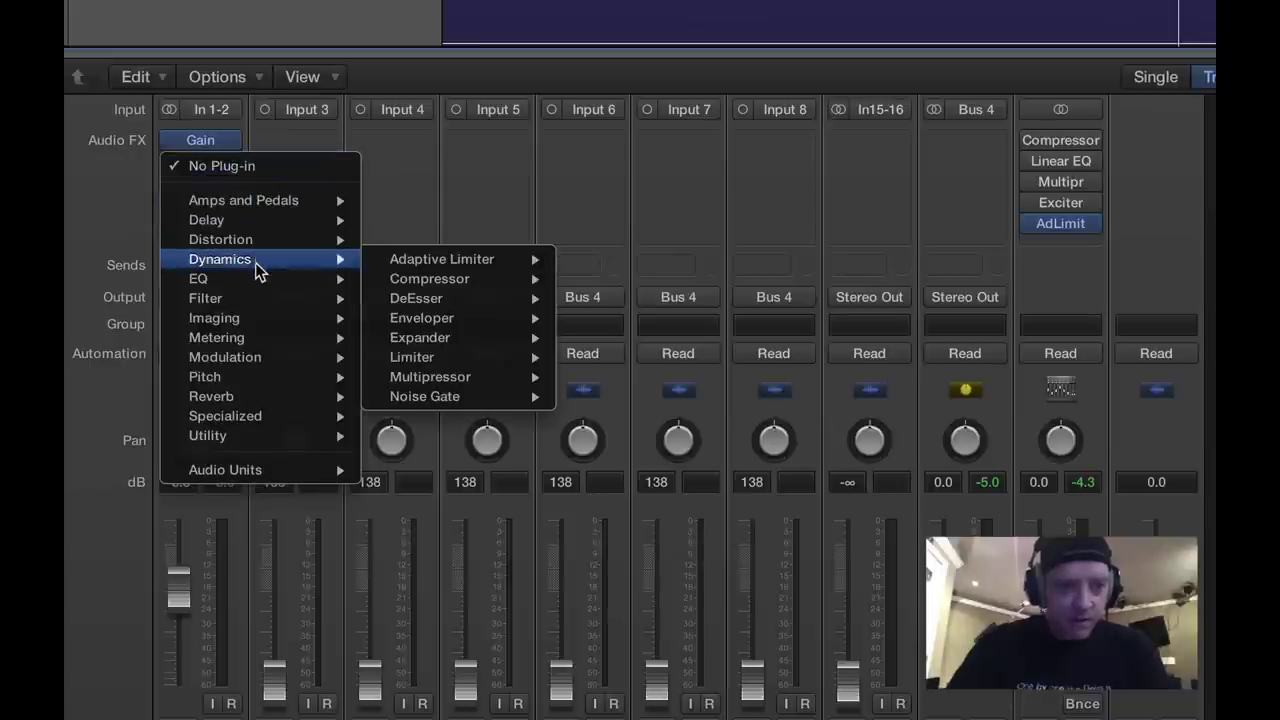
pyautogui.moveTo(257, 277)
pyautogui.moveTo(405, 286)
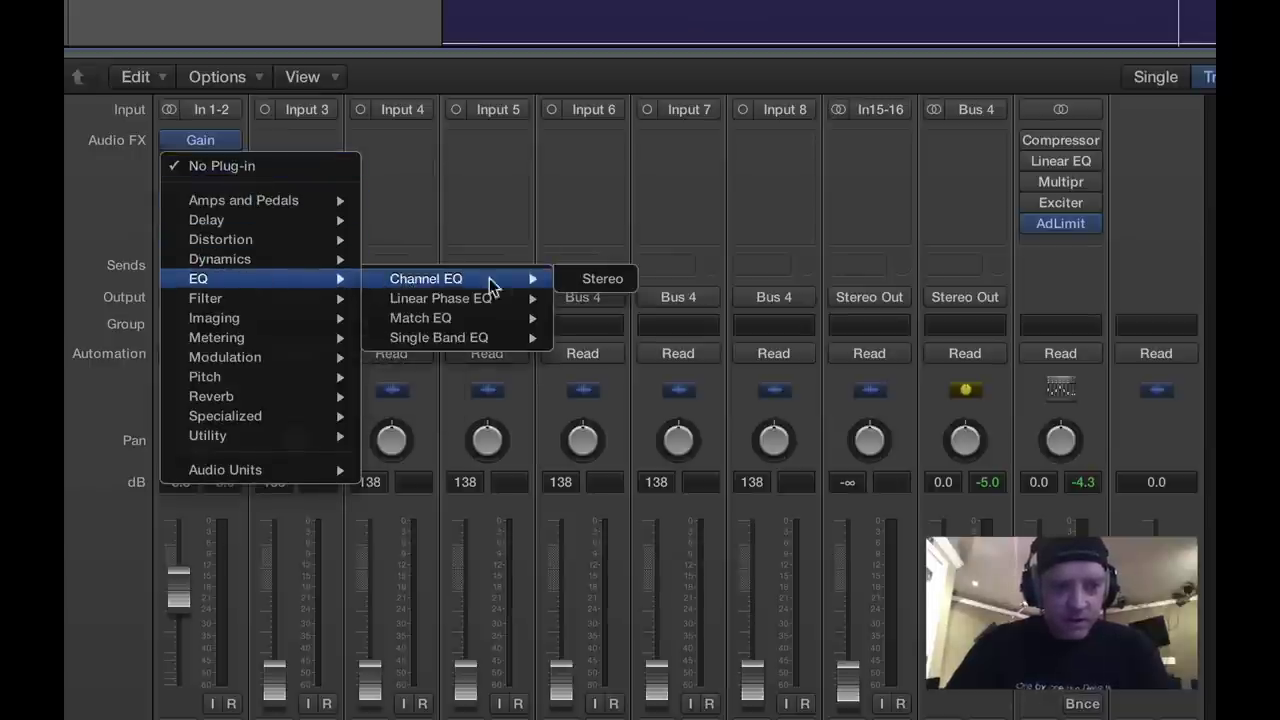
pyautogui.click(595, 279)
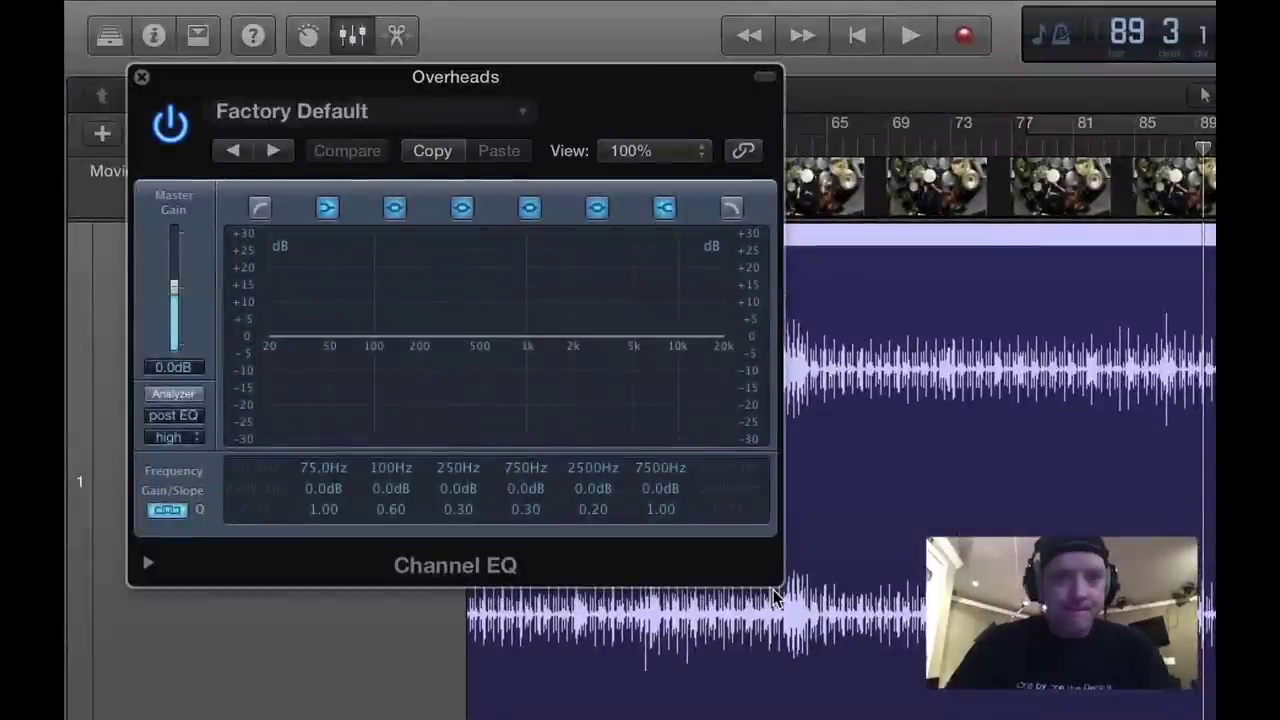
# Play a short passage with the Channel EQ in place and enlarge the EQ window to 200%.
pyautogui.press('space')
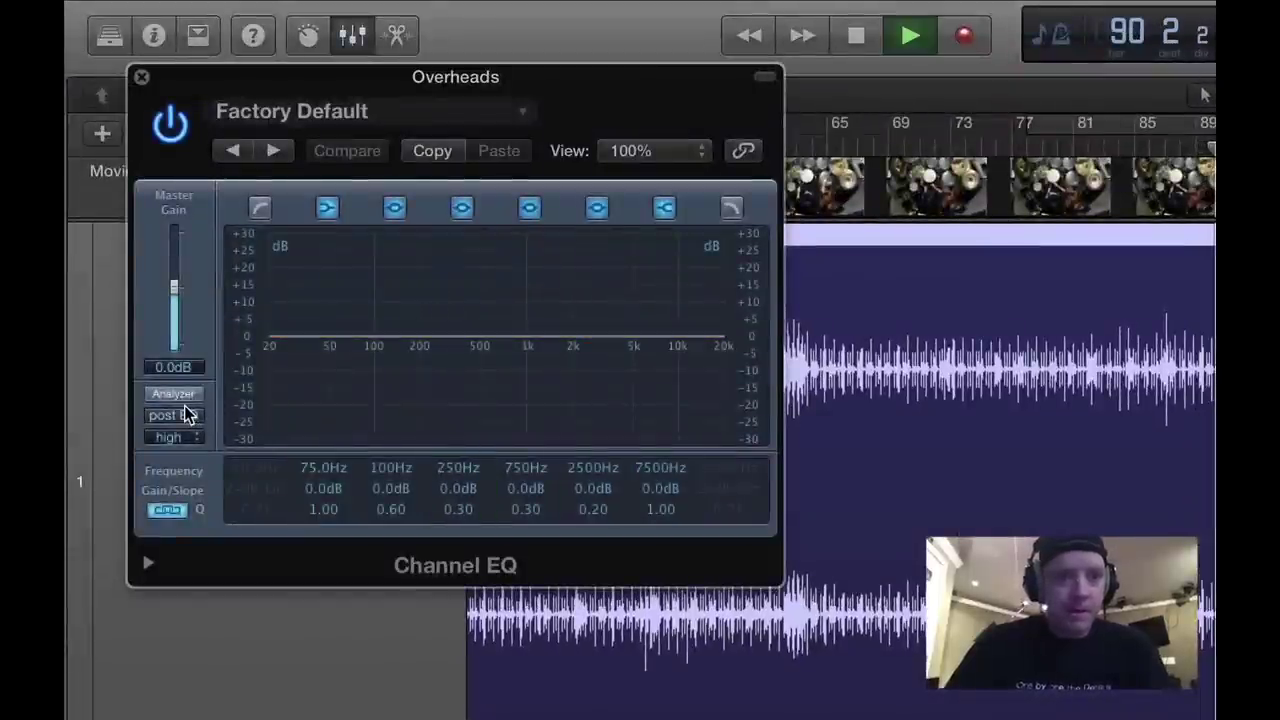
pyautogui.press('space')
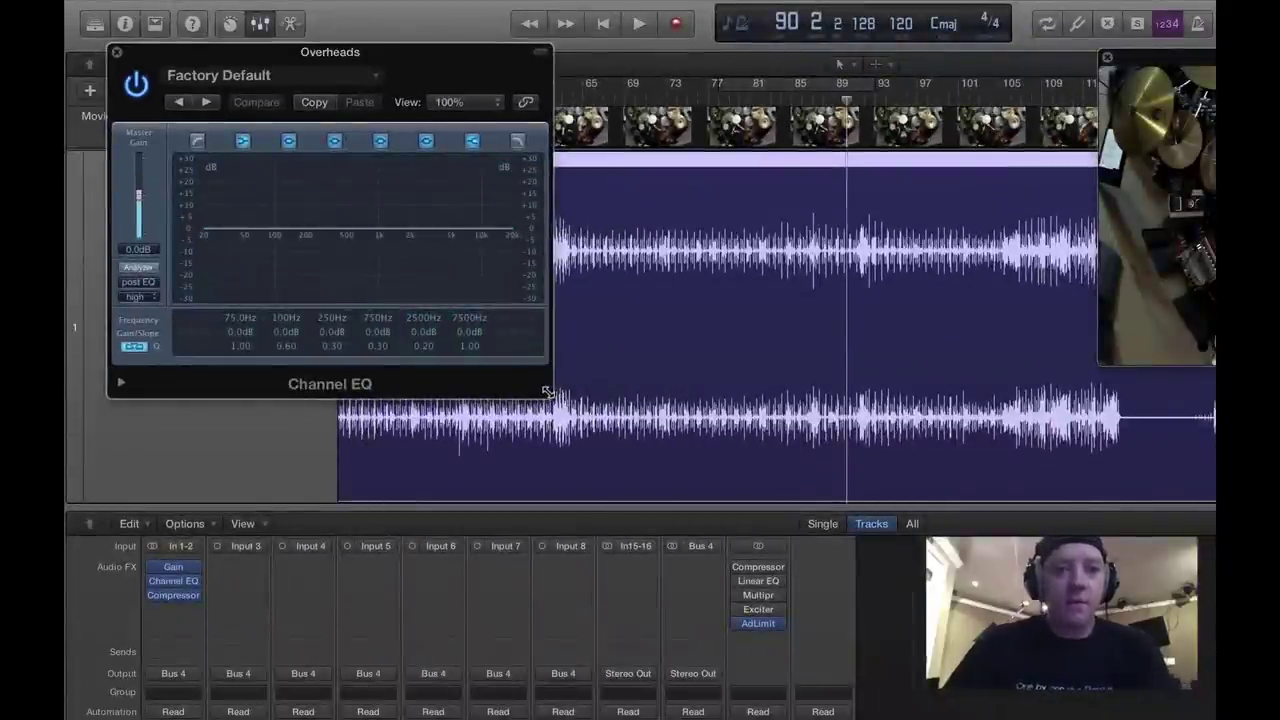
pyautogui.moveTo(547, 392); pyautogui.dragTo(997, 648)
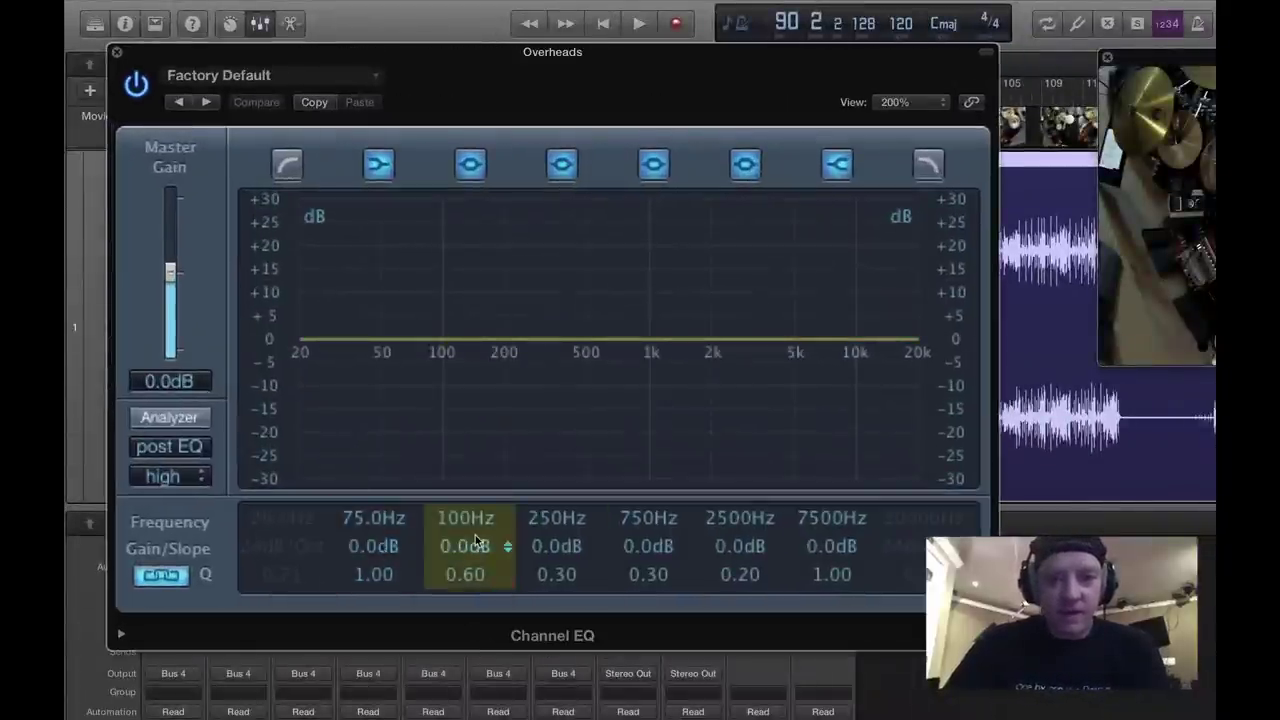
# Try a -5.0 dB cut at 102 Hz on the Channel EQ's second band, with Q values of 5.60 and 0.31.
pyautogui.moveTo(507, 527); pyautogui.dragTo(477, 546)
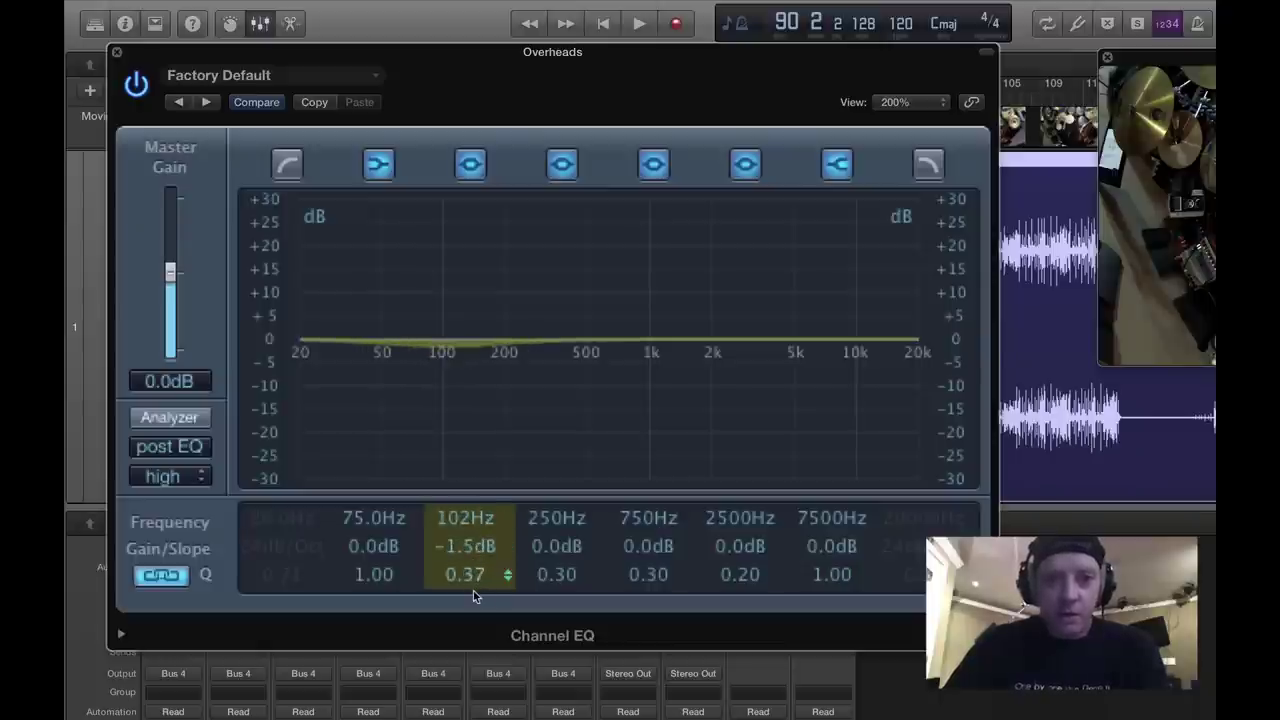
pyautogui.moveTo(471, 548); pyautogui.dragTo(471, 556)
pyautogui.moveTo(474, 607); pyautogui.dragTo(457, 535)
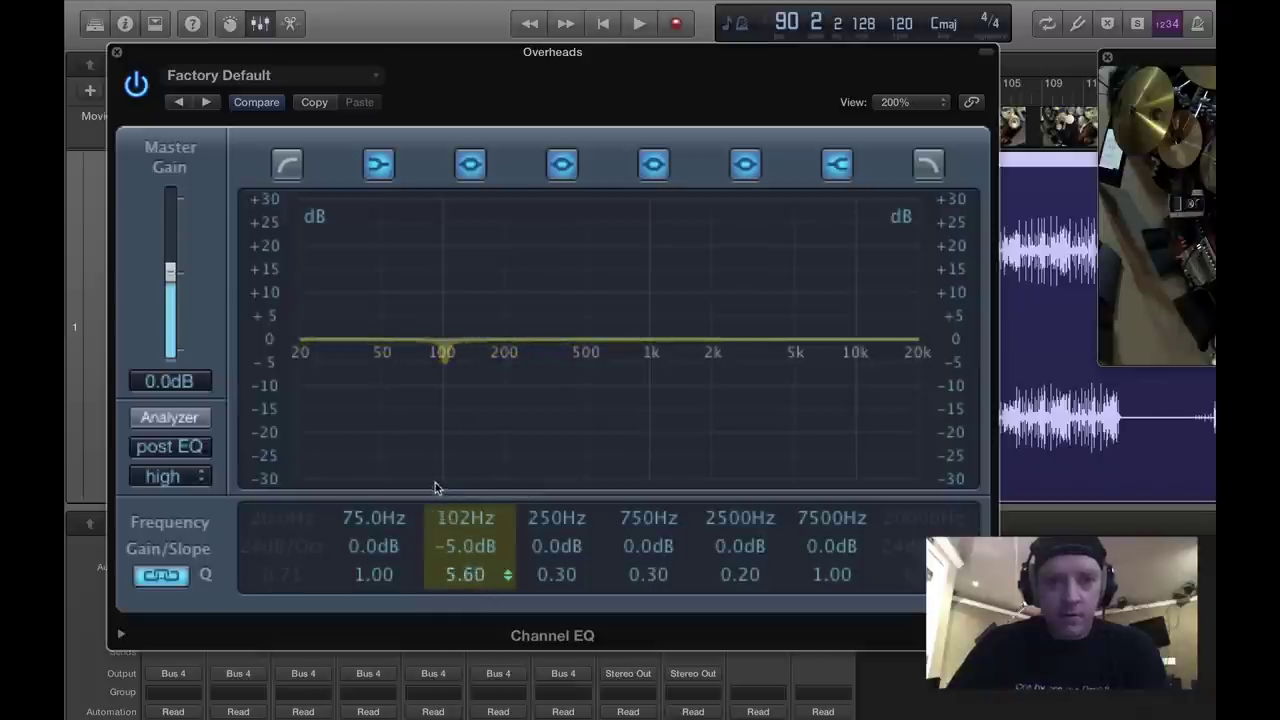
pyautogui.moveTo(435, 488); pyautogui.dragTo(449, 573)
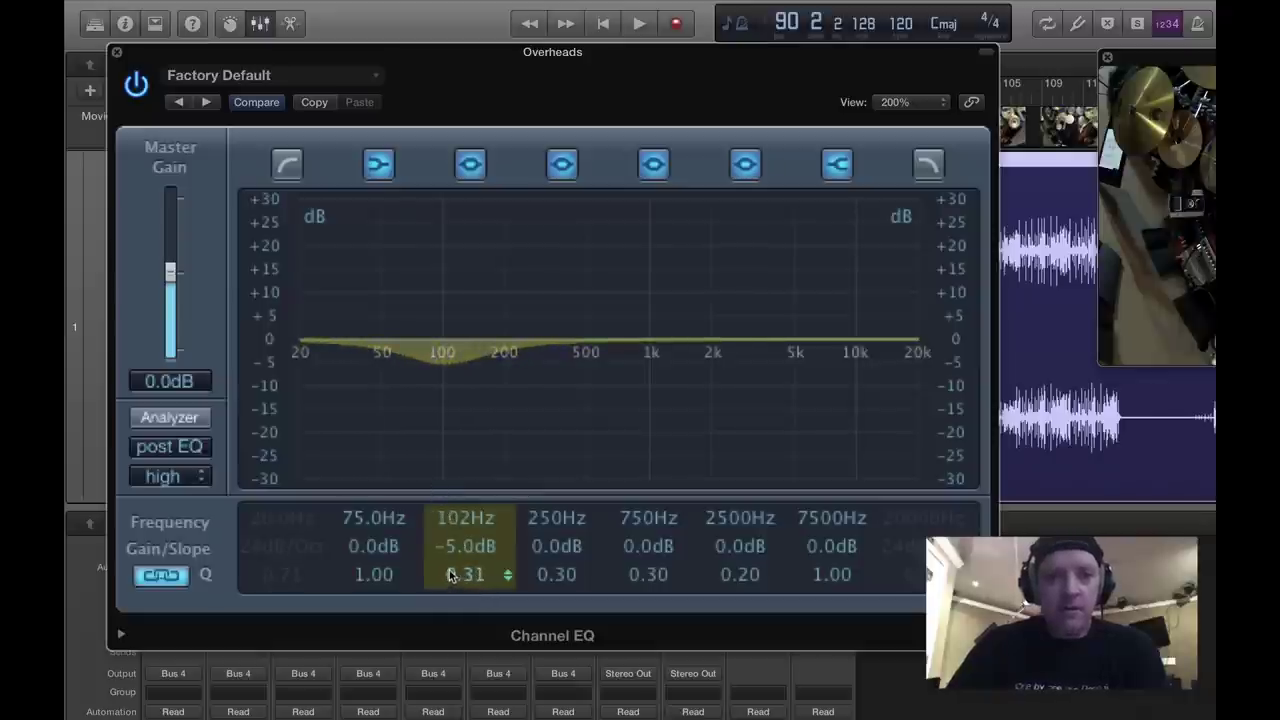
# Try boosts of +3.0 dB and +1.0 dB on the 102 Hz band, and recall the Channel EQ's default setting.
pyautogui.moveTo(475, 557); pyautogui.dragTo(475, 528)
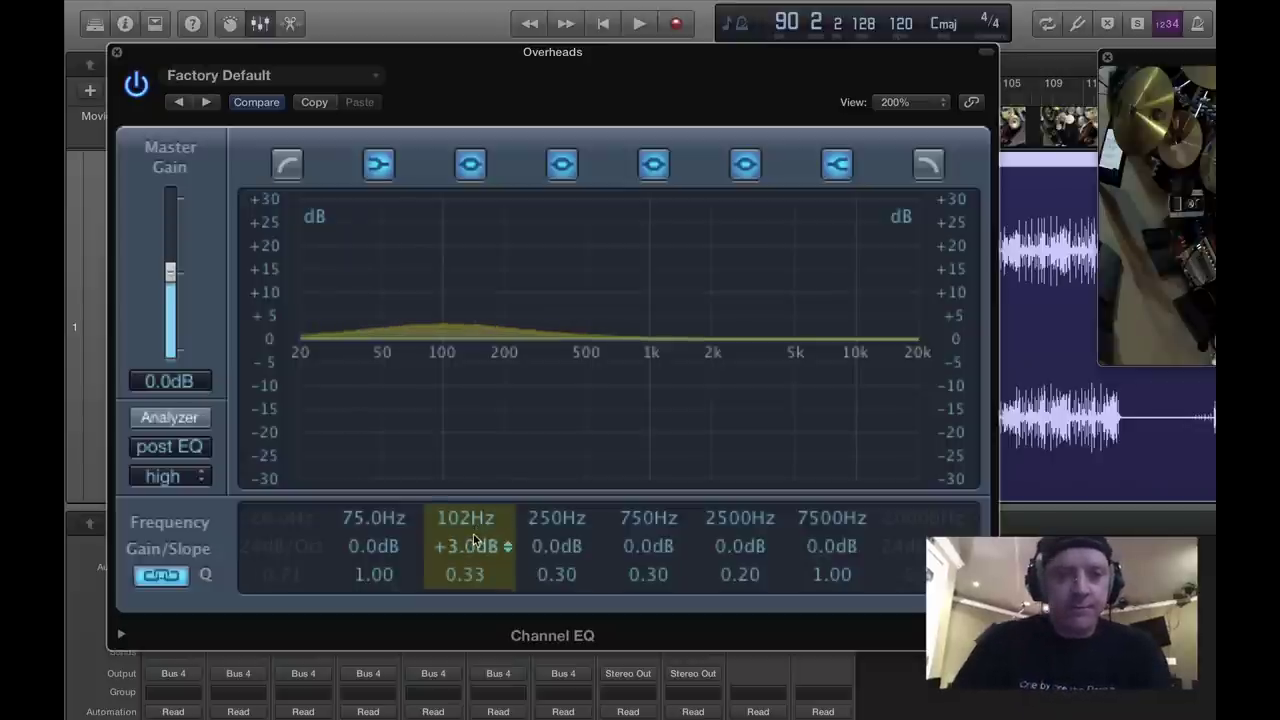
pyautogui.moveTo(473, 534); pyautogui.dragTo(474, 546)
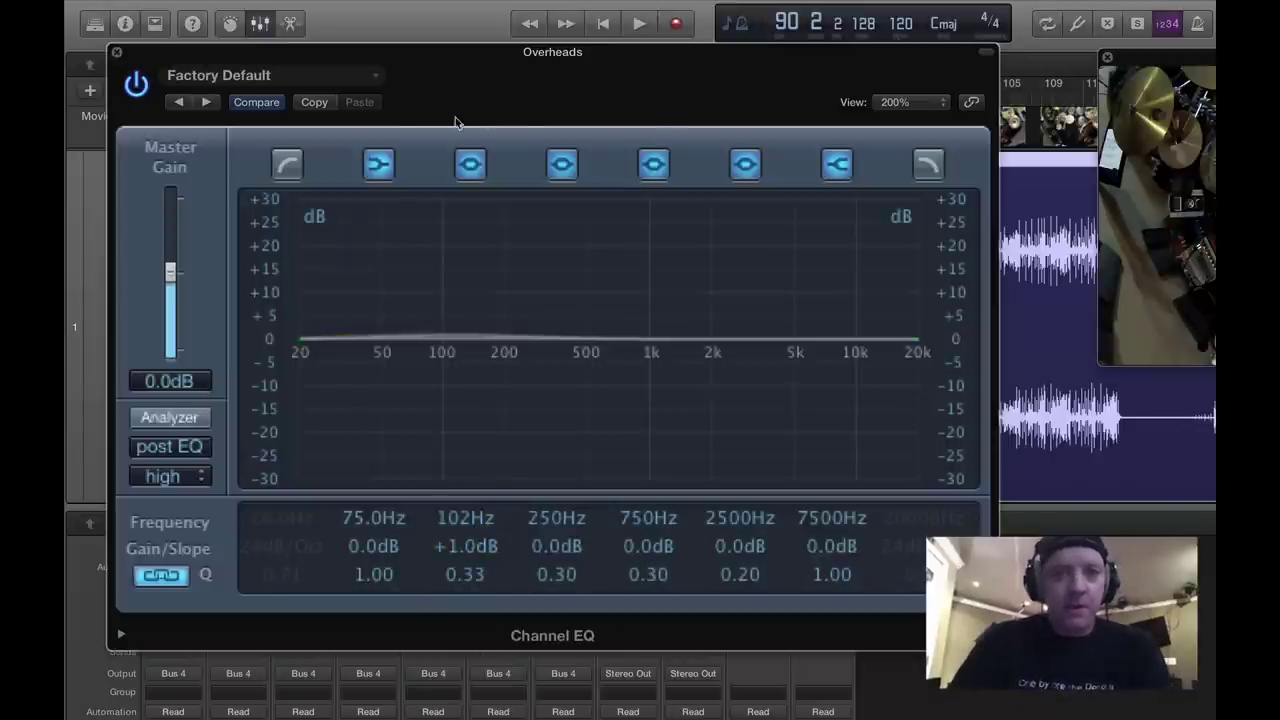
pyautogui.click(371, 82)
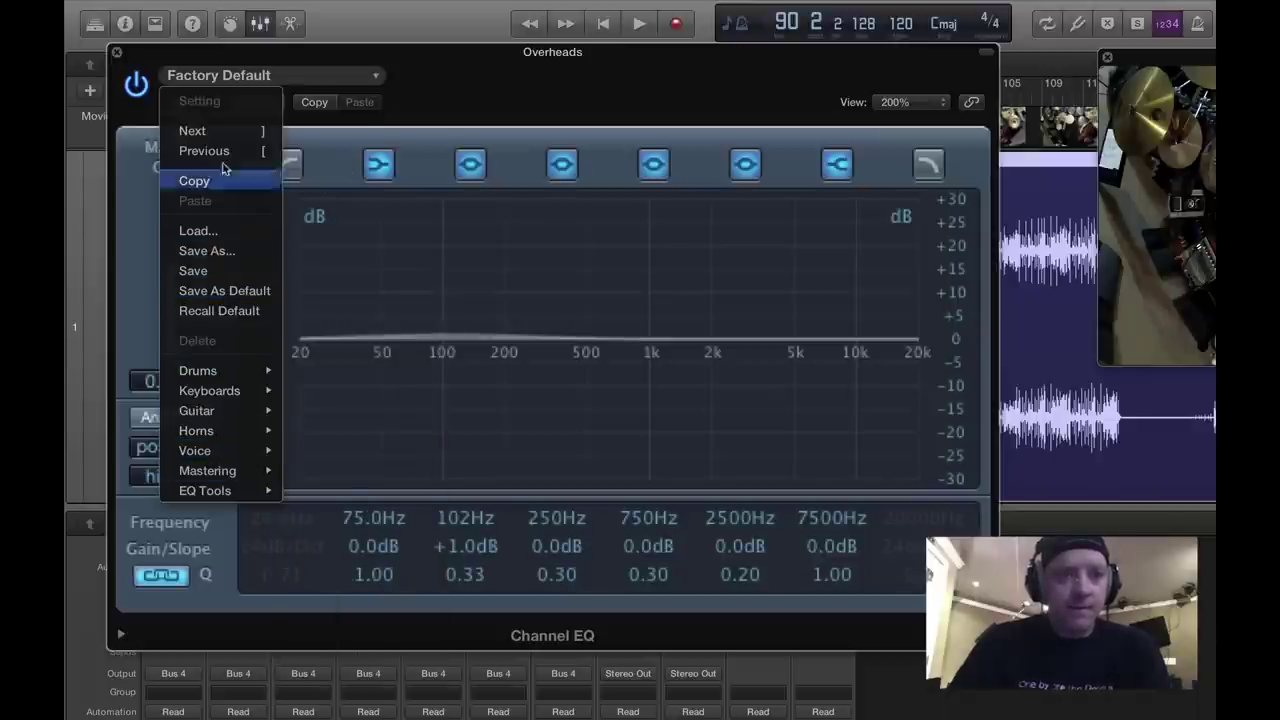
pyautogui.click(219, 311)
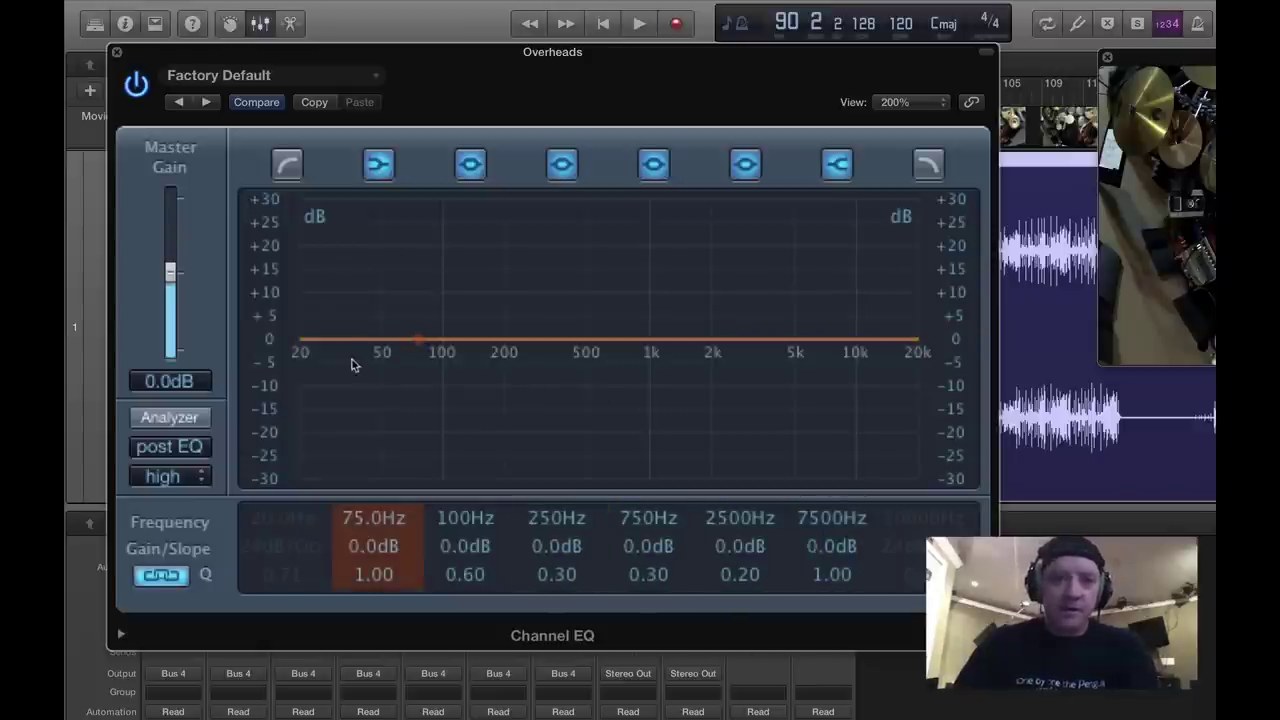
# Sweep the Channel EQ's low shelf at +8.0 dB between 51 and 198 Hz, and leave it at 70 Hz and 0.0 dB.
pyautogui.moveTo(389, 343); pyautogui.dragTo(352, 296)
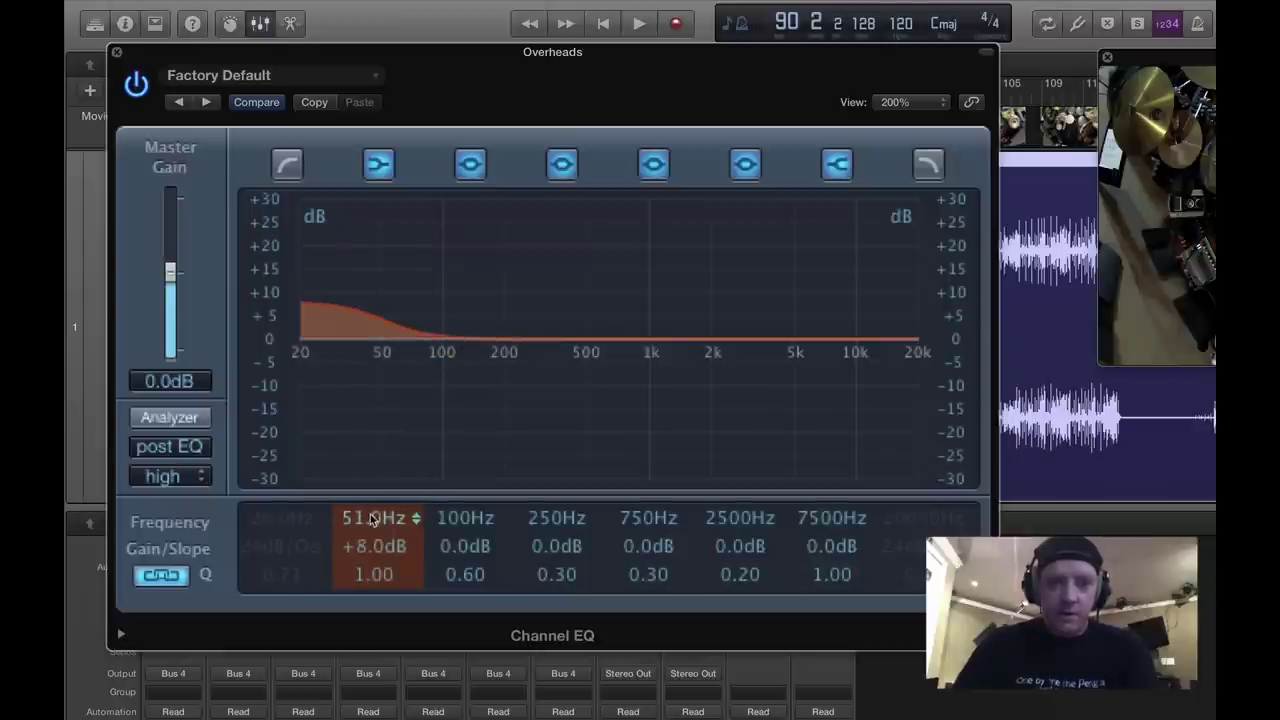
pyautogui.moveTo(370, 518); pyautogui.dragTo(311, 356)
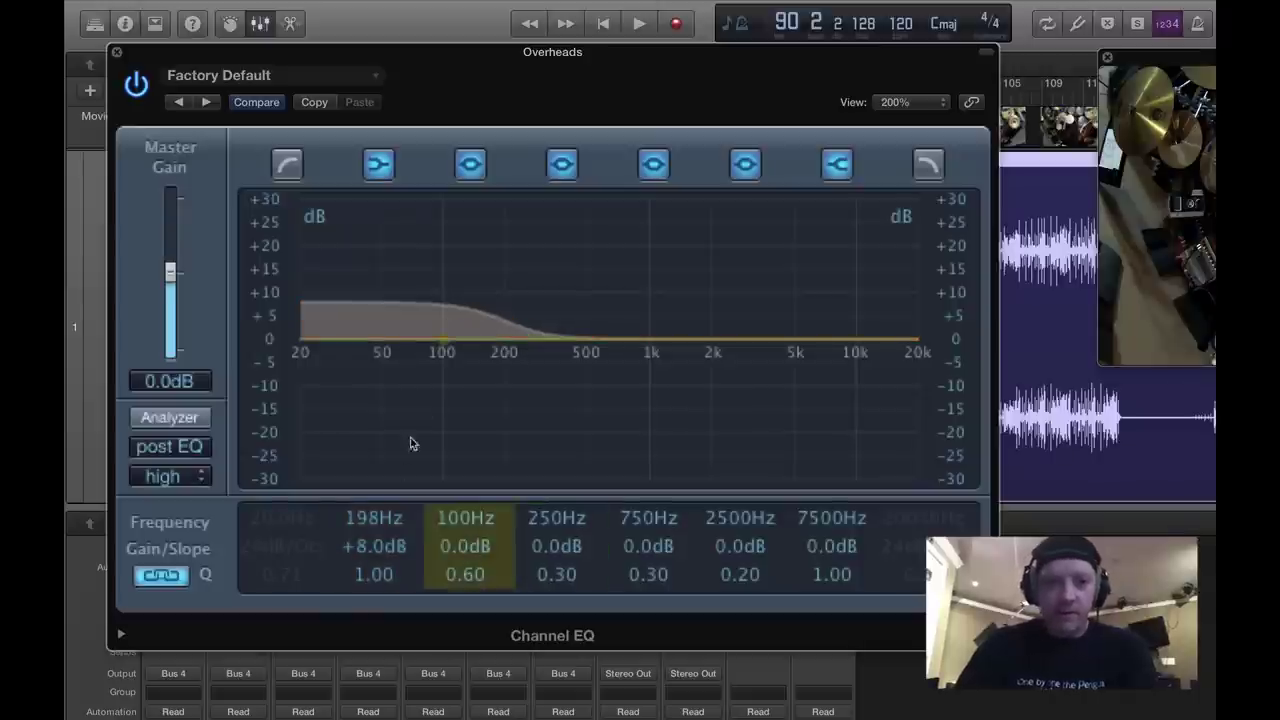
pyautogui.moveTo(383, 519); pyautogui.dragTo(363, 643)
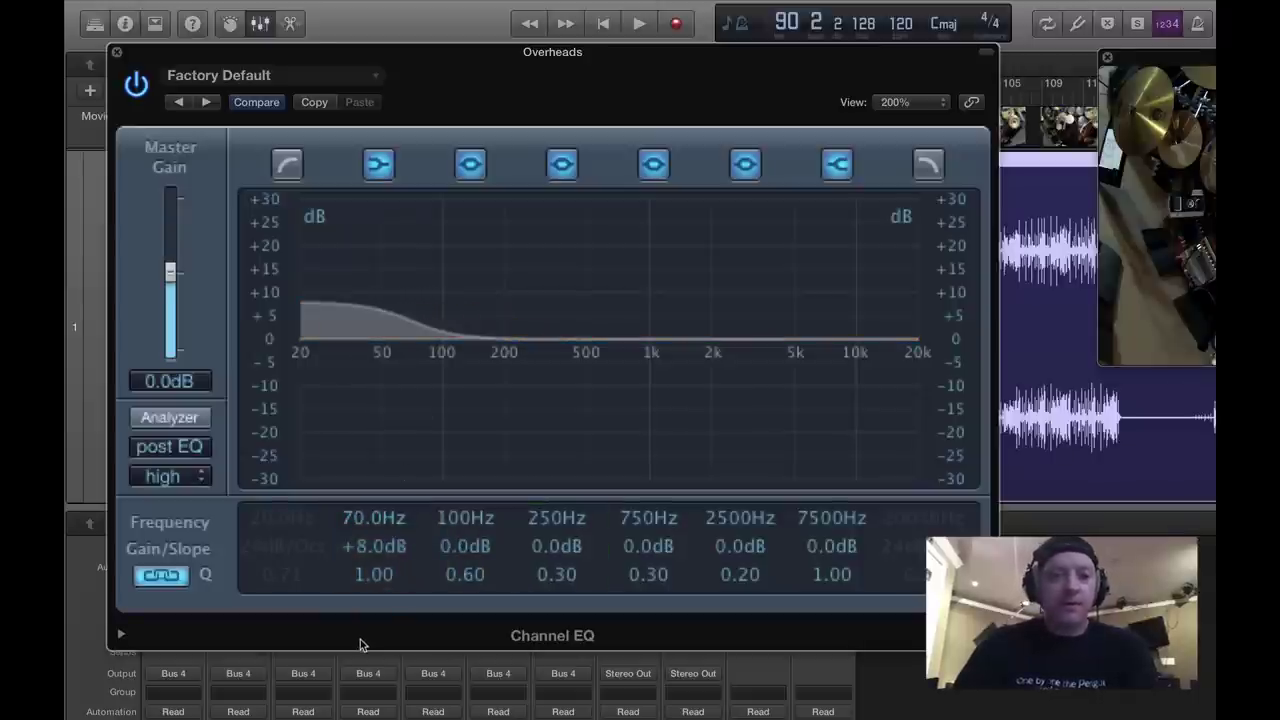
pyautogui.moveTo(385, 549); pyautogui.dragTo(384, 579)
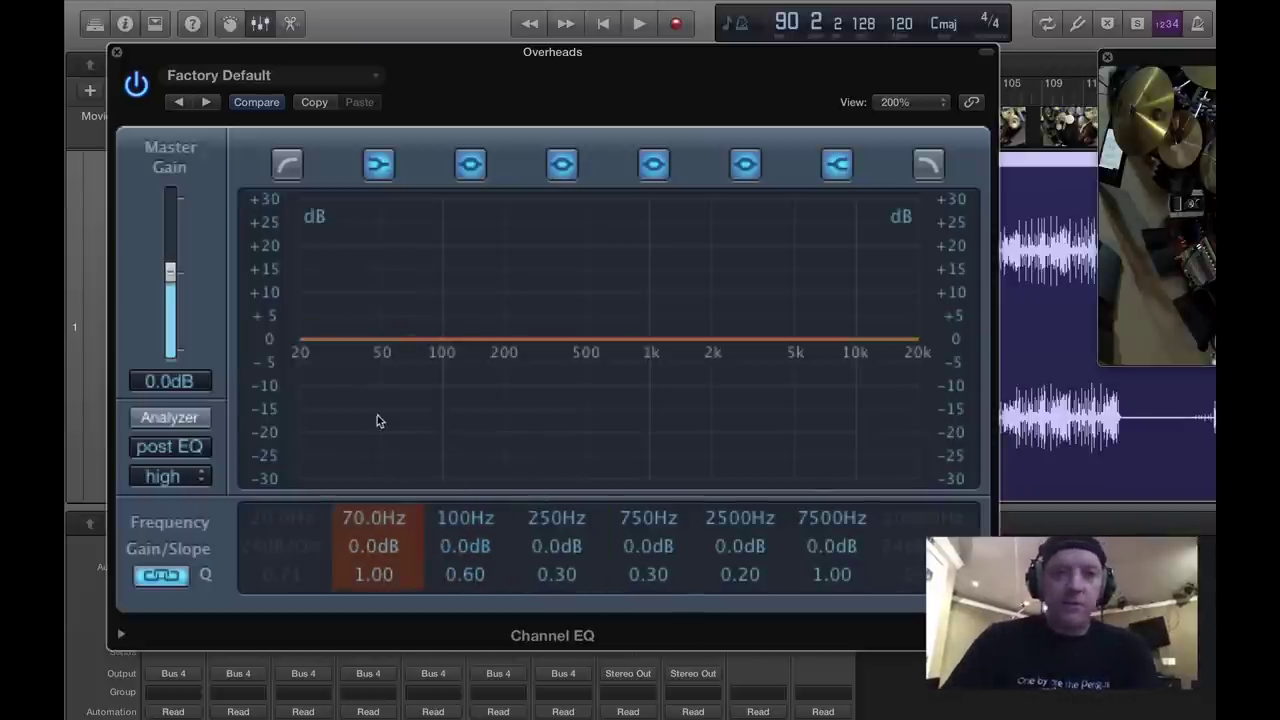
# Turn on the Channel EQ's Analyzer and keep its resolution at high (4096 points).
pyautogui.click(198, 421)
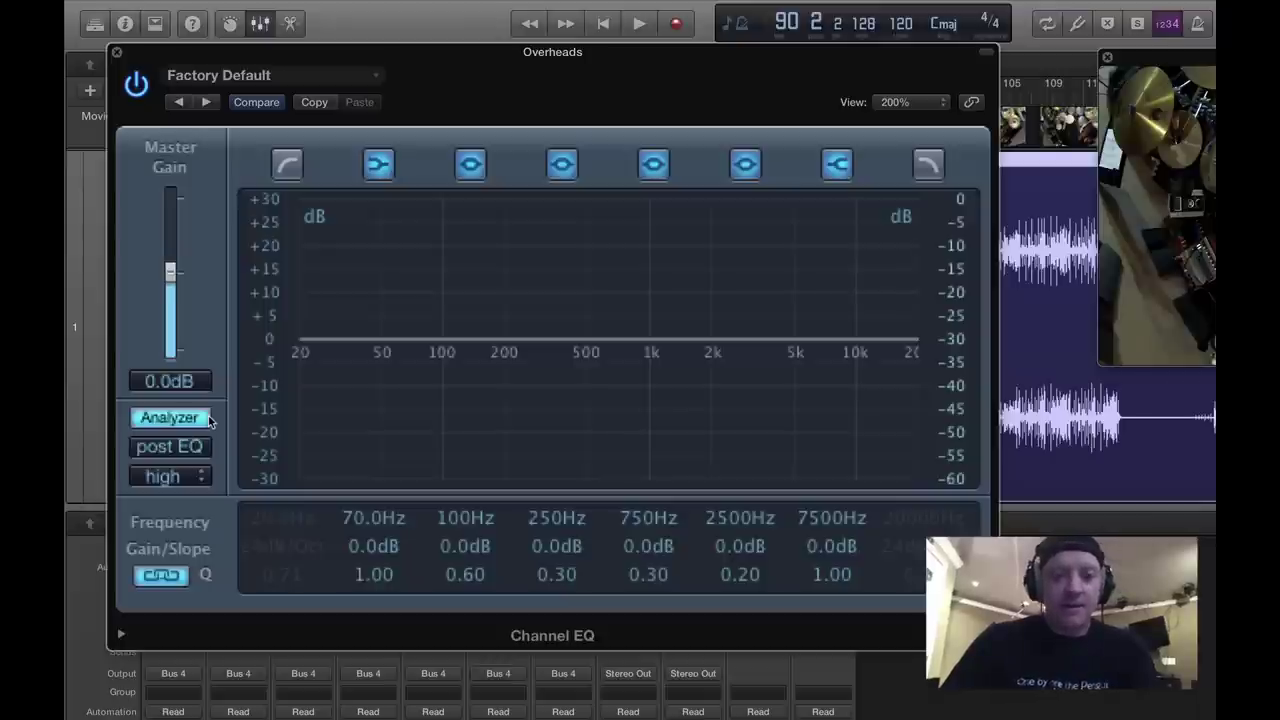
pyautogui.click(196, 479)
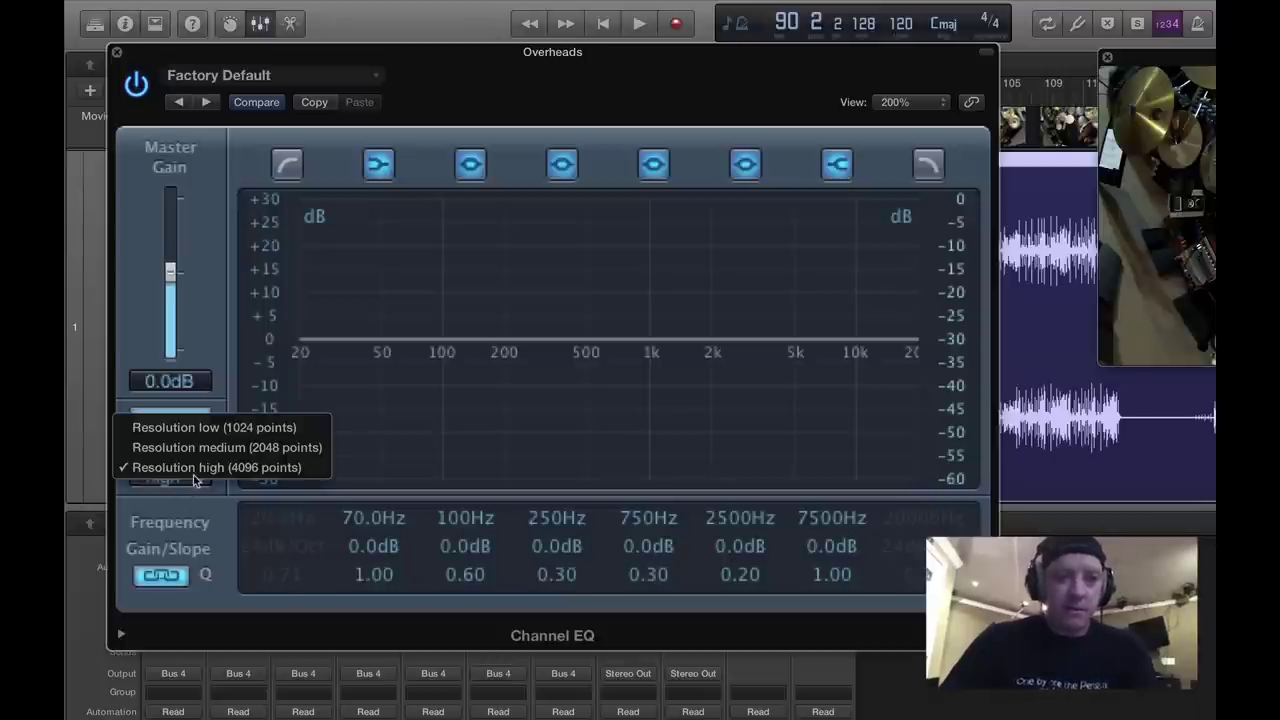
pyautogui.click(196, 474)
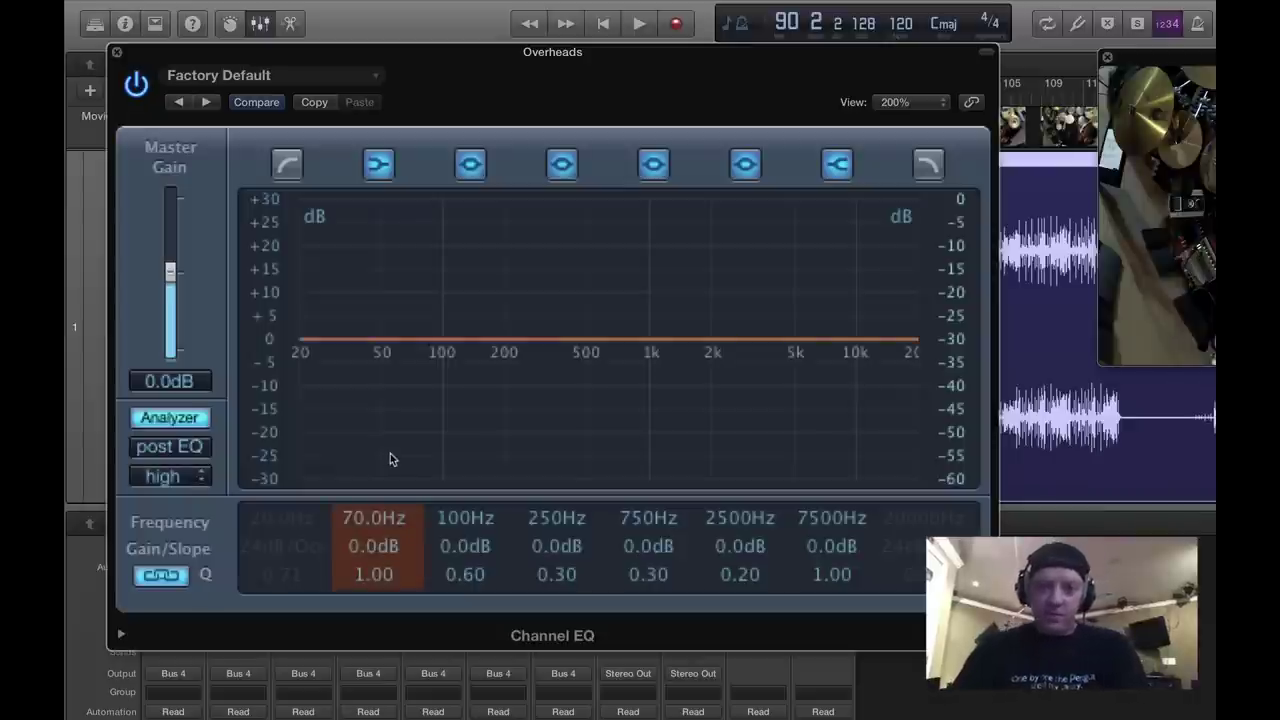
# Play back the overheads and examine their frequency spectrum in the Channel EQ's analyzer.
pyautogui.press('space')
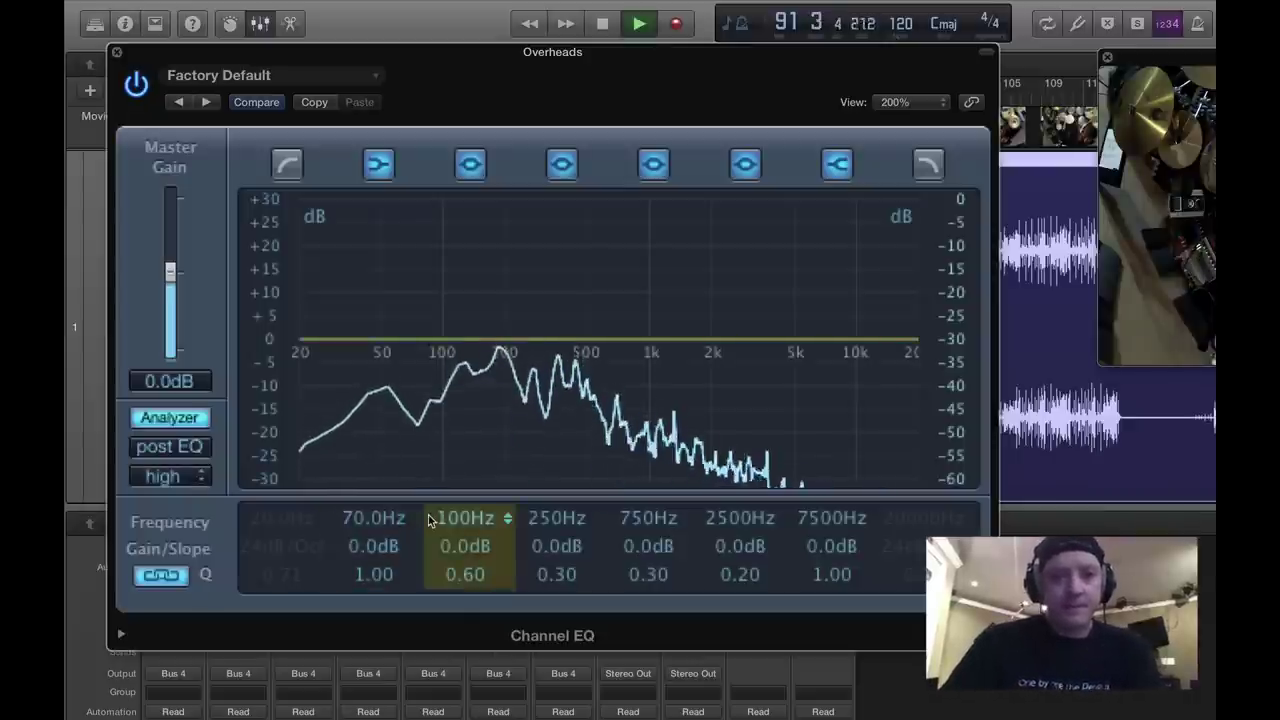
pyautogui.press('space')
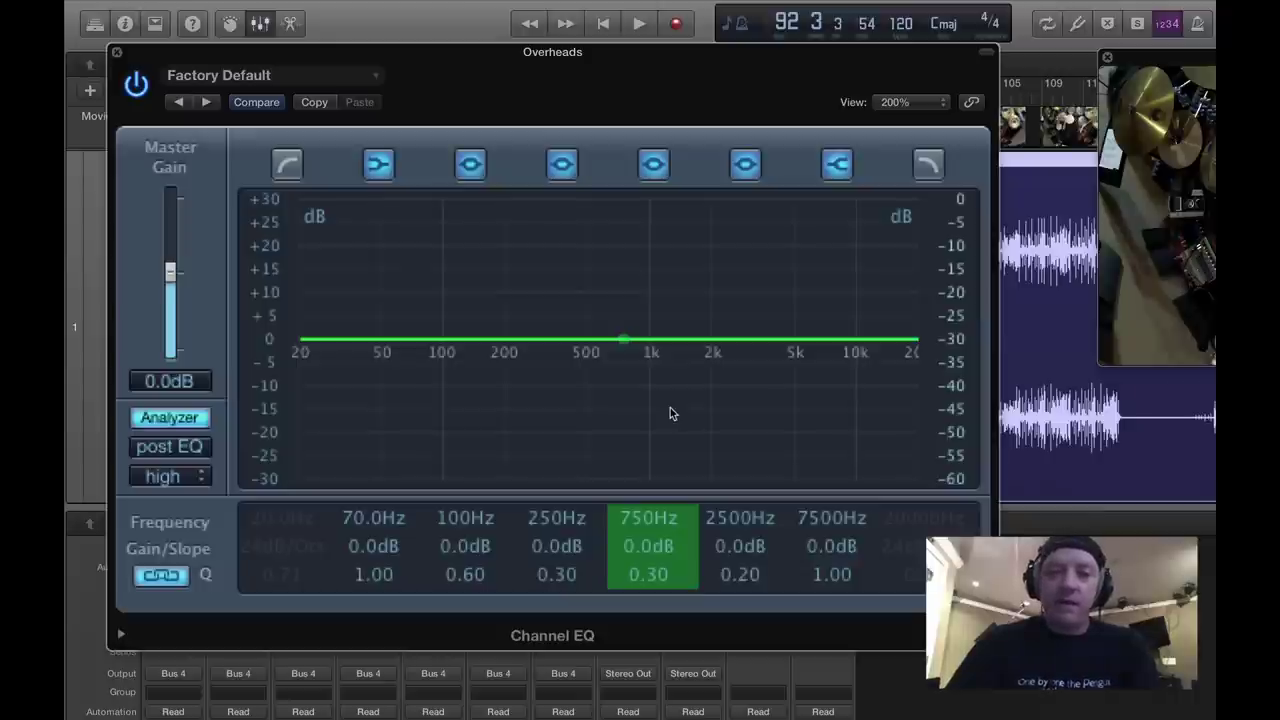
pyautogui.press('space')
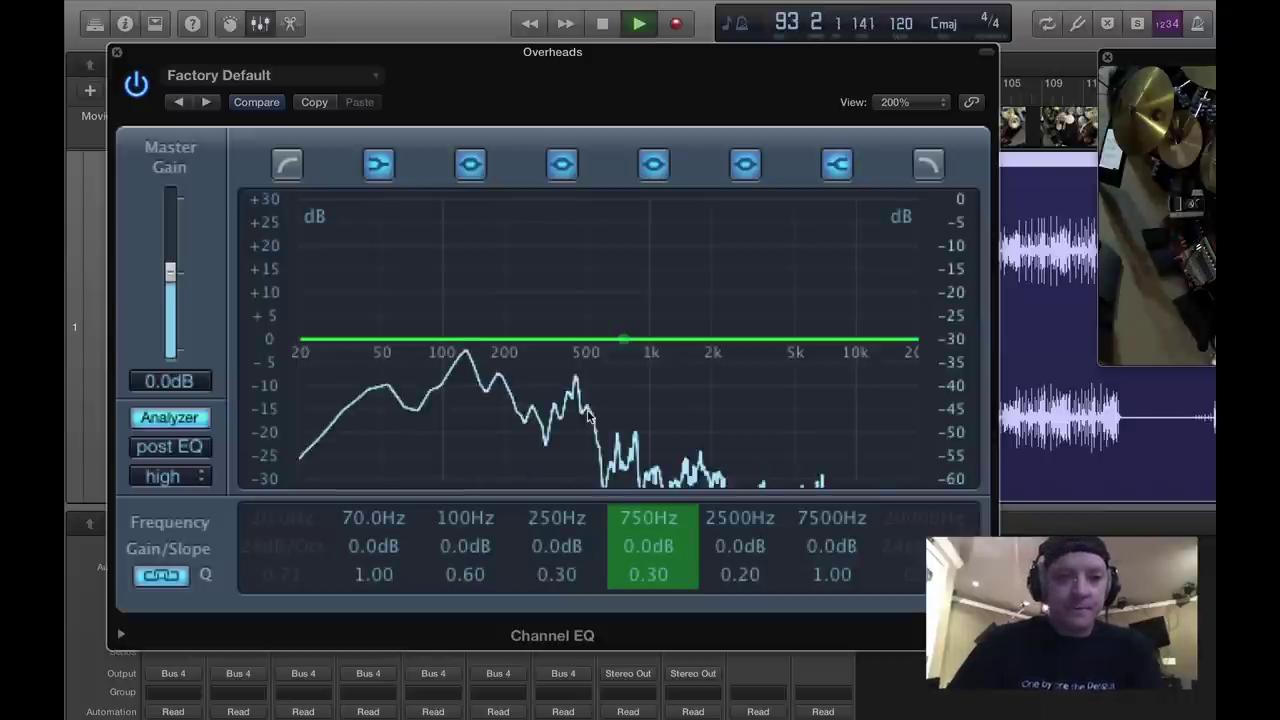
# Cut the Channel EQ's 250 Hz band to -0.5 dB and its 750 Hz band to -4.5 dB with a Q of 0.18.
pyautogui.scroll(-10, 563, 564)
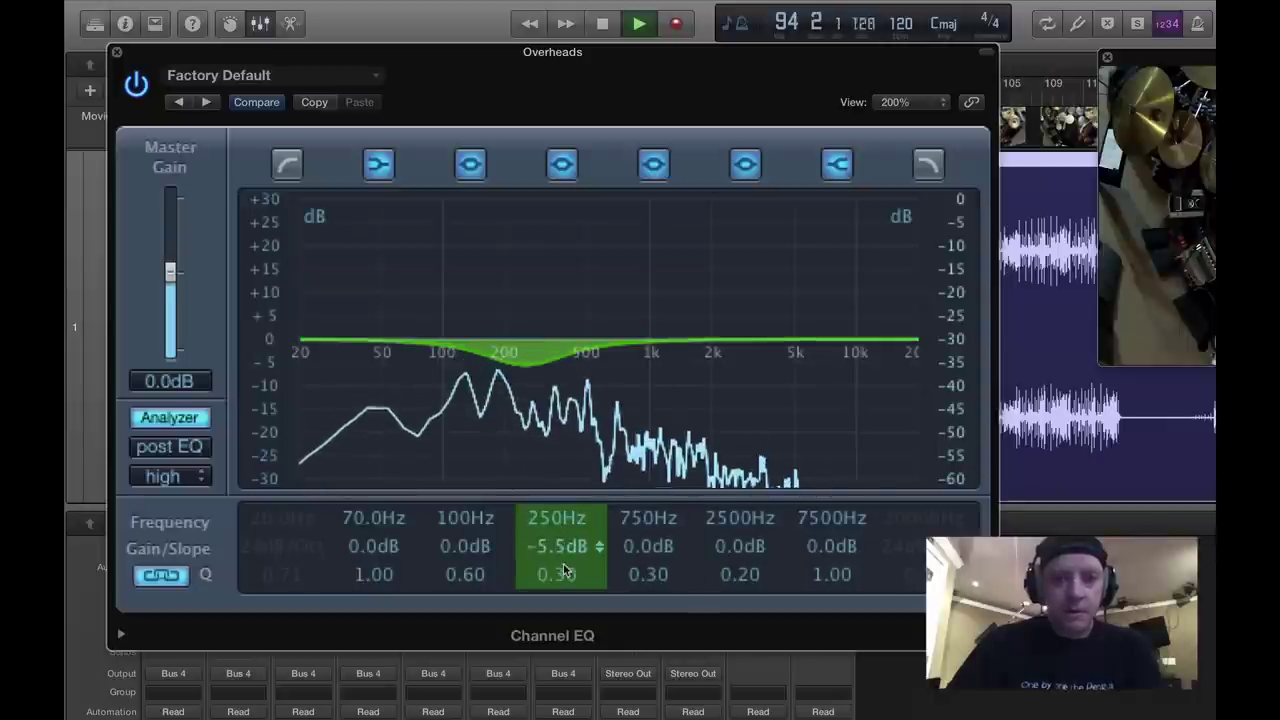
pyautogui.scroll(9, 564, 566)
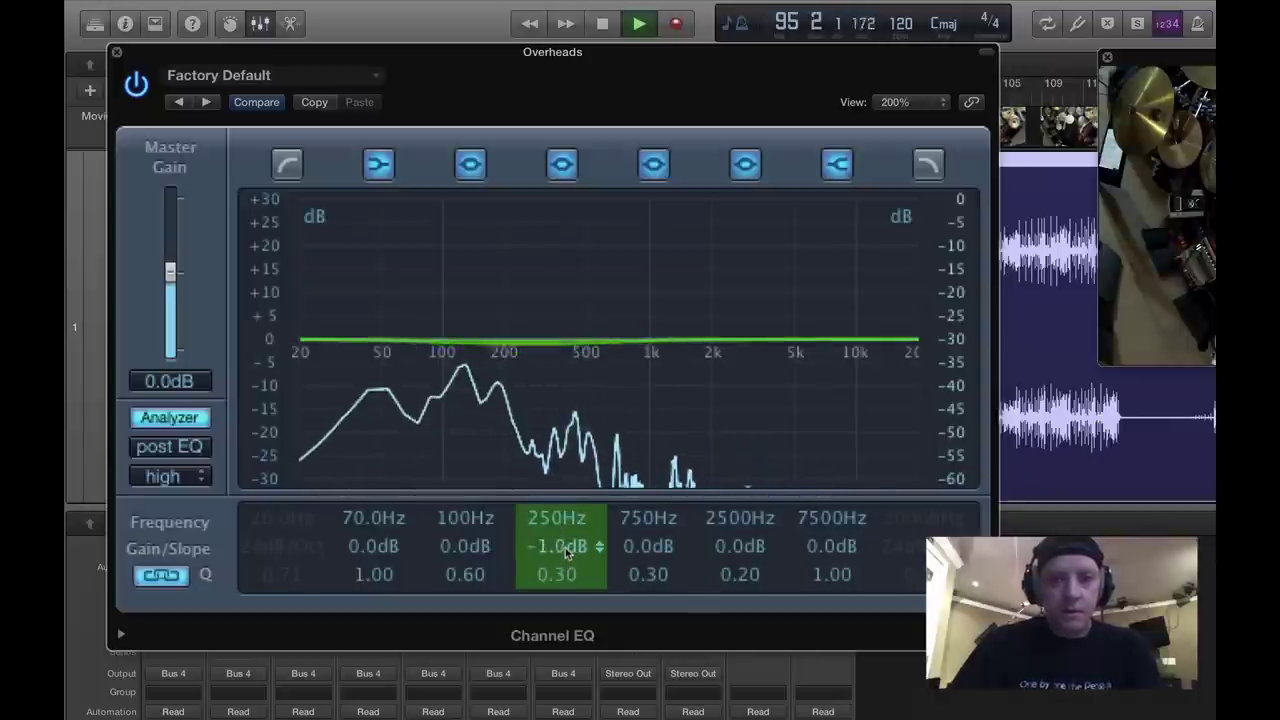
pyautogui.scroll(-10, 638, 572)
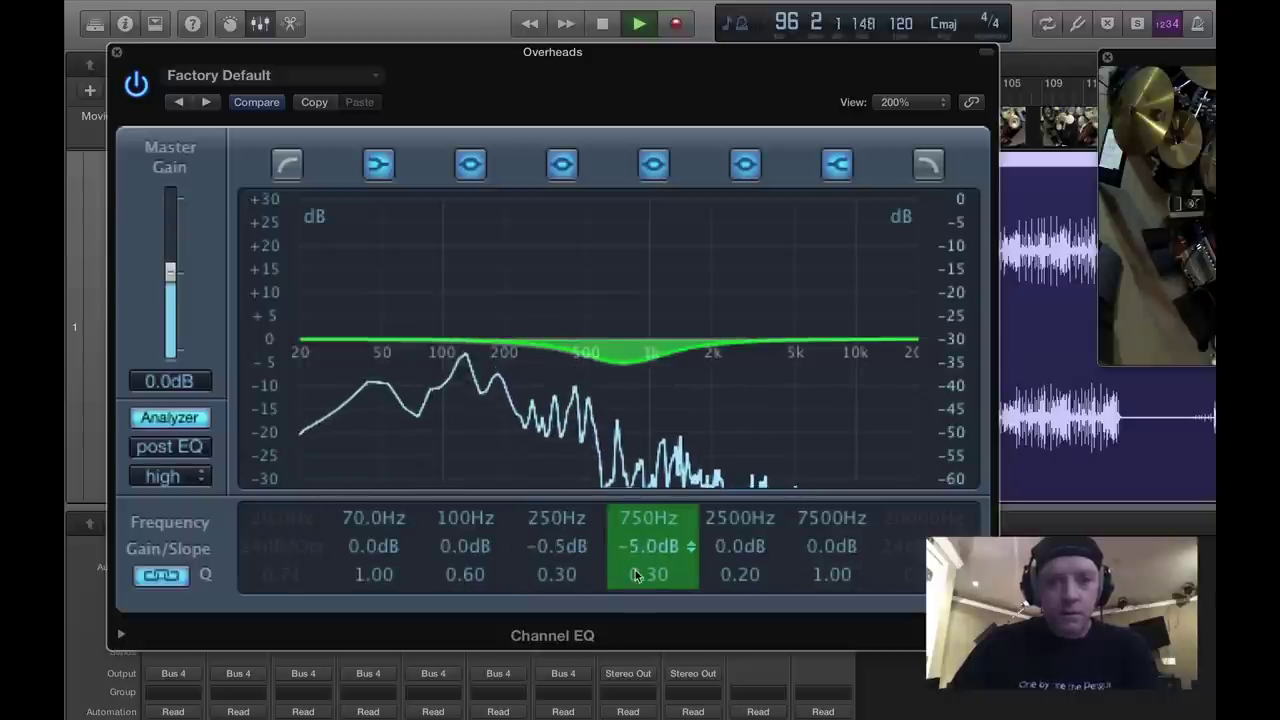
pyautogui.scroll(-5, 645, 574)
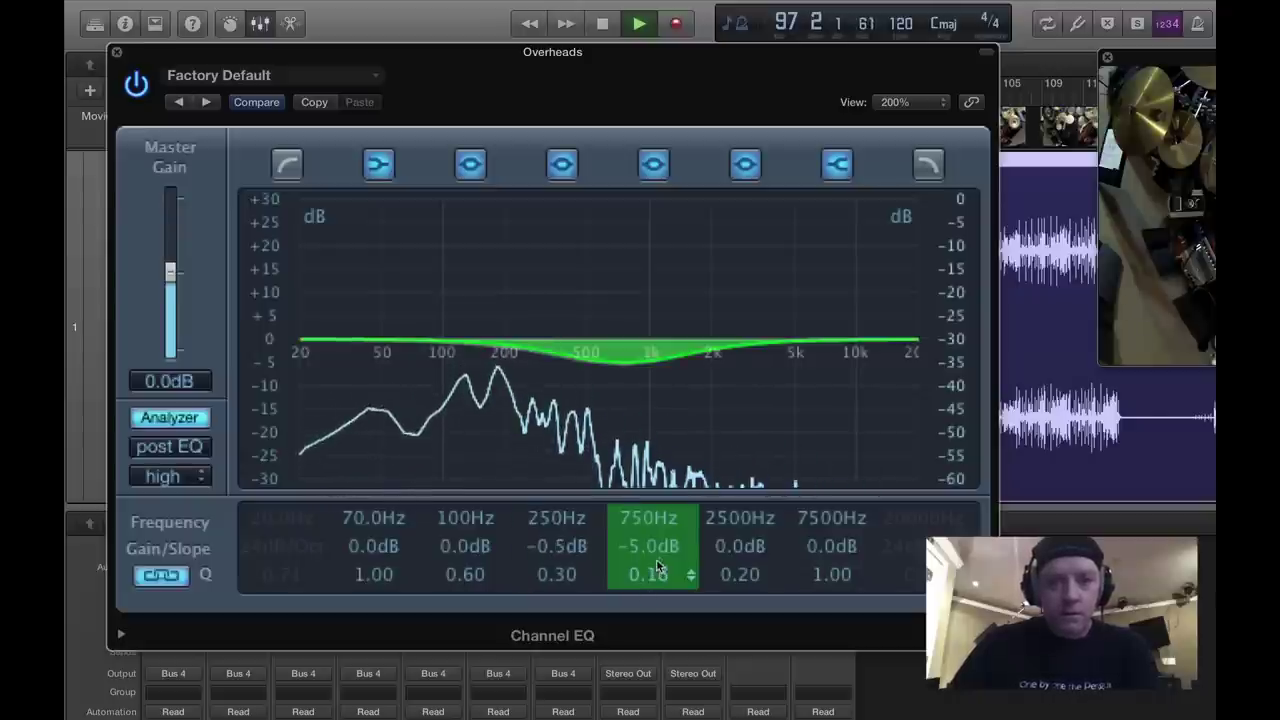
pyautogui.scroll(1, 660, 554)
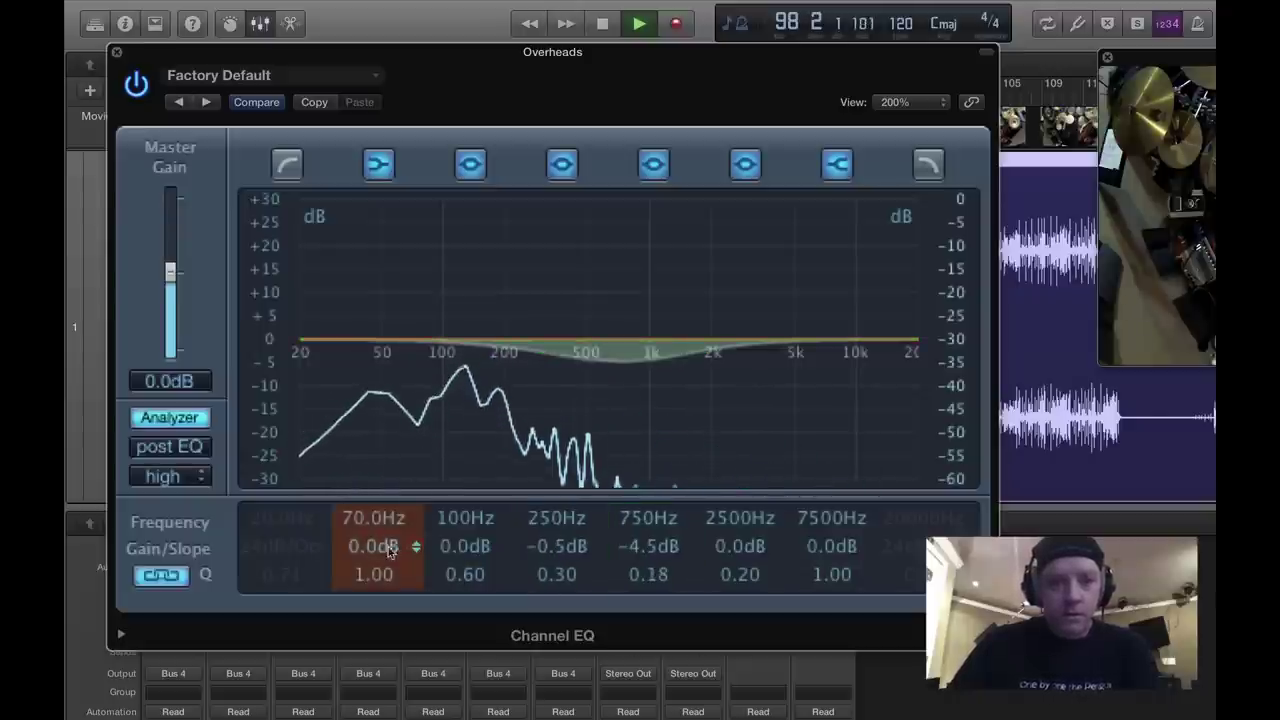
# Enable the low cut at 32 Hz with a 24 dB/Oct slope, and set the low shelf to 56 Hz and +4.5 dB.
pyautogui.scroll(-6, 380, 518)
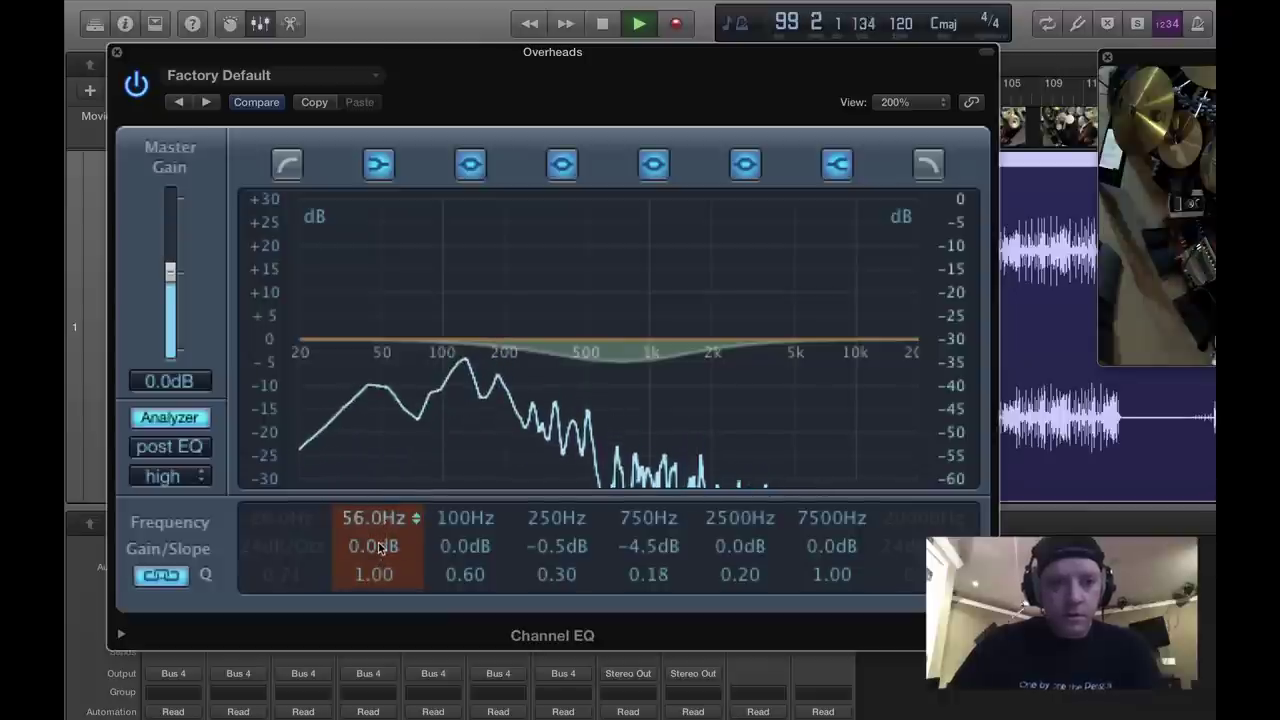
pyautogui.click(286, 168)
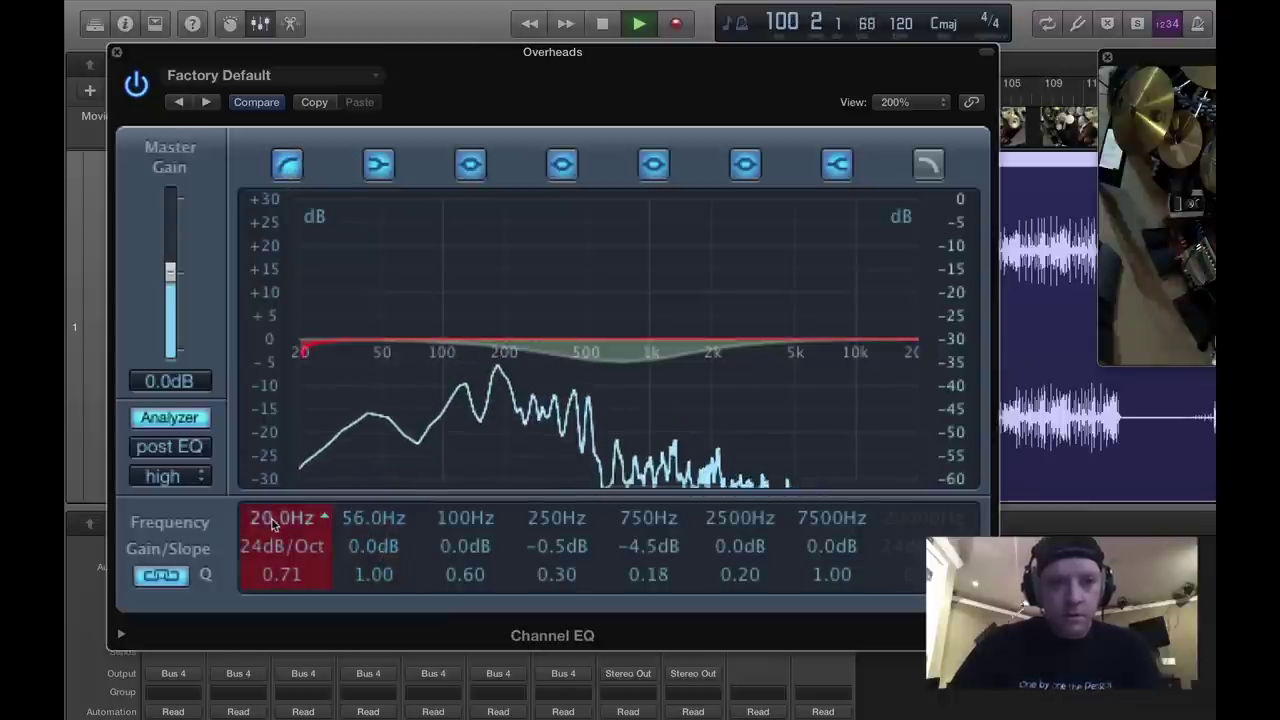
pyautogui.moveTo(278, 517); pyautogui.dragTo(263, 477)
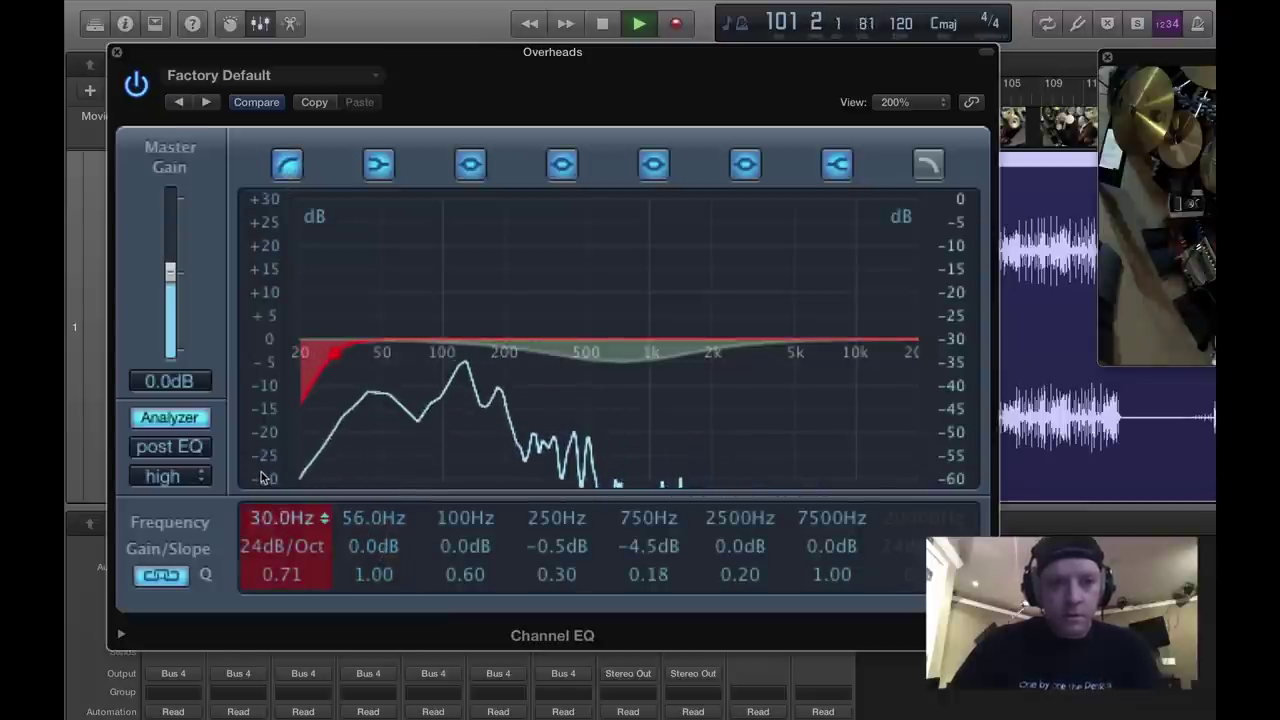
pyautogui.scroll(9, 366, 545)
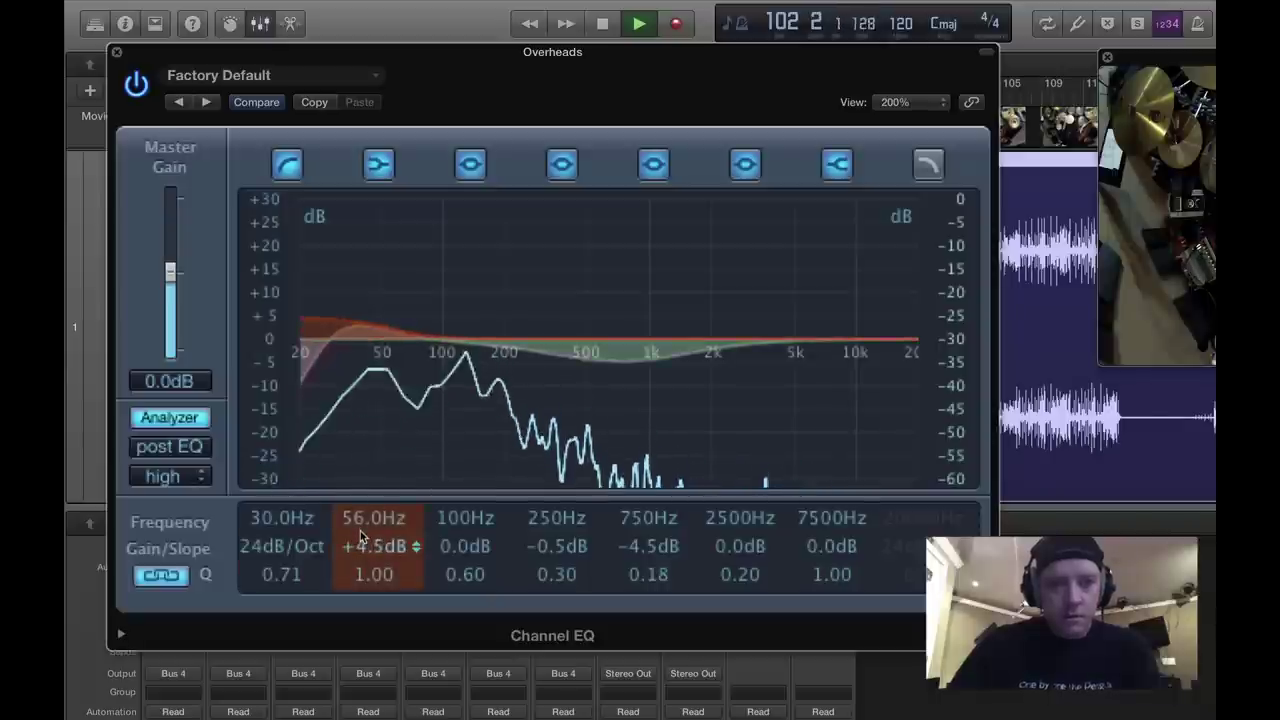
pyautogui.scroll(4, 290, 520)
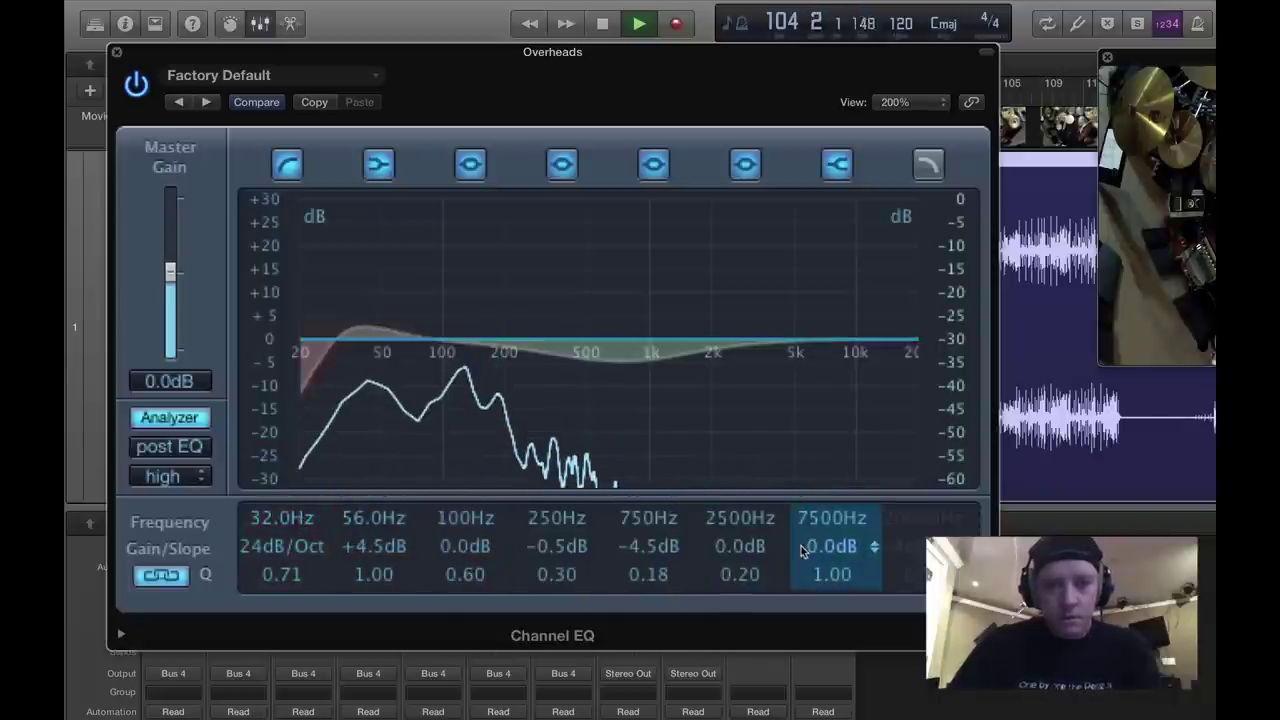
# Boost the 7500 Hz and 2500 Hz bands by 0.5 dB, and retune the 750 Hz cut to 465 Hz with a Q of 0.33.
pyautogui.moveTo(804, 544); pyautogui.dragTo(757, 549)
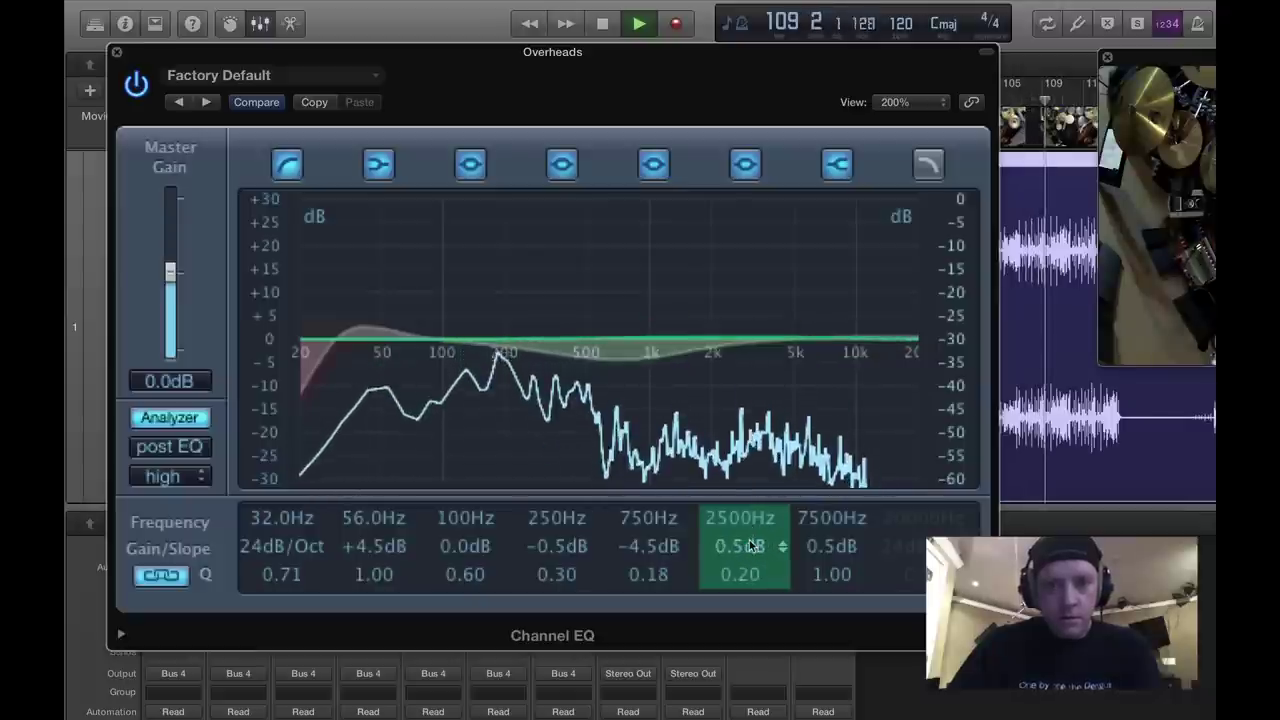
pyautogui.click(654, 540)
pyautogui.moveTo(651, 518); pyautogui.dragTo(651, 565)
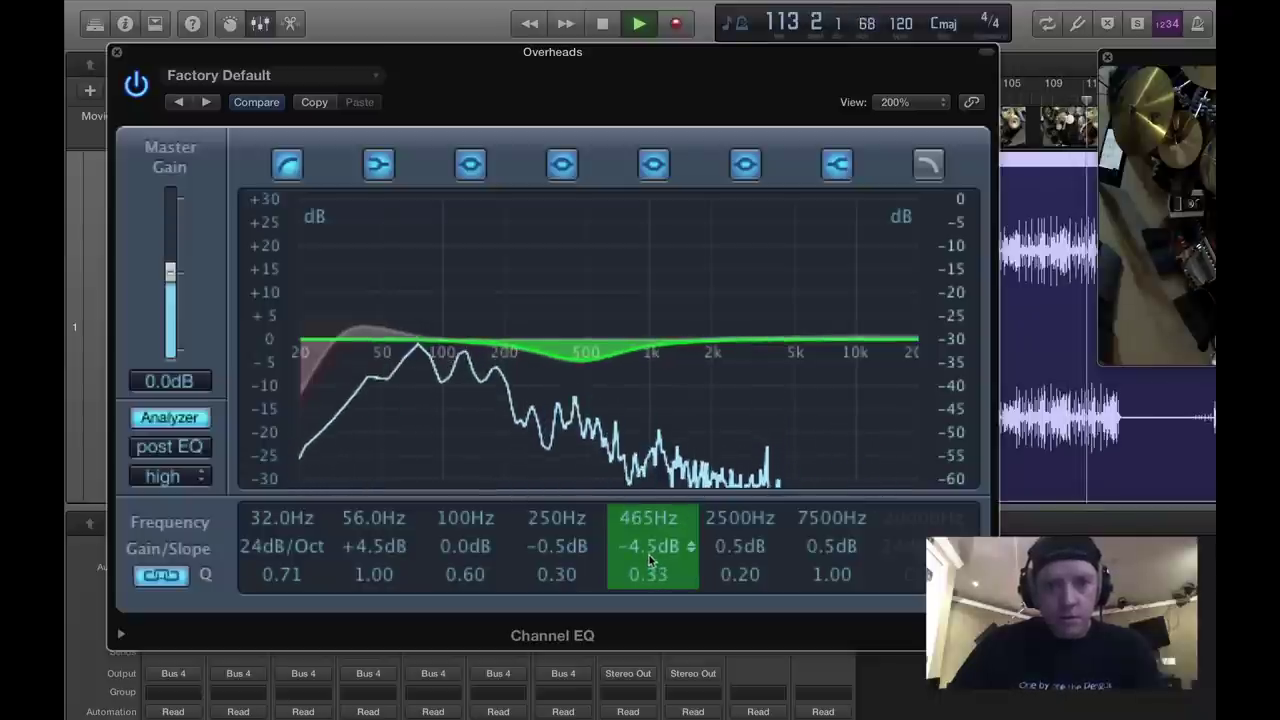
# Set the 100 Hz band to 162 Hz and +3.0 dB, retune the low shelf to 40 Hz and the two mid cuts to 270 and 1080 Hz.
pyautogui.moveTo(460, 557); pyautogui.dragTo(440, 467)
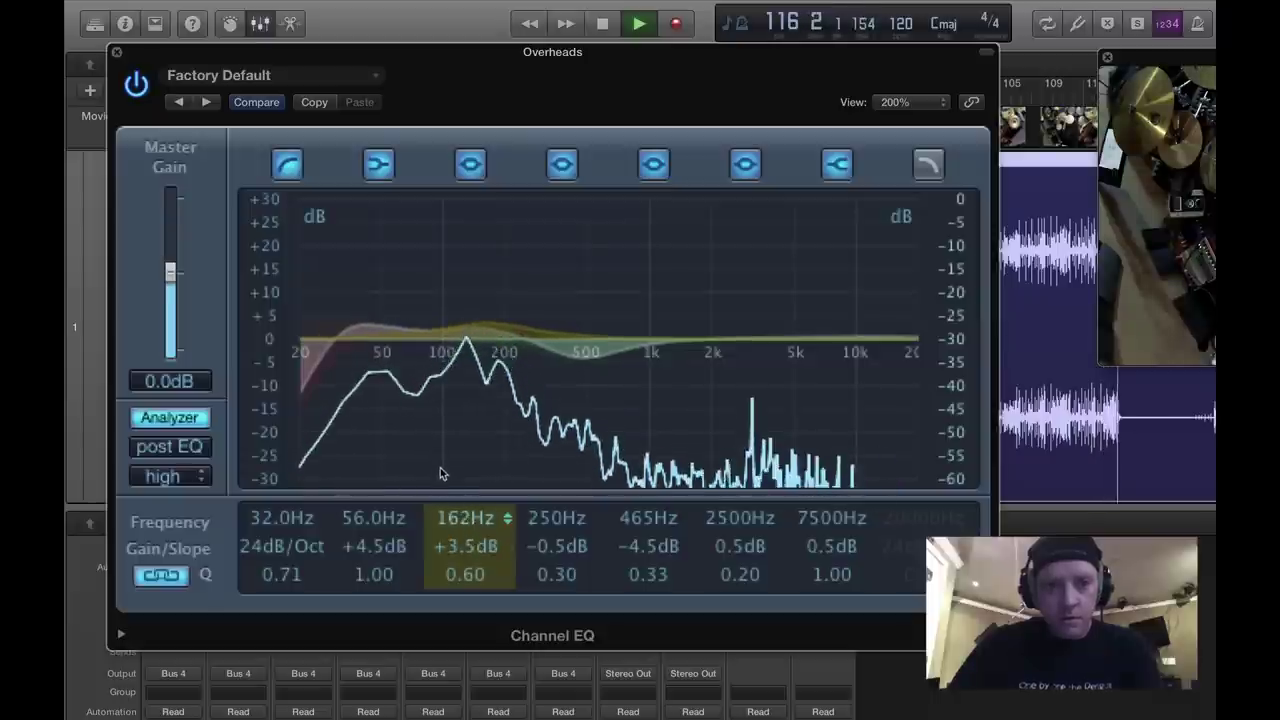
pyautogui.click(370, 519)
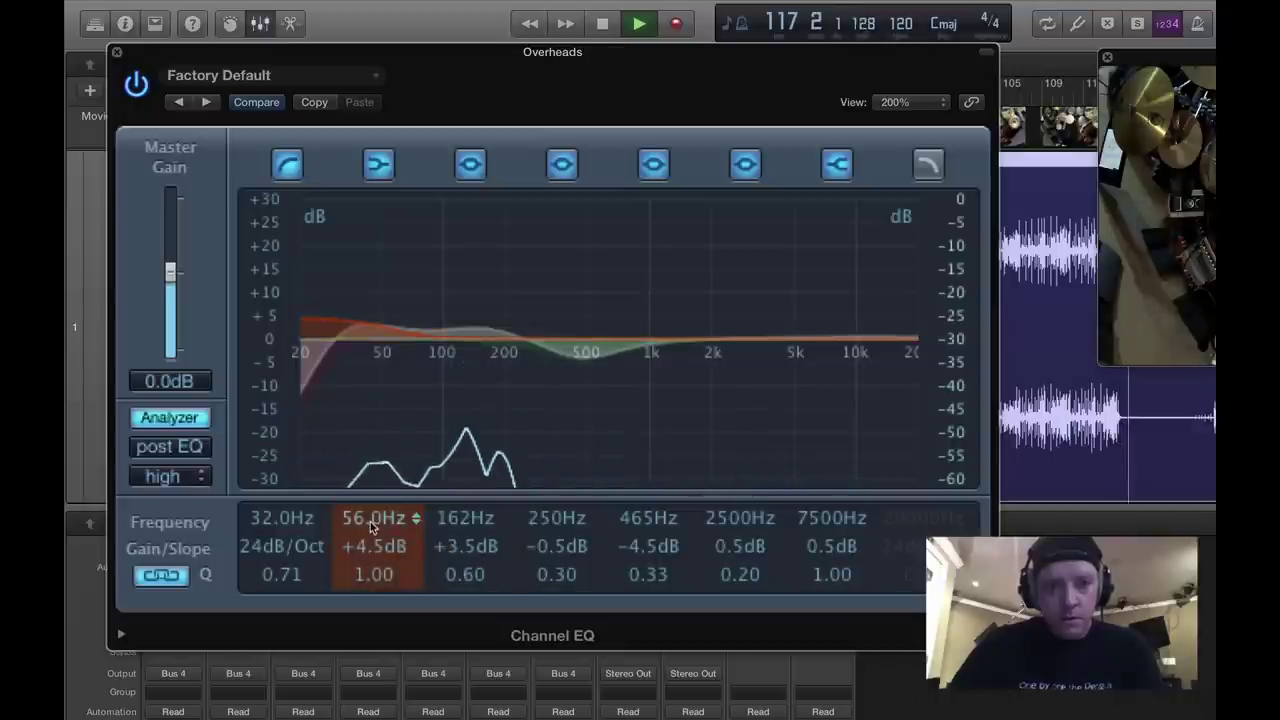
pyautogui.moveTo(370, 521); pyautogui.dragTo(370, 562)
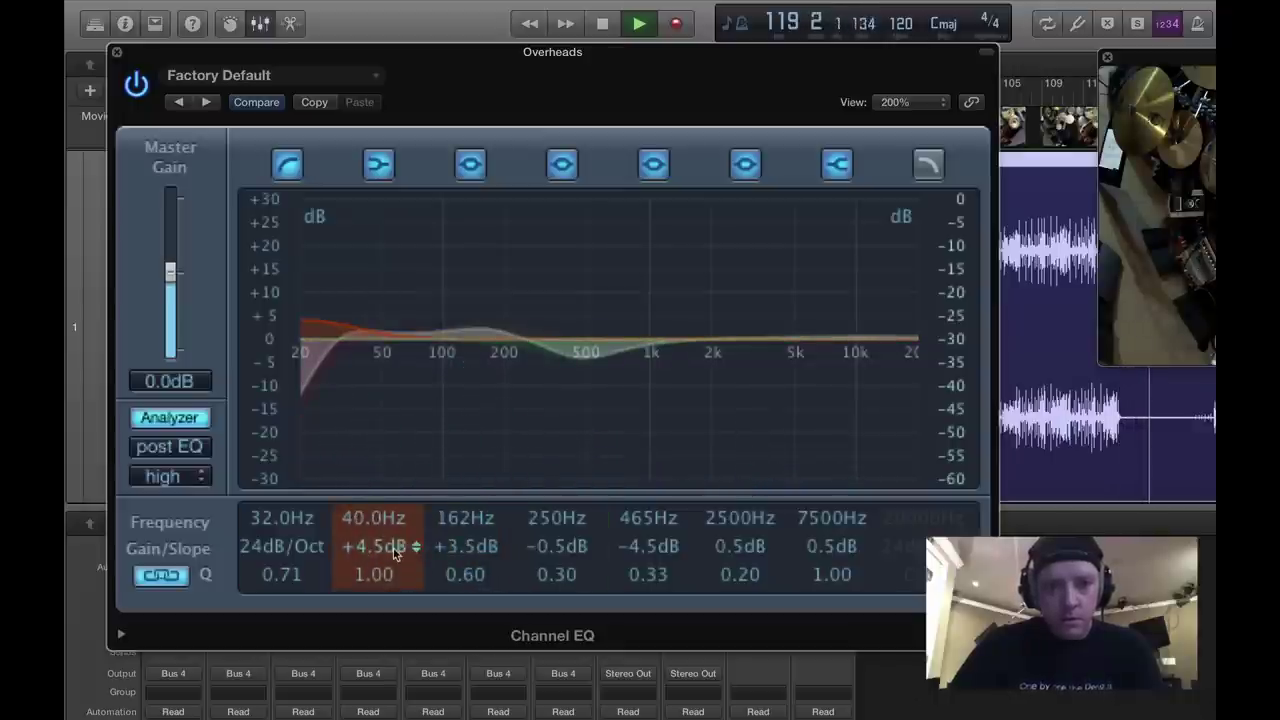
pyautogui.moveTo(458, 548); pyautogui.dragTo(458, 550)
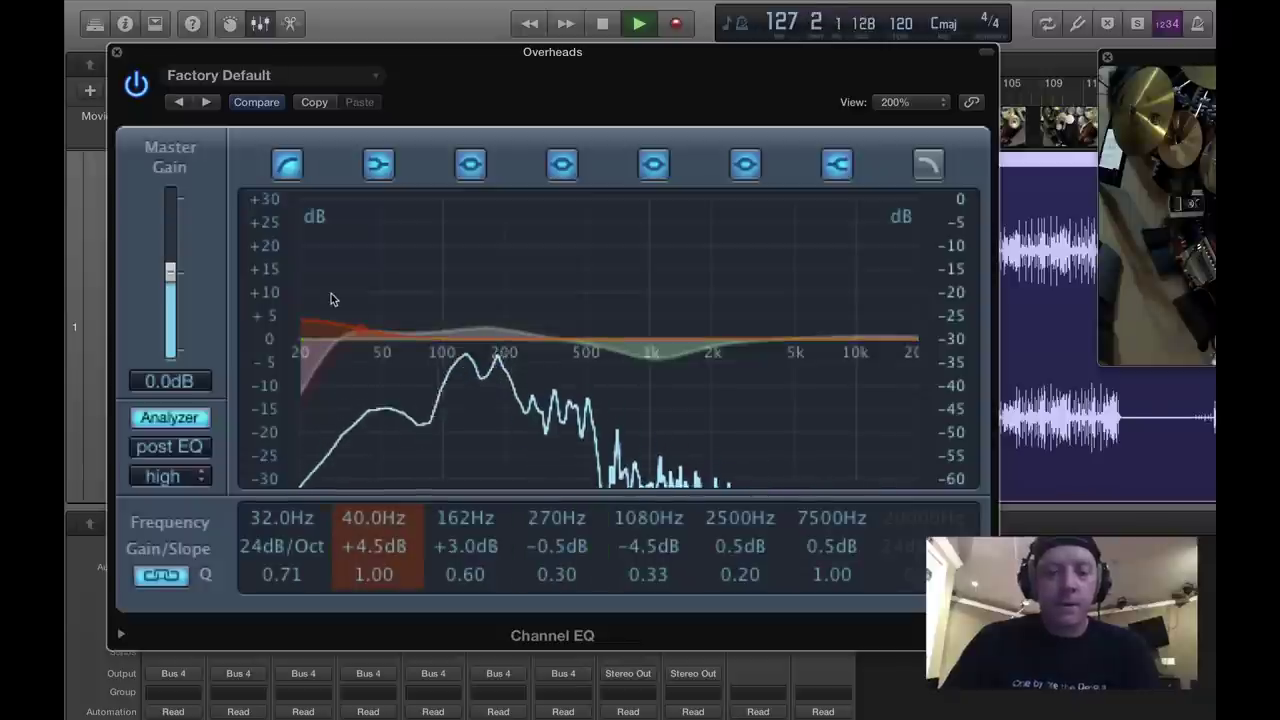
pyautogui.press('space')
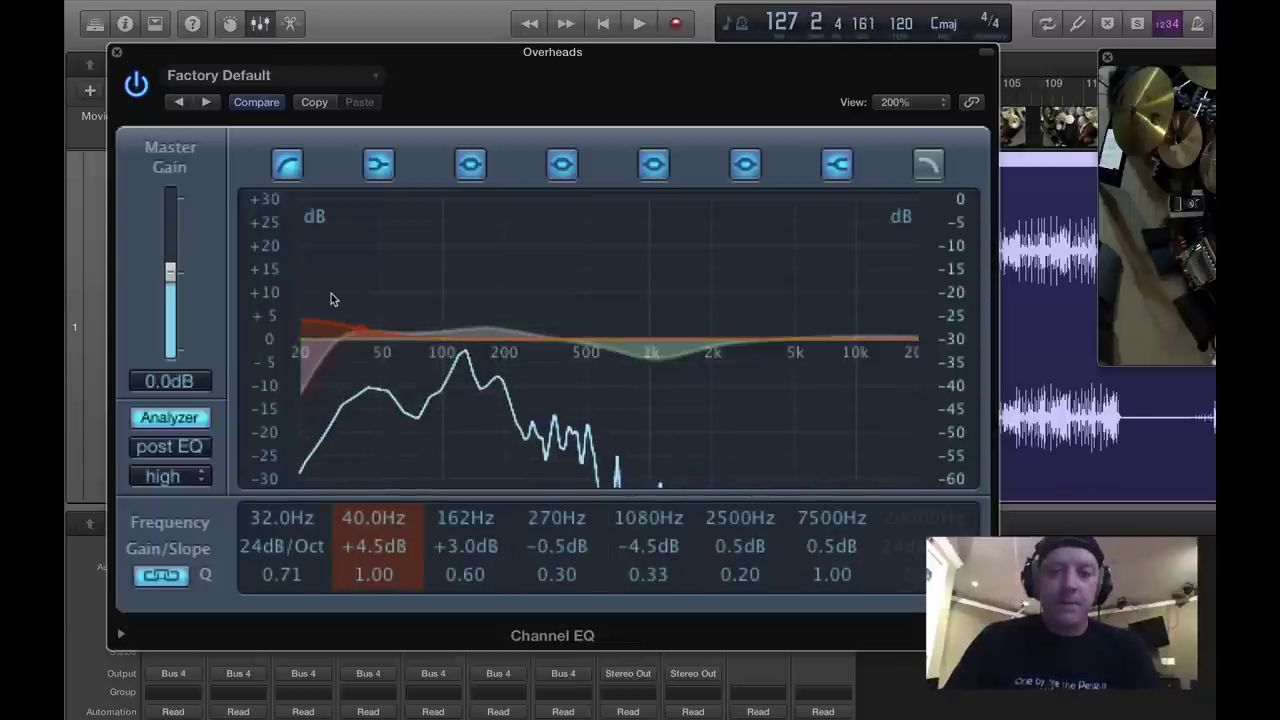
pyautogui.click(117, 52)
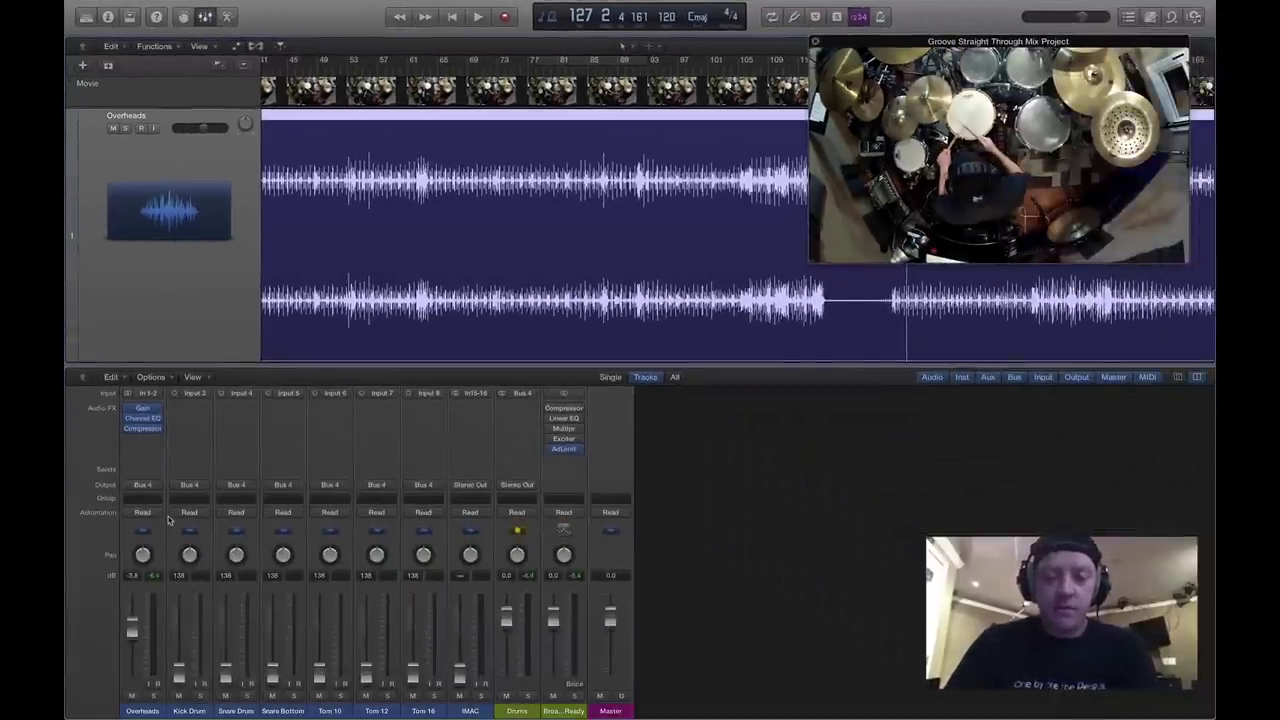
# Raise the IMAC channel's fader to -14.8 dB while listening to it against the drums.
pyautogui.scroll(-1, 187, 610)
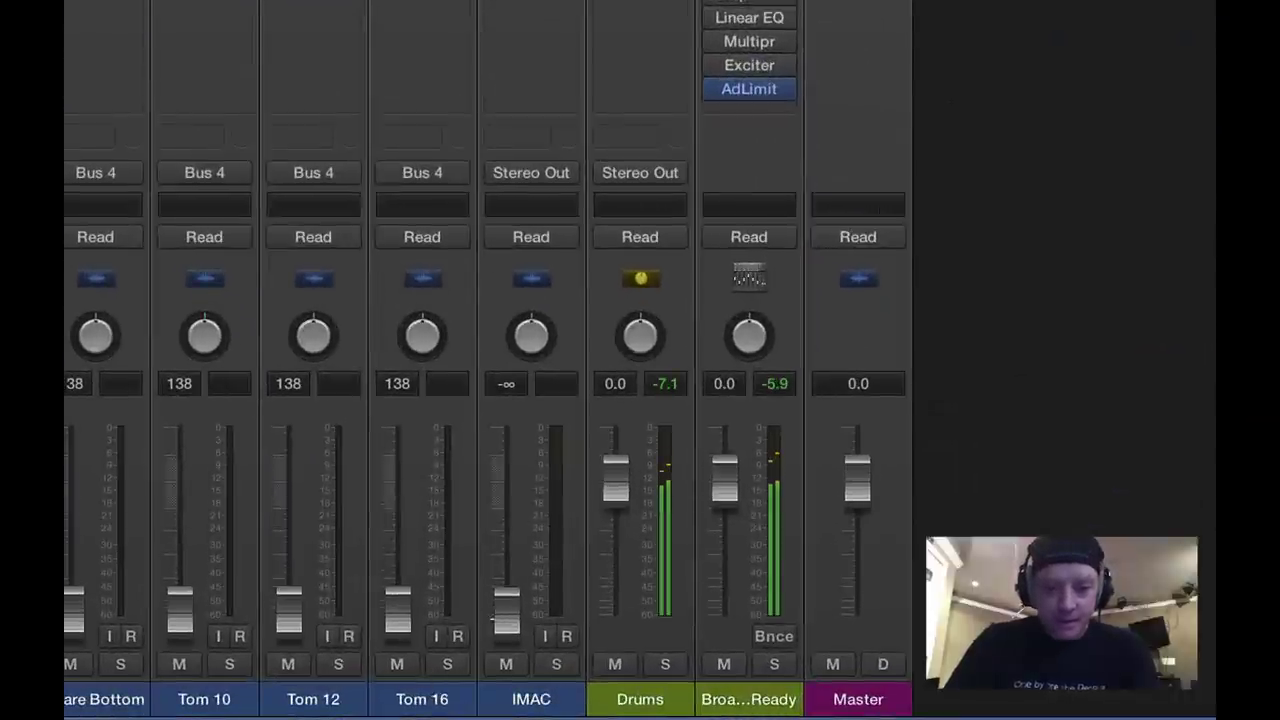
pyautogui.moveTo(505, 610); pyautogui.dragTo(506, 557)
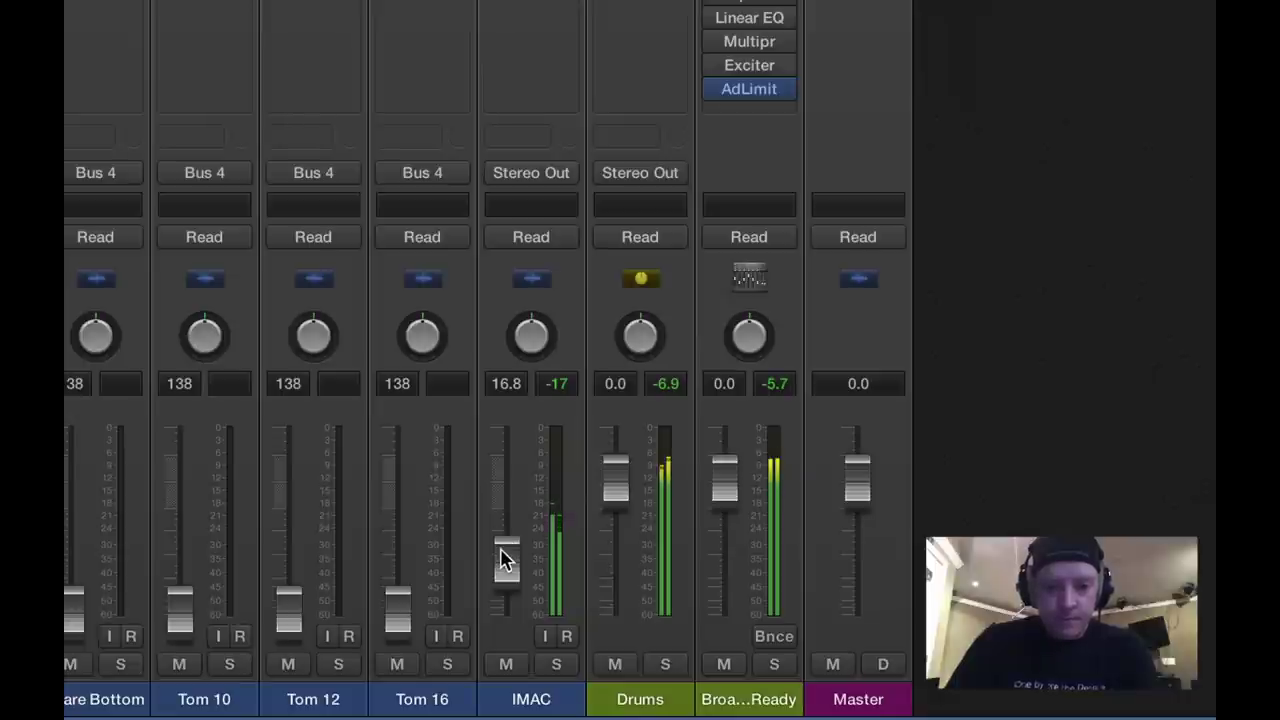
pyautogui.moveTo(497, 553); pyautogui.dragTo(507, 550)
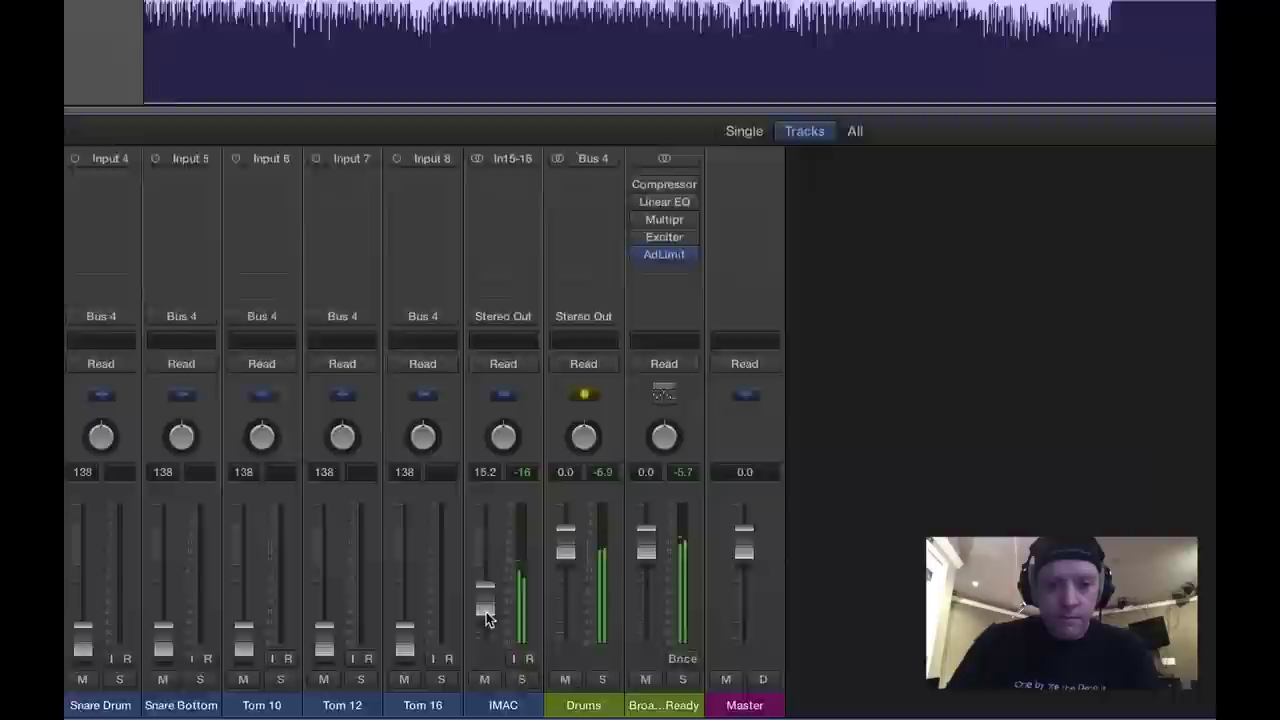
pyautogui.moveTo(508, 571); pyautogui.dragTo(508, 569)
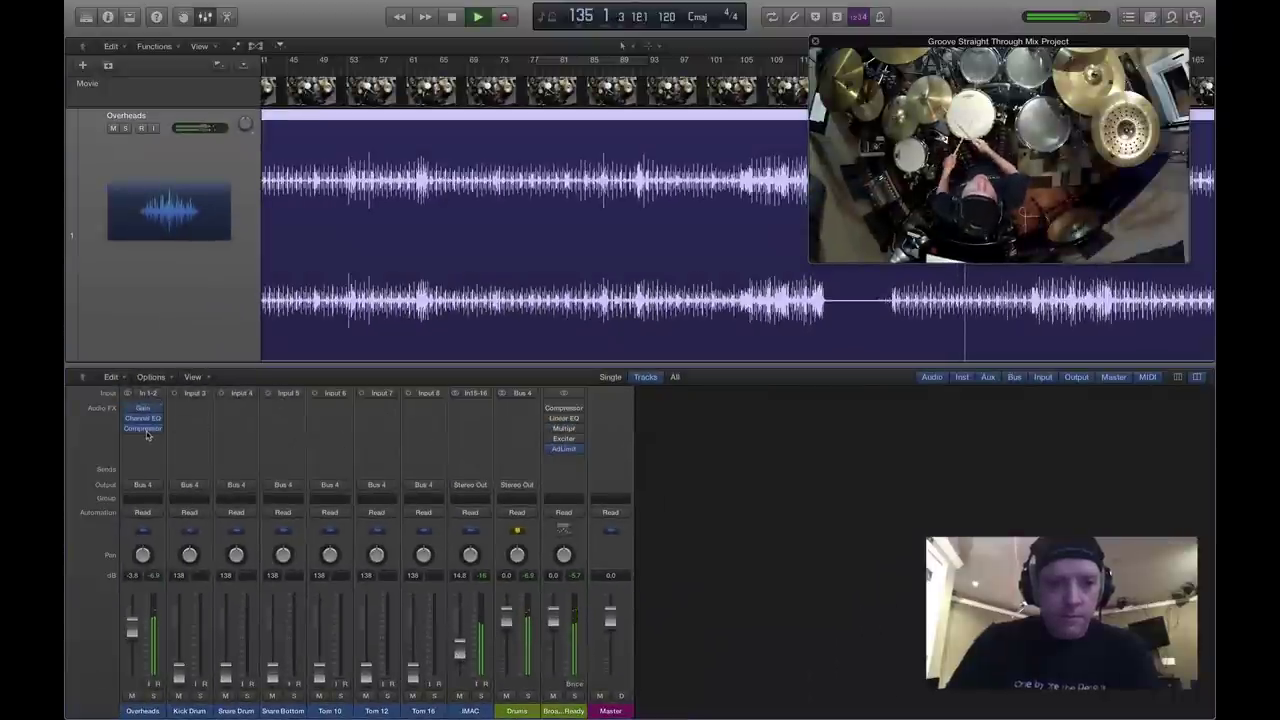
pyautogui.press('space')
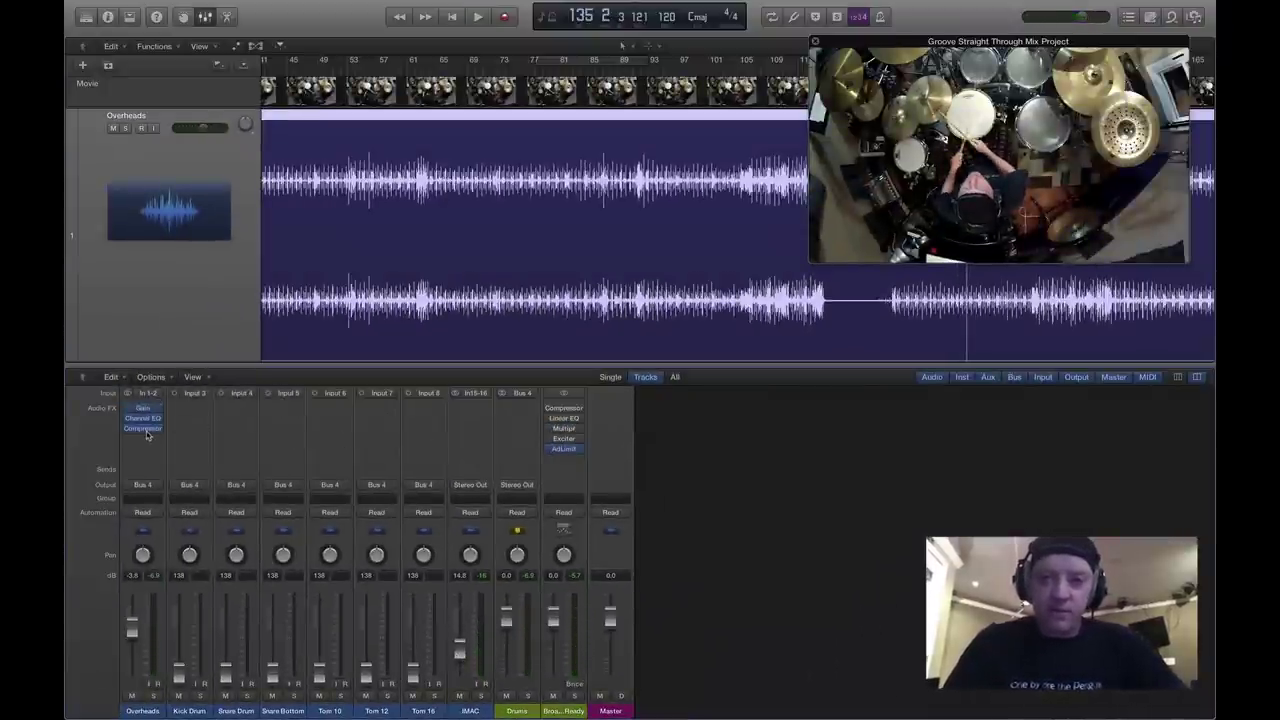
# Set the overheads Compressor's threshold to -19.5 dB and its gain to 6.0 dB during playback, and close it.
pyautogui.press('space')
pyautogui.click(143, 428)
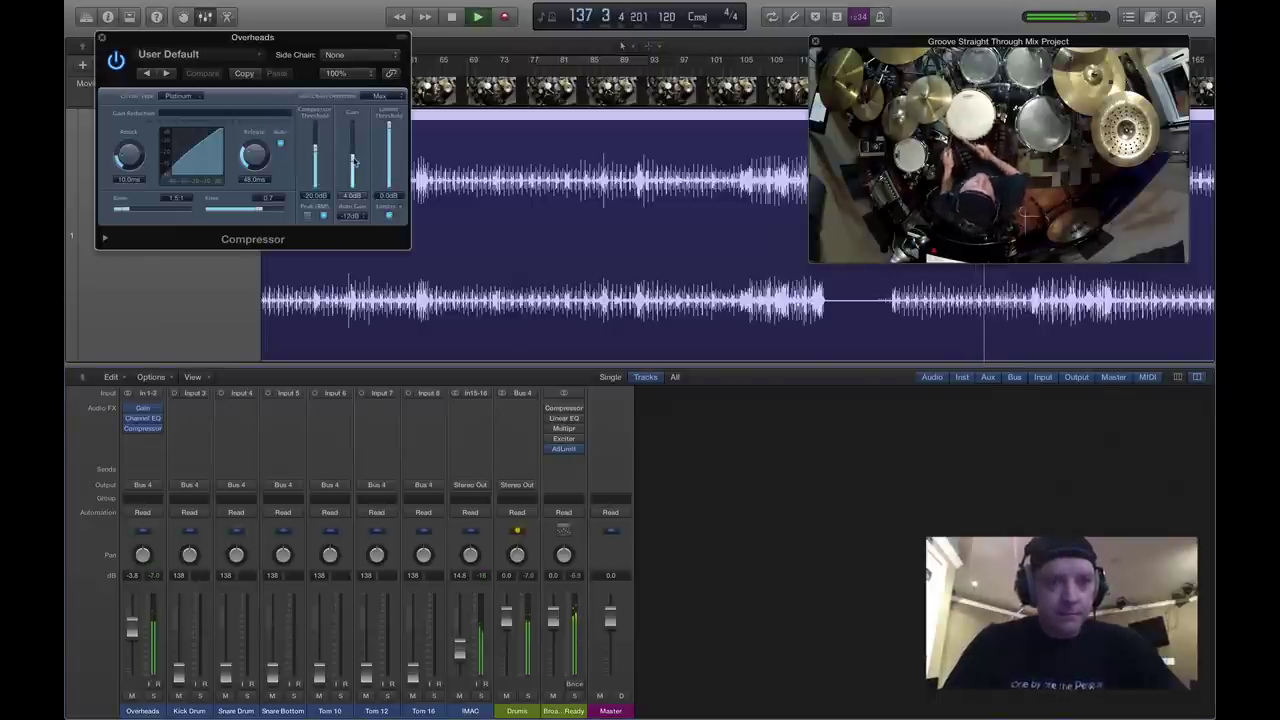
pyautogui.moveTo(353, 160); pyautogui.dragTo(352, 150)
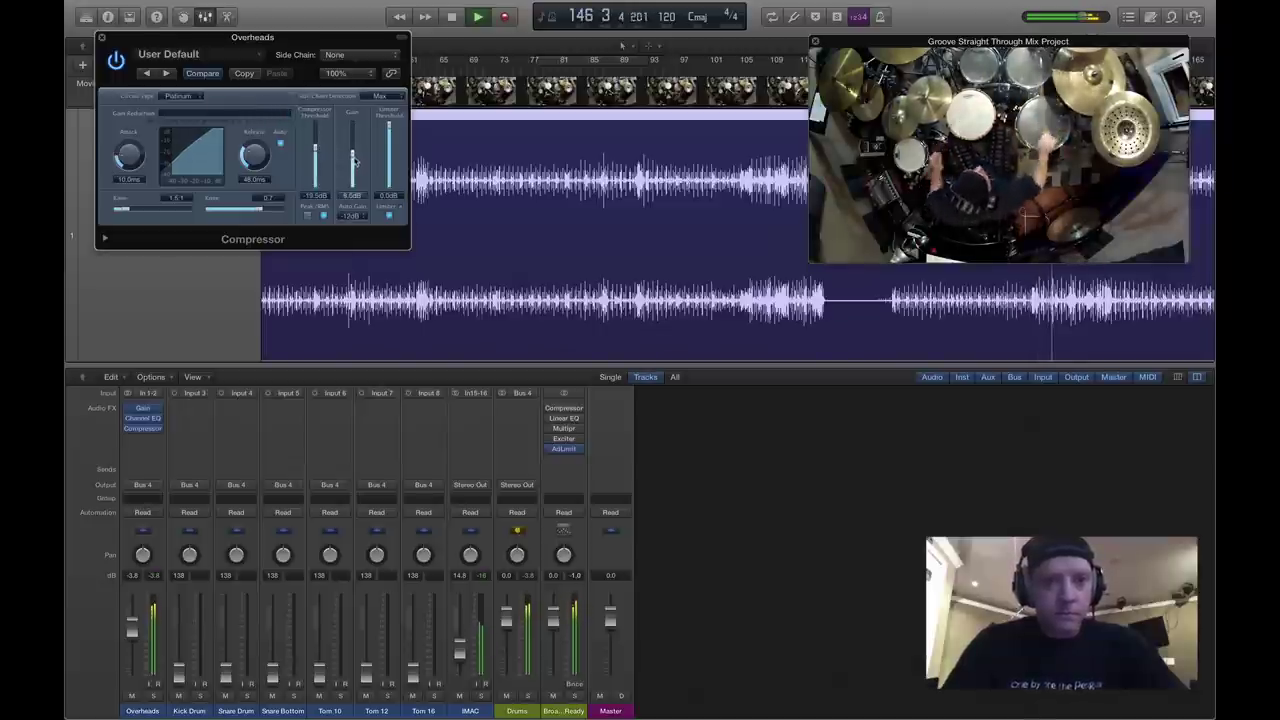
pyautogui.doubleClick(134, 576)
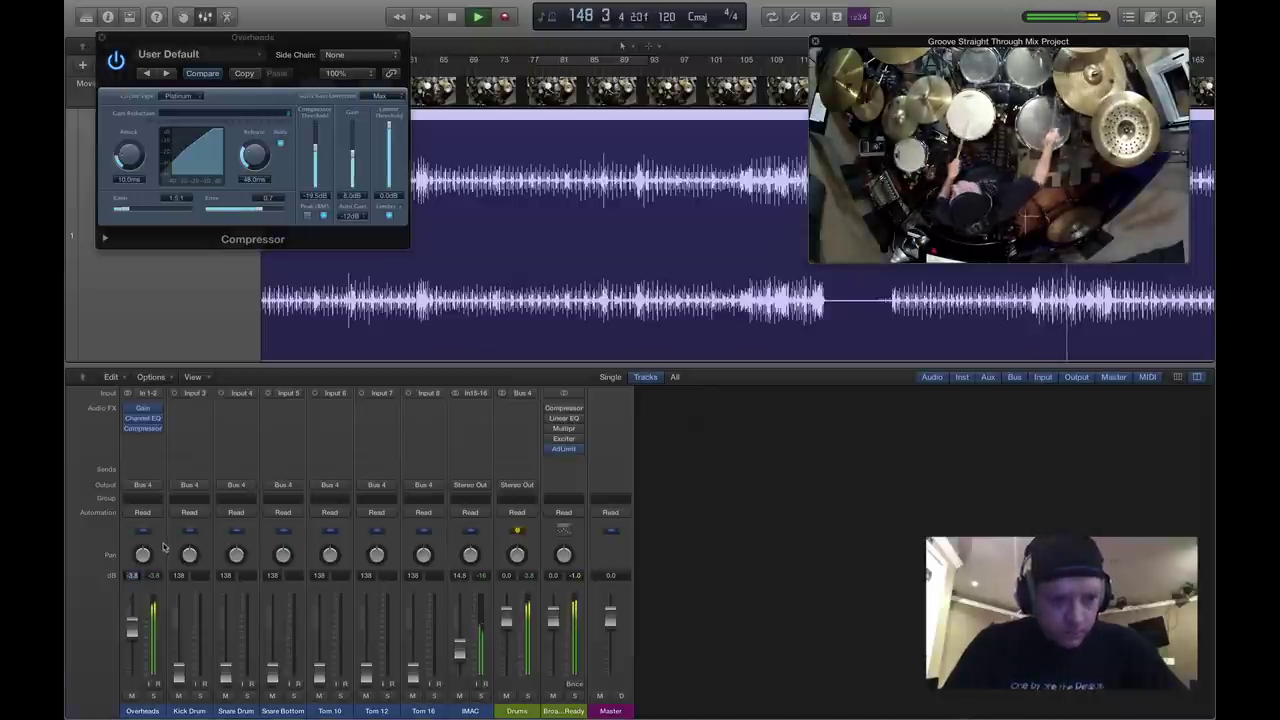
pyautogui.click(164, 546)
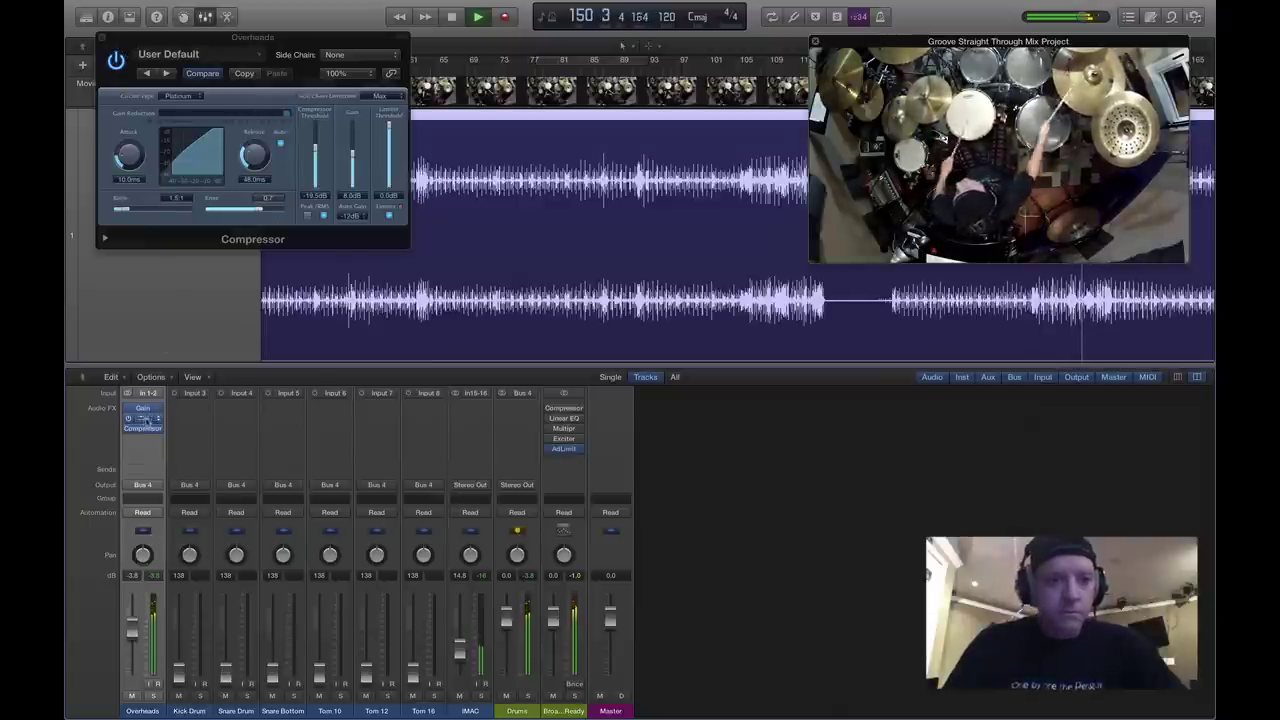
pyautogui.click(105, 40)
pyautogui.press('space')
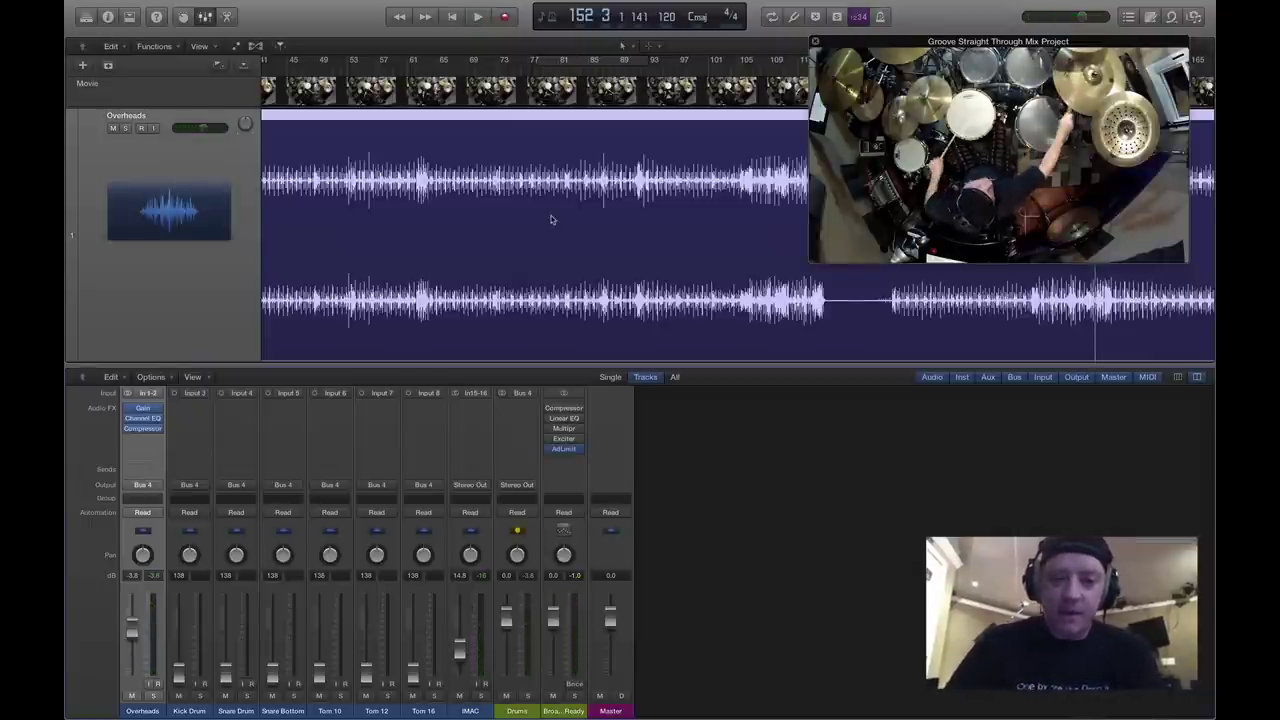
# Play the mix and raise the IMAC channel's fader to about -8.3 dB to balance it with the overheads.
pyautogui.press('space')
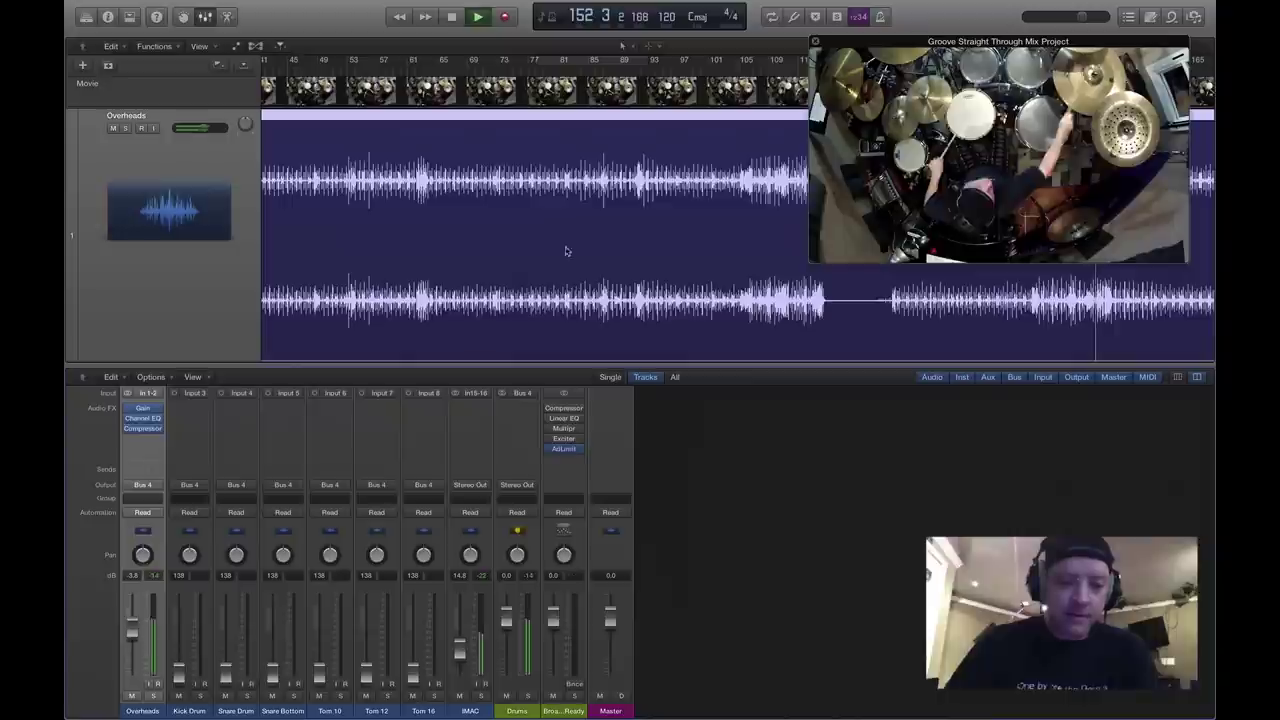
pyautogui.moveTo(459, 651); pyautogui.dragTo(460, 638)
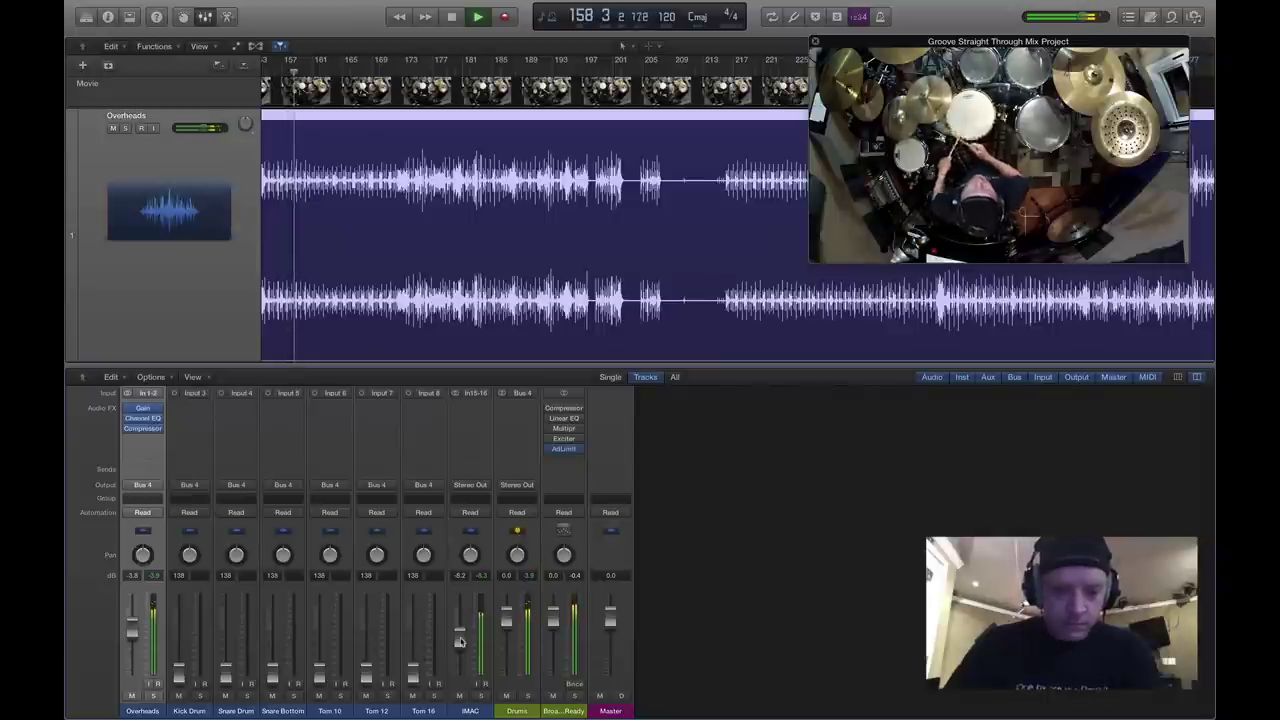
pyautogui.press('space')
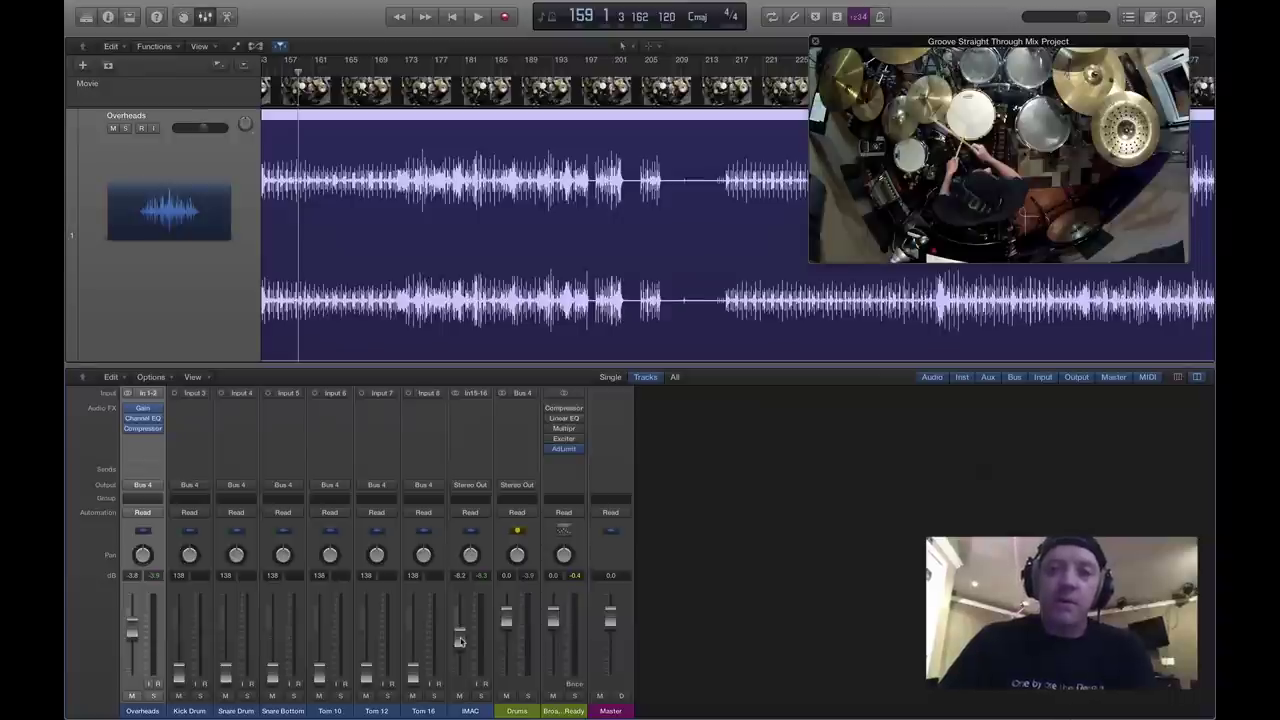
pyautogui.press('space')
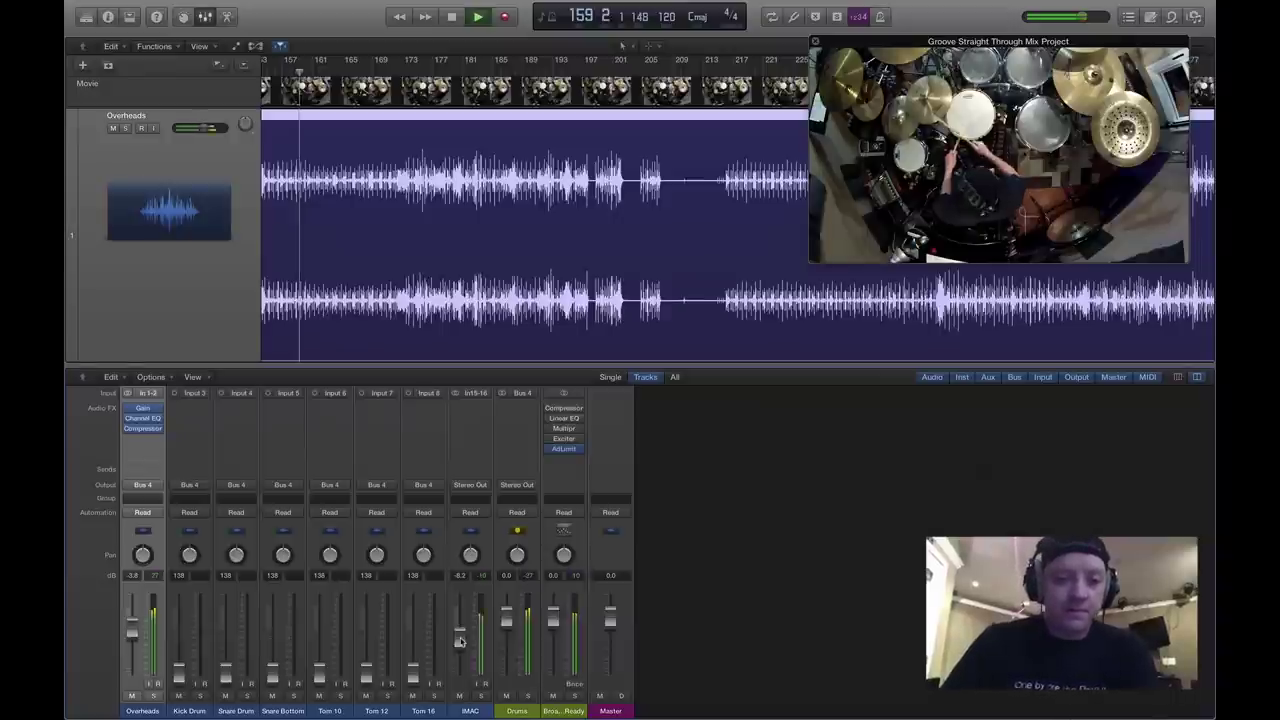
# Solo the Kick Drum channel during playback and set its fader to 0.0 dB.
pyautogui.click(200, 696)
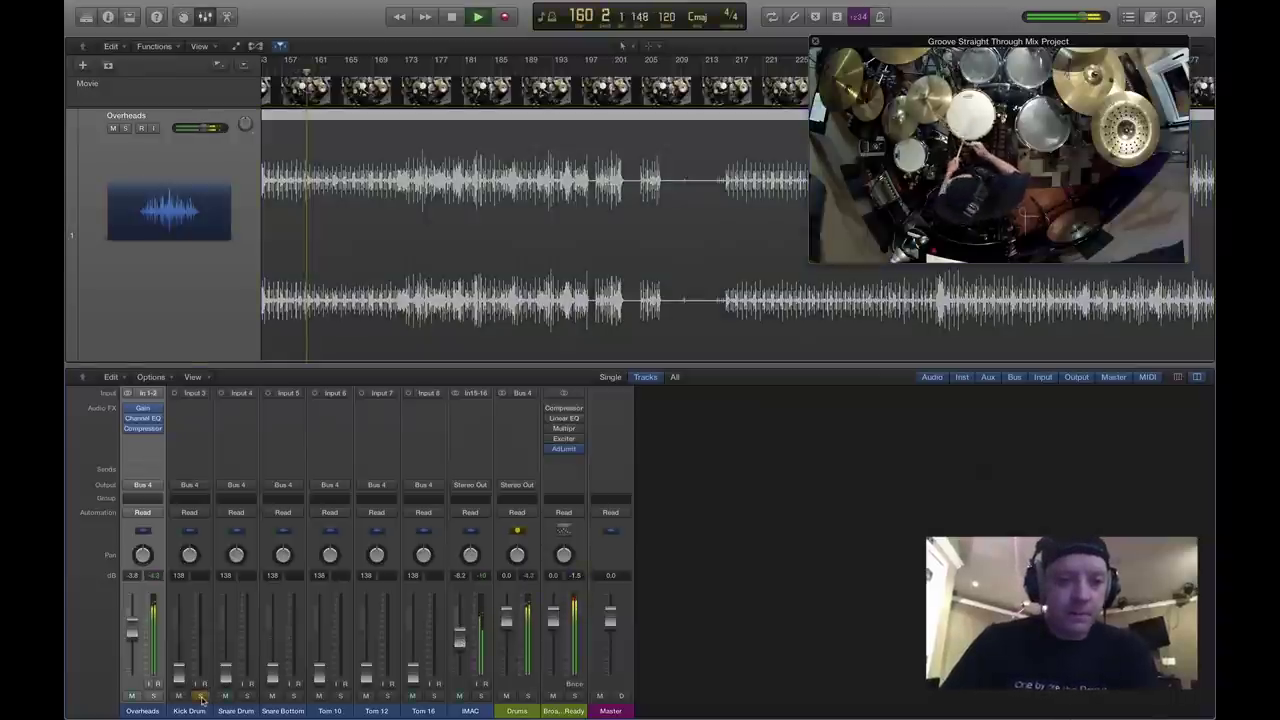
pyautogui.moveTo(179, 676); pyautogui.dragTo(179, 625)
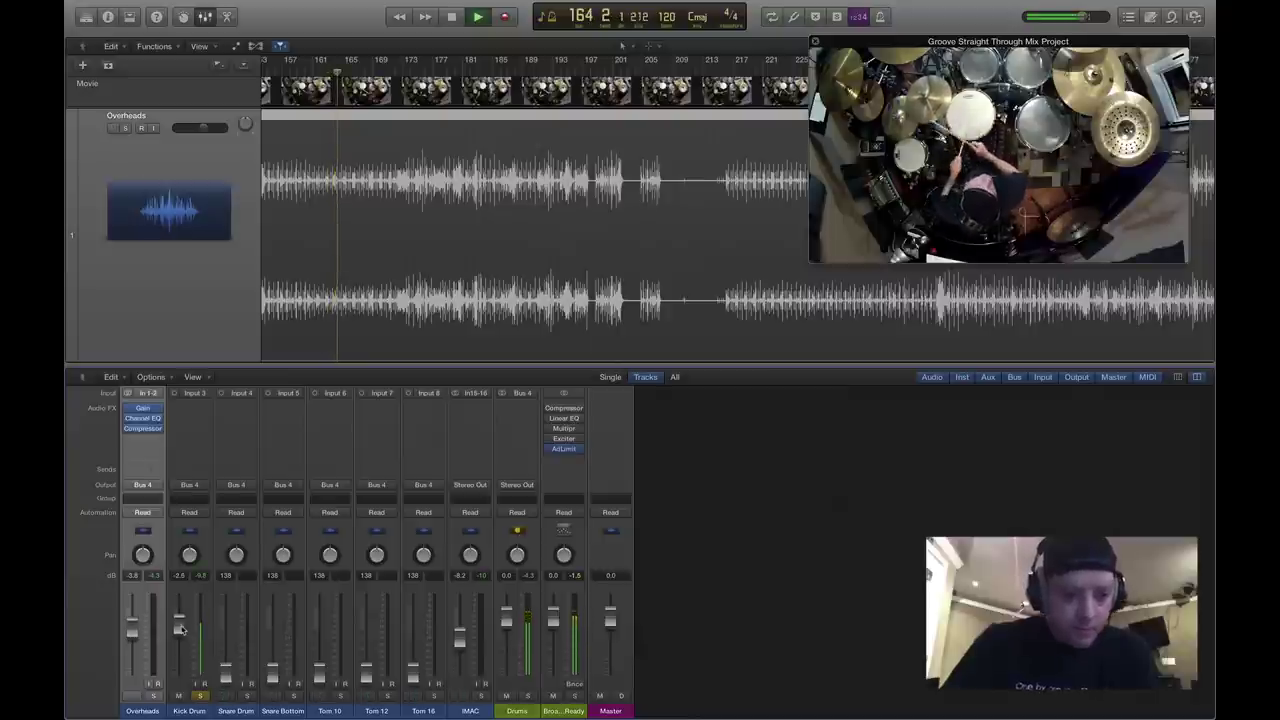
pyautogui.doubleClick(179, 576)
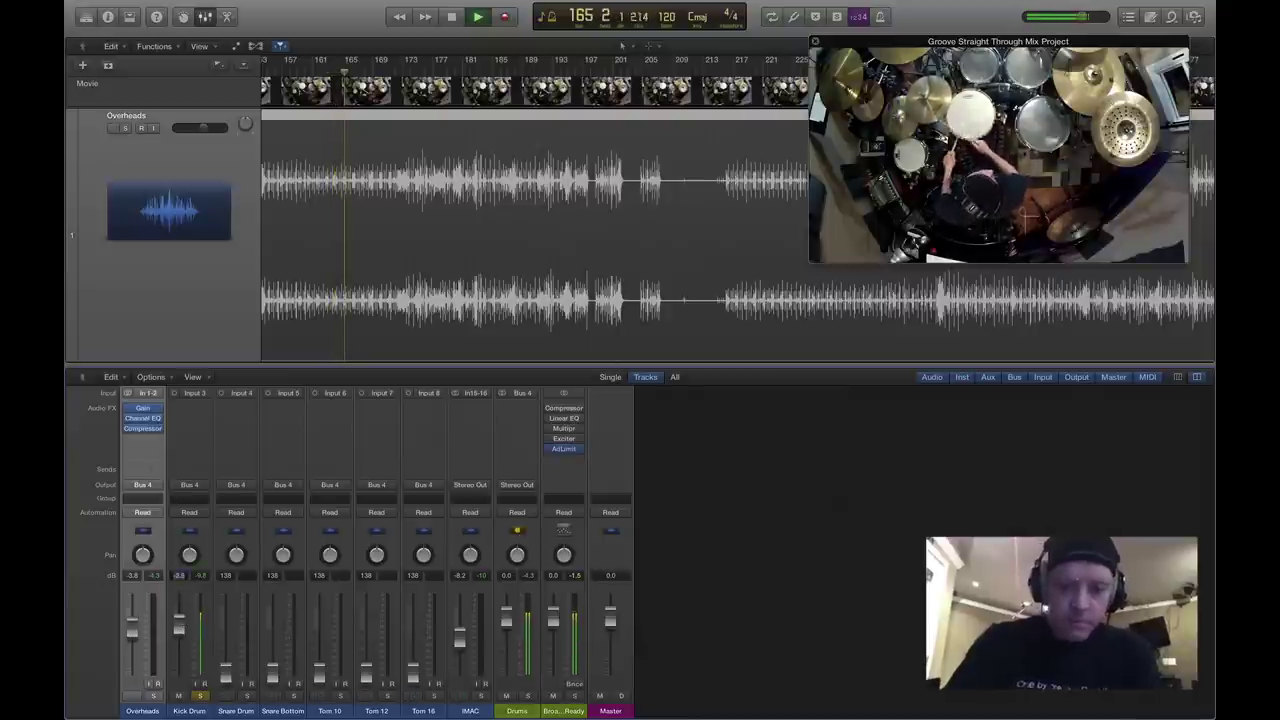
pyautogui.write('0')
pyautogui.press('Return')
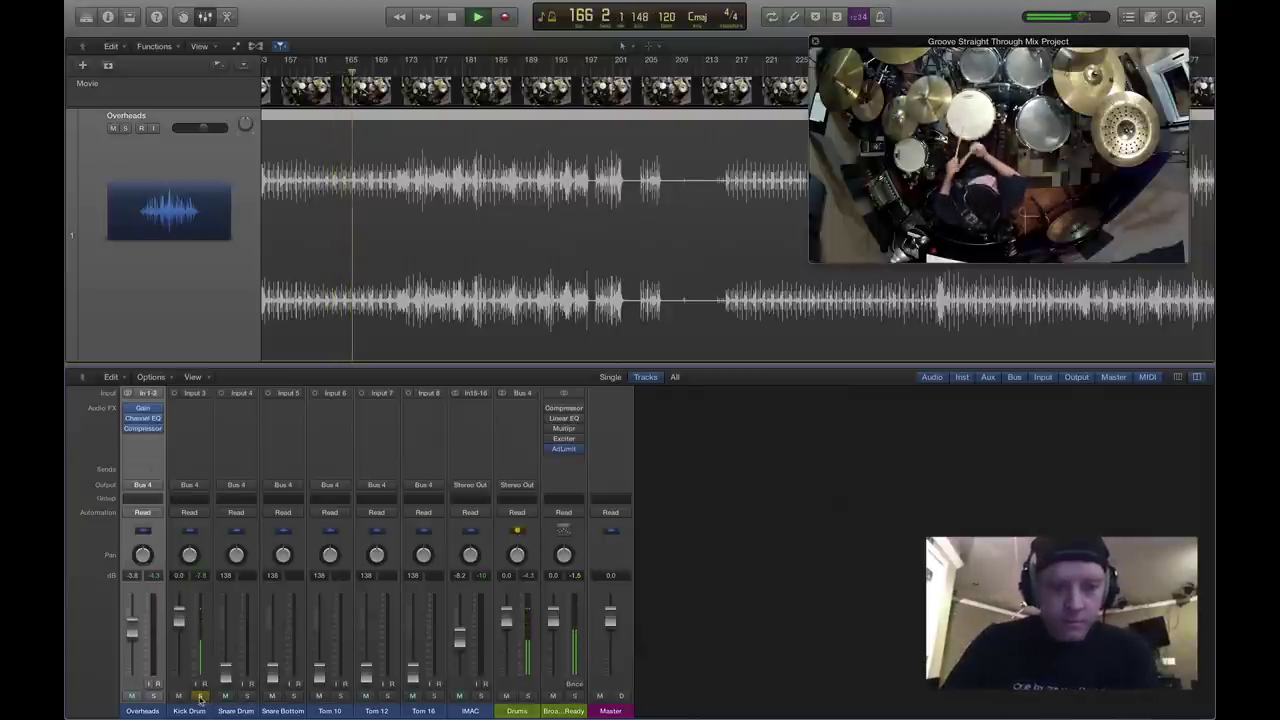
# Compare the kick drum in the full mix against the kick soloed, and stop playback.
pyautogui.click(200, 695)
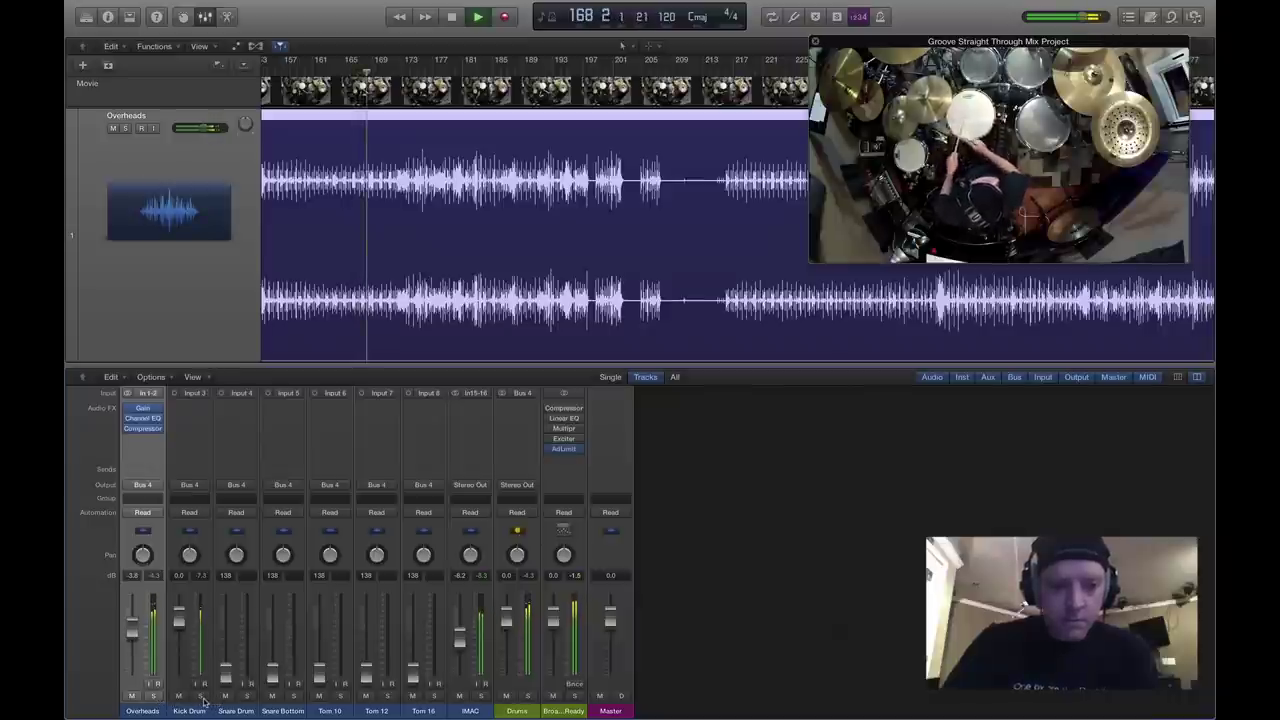
pyautogui.click(200, 695)
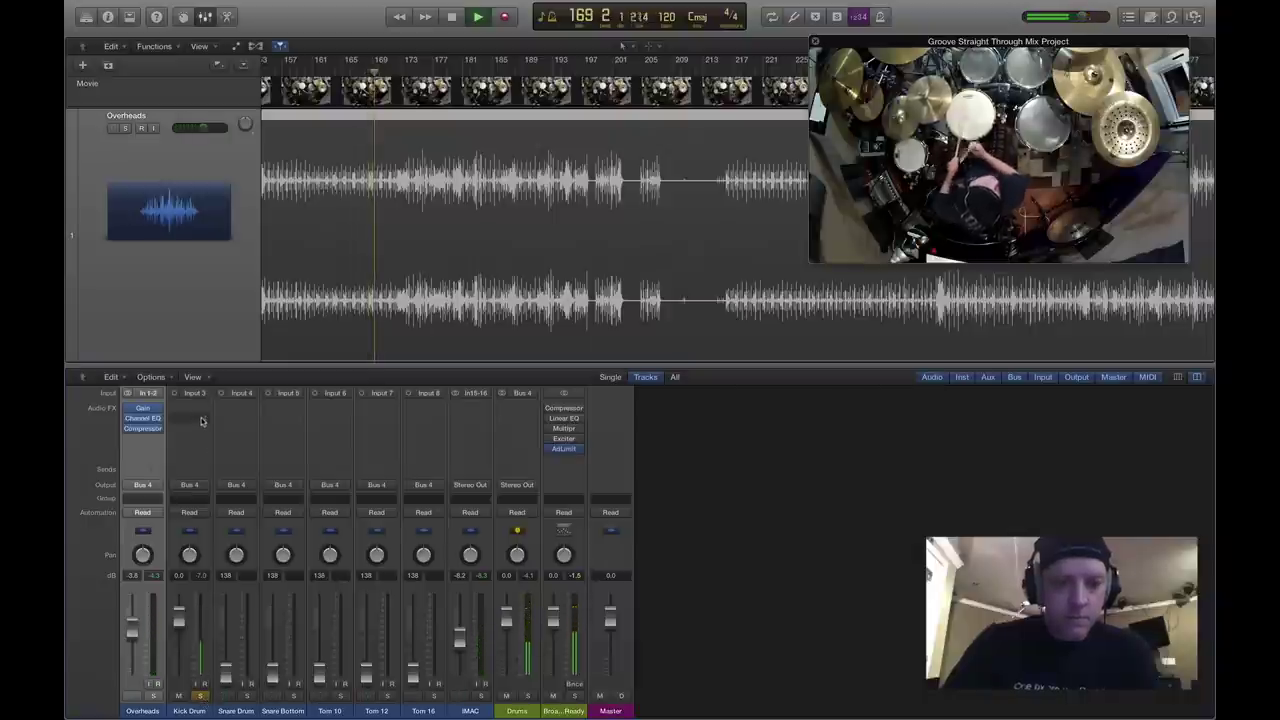
pyautogui.press('space')
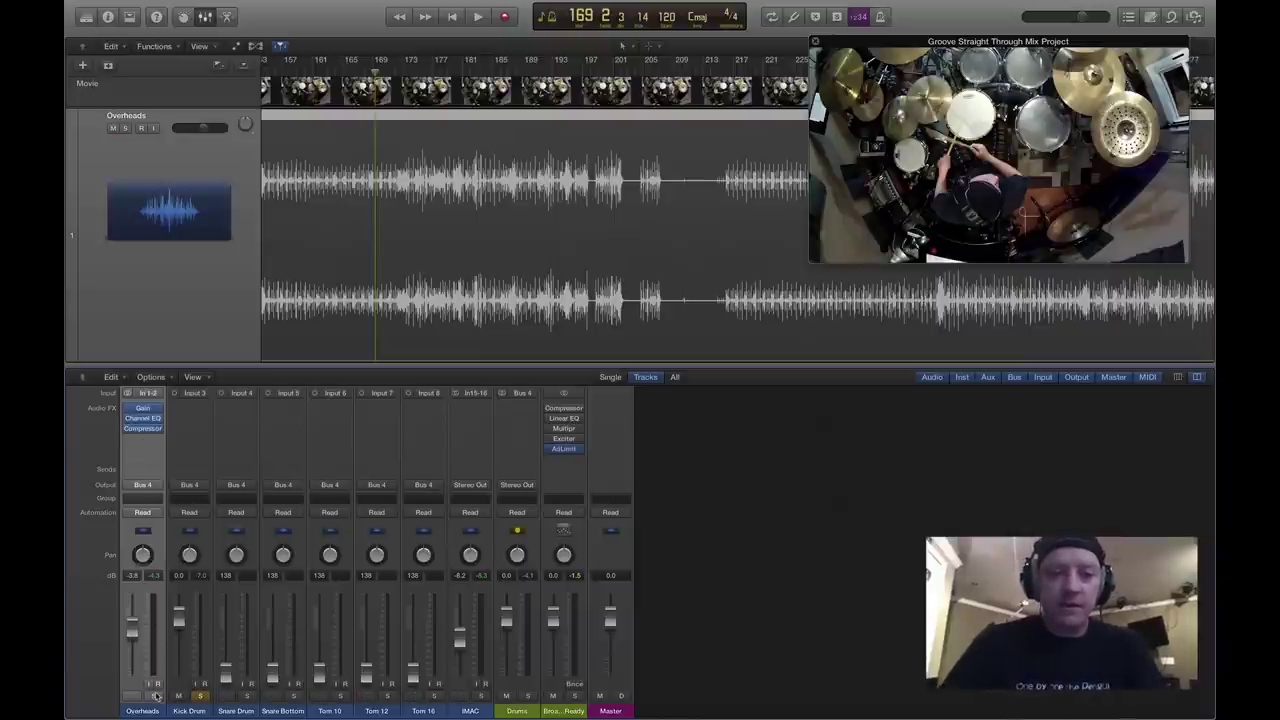
# Insert a mono Gain plug-in in the Kick Drum channel's first effect slot.
pyautogui.click(185, 708)
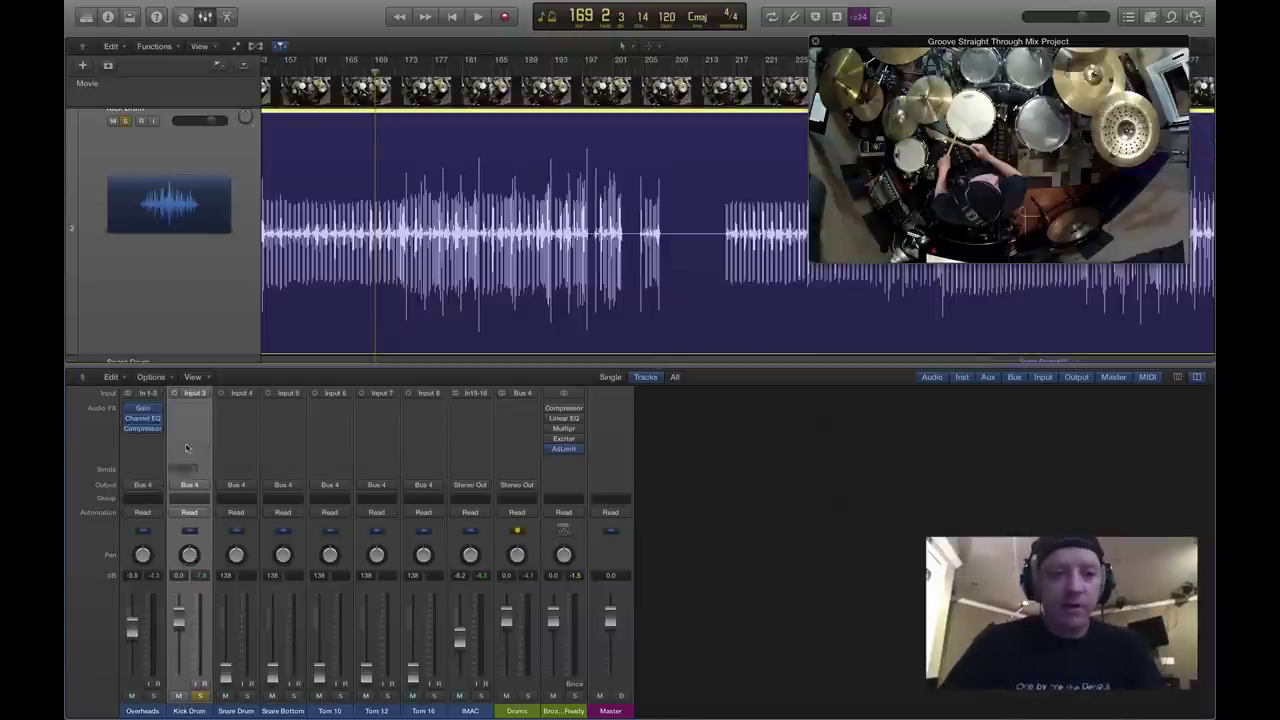
pyautogui.click(194, 408)
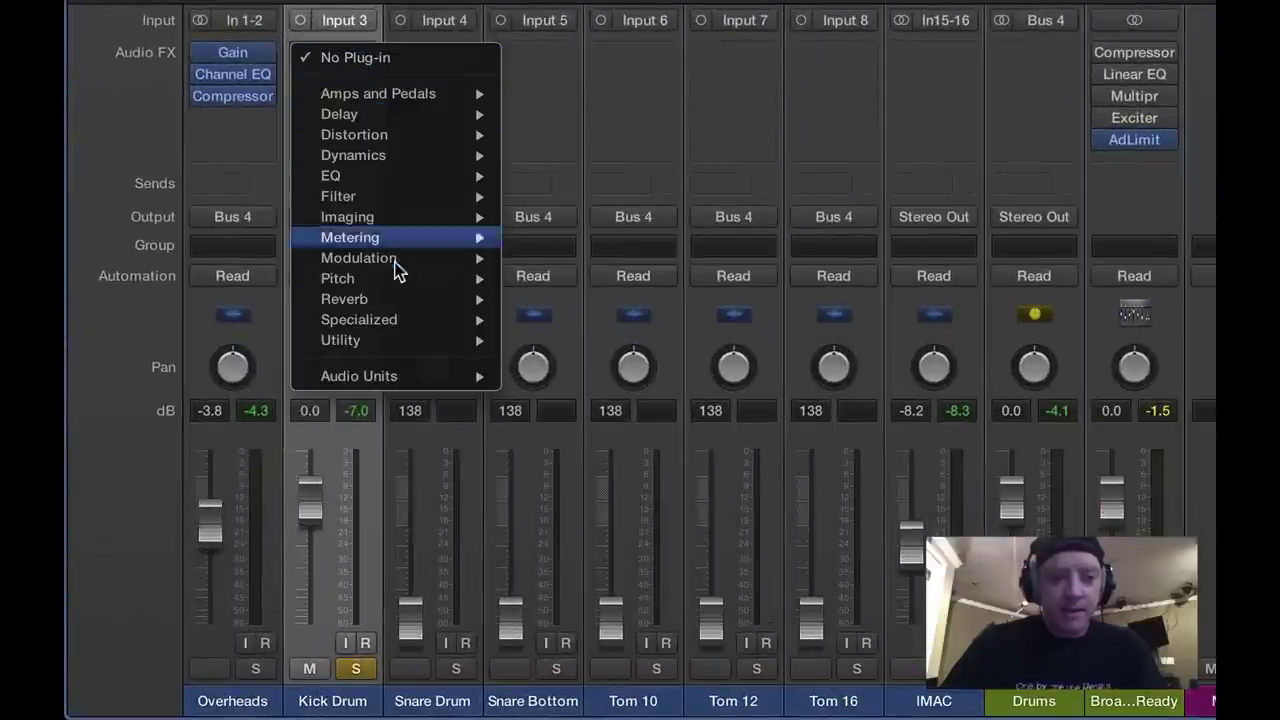
pyautogui.moveTo(392, 341)
pyautogui.moveTo(585, 342)
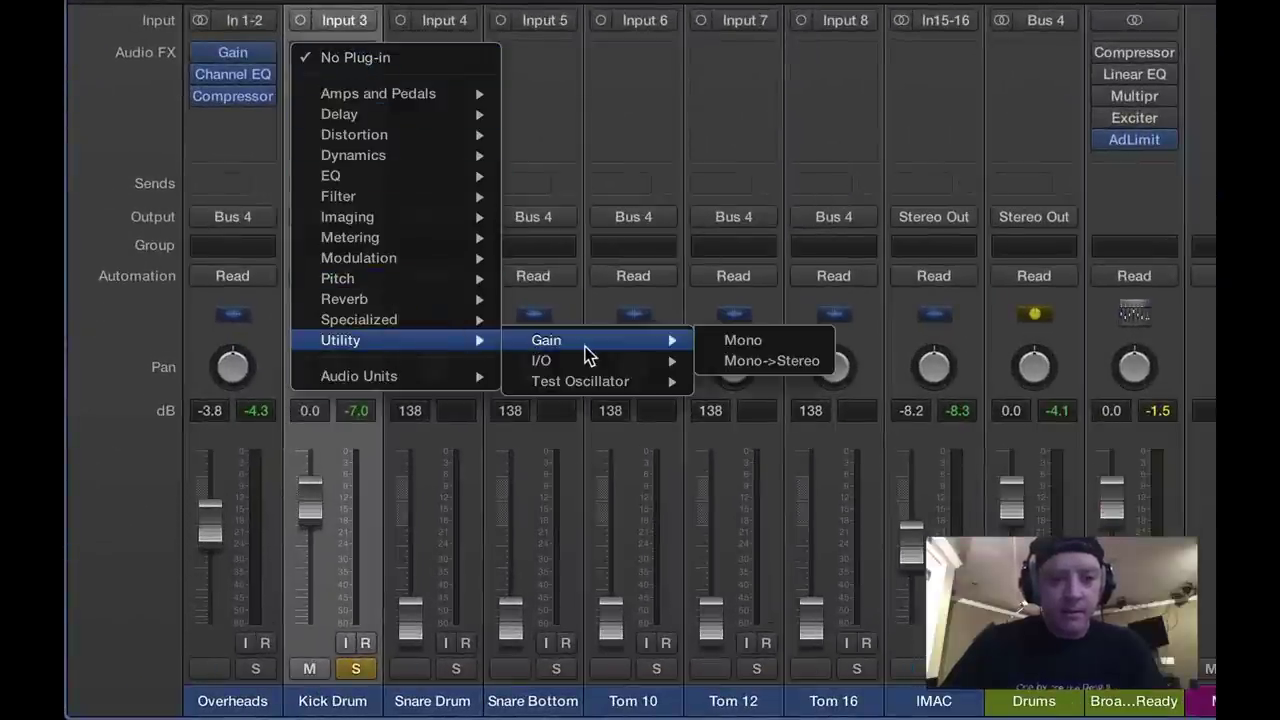
pyautogui.click(757, 340)
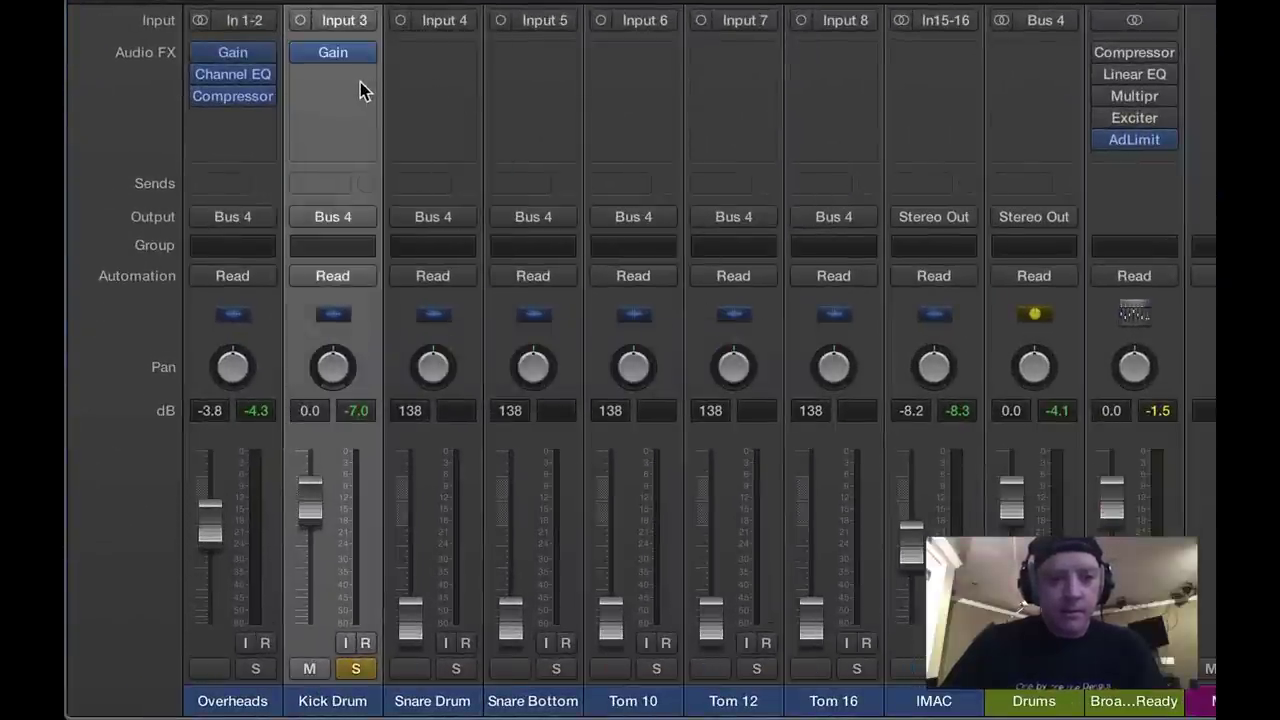
# Add a mono Channel EQ below the Gain on the Kick Drum channel and close its window.
pyautogui.click(360, 74)
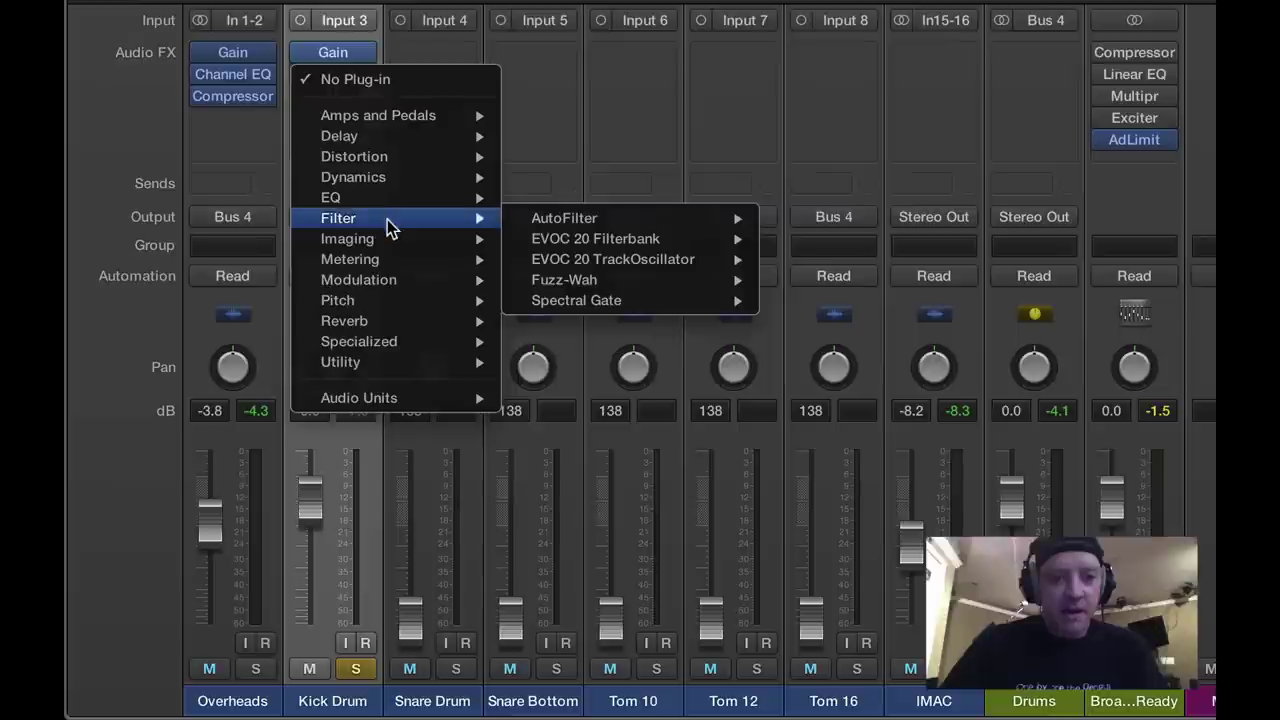
pyautogui.moveTo(392, 183)
pyautogui.moveTo(563, 198)
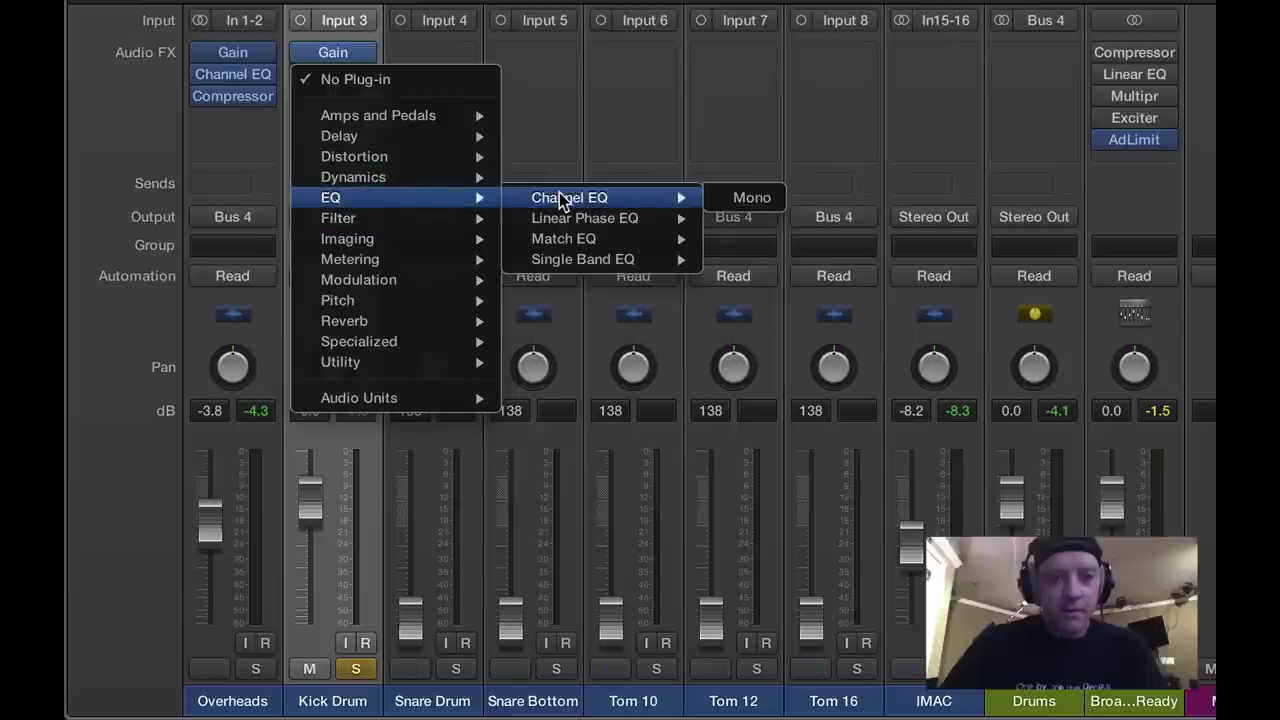
pyautogui.click(740, 203)
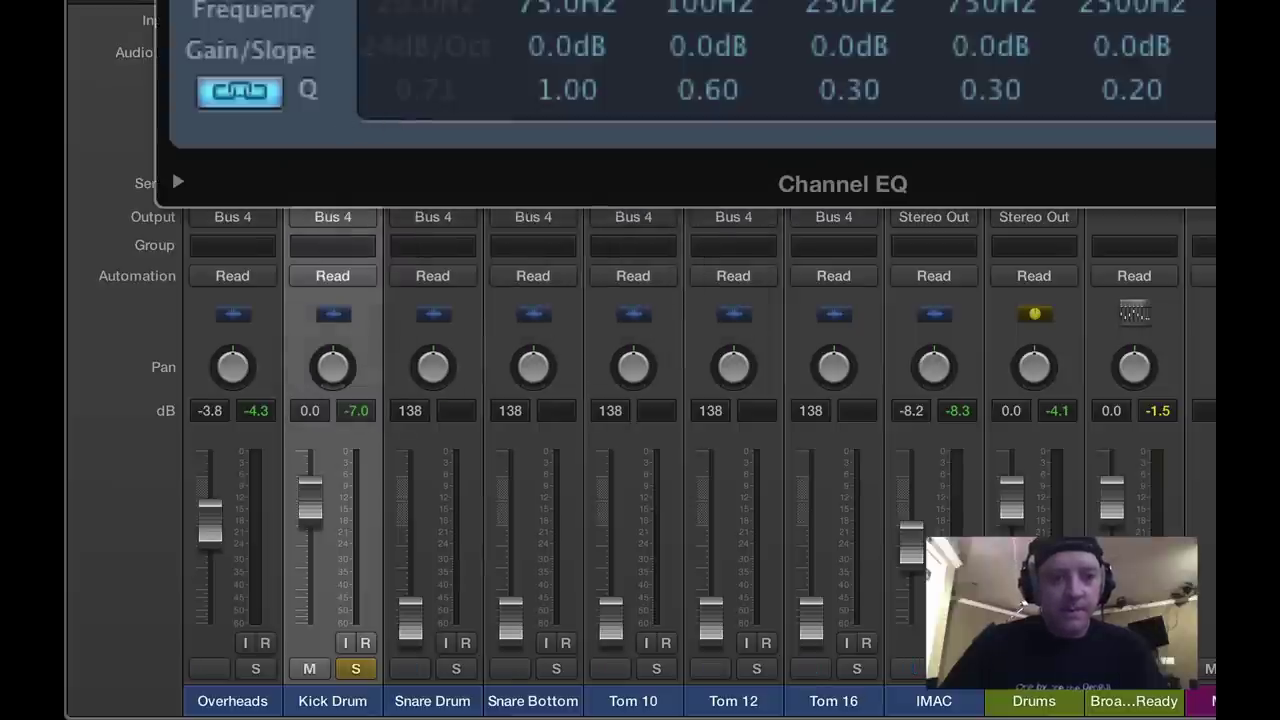
pyautogui.press('super+w')
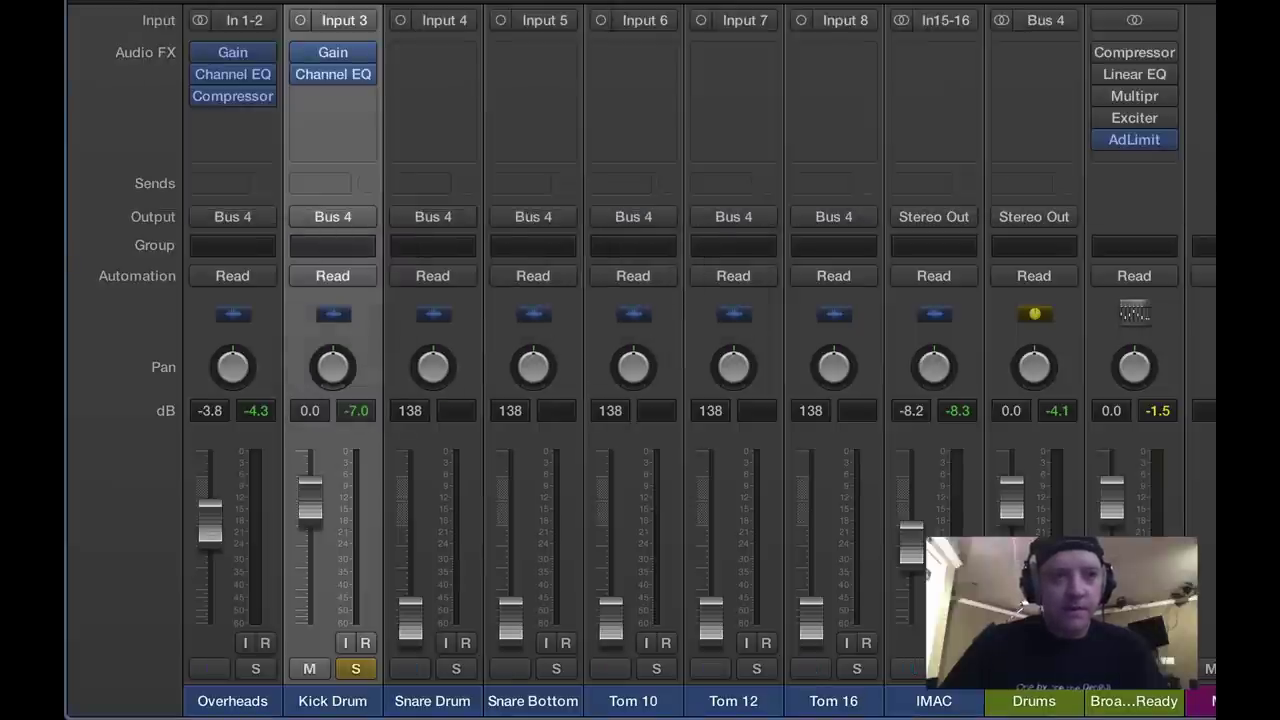
# Add a mono Compressor below the Channel EQ on the Kick Drum channel and close its window.
pyautogui.moveTo(365, 72)
pyautogui.click(364, 97)
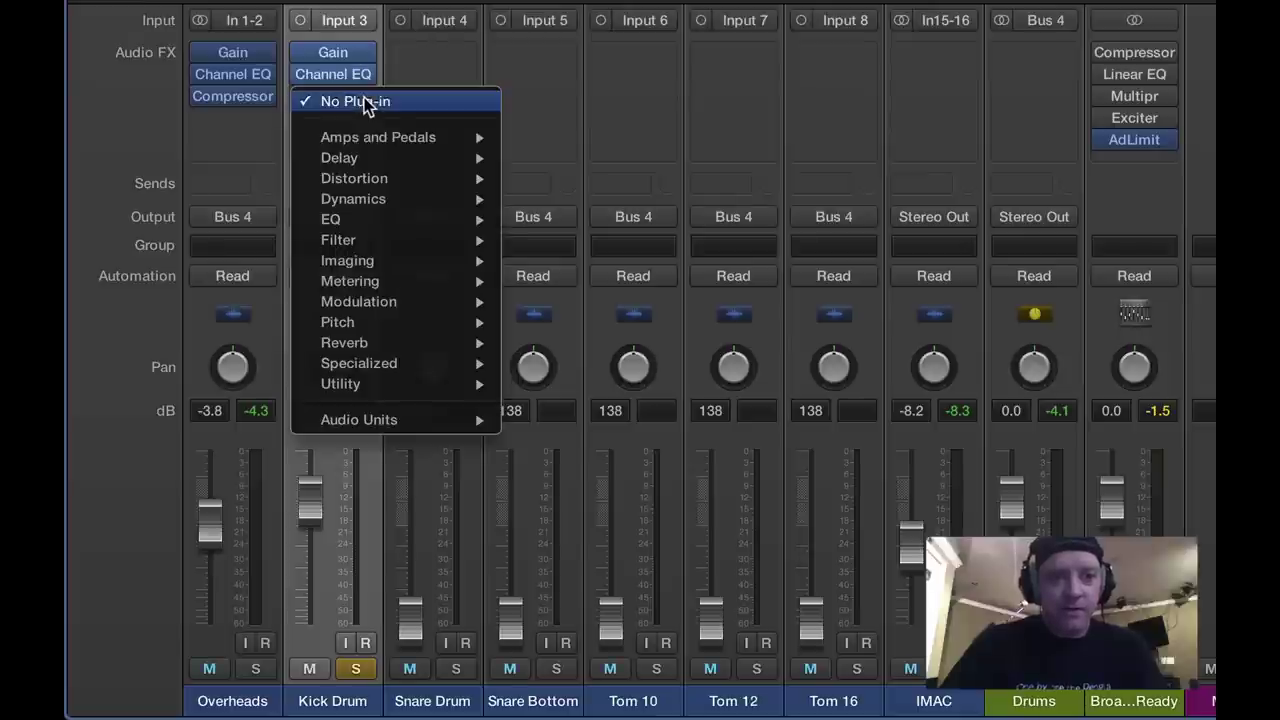
pyautogui.moveTo(417, 197)
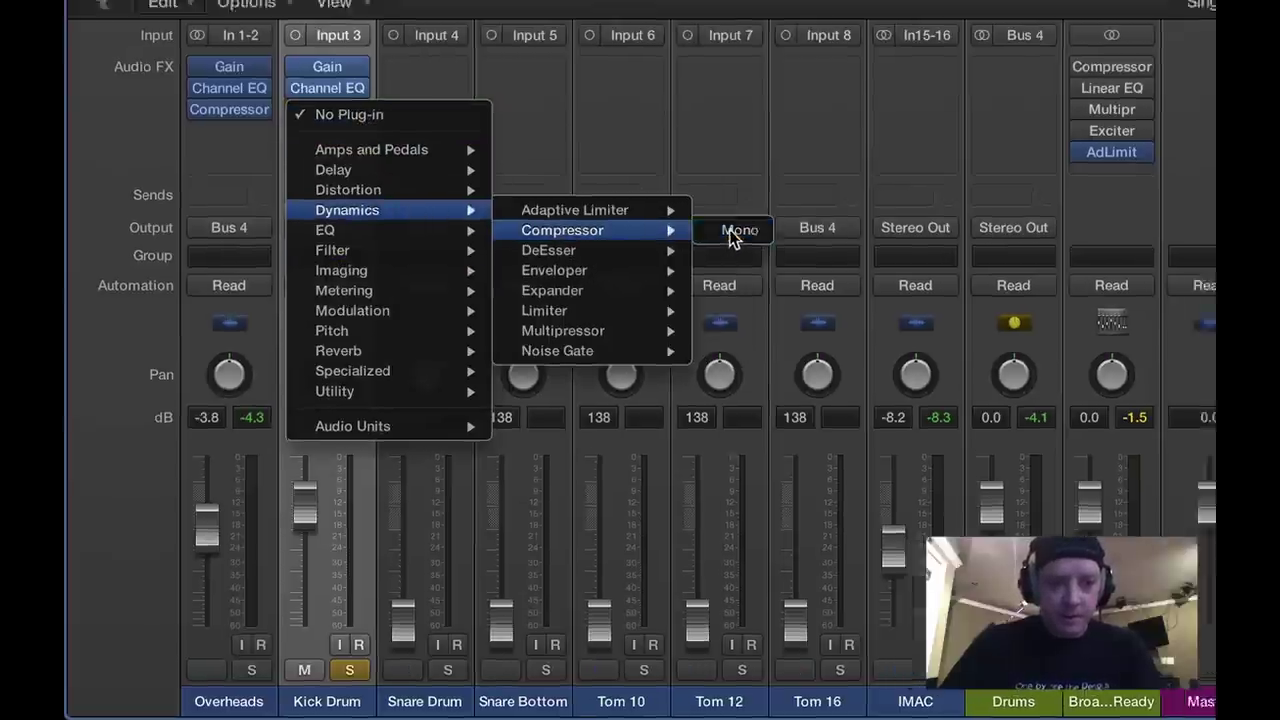
pyautogui.click(745, 222)
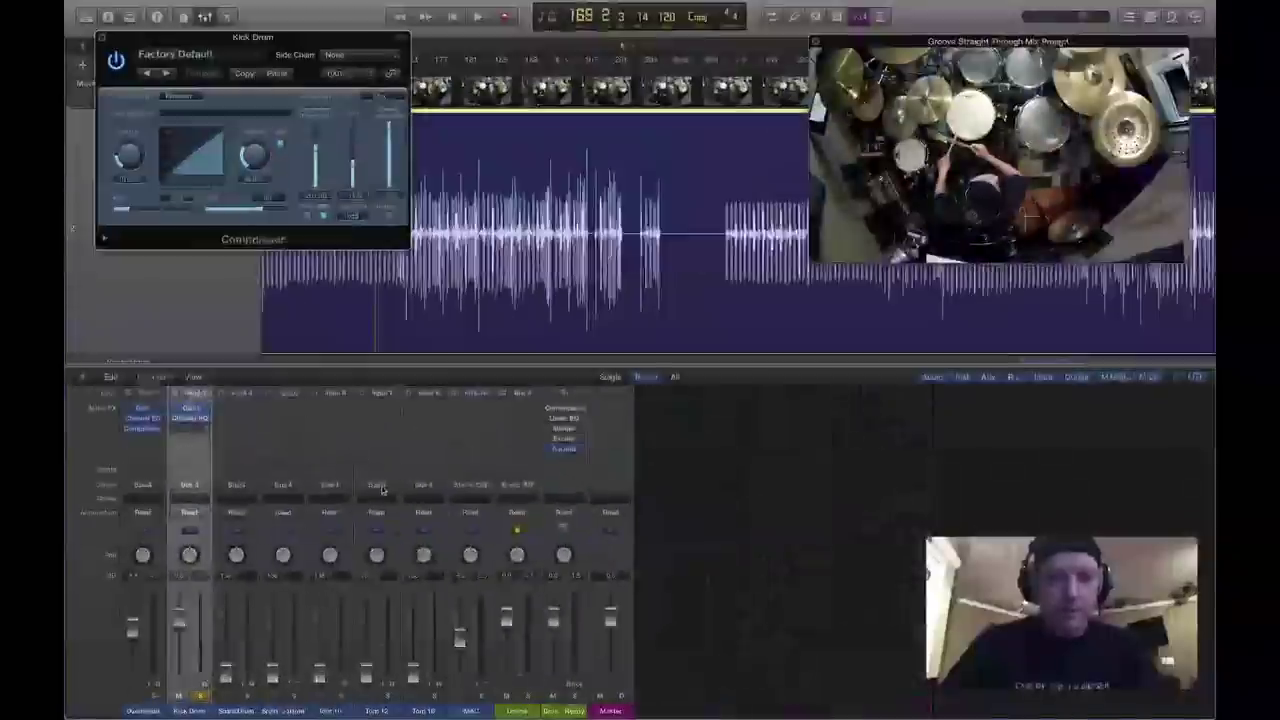
pyautogui.click(101, 38)
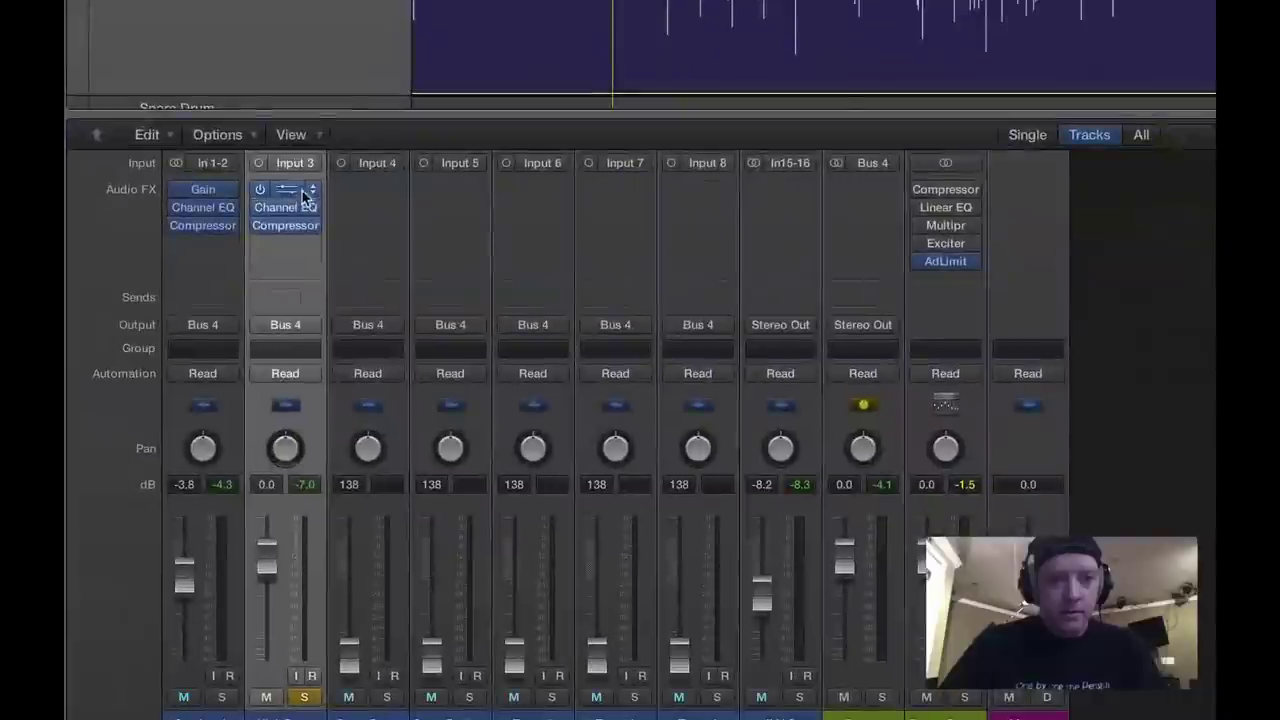
# Copy the Kick Drum's Gain plug-in to the Snare Drum, Snare Bottom, Tom 10, Tom 12 and Tom 16 channels.
pyautogui.moveTo(192, 408); pyautogui.dragTo(216, 411)
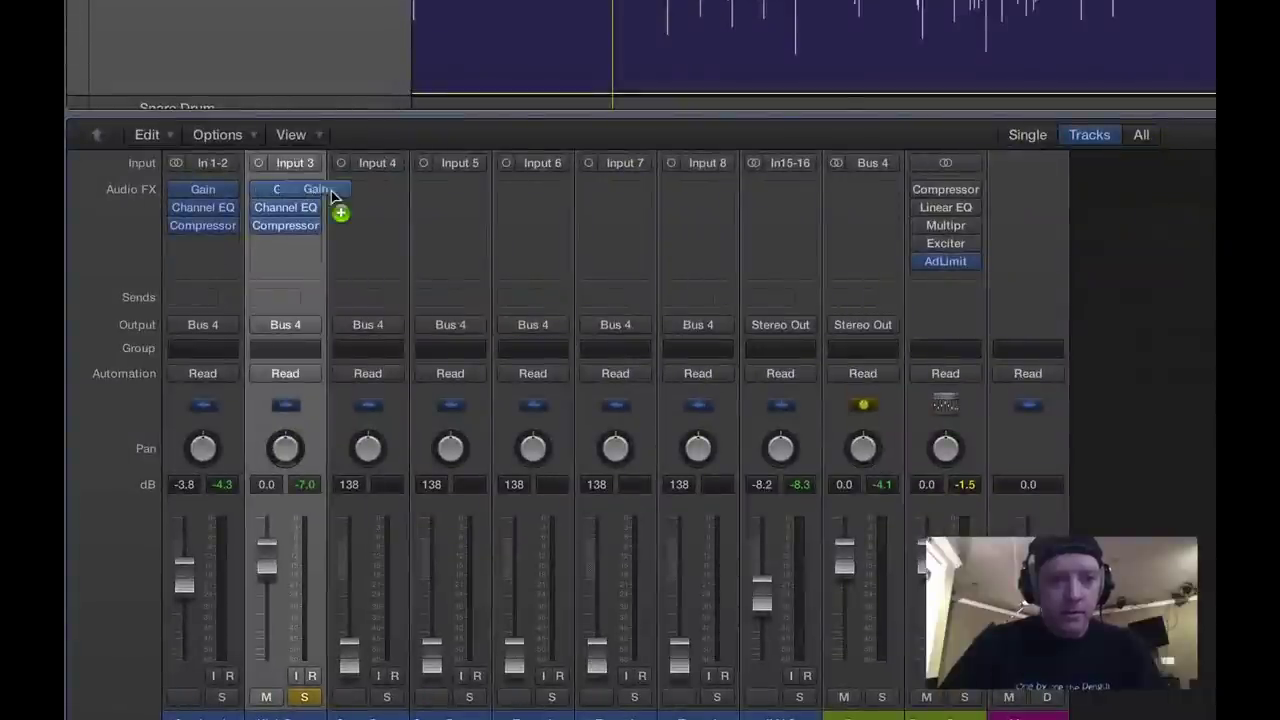
pyautogui.moveTo(333, 195); pyautogui.dragTo(698, 193)
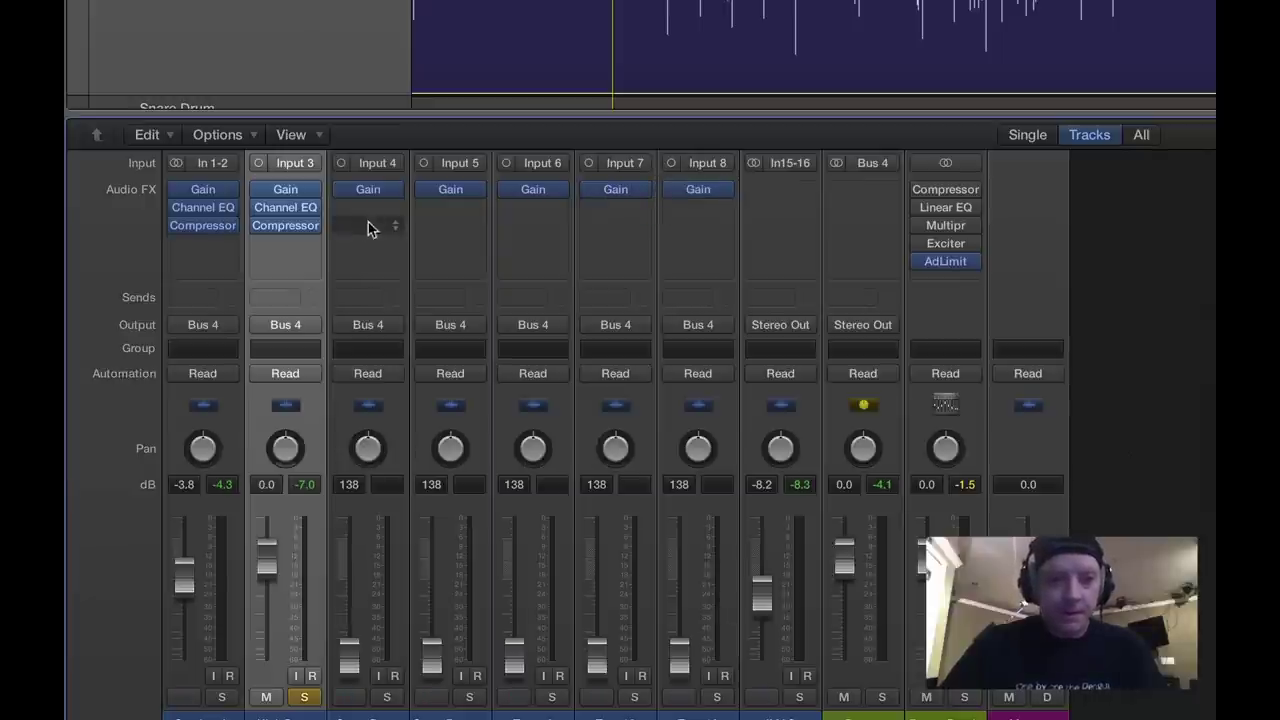
# Copy the Kick Drum's Channel EQ to the Snare Drum channel and clear the plug-ins below Gain on Snare Bottom.
pyautogui.click(270, 217)
pyautogui.click(270, 217)
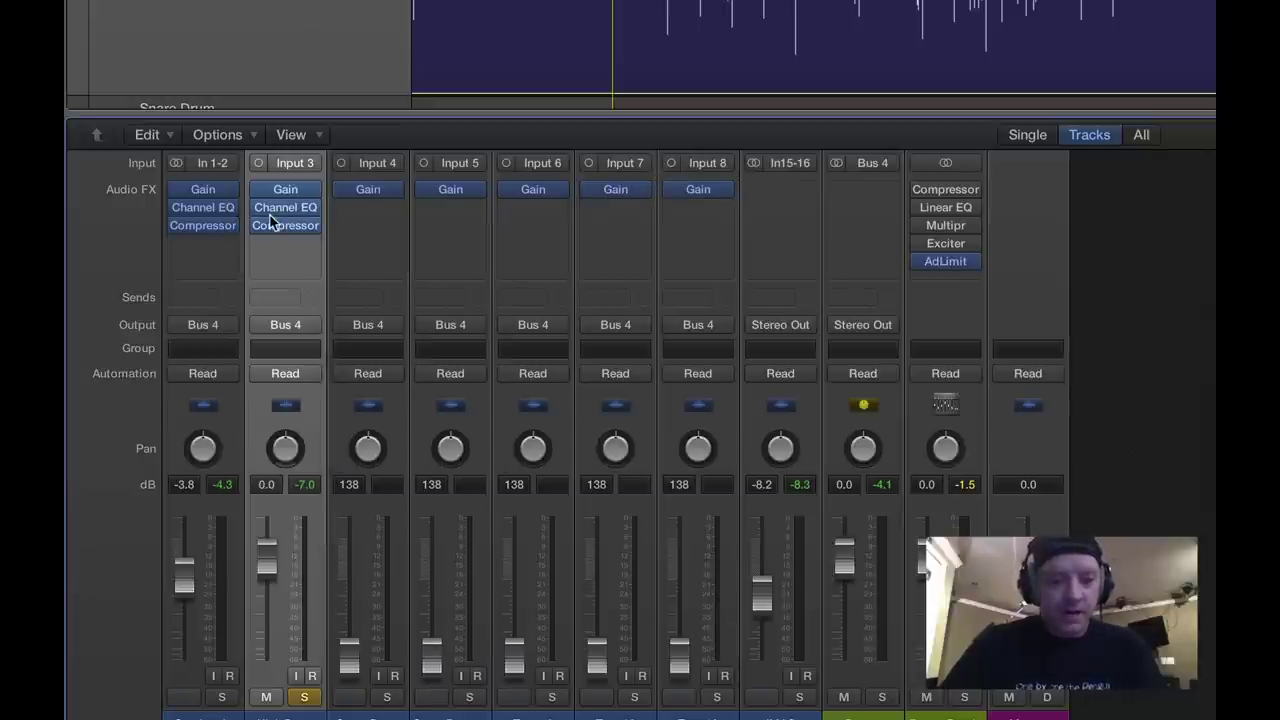
pyautogui.moveTo(277, 211); pyautogui.dragTo(460, 208)
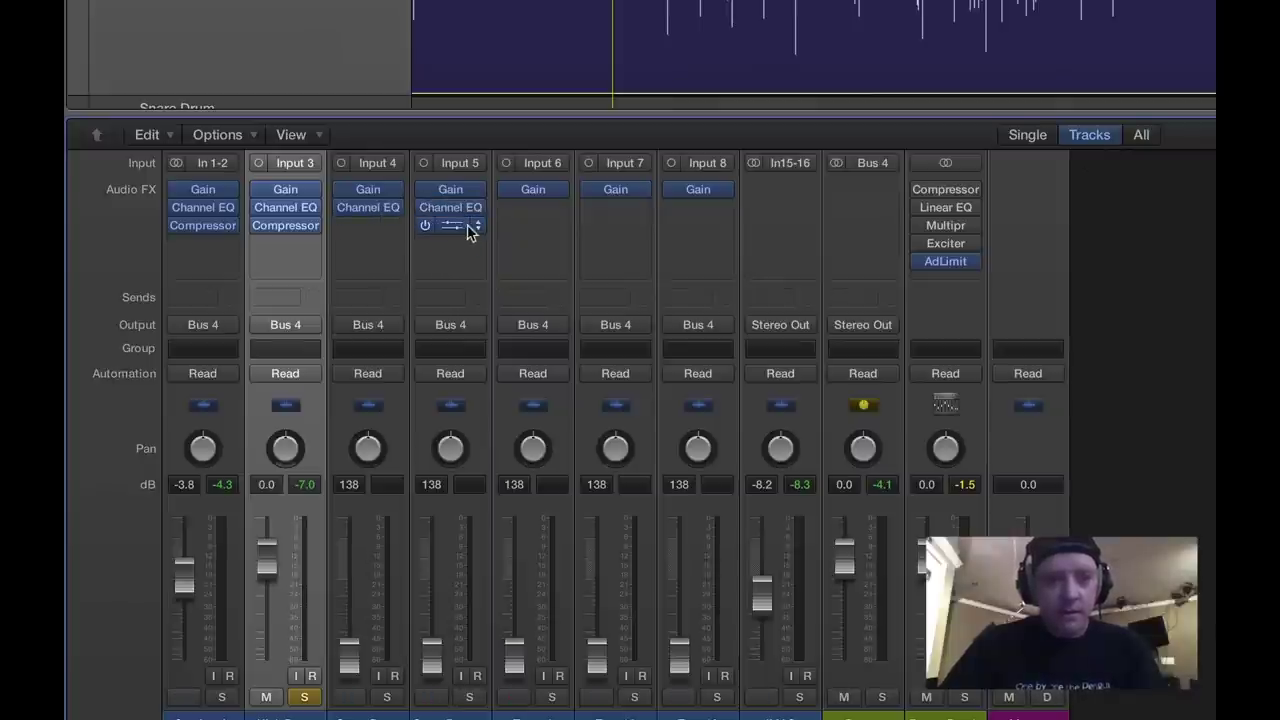
pyautogui.click(478, 228)
pyautogui.click(480, 262)
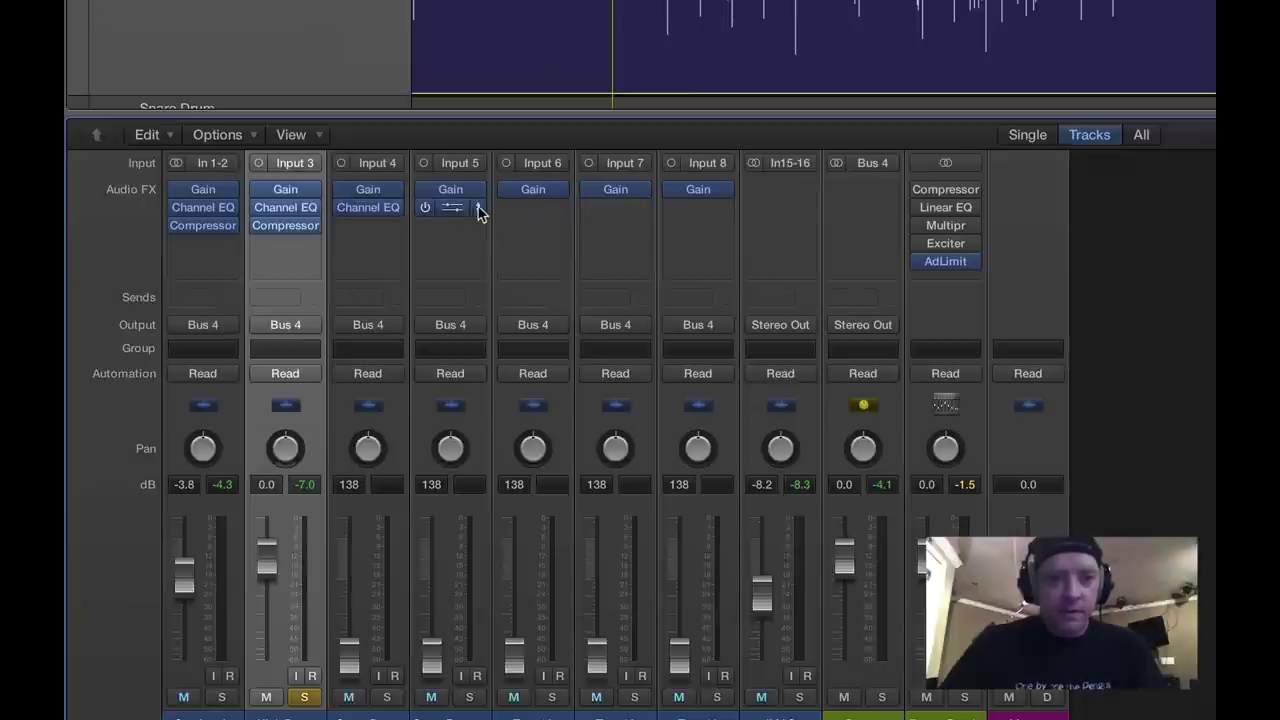
pyautogui.click(478, 212)
pyautogui.click(484, 244)
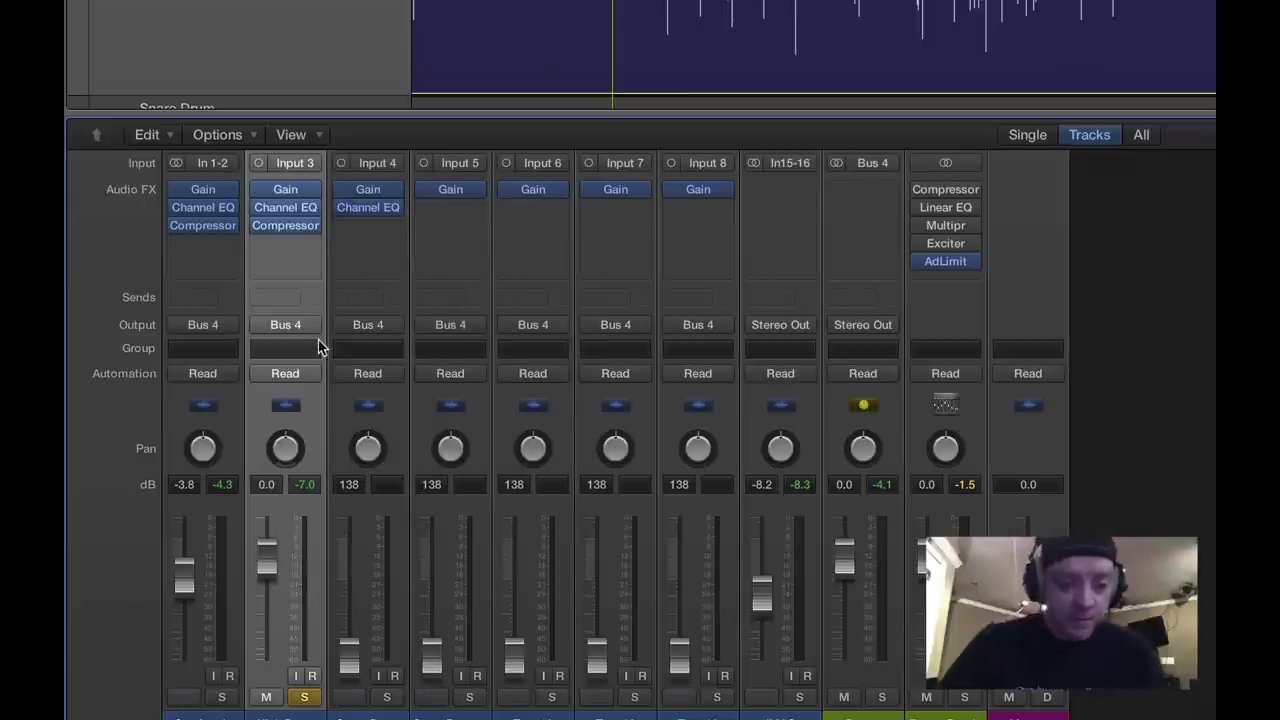
# Play the soloed kick, open the Kick Drum's Channel EQ and turn on its Analyzer.
pyautogui.press('space')
pyautogui.moveTo(288, 195)
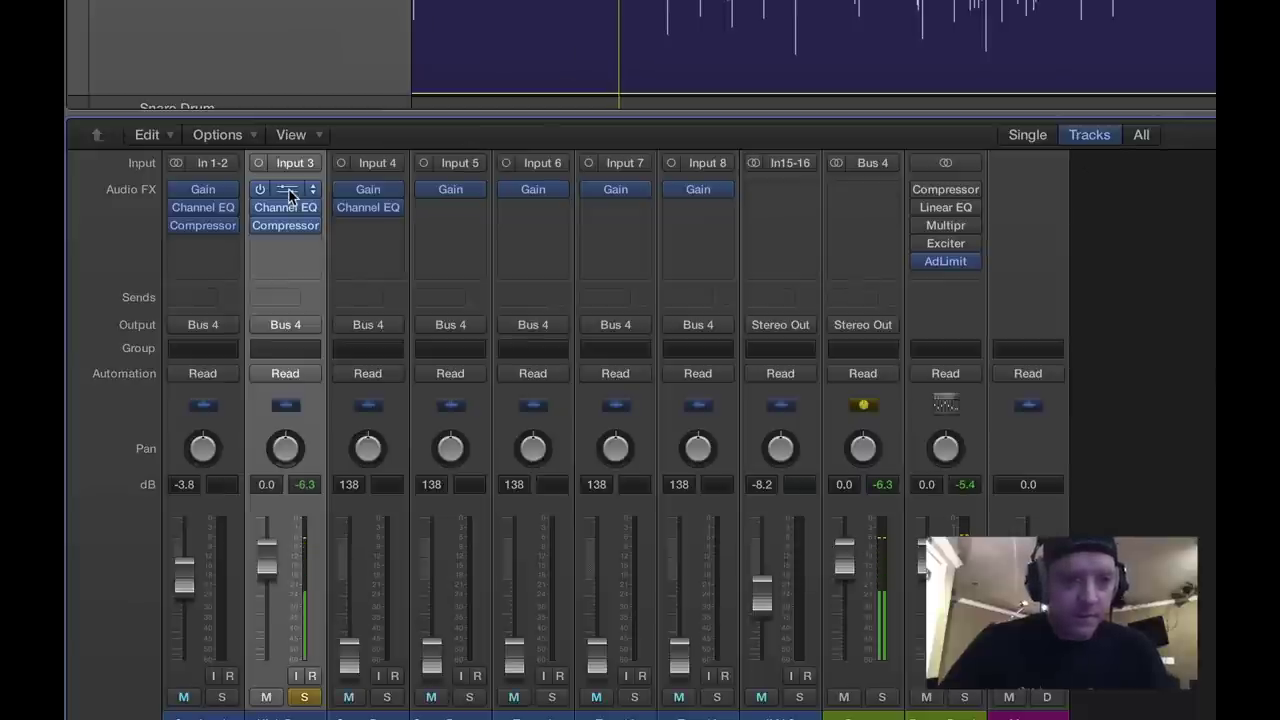
pyautogui.click(287, 207)
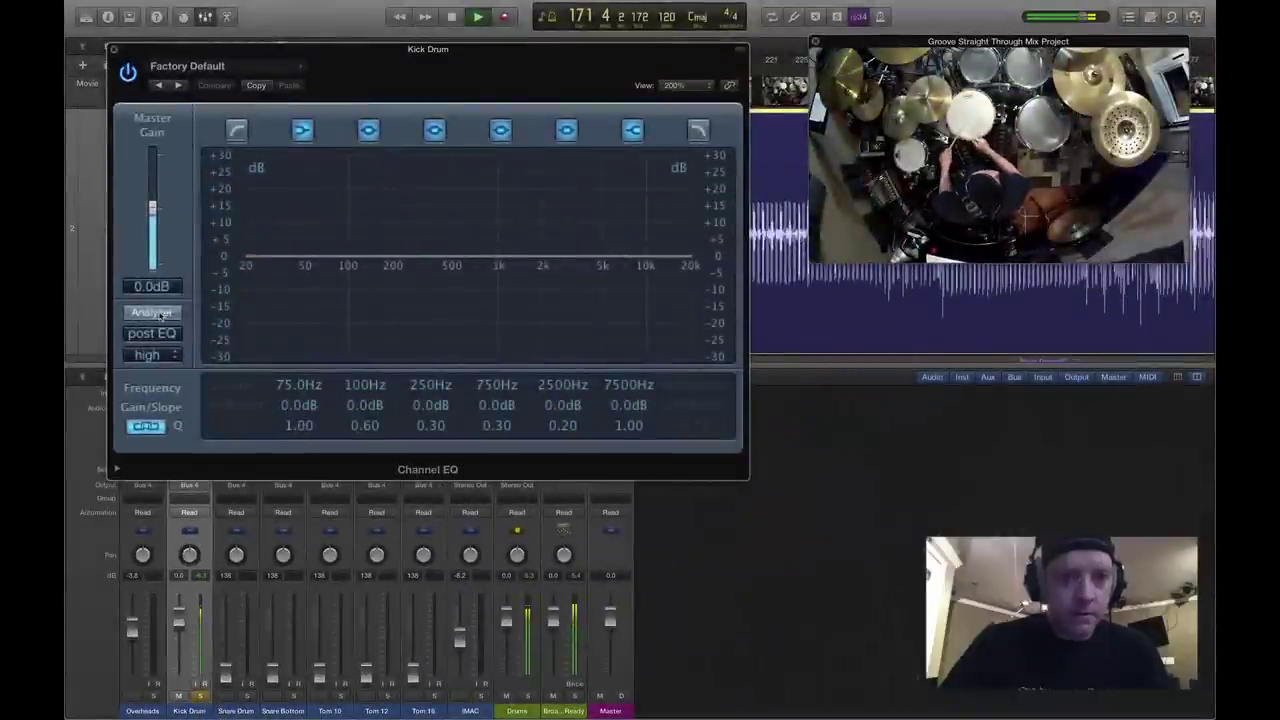
pyautogui.click(152, 313)
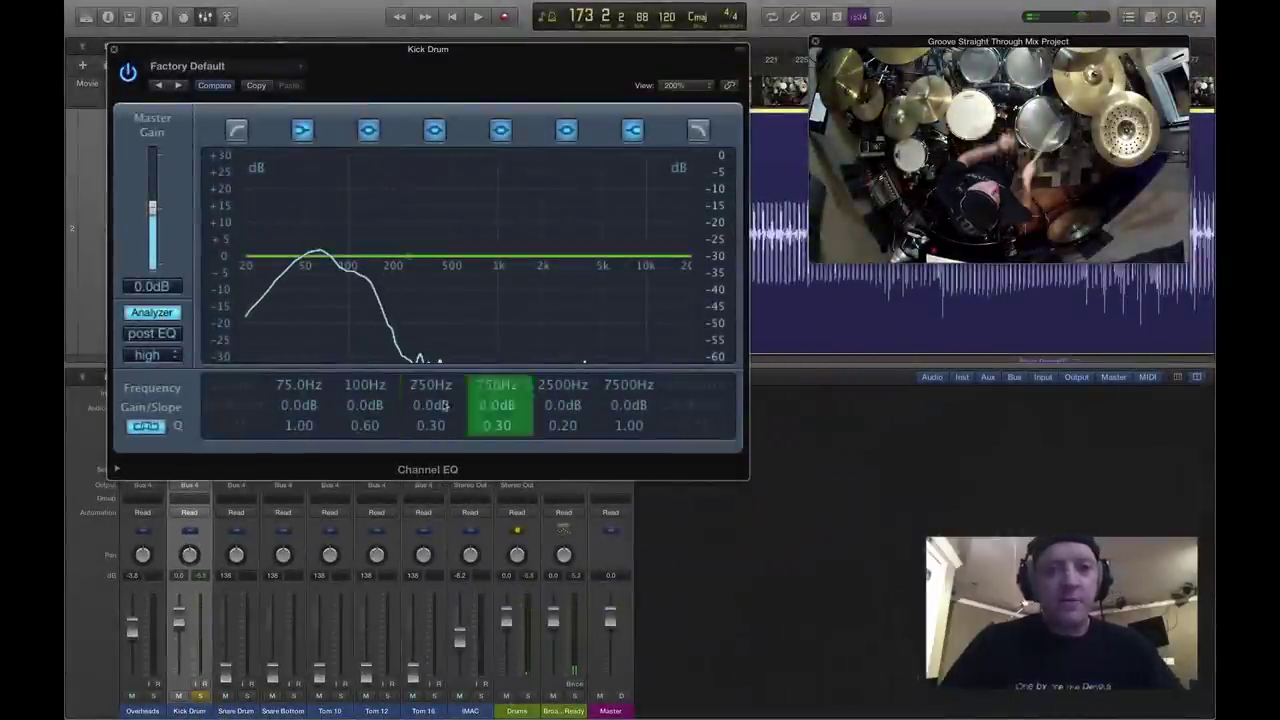
# Try a -11.5 dB cut at 445 Hz with Q 0.11 and +0.5 dB at 750 Hz on the kick, and audition it.
pyautogui.moveTo(431, 405); pyautogui.dragTo(414, 337)
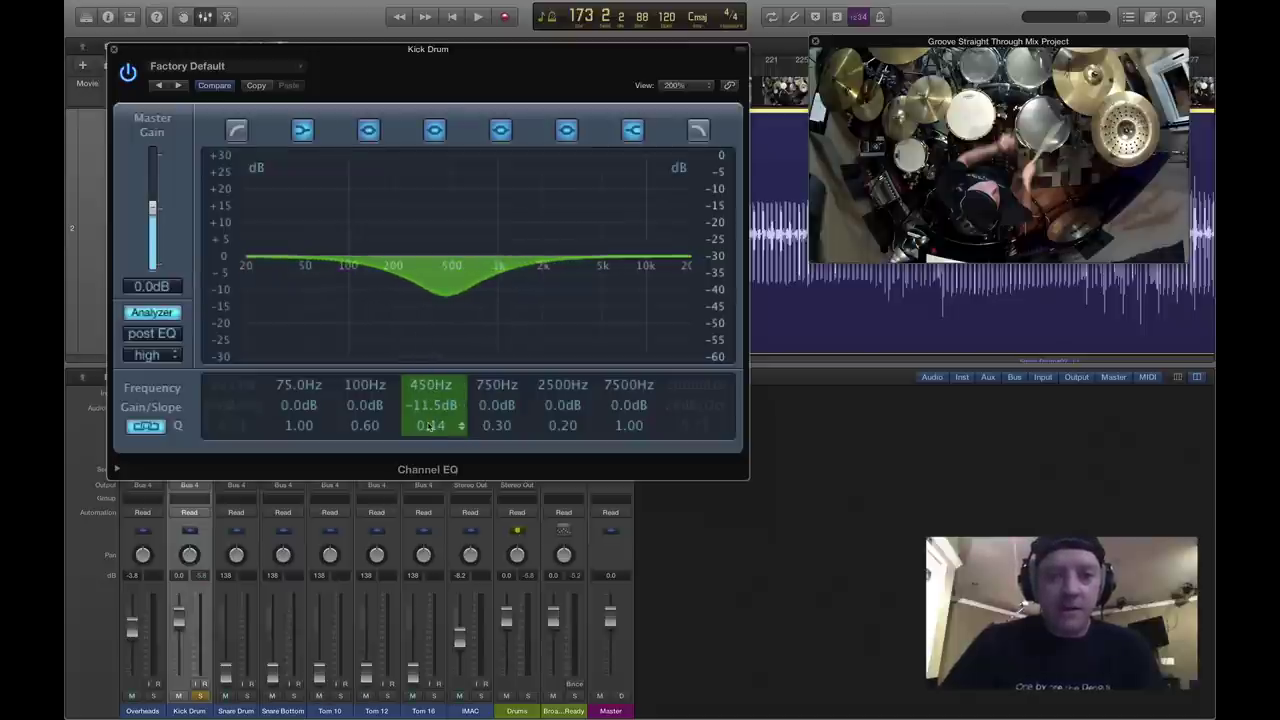
pyautogui.moveTo(430, 426); pyautogui.dragTo(431, 391)
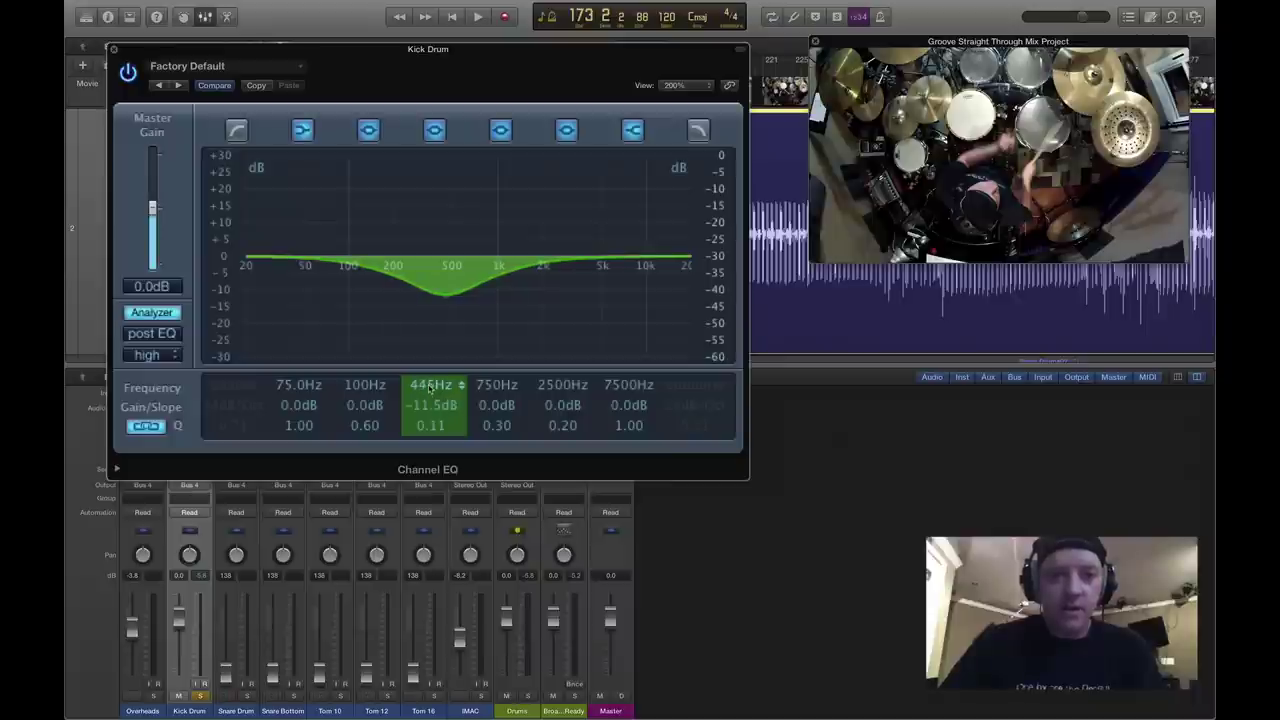
pyautogui.moveTo(512, 409); pyautogui.dragTo(512, 410)
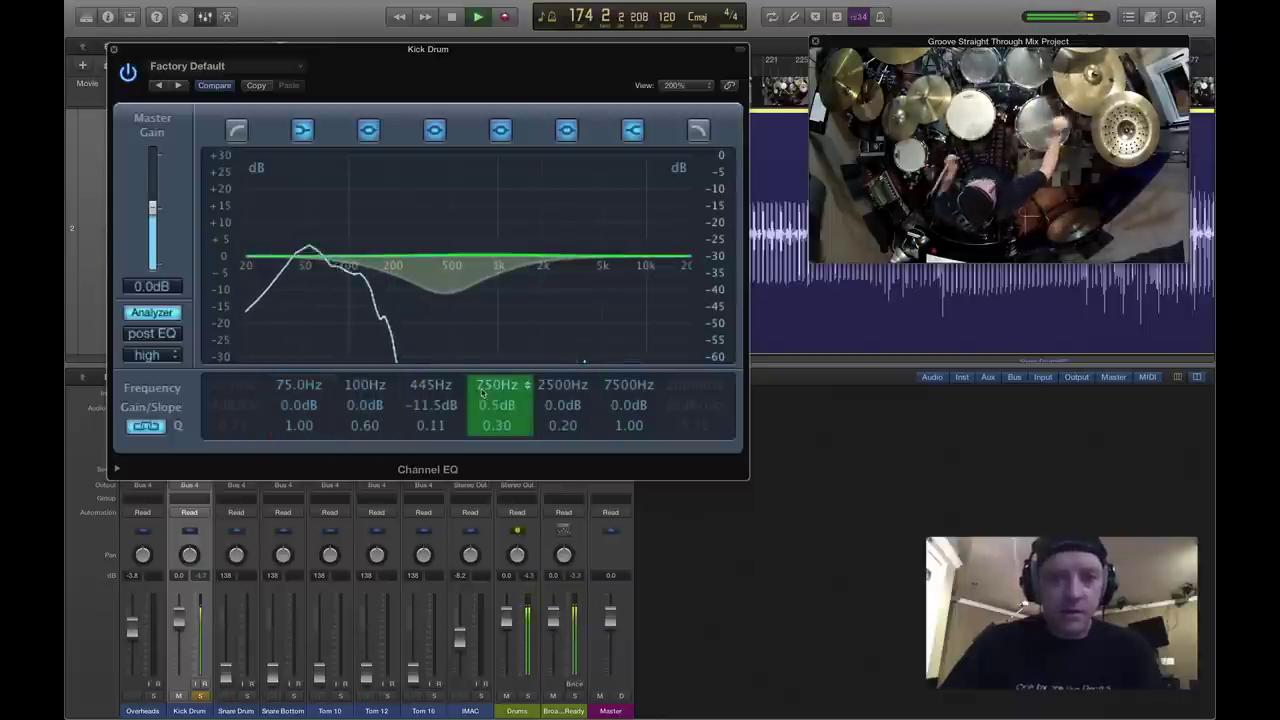
pyautogui.press('space')
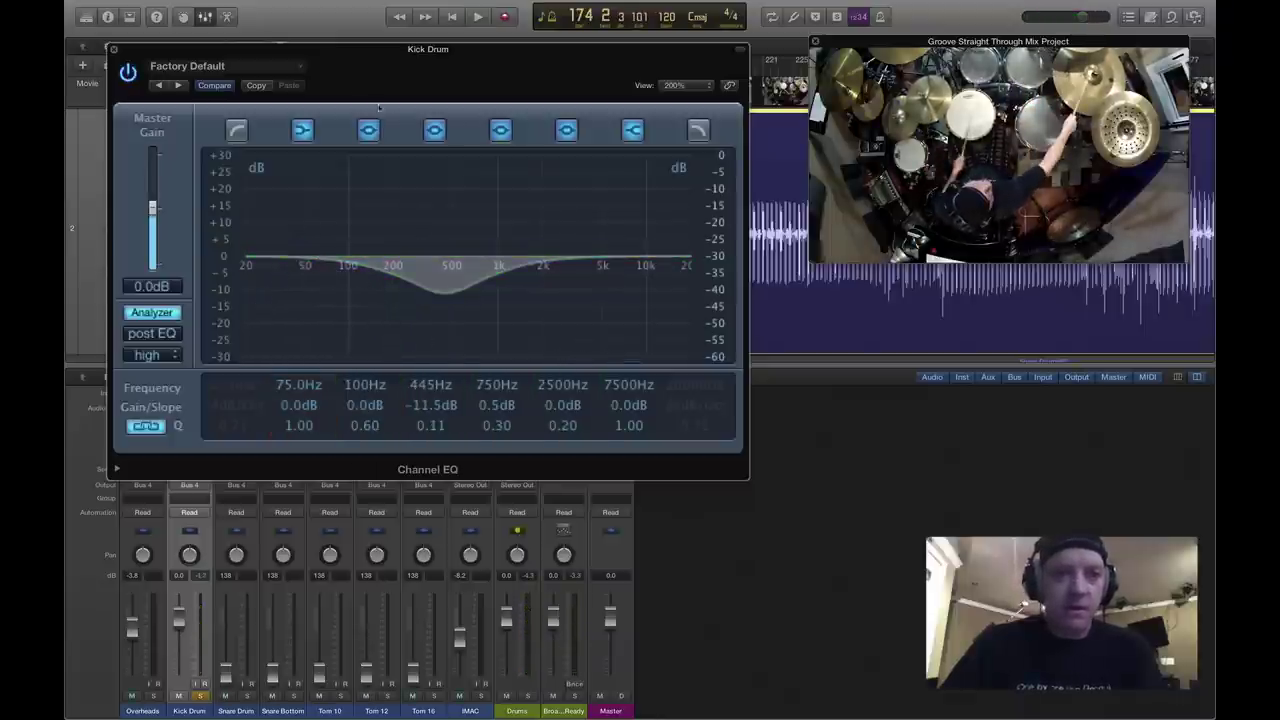
# Reset the Kick Drum's Channel EQ to its default settings and resume playback.
pyautogui.click(293, 68)
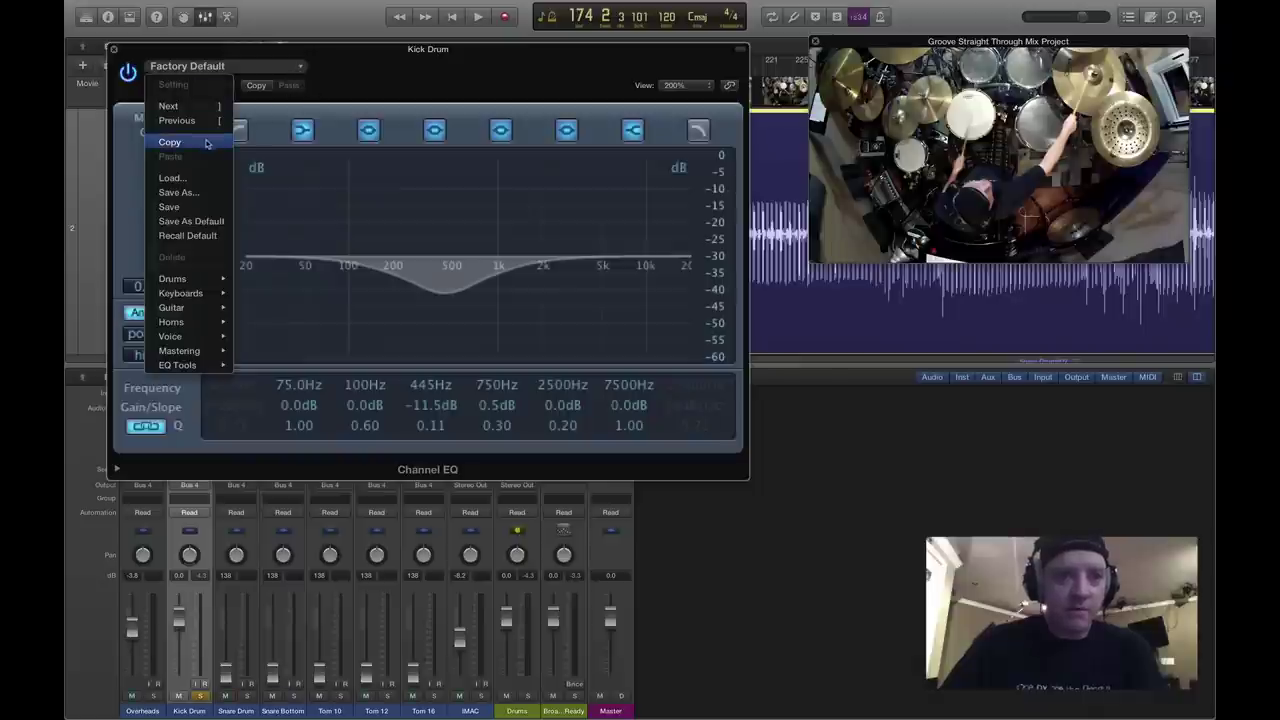
pyautogui.click(206, 235)
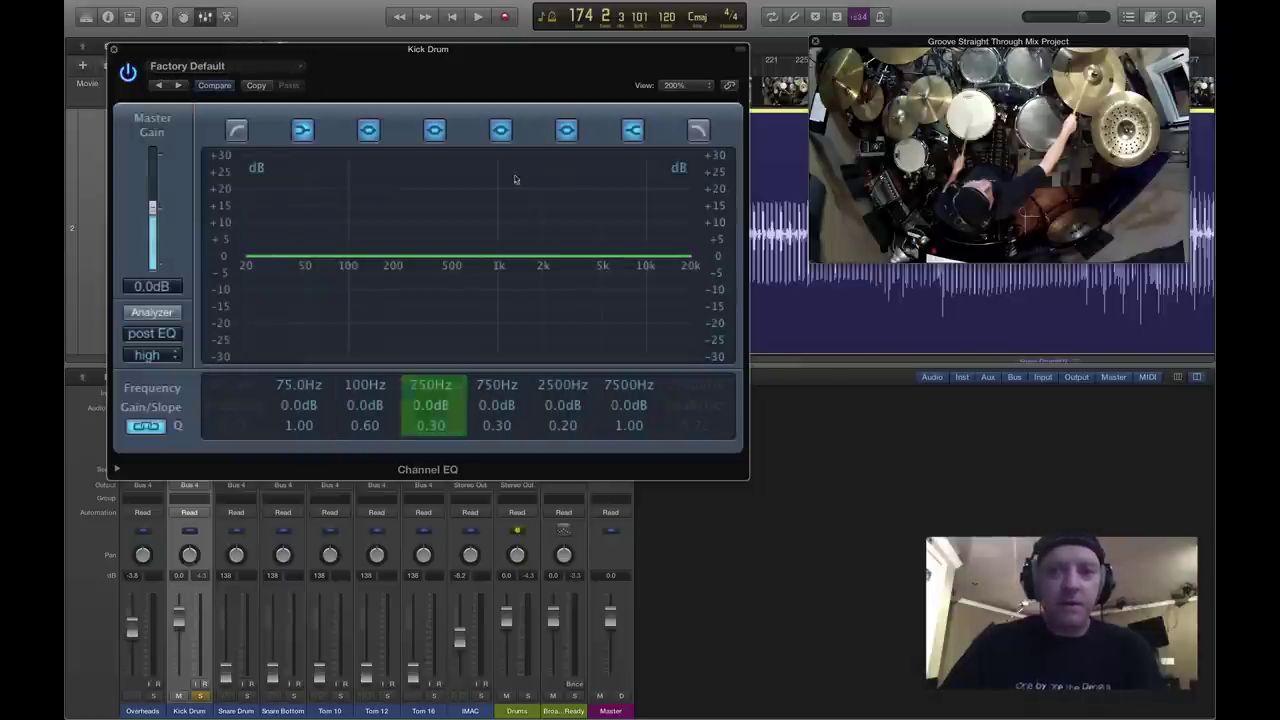
pyautogui.press('space')
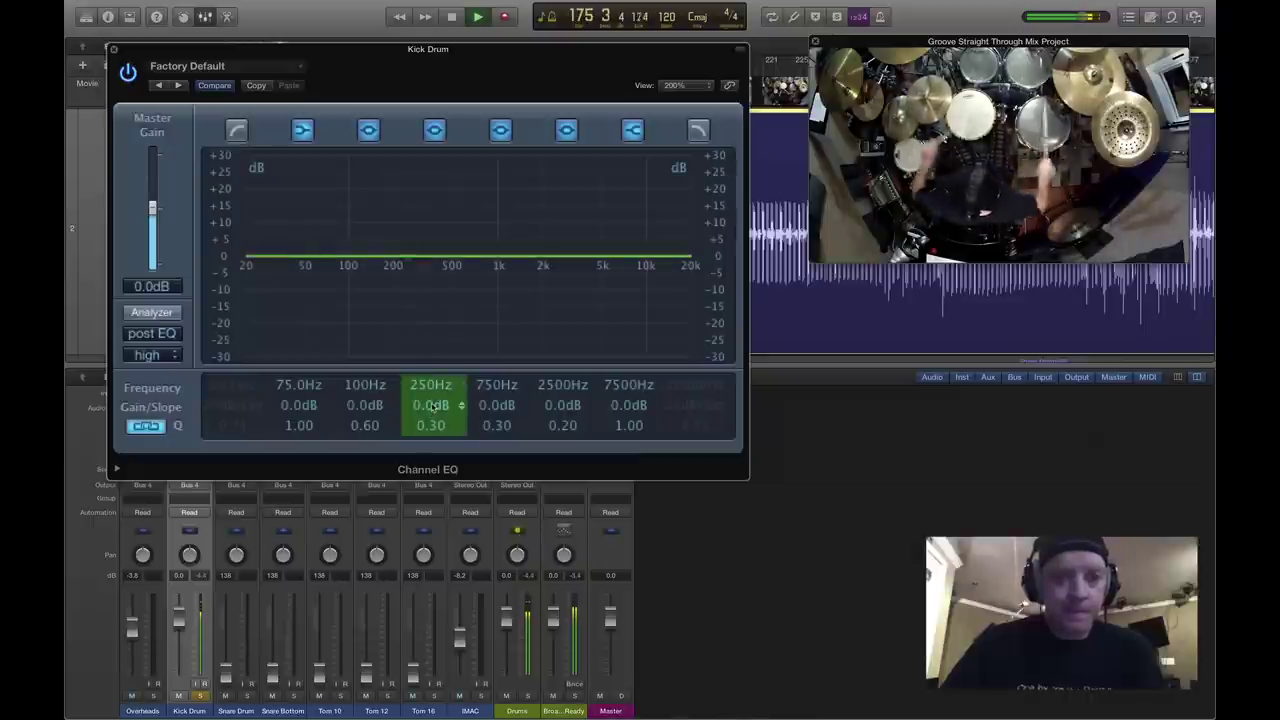
# Cut the Kick Drum EQ's 250 Hz band to -9.5 dB at 610 Hz with Q 0.16, and turn on the Analyzer.
pyautogui.moveTo(430, 405); pyautogui.dragTo(430, 440)
pyautogui.moveTo(430, 386); pyautogui.dragTo(408, 329)
pyautogui.press('space')
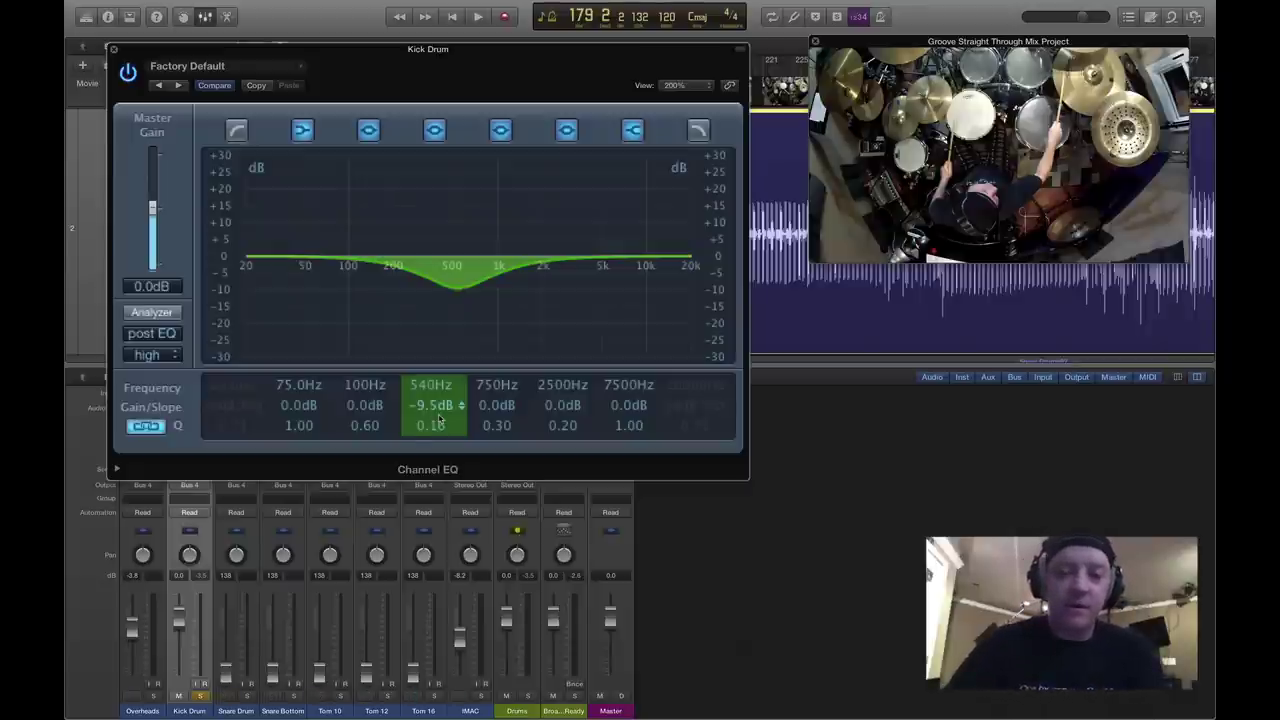
pyautogui.press('space')
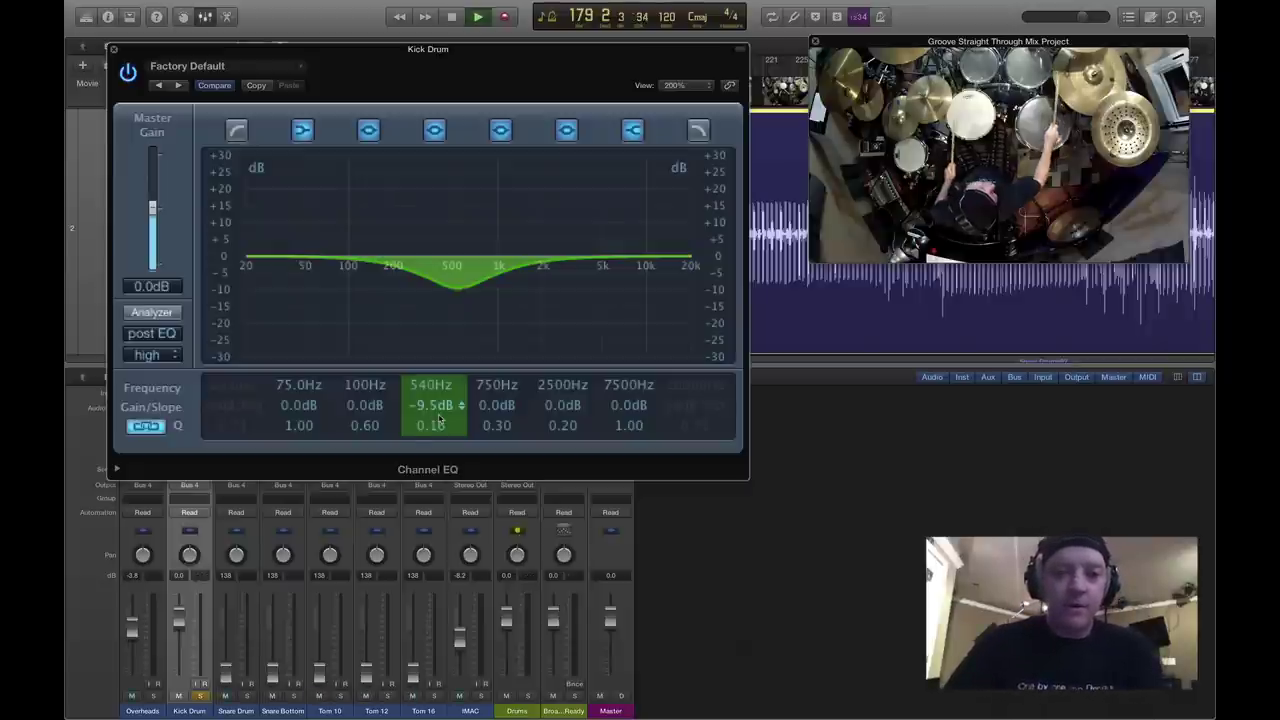
pyautogui.click(163, 316)
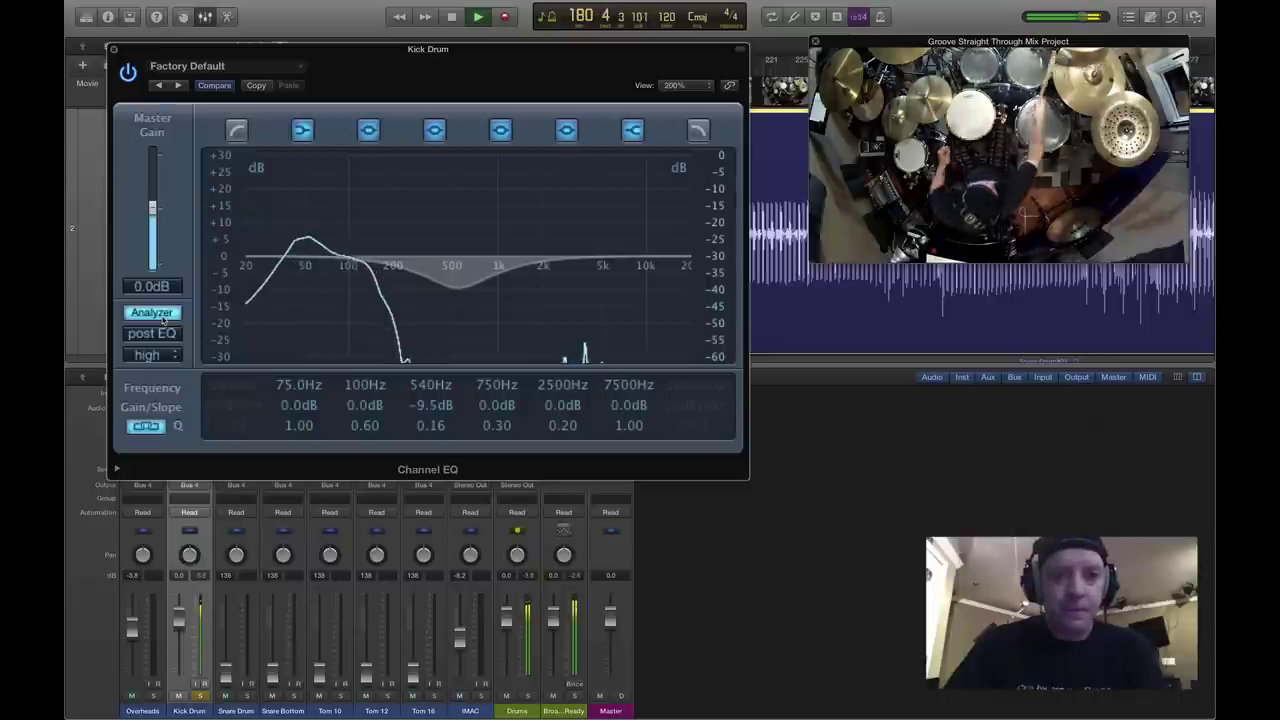
pyautogui.moveTo(422, 386); pyautogui.dragTo(385, 378)
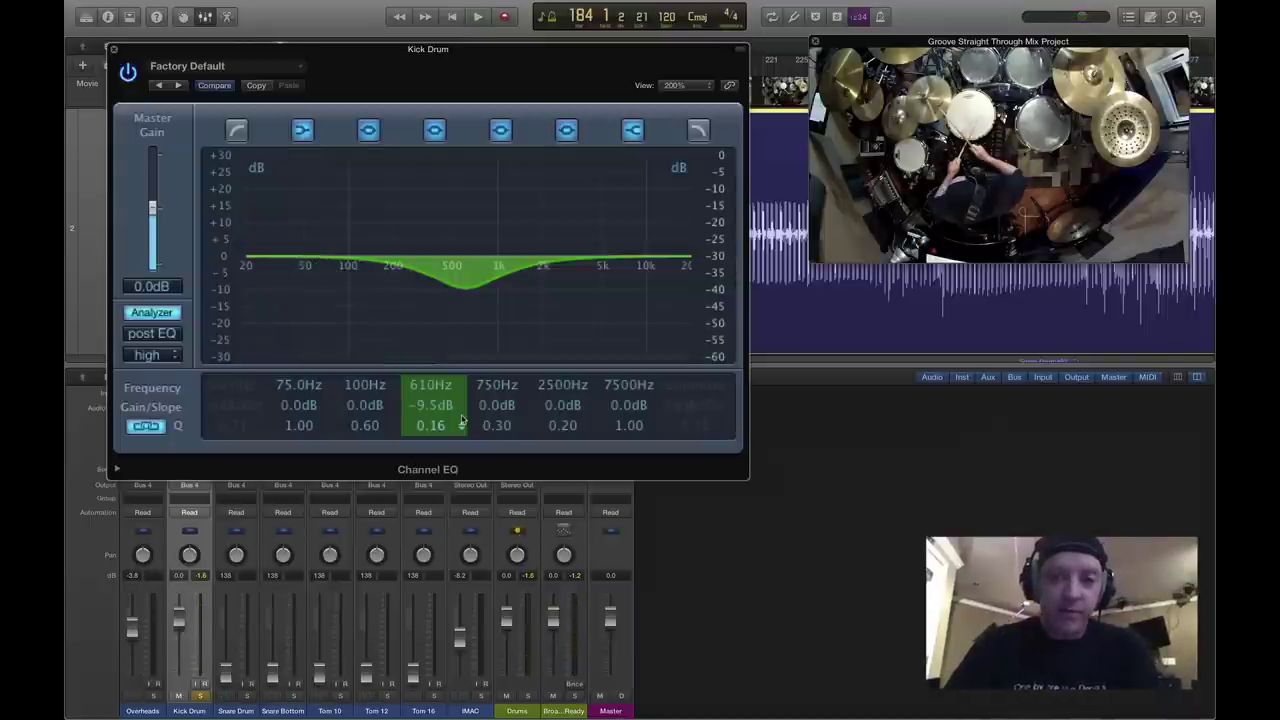
# During playback, boost the kick's low shelf +6.5 dB at 136 Hz and its 2500 Hz band +4.5 dB at 3700 Hz with Q 2.00.
pyautogui.press('space')
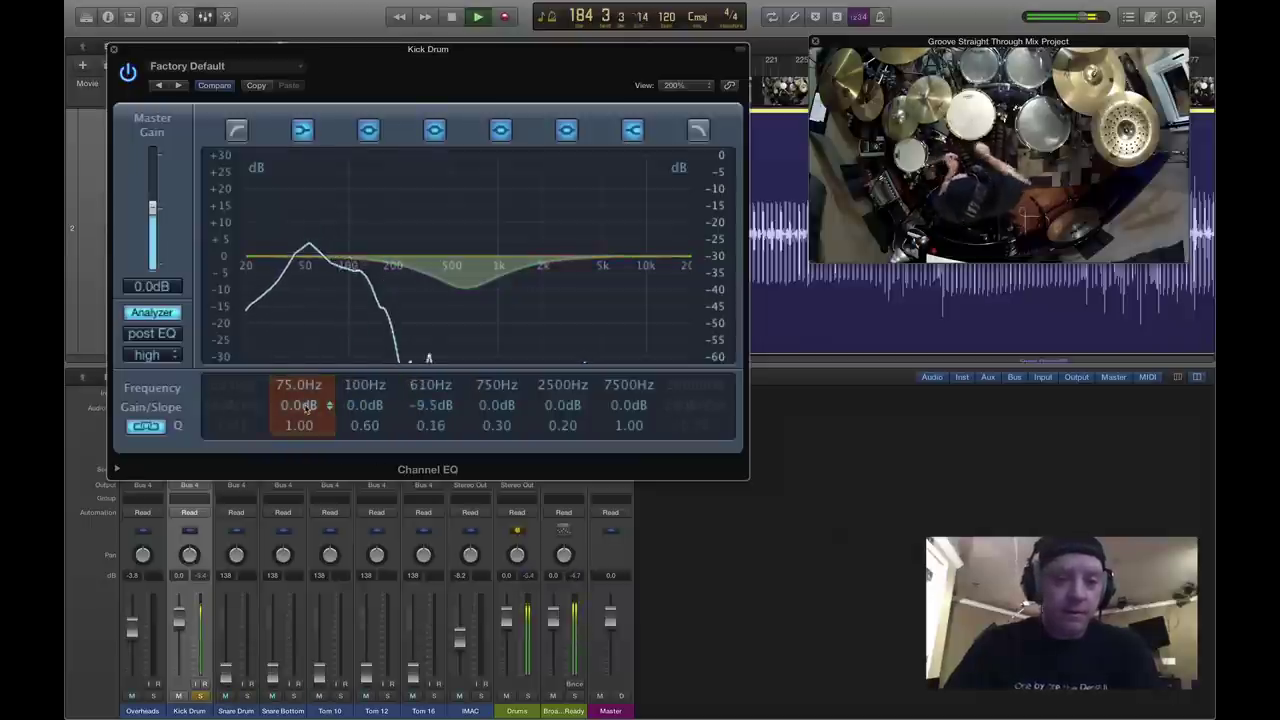
pyautogui.press('space')
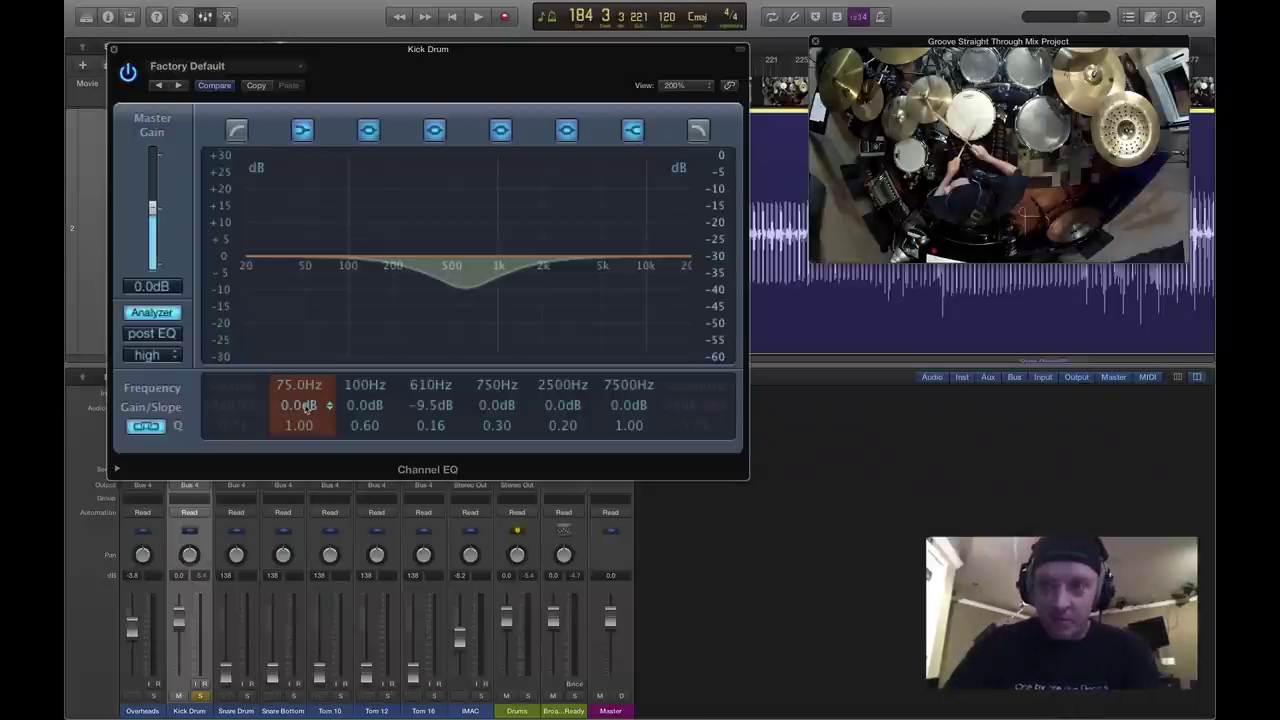
pyautogui.press('space')
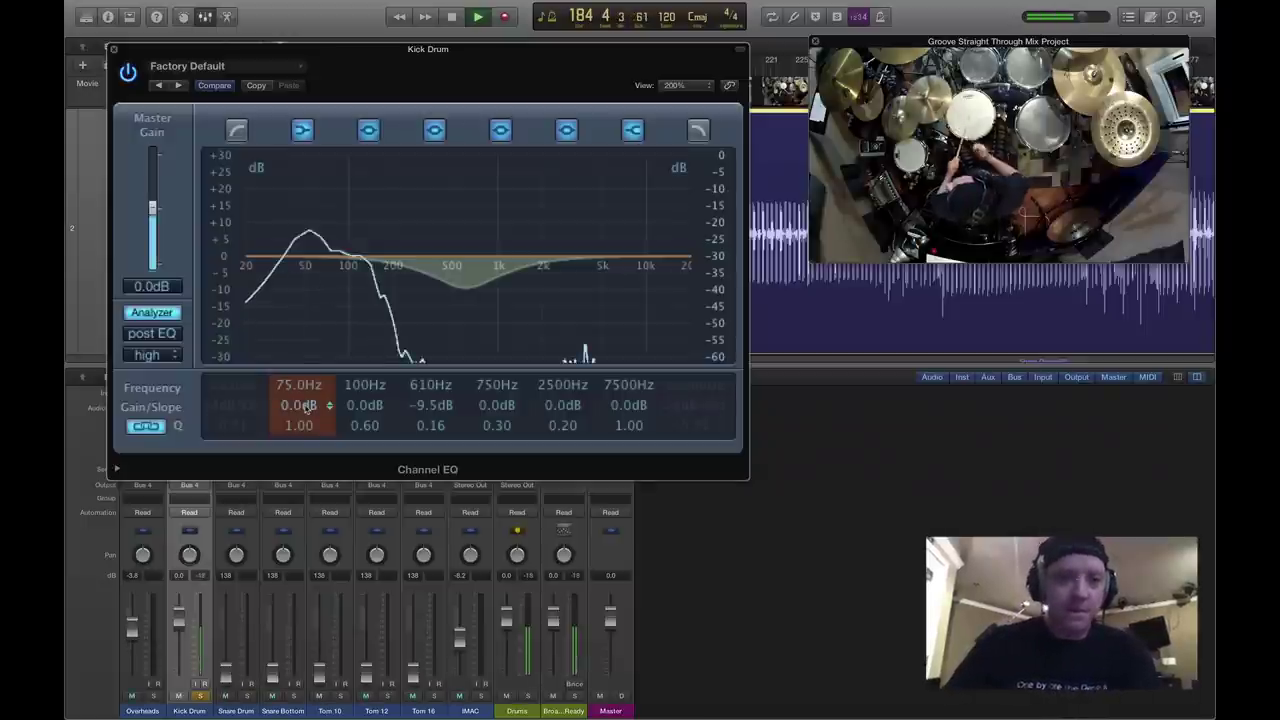
pyautogui.moveTo(307, 405); pyautogui.dragTo(283, 341)
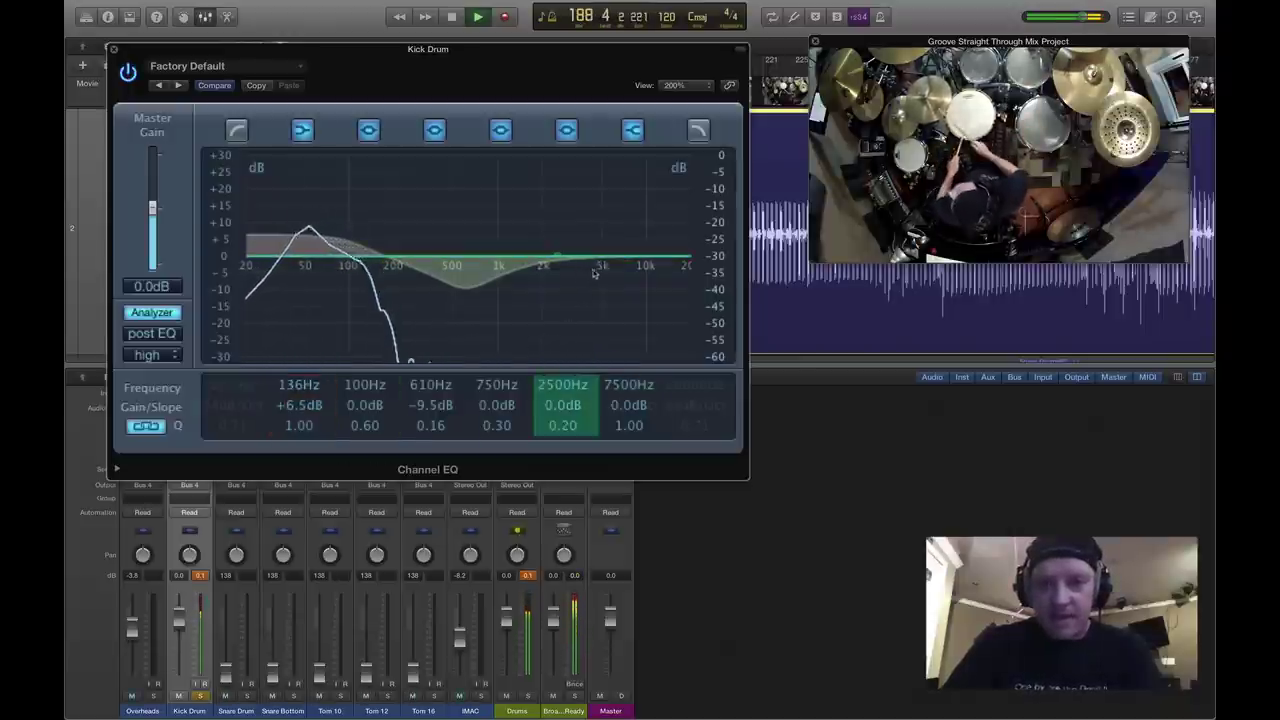
pyautogui.moveTo(573, 400); pyautogui.dragTo(562, 379)
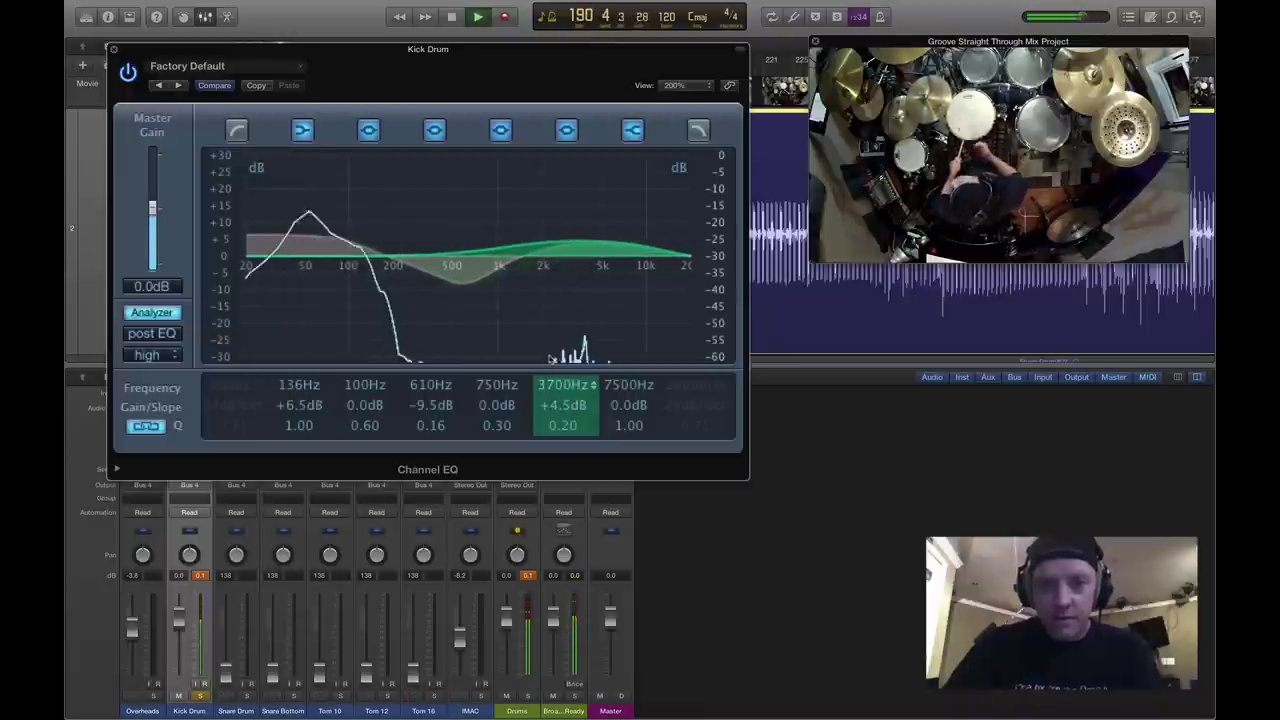
pyautogui.moveTo(566, 430); pyautogui.dragTo(548, 385)
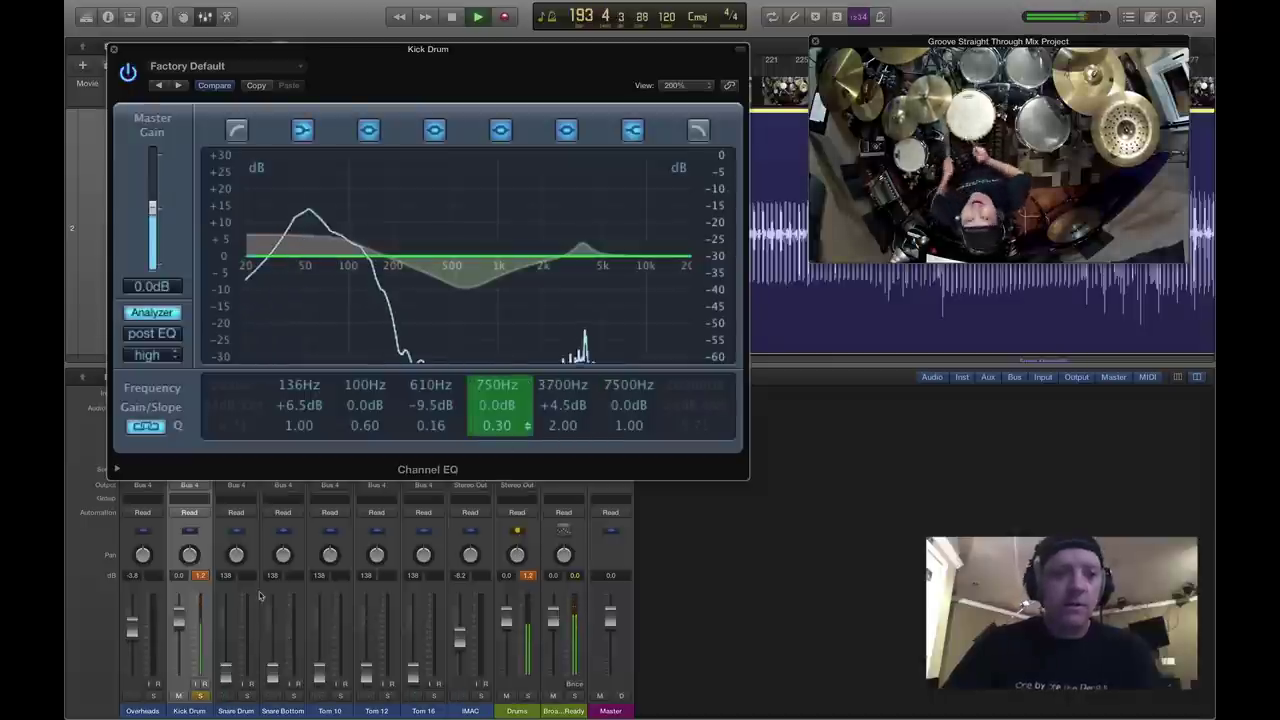
# Clear the Kick Drum's peak level, close its Channel EQ, and lower its fader to -5.4 dB for another listen.
pyautogui.click(207, 581)
pyautogui.click(207, 581)
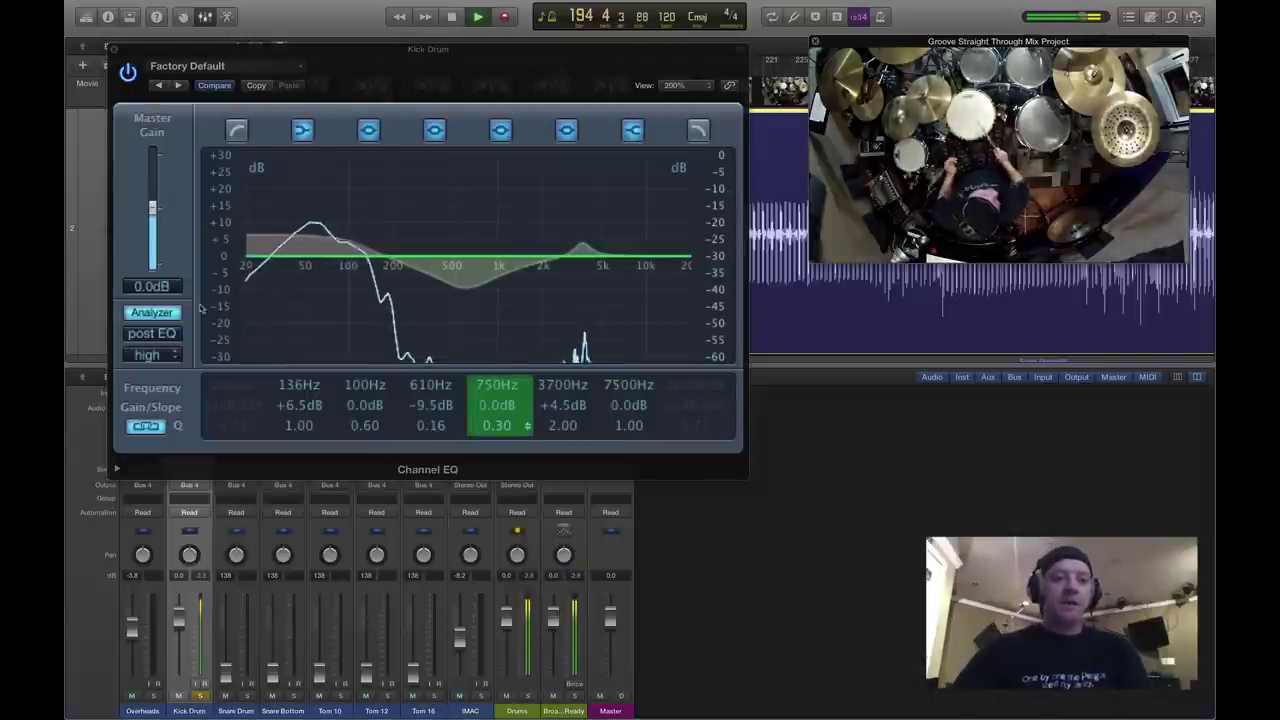
pyautogui.click(118, 50)
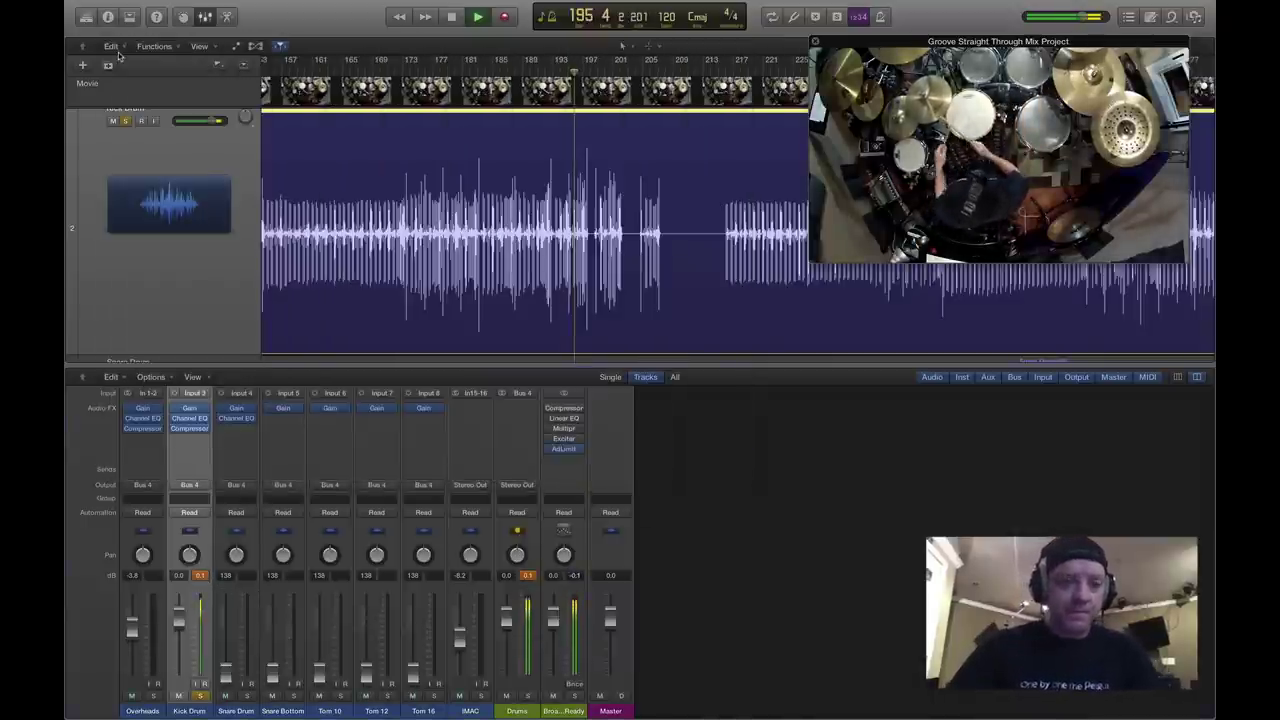
pyautogui.press('space')
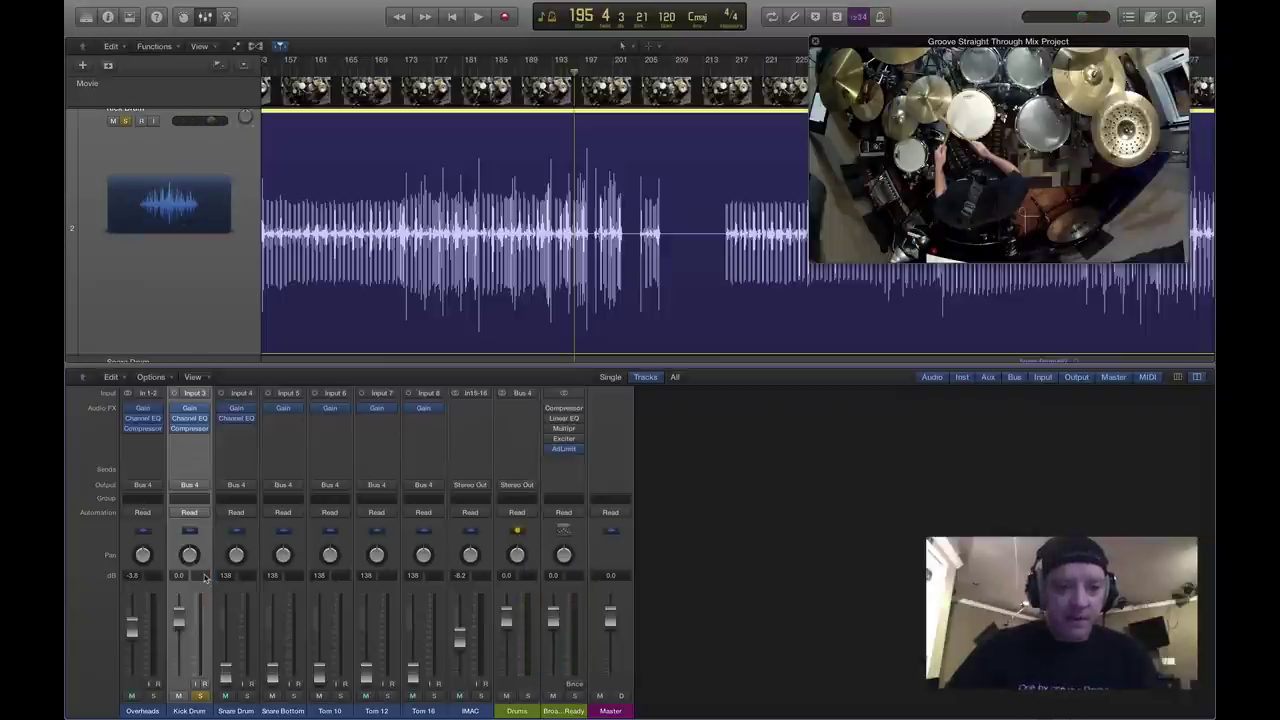
pyautogui.moveTo(183, 628); pyautogui.dragTo(179, 634)
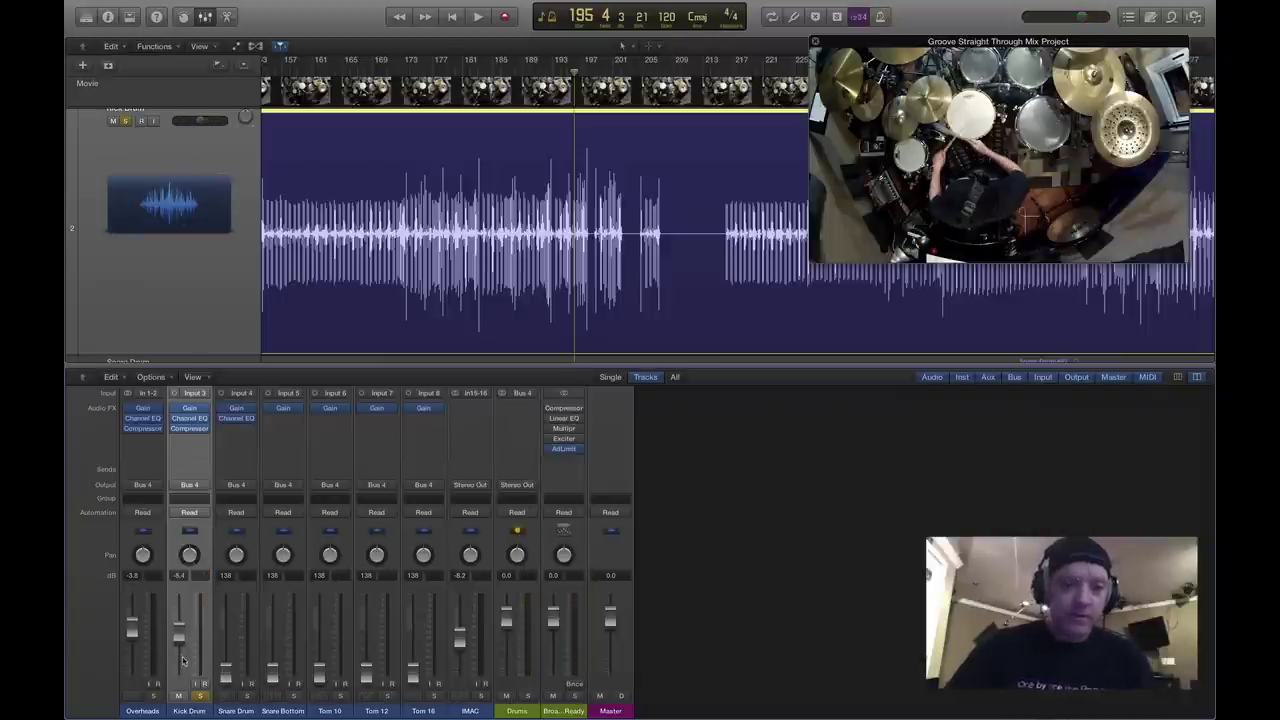
pyautogui.press('space')
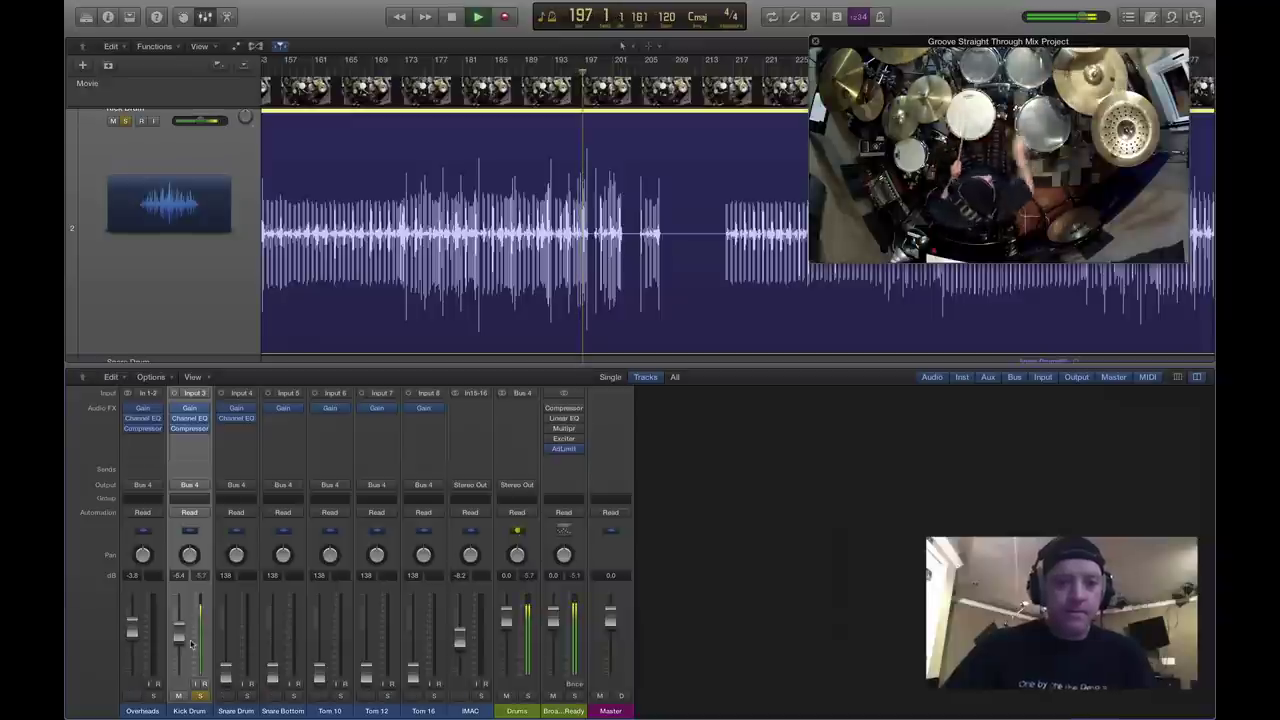
pyautogui.moveTo(177, 432)
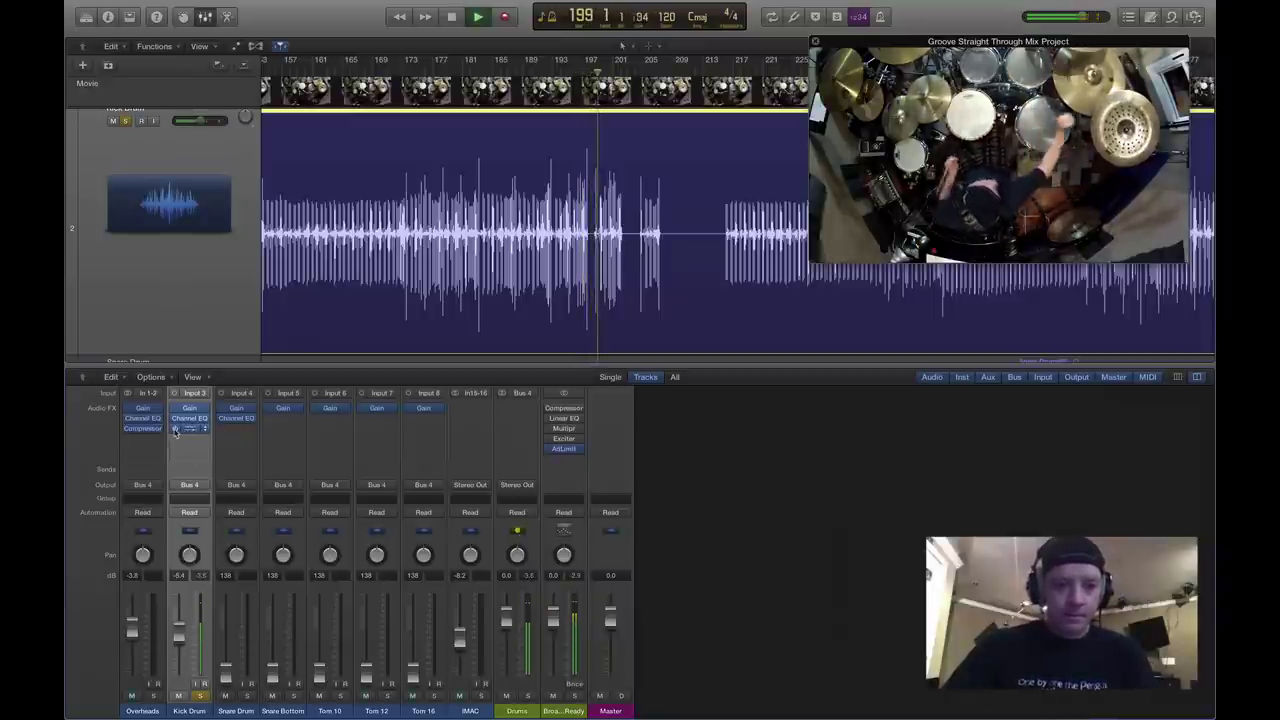
# Solo the Overheads with the kick, set a cycle range from bar 157 to about bar 169, and audition it.
pyautogui.click(154, 697)
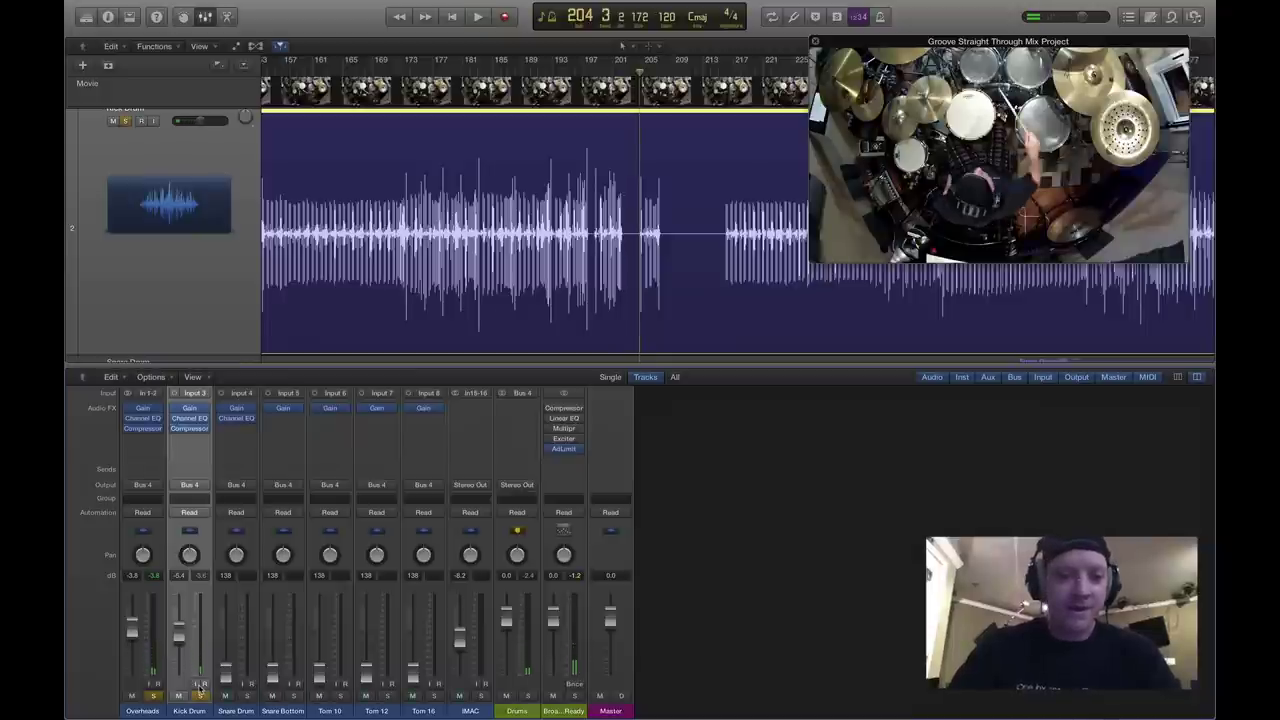
pyautogui.hscroll(-3, 515, 155)
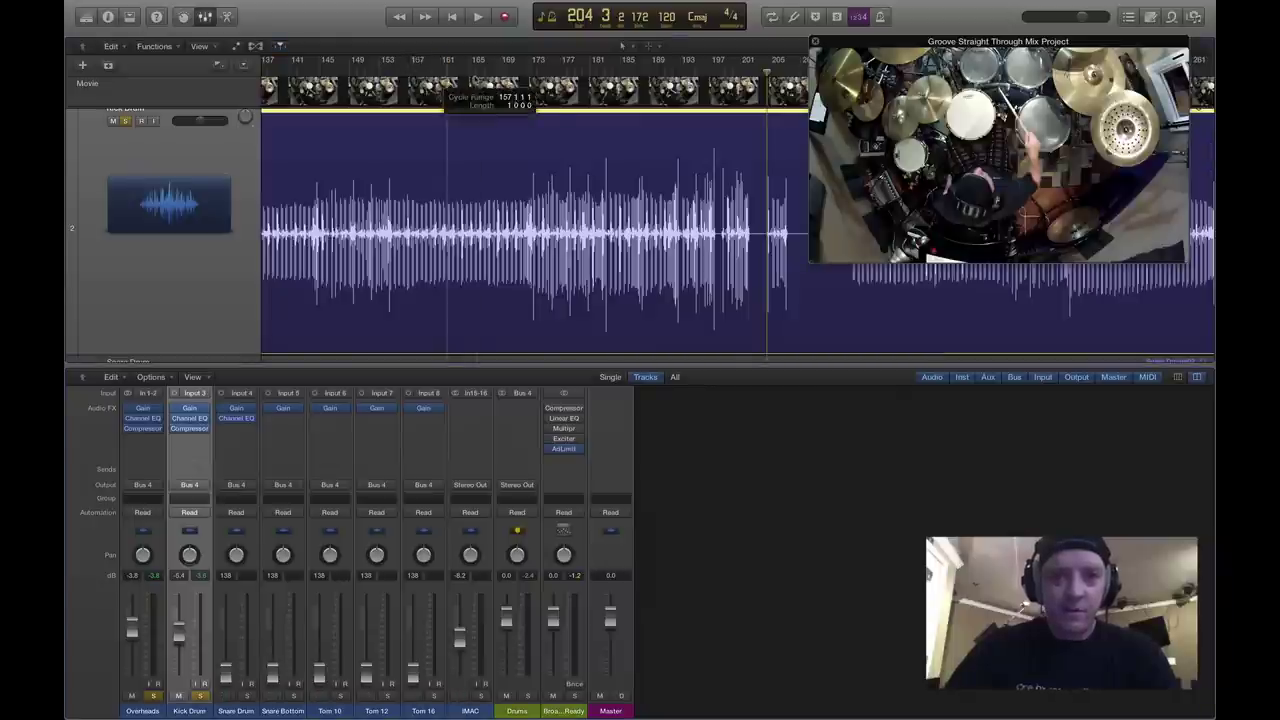
pyautogui.moveTo(409, 62); pyautogui.dragTo(503, 75)
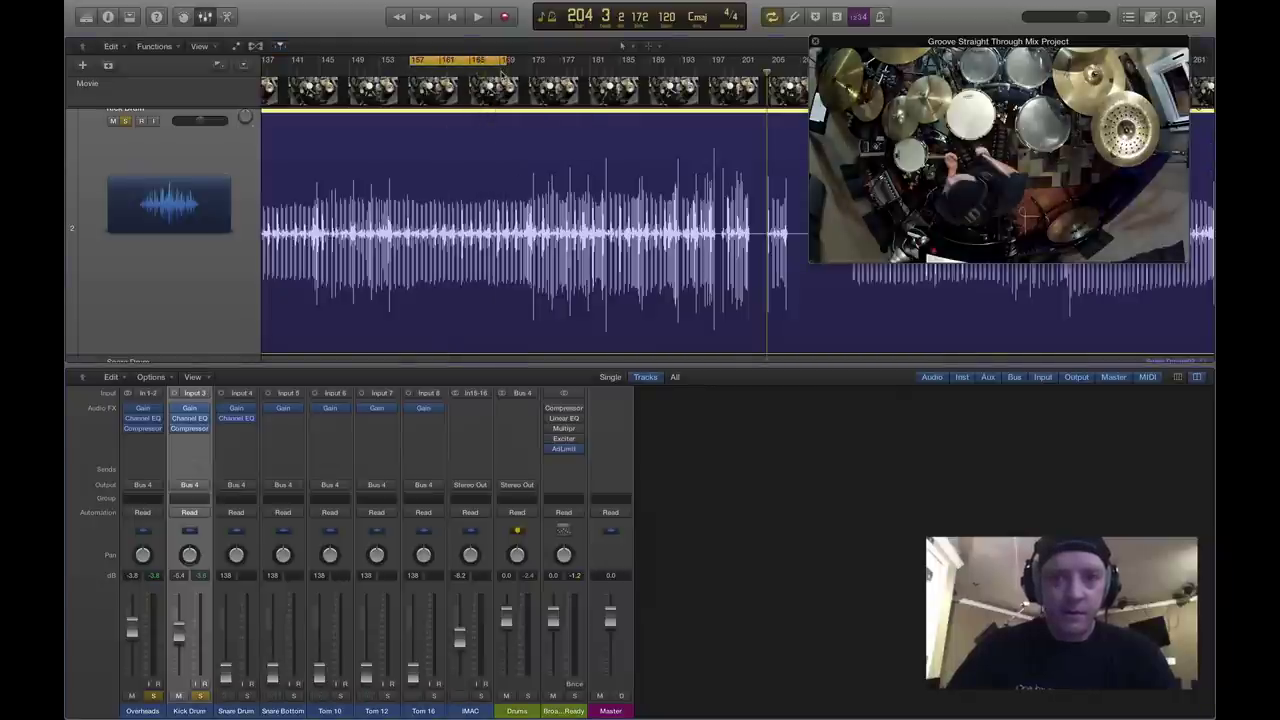
pyautogui.press('space')
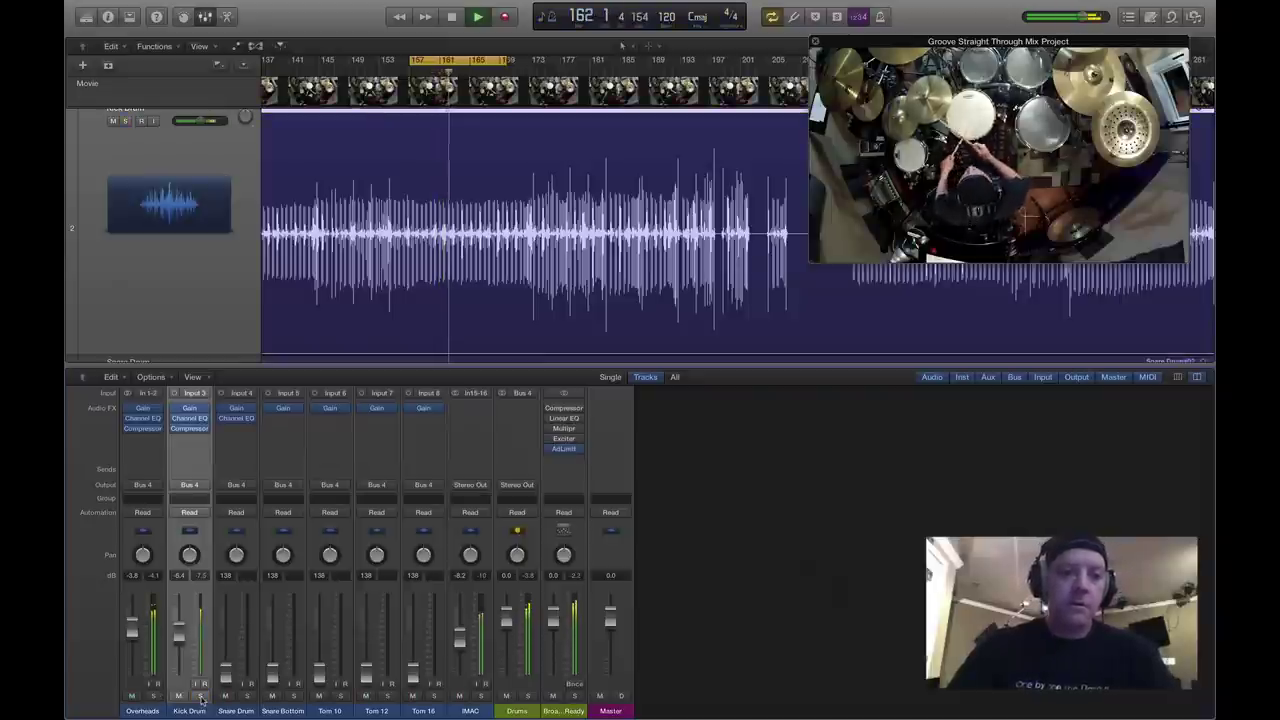
pyautogui.press('space')
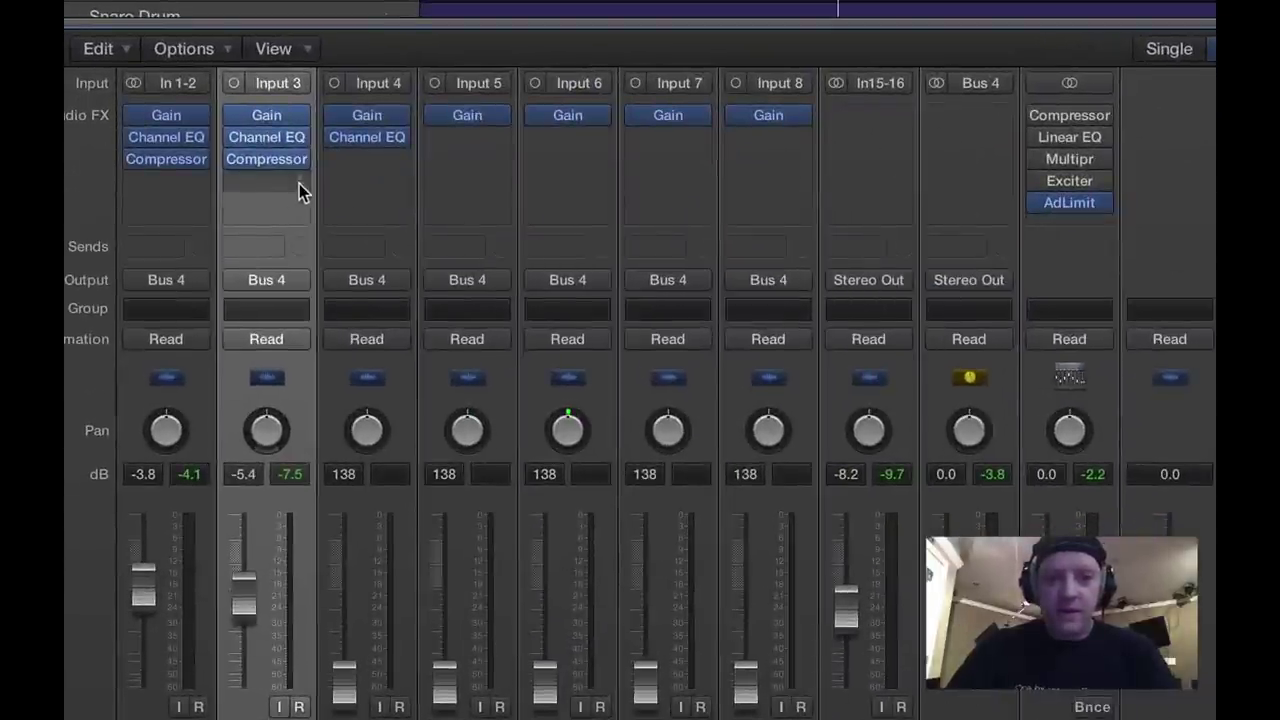
# Insert a mono Noise Gate below the Compressor on the Kick Drum channel.
pyautogui.click(299, 183)
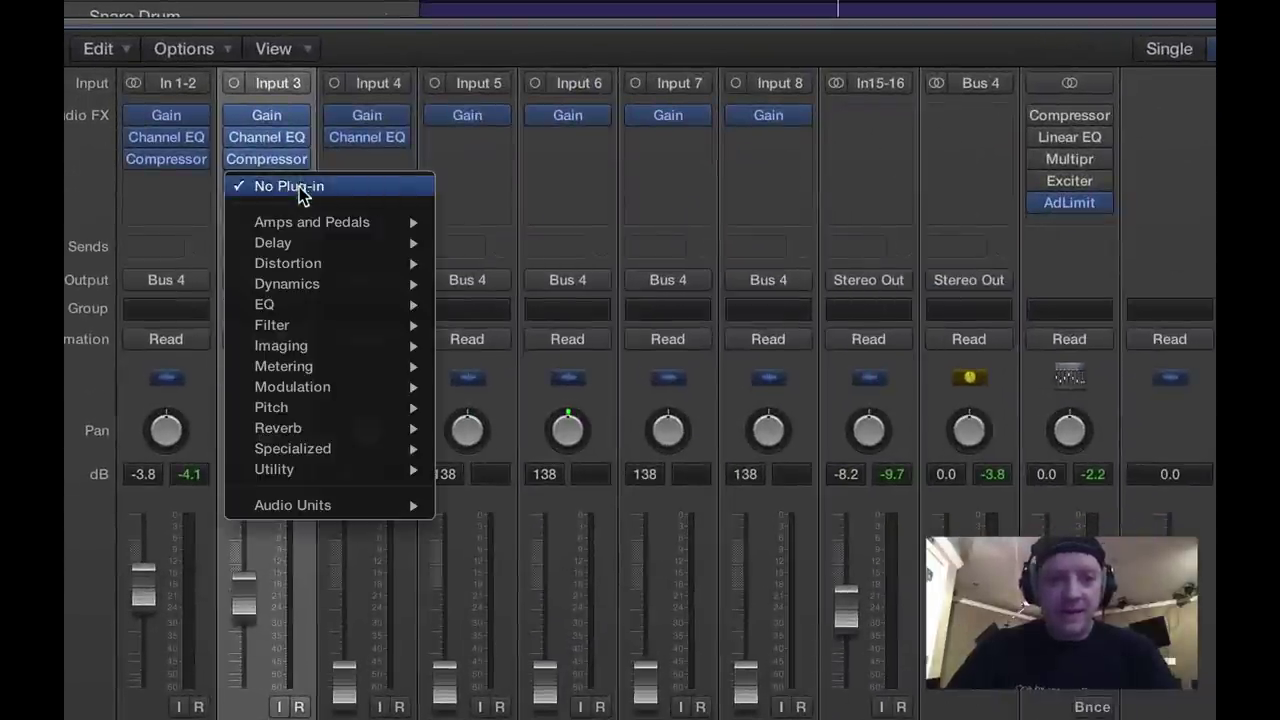
pyautogui.moveTo(308, 327)
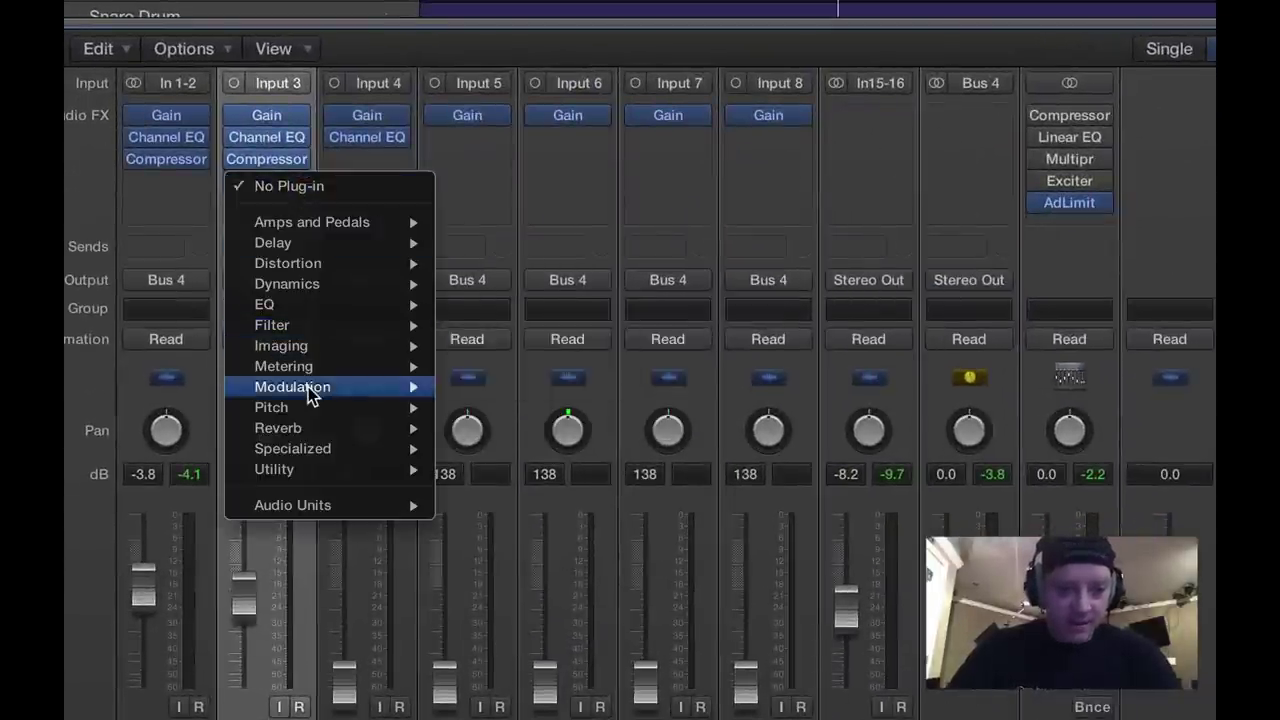
pyautogui.moveTo(312, 395)
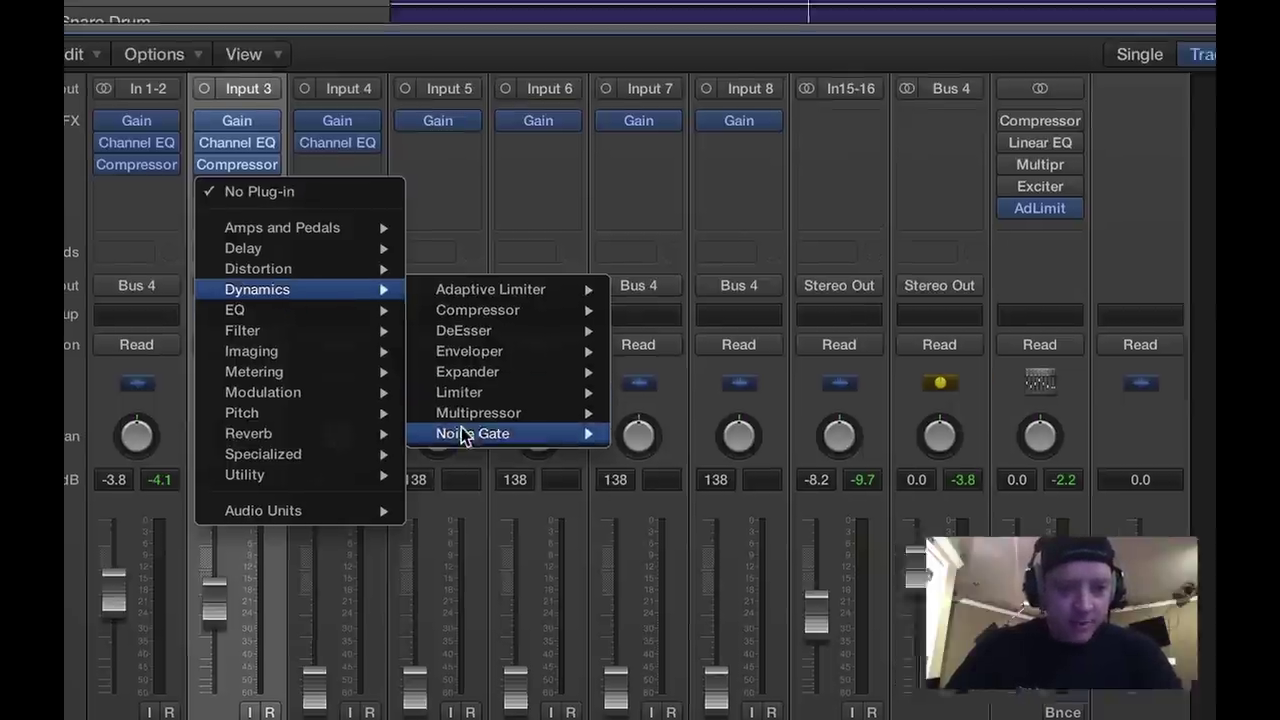
pyautogui.moveTo(515, 428)
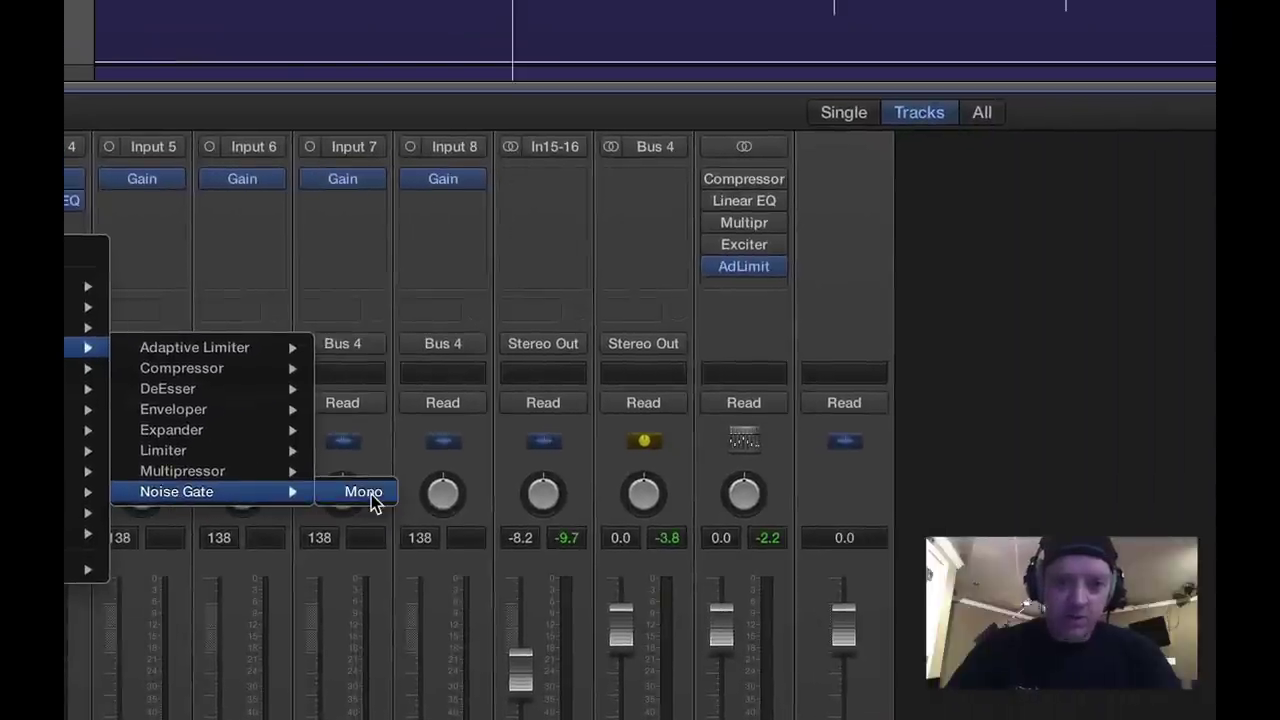
pyautogui.click(364, 492)
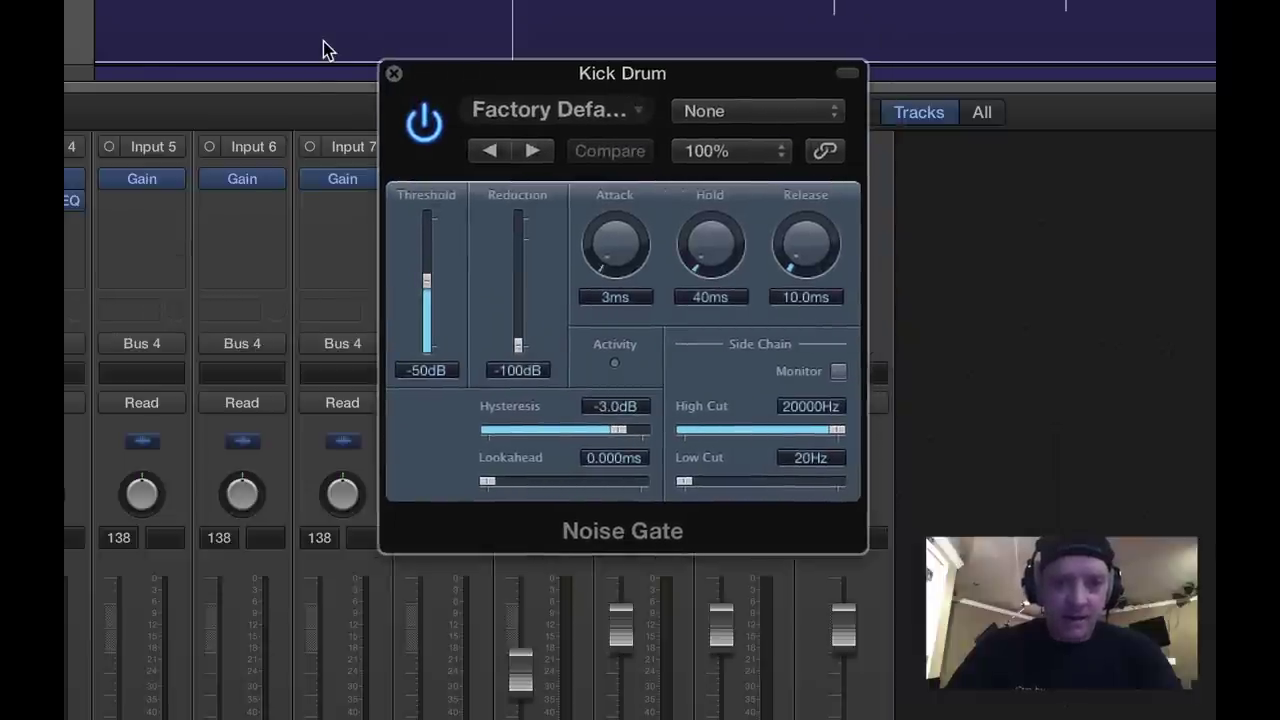
# Audition the soloed kick through the Noise Gate and set its threshold to -22 dB, keeping the reduction at -100 dB.
pyautogui.press('space')
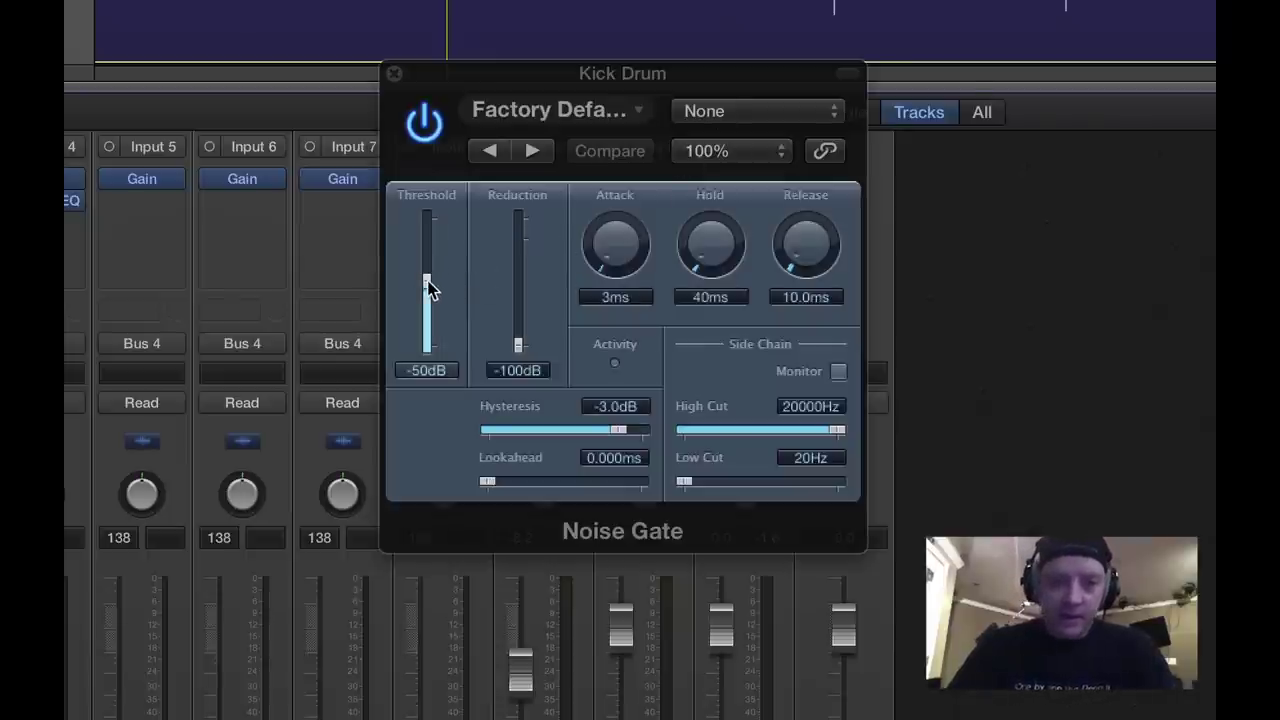
pyautogui.moveTo(428, 288); pyautogui.dragTo(427, 232)
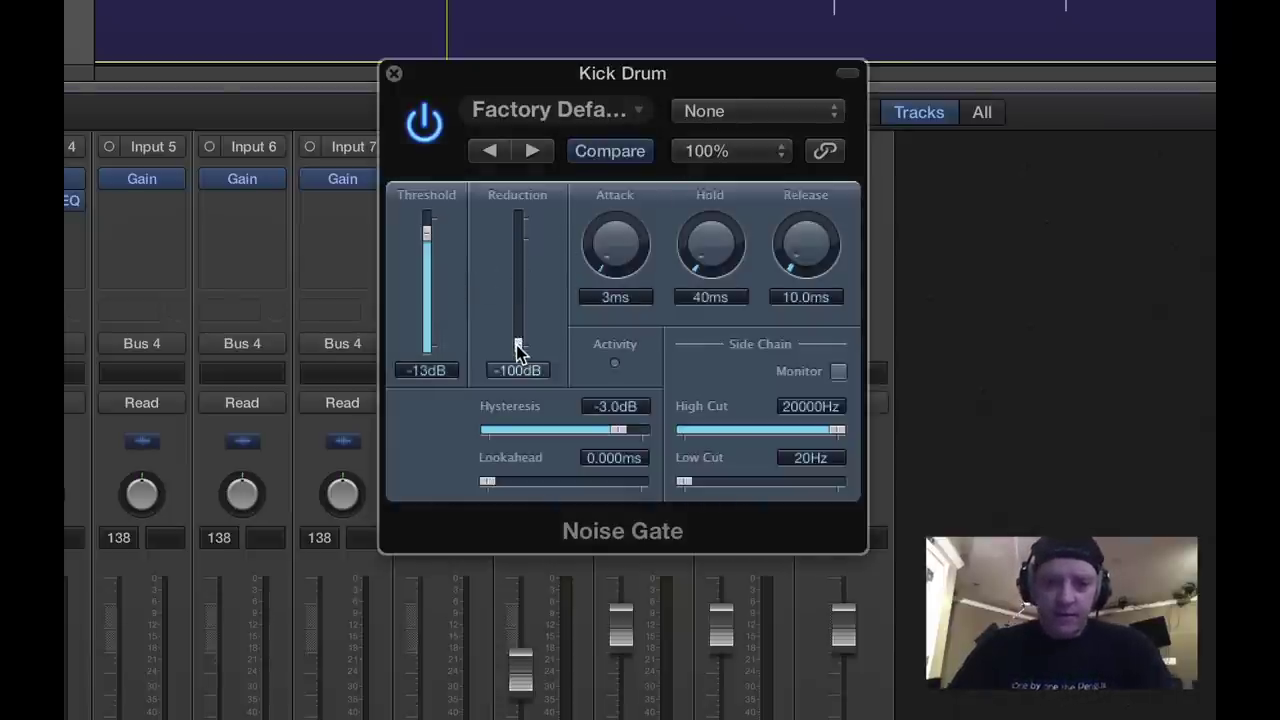
pyautogui.moveTo(519, 351)
pyautogui.mouseDown()
pyautogui.moveTo(519, 266)
pyautogui.moveTo(516, 390)
pyautogui.moveTo(534, 249)
pyautogui.moveTo(529, 368)
pyautogui.mouseUp()
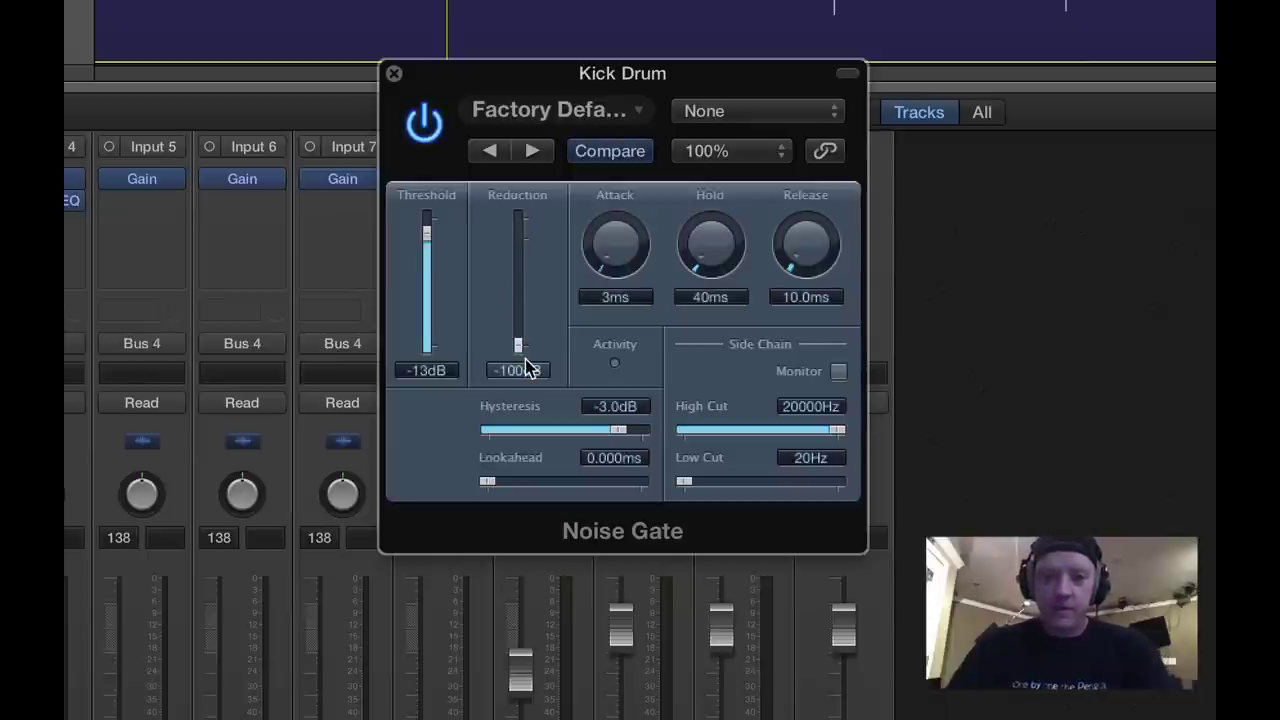
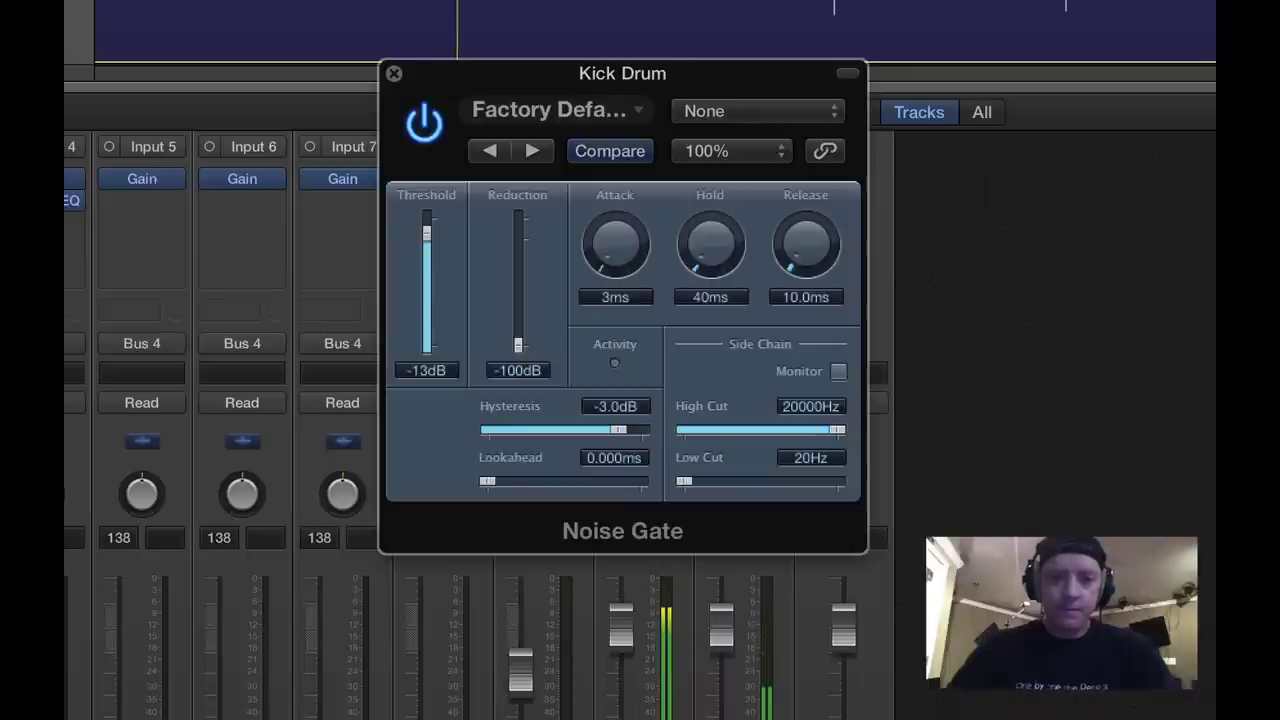
pyautogui.press('s')
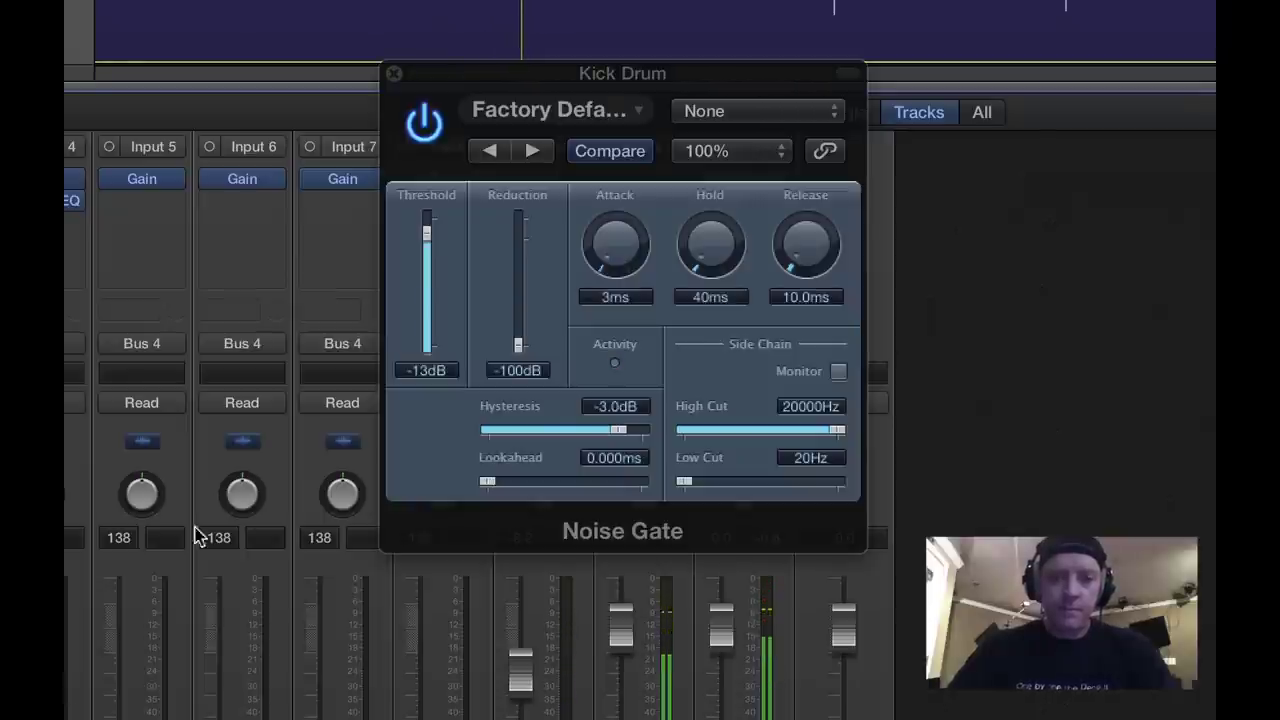
pyautogui.moveTo(426, 234)
pyautogui.mouseDown()
pyautogui.moveTo(426, 291)
pyautogui.moveTo(428, 258)
pyautogui.mouseUp()
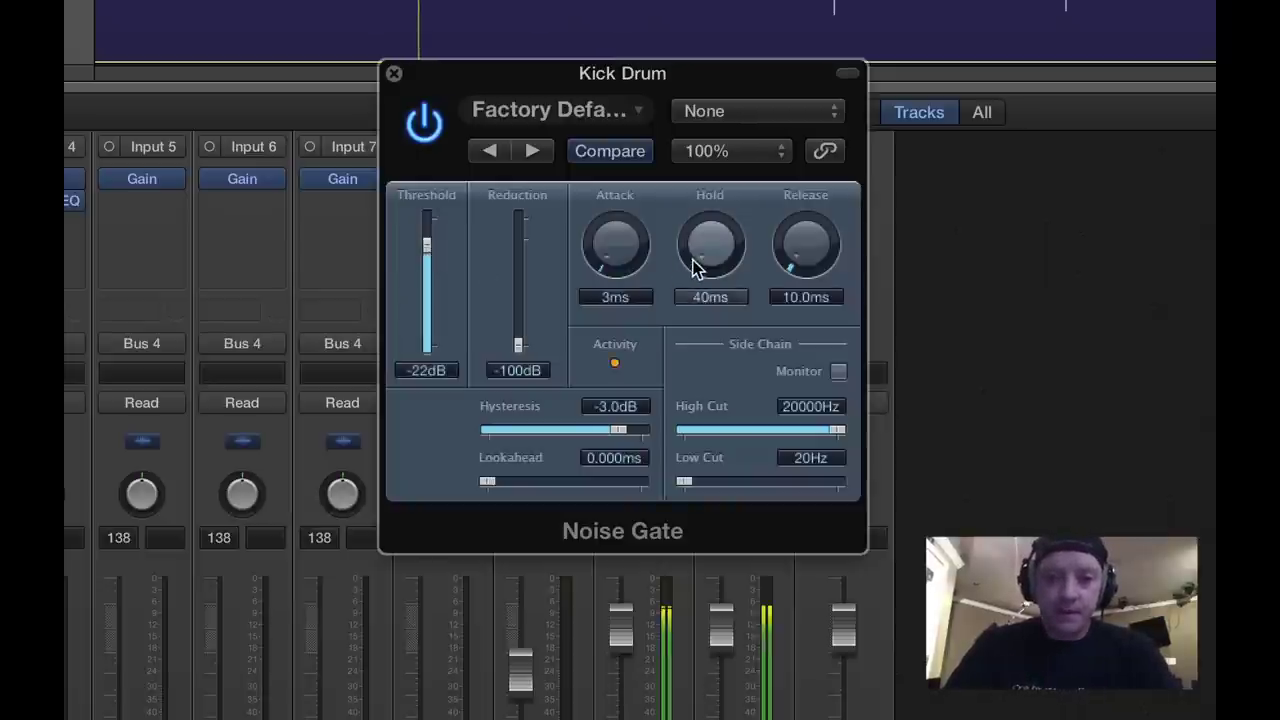
# Set the Noise Gate's hold to 190 ms and release to 133.1 ms, and bypass it to compare the sound.
pyautogui.moveTo(694, 266)
pyautogui.mouseDown()
pyautogui.moveTo(691, 200)
pyautogui.moveTo(699, 273)
pyautogui.mouseUp()
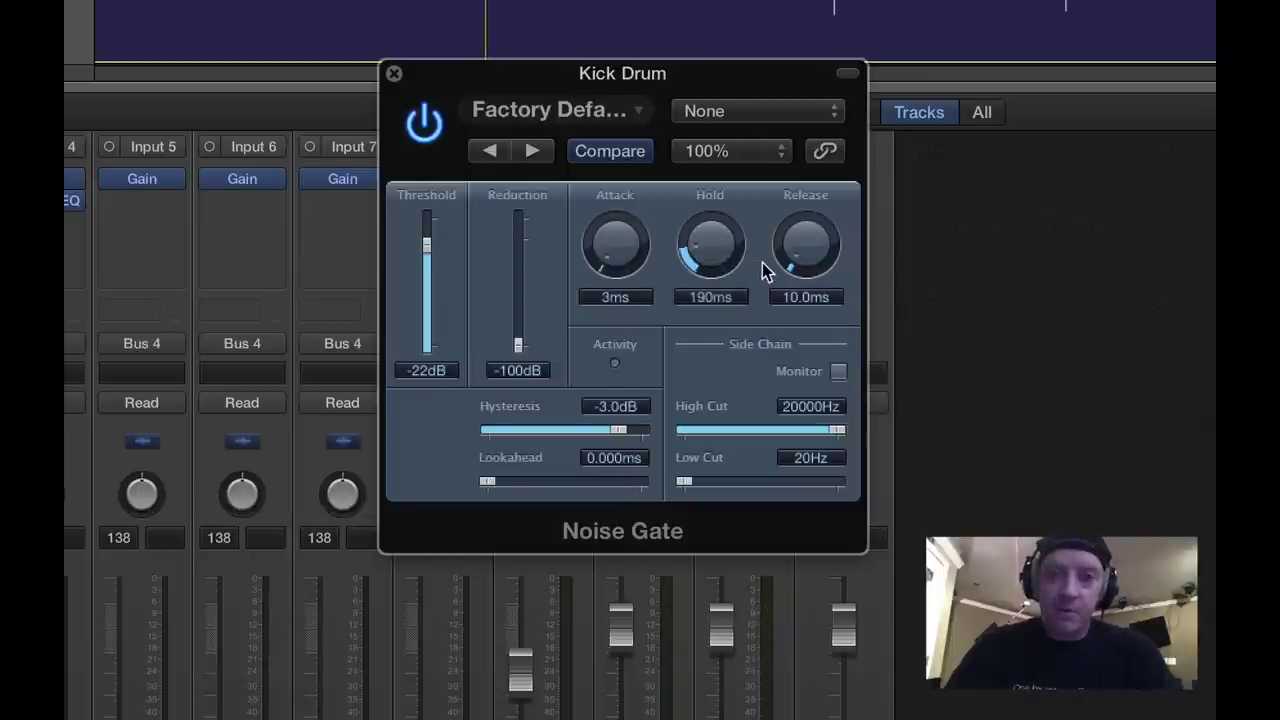
pyautogui.moveTo(788, 260); pyautogui.dragTo(806, 198)
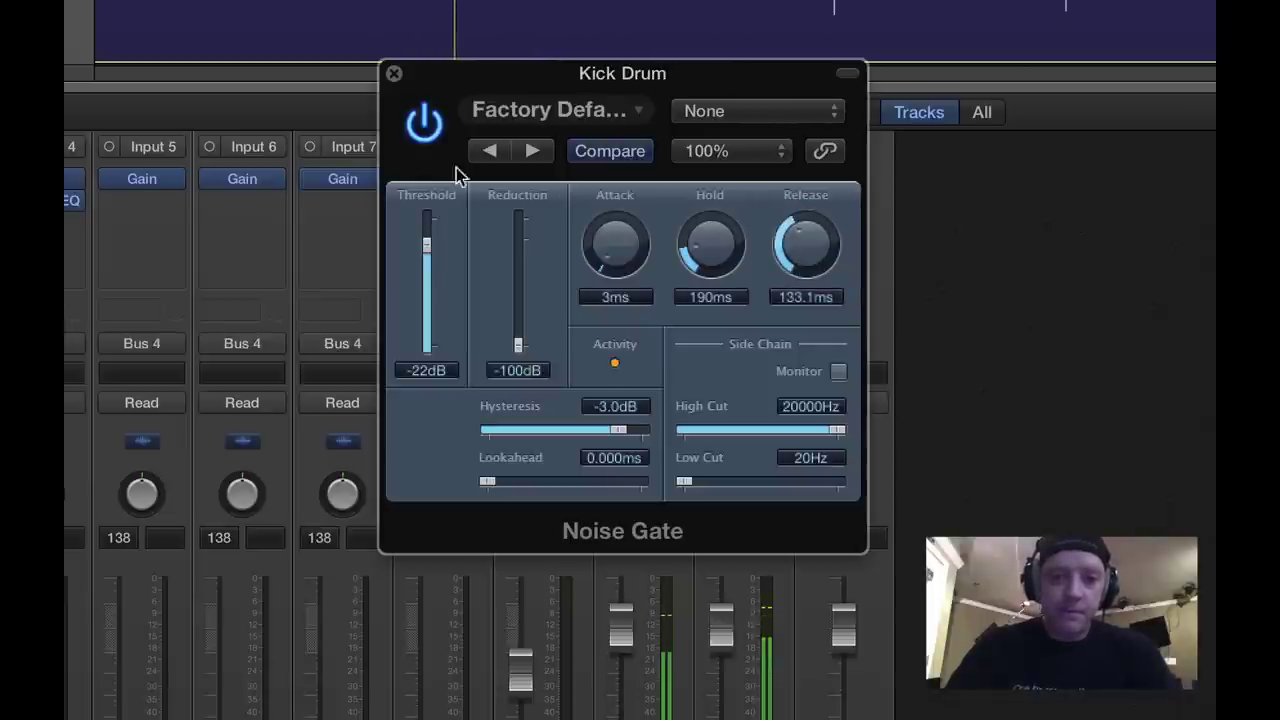
pyautogui.click(423, 122)
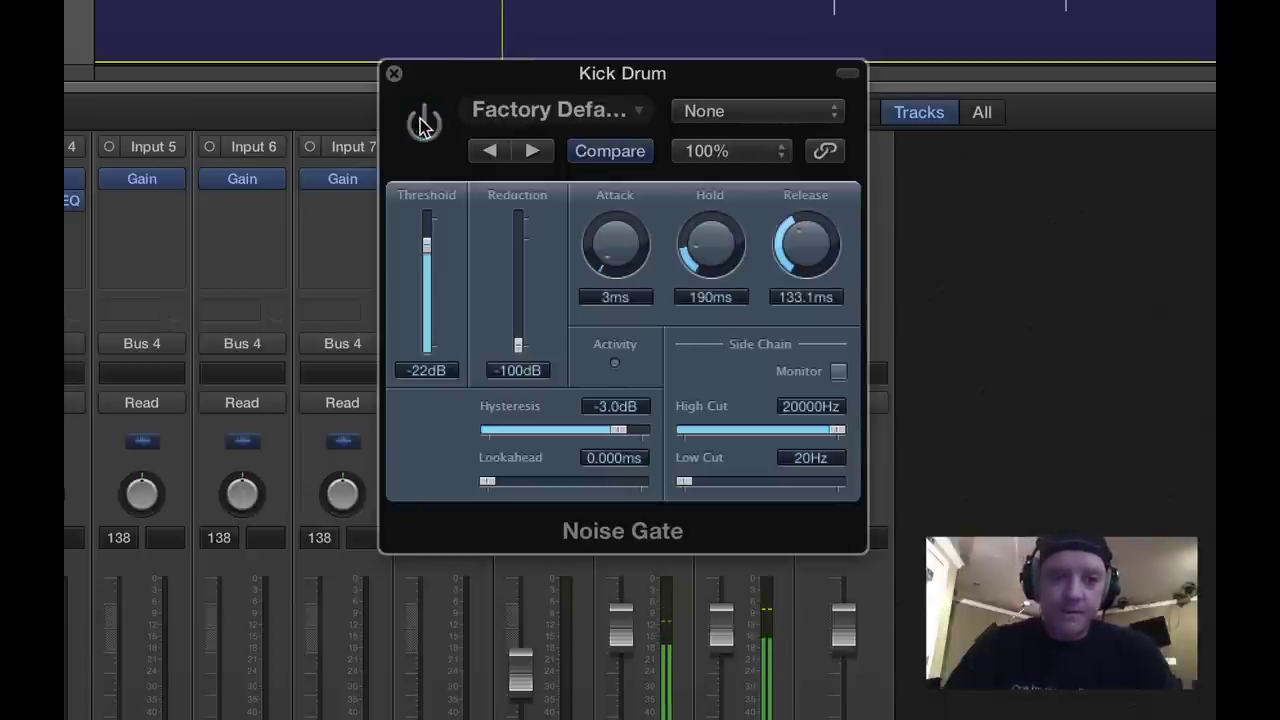
# Compare the kick with the Noise Gate switched on, leave the gate bypassed, and close its settings.
pyautogui.click(423, 122)
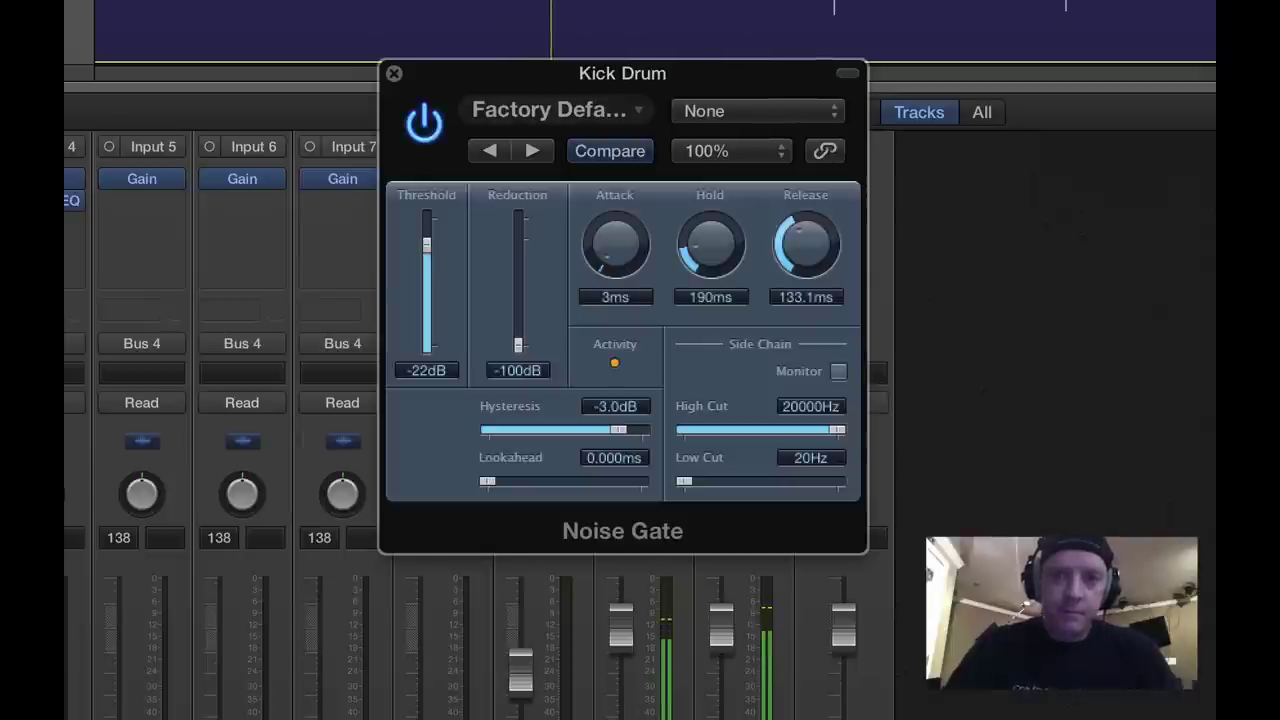
pyautogui.click(1101, 1)
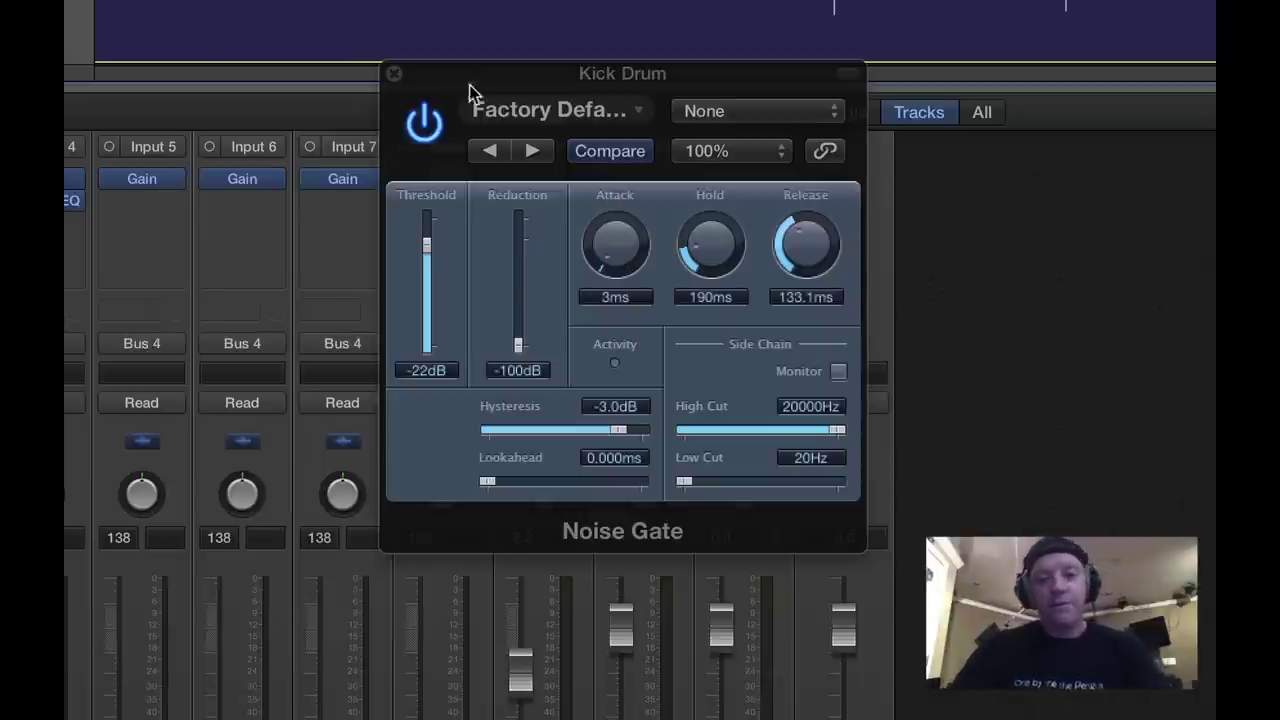
pyautogui.click(425, 122)
pyautogui.click(394, 76)
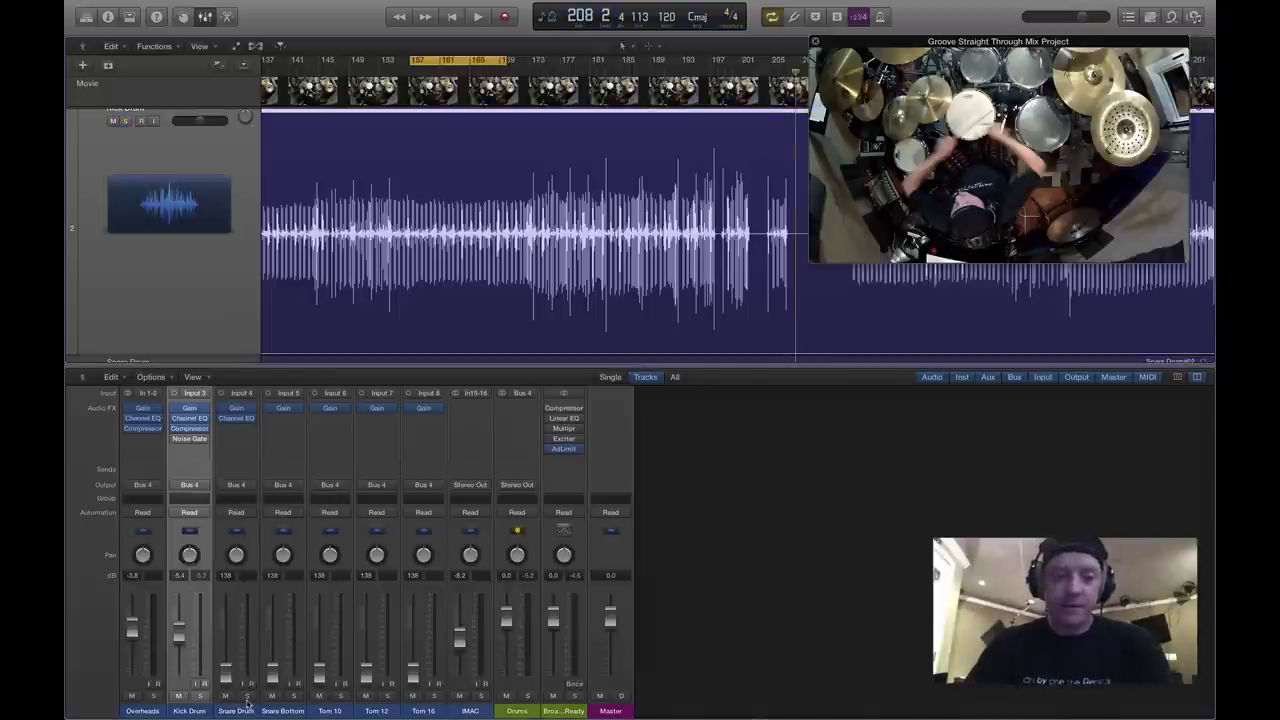
# Solo the Snare Drum, play the cycled section, and raise the snare fader to about -4.3 dB.
pyautogui.click(247, 697)
pyautogui.press('space')
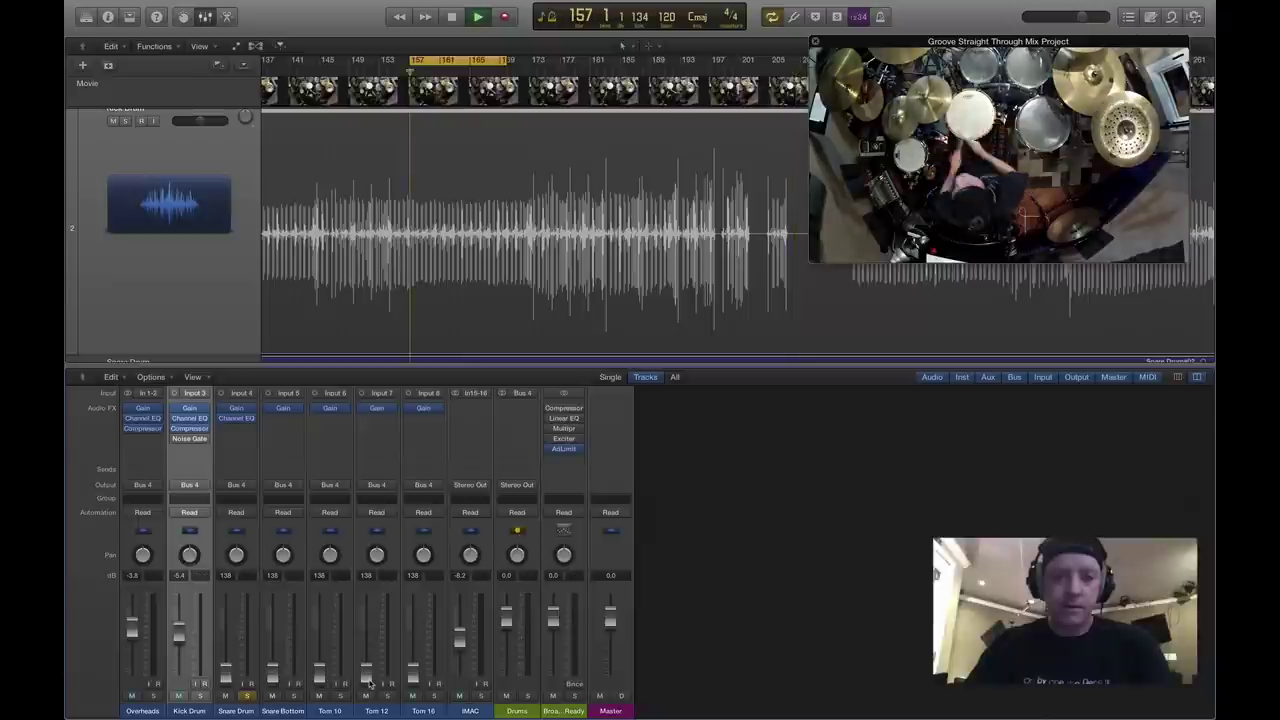
pyautogui.scroll(-5, 308, 243)
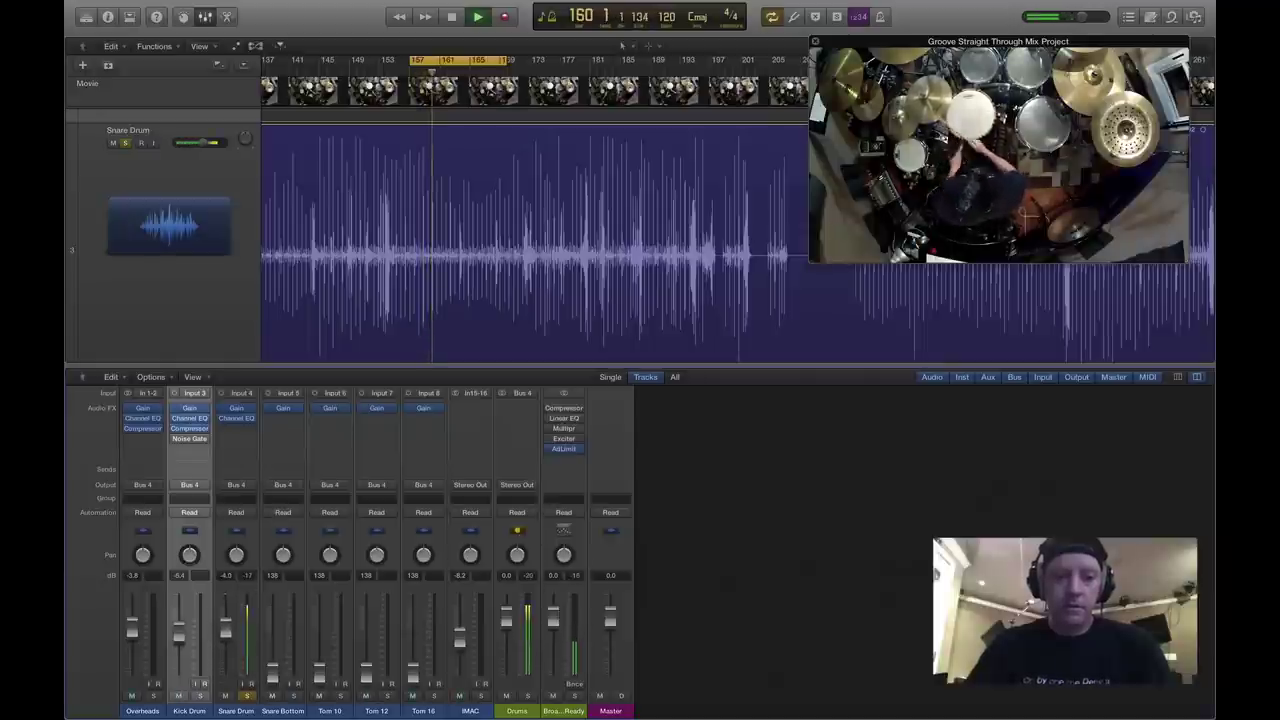
# Audition the Snare Drum against the rest of the kit by briefly muting it and soloing it.
pyautogui.click(226, 696)
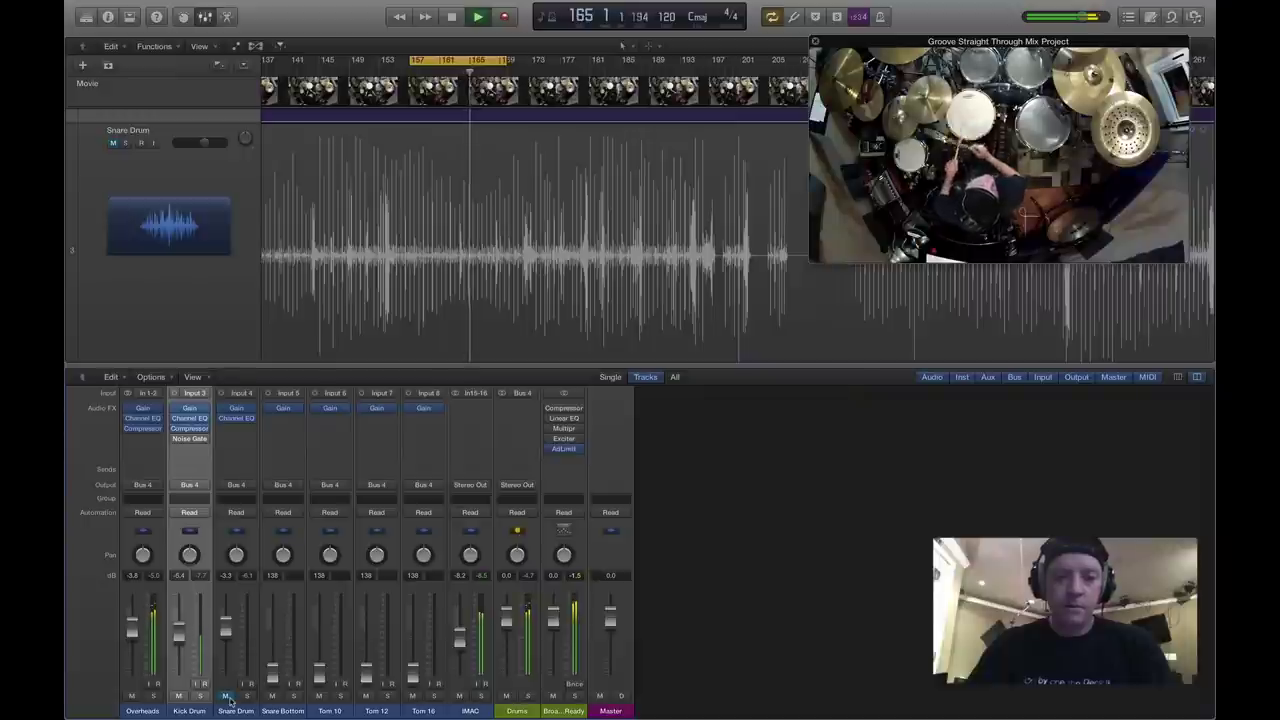
pyautogui.click(226, 696)
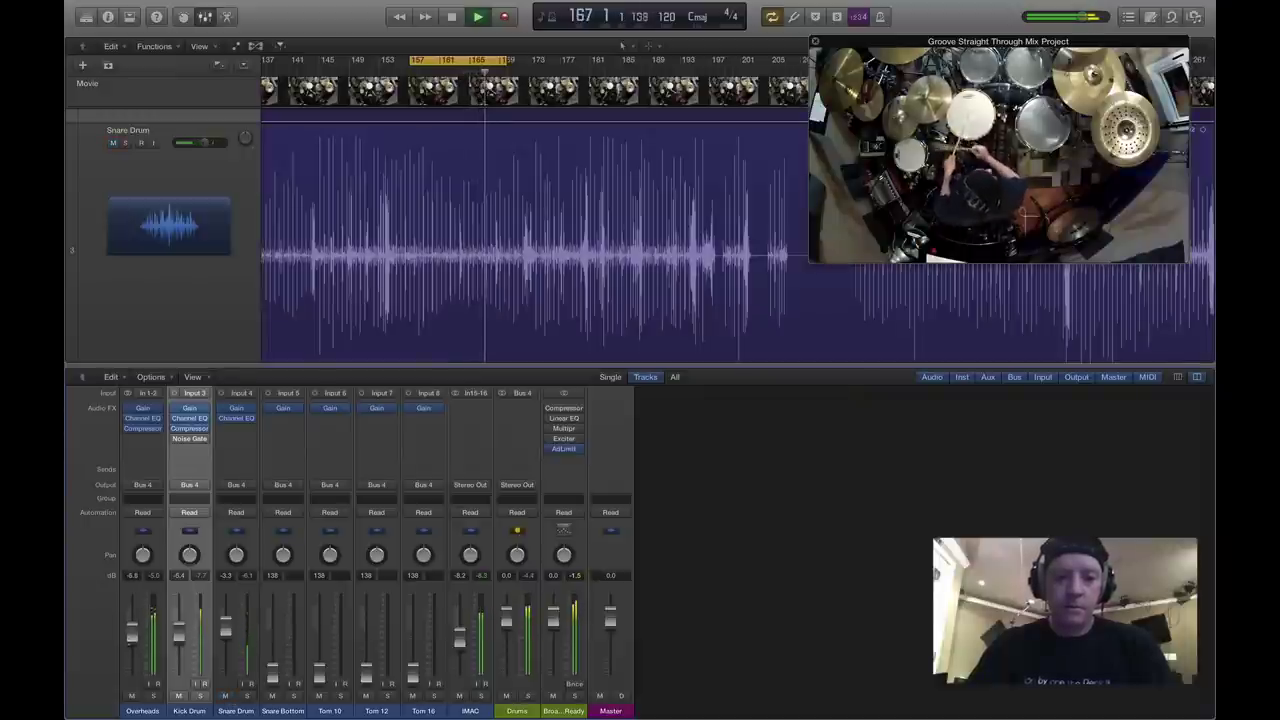
pyautogui.click(247, 695)
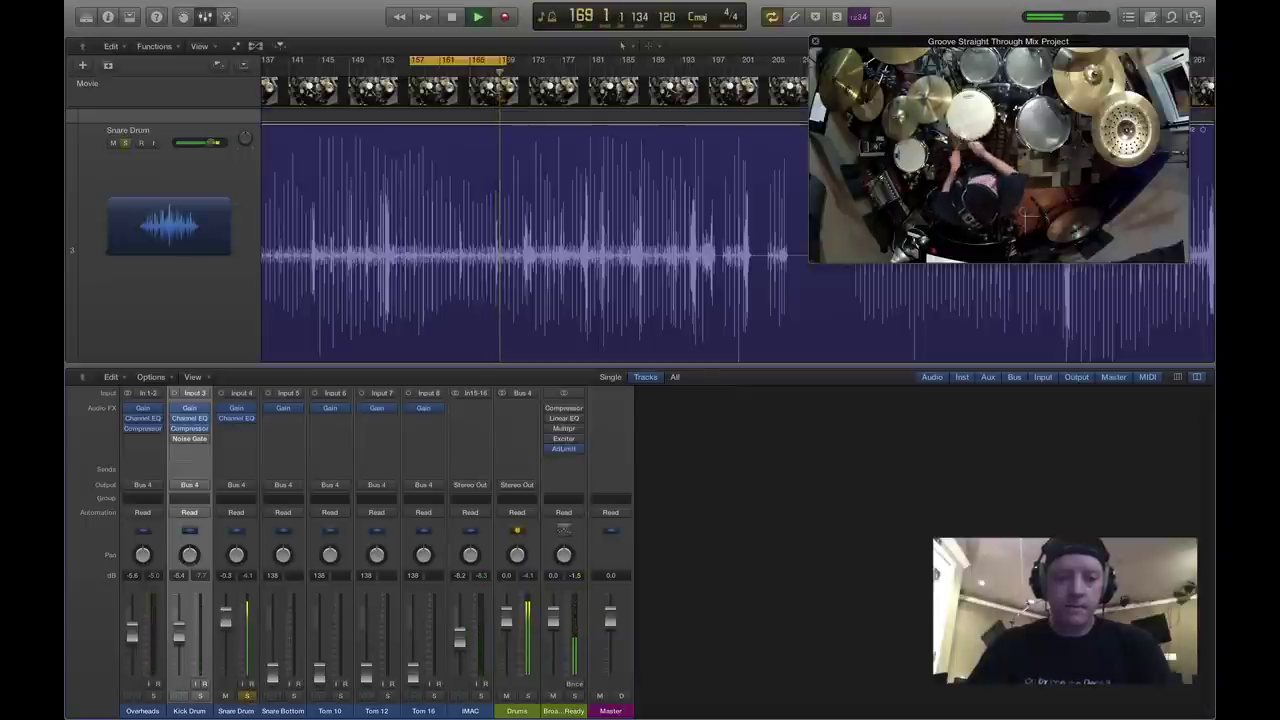
pyautogui.click(247, 695)
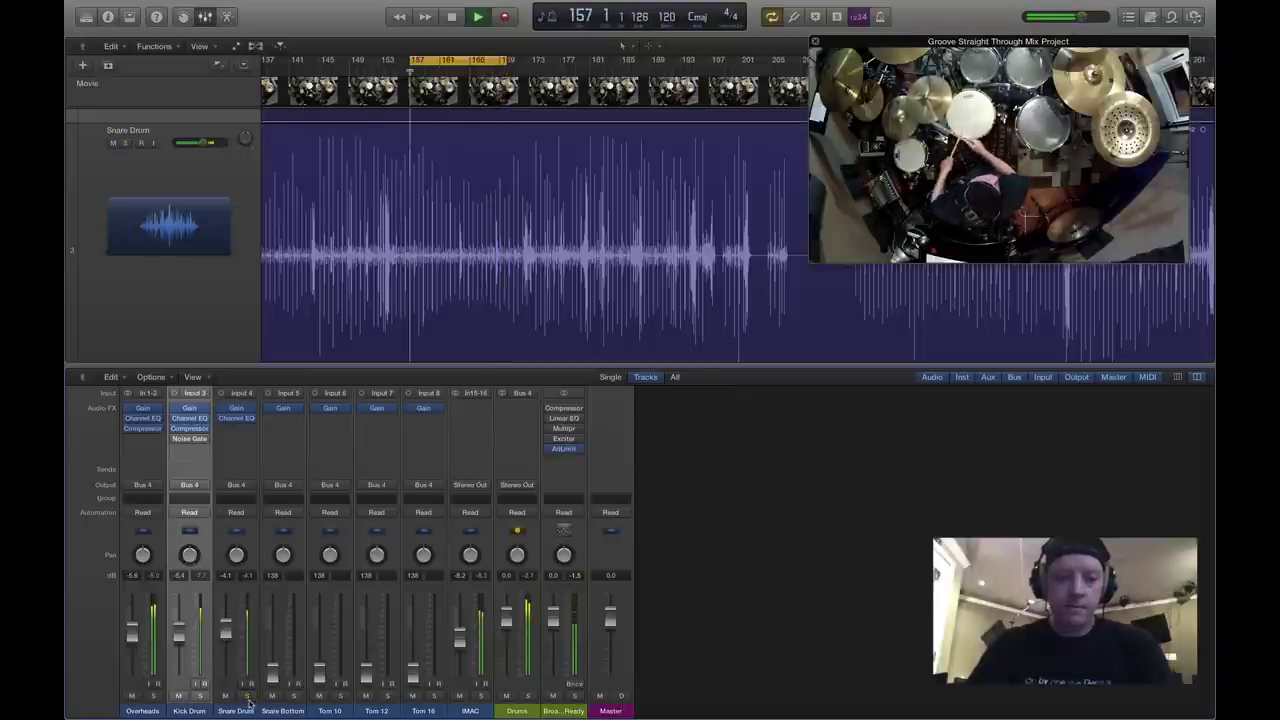
# Mute the iMAC channel, then set the Snare Drum fader to -5.1 dB and the Overheads fader to -7.4 dB.
pyautogui.click(459, 695)
pyautogui.moveTo(227, 632)
pyautogui.mouseDown()
pyautogui.moveTo(226, 674)
pyautogui.moveTo(226, 637)
pyautogui.mouseUp()
pyautogui.press('space')
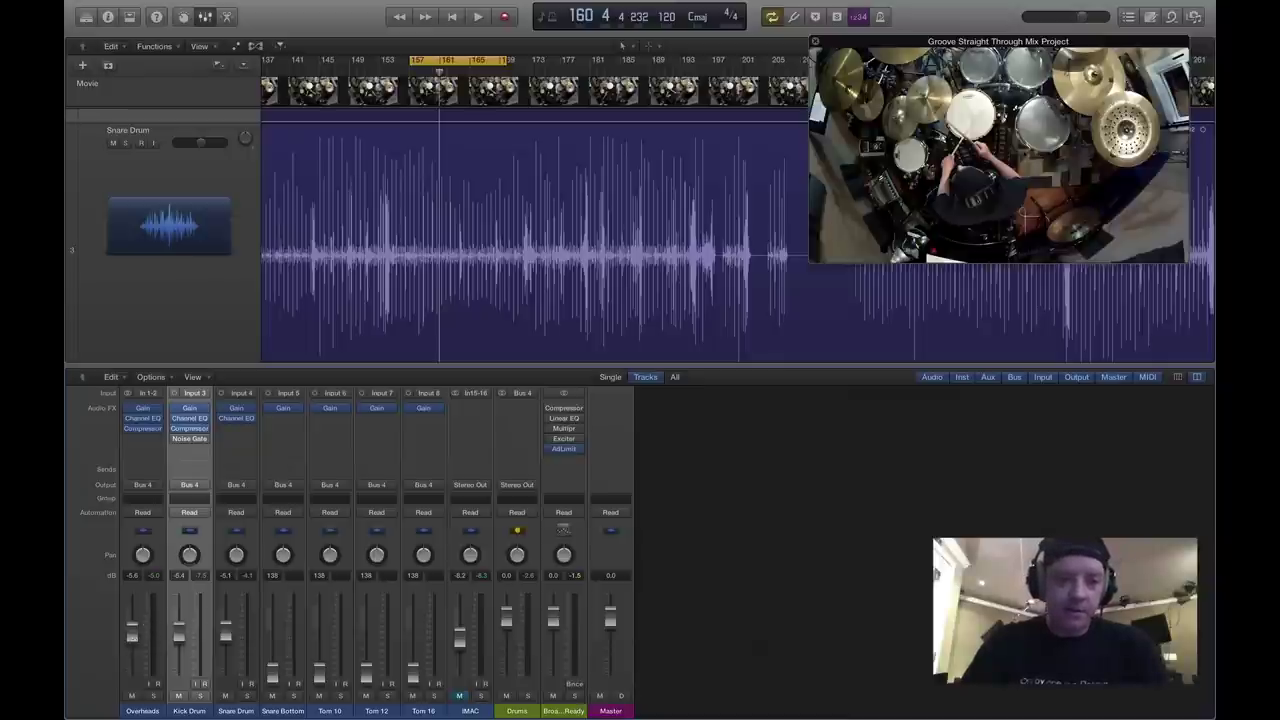
pyautogui.moveTo(132, 639); pyautogui.dragTo(132, 636)
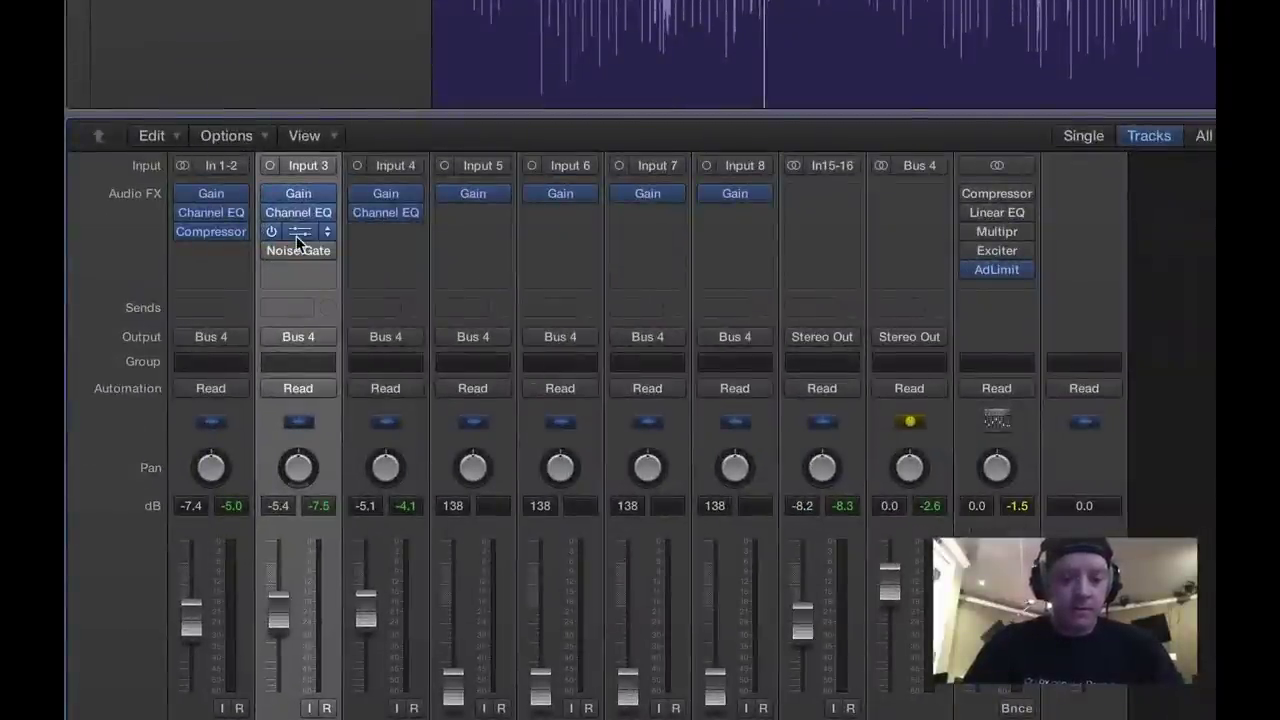
# Copy the Kick Drum's Compressor to the Snare Drum channel, solo the snare during playback, and open the copied Compressor.
pyautogui.moveTo(298, 238); pyautogui.dragTo(387, 238)
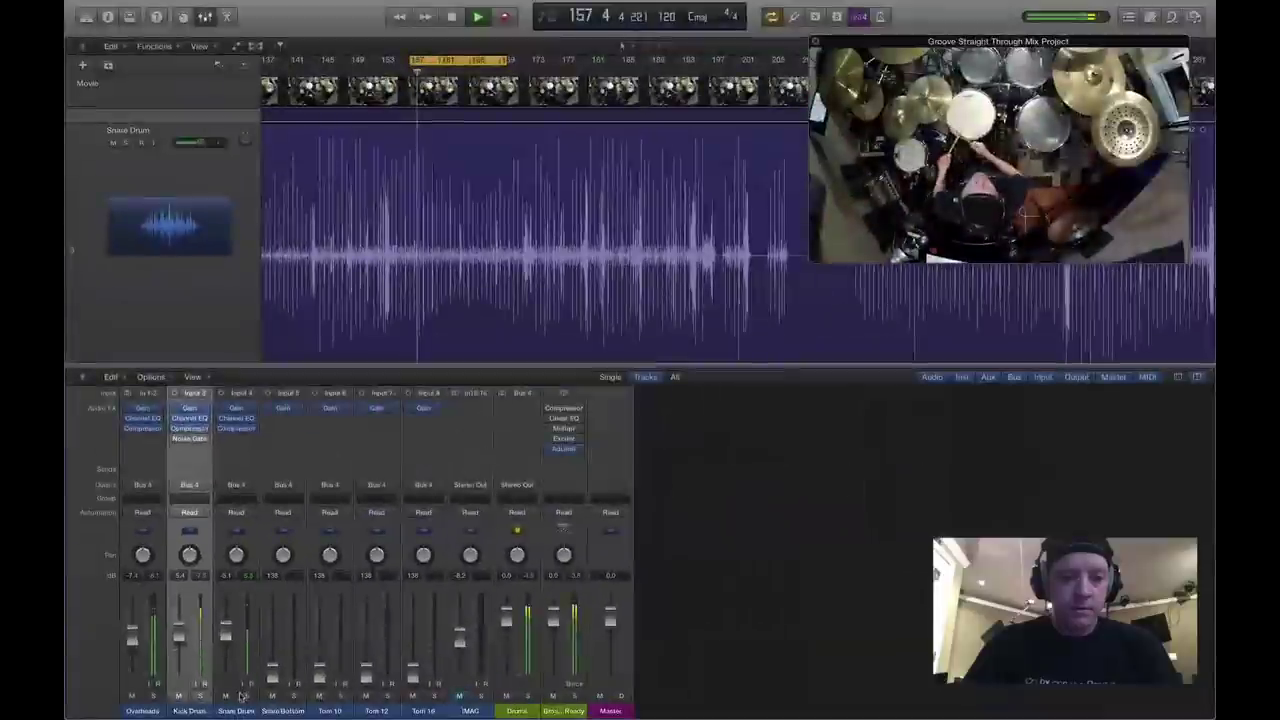
pyautogui.click(246, 695)
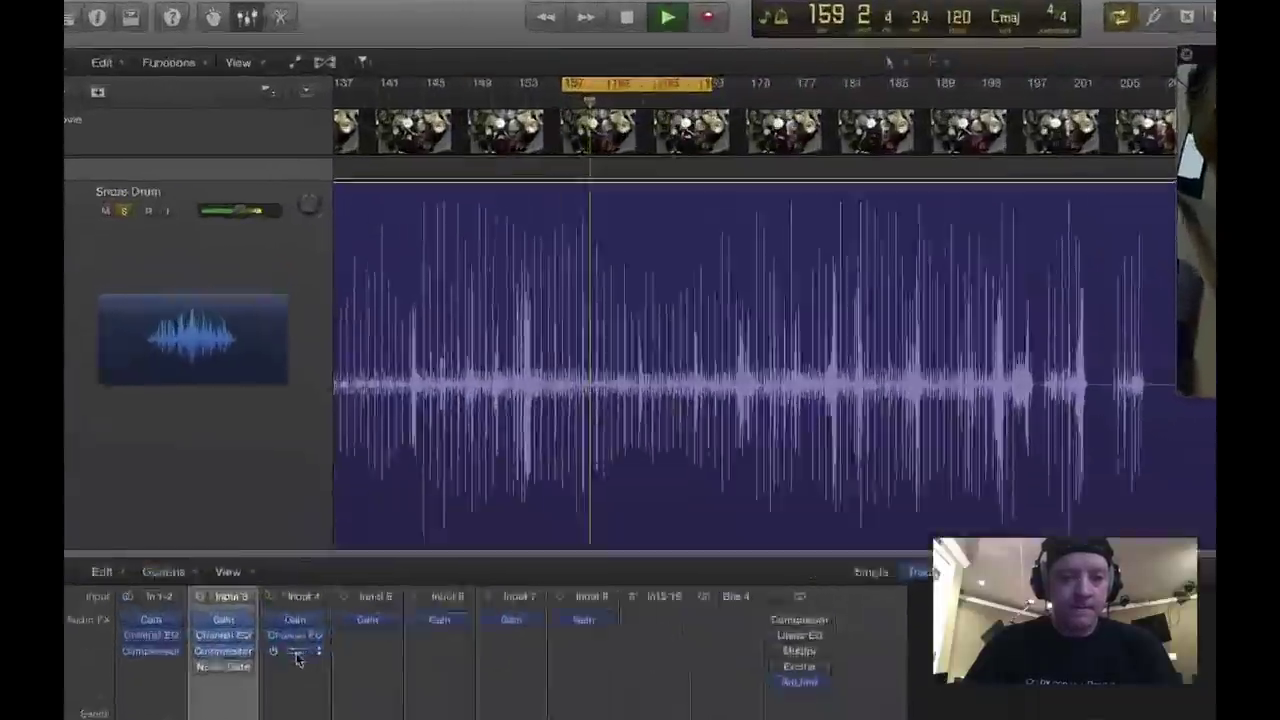
pyautogui.click(237, 428)
# Set the snare Compressor's gain to 8.5 dB and threshold to -15 dB, unsolo the snare, and enable the limiter.
pyautogui.moveTo(503, 264)
pyautogui.mouseDown()
pyautogui.moveTo(509, 239)
pyautogui.moveTo(509, 251)
pyautogui.mouseUp()
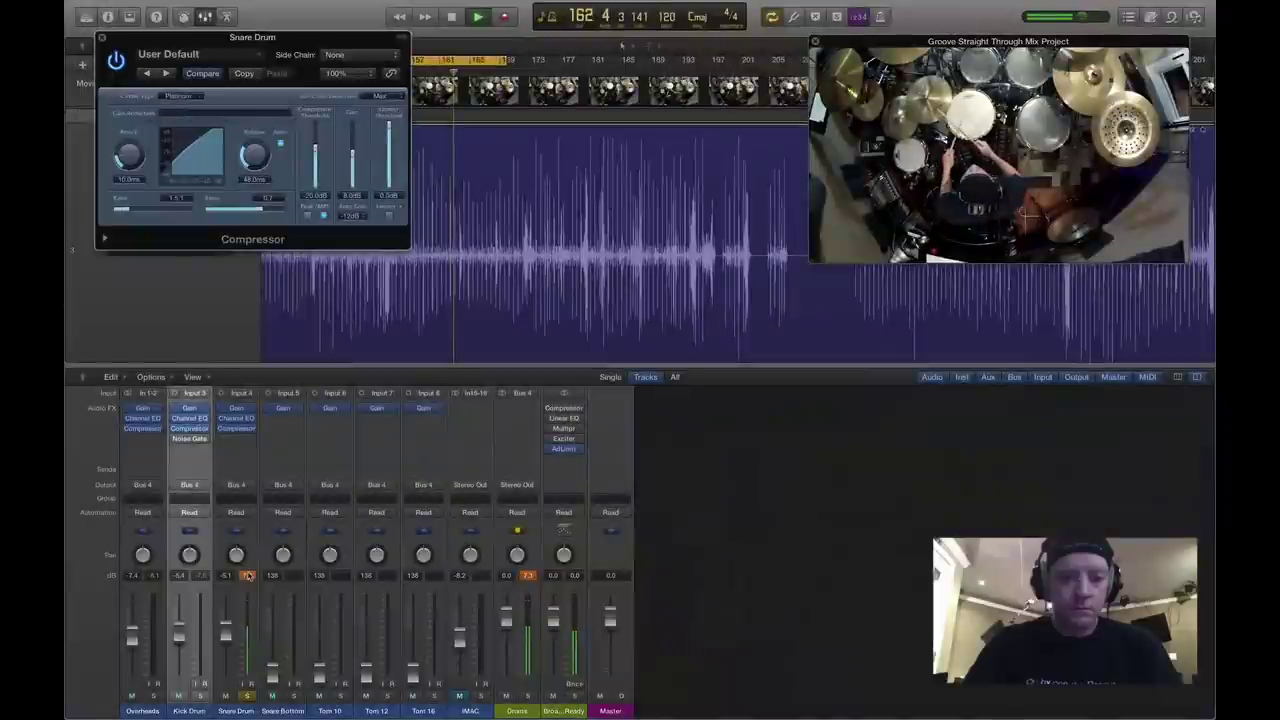
pyautogui.click(249, 576)
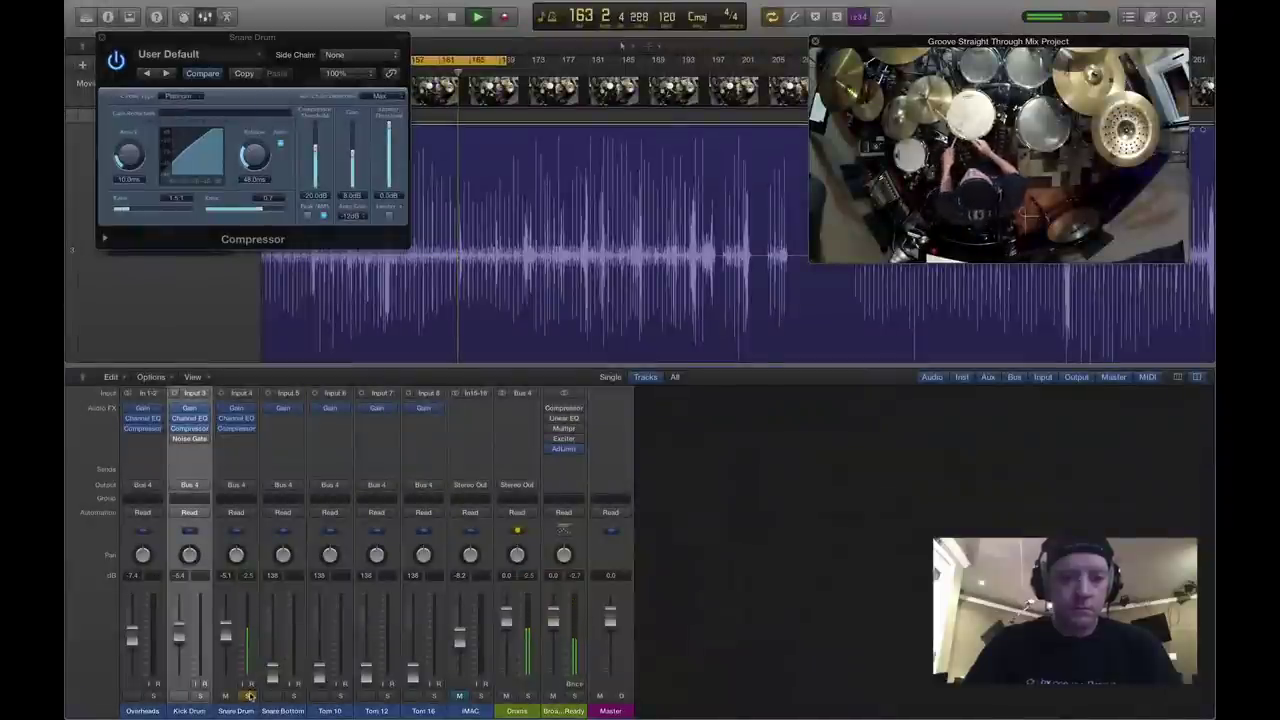
pyautogui.click(247, 696)
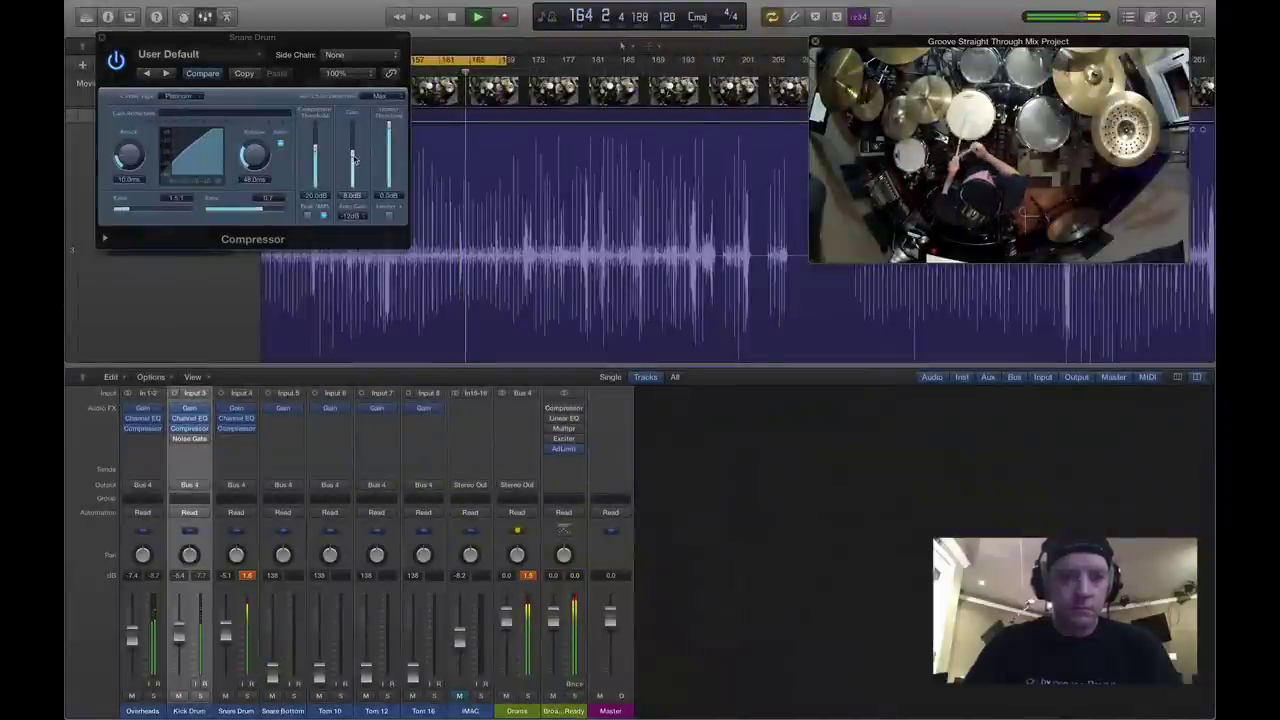
pyautogui.moveTo(352, 160)
pyautogui.mouseDown()
pyautogui.moveTo(352, 172)
pyautogui.moveTo(352, 151)
pyautogui.mouseUp()
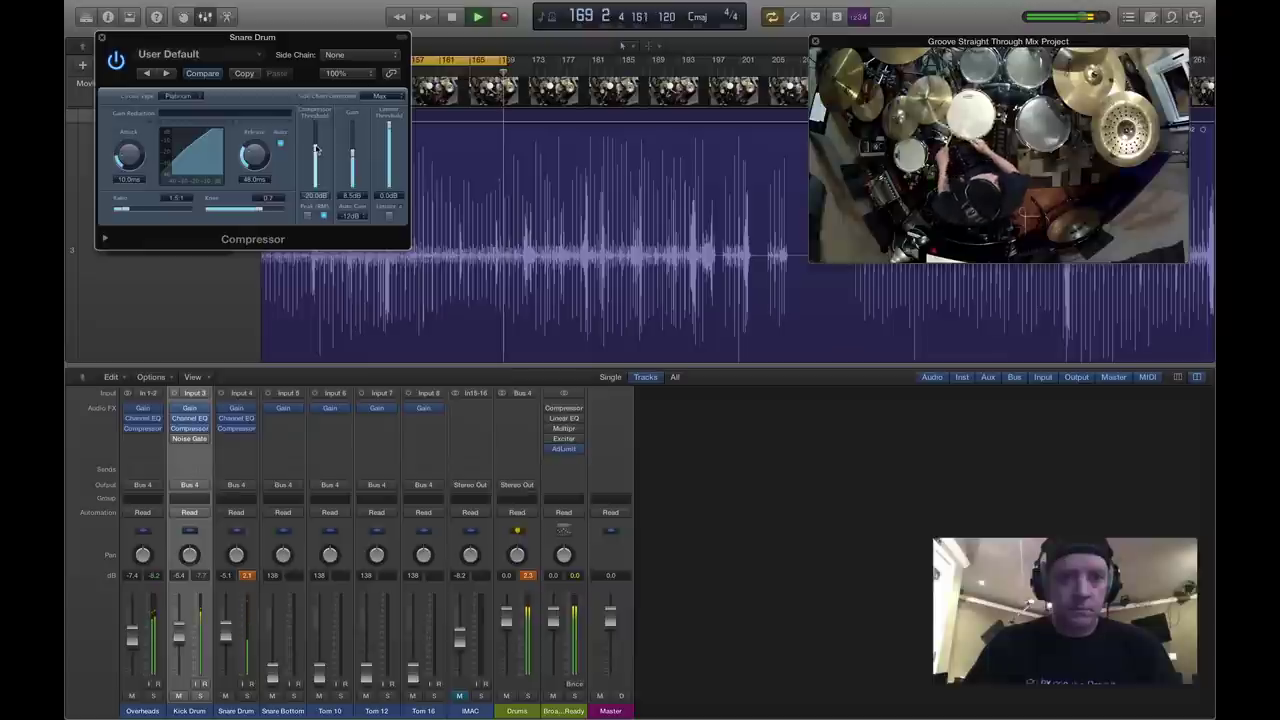
pyautogui.moveTo(316, 148); pyautogui.dragTo(317, 143)
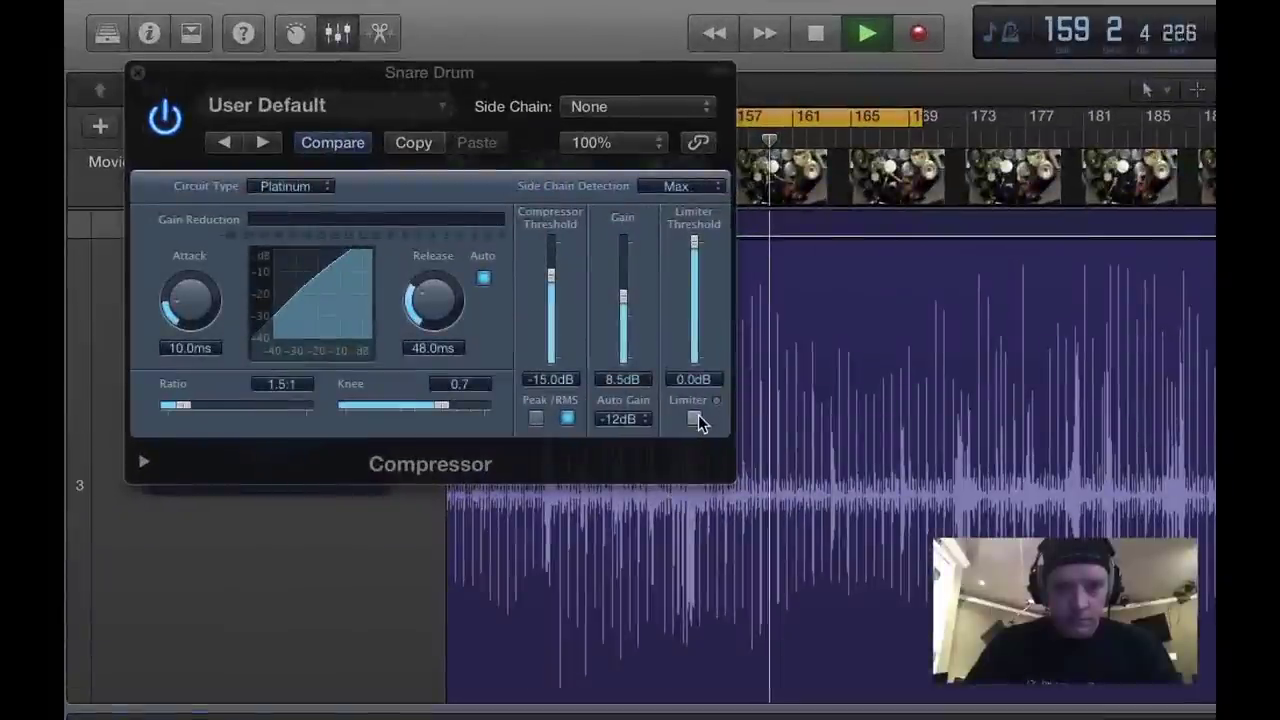
pyautogui.click(417, 235)
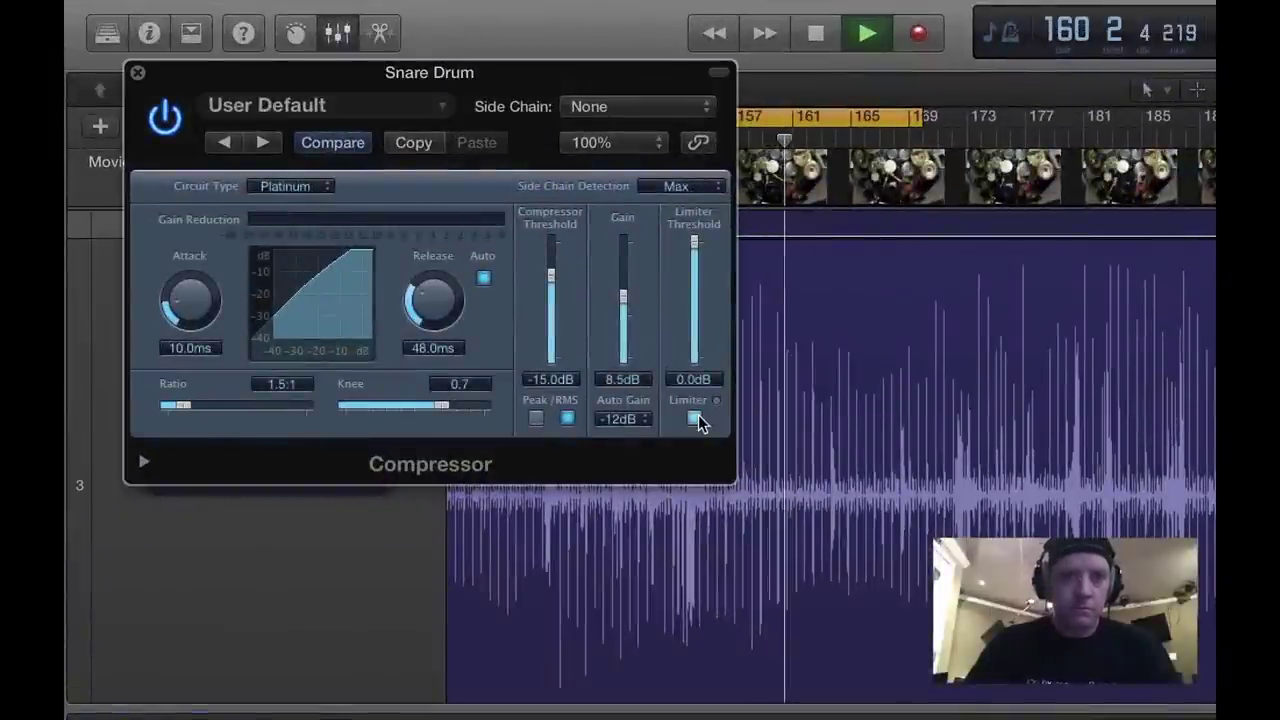
pyautogui.press('space')
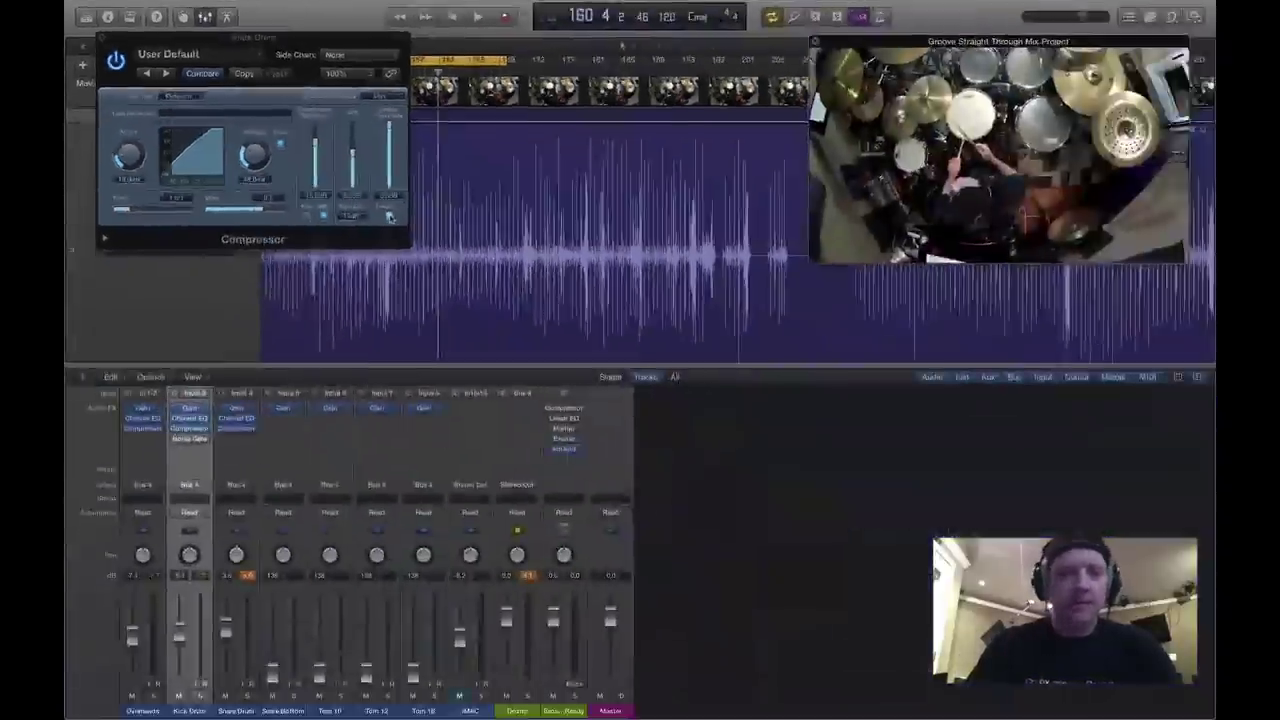
# Play the mix with the Compressor moved clear, compare it with the snare muted, and set the snare fader to -5.6 dB.
pyautogui.press('space')
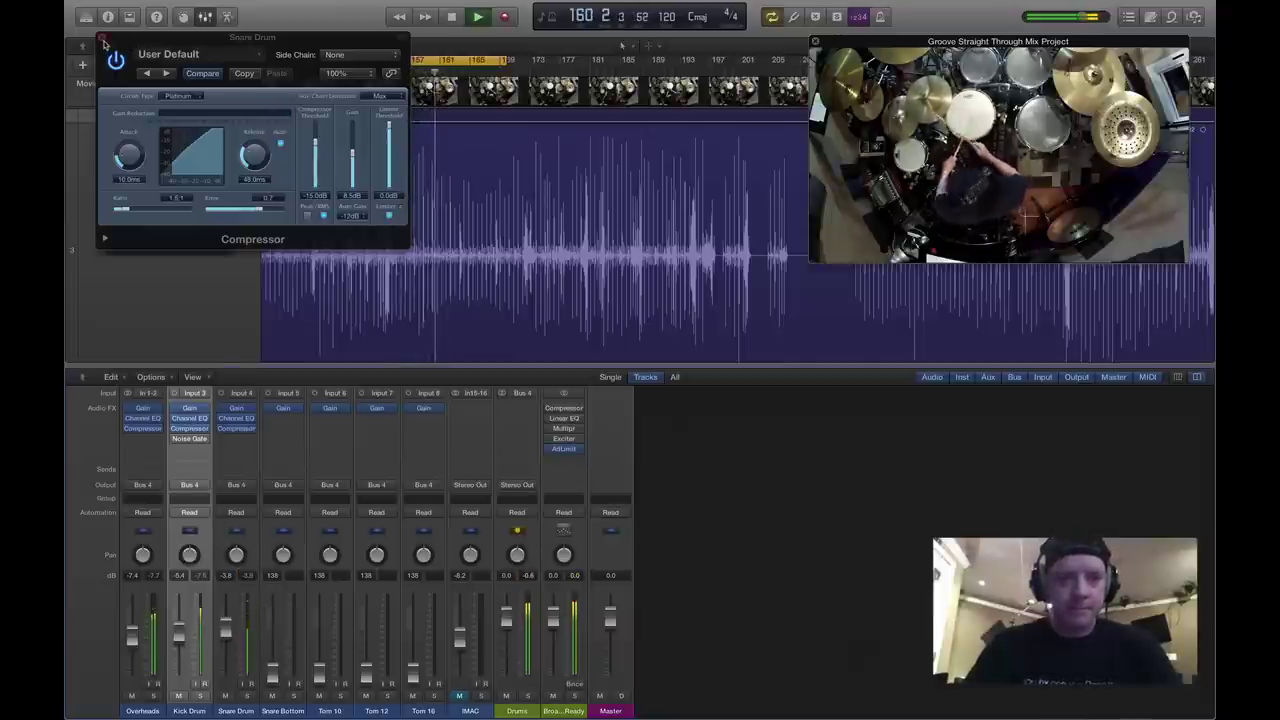
pyautogui.moveTo(130, 44); pyautogui.dragTo(698, 388)
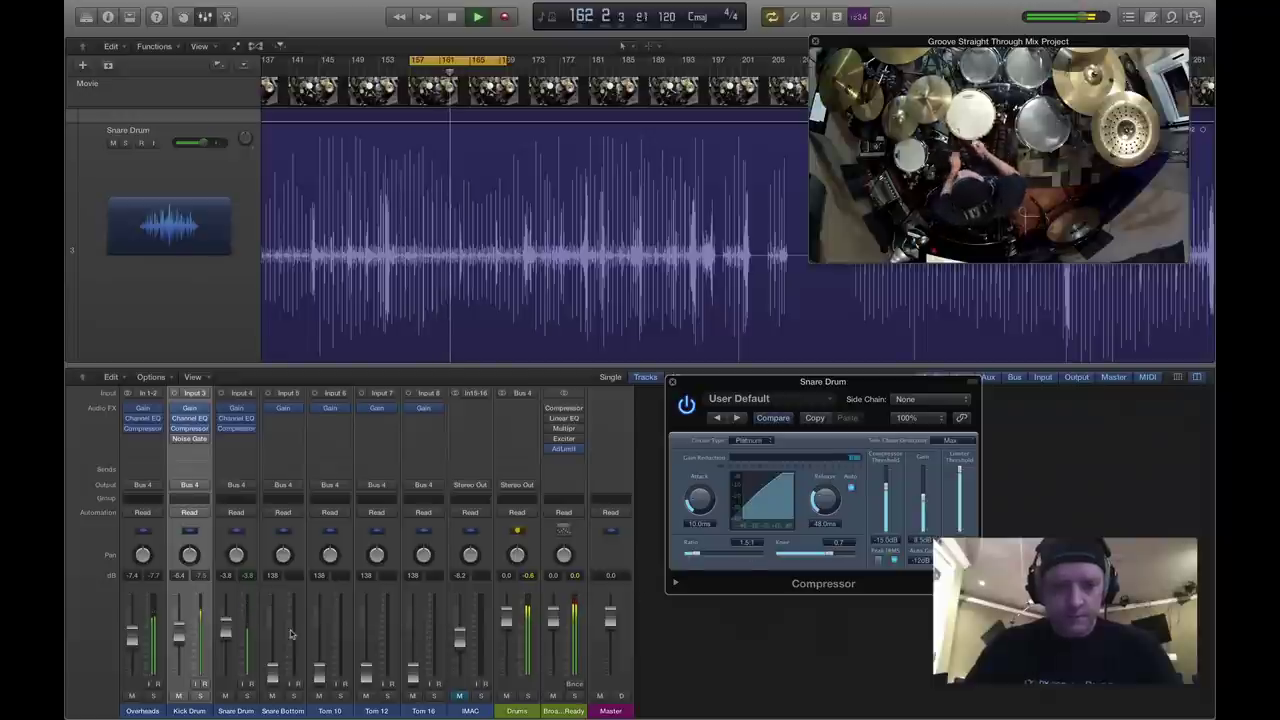
pyautogui.click(225, 695)
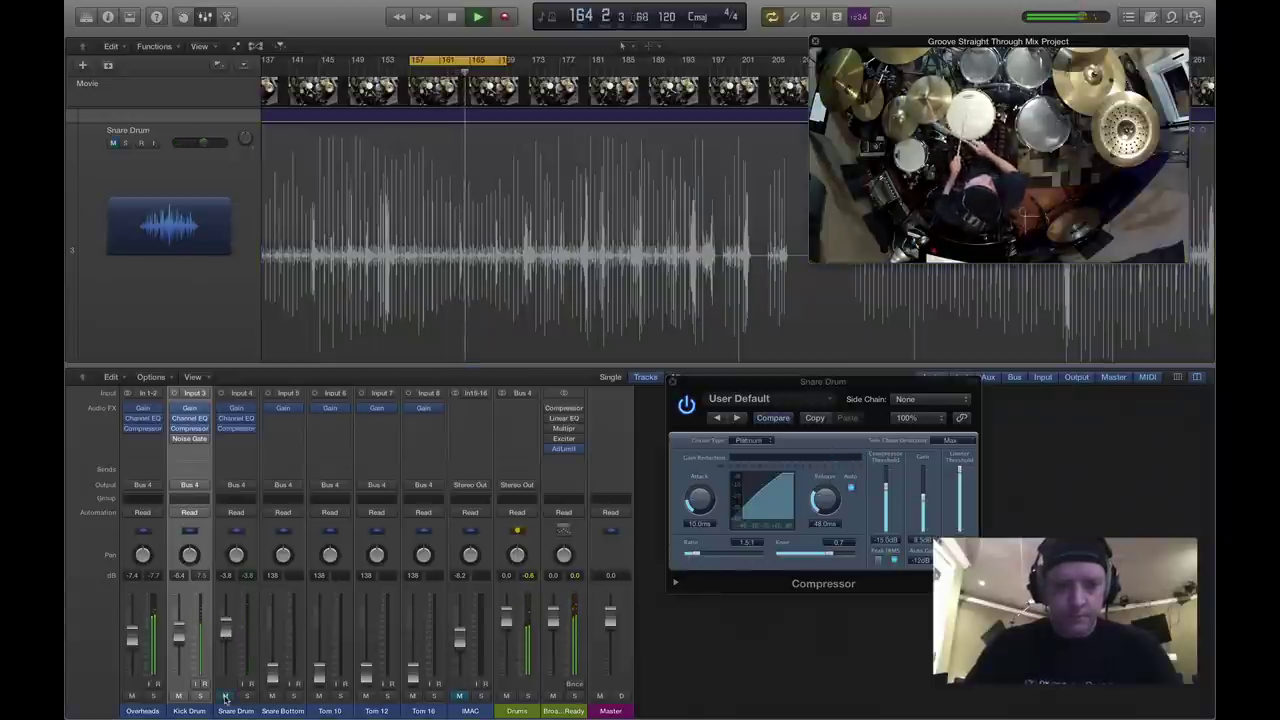
pyautogui.click(225, 695)
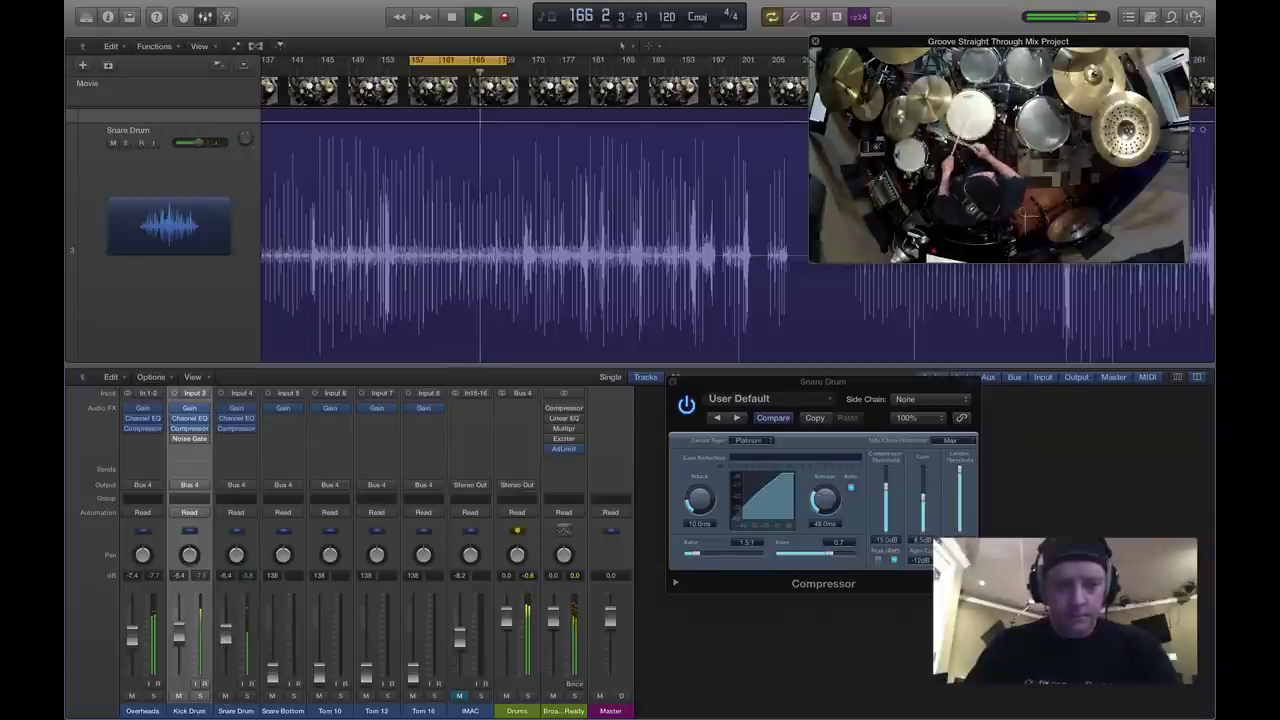
pyautogui.click(225, 695)
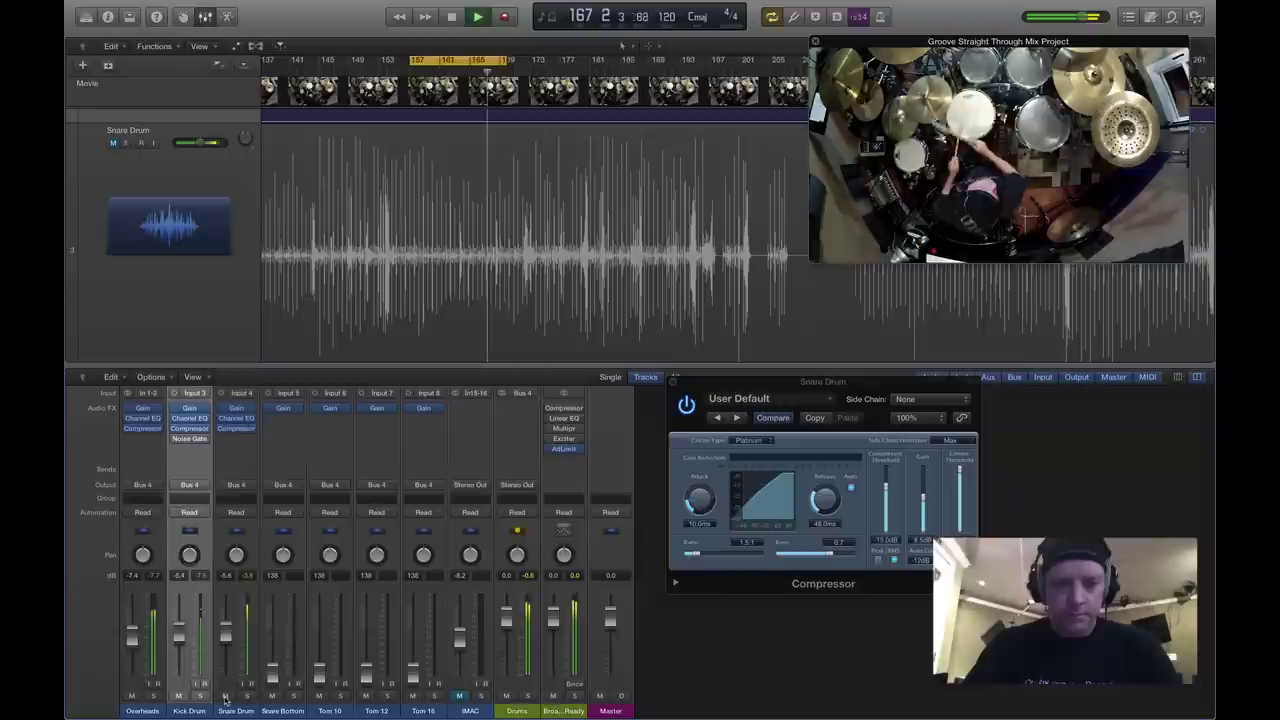
pyautogui.click(225, 695)
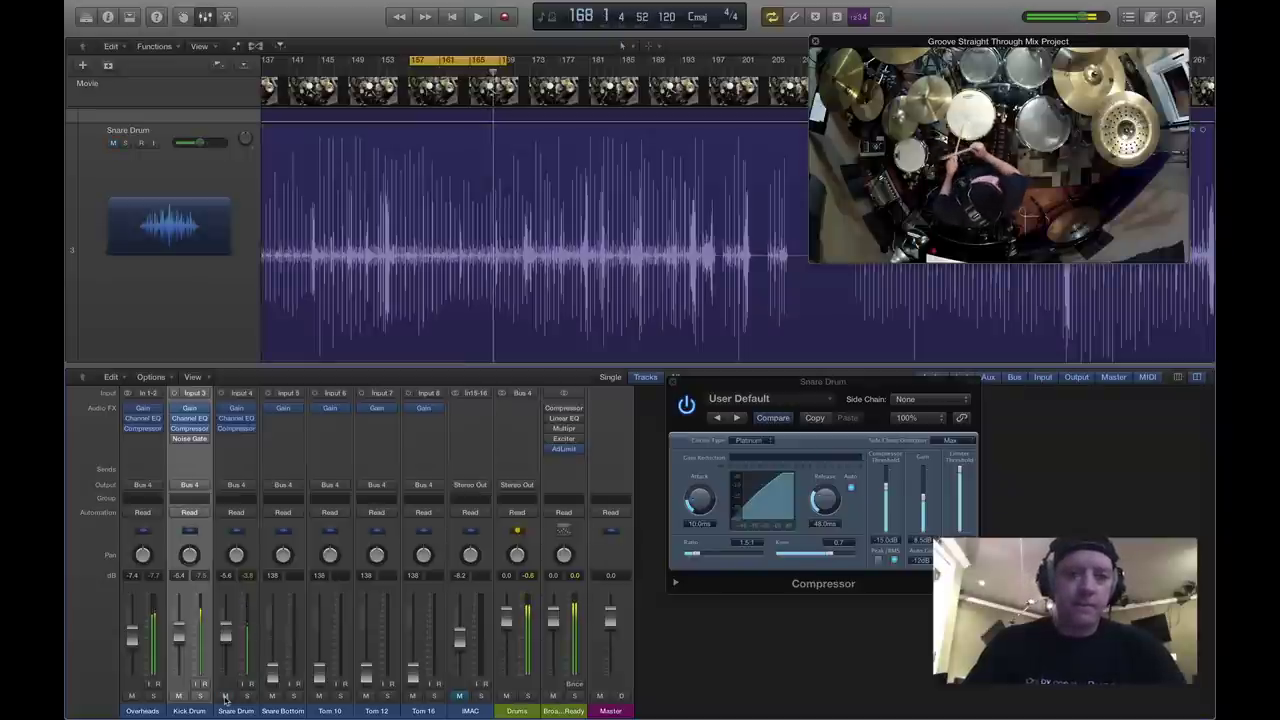
pyautogui.press('space')
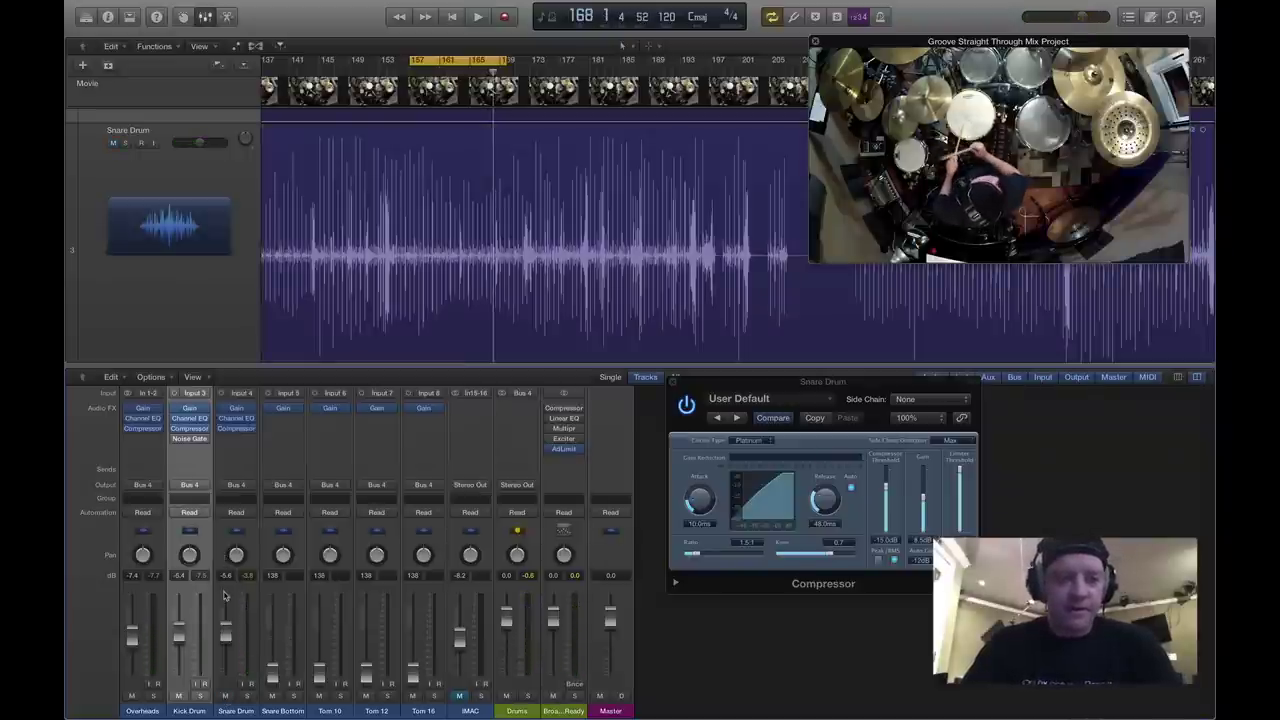
# Select and solo the Snare Drum channel, play the cycled section, and open its Channel EQ.
pyautogui.click(227, 713)
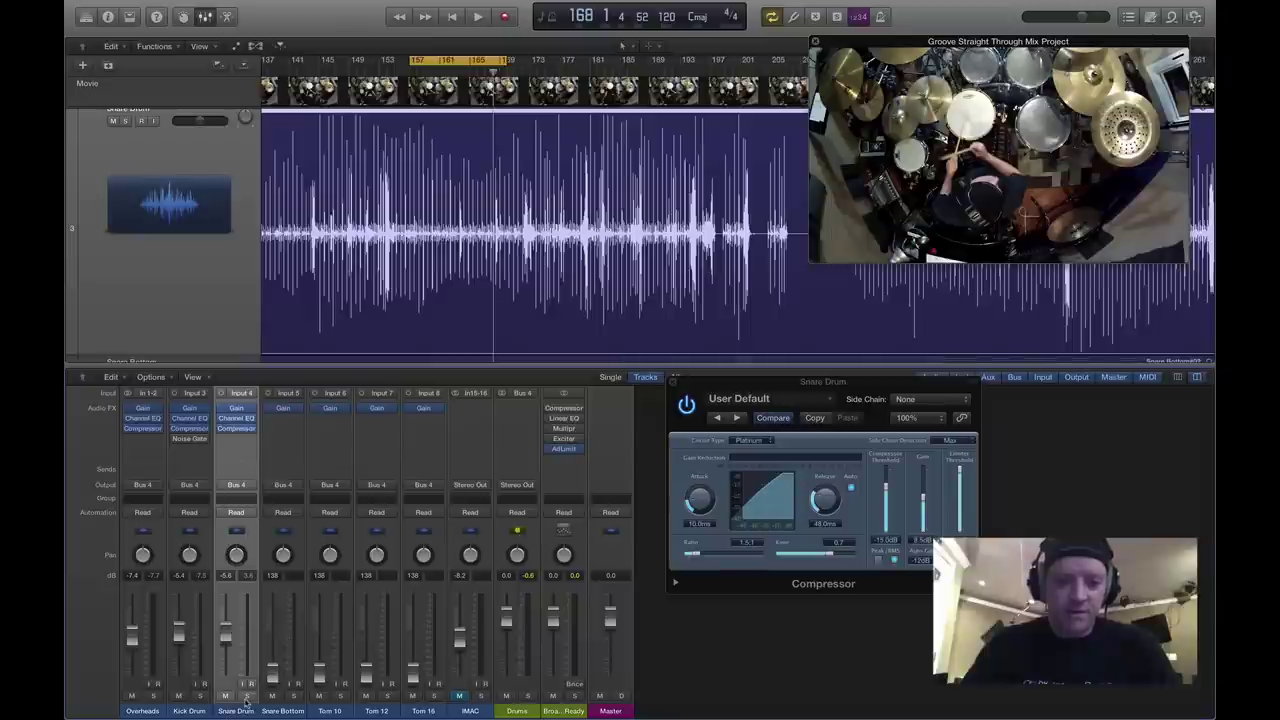
pyautogui.click(247, 697)
pyautogui.press('space')
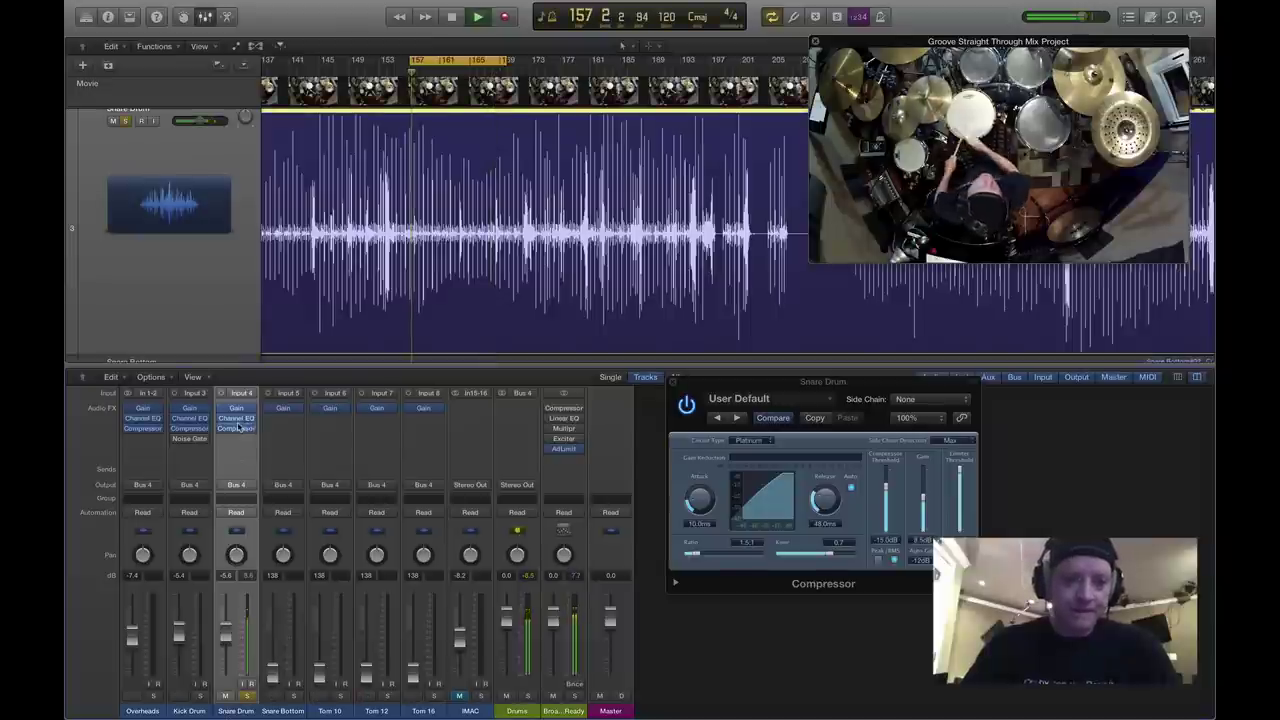
pyautogui.click(235, 420)
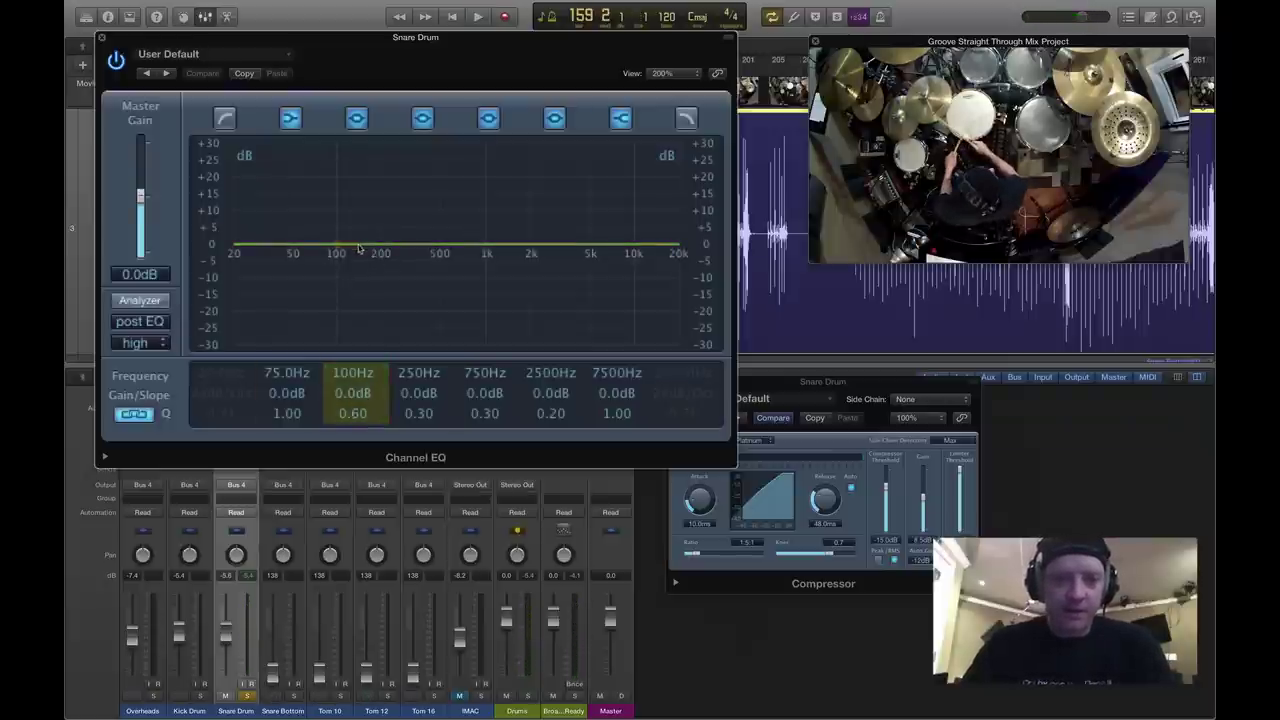
# Turn on the snare EQ's analyzer and, during playback, set the 100 Hz band to 172 Hz with about -5.5 dB gain.
pyautogui.moveTo(348, 372); pyautogui.dragTo(347, 347)
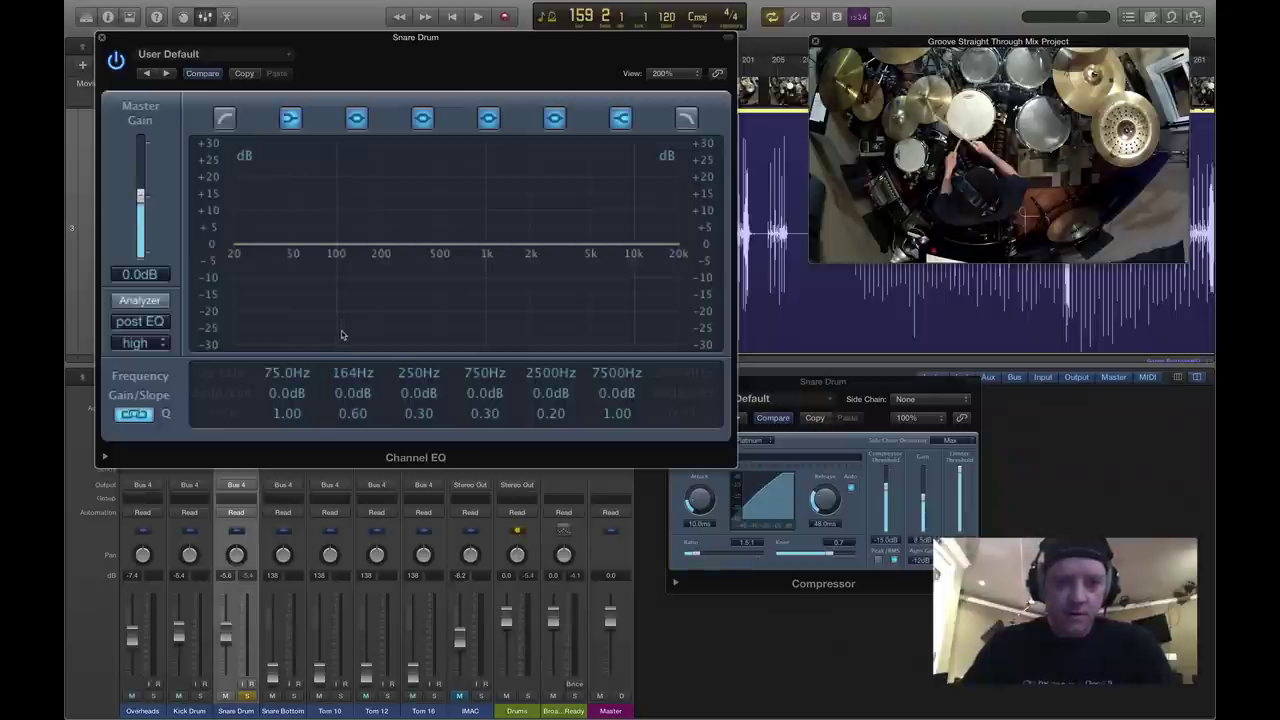
pyautogui.click(140, 301)
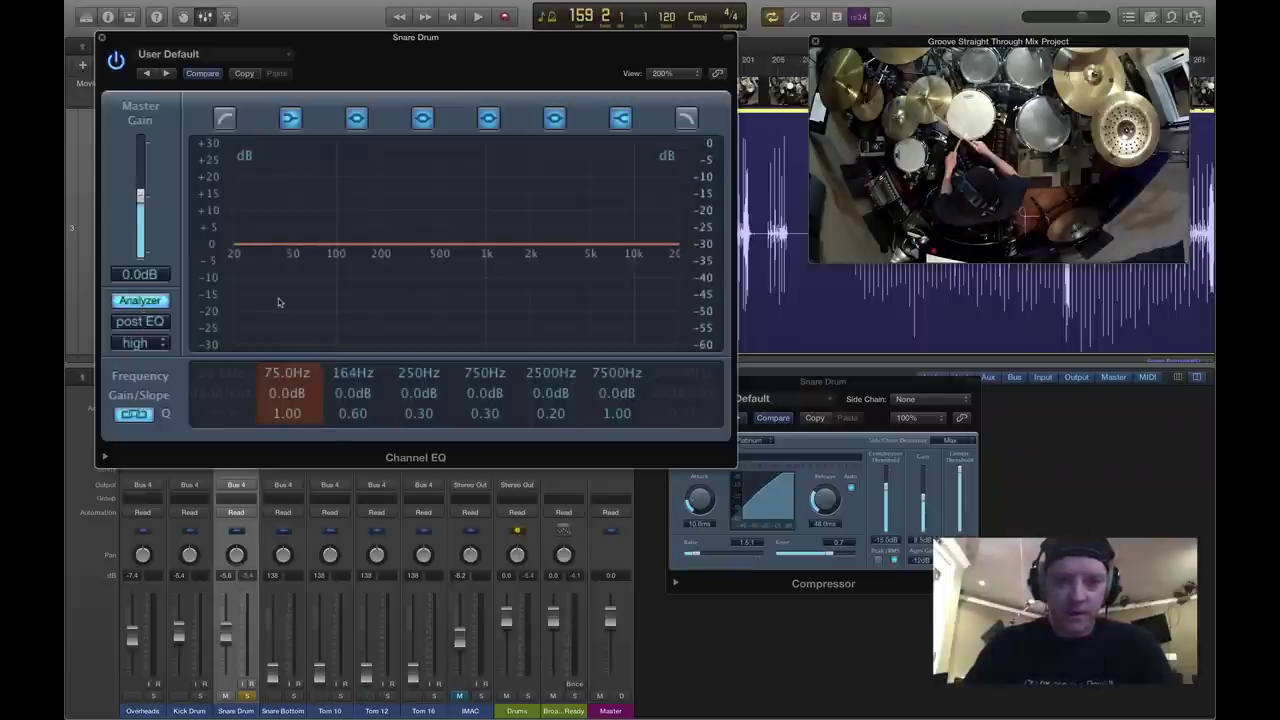
pyautogui.press('space')
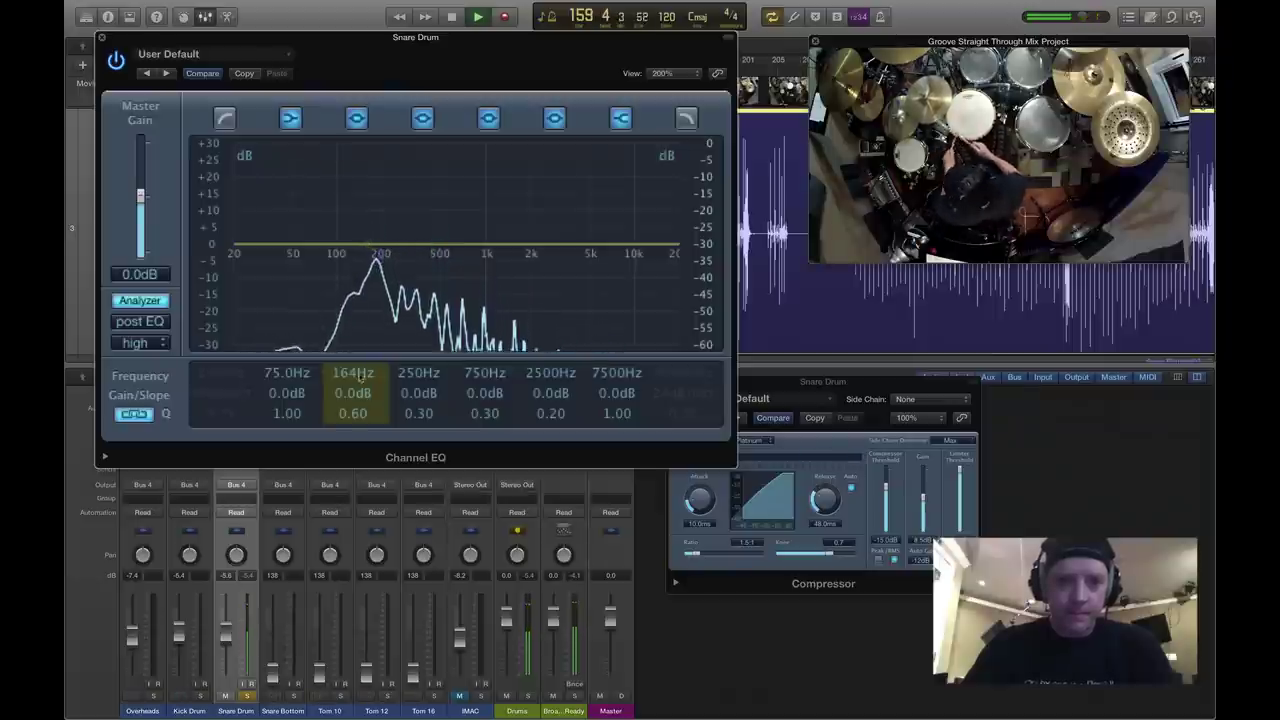
pyautogui.moveTo(349, 343); pyautogui.dragTo(349, 341)
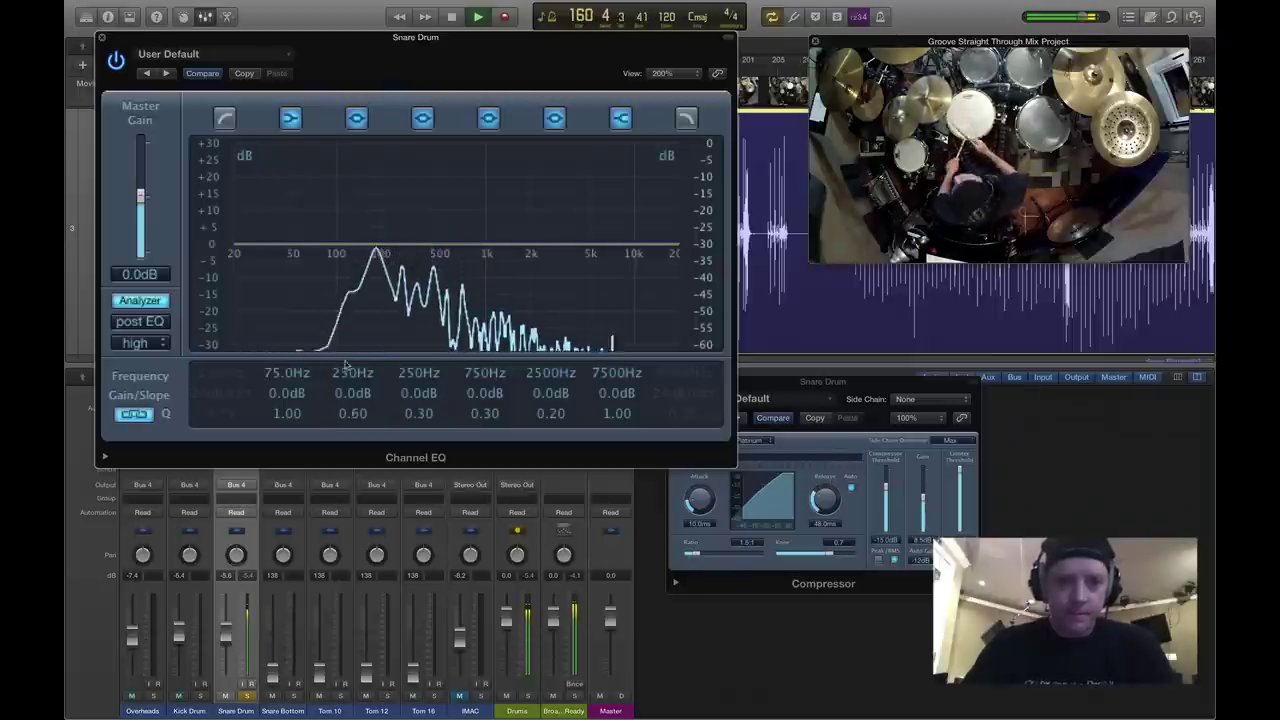
pyautogui.moveTo(350, 396); pyautogui.dragTo(367, 495)
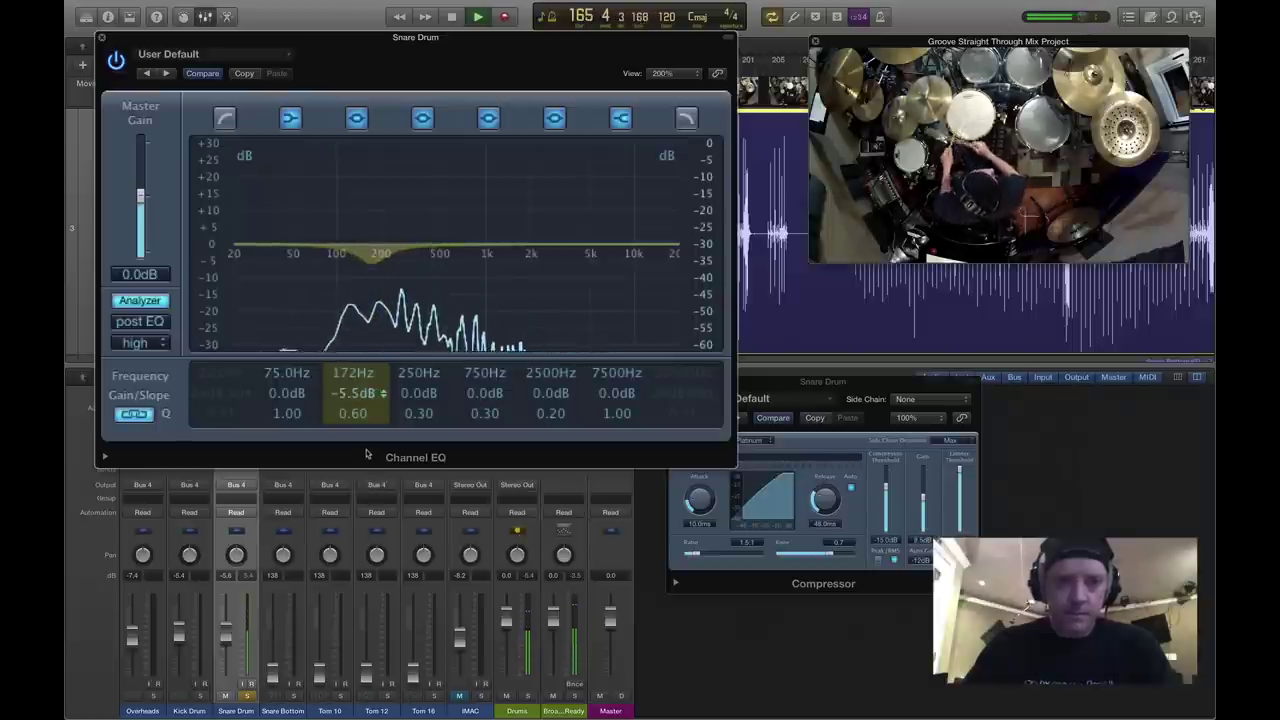
# Move the snare EQ's 172 Hz cut to 270 Hz, unsolo the snare, and set the 2500 Hz band's gain to +2.0 dB.
pyautogui.moveTo(366, 454); pyautogui.dragTo(366, 455)
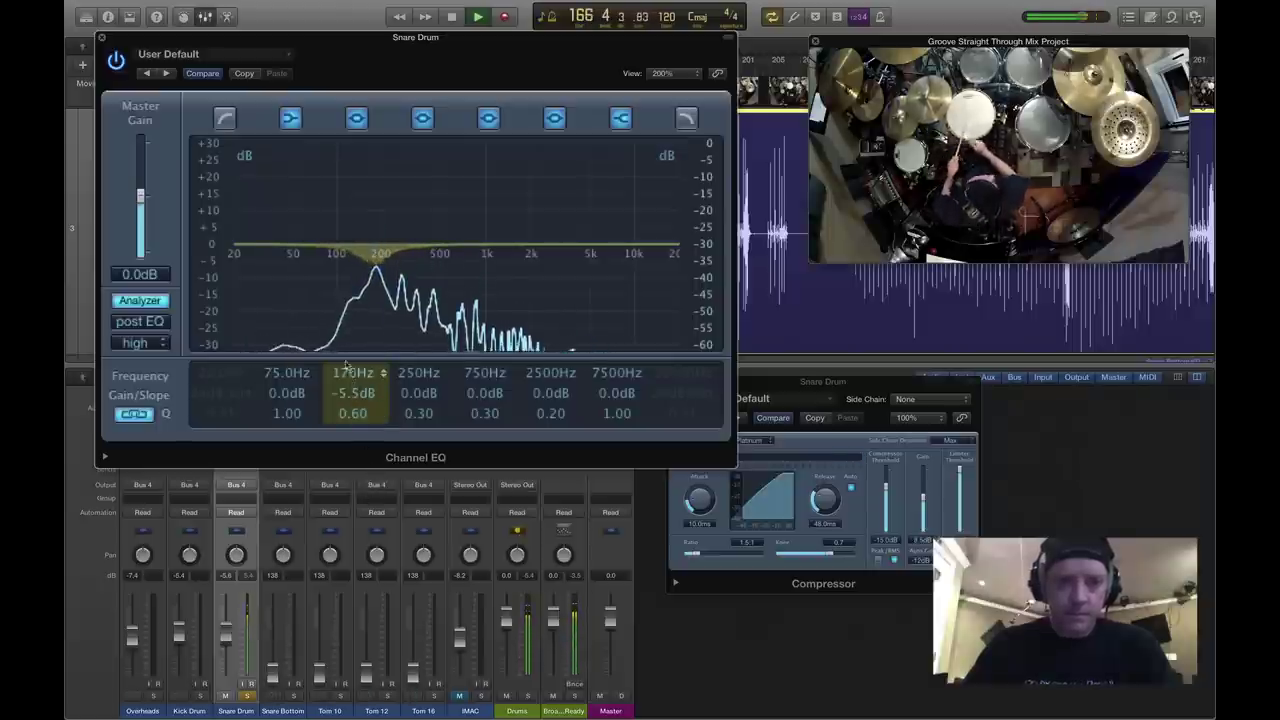
pyautogui.moveTo(340, 345); pyautogui.dragTo(340, 343)
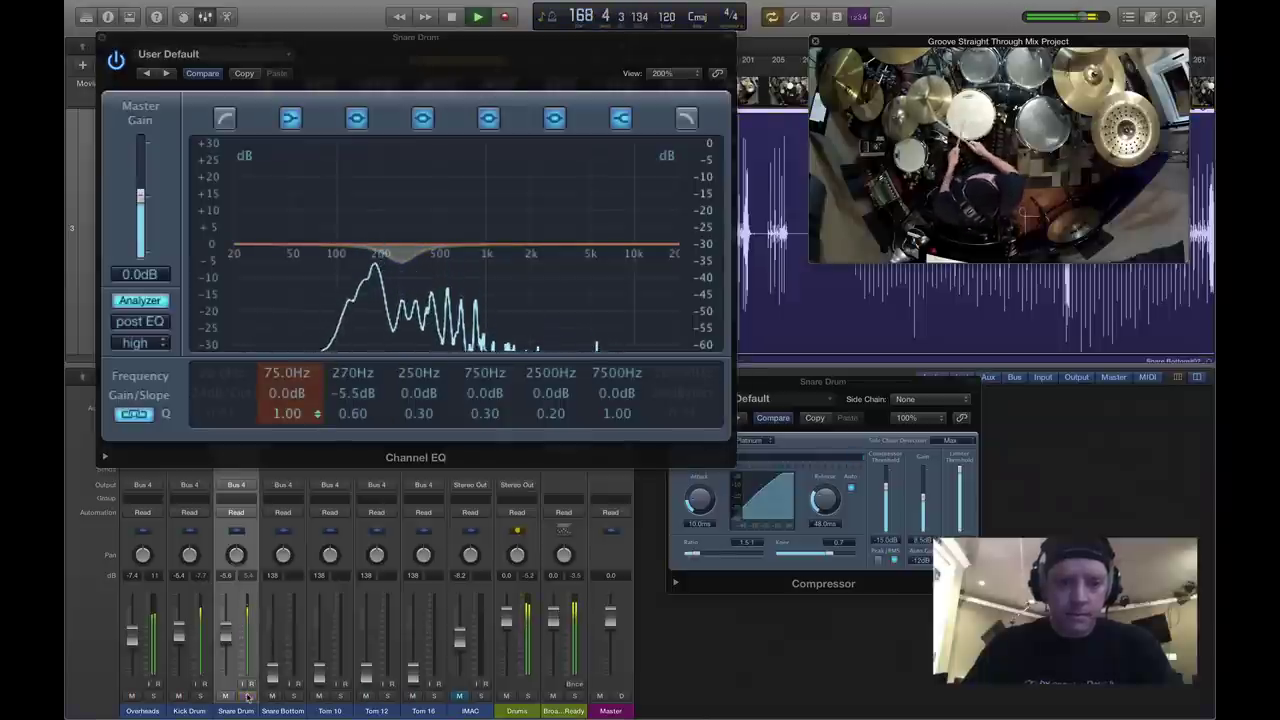
pyautogui.moveTo(545, 392)
pyautogui.mouseDown()
pyautogui.moveTo(560, 400)
pyautogui.moveTo(560, 384)
pyautogui.mouseUp()
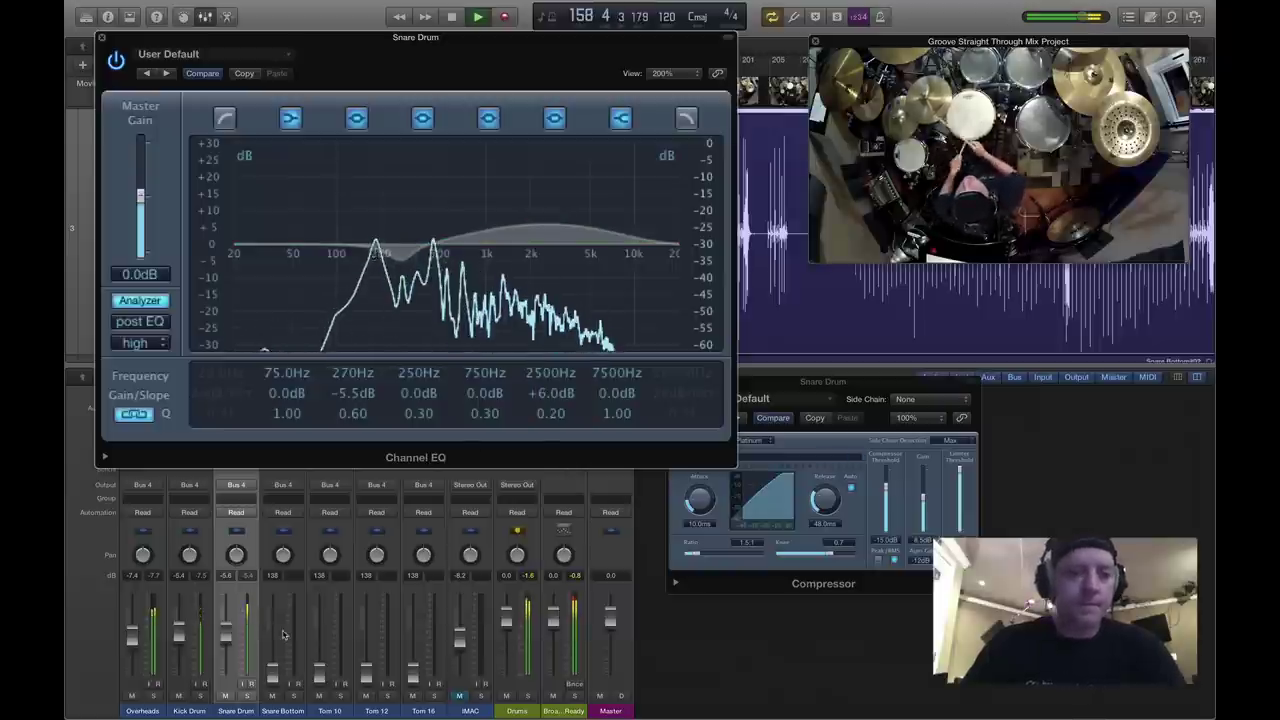
pyautogui.press('space')
pyautogui.moveTo(555, 394); pyautogui.dragTo(556, 412)
# Set the snare EQ's gain to 0.5 dB at 75 Hz and -0.5 dB at 750 Hz.
pyautogui.moveTo(291, 395); pyautogui.dragTo(294, 388)
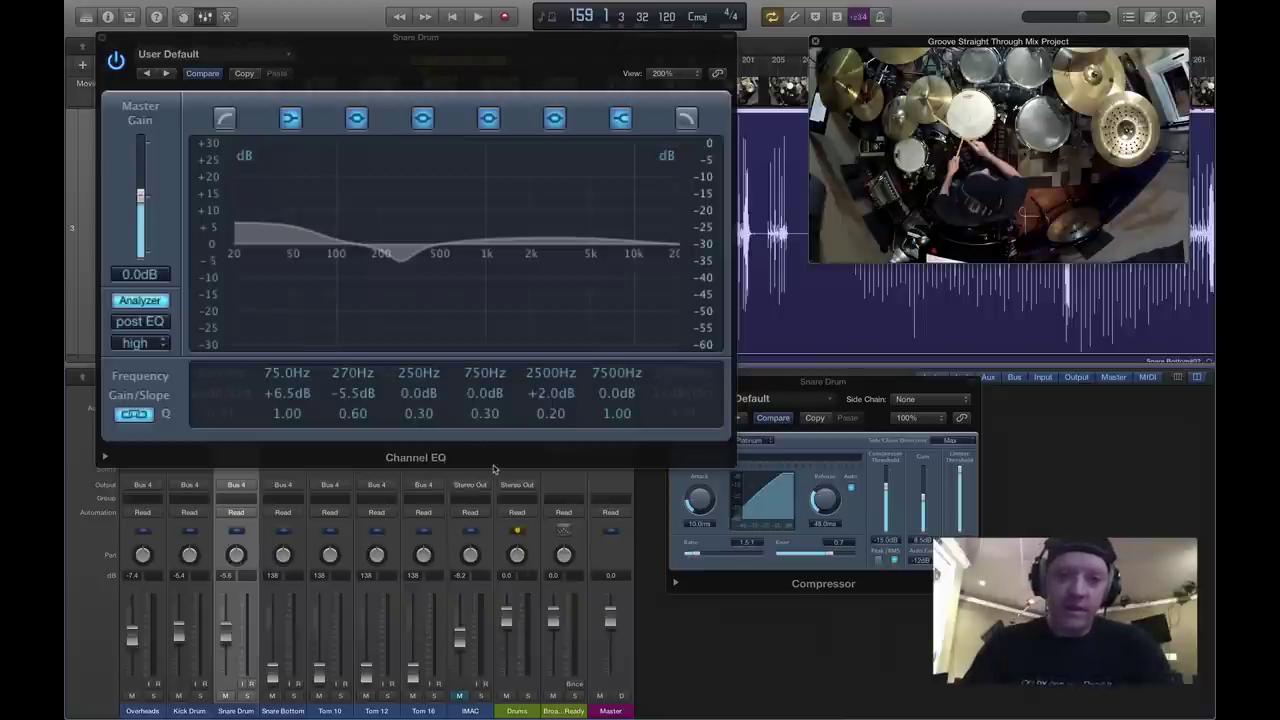
pyautogui.moveTo(283, 393); pyautogui.dragTo(284, 414)
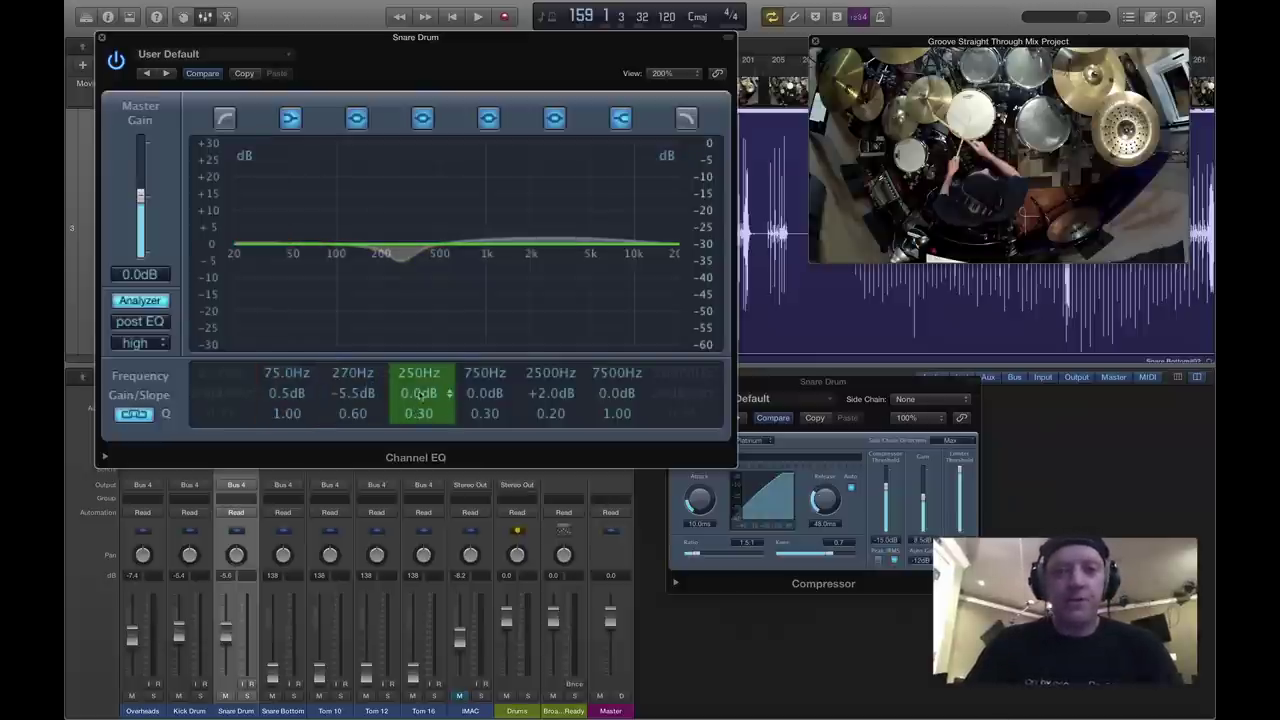
pyautogui.moveTo(480, 398); pyautogui.dragTo(491, 396)
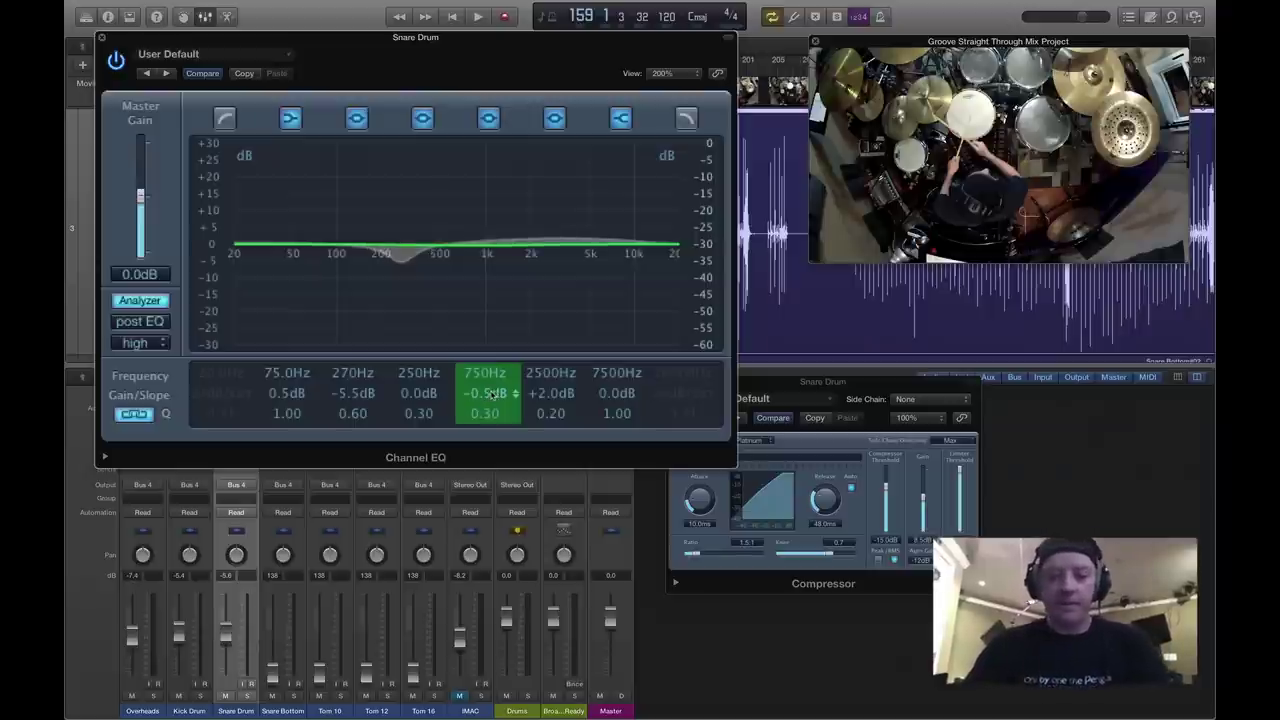
# Play the mix and close the snare's Channel EQ, then replay the cycled section with the IMAC channel unmuted.
pyautogui.press('space')
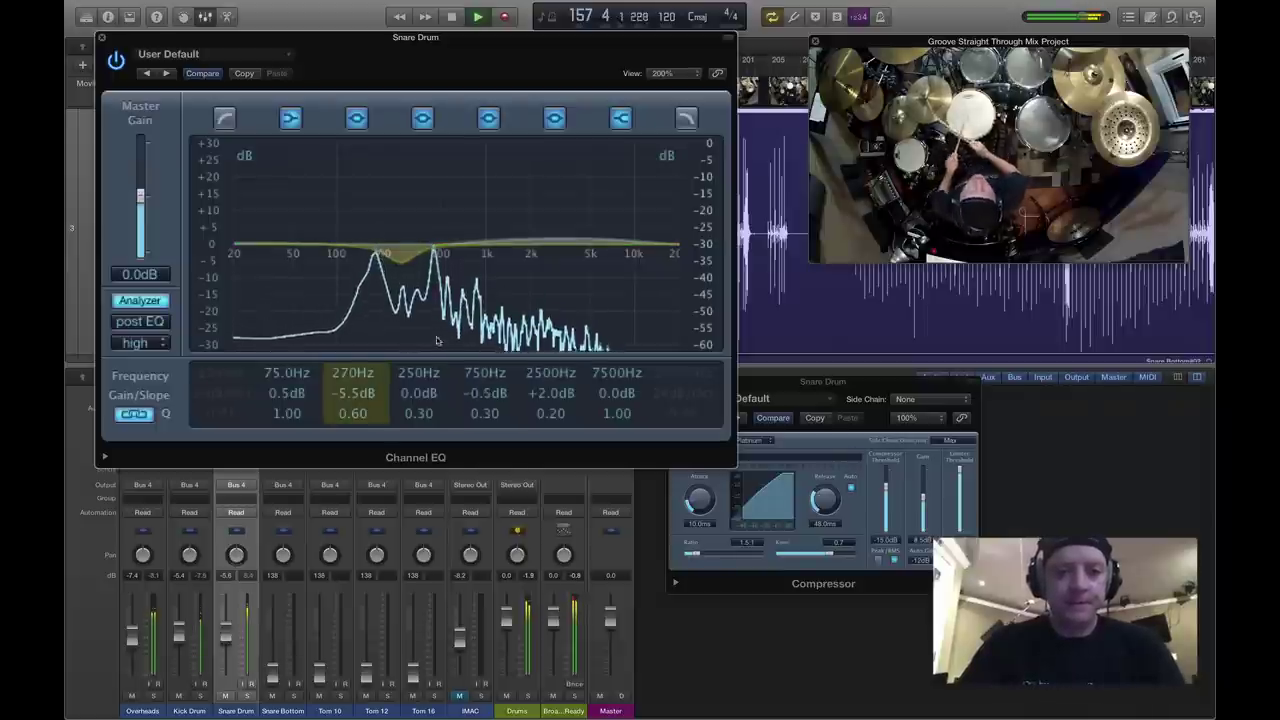
pyautogui.click(102, 38)
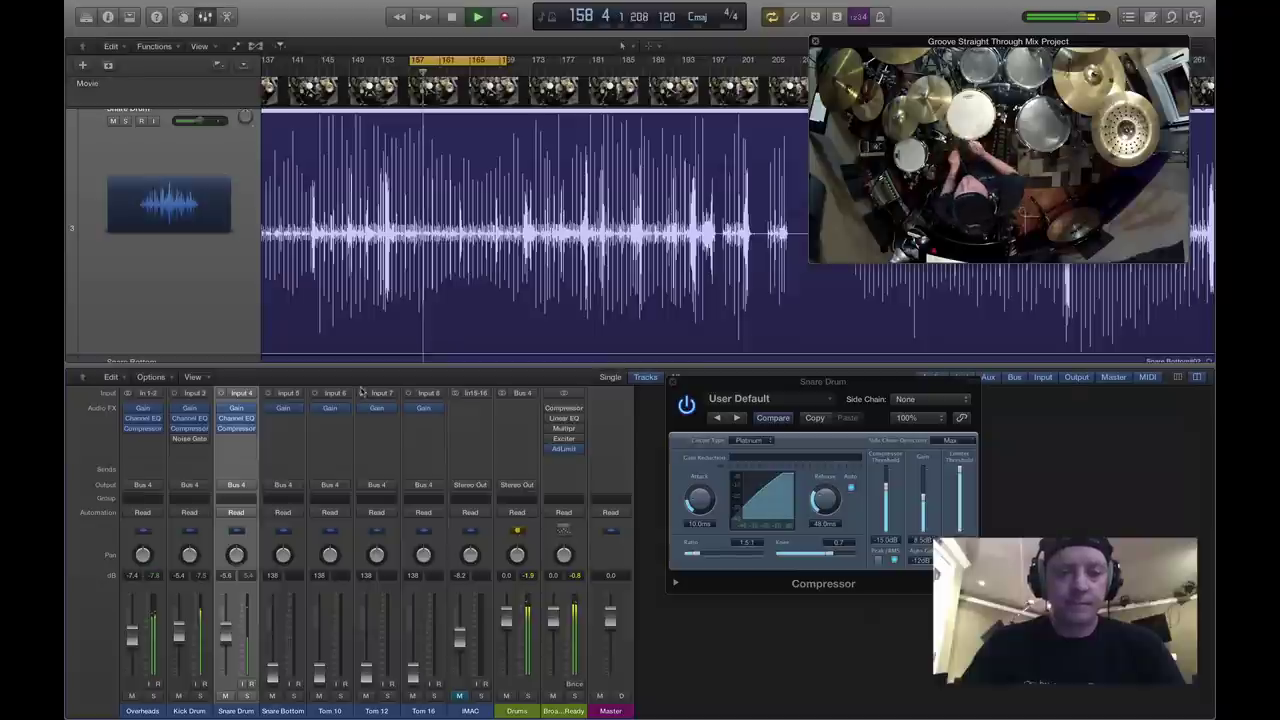
pyautogui.press('space')
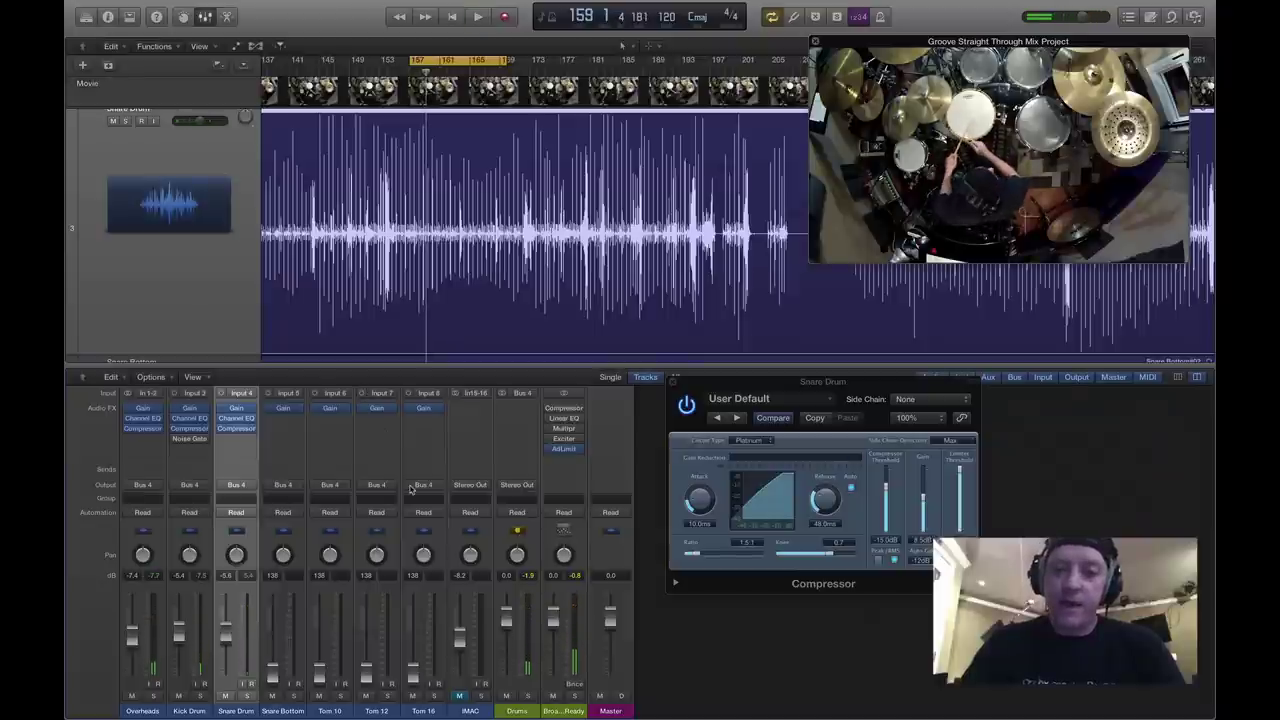
pyautogui.press('space')
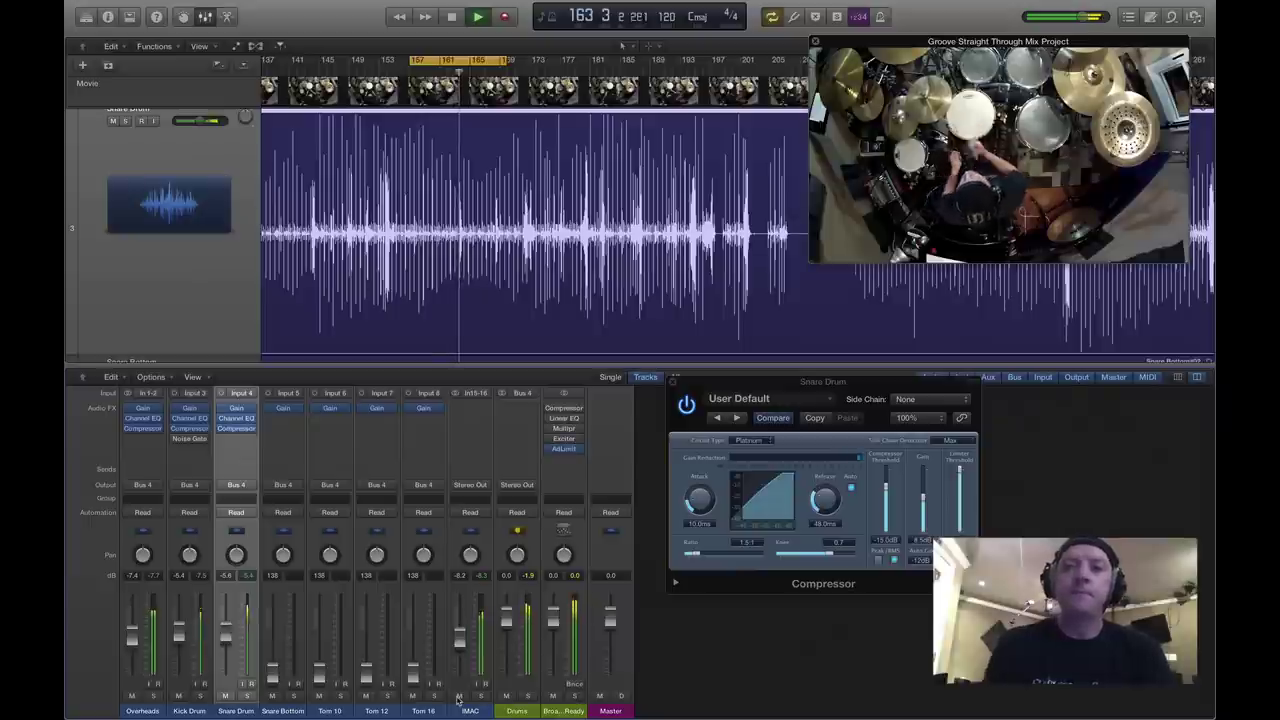
pyautogui.press('space')
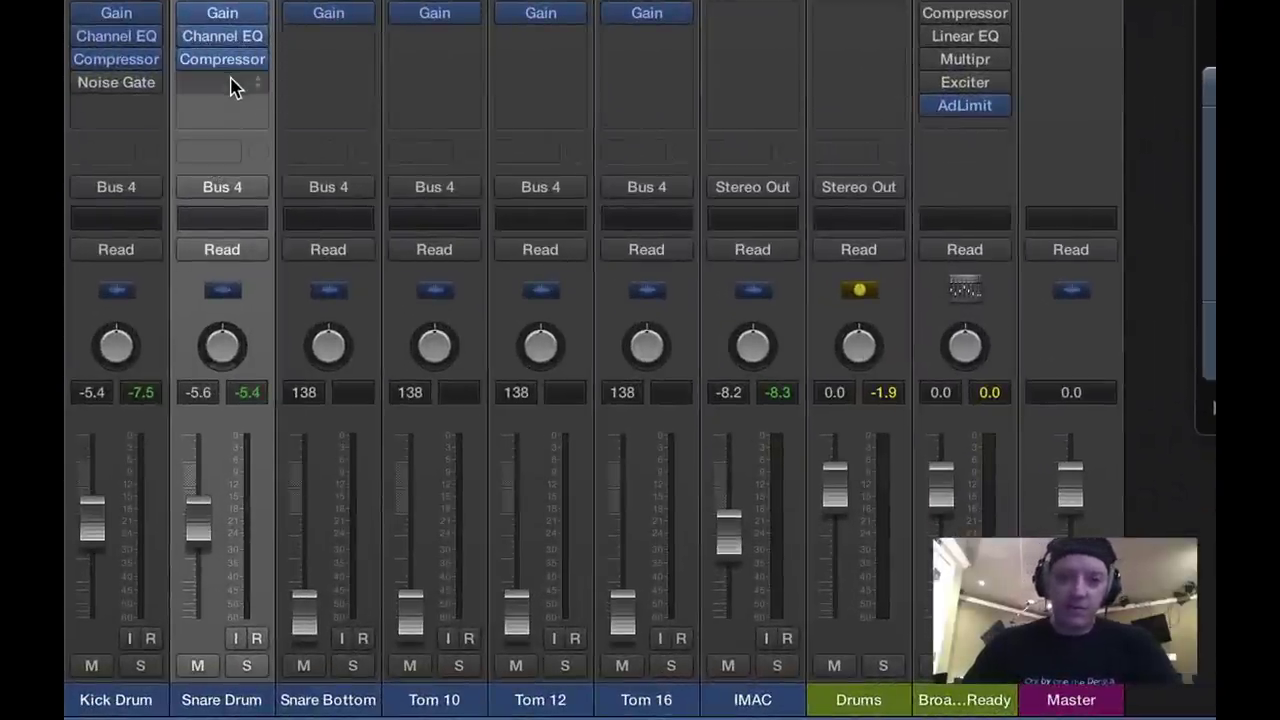
# Add a Bus 2 send to the Snare Drum channel and rename the new Aux 1 channel to Snare Verb.
pyautogui.click(229, 155)
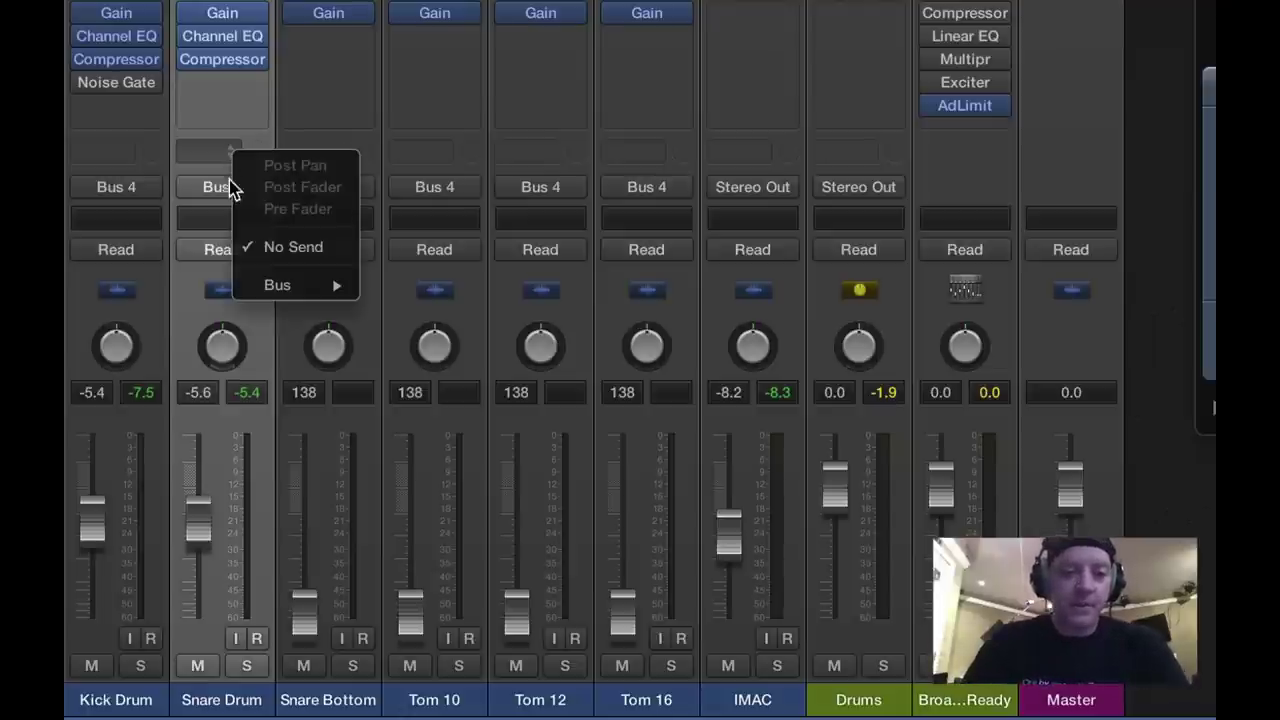
pyautogui.moveTo(287, 285)
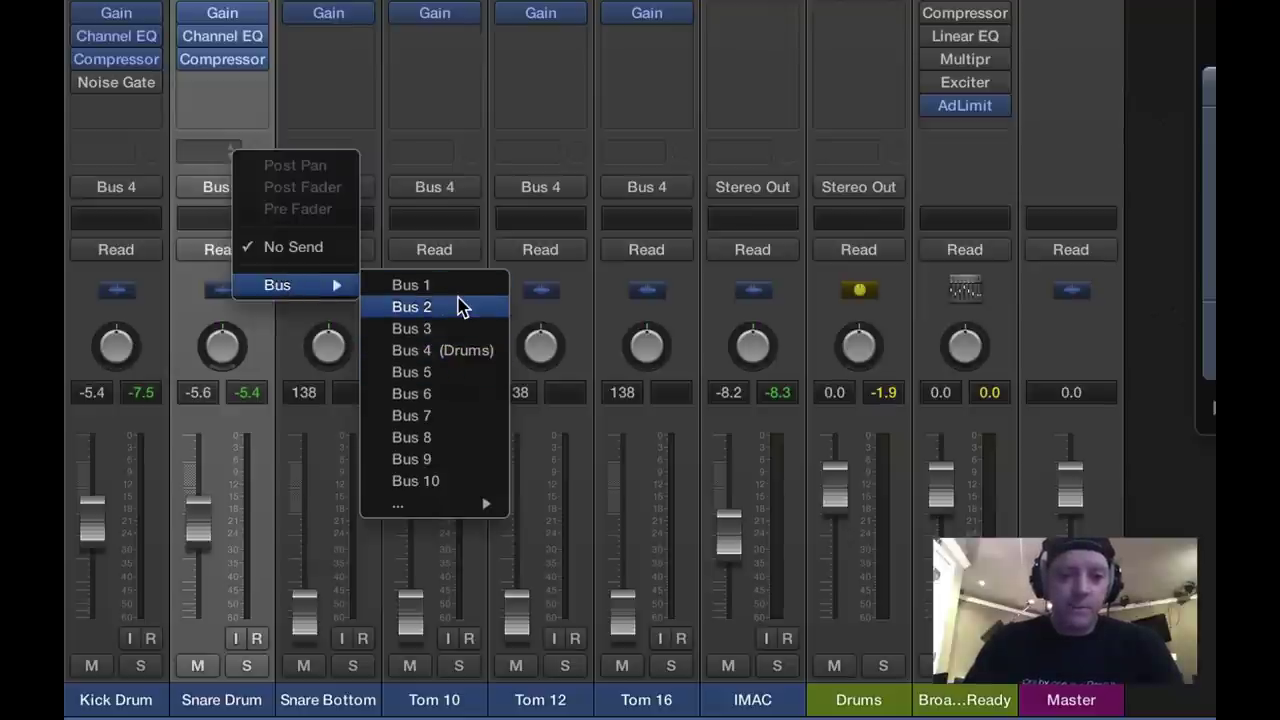
pyautogui.click(461, 307)
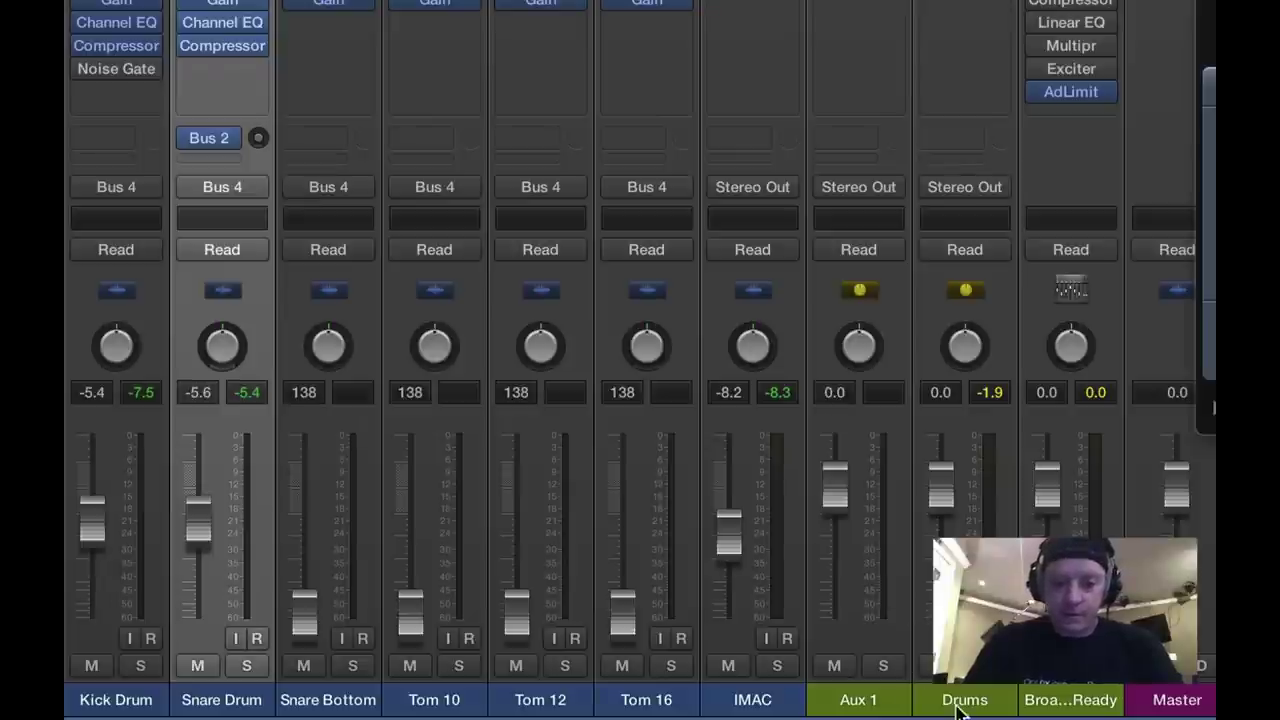
pyautogui.doubleClick(852, 699)
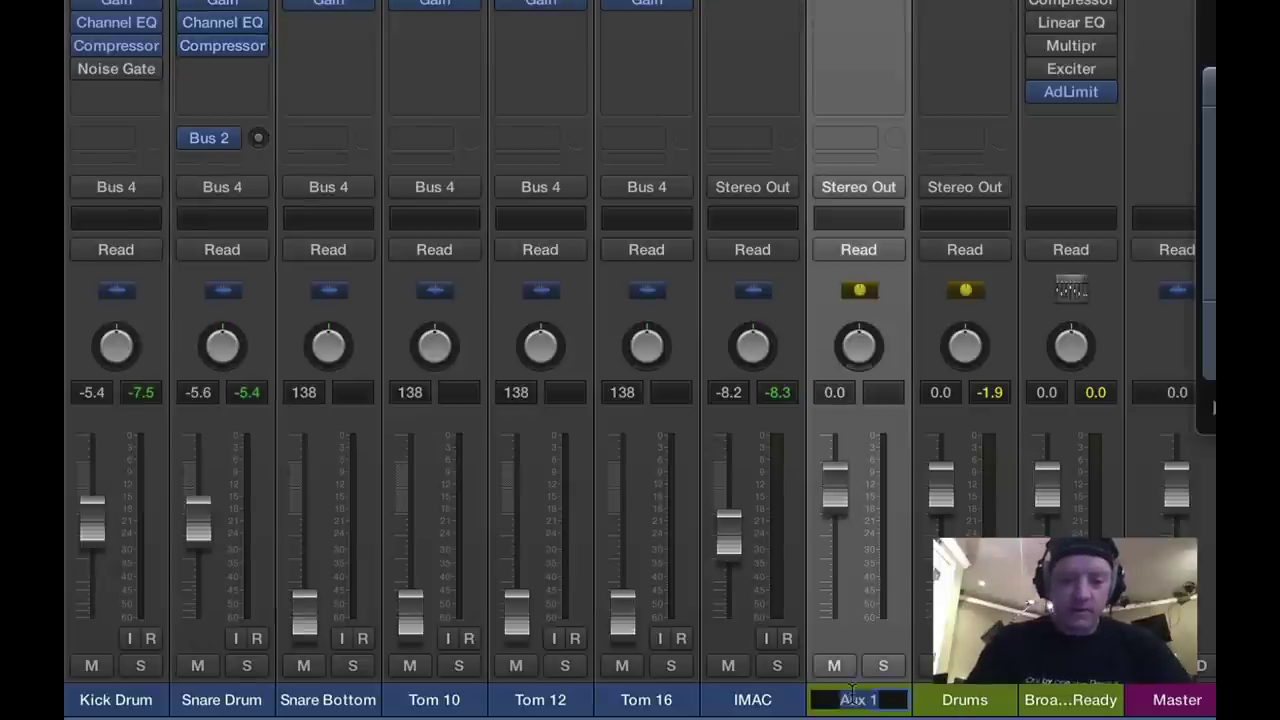
pyautogui.write('Snare Verb')
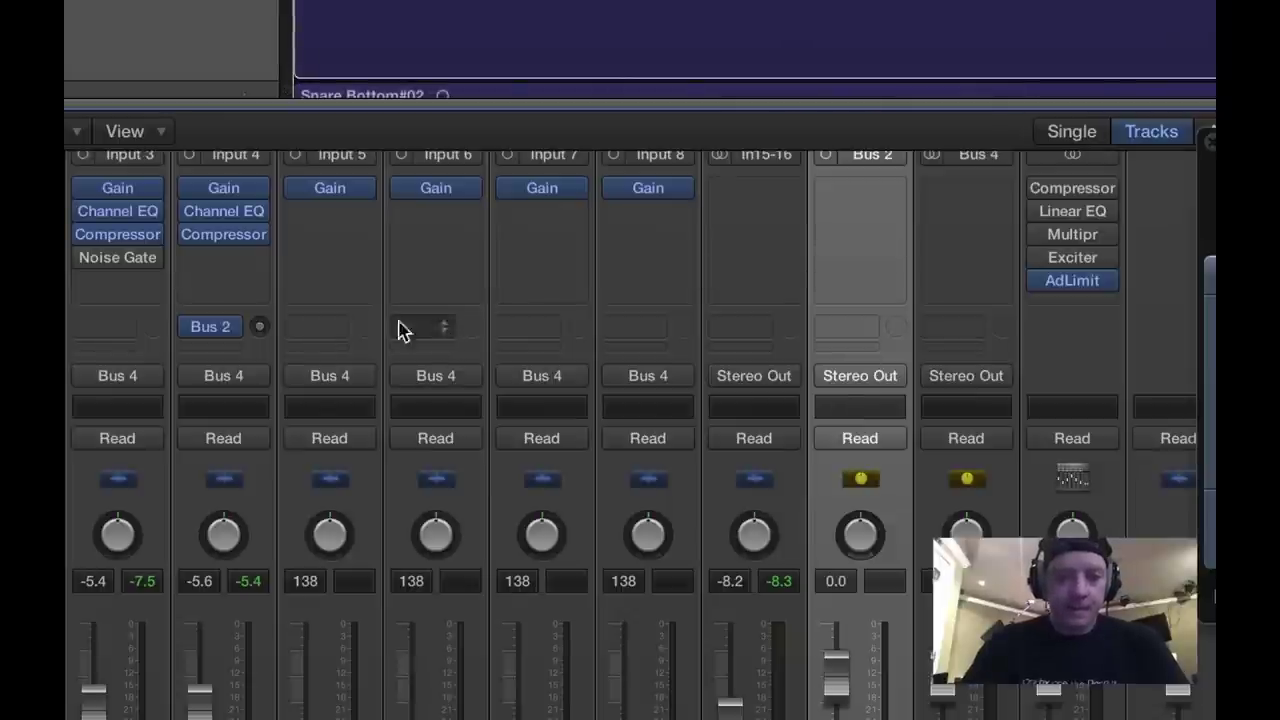
# Raise the snare's Bus 2 send level to about -0.7 dB and keep the send set to Post Pan.
pyautogui.moveTo(259, 330); pyautogui.dragTo(259, 310)
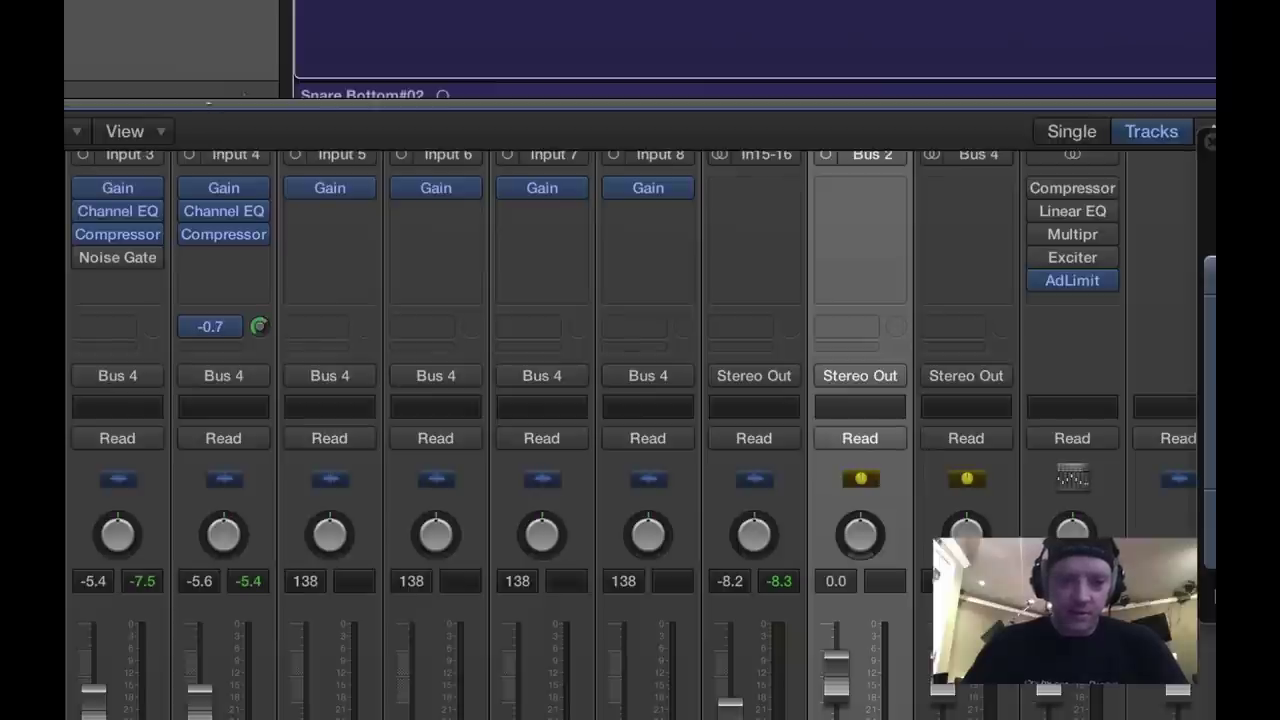
pyautogui.moveTo(259, 326); pyautogui.dragTo(259, 324)
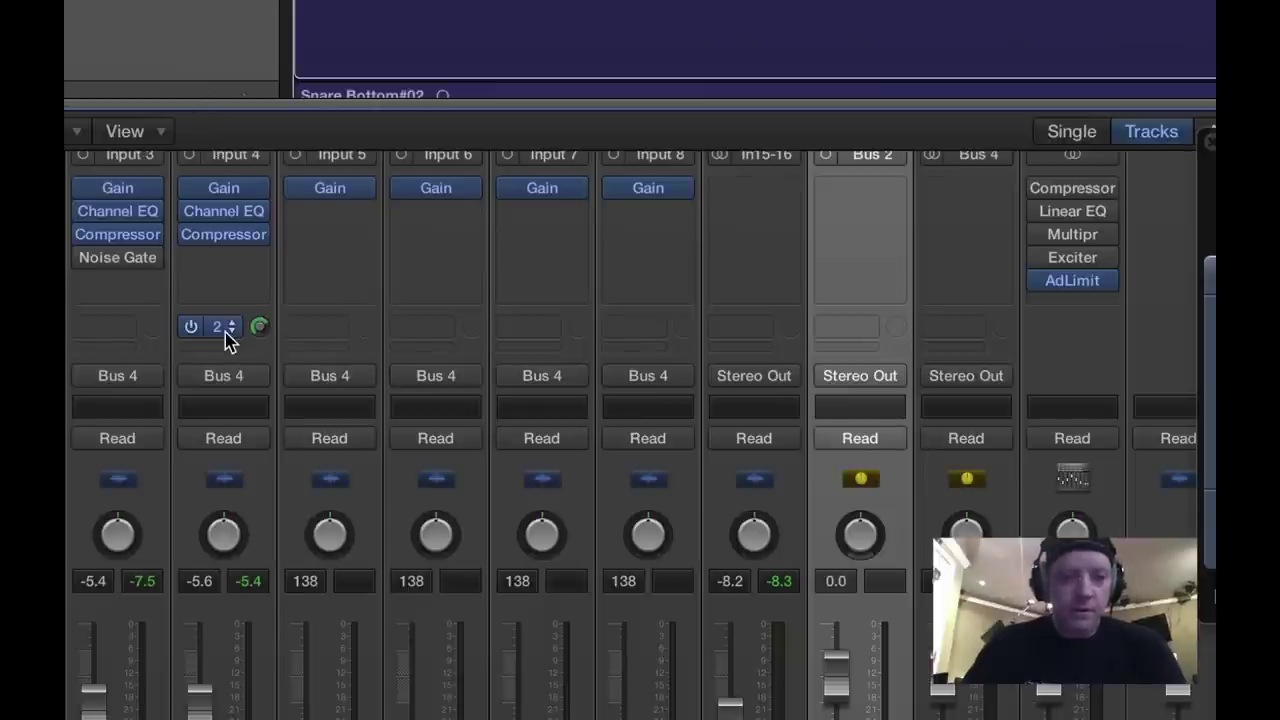
pyautogui.click(226, 340)
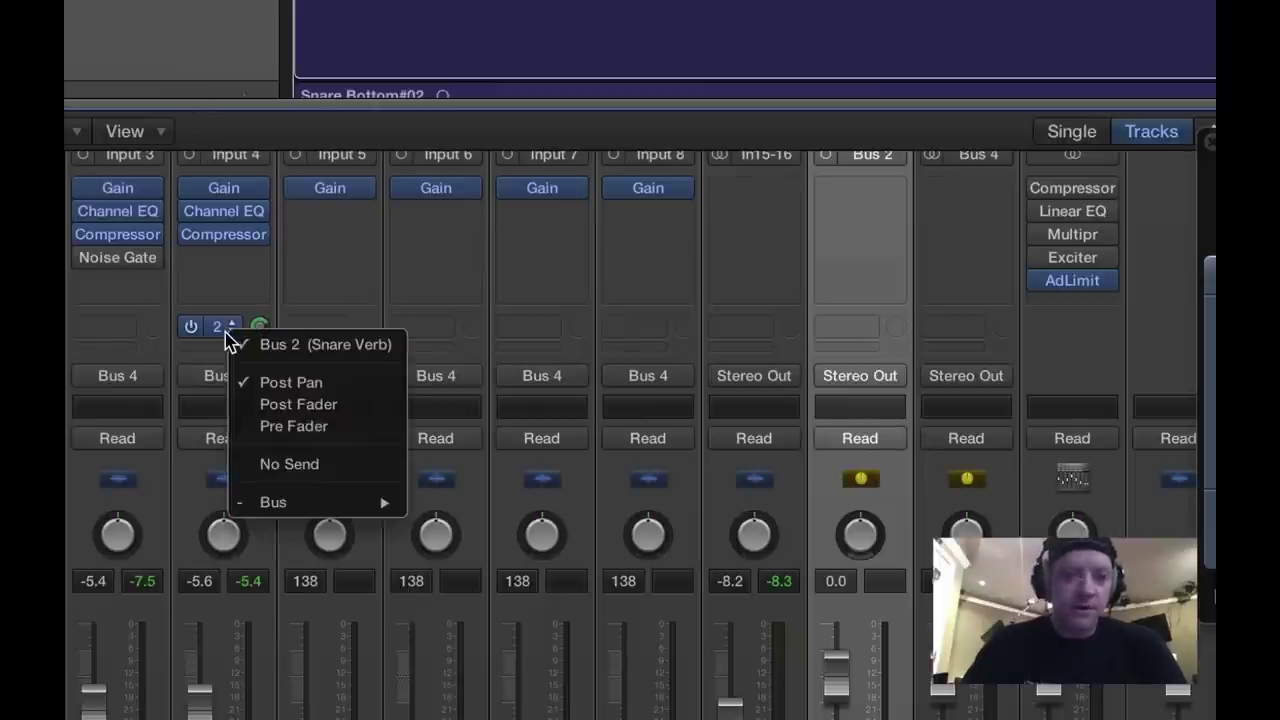
pyautogui.click(328, 384)
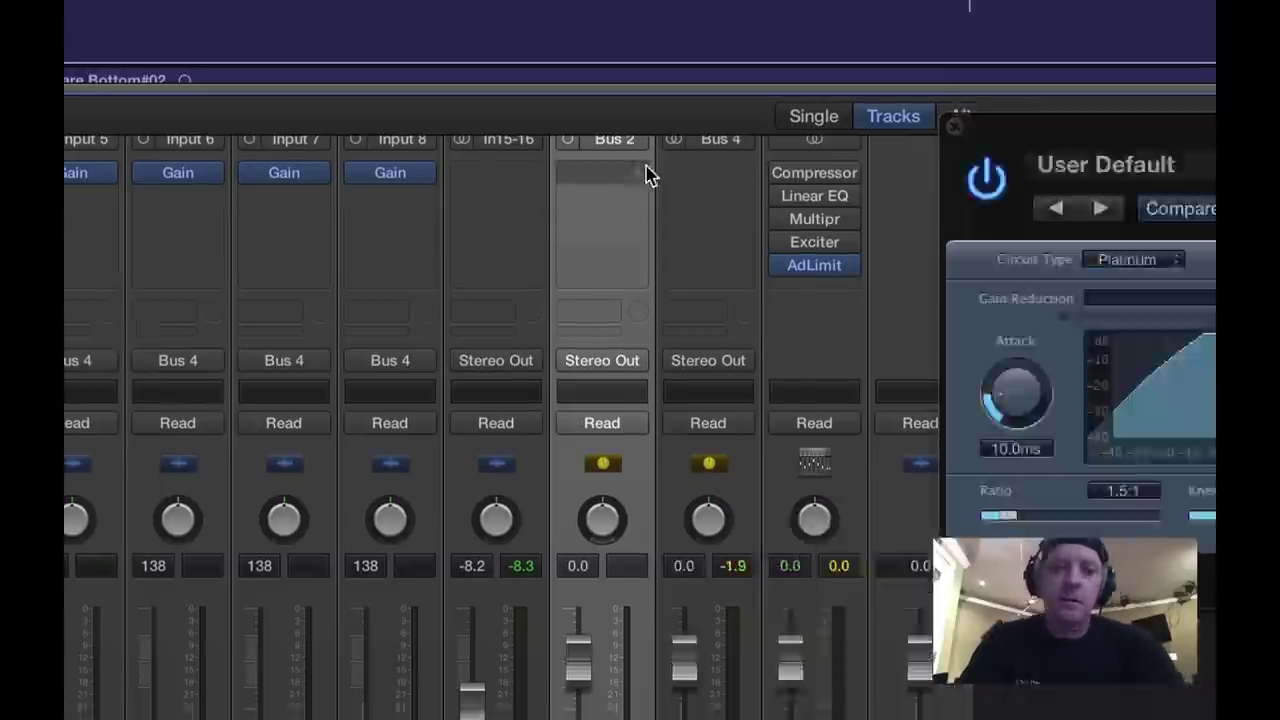
# Insert a mono-to-stereo PlatinumVerb reverb on the Snare Verb channel.
pyautogui.click(900, 192)
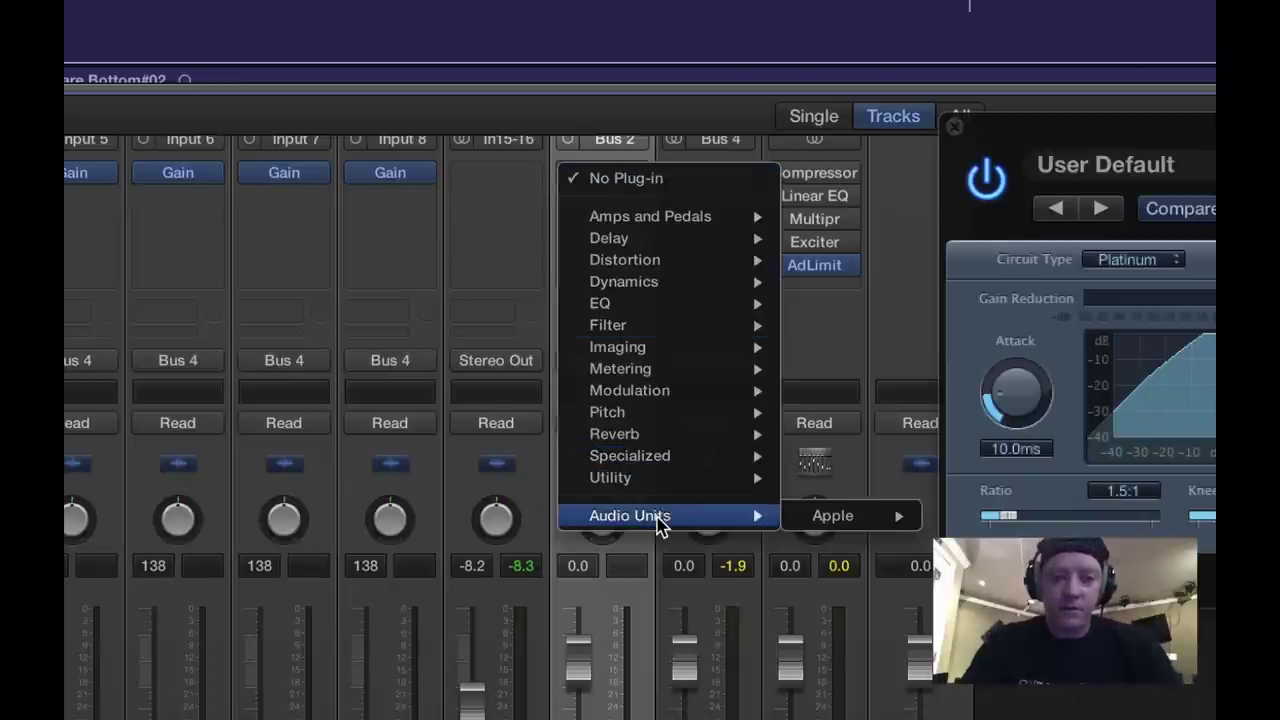
pyautogui.moveTo(668, 522)
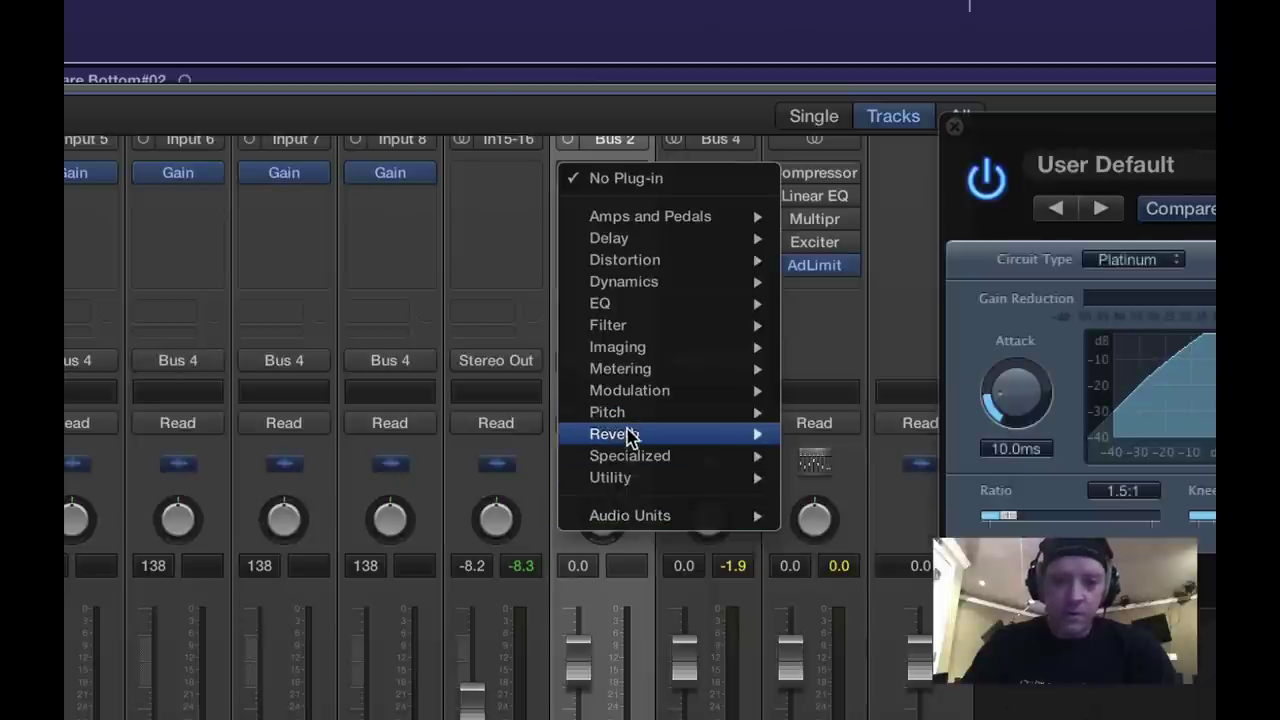
pyautogui.moveTo(628, 434)
pyautogui.moveTo(866, 440)
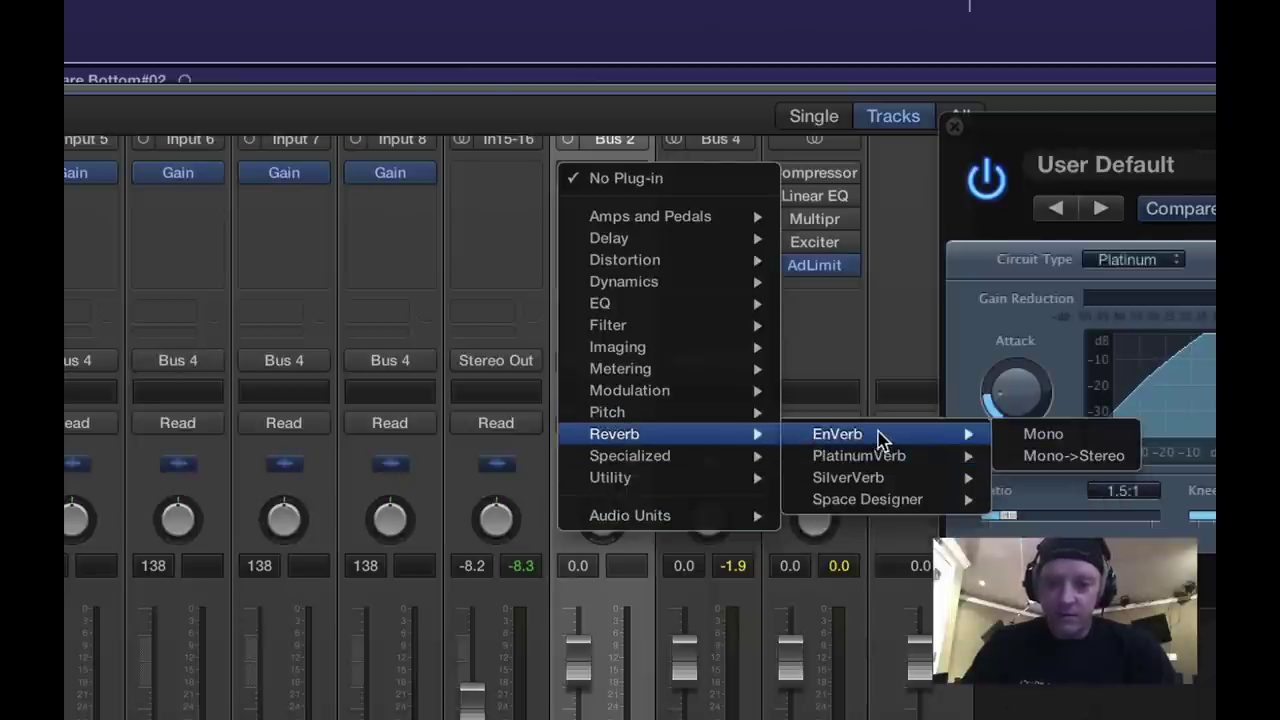
pyautogui.moveTo(899, 484)
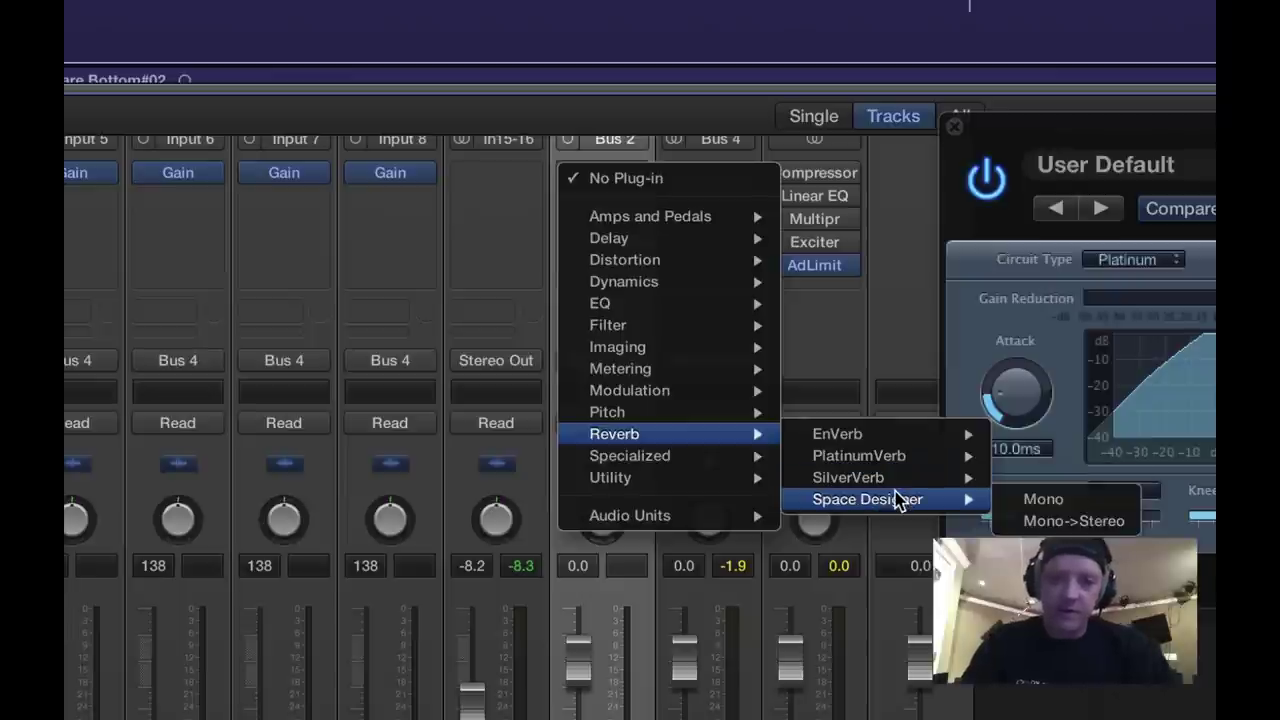
pyautogui.moveTo(900, 458)
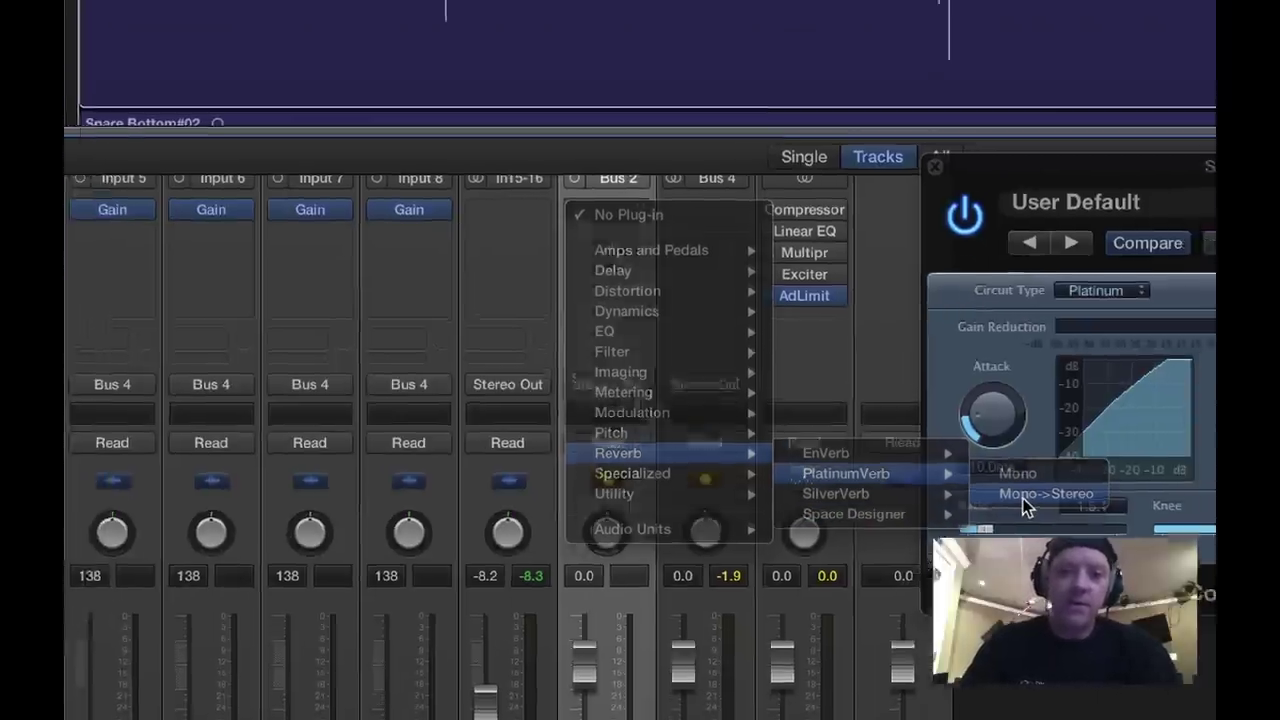
pyautogui.click(1050, 478)
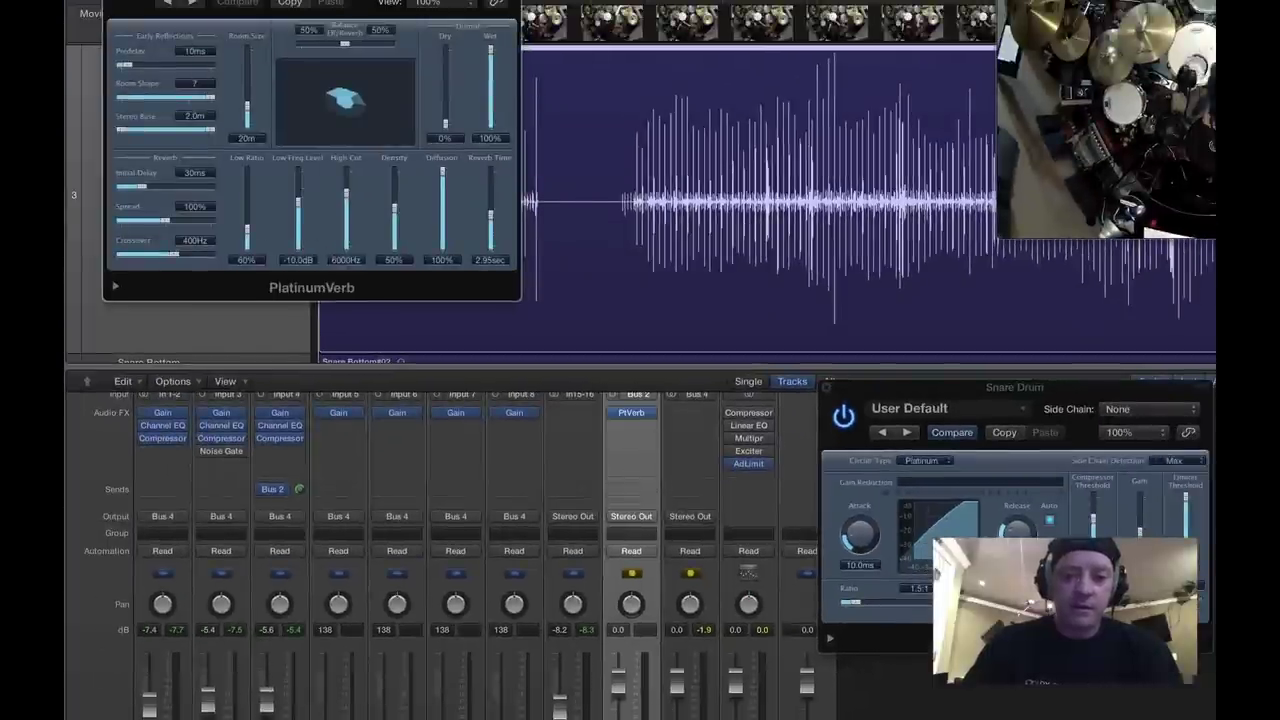
# Play the cycled section and route the Snare Verb channel's output to Bus 4 (Drums).
pyautogui.click(648, 4)
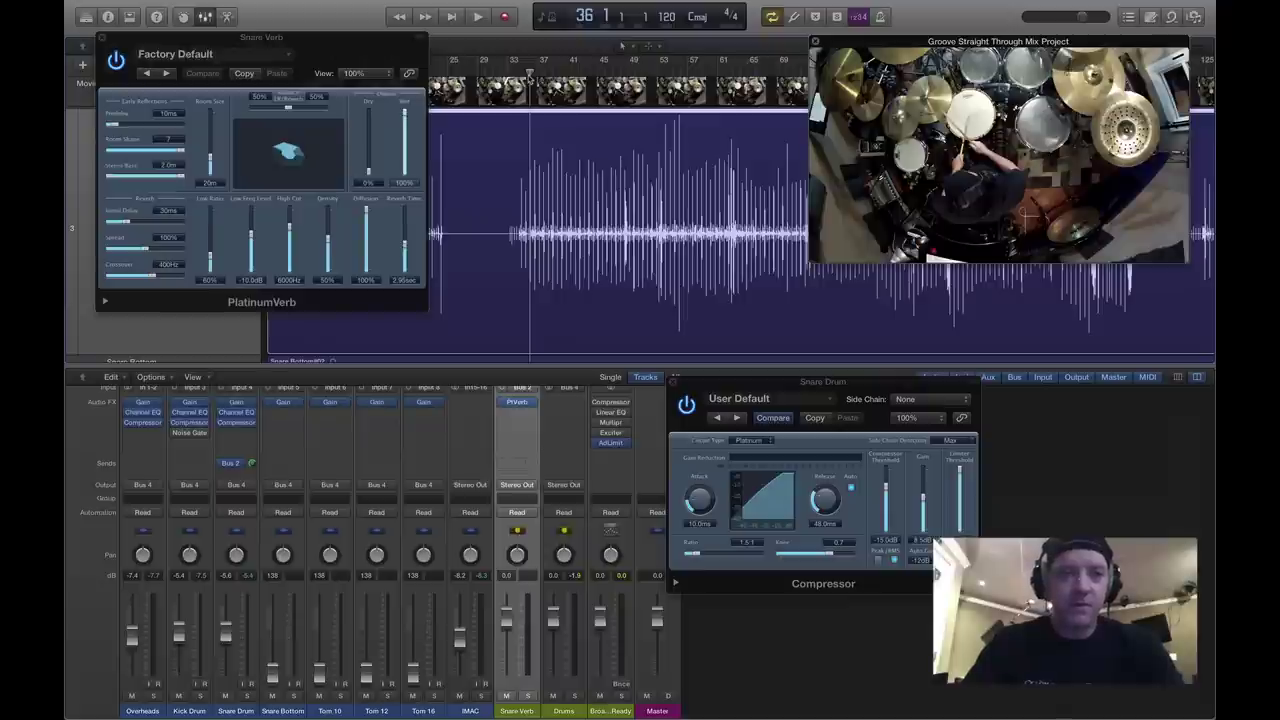
pyautogui.press('space')
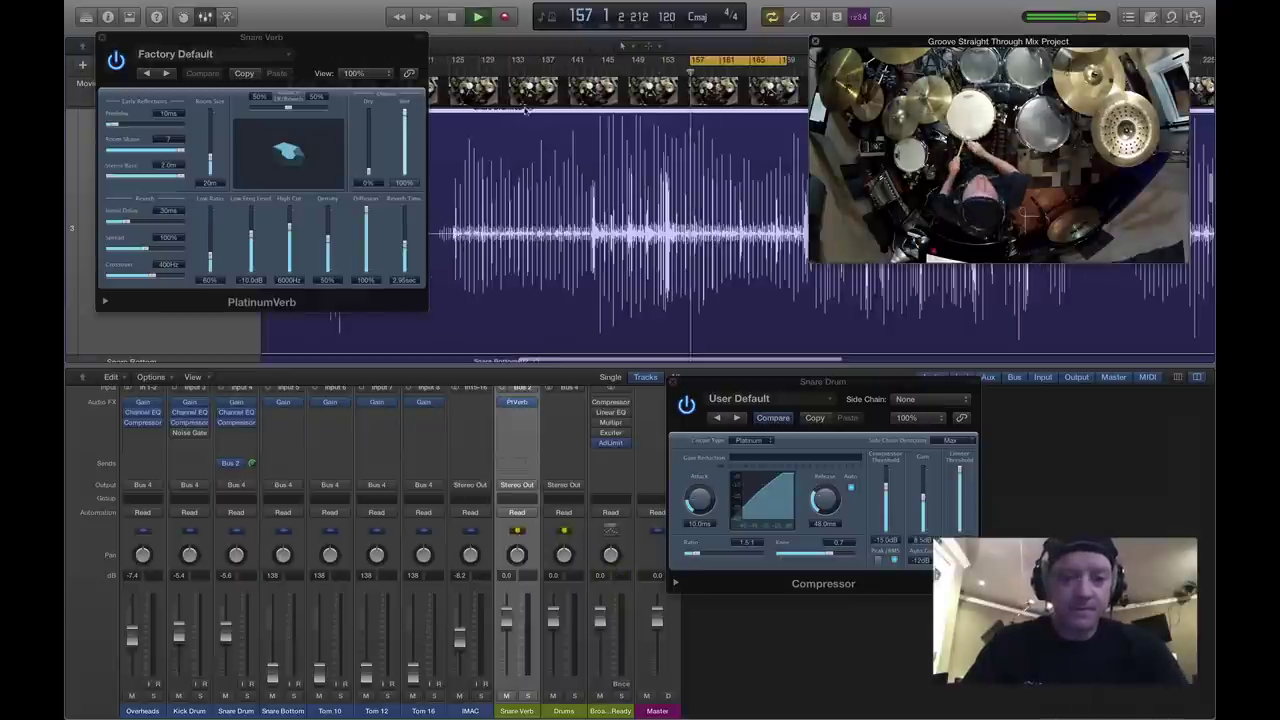
pyautogui.click(532, 512)
pyautogui.click(533, 511)
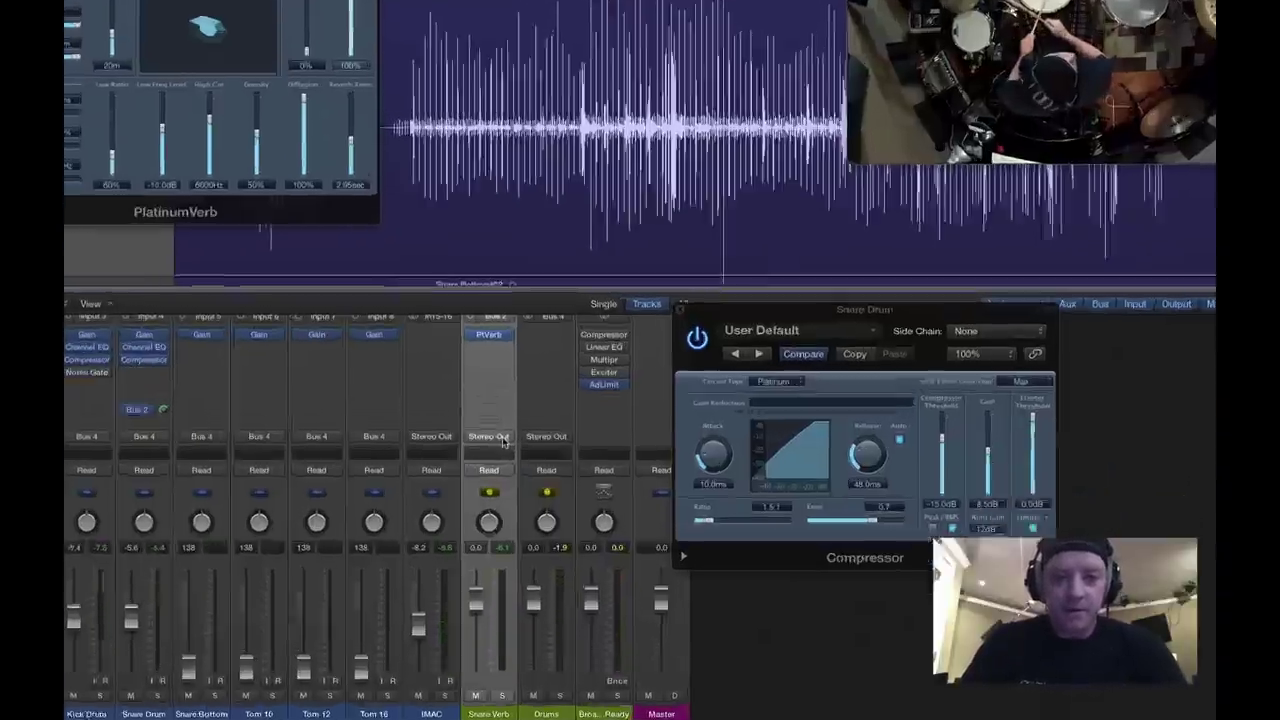
pyautogui.click(530, 487)
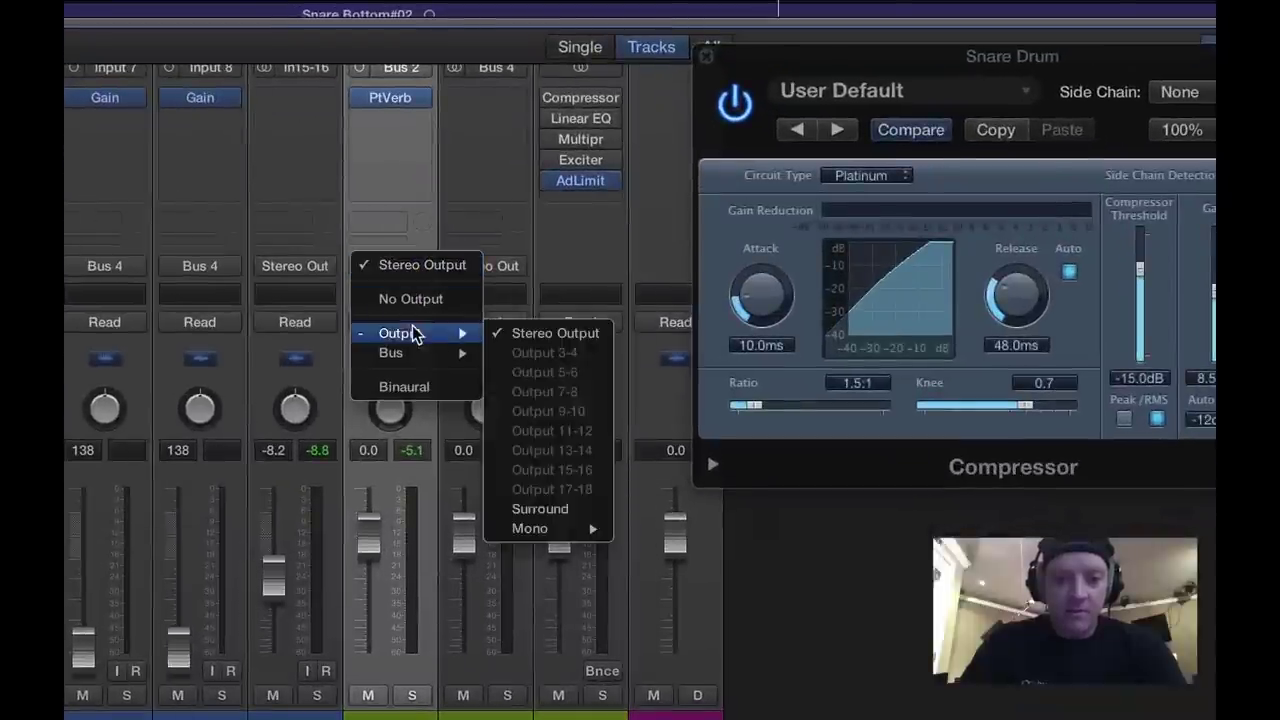
pyautogui.moveTo(529, 530)
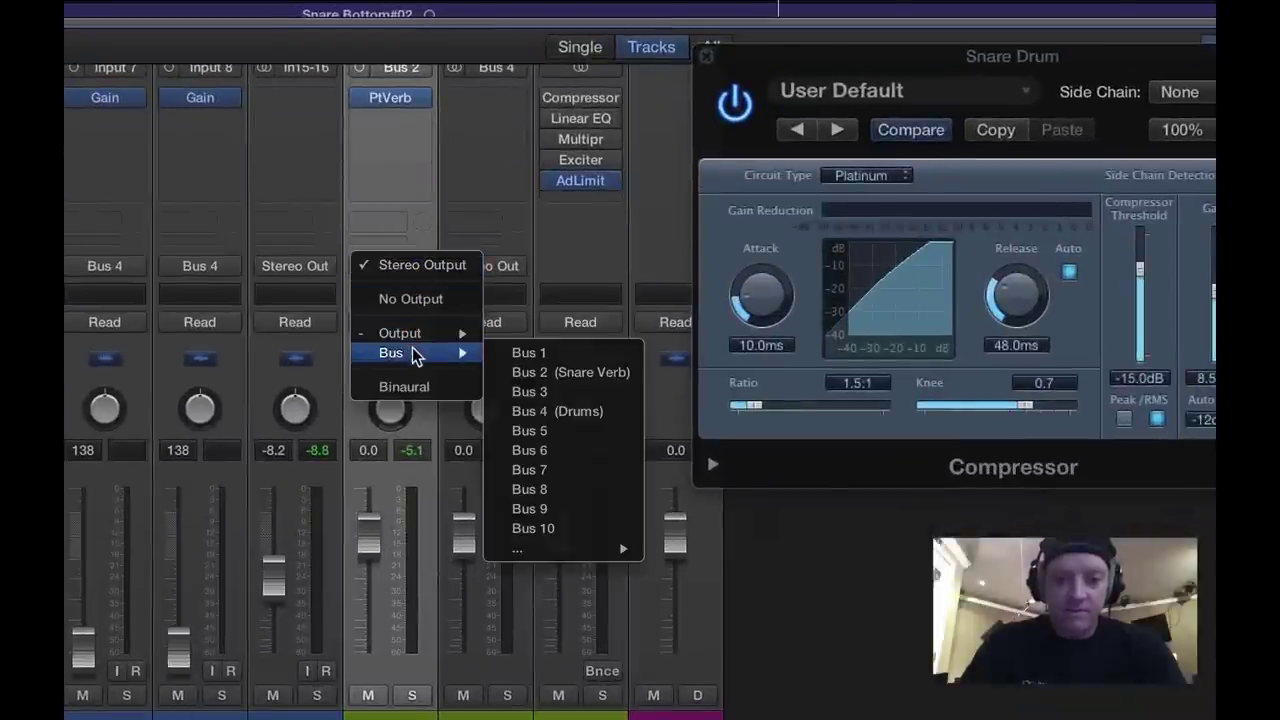
pyautogui.click(559, 412)
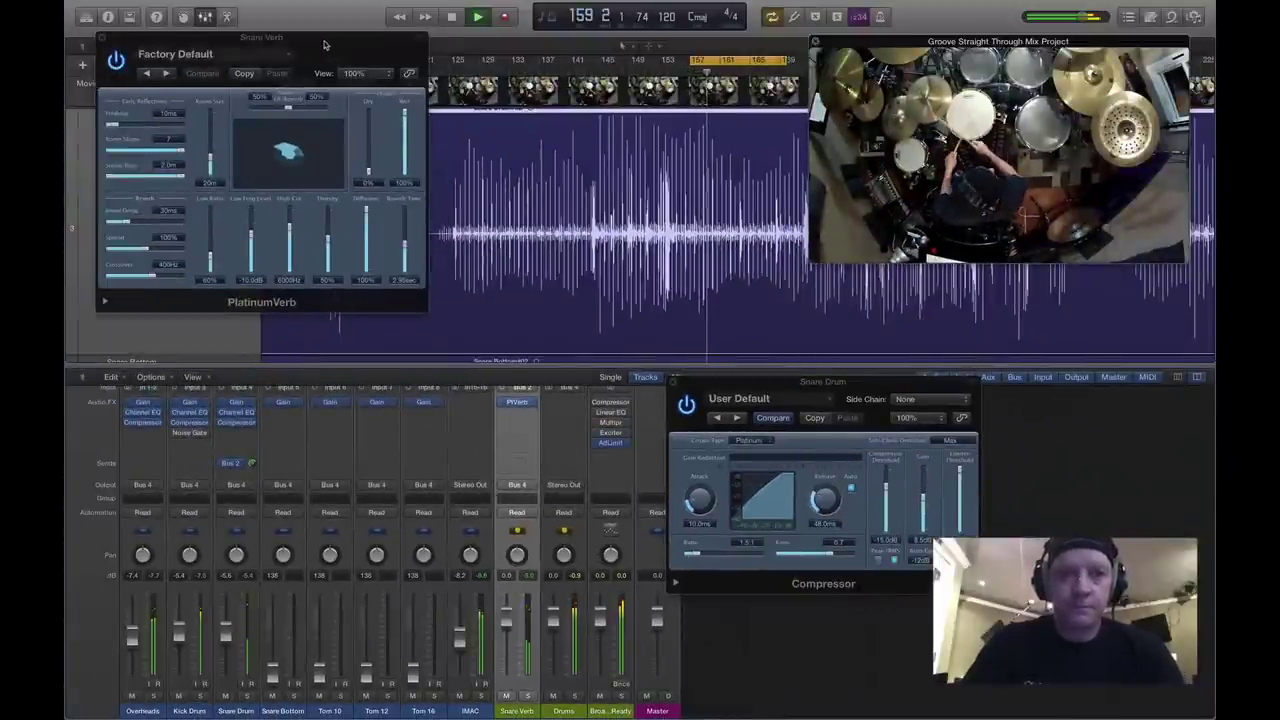
# Move the PlatinumVerb window clear and compare the mix with the snare reverb bypassed and enabled during playback.
pyautogui.moveTo(345, 50); pyautogui.dragTo(577, 272)
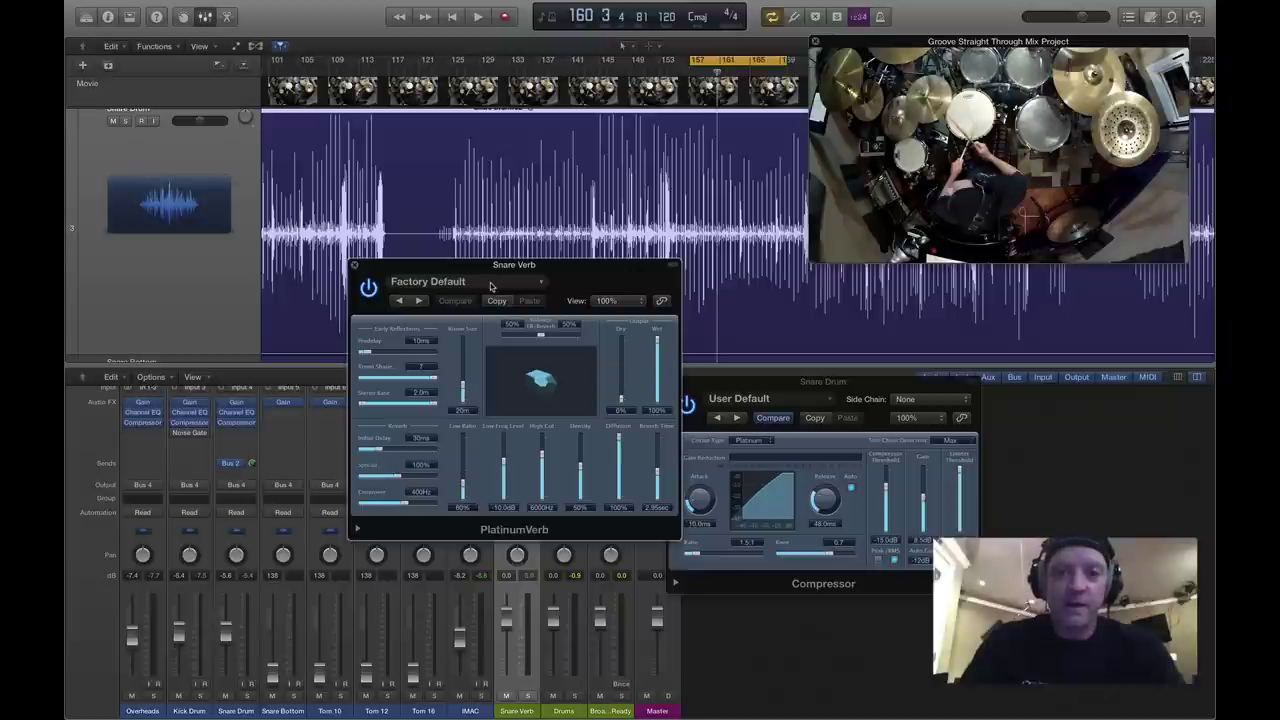
pyautogui.press('space')
pyautogui.click(370, 288)
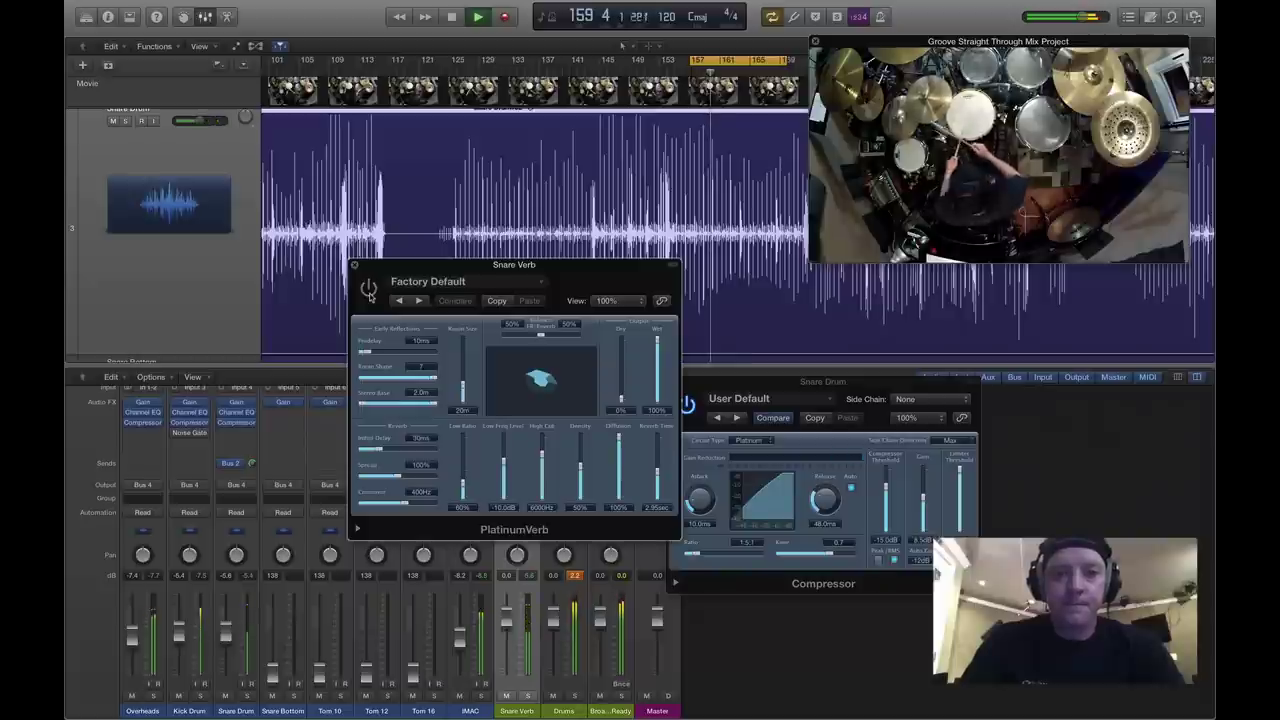
pyautogui.click(369, 289)
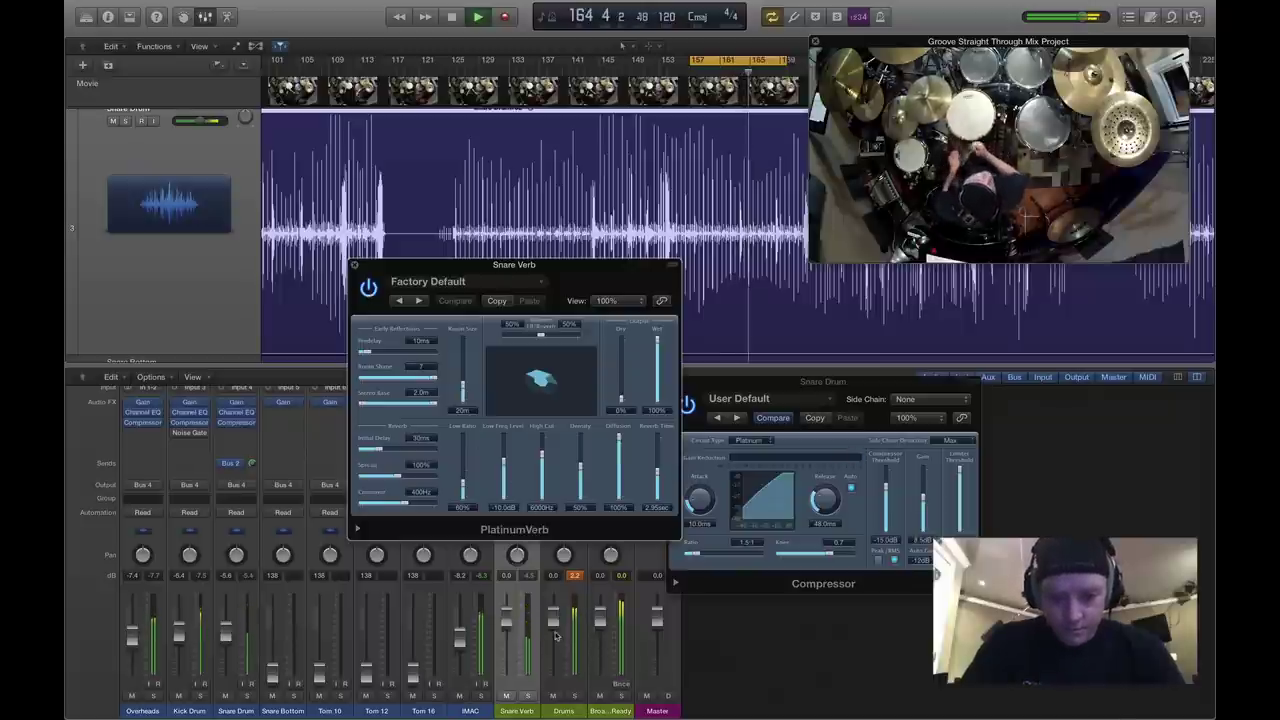
# Lower the Snare Verb channel's volume to about -4.1 dB, compare the mix with PlatinumVerb bypassed and enabled, and stop playback.
pyautogui.moveTo(506, 619); pyautogui.dragTo(506, 632)
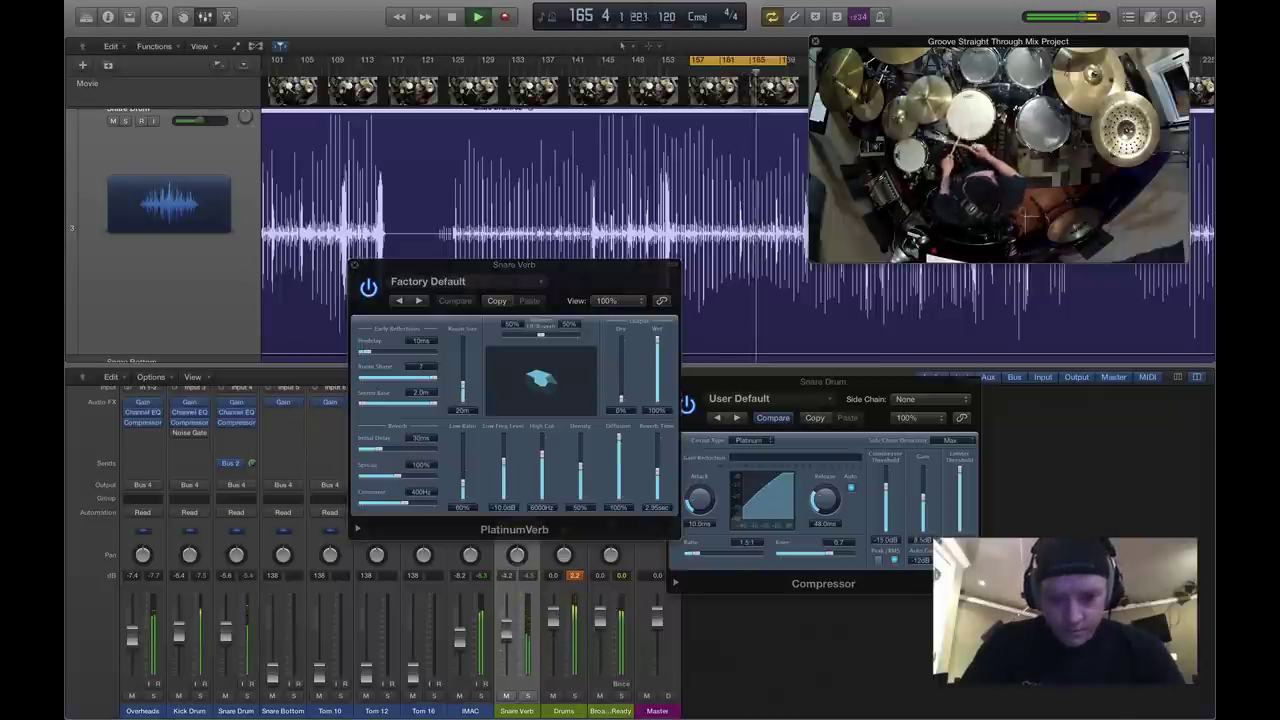
pyautogui.click(368, 289)
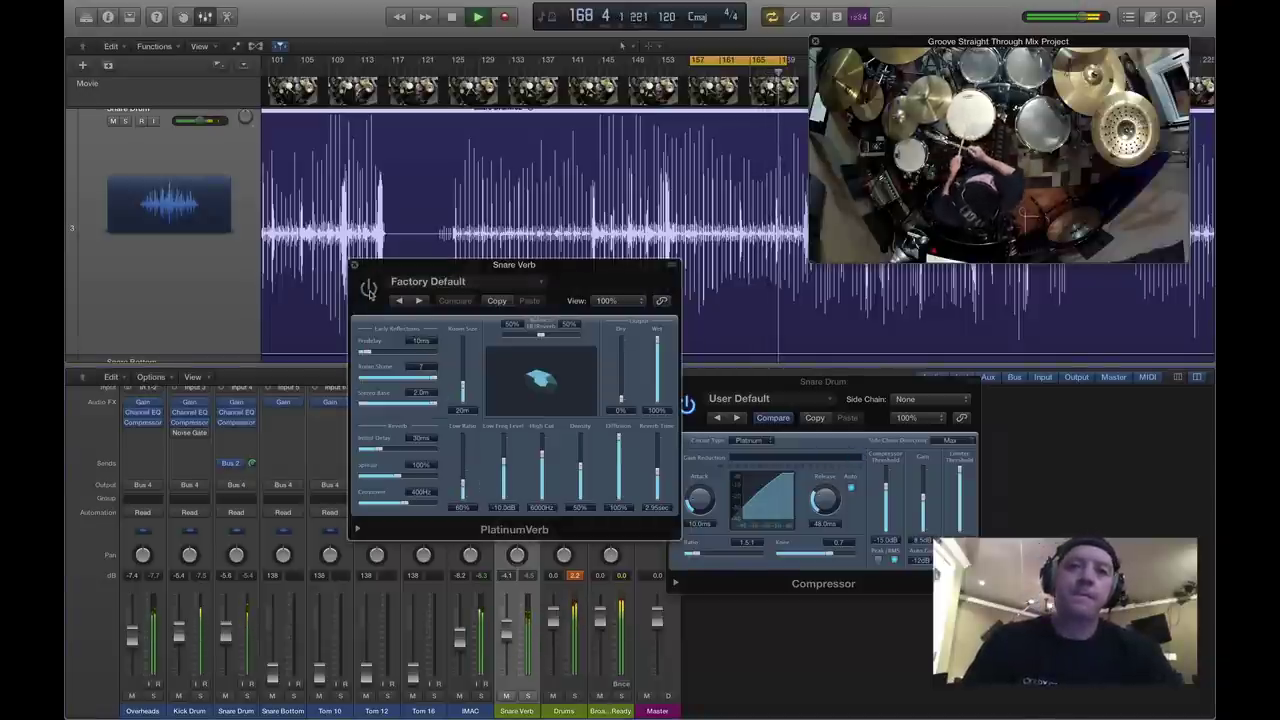
pyautogui.click(370, 292)
pyautogui.press('space')
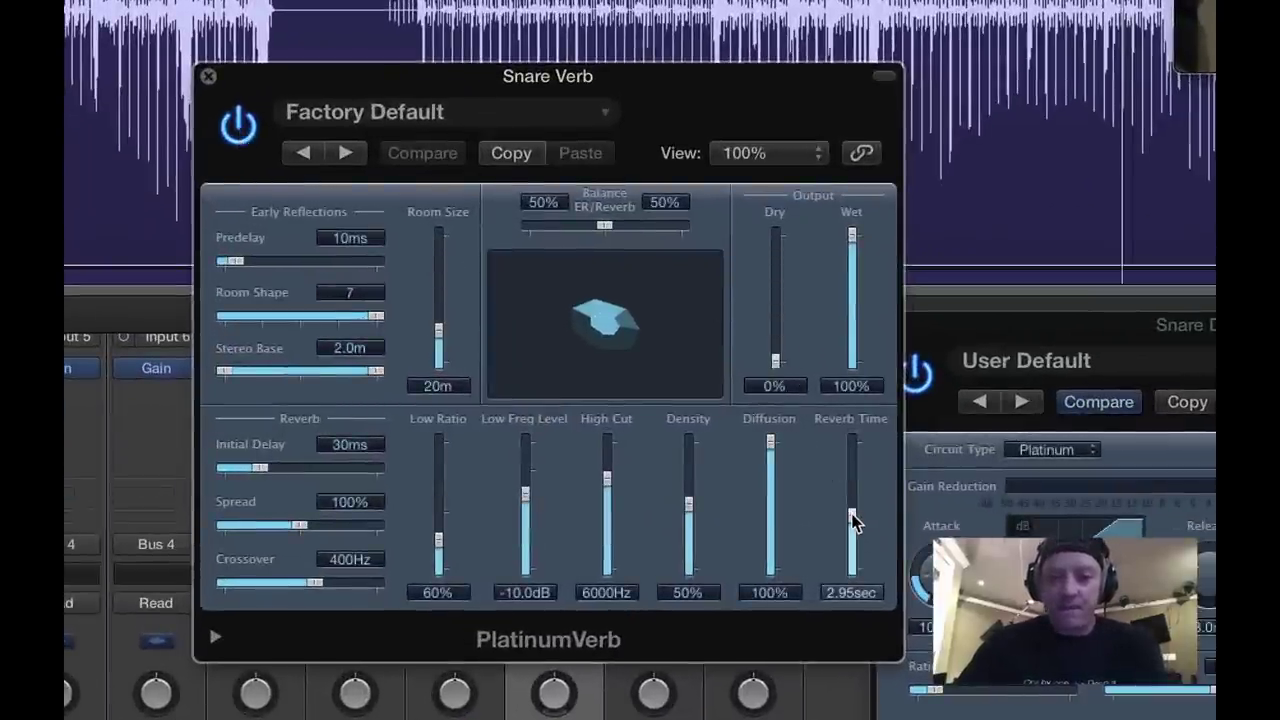
# Try a PlatinumVerb reverb time of 2.50 sec and audition the dry and wet output levels, ending at 39% dry and 76% wet.
pyautogui.moveTo(852, 518); pyautogui.dragTo(850, 560)
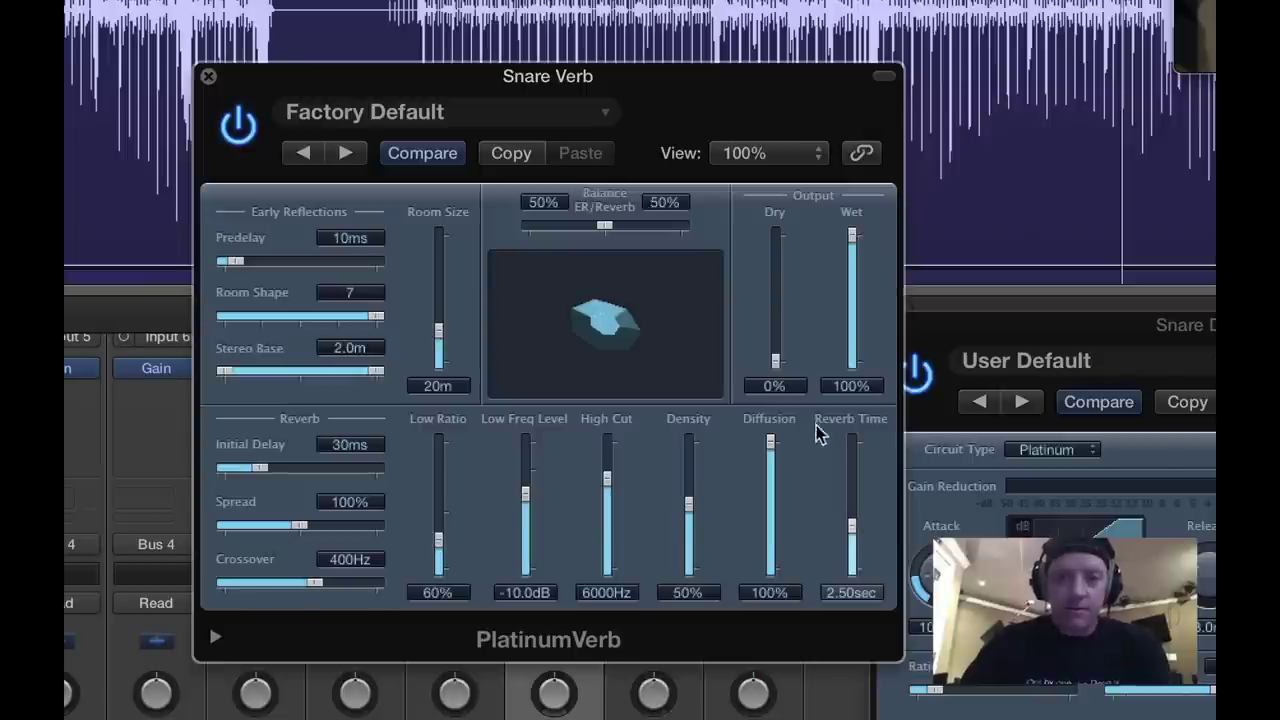
pyautogui.moveTo(851, 251); pyautogui.dragTo(851, 409)
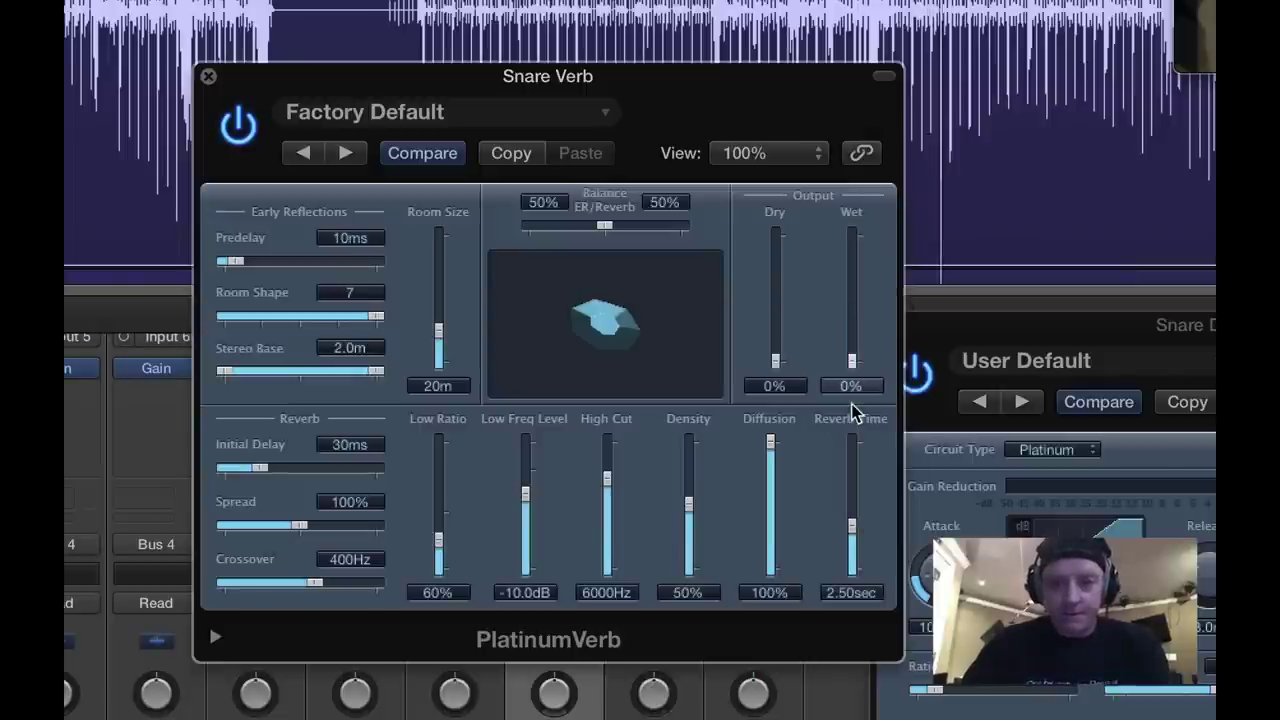
pyautogui.moveTo(777, 363); pyautogui.dragTo(778, 240)
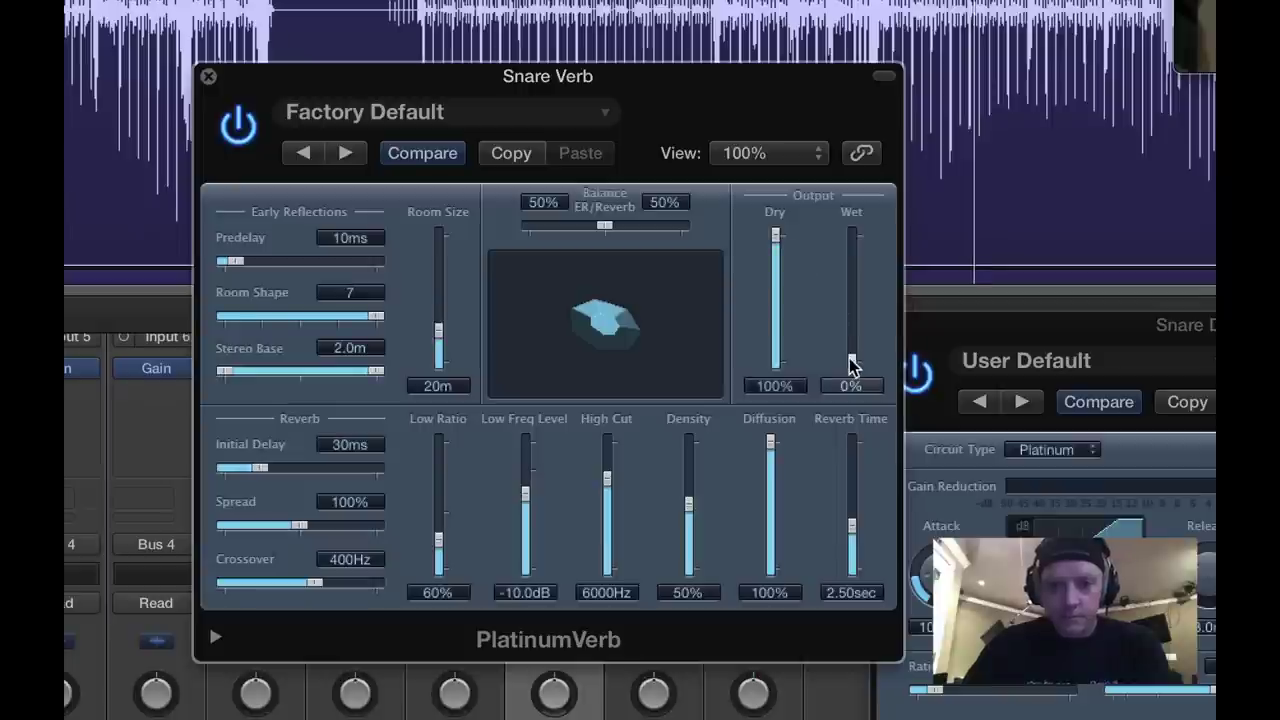
pyautogui.moveTo(849, 366); pyautogui.dragTo(849, 263)
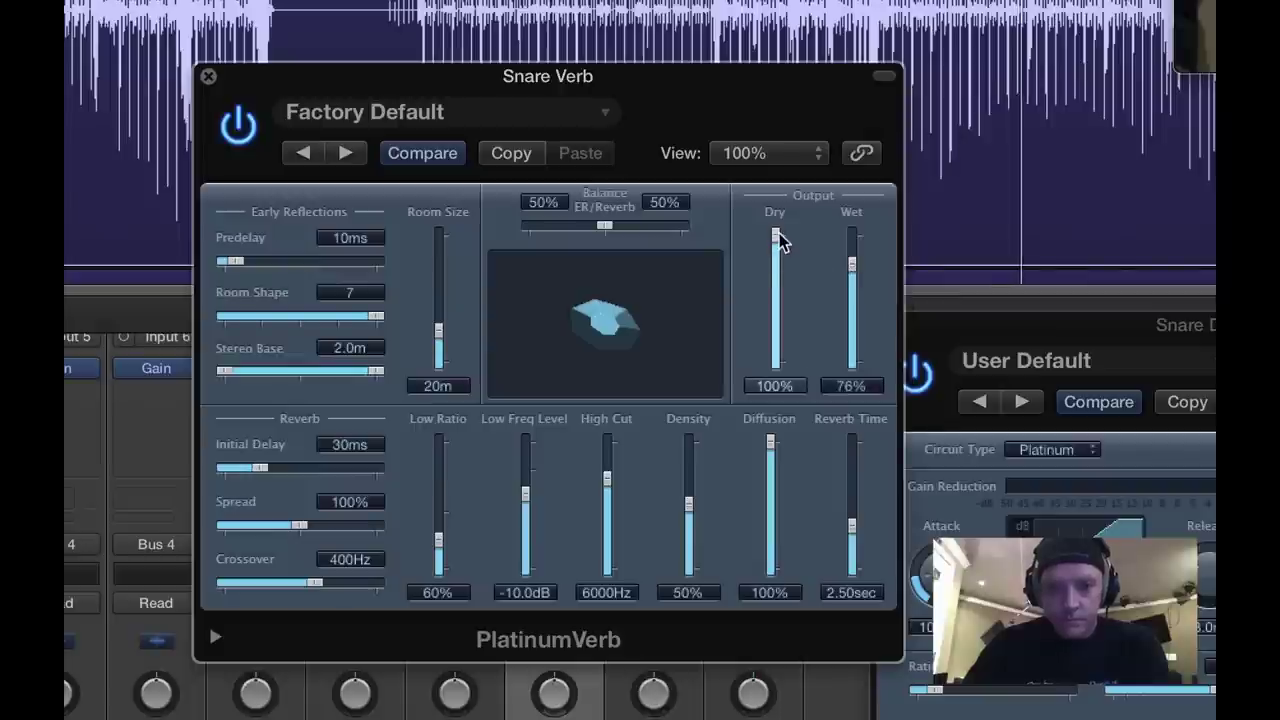
pyautogui.moveTo(777, 240); pyautogui.dragTo(777, 312)
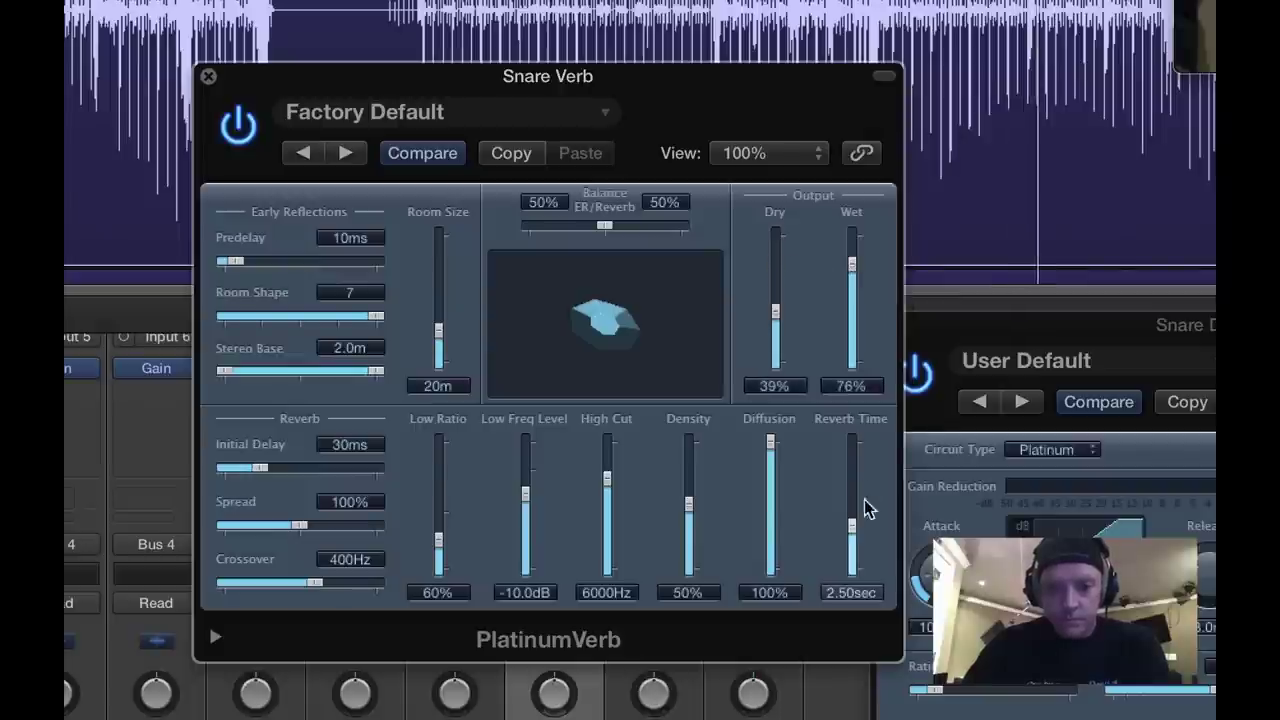
# Set the PlatinumVerb reverb time to 3.75 sec, with the output levels at 87% wet and 57% dry.
pyautogui.moveTo(856, 530); pyautogui.dragTo(856, 508)
pyautogui.moveTo(846, 280); pyautogui.dragTo(853, 250)
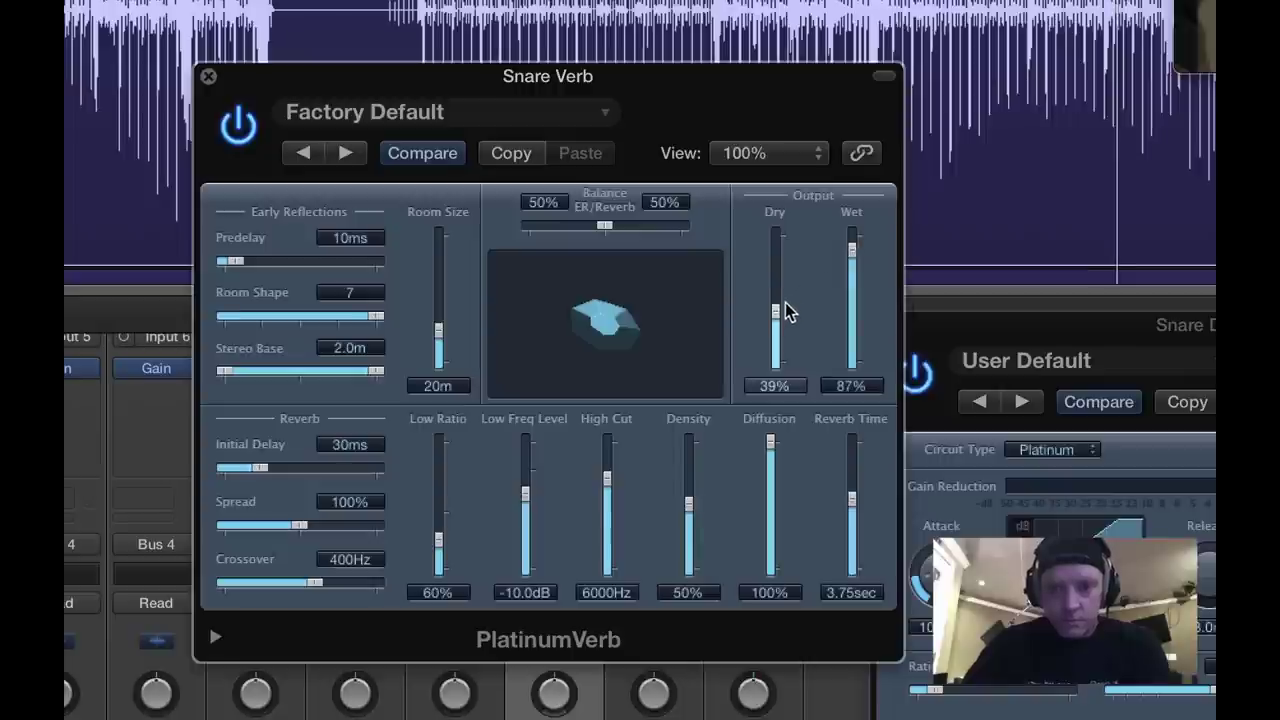
pyautogui.moveTo(779, 316); pyautogui.dragTo(778, 290)
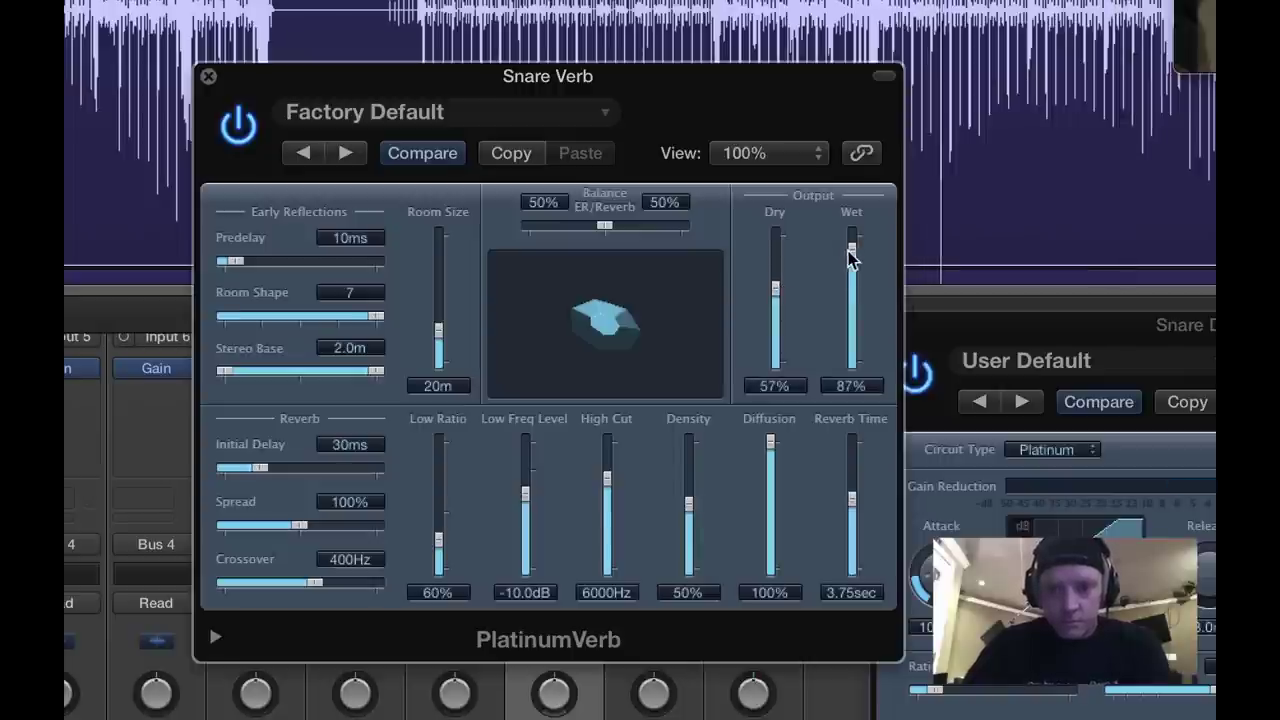
# Adjust the snare reverb to 68% wet output, 2.15 sec reverb time and 200 m room size.
pyautogui.moveTo(856, 250); pyautogui.dragTo(852, 280)
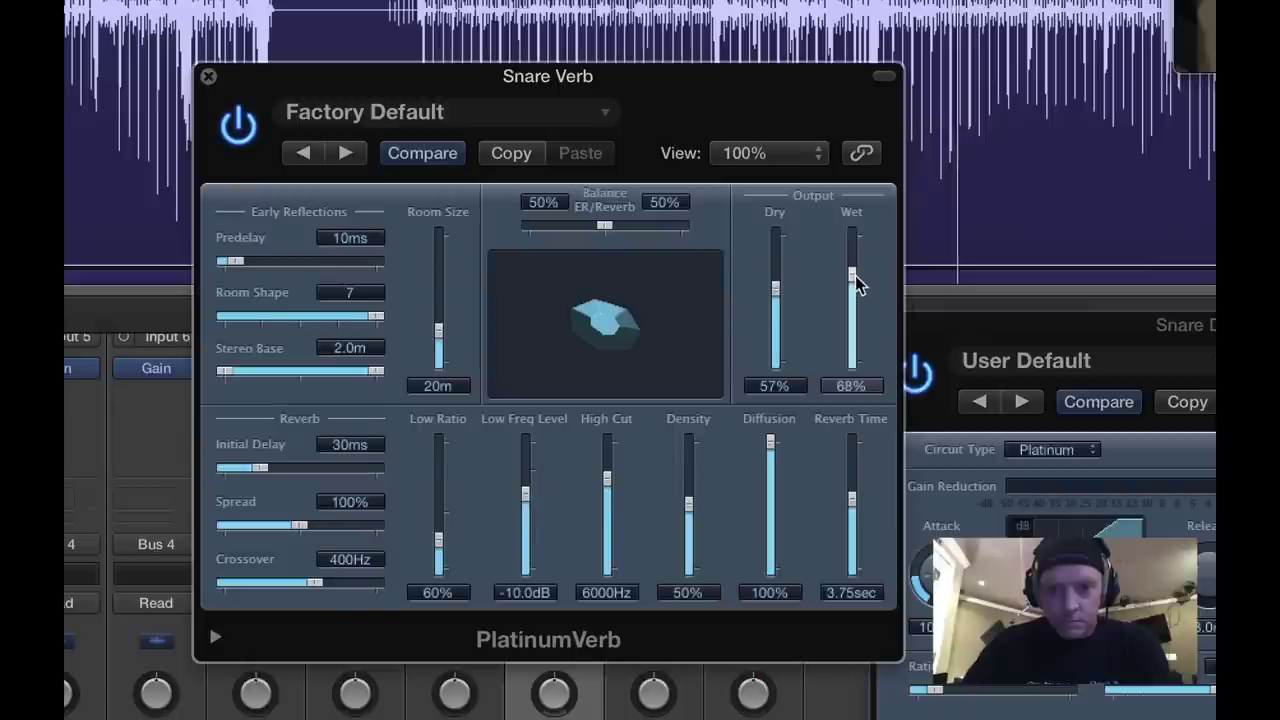
pyautogui.moveTo(857, 510); pyautogui.dragTo(853, 540)
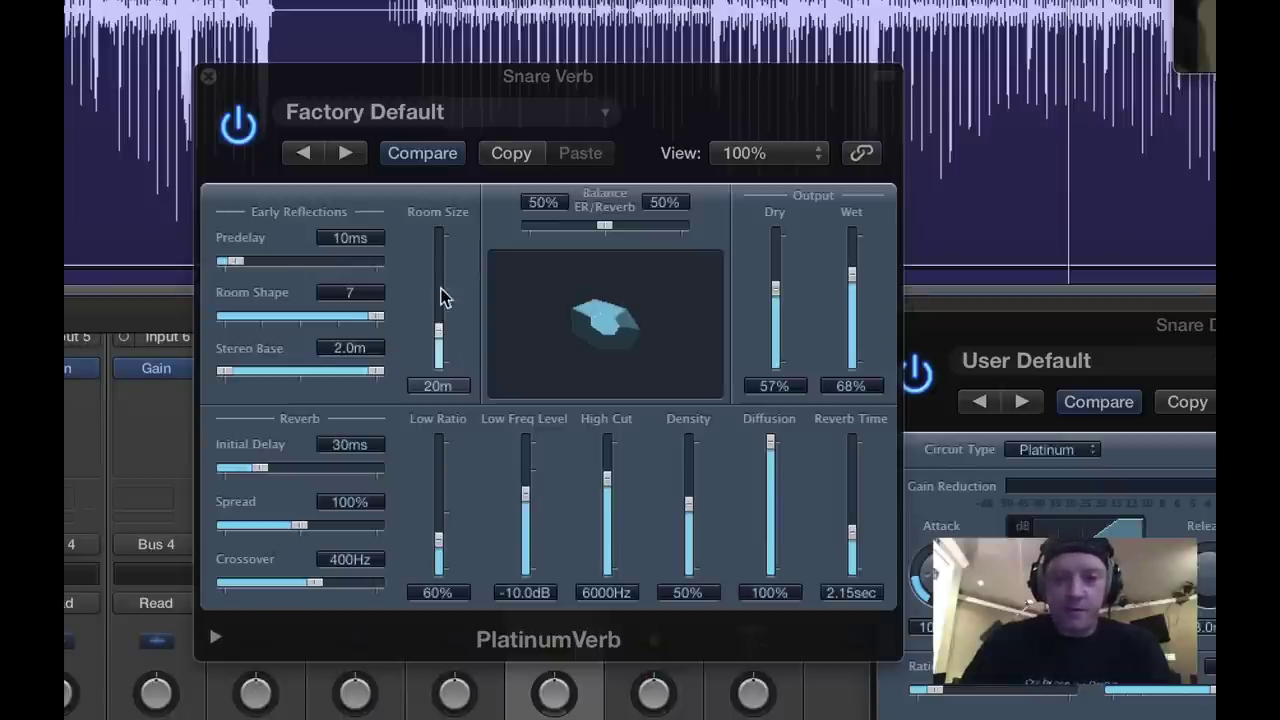
pyautogui.moveTo(444, 297); pyautogui.dragTo(437, 225)
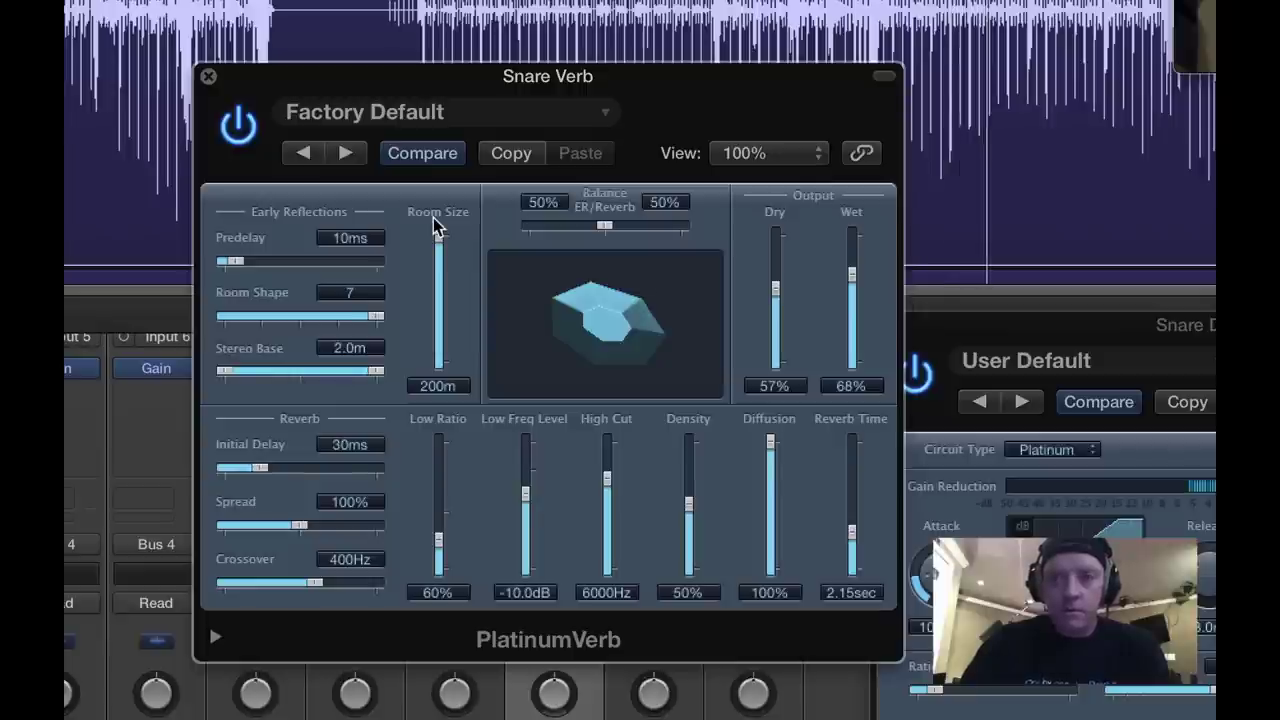
# Bypass and re-enable the snare reverb to compare the sound, and close the open plug-in windows.
pyautogui.click(246, 130)
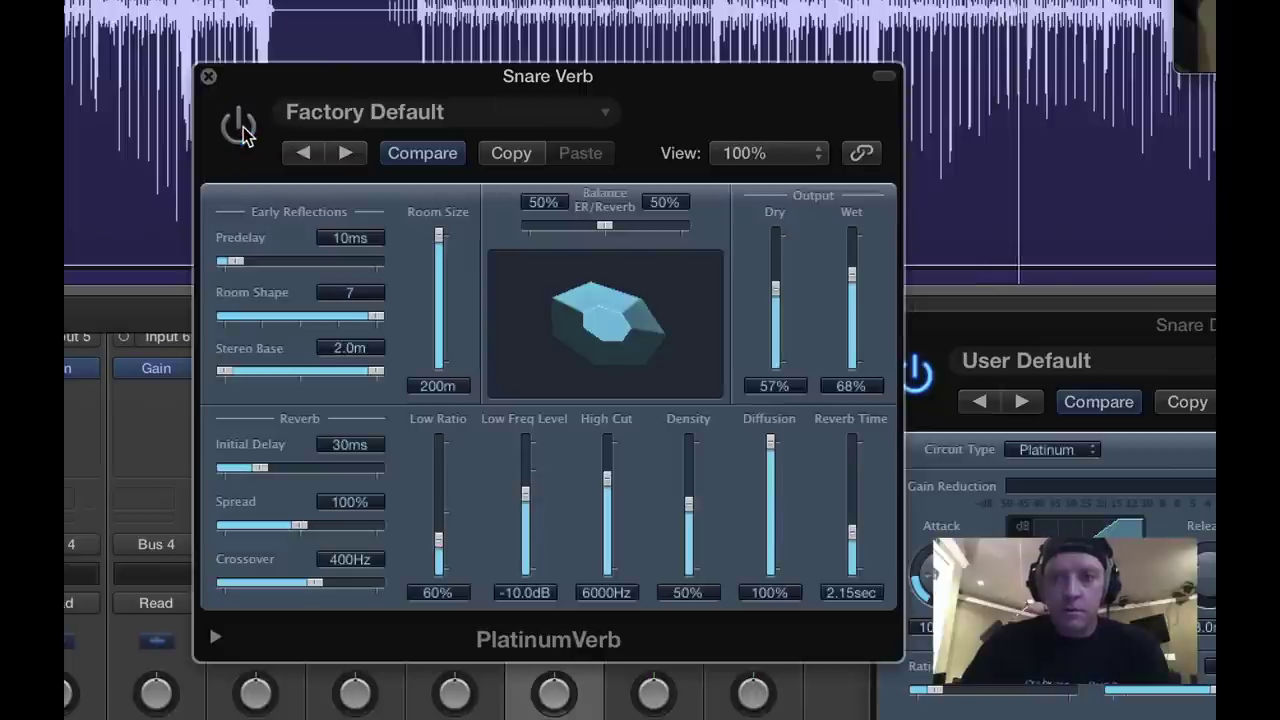
pyautogui.click(240, 126)
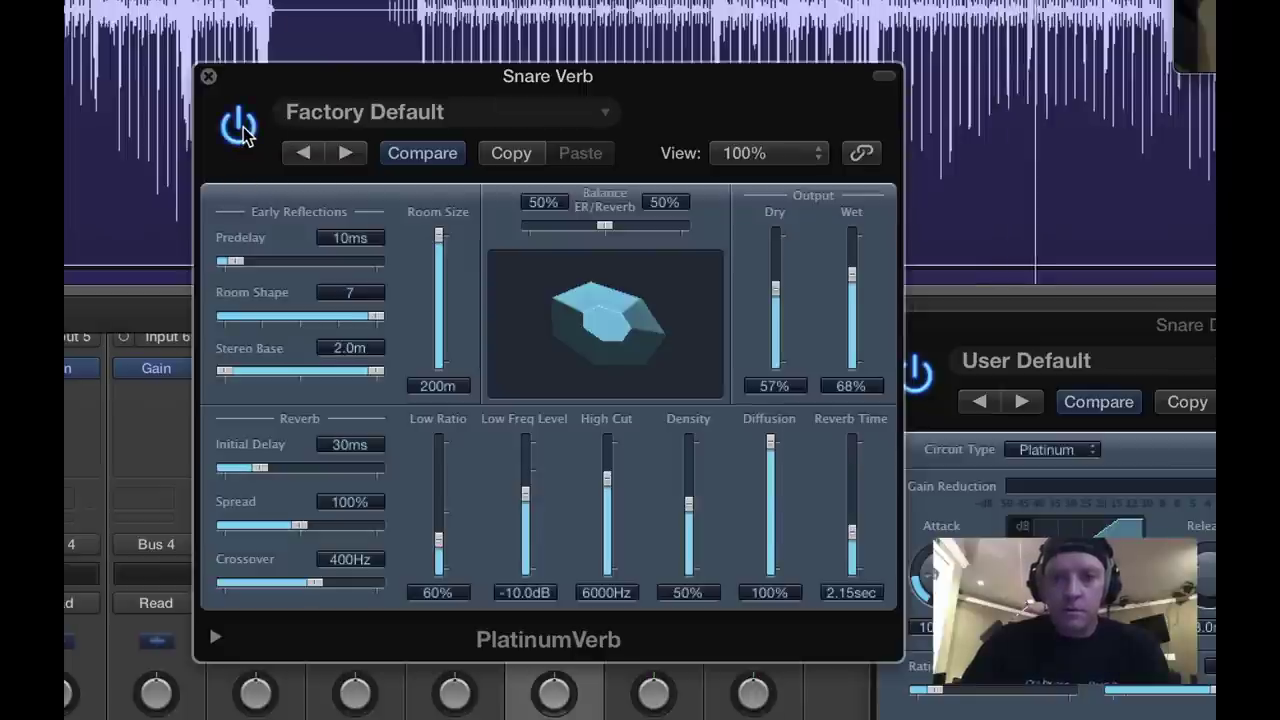
pyautogui.click(208, 78)
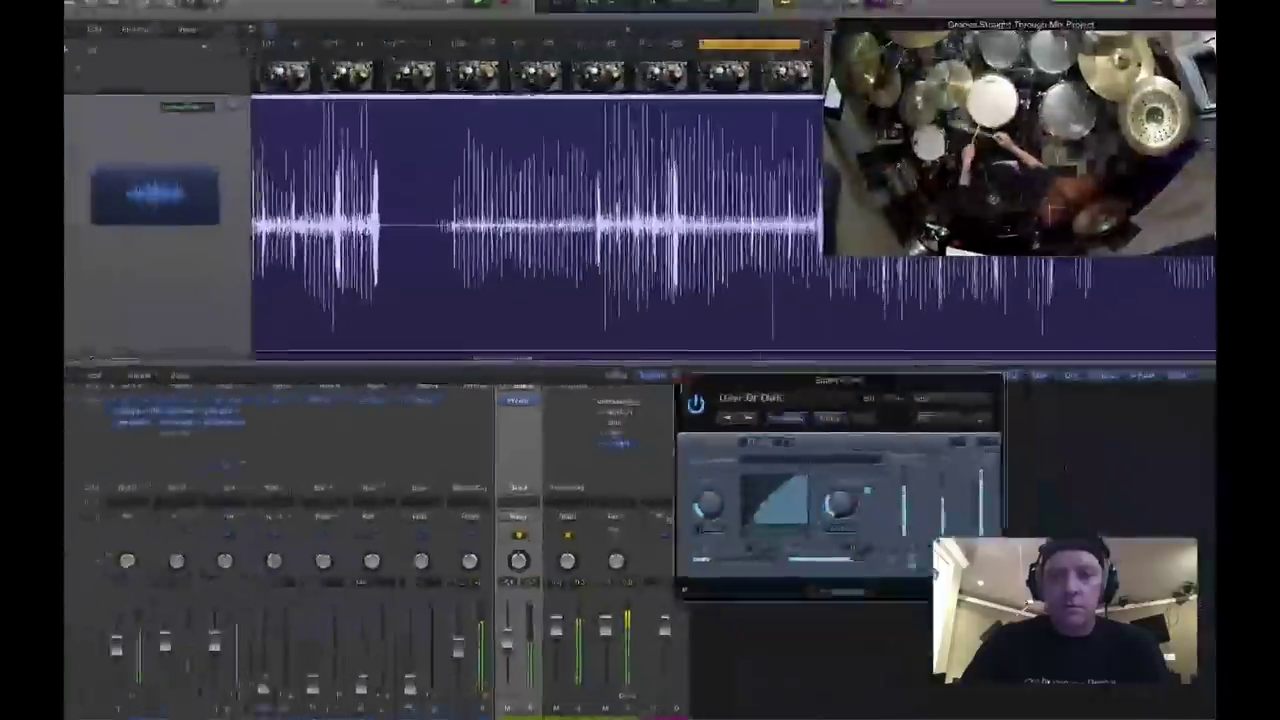
pyautogui.click(884, 326)
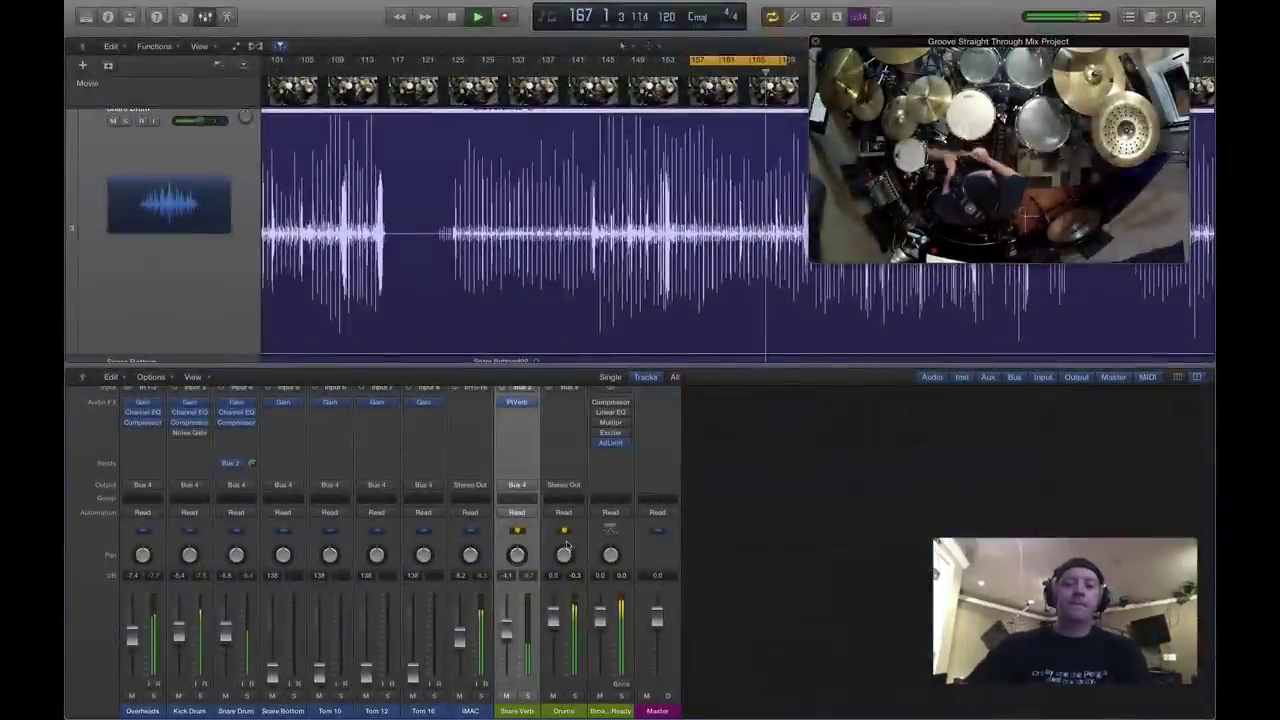
pyautogui.press('space')
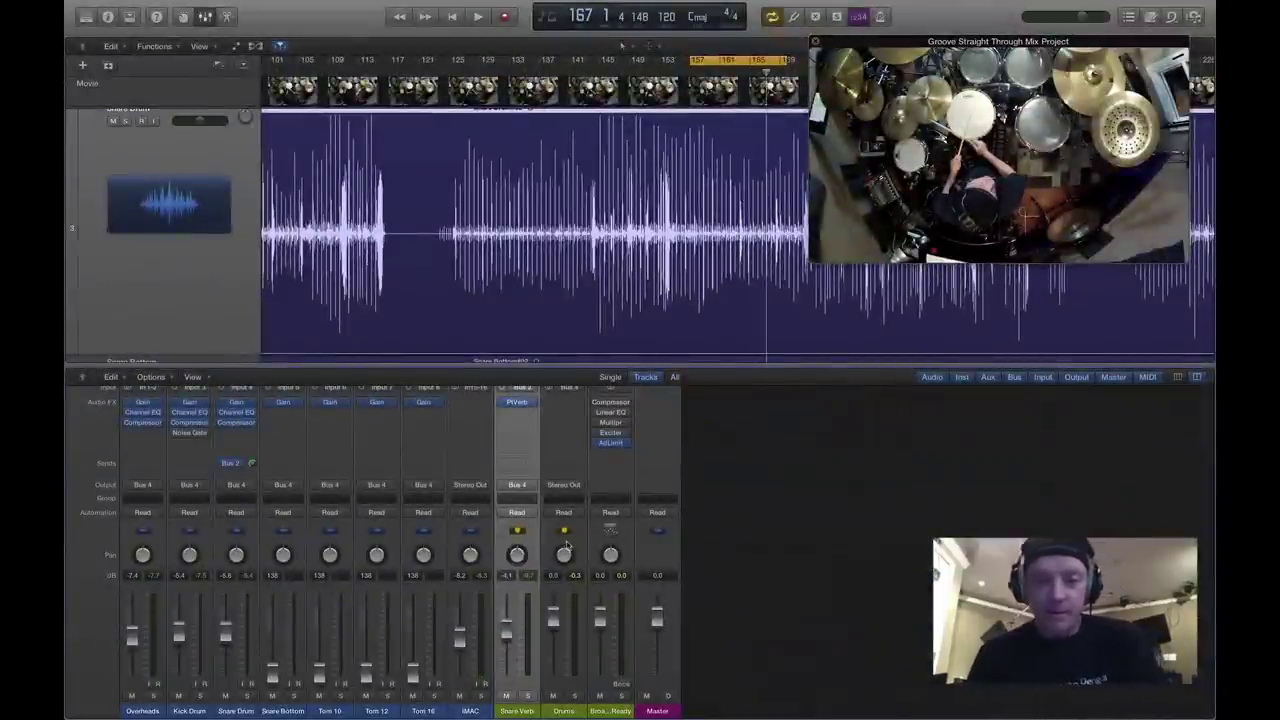
# Solo the Snare Bottom channel and play it back with its fader raised to about -0.4 dB.
pyautogui.click(312, 630)
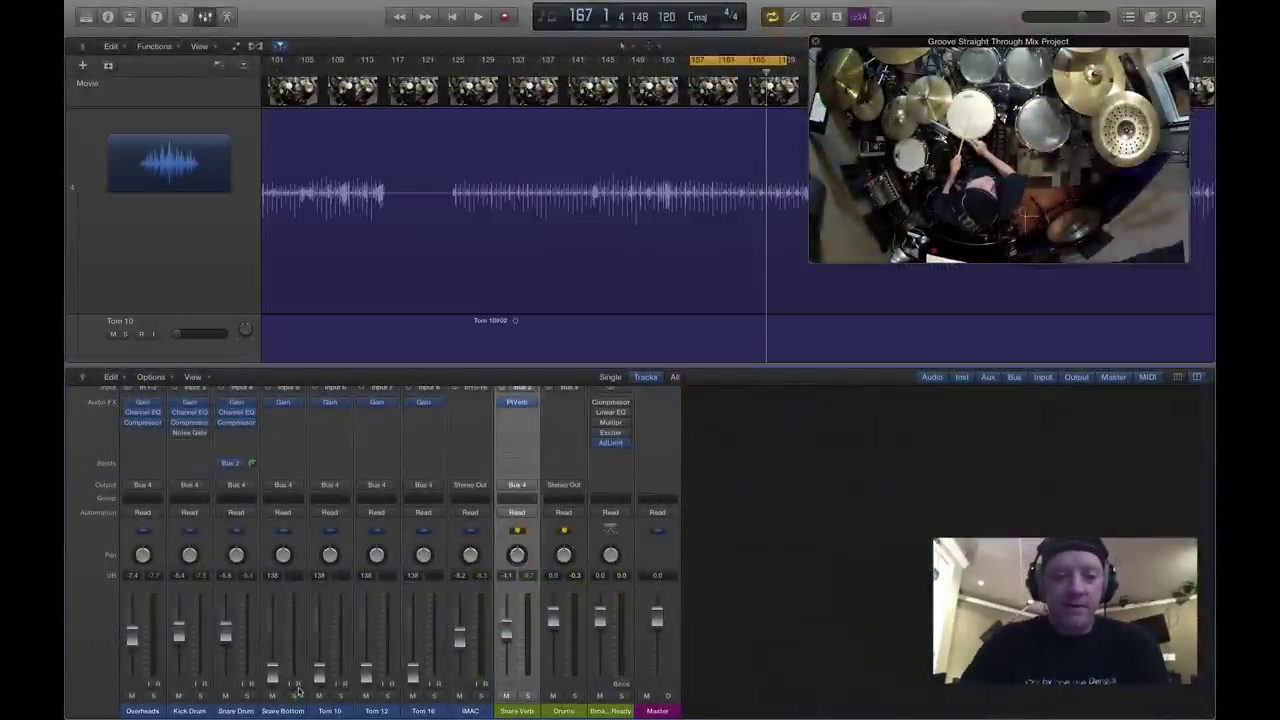
pyautogui.click(296, 696)
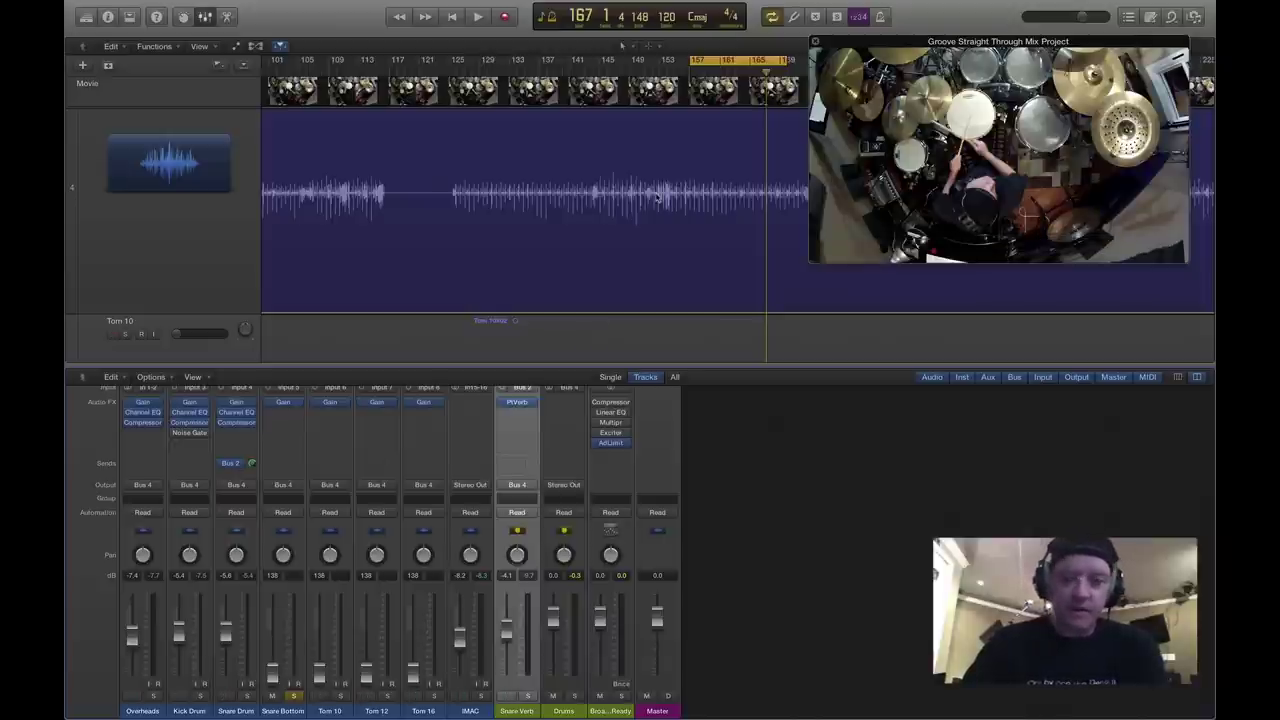
pyautogui.press('space')
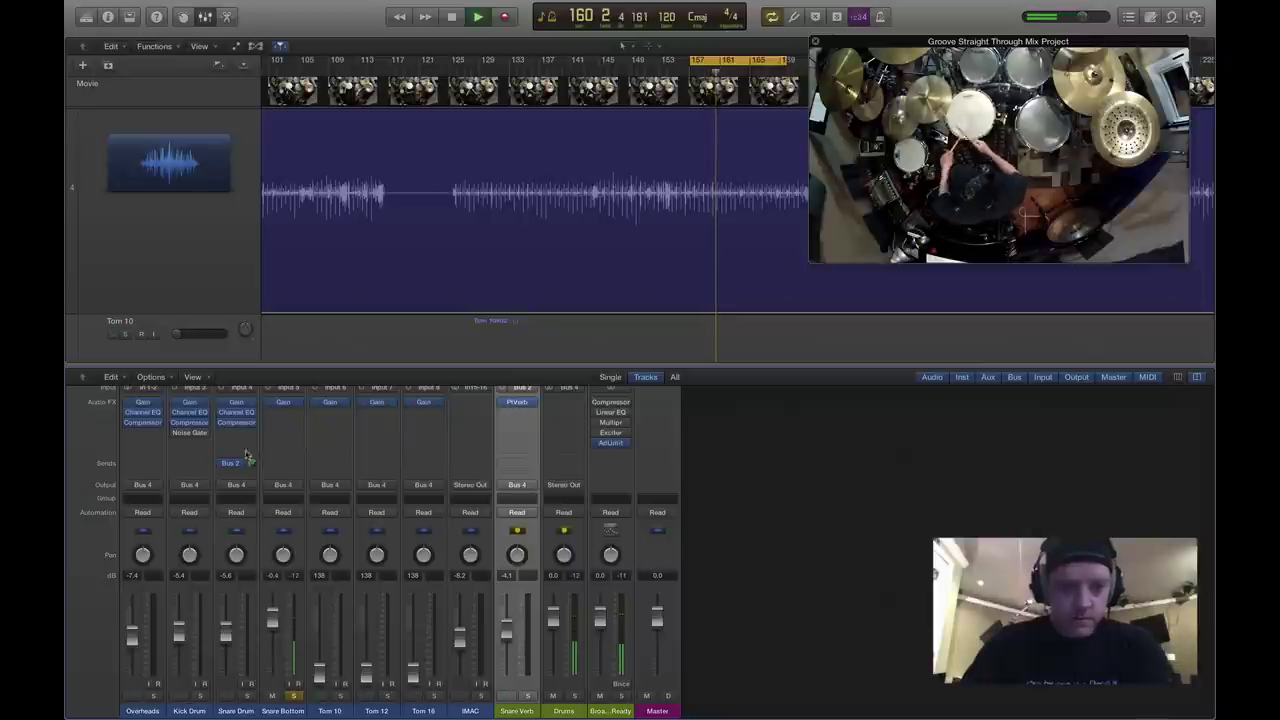
# Copy the Snare Drum's Channel EQ and Compressor to Snare Bottom, set its fader to -5.9 dB and unsolo it.
pyautogui.moveTo(236, 412); pyautogui.dragTo(287, 424)
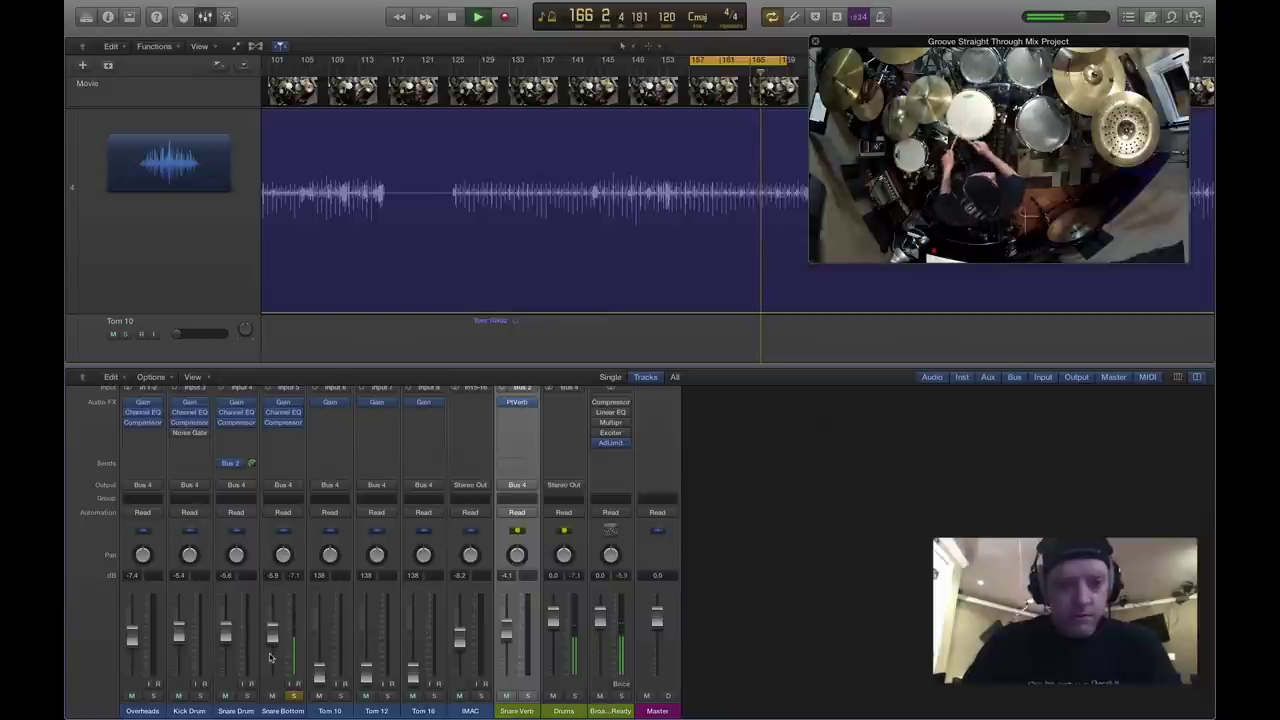
pyautogui.click(294, 695)
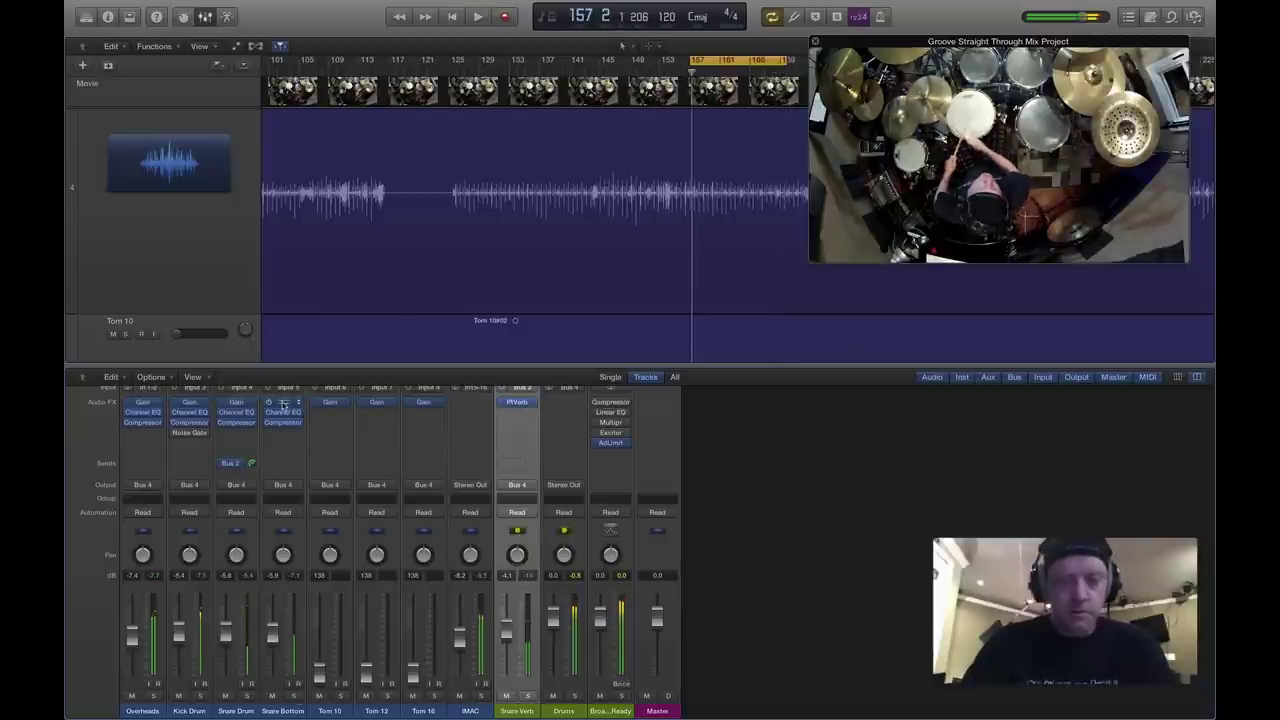
# With Snare Bottom soloed, turn on Phase Invert in its Gain plug-in and compare the sound during playback.
pyautogui.click(284, 404)
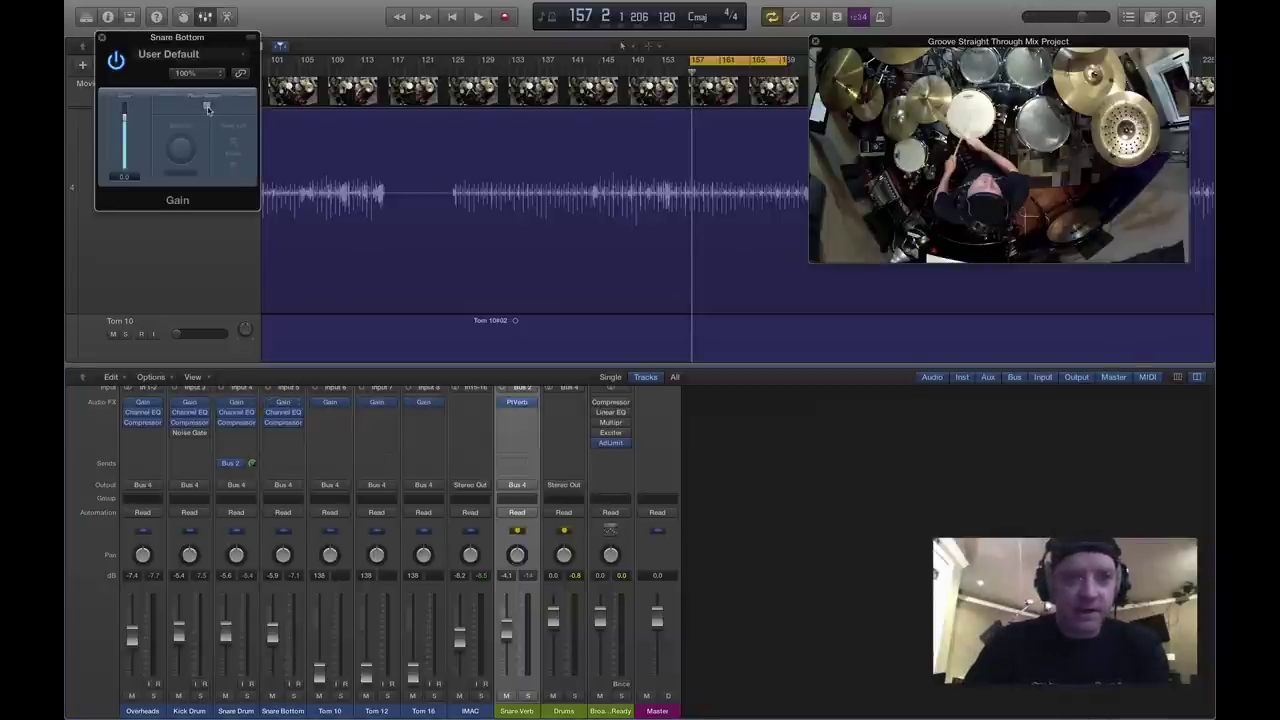
pyautogui.click(294, 696)
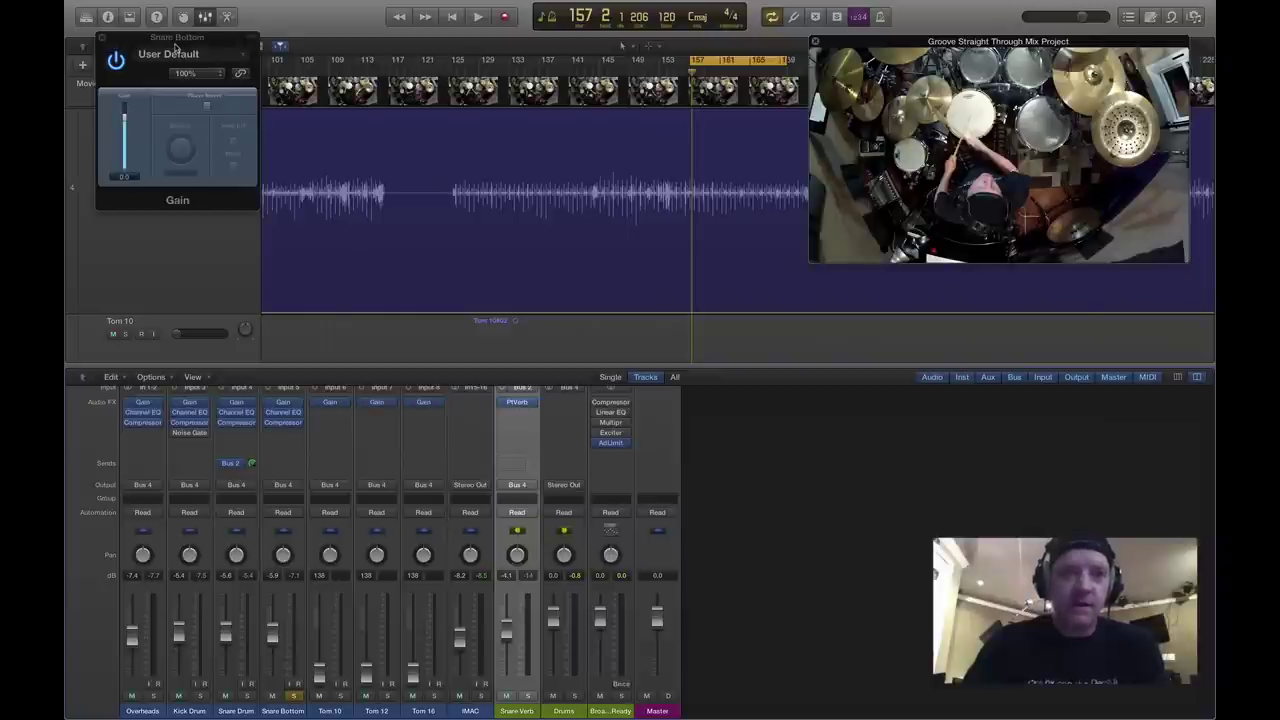
pyautogui.moveTo(175, 45); pyautogui.dragTo(810, 395)
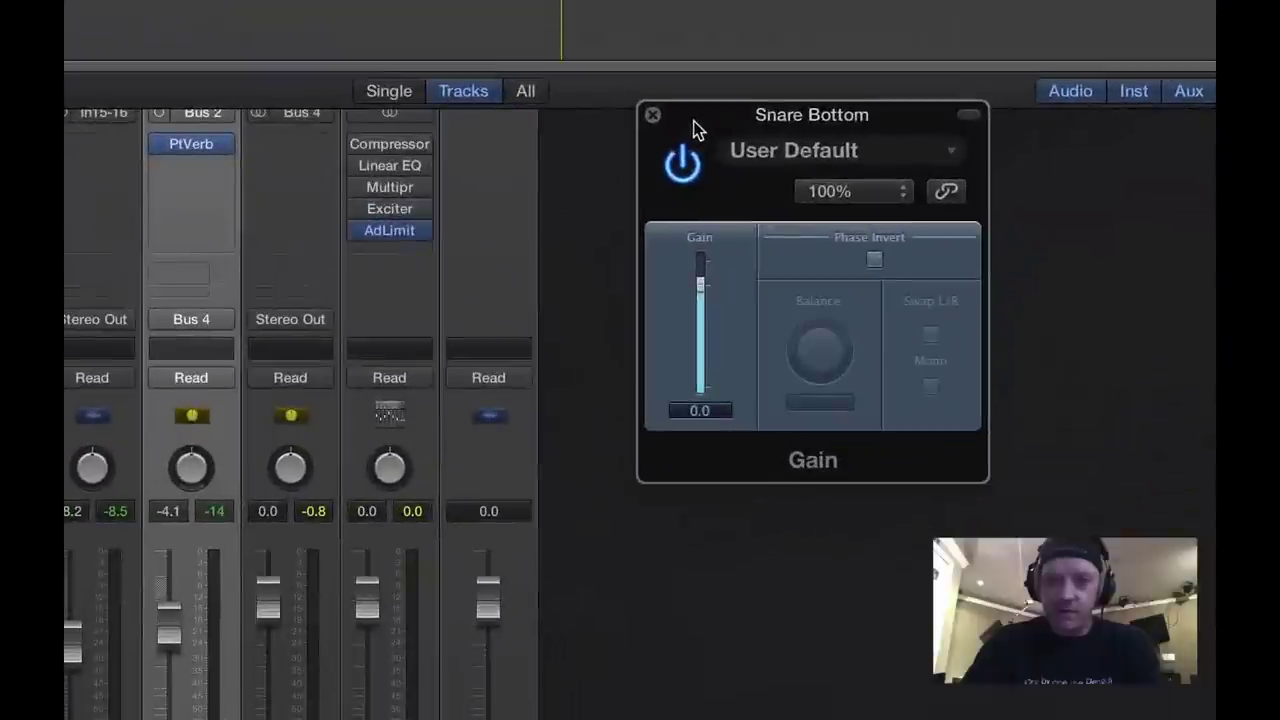
pyautogui.click(873, 261)
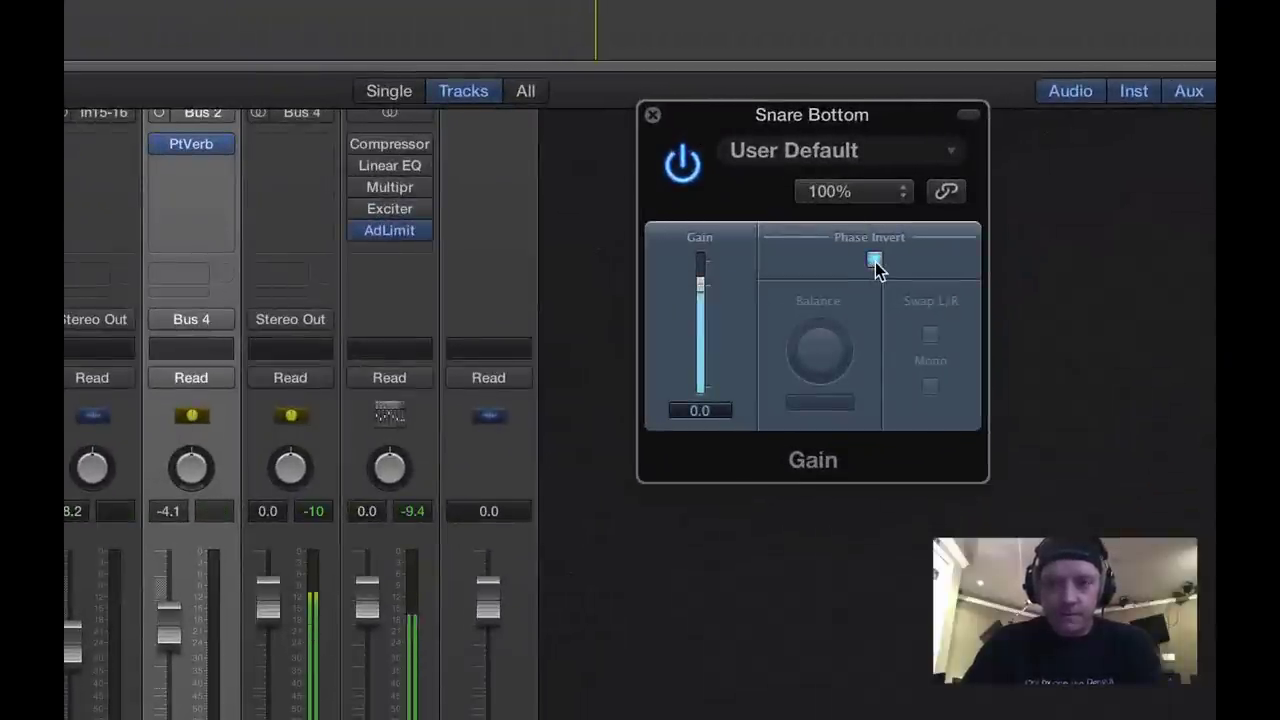
pyautogui.click(874, 261)
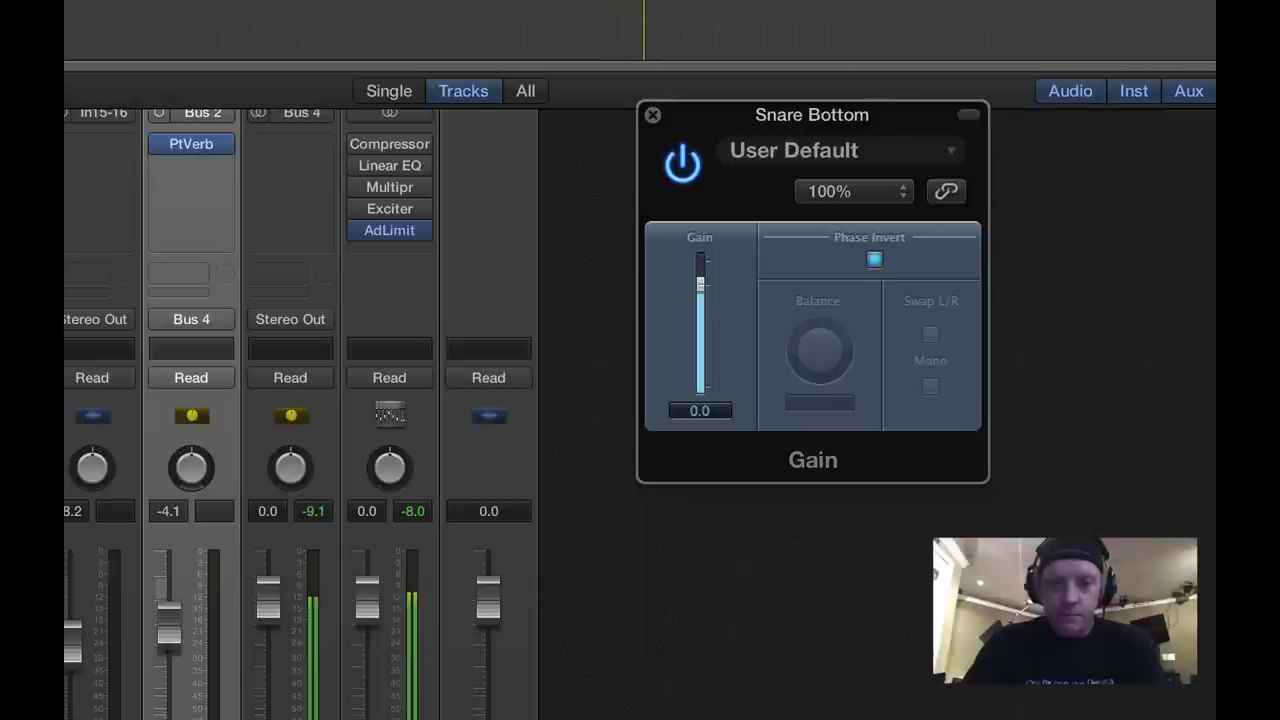
# Unsolo the snare channels to hear the full mix and close the Gain plug-in window.
pyautogui.click(295, 695)
pyautogui.click(248, 695)
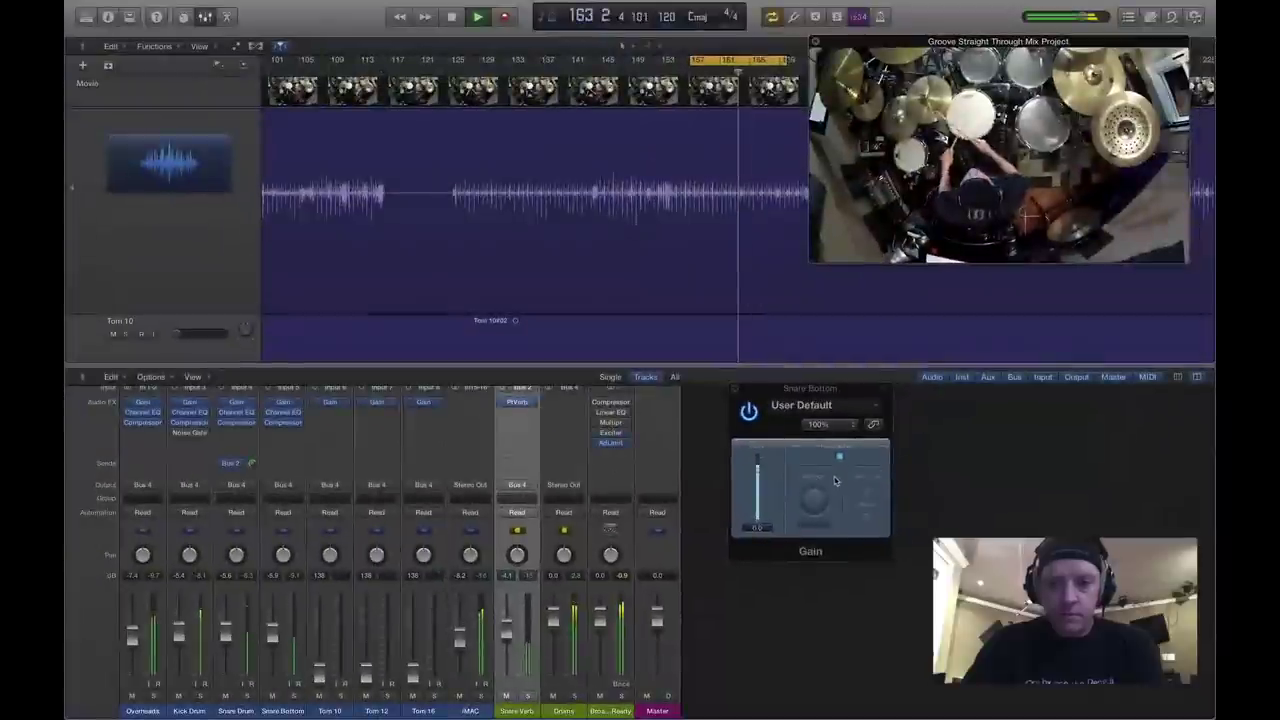
pyautogui.click(737, 391)
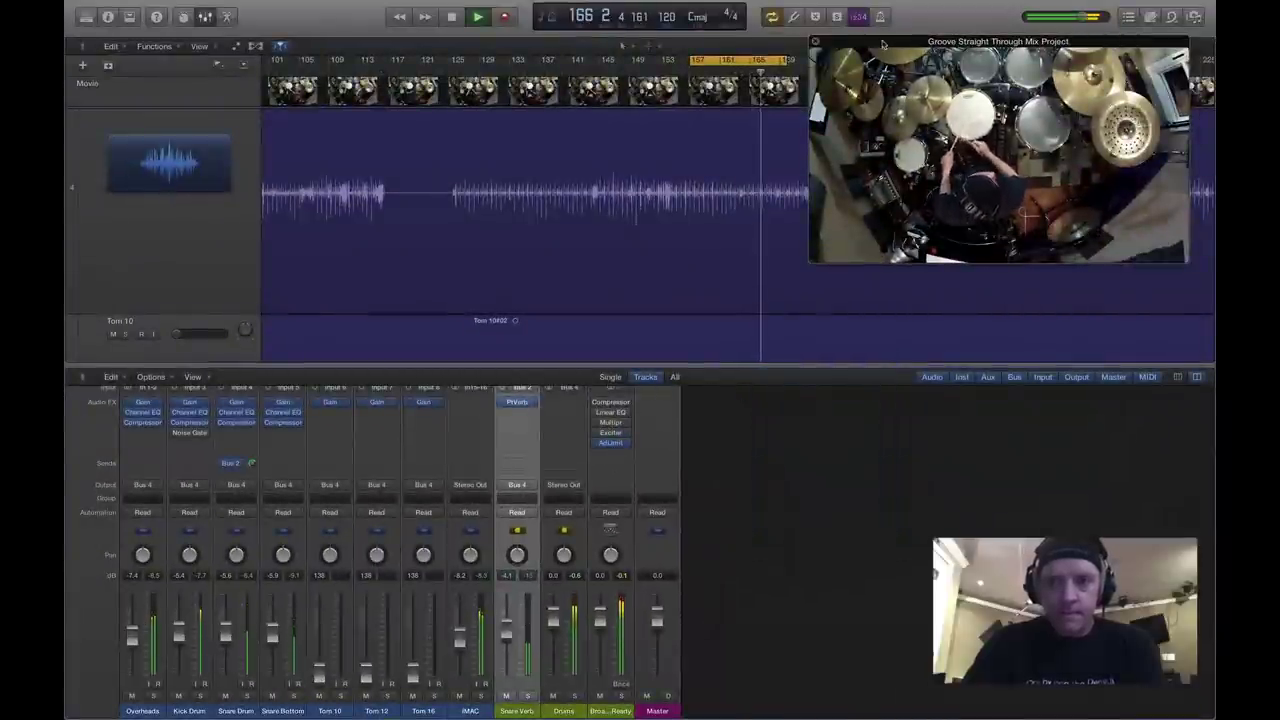
# Move the movie window down slightly and reset the peak level readings of the Drums and master-chain channels during playback.
pyautogui.moveTo(883, 44); pyautogui.dragTo(882, 80)
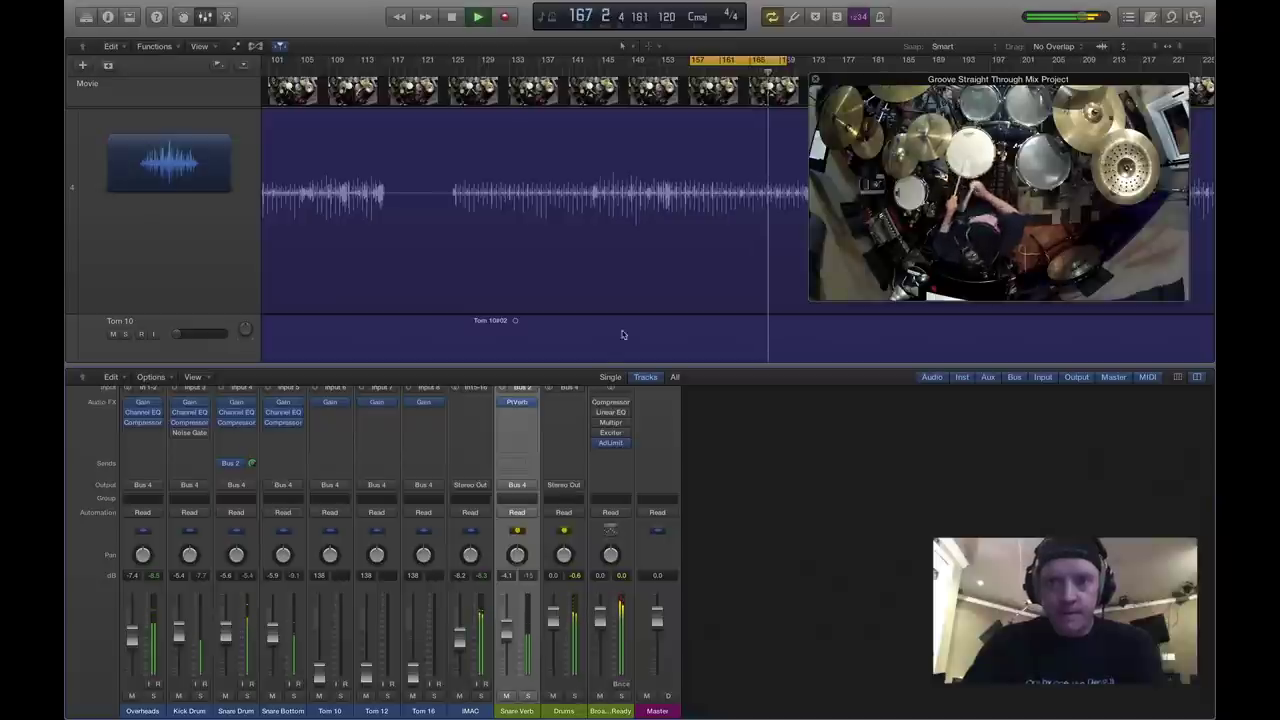
pyautogui.press('XF86AudioRaiseVolume')
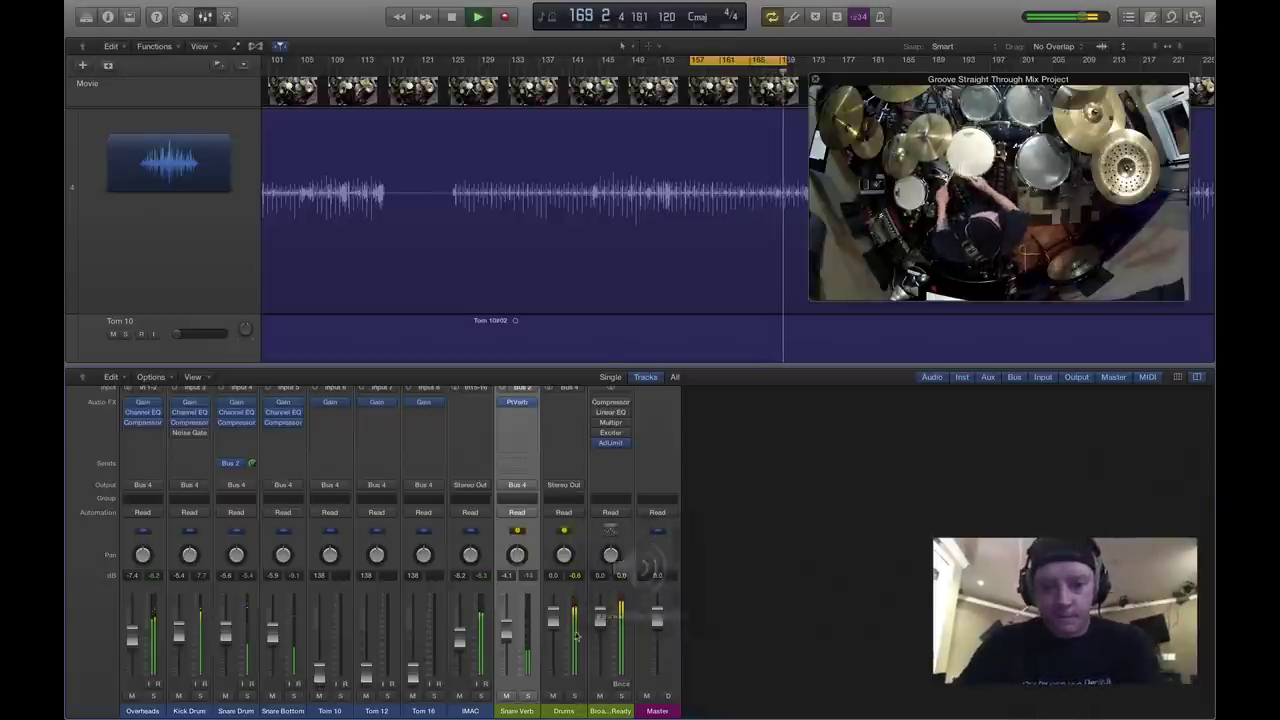
pyautogui.click(621, 585)
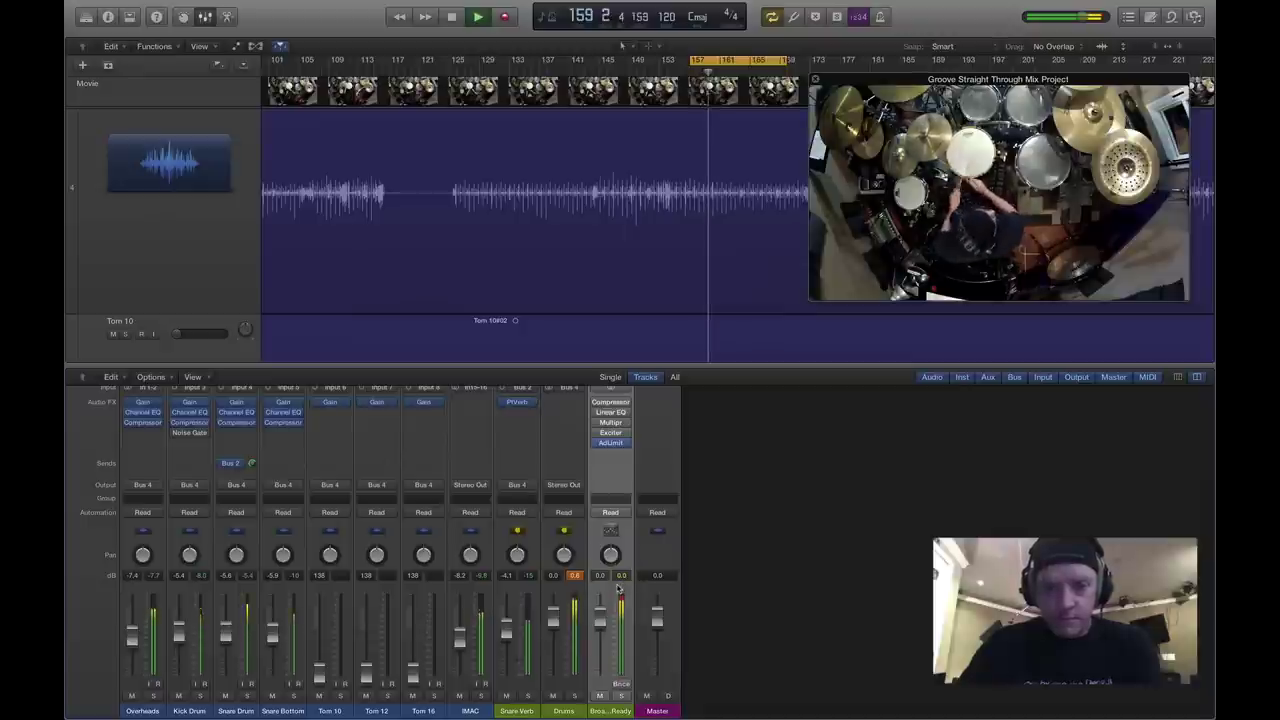
pyautogui.click(575, 576)
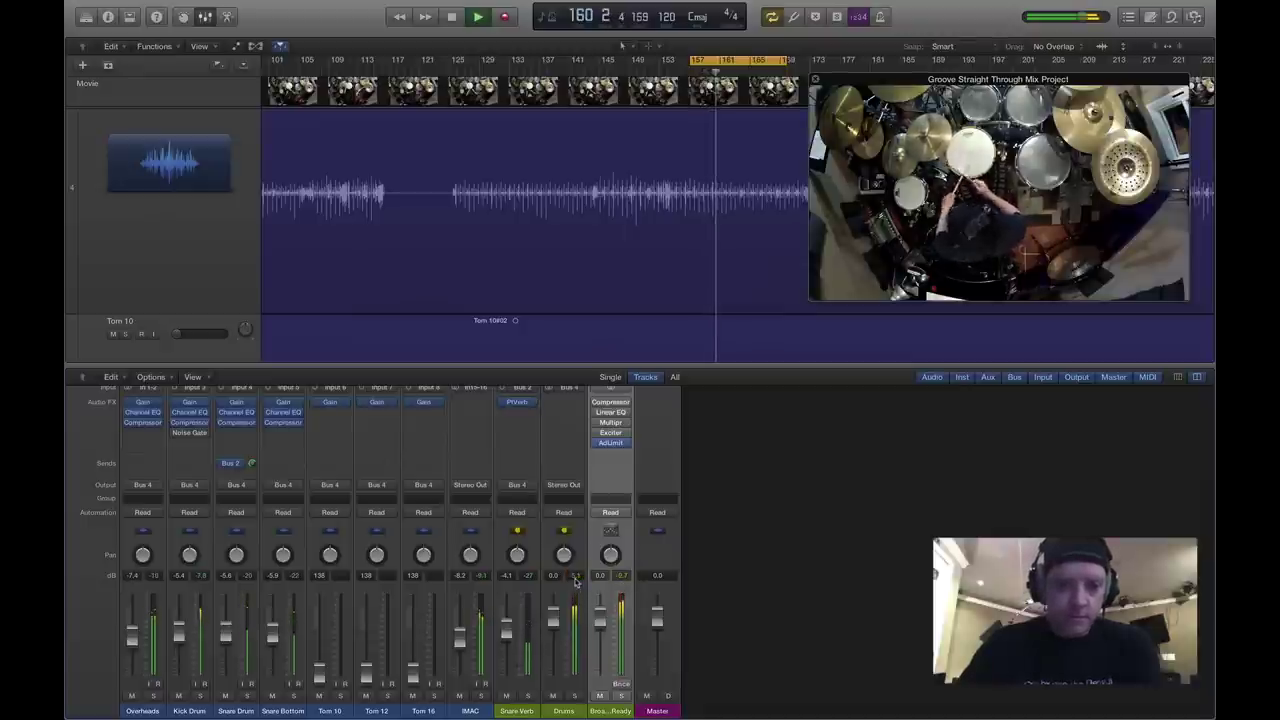
pyautogui.press('space')
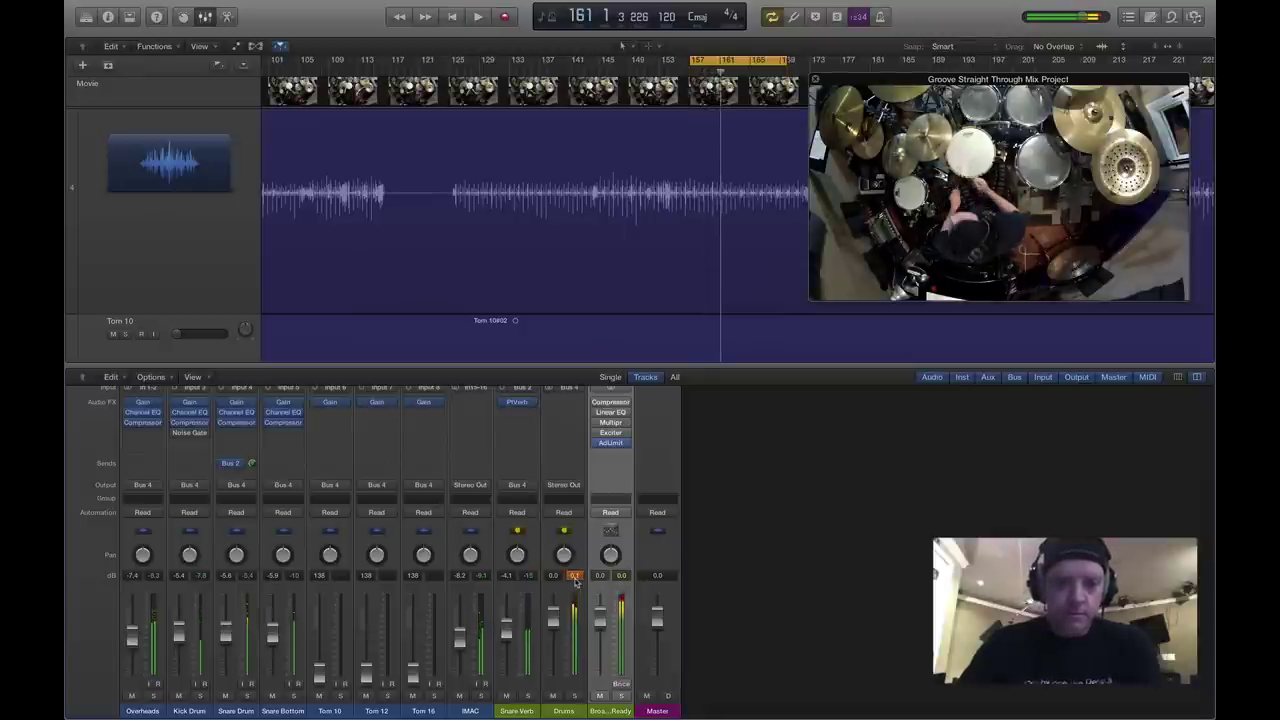
# Solo the Tom 10, Tom 12 and Tom 16 channels in the mixer.
pyautogui.scroll(2, 575, 583)
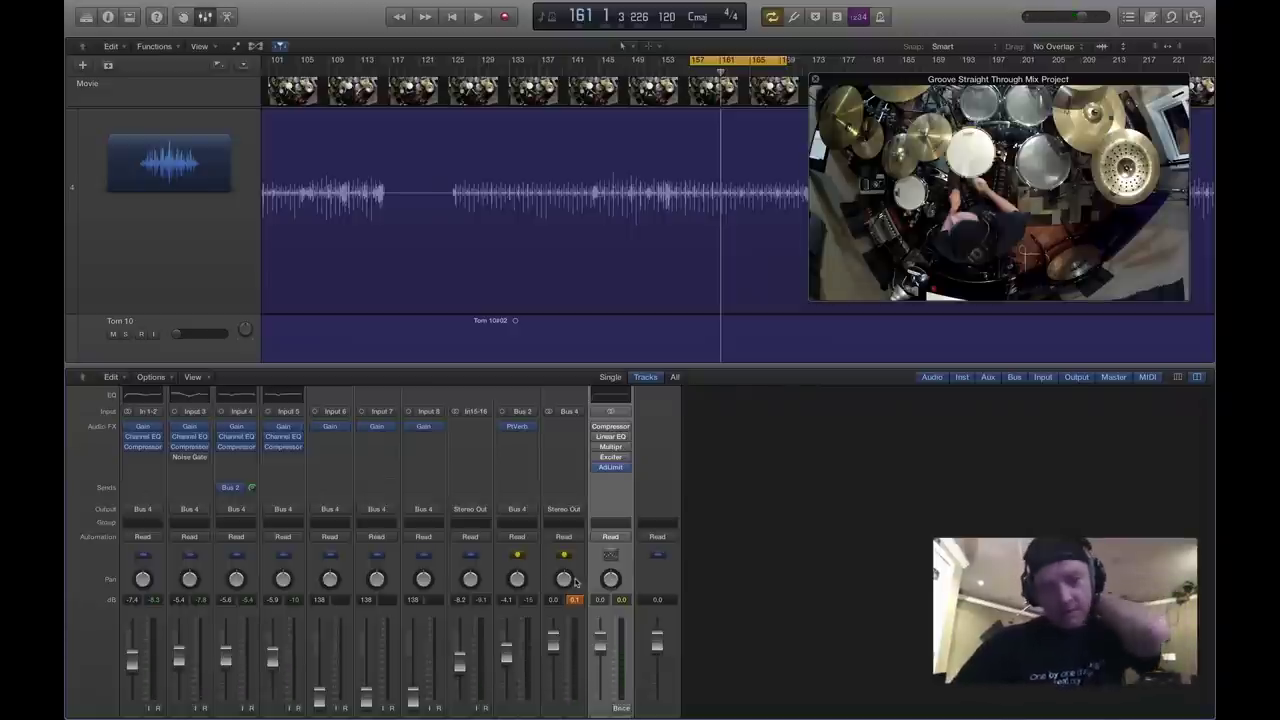
pyautogui.scroll(-1, 253, 643)
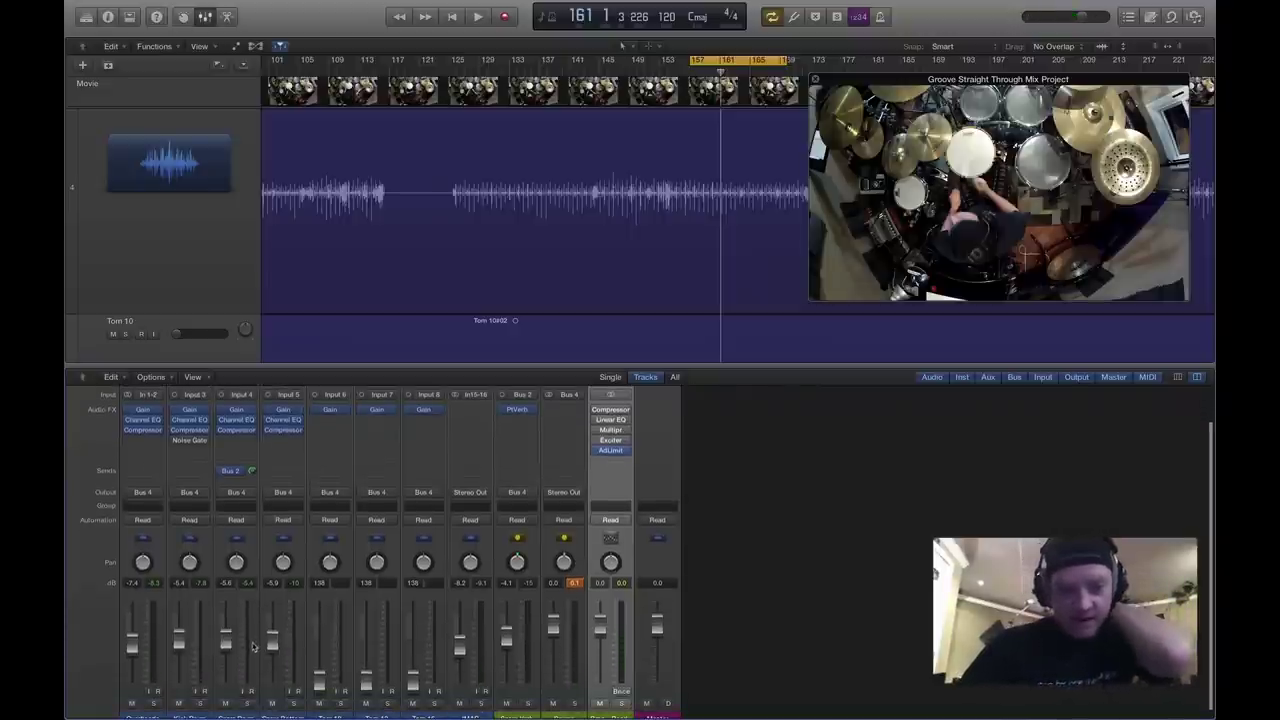
pyautogui.scroll(-1, 284, 686)
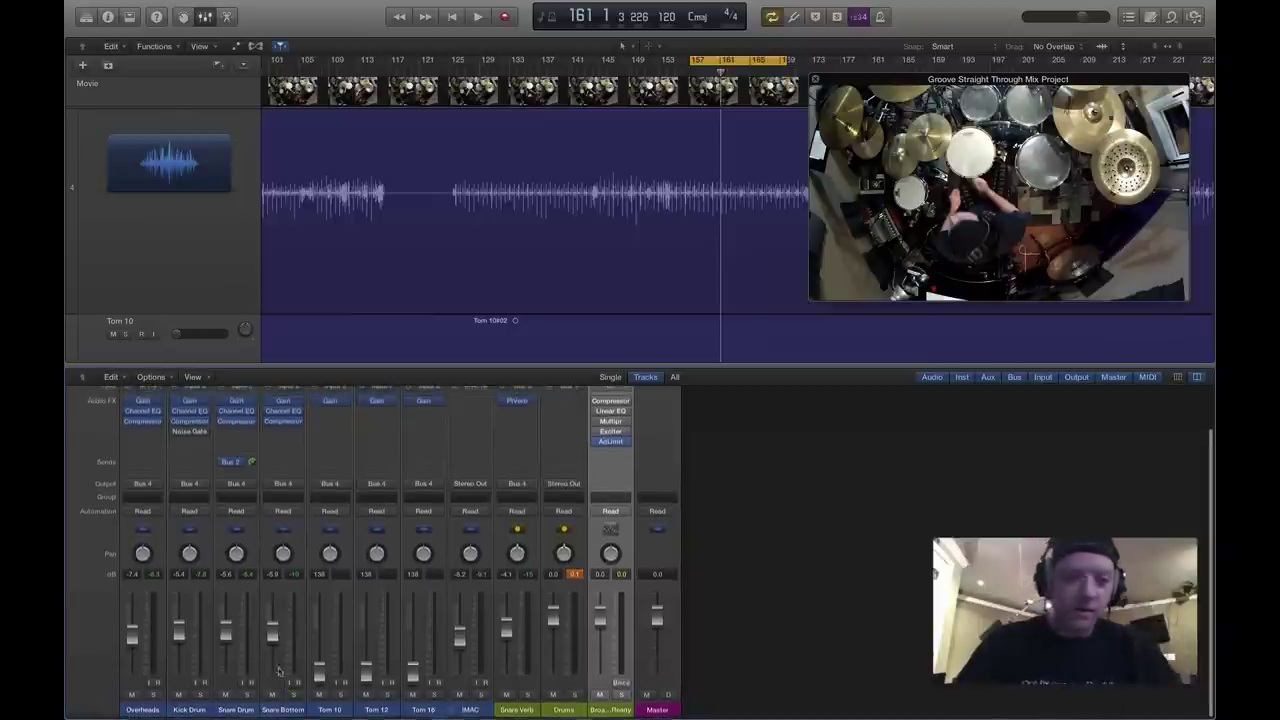
pyautogui.click(340, 710)
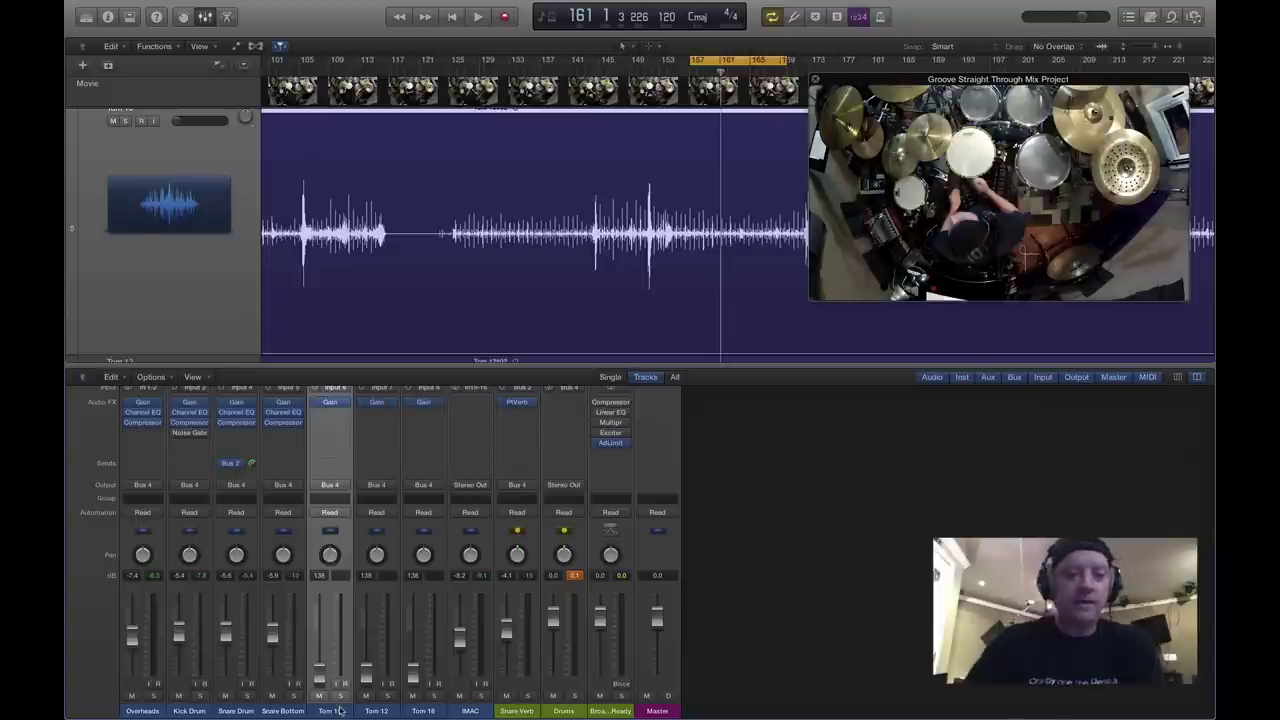
pyautogui.click(342, 695)
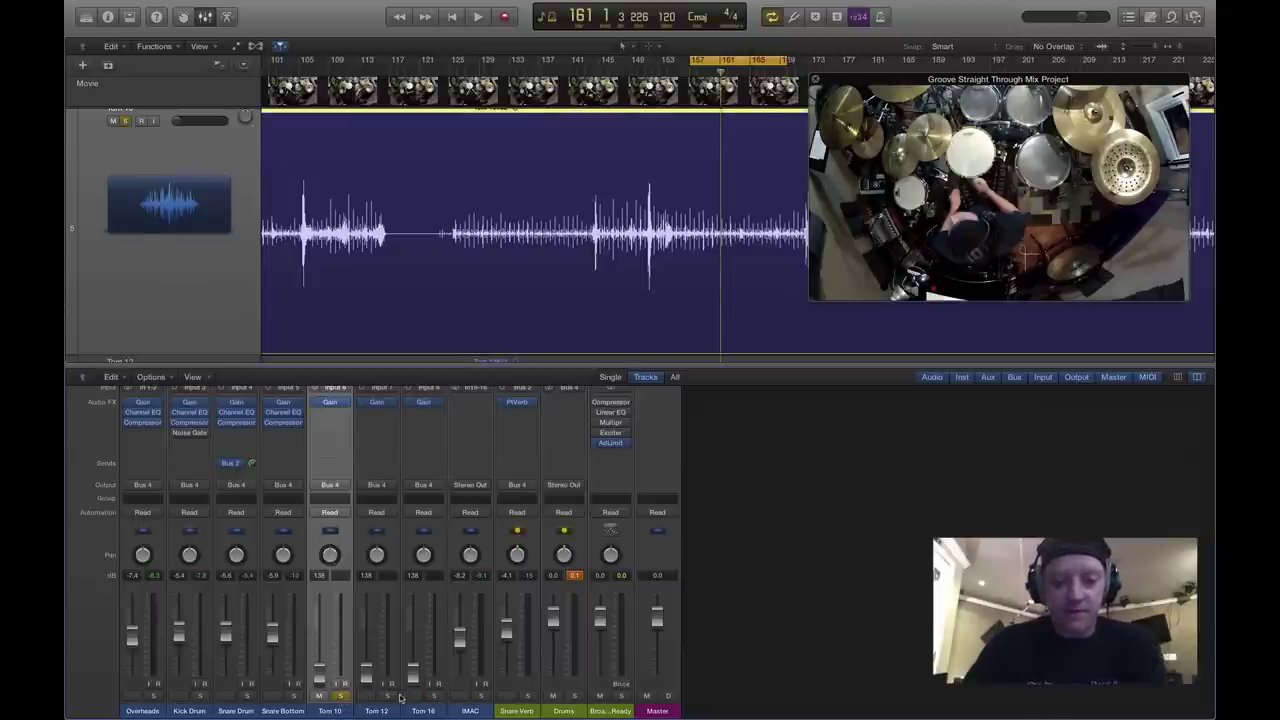
pyautogui.click(388, 696)
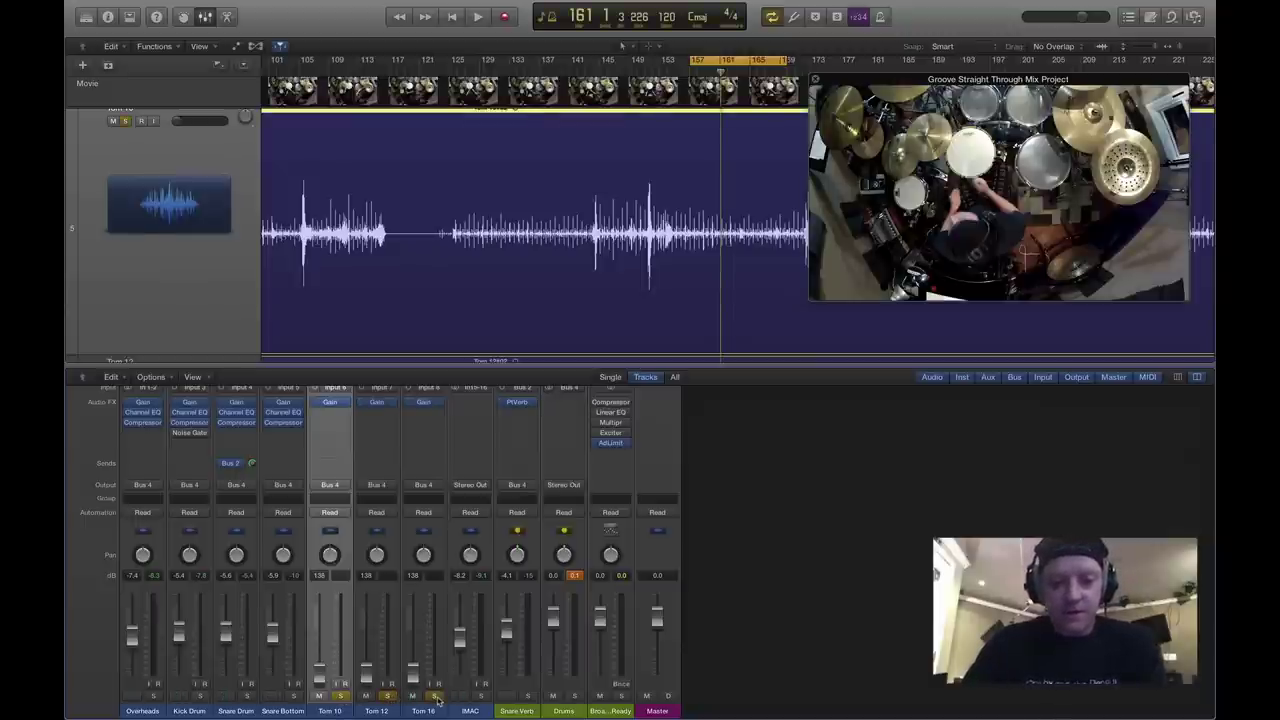
# Raise the faders to -2.6 dB on Tom 10, -3.6 dB on Tom 12 and -3.5 dB on Tom 16, and disable cycle playback.
pyautogui.moveTo(319, 672); pyautogui.dragTo(366, 629)
pyautogui.press('space')
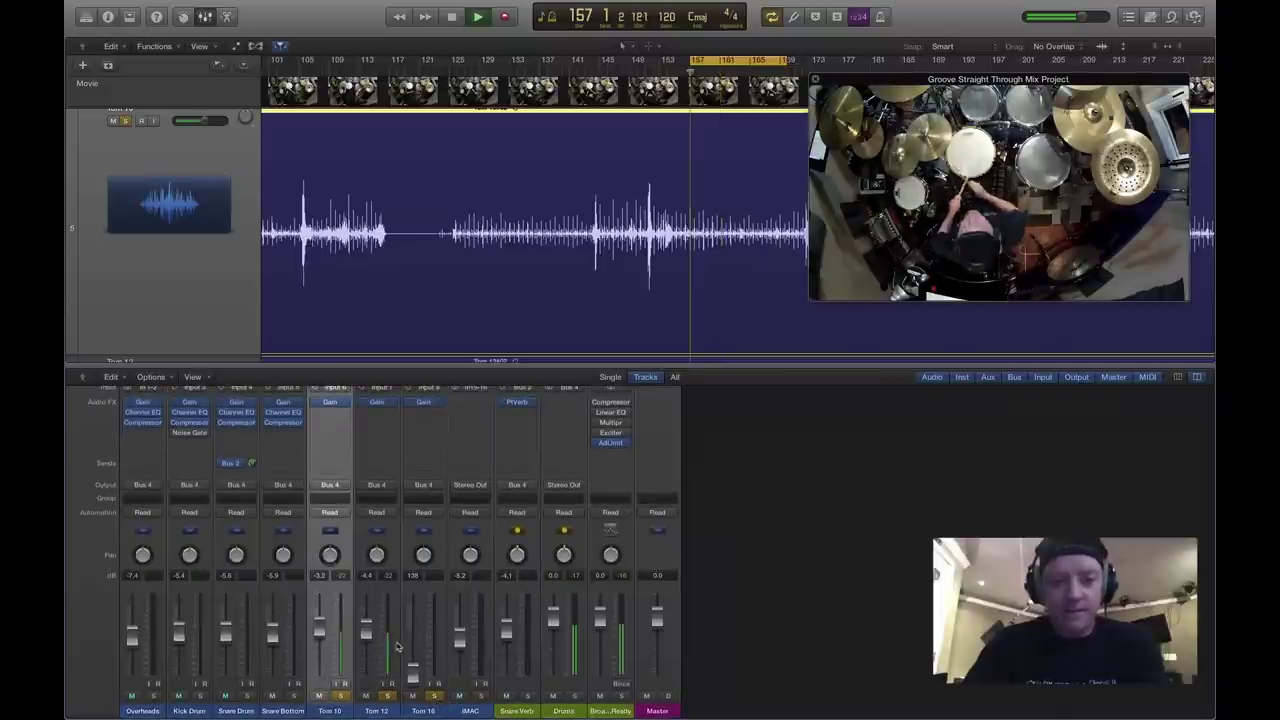
pyautogui.moveTo(413, 672); pyautogui.dragTo(413, 627)
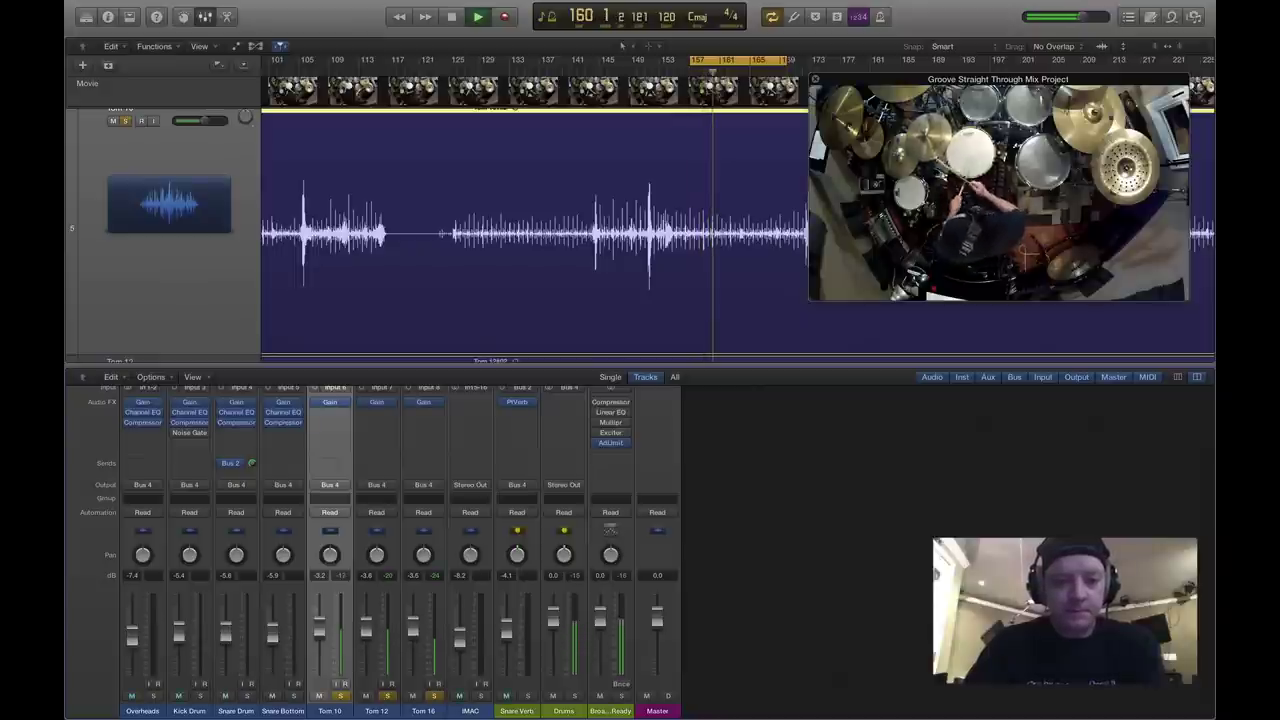
pyautogui.moveTo(366, 630); pyautogui.dragTo(319, 626)
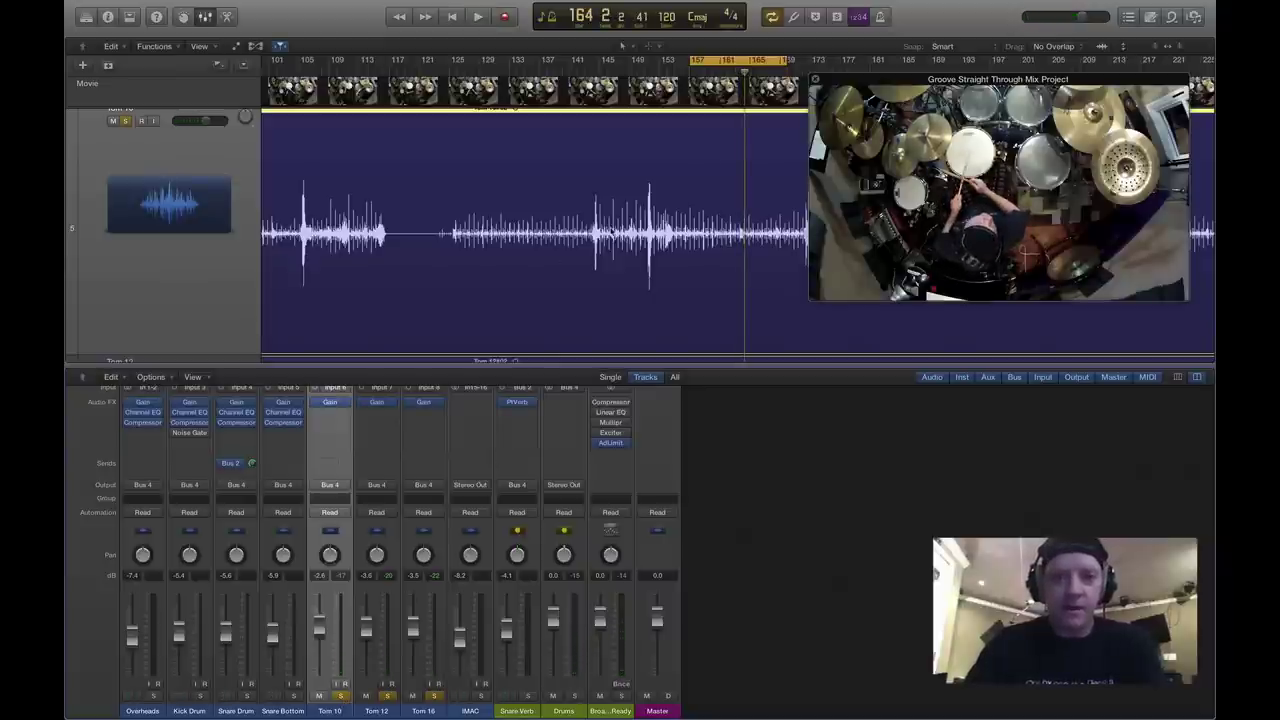
pyautogui.click(718, 62)
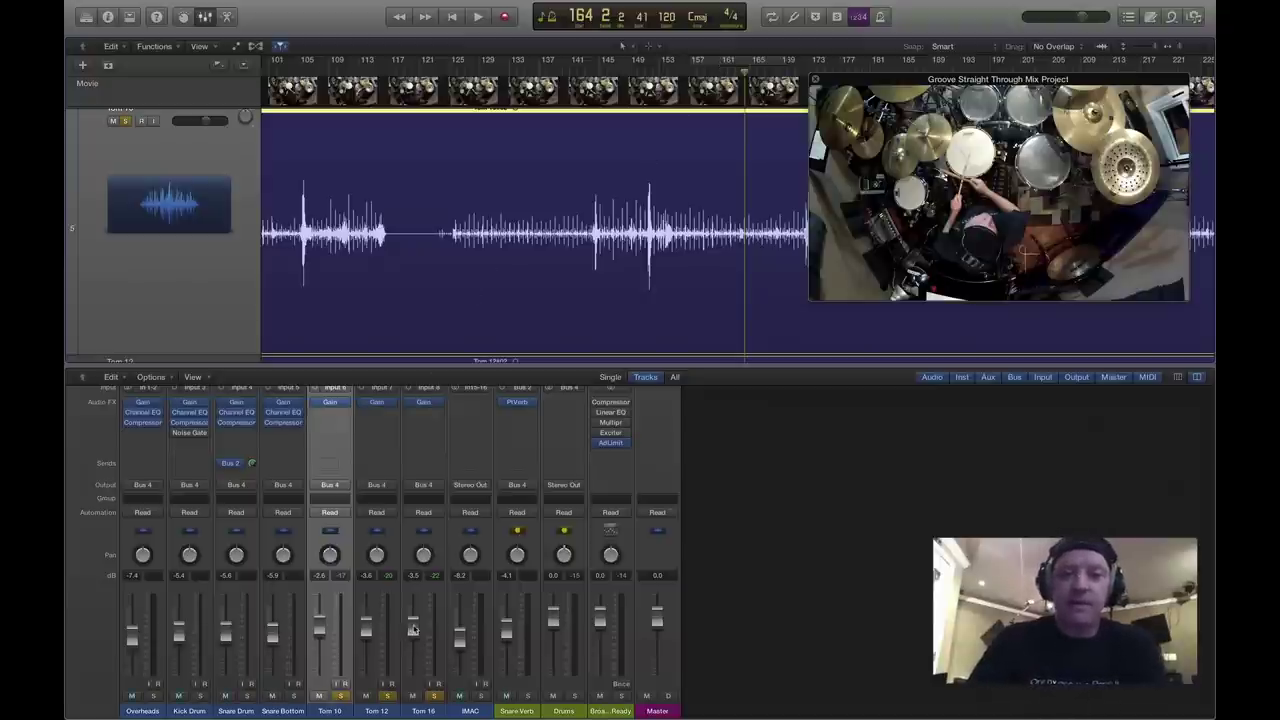
# Lower the faders to -4.9 dB on Tom 10 and -5.6 dB on both Tom 12 and Tom 16.
pyautogui.moveTo(413, 628); pyautogui.dragTo(413, 633)
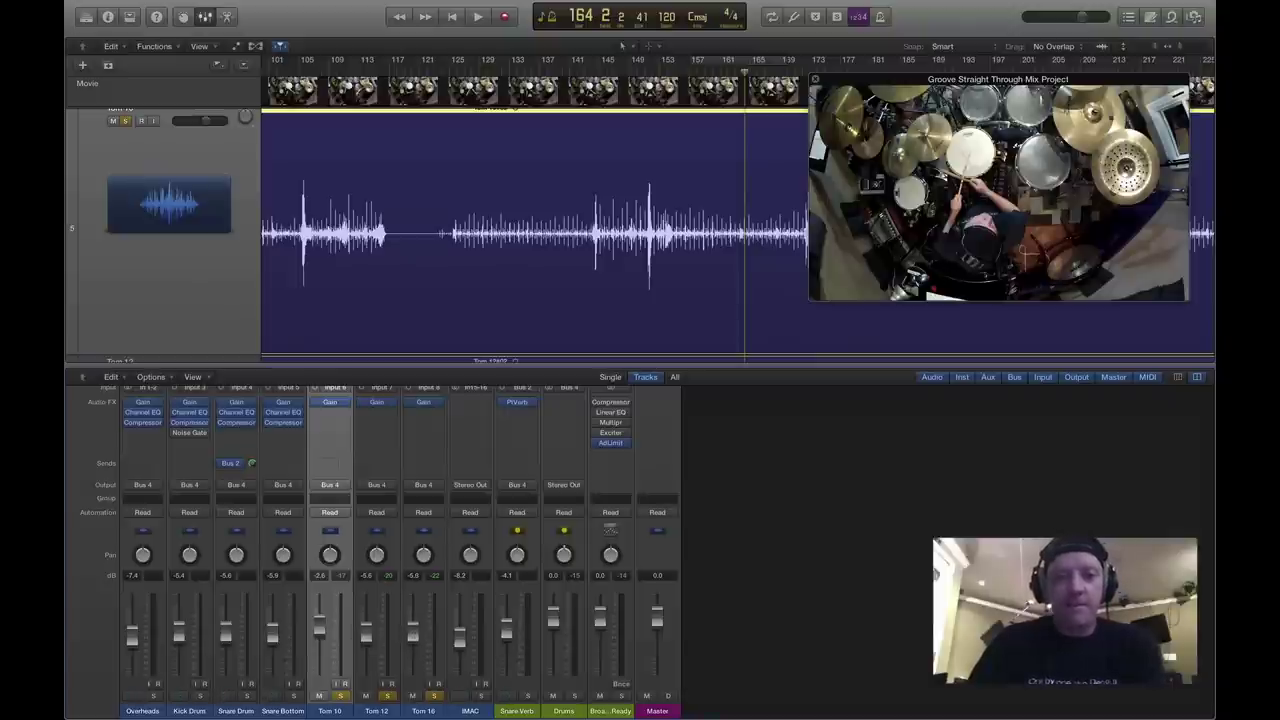
pyautogui.moveTo(319, 626); pyautogui.dragTo(319, 631)
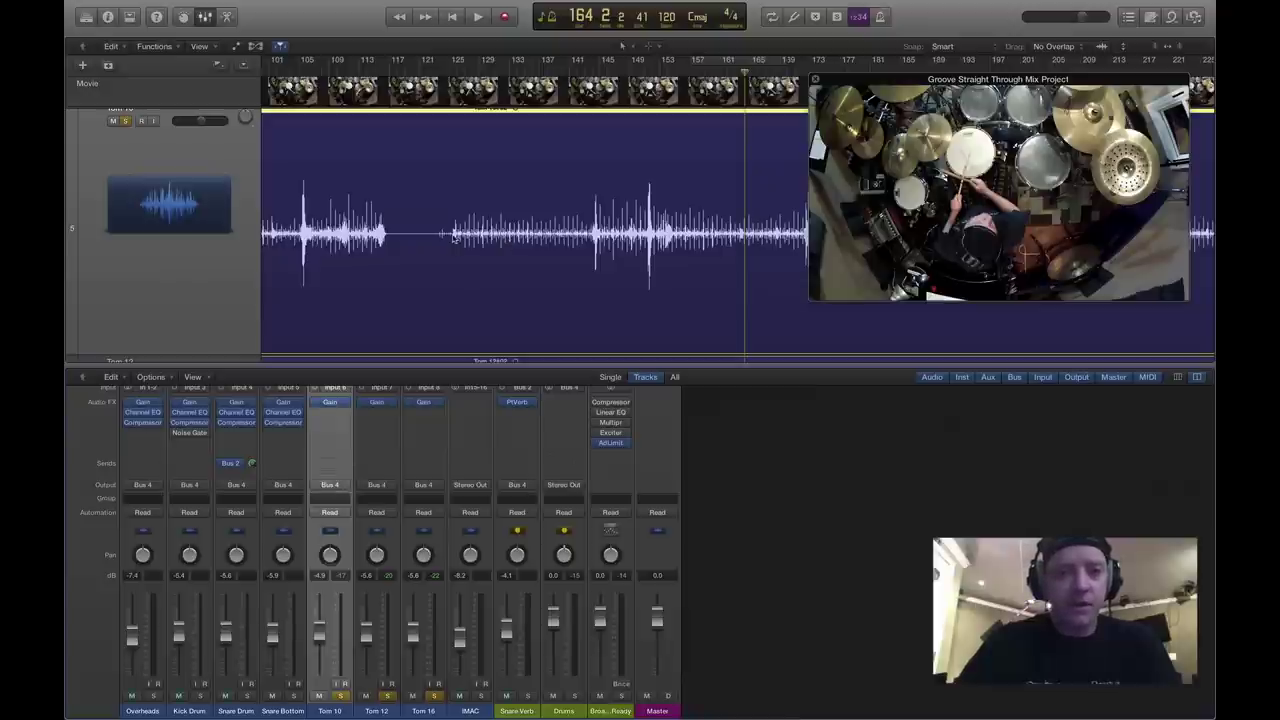
# Play the song from about bar 17 to locate the first loud hits on the Tom 10 track.
pyautogui.scroll(3, 452, 236)
pyautogui.scroll(-3, 255, 311)
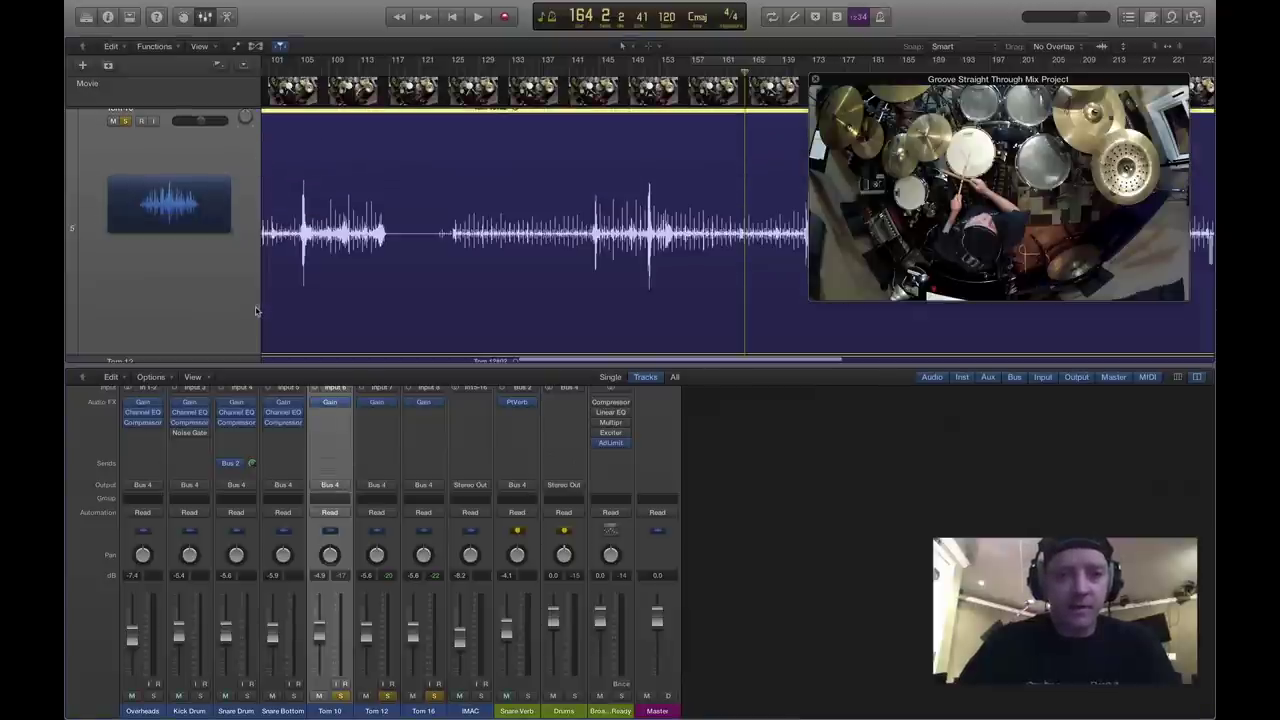
pyautogui.hscroll(-15, 392, 230)
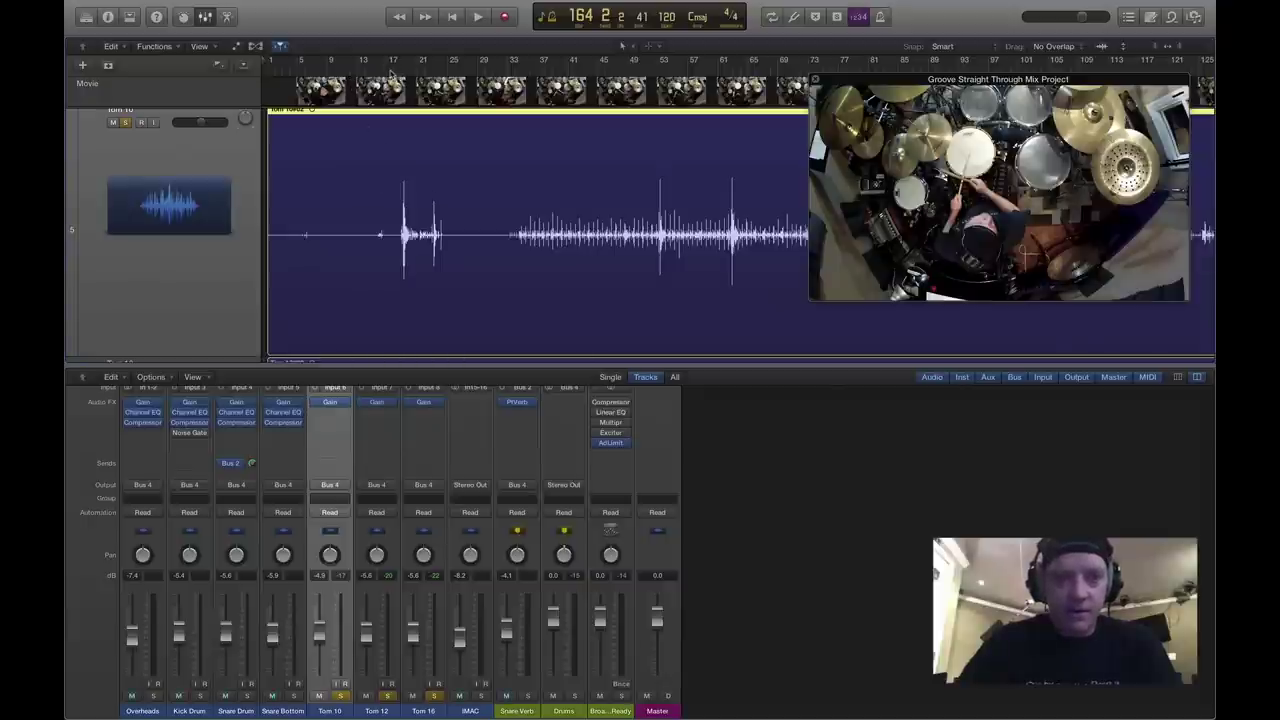
pyautogui.click(393, 75)
pyautogui.press('space')
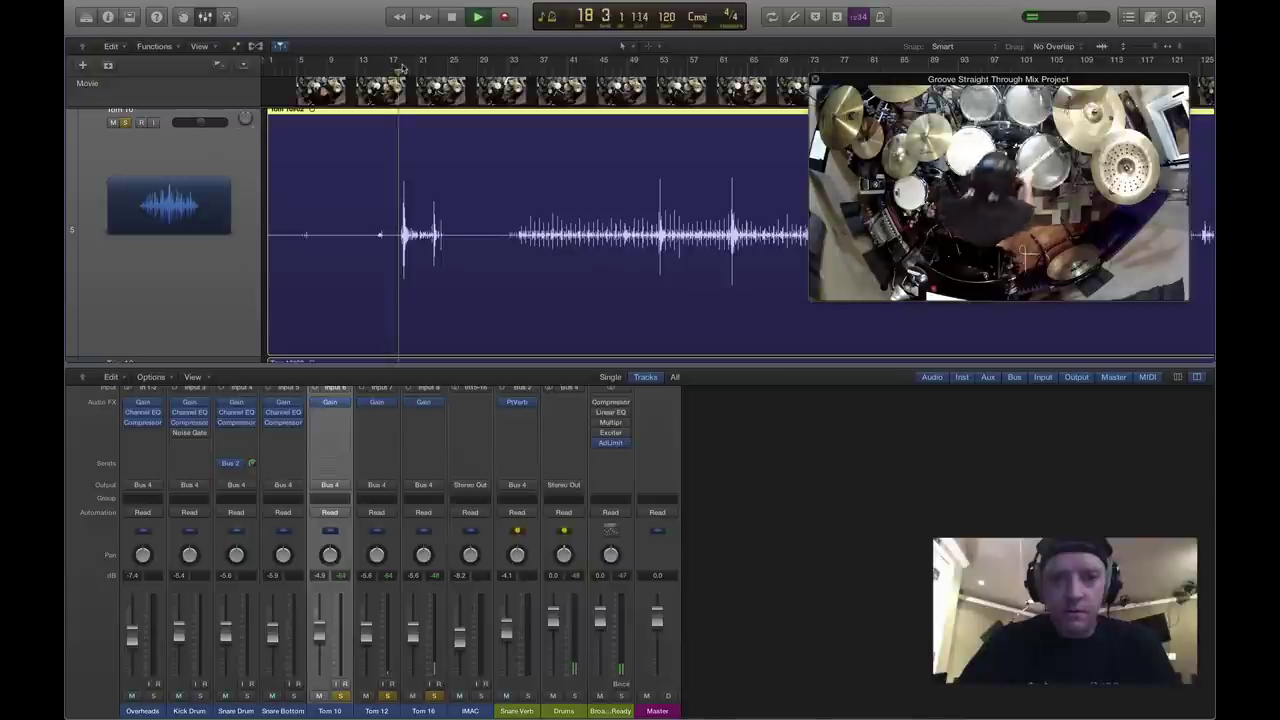
pyautogui.press('space')
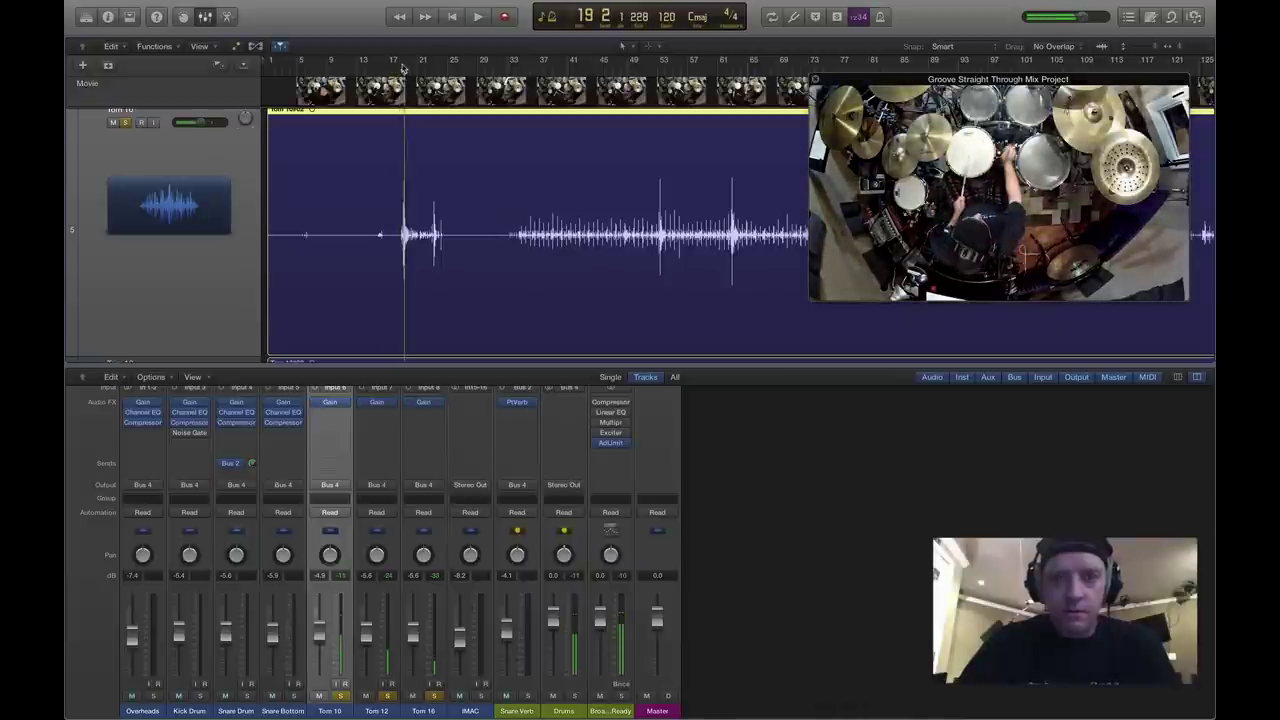
# Create a cycle range tightly around the first Tom 10 hits, from beat 4 of bar 18 to late in bar 19.
pyautogui.moveTo(397, 66); pyautogui.dragTo(416, 66)
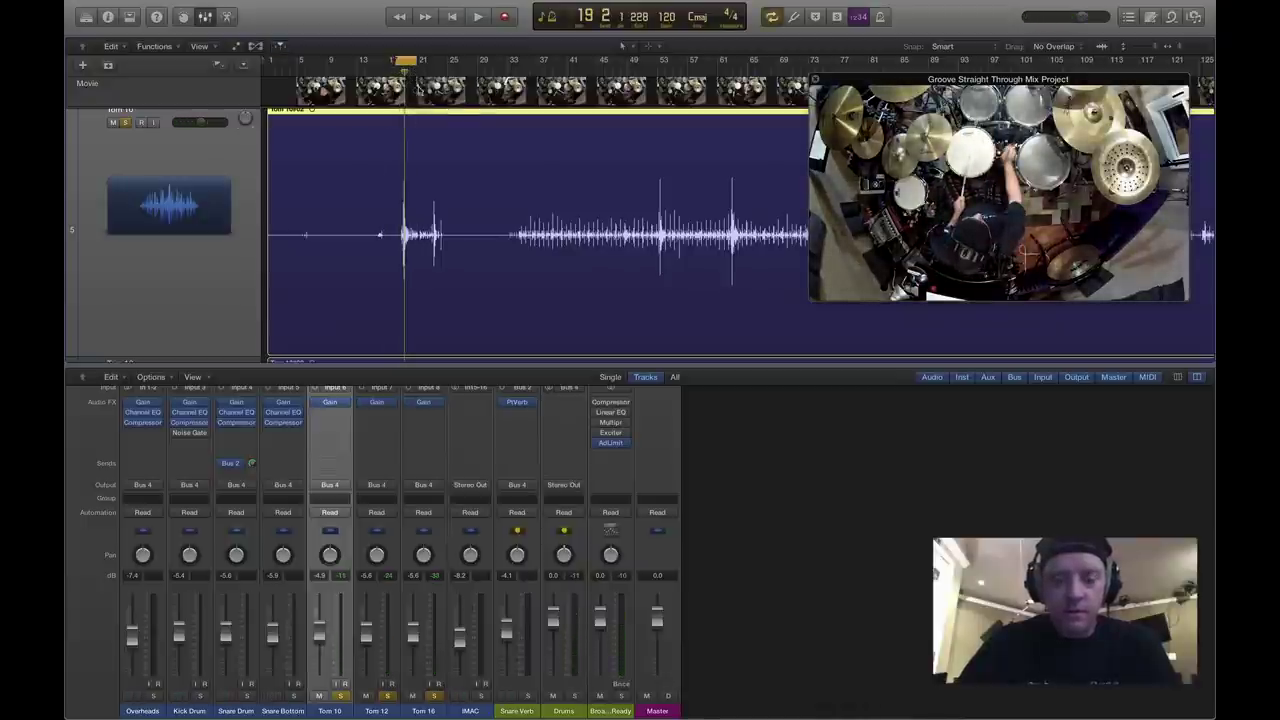
pyautogui.press('super+Right')
pyautogui.press('super+Right')
pyautogui.press('super+Right')
pyautogui.press('super+Right')
pyautogui.press('super+Right')
pyautogui.press('super+Right')
pyautogui.press('super+Right')
pyautogui.press('super+Right')
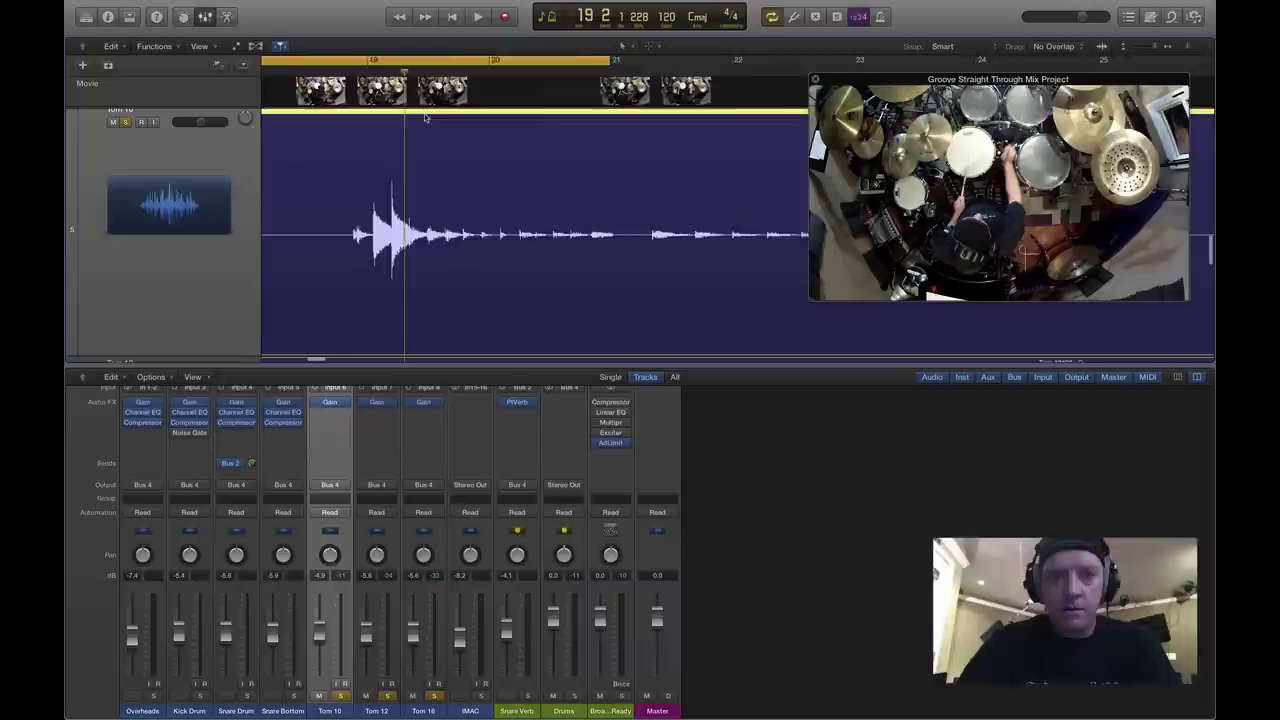
pyautogui.press('super+Left')
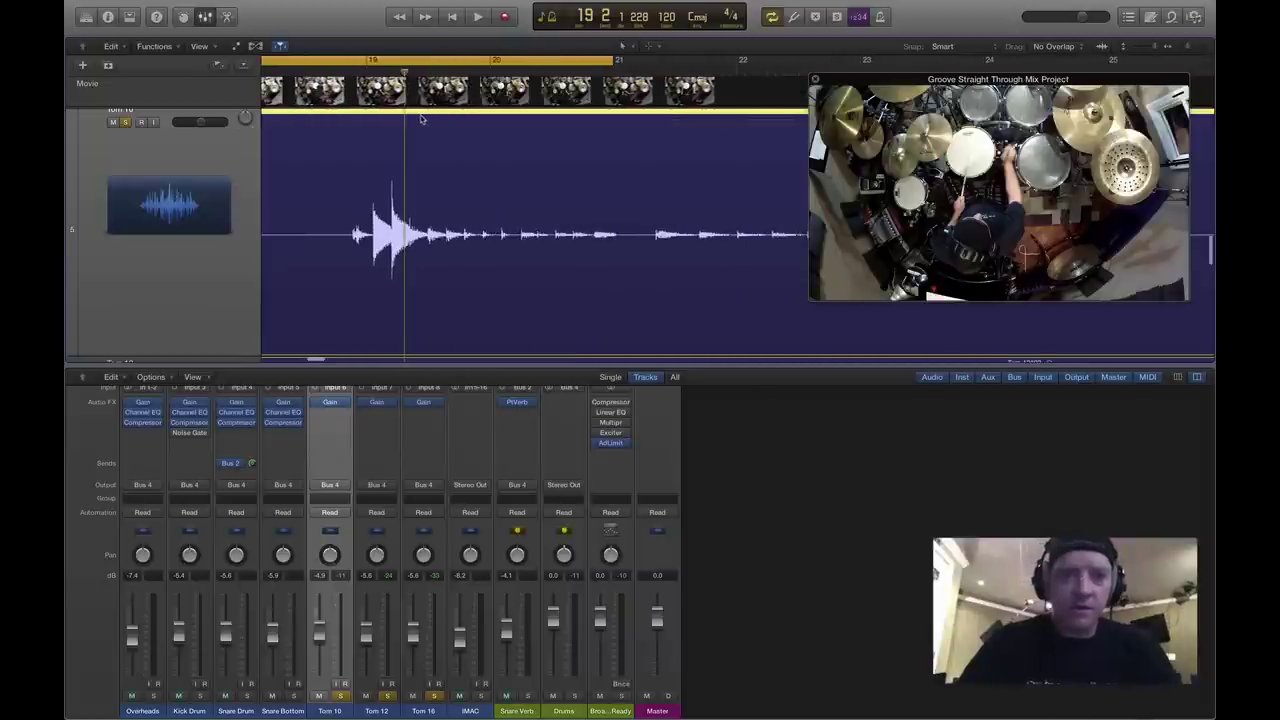
pyautogui.press('super+Left')
pyautogui.press('super+Left')
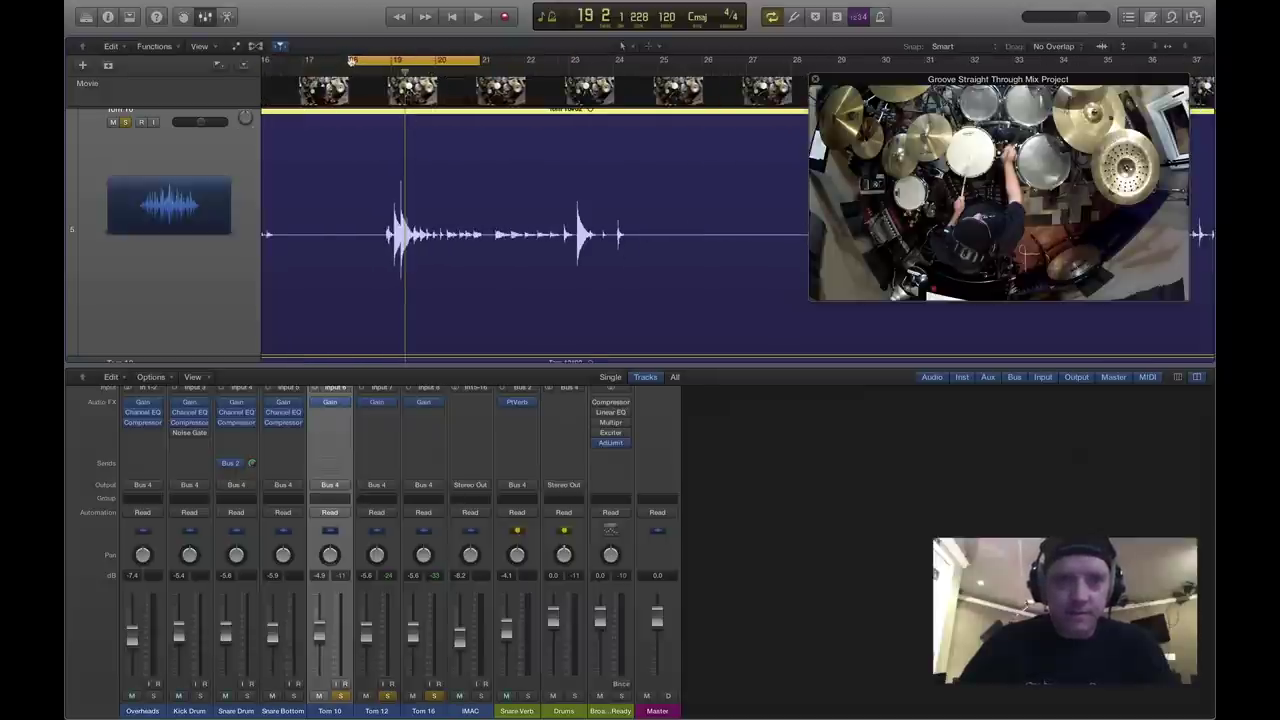
pyautogui.moveTo(349, 62); pyautogui.dragTo(388, 62)
pyautogui.moveTo(476, 62); pyautogui.dragTo(426, 76)
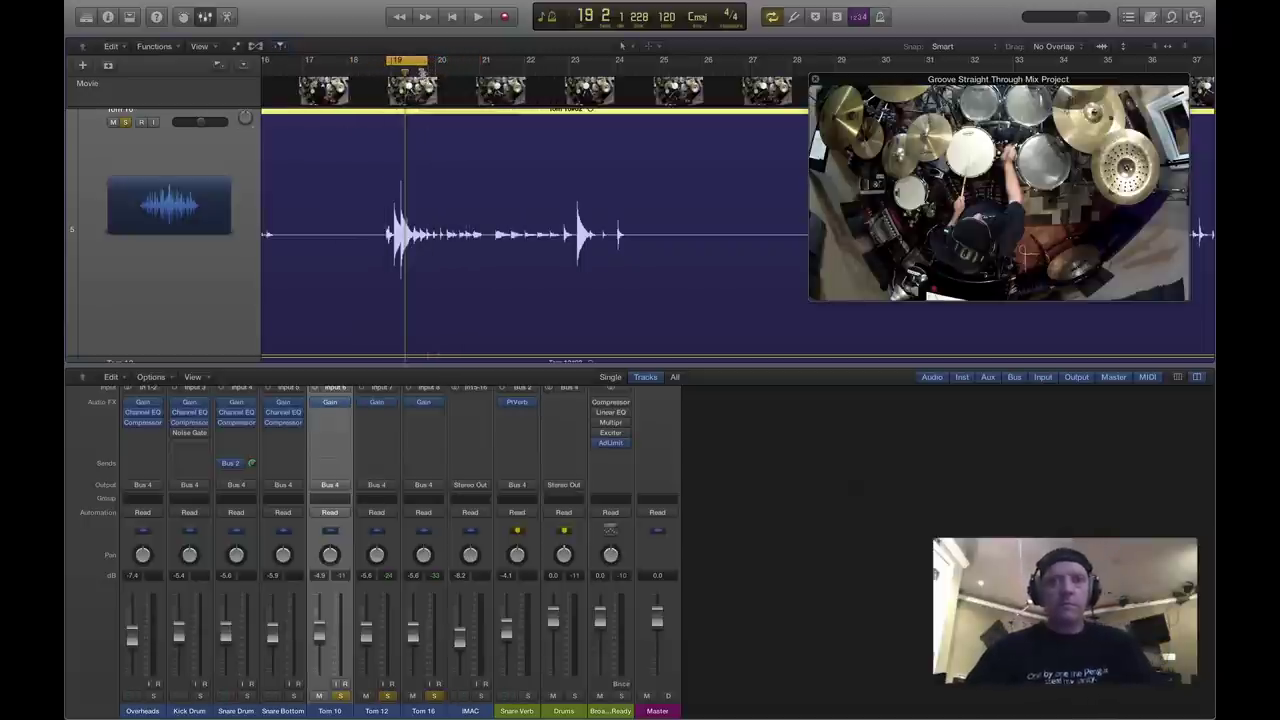
# Start the cycled playback and mute the Tom 12 and Tom 16 channels so only Tom 10 is heard.
pyautogui.press('space')
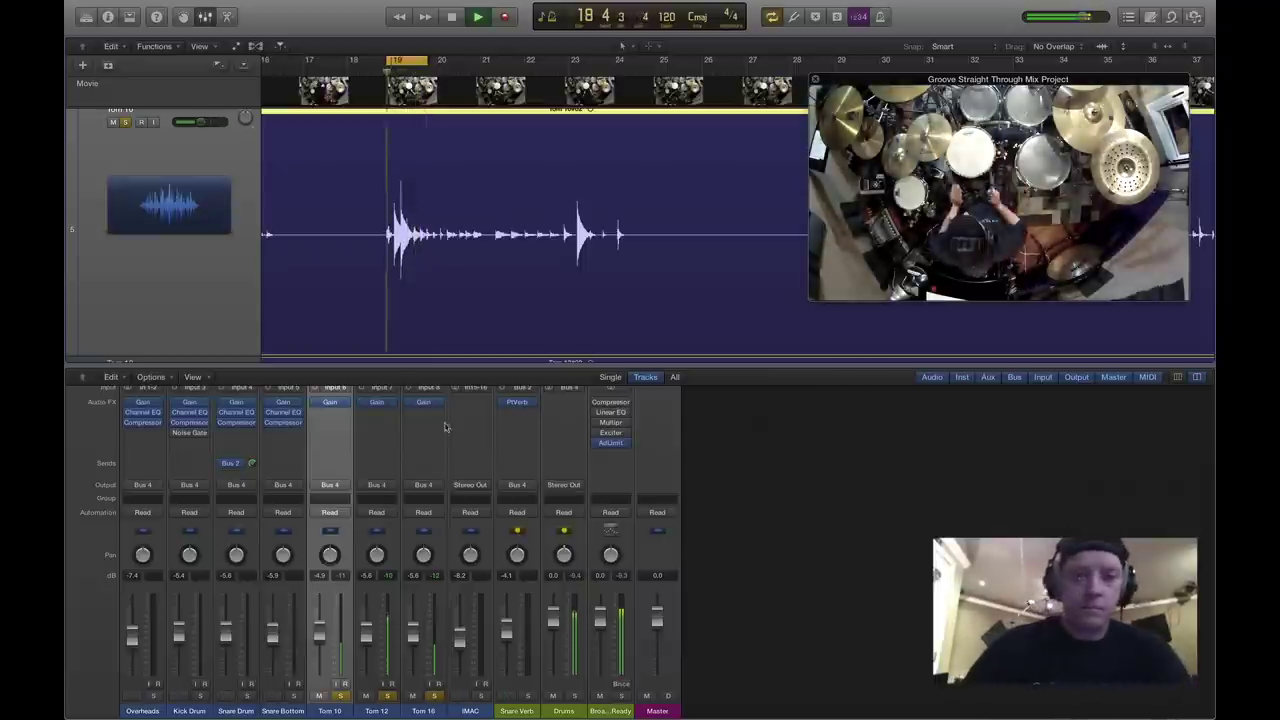
pyautogui.click(369, 698)
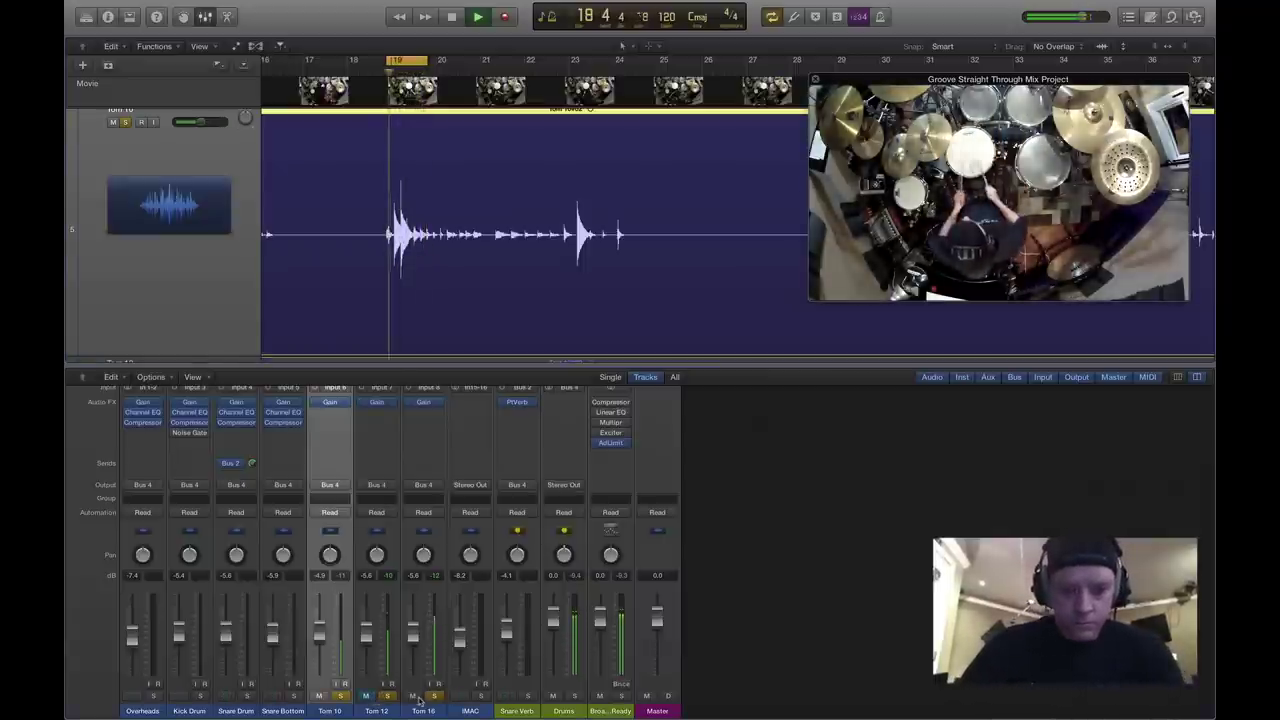
pyautogui.click(415, 698)
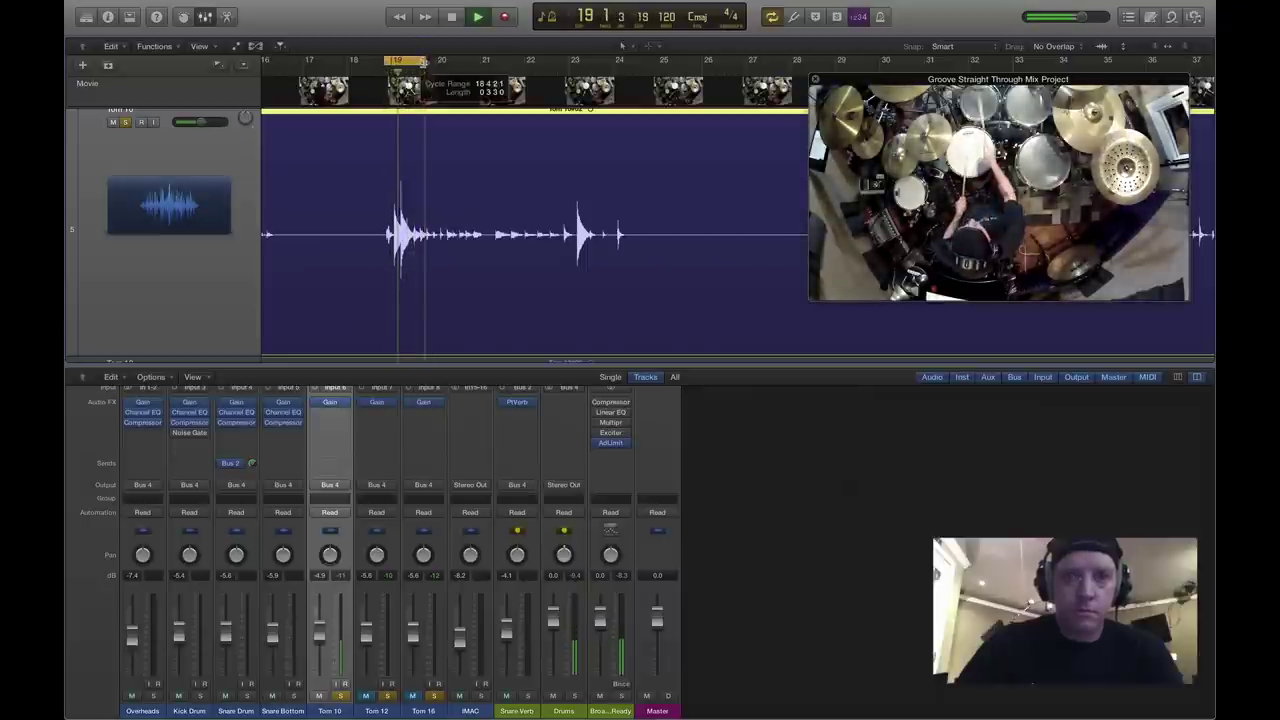
# Extend the end of the cycle range to a length of 2 0 3 0 and stop playback.
pyautogui.moveTo(423, 62); pyautogui.dragTo(489, 62)
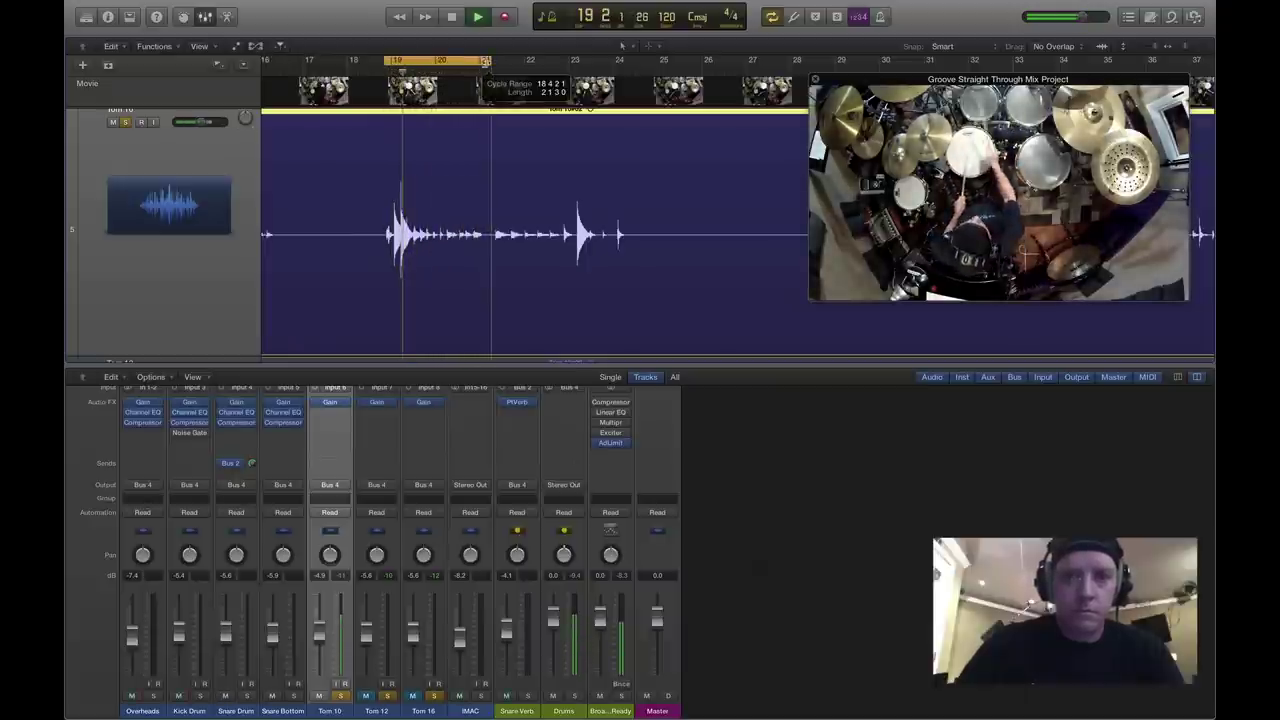
pyautogui.moveTo(486, 63); pyautogui.dragTo(478, 64)
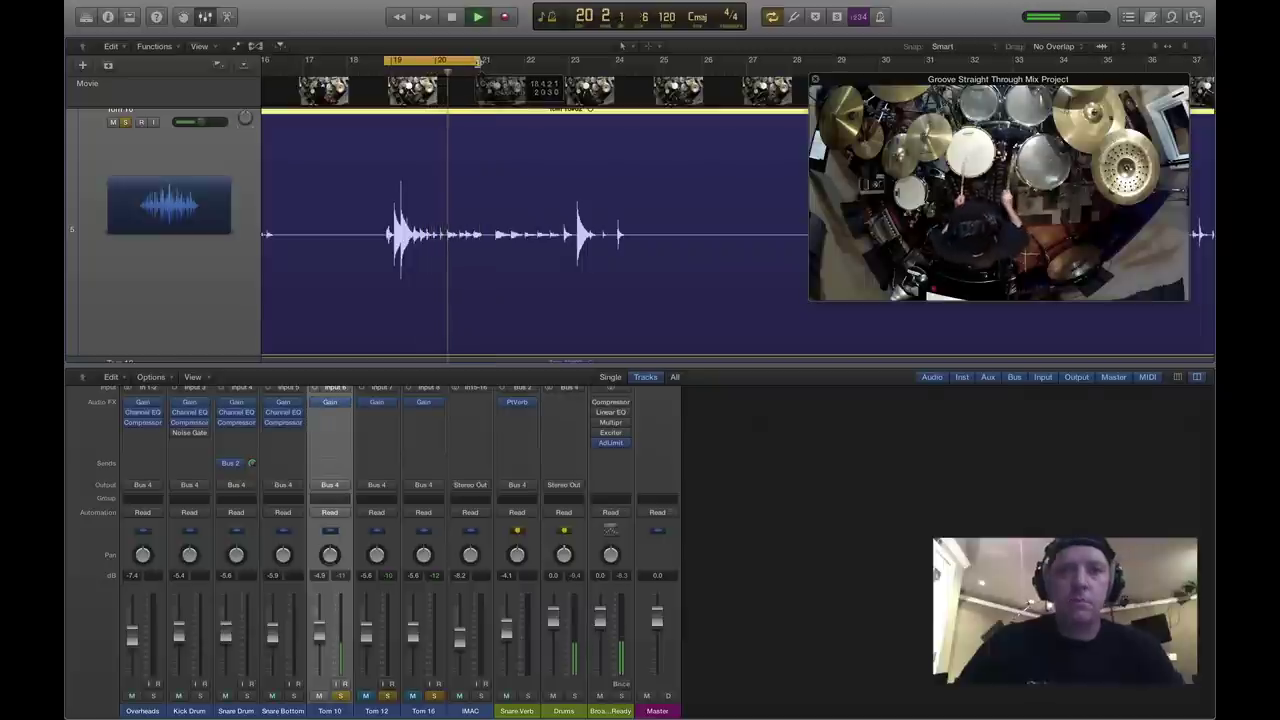
pyautogui.press('space')
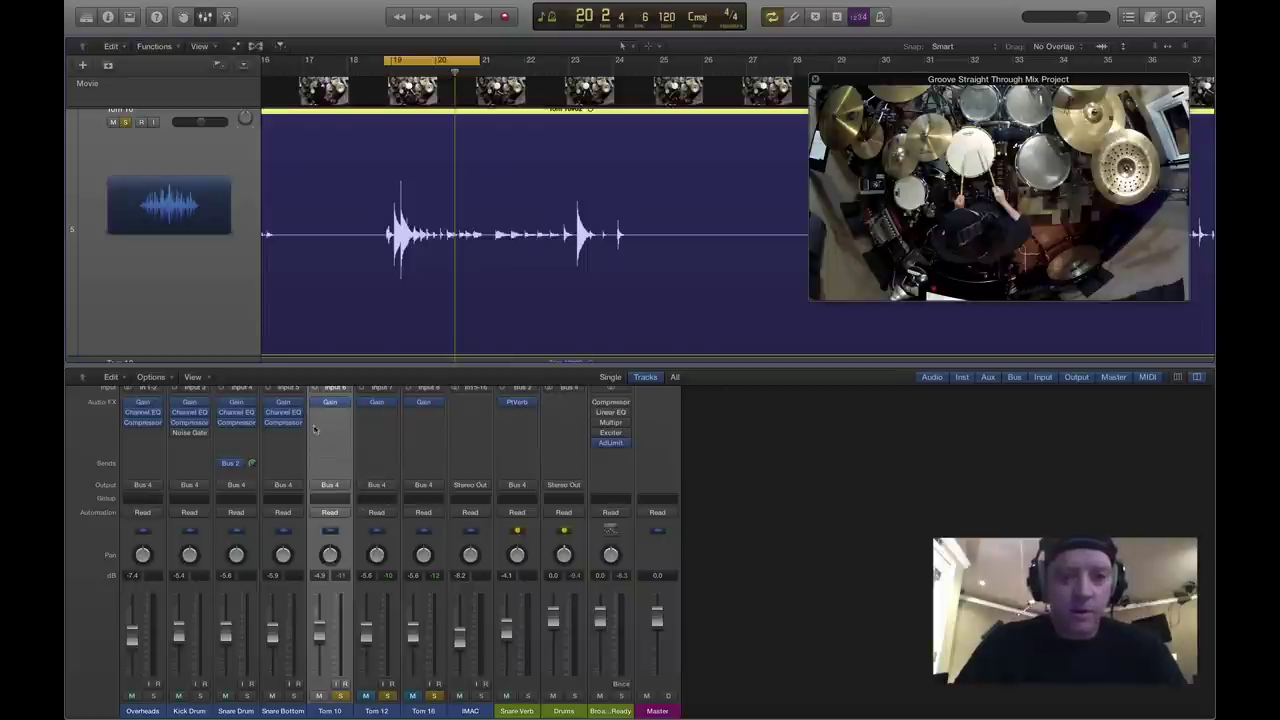
# Play the looped Tom 10 hits briefly and set the Tom 10 channel's pan to -15.
pyautogui.press('space')
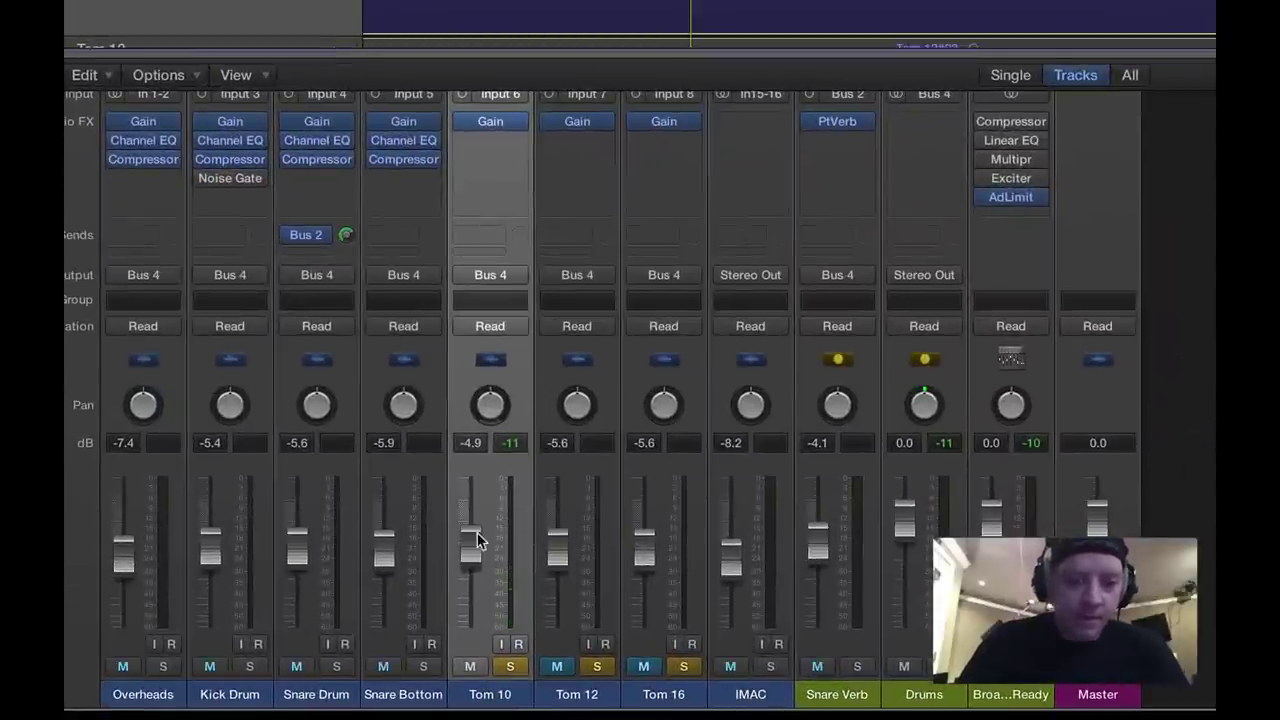
pyautogui.moveTo(489, 408); pyautogui.dragTo(488, 432)
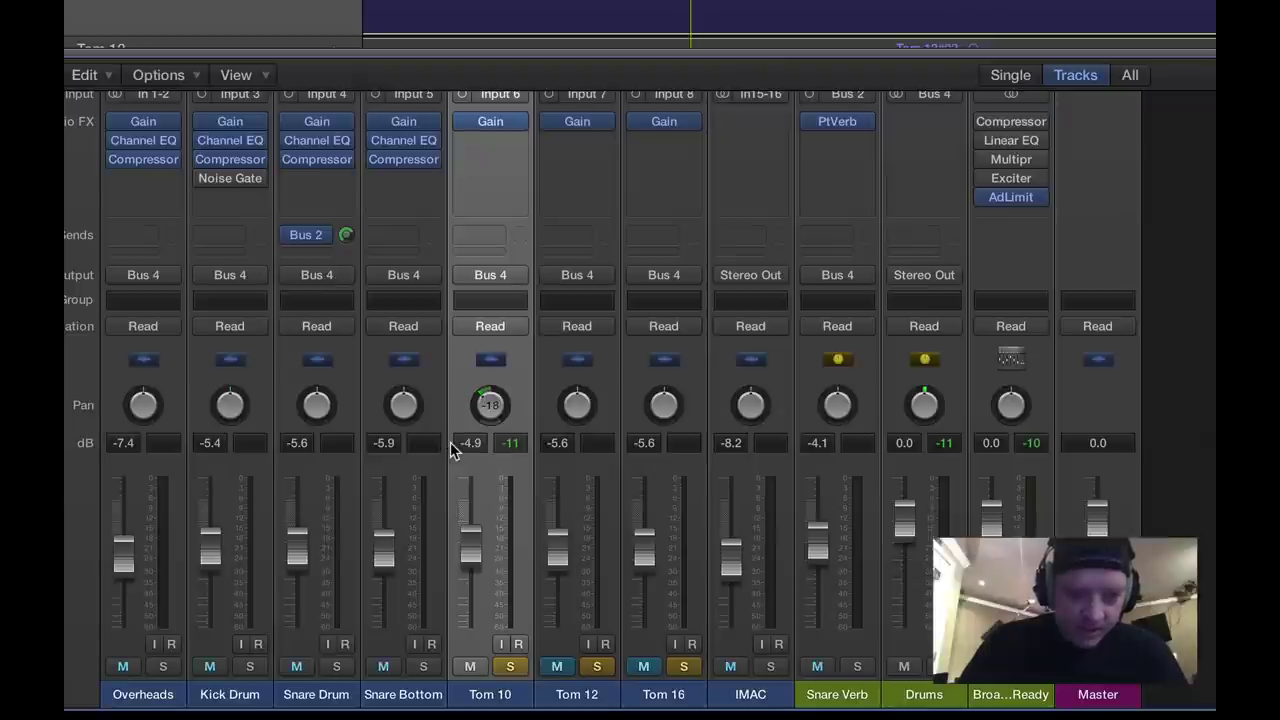
pyautogui.moveTo(482, 406); pyautogui.dragTo(482, 401)
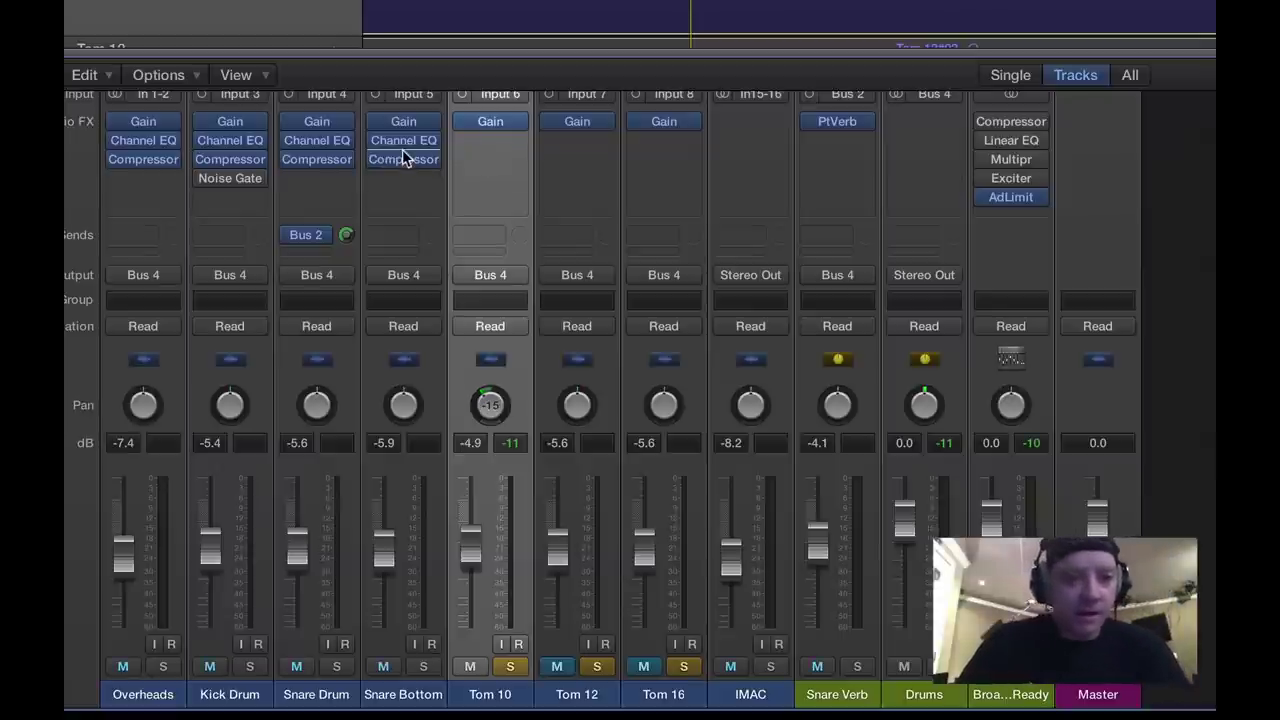
# Insert a Channel EQ after the Gain plug-in on Tom 10 and move its window clear of the Tom 10 channel strip.
pyautogui.moveTo(322, 144)
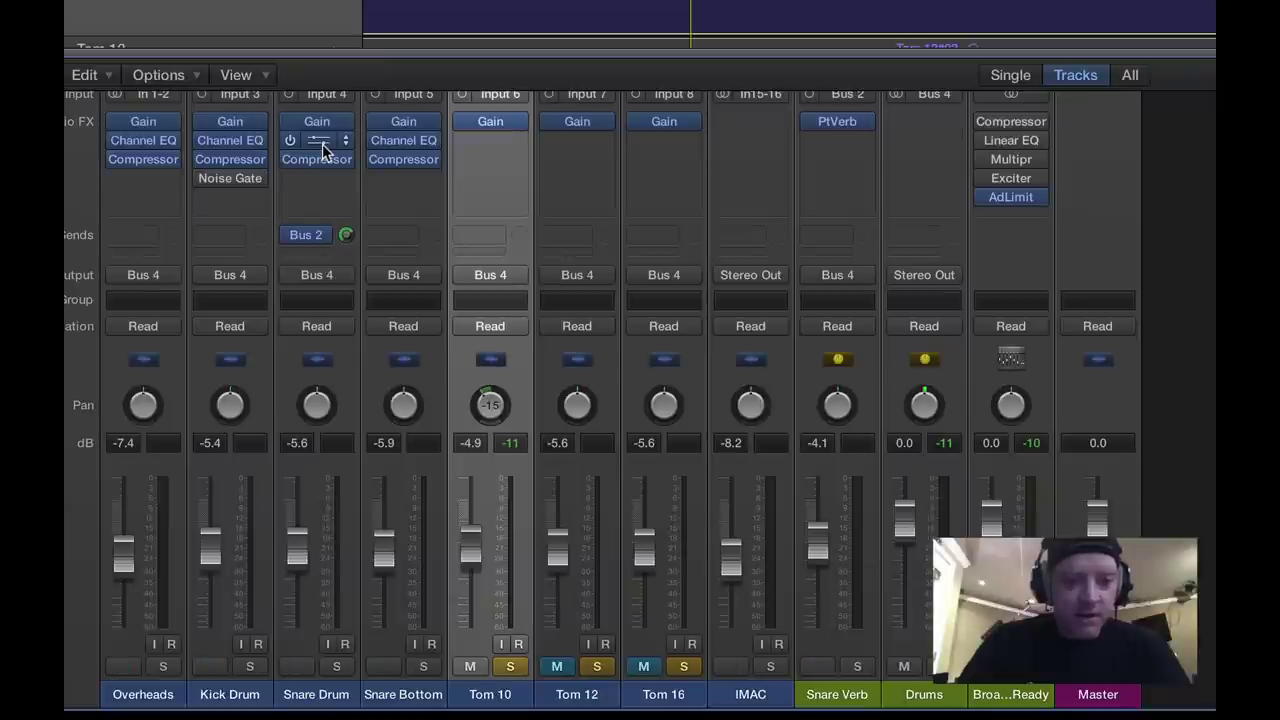
pyautogui.click(487, 142)
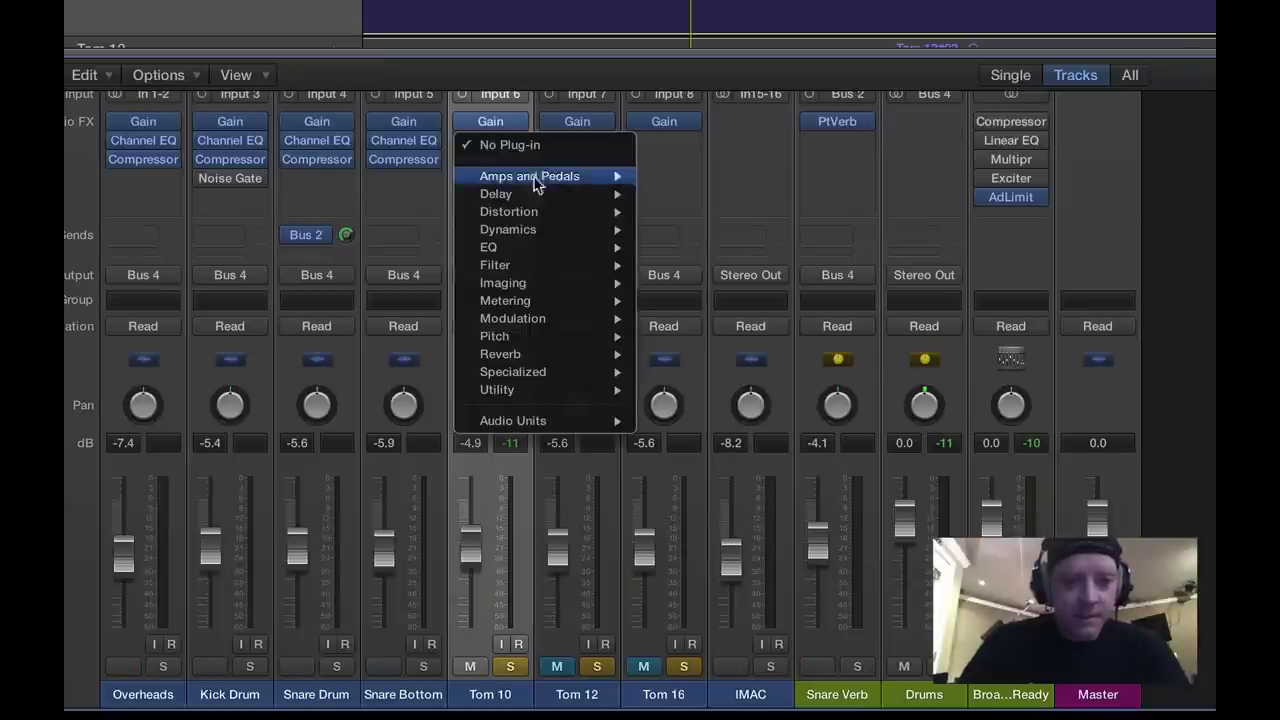
pyautogui.moveTo(540, 252)
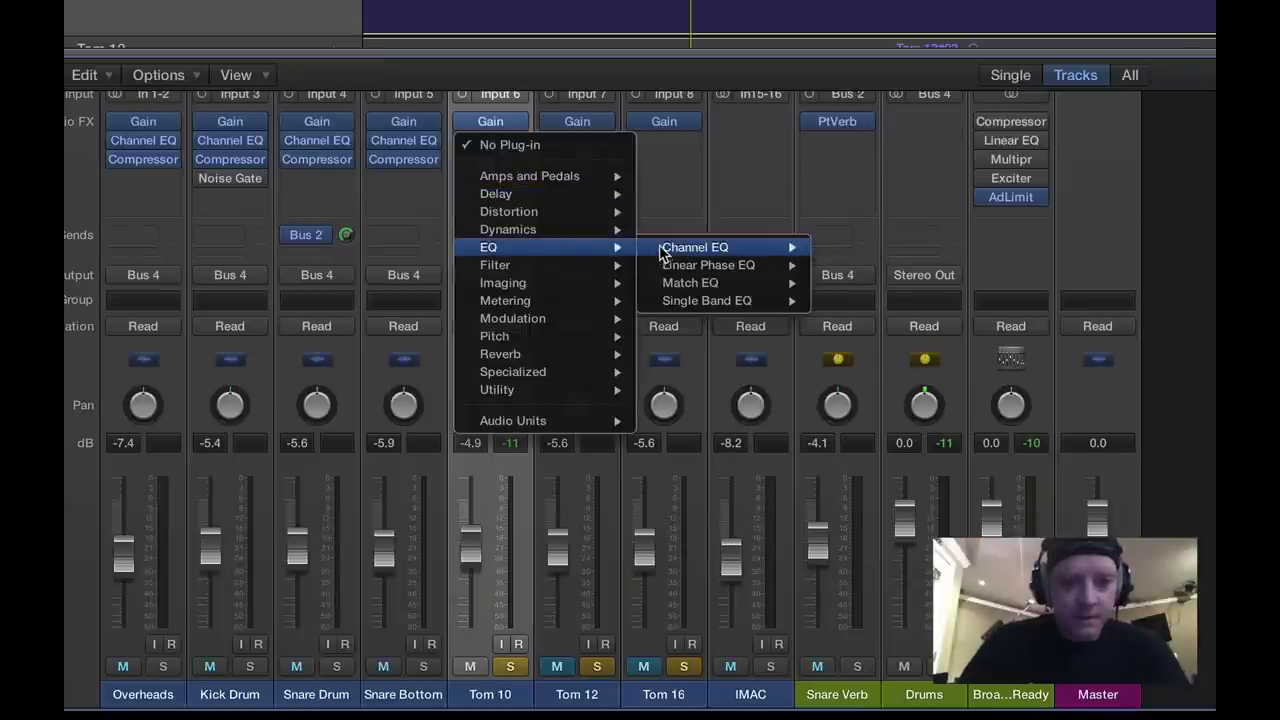
pyautogui.click(663, 247)
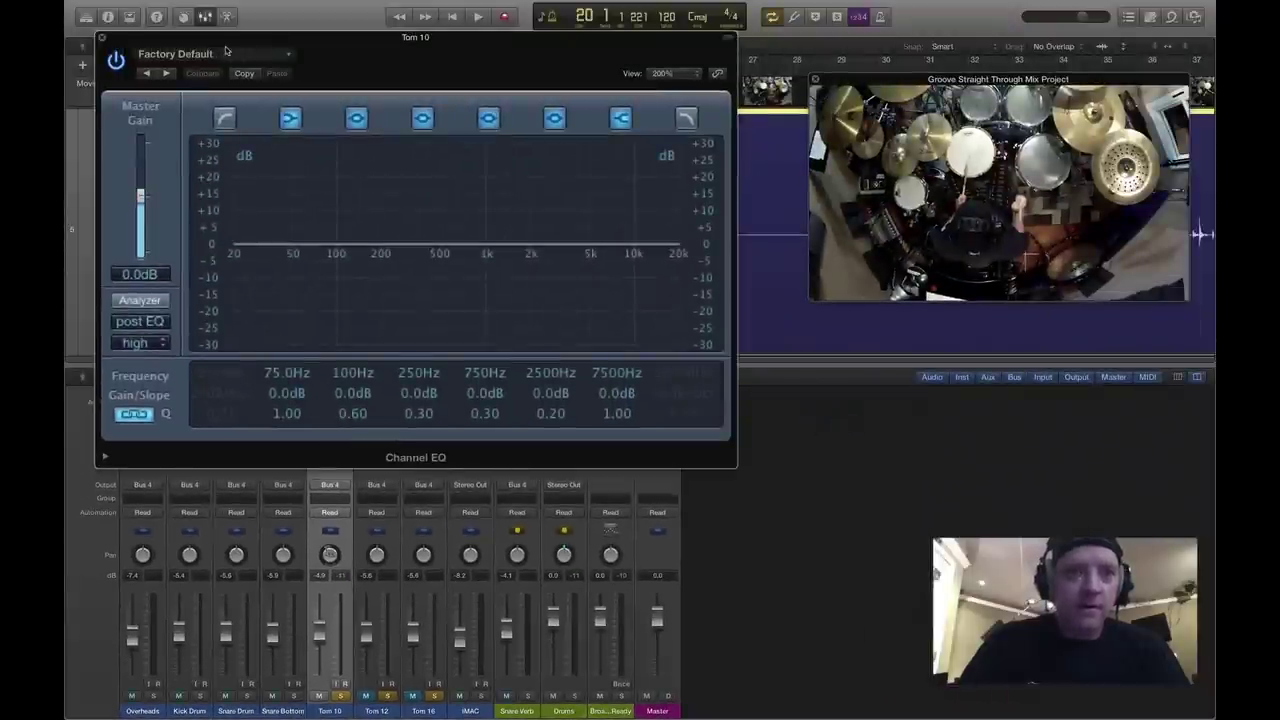
pyautogui.moveTo(230, 44); pyautogui.dragTo(677, 172)
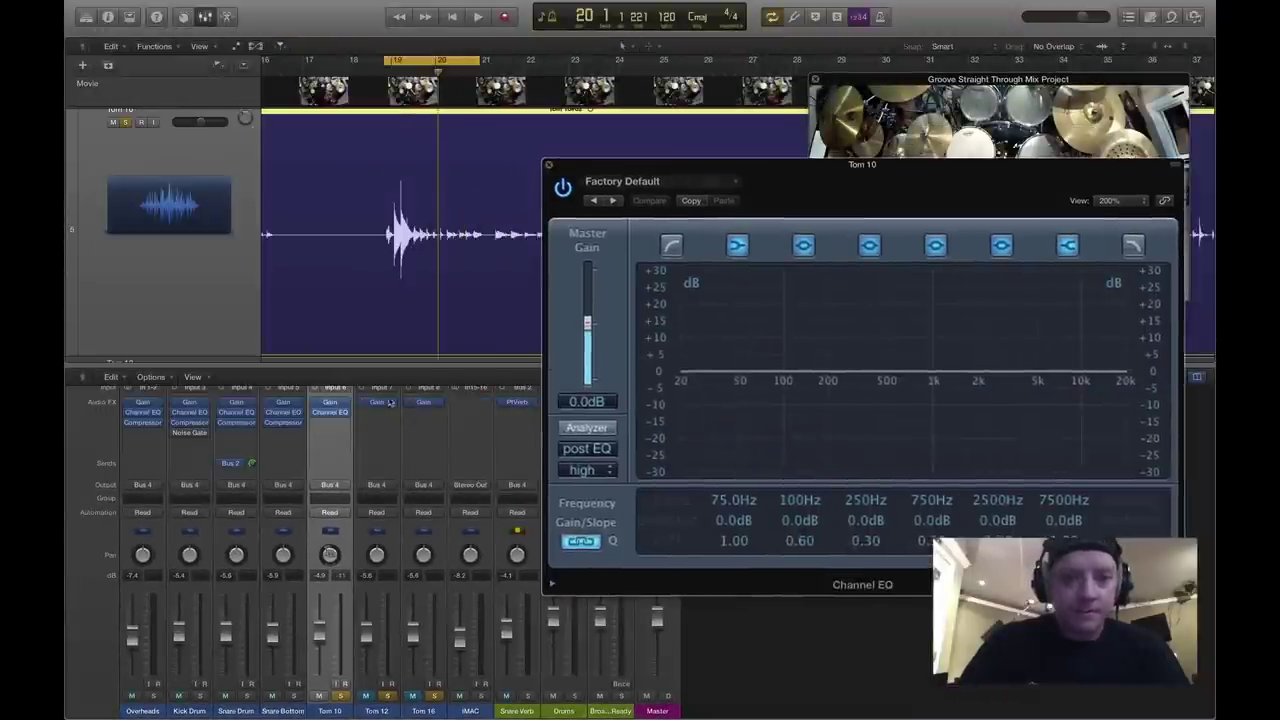
# Insert a mono Compressor below the Channel EQ on Tom 10 and arrange the two plug-in windows side by side.
pyautogui.click(336, 425)
pyautogui.moveTo(376, 471)
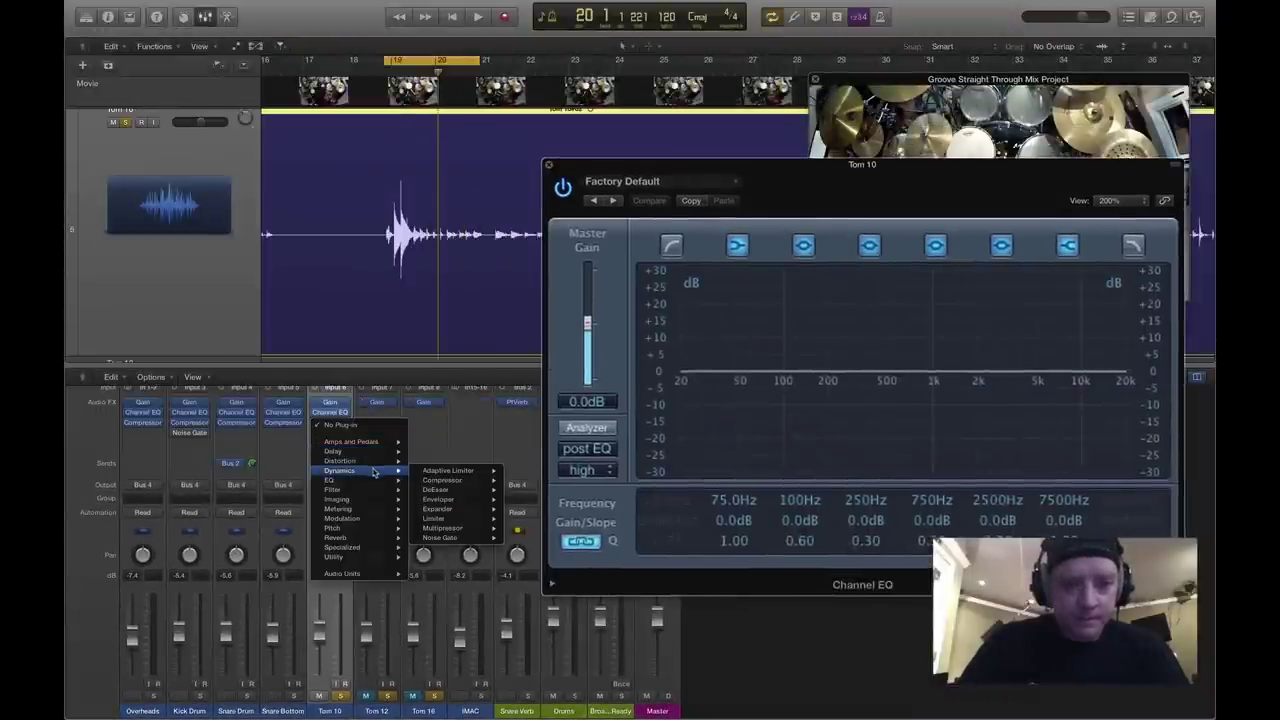
pyautogui.moveTo(428, 492)
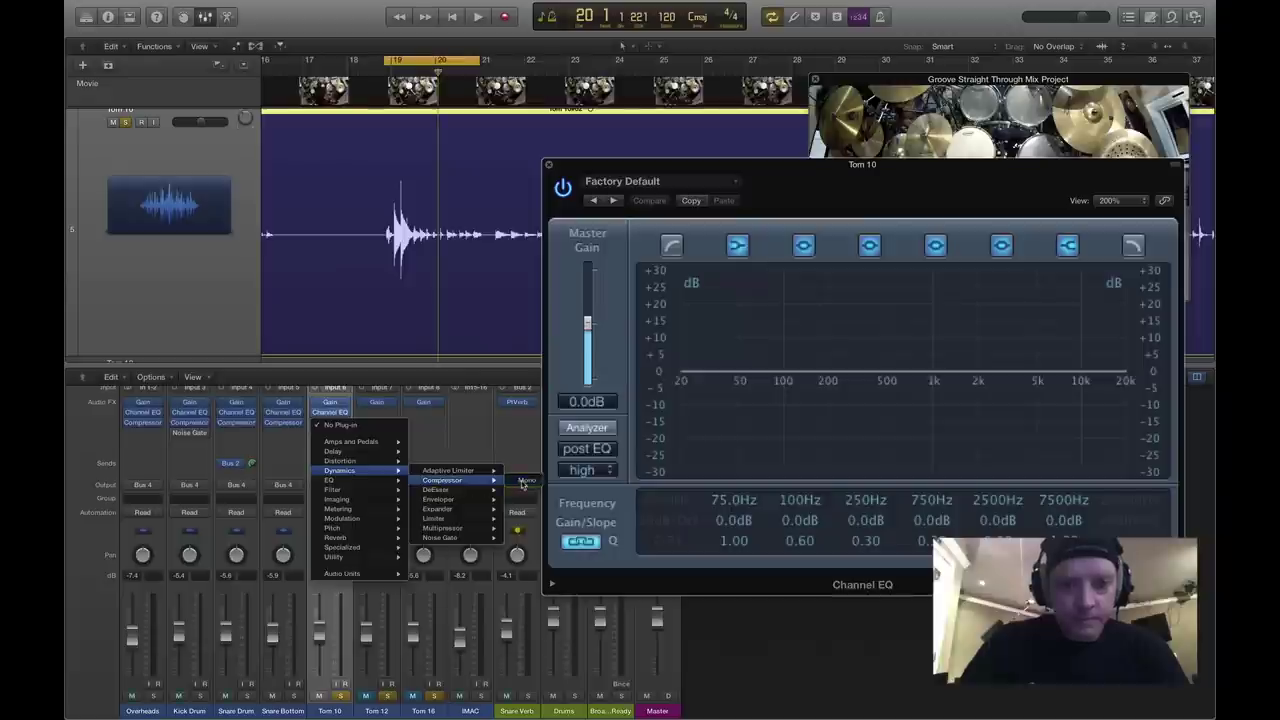
pyautogui.click(525, 480)
pyautogui.moveTo(287, 40); pyautogui.dragTo(401, 210)
pyautogui.moveTo(604, 176); pyautogui.dragTo(597, 175)
# Set the 100 Hz band of Tom 10's Channel EQ to 142 Hz and turn on the Analyzer to view the looped hits.
pyautogui.press('space')
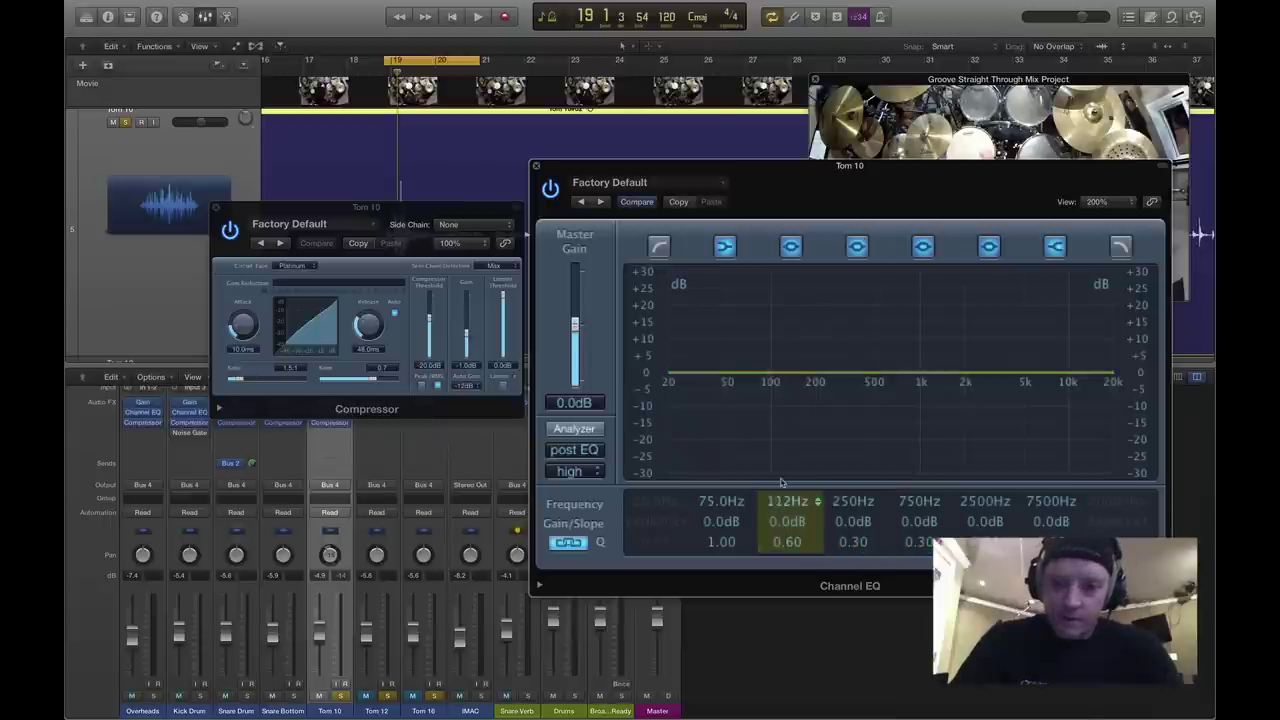
pyautogui.moveTo(779, 477); pyautogui.dragTo(779, 476)
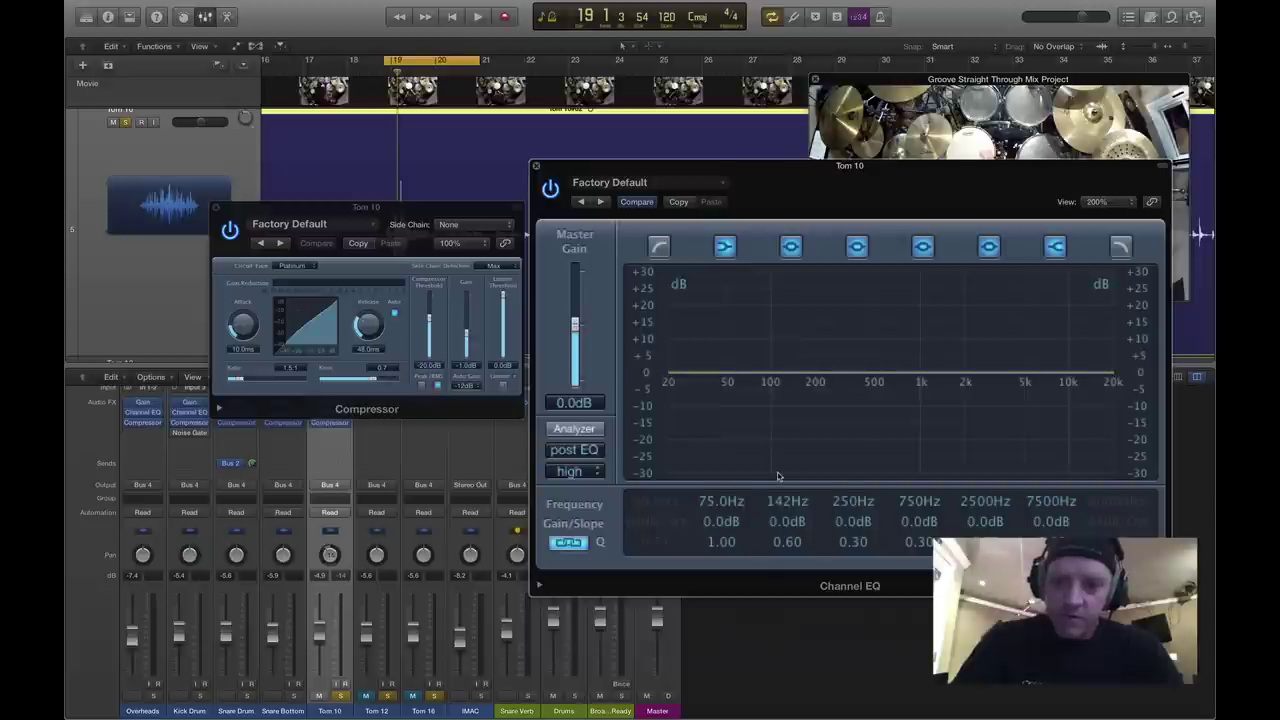
pyautogui.click(574, 428)
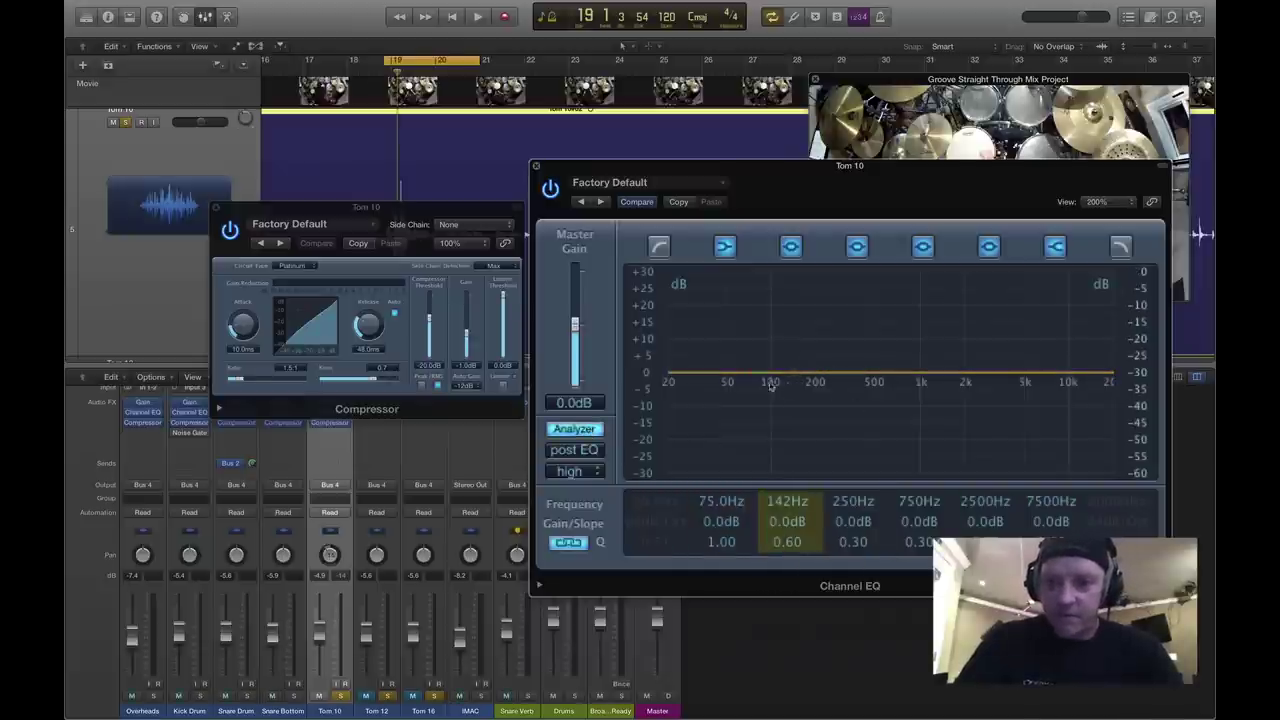
pyautogui.press('space')
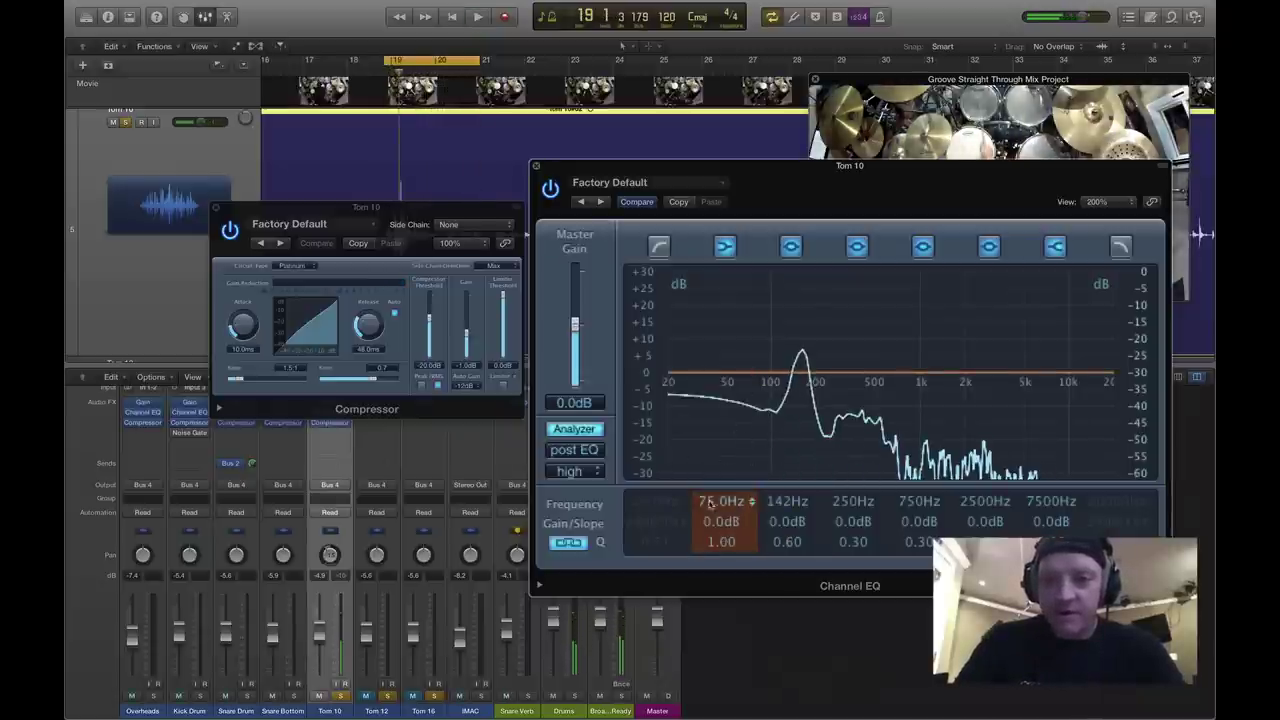
pyautogui.press('space')
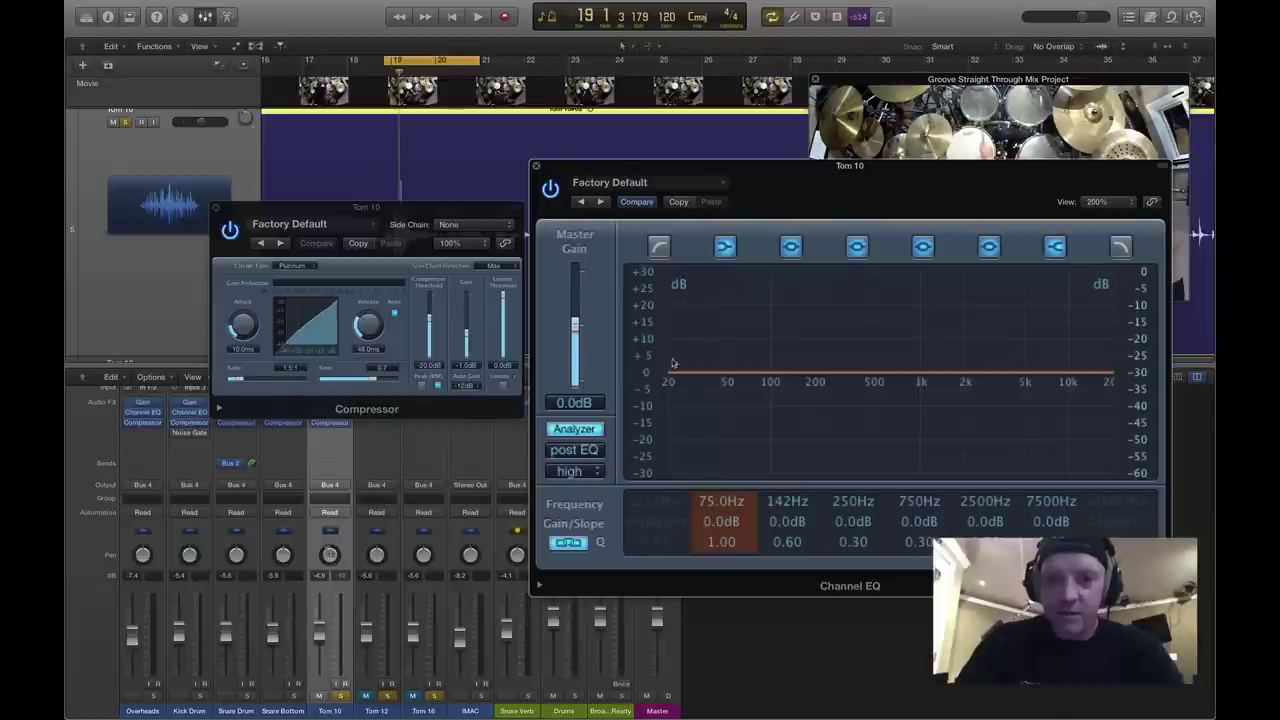
# Enable the low-cut filter in Tom 10's Channel EQ at 55 Hz and play the loop to hear it.
pyautogui.click(659, 250)
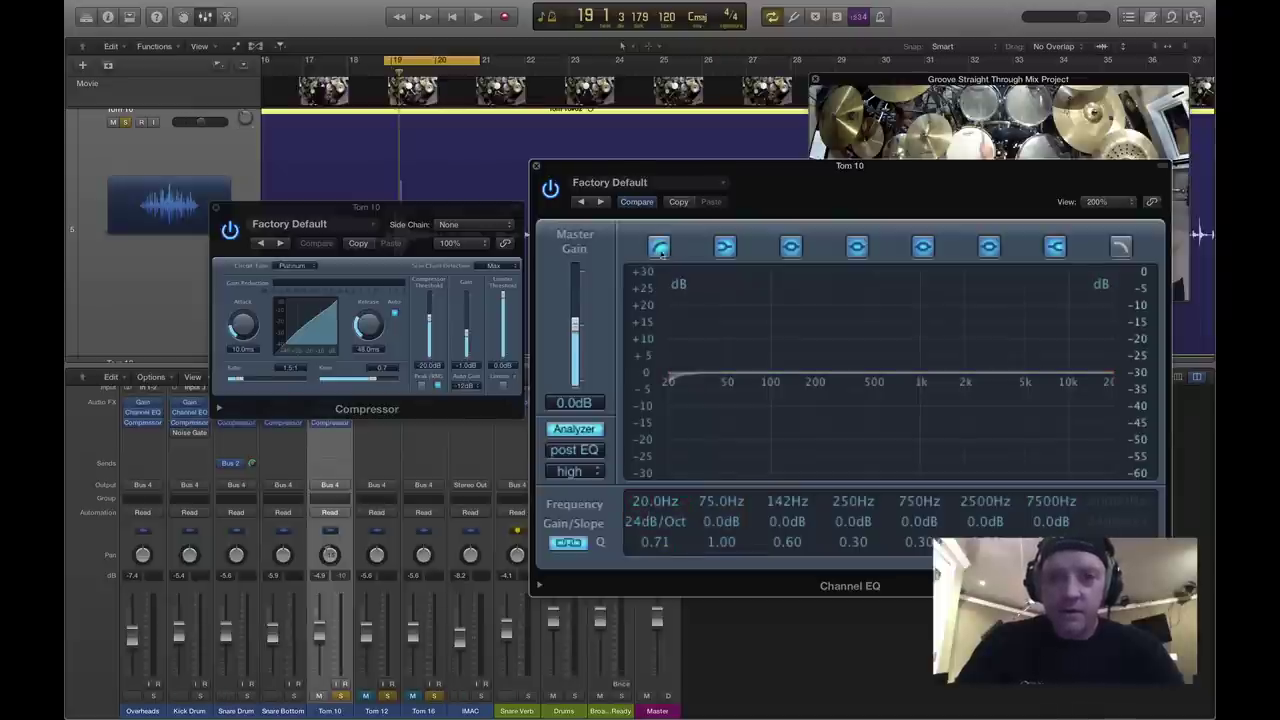
pyautogui.moveTo(650, 505); pyautogui.dragTo(613, 424)
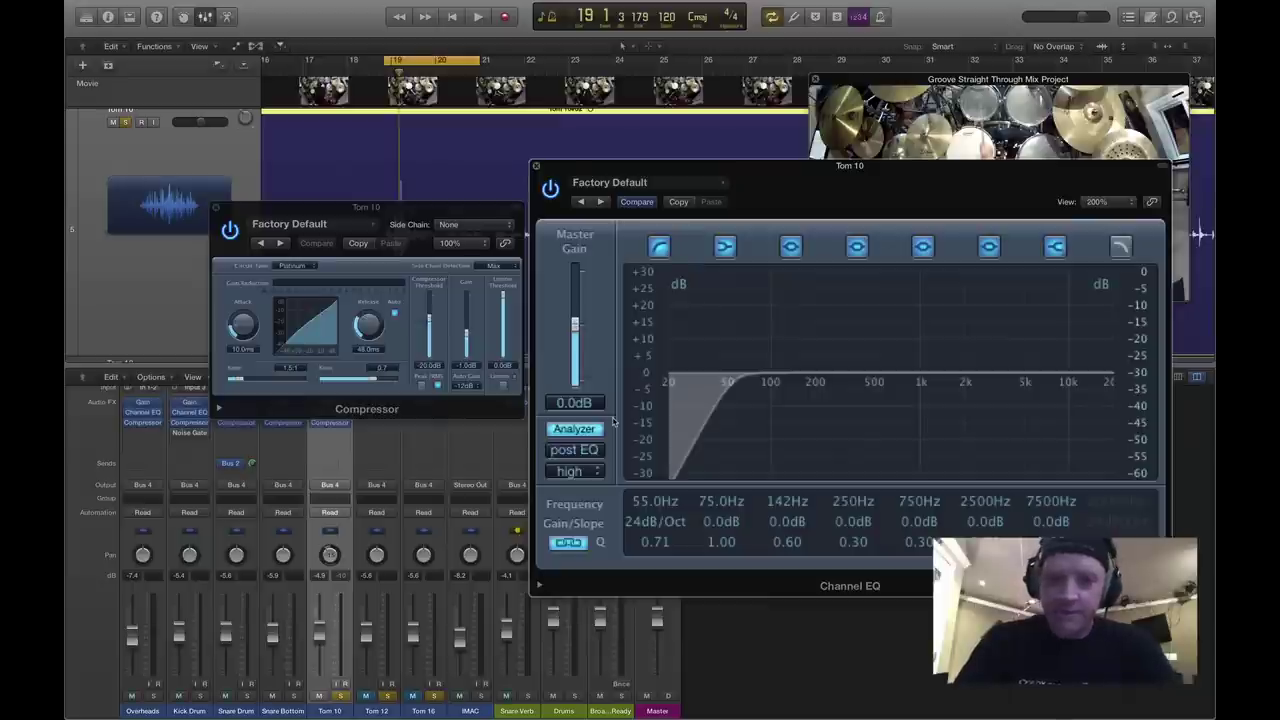
pyautogui.press('space')
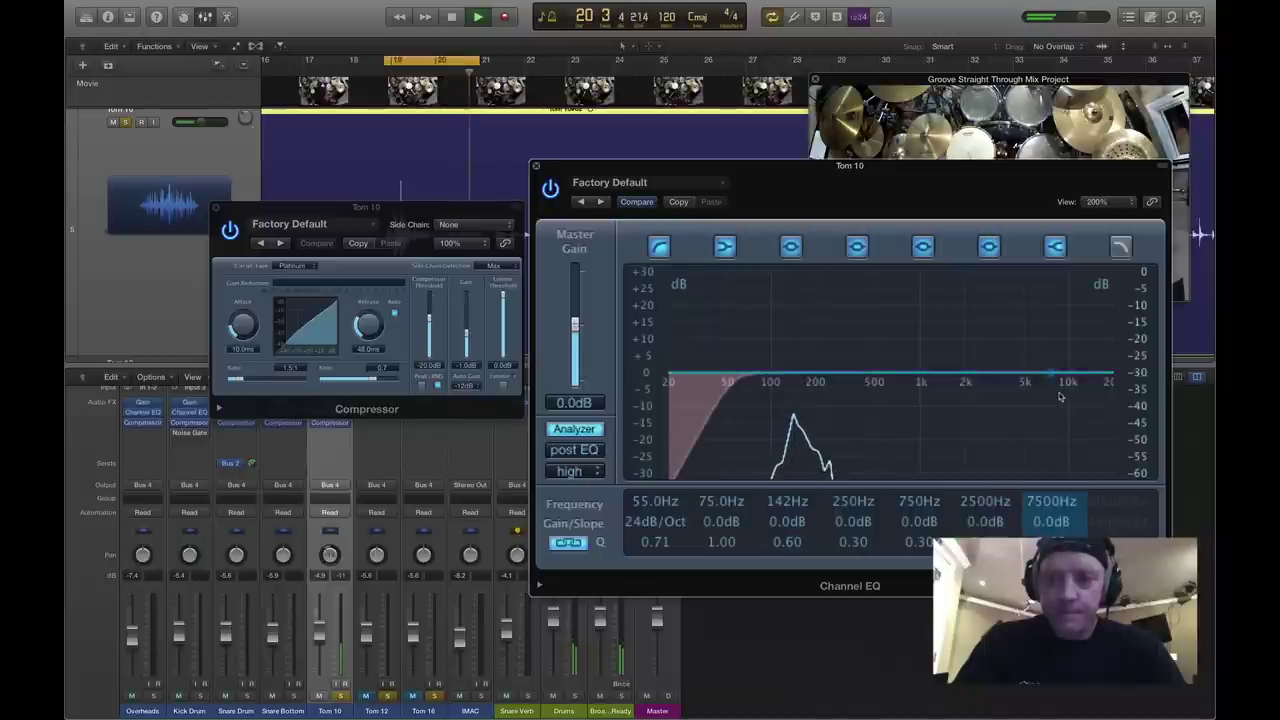
# Enable the high-cut filter in Tom 10's Channel EQ and set its frequency to 2450 Hz.
pyautogui.click(1121, 247)
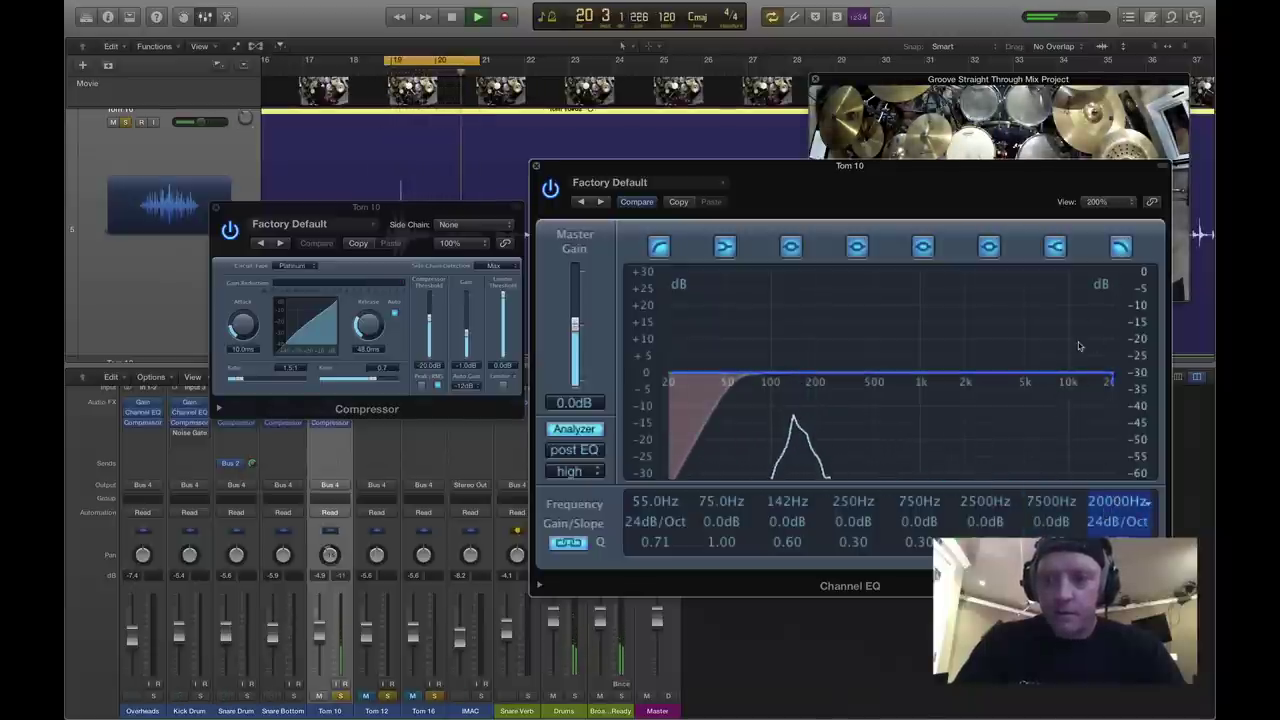
pyautogui.moveTo(1119, 502); pyautogui.dragTo(1111, 415)
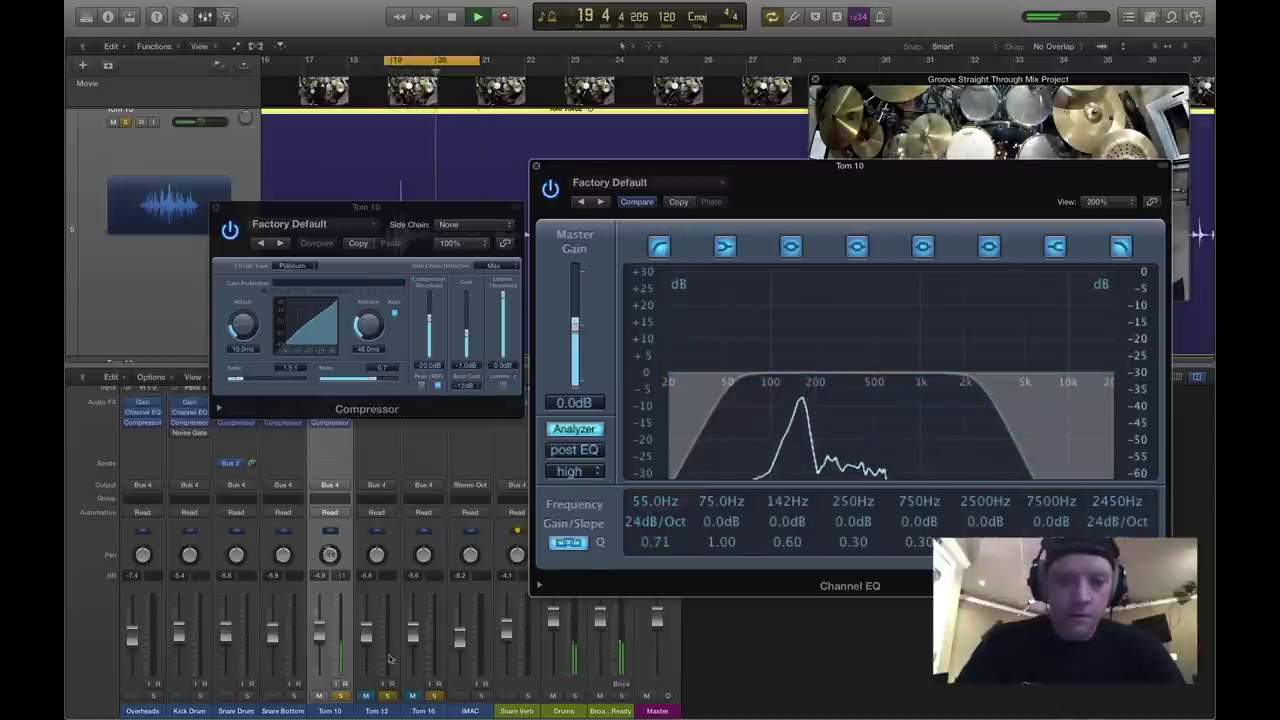
# Unsolo Tom 10, Tom 12 and Tom 16 to play the full drum mix, and dismiss the battery warning.
pyautogui.click(344, 697)
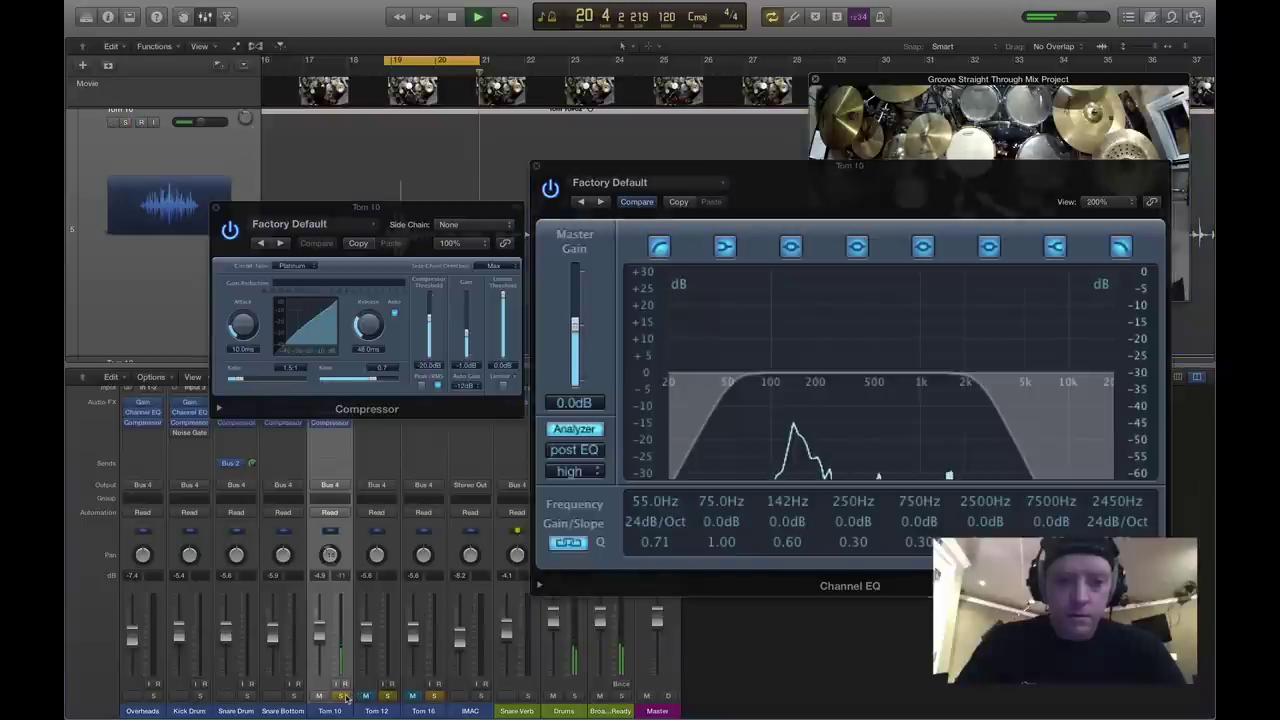
pyautogui.click(389, 697)
pyautogui.click(432, 696)
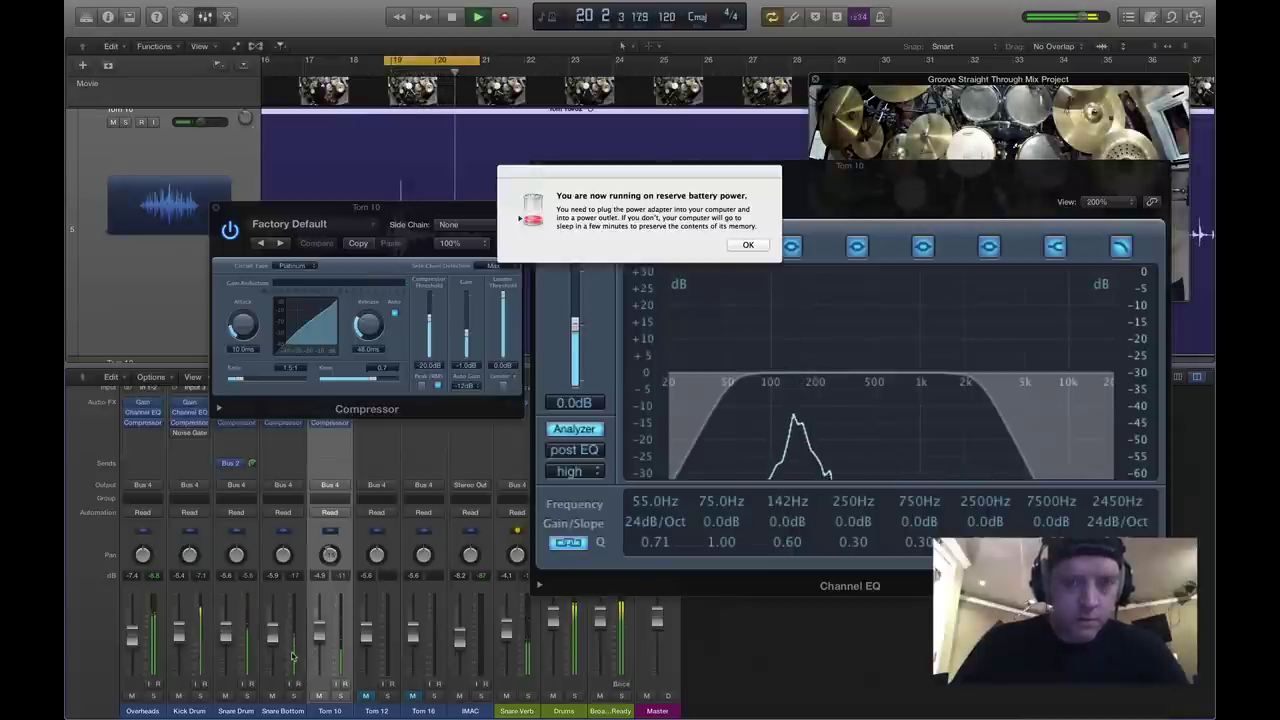
pyautogui.click(748, 245)
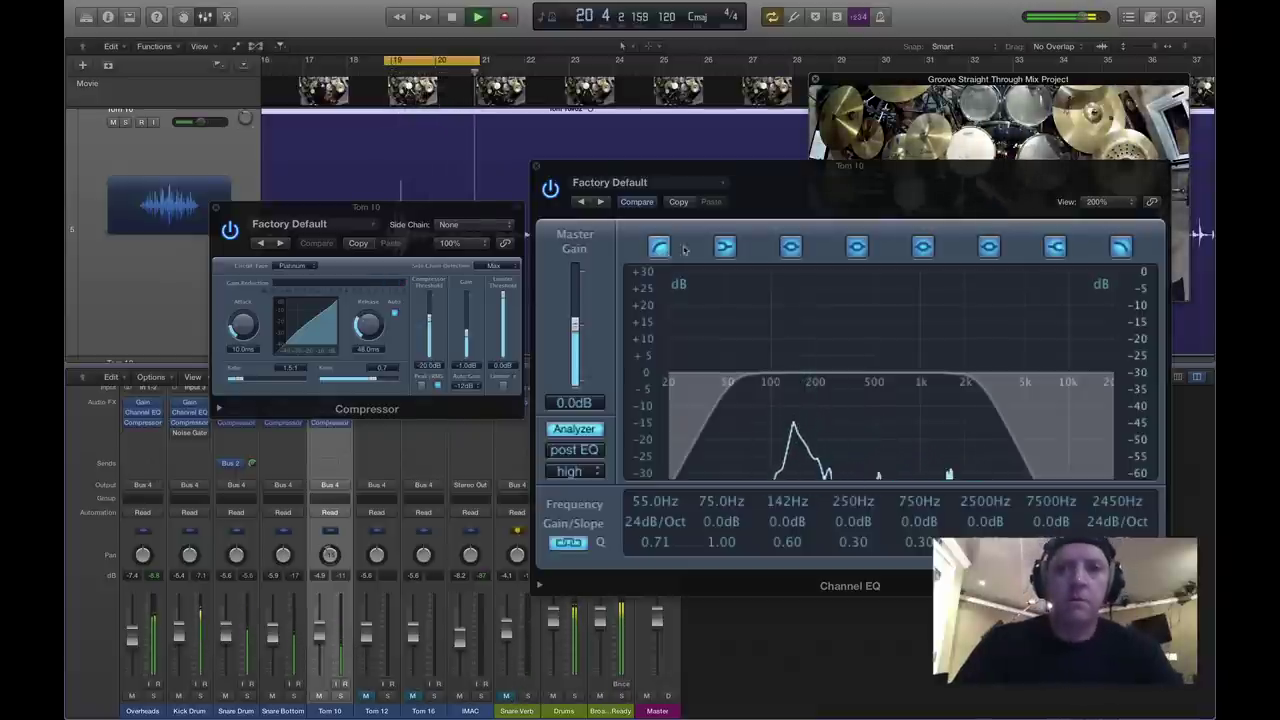
# Close Tom 10's Channel EQ, turn on the limiter and raise the gain to 11 dB in its Compressor, and close that window.
pyautogui.click(540, 170)
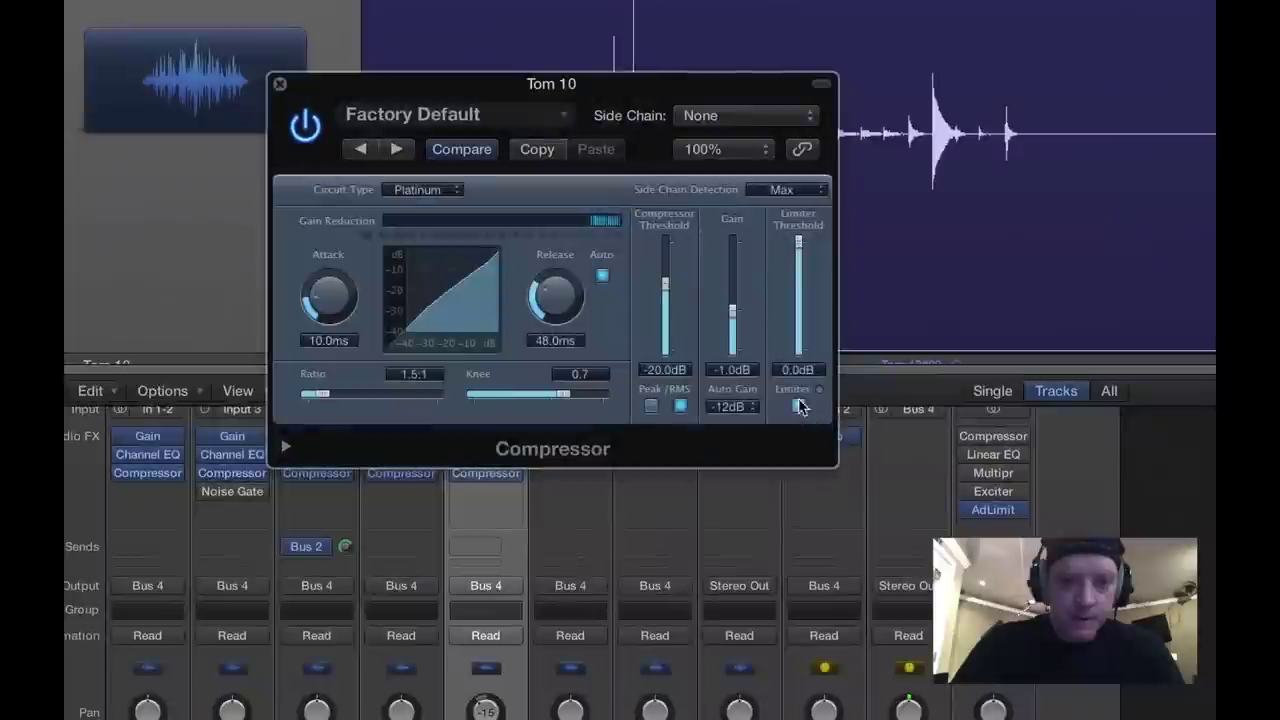
pyautogui.moveTo(731, 311); pyautogui.dragTo(733, 300)
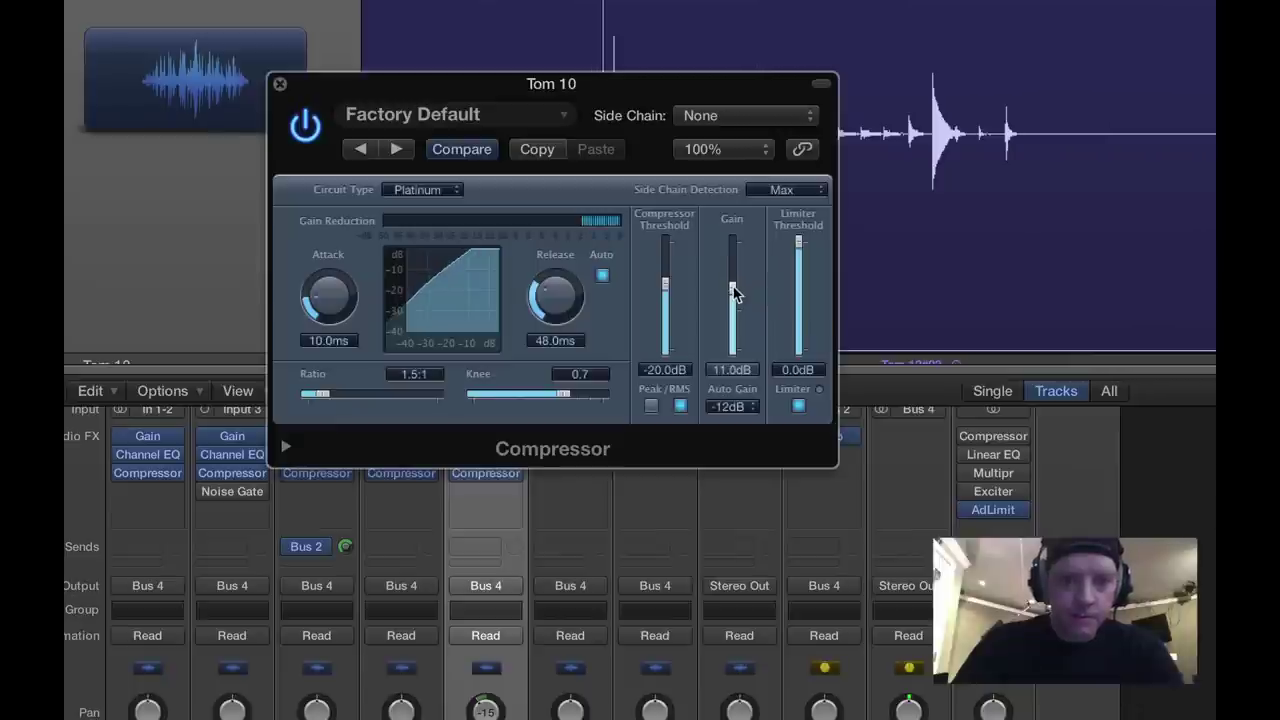
pyautogui.click(281, 86)
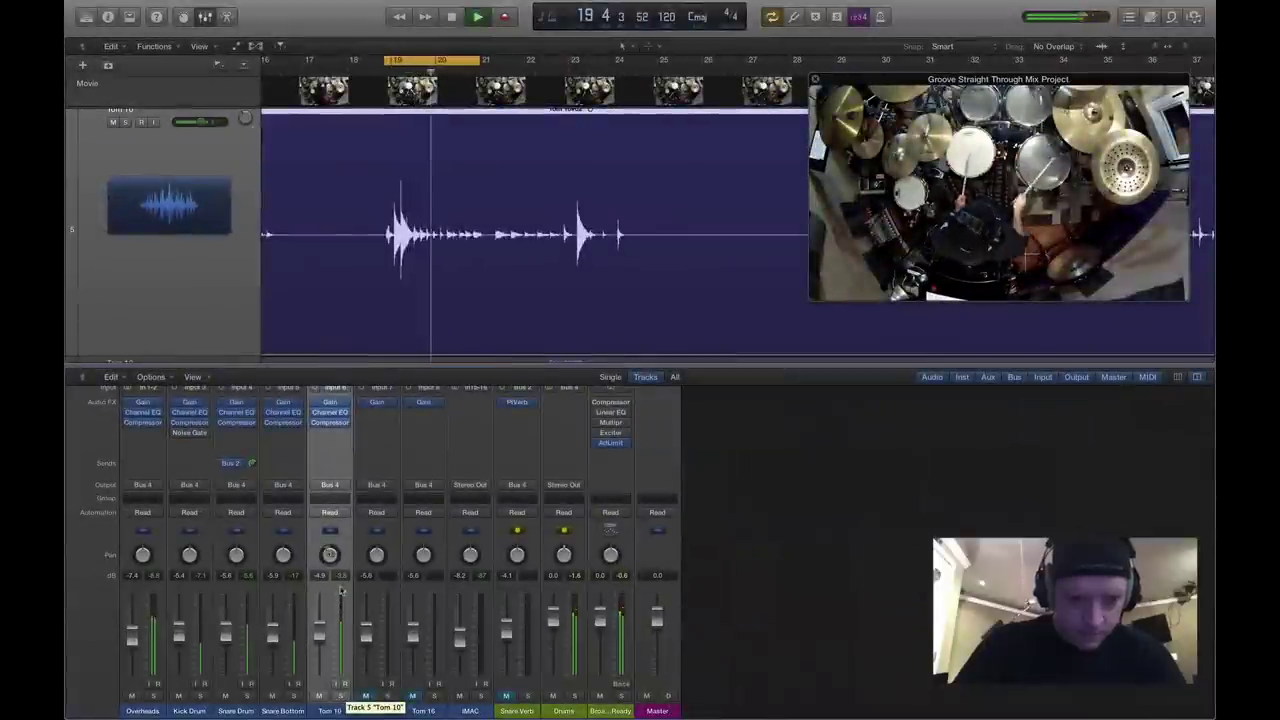
# Solo Tom 10, raise the high-cut filter in its Channel EQ to 10200 Hz, and play the loop to hear it.
pyautogui.click(341, 696)
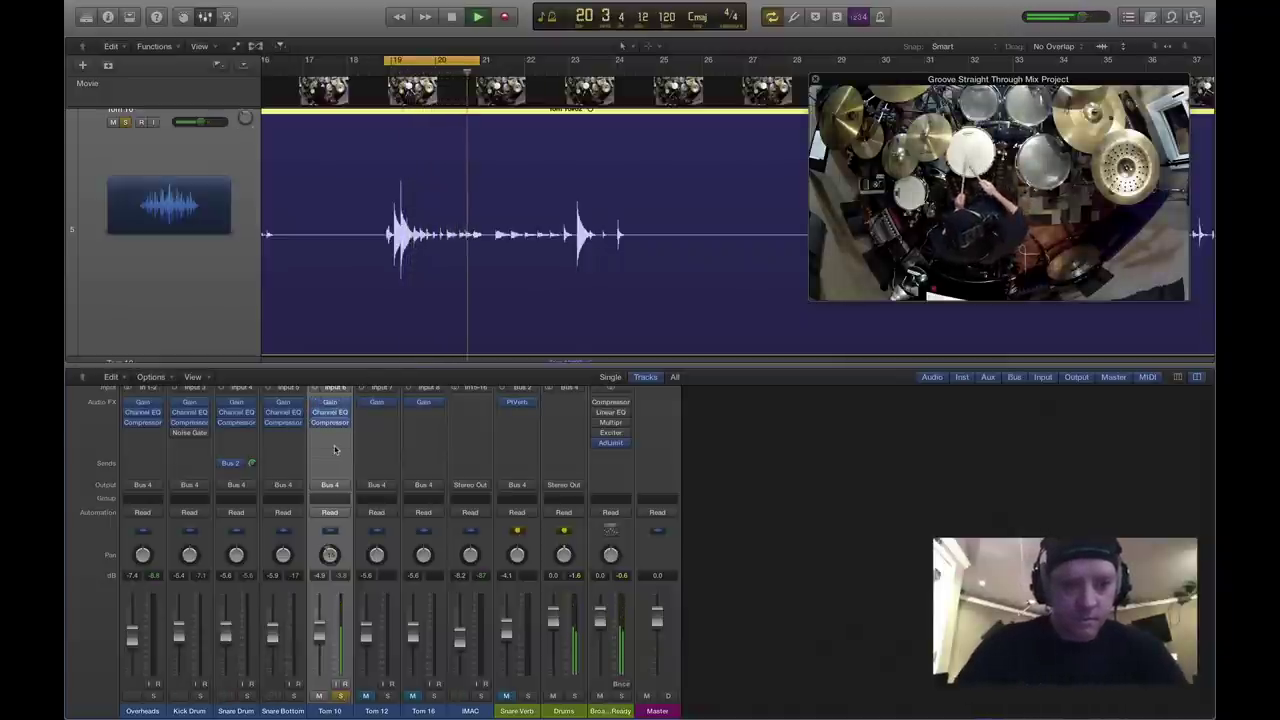
pyautogui.press('space')
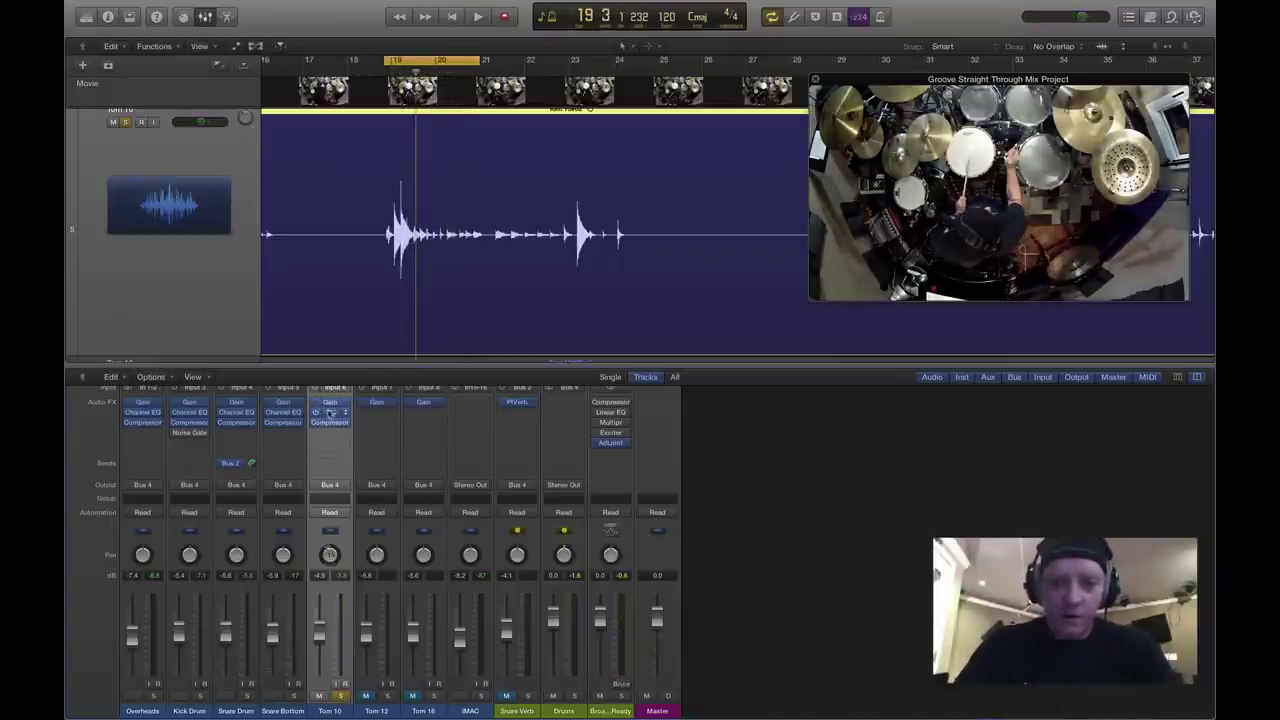
pyautogui.click(330, 412)
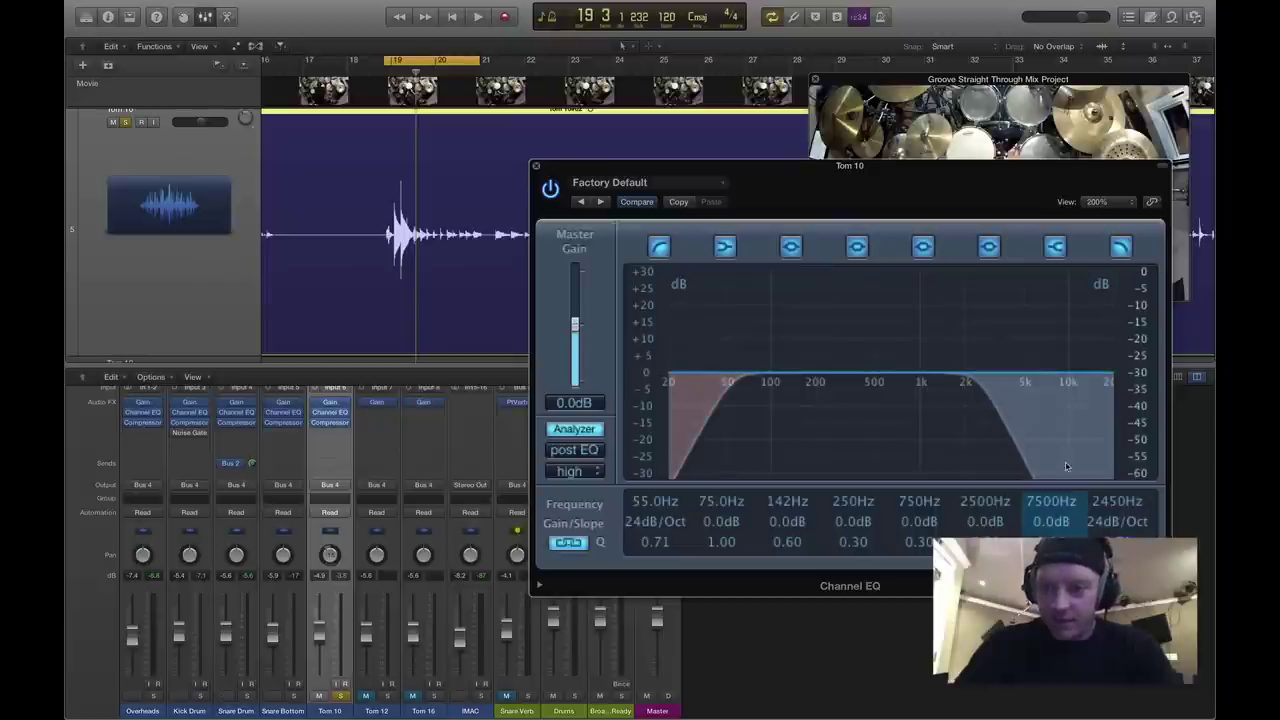
pyautogui.moveTo(1104, 490); pyautogui.dragTo(1093, 386)
pyautogui.press('space')
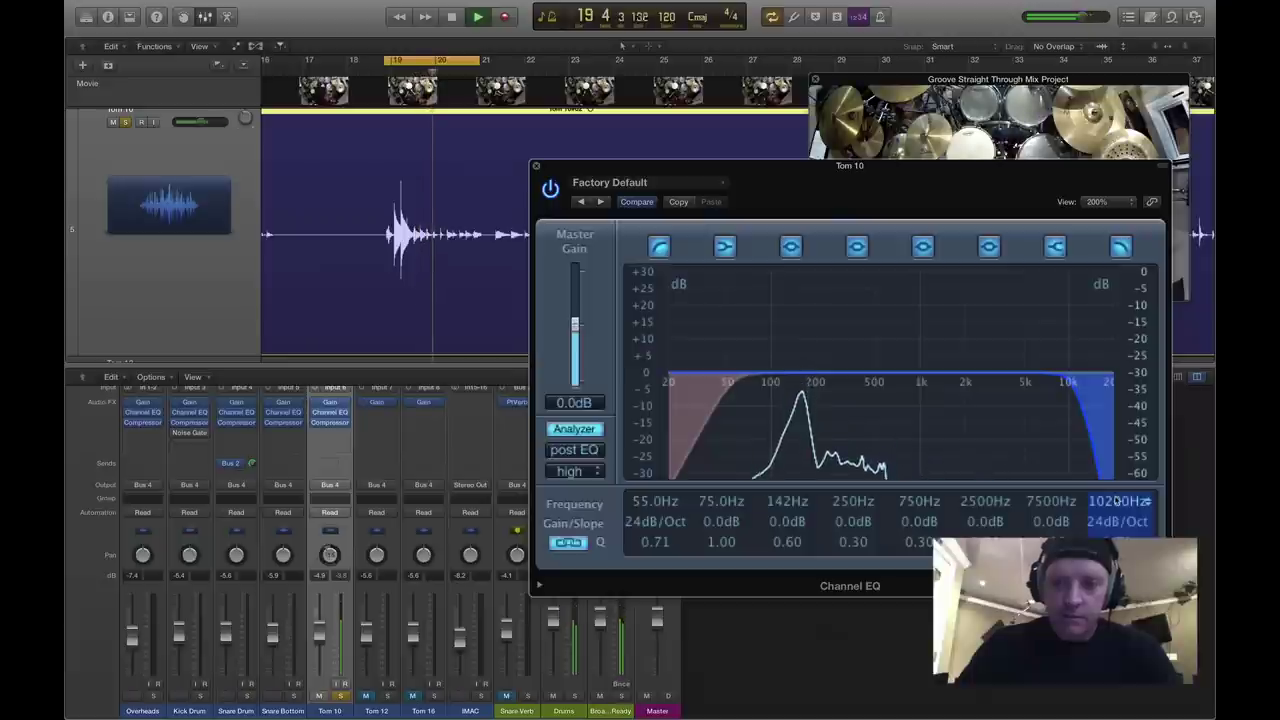
pyautogui.click(537, 166)
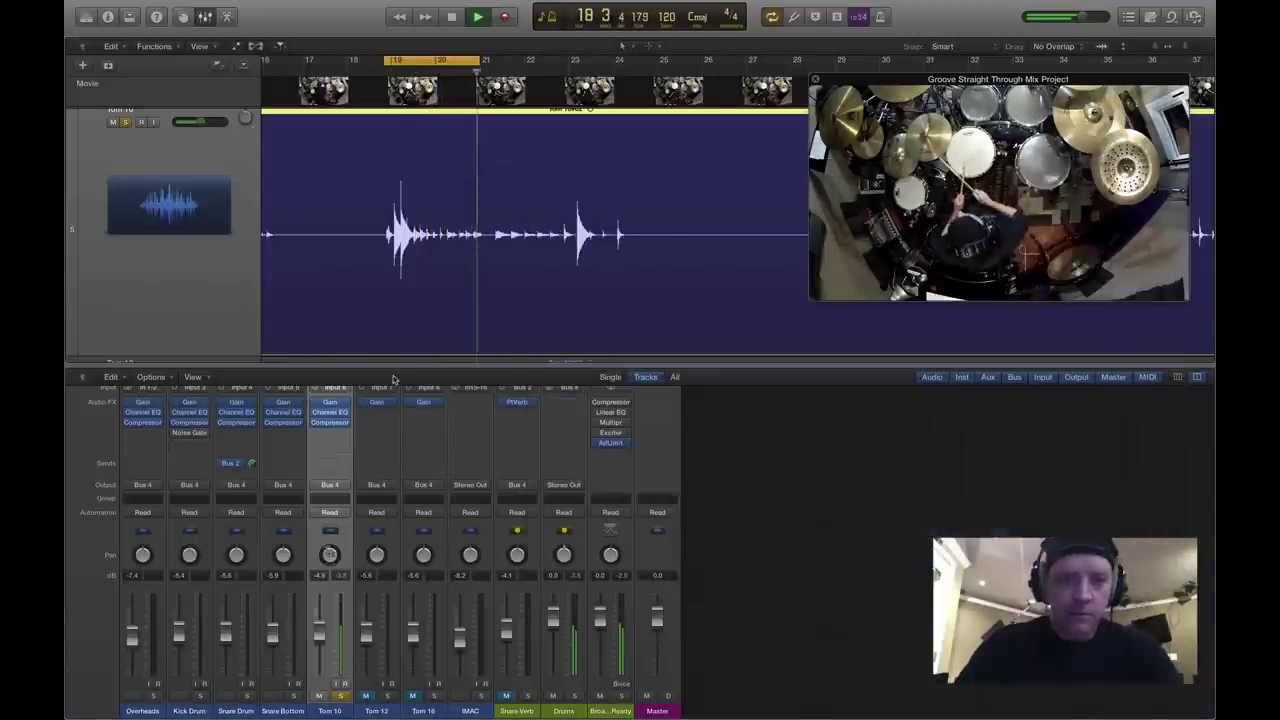
# Stop playback, move the Noise Gate from the Kick Drum to below Tom 10's Compressor, and open it during loop playback.
pyautogui.press('space')
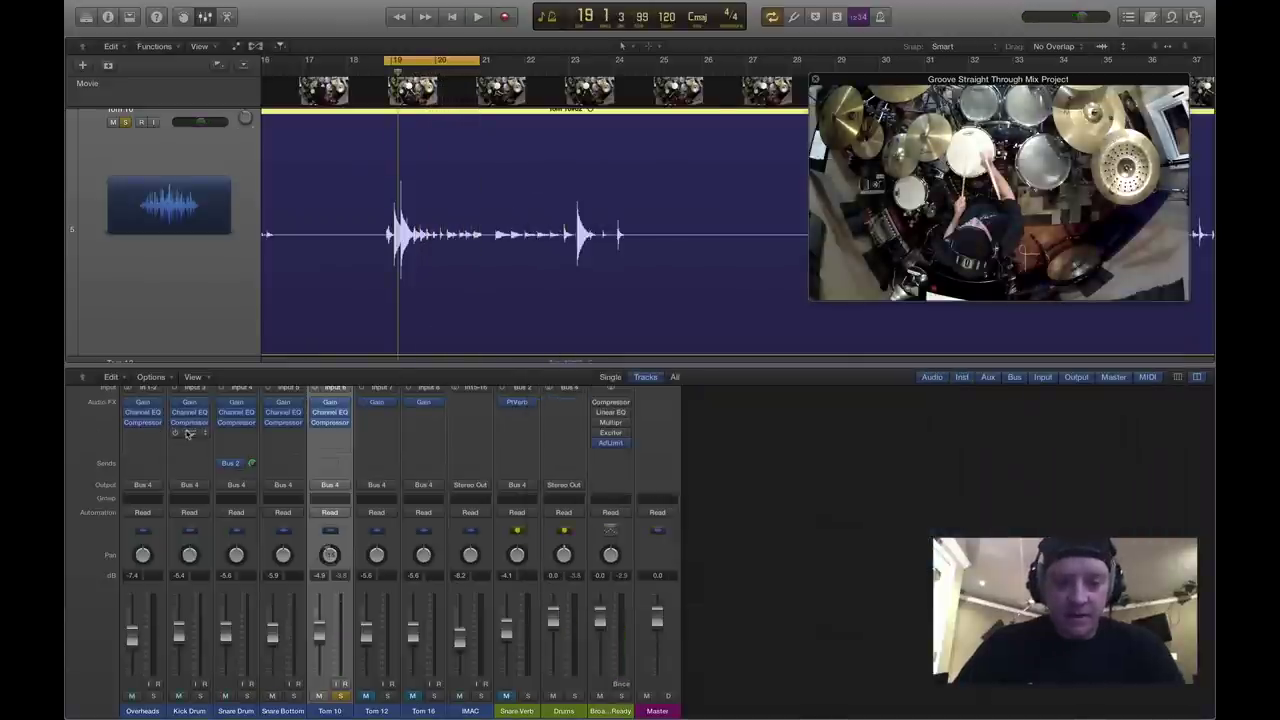
pyautogui.moveTo(187, 437); pyautogui.dragTo(324, 435)
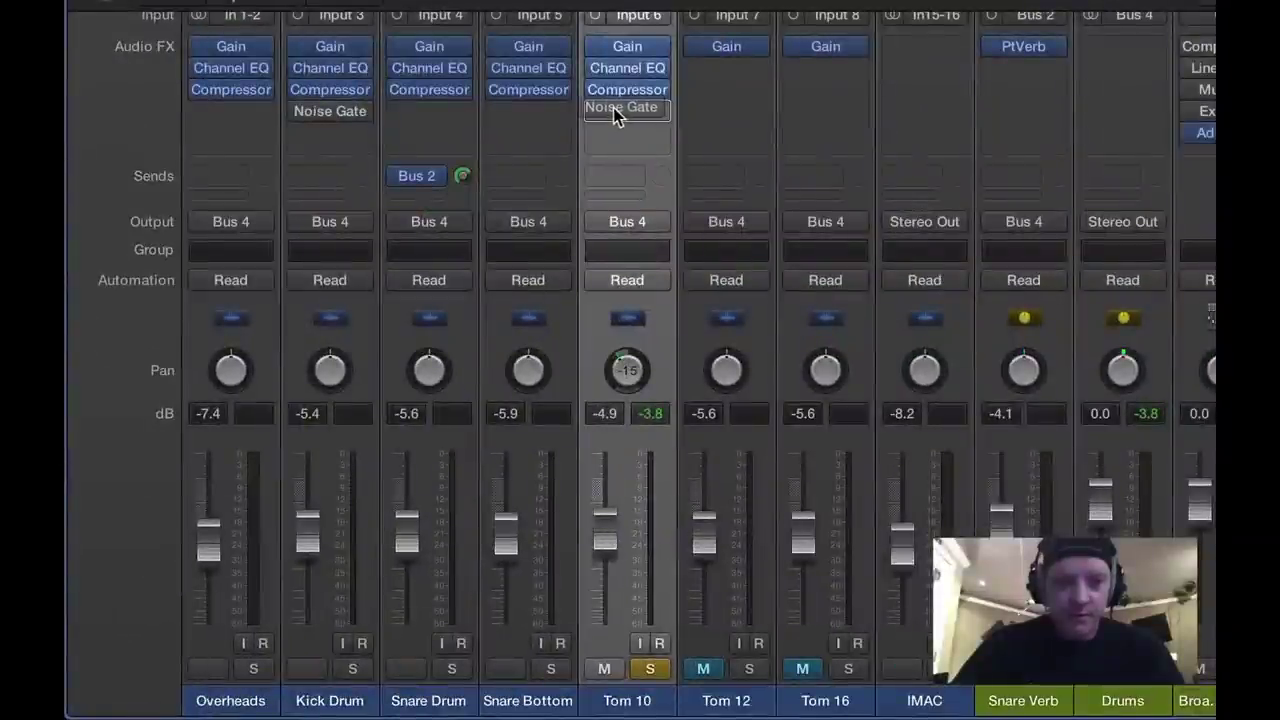
pyautogui.moveTo(615, 109); pyautogui.dragTo(617, 109)
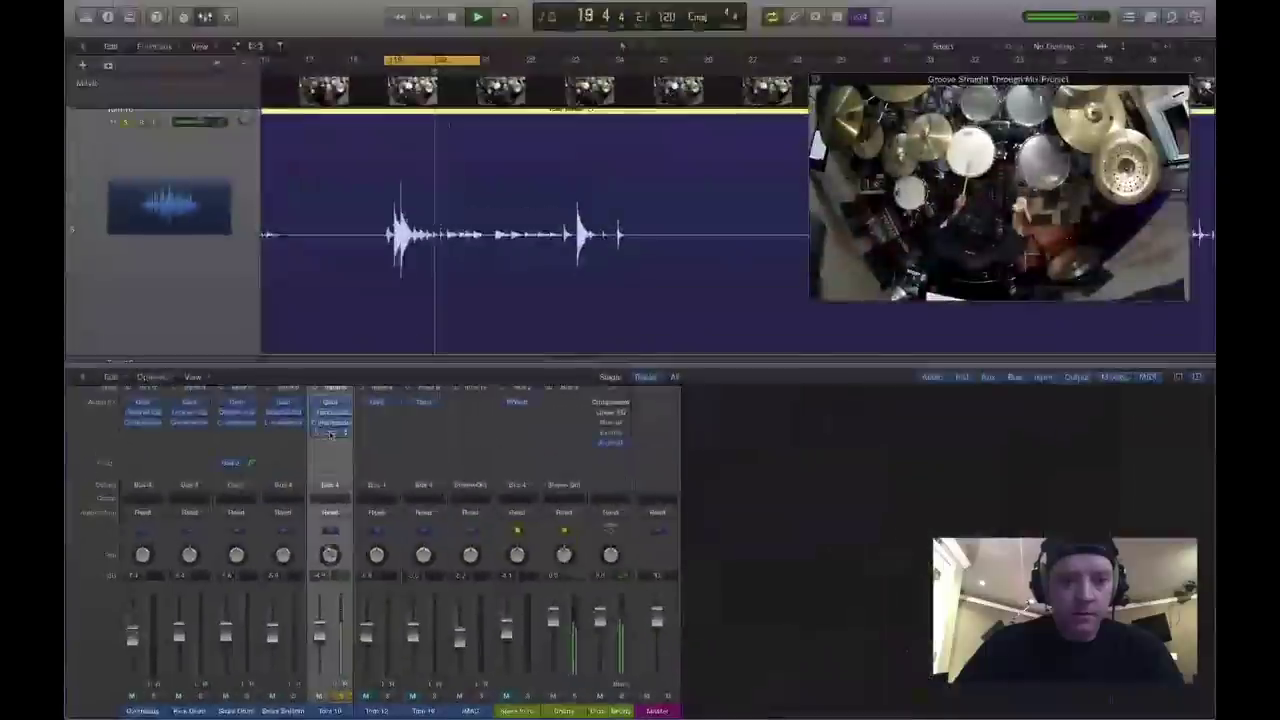
pyautogui.click(627, 112)
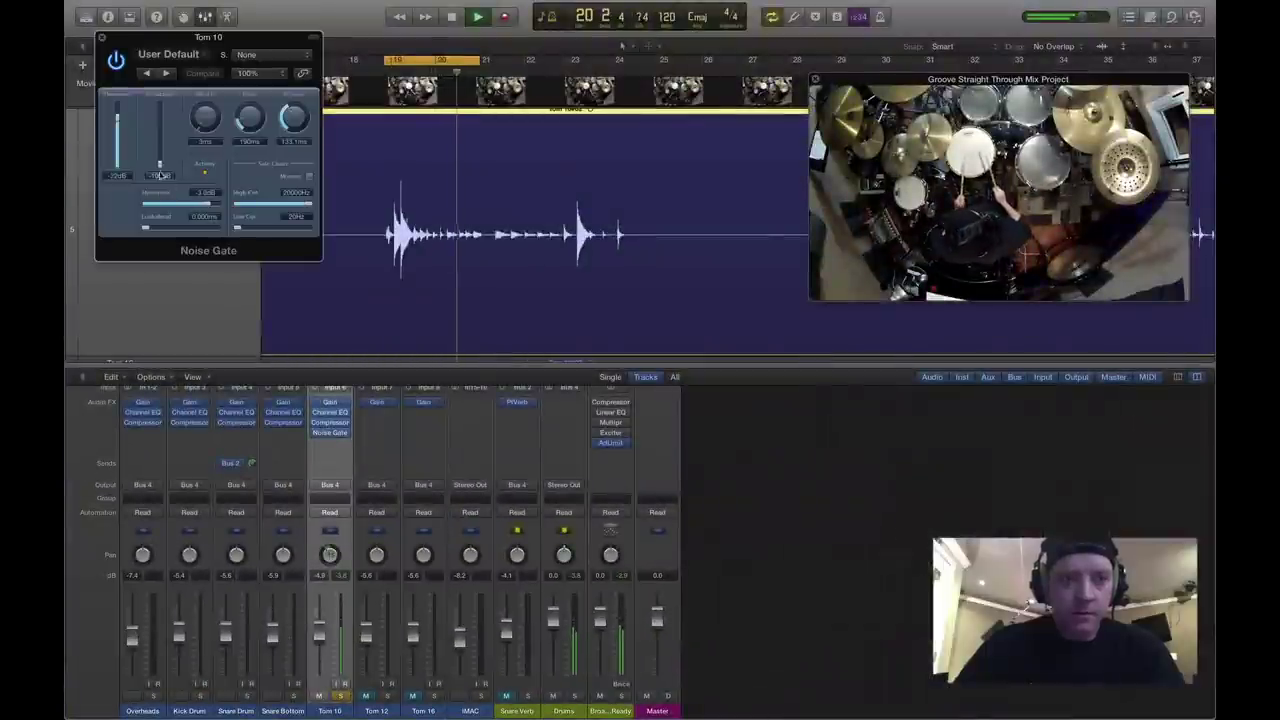
# Raise the threshold of Tom 10's Noise Gate to -5 dB and unsolo the tom to hear it in the mix.
pyautogui.moveTo(117, 119); pyautogui.dragTo(117, 113)
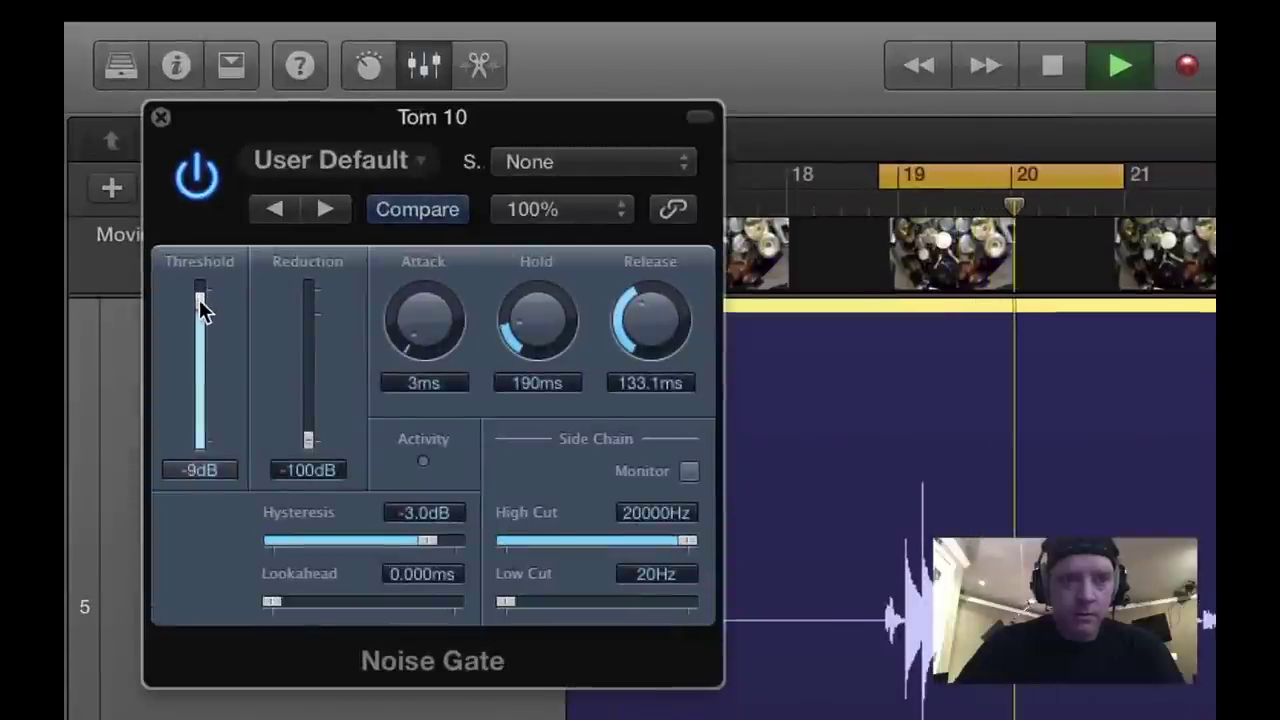
pyautogui.moveTo(199, 299); pyautogui.dragTo(199, 299)
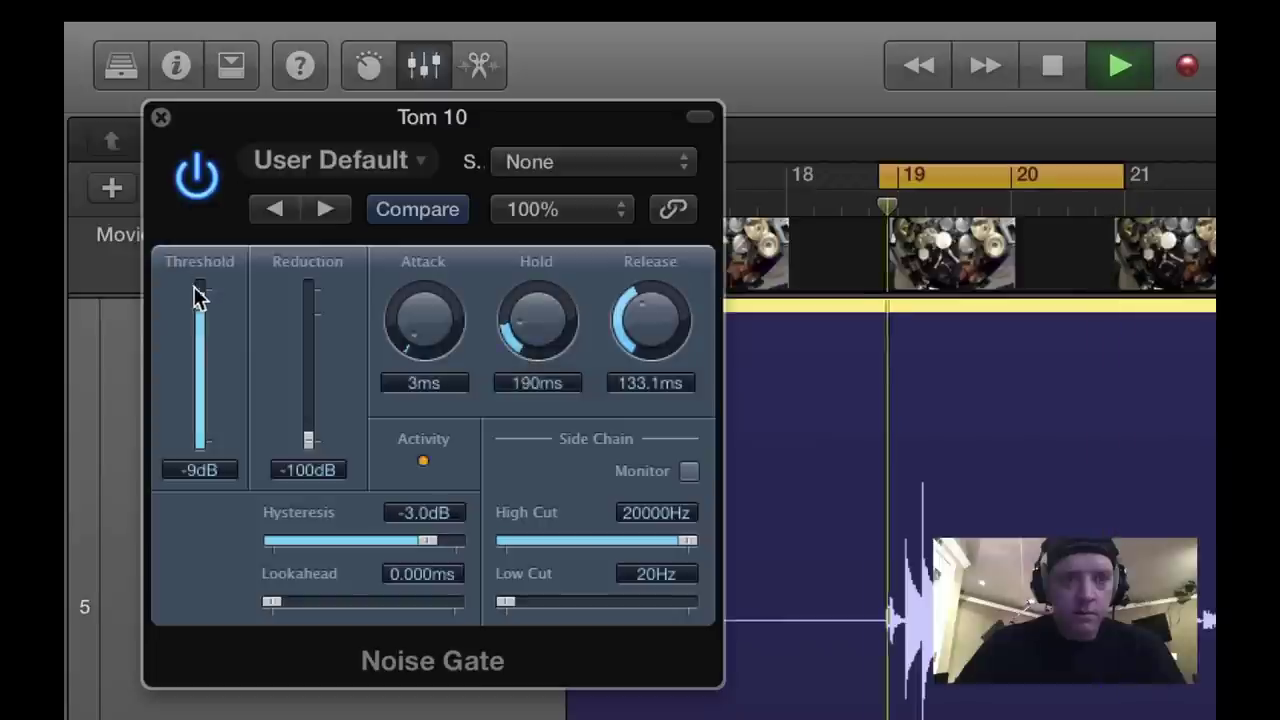
pyautogui.moveTo(199, 300); pyautogui.dragTo(203, 297)
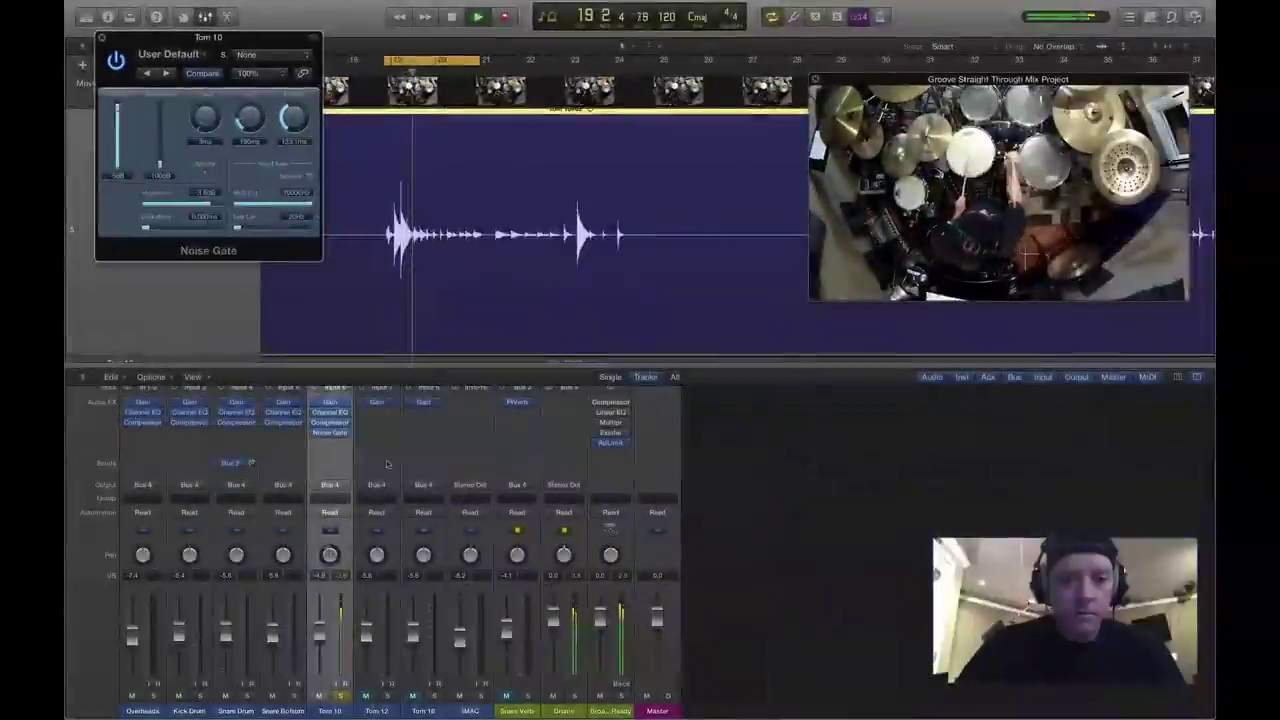
pyautogui.click(341, 695)
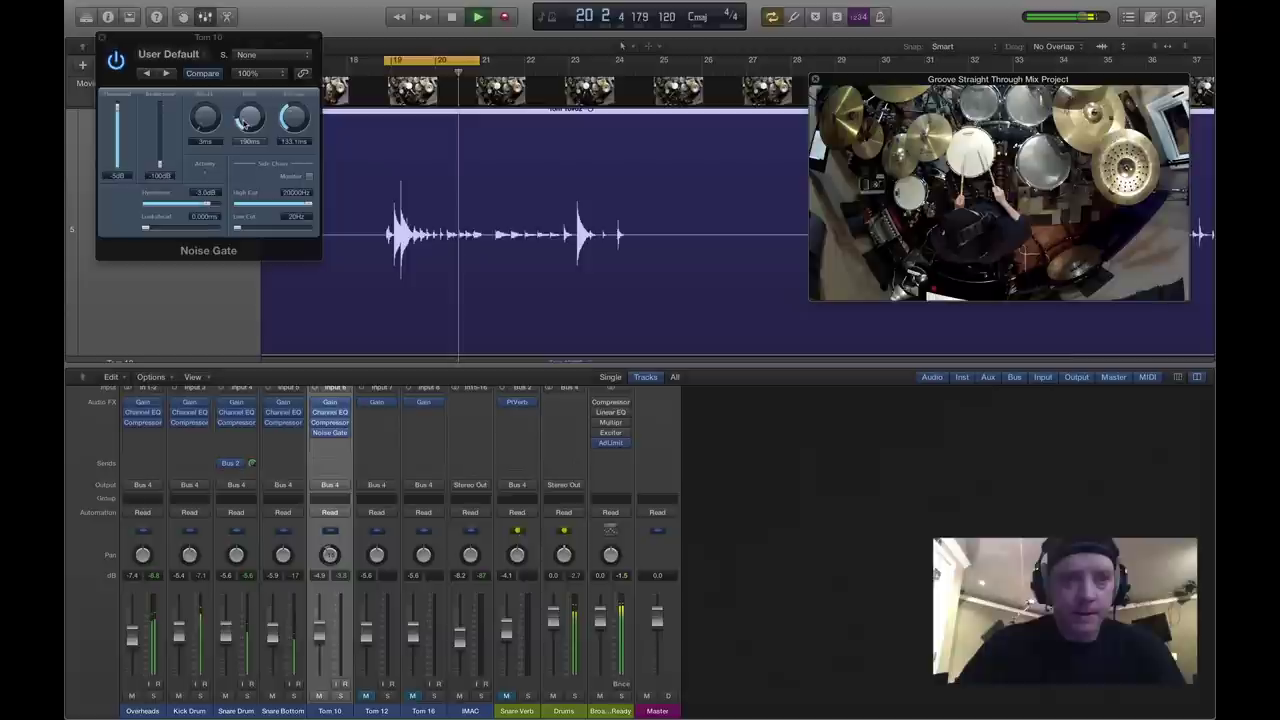
# Lengthen the hold to about 640 ms and the release to about 650 ms in Tom 10's Noise Gate and close it.
pyautogui.moveTo(249, 125); pyautogui.dragTo(247, 100)
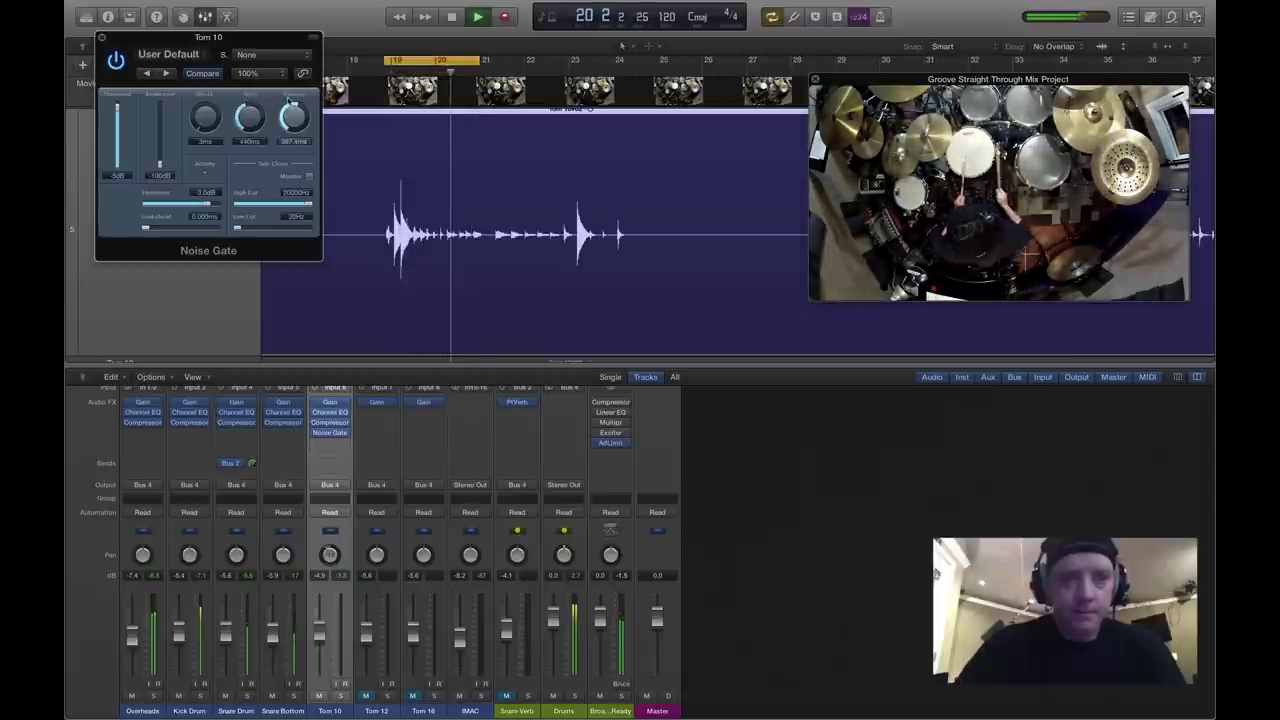
pyautogui.moveTo(291, 104); pyautogui.dragTo(290, 99)
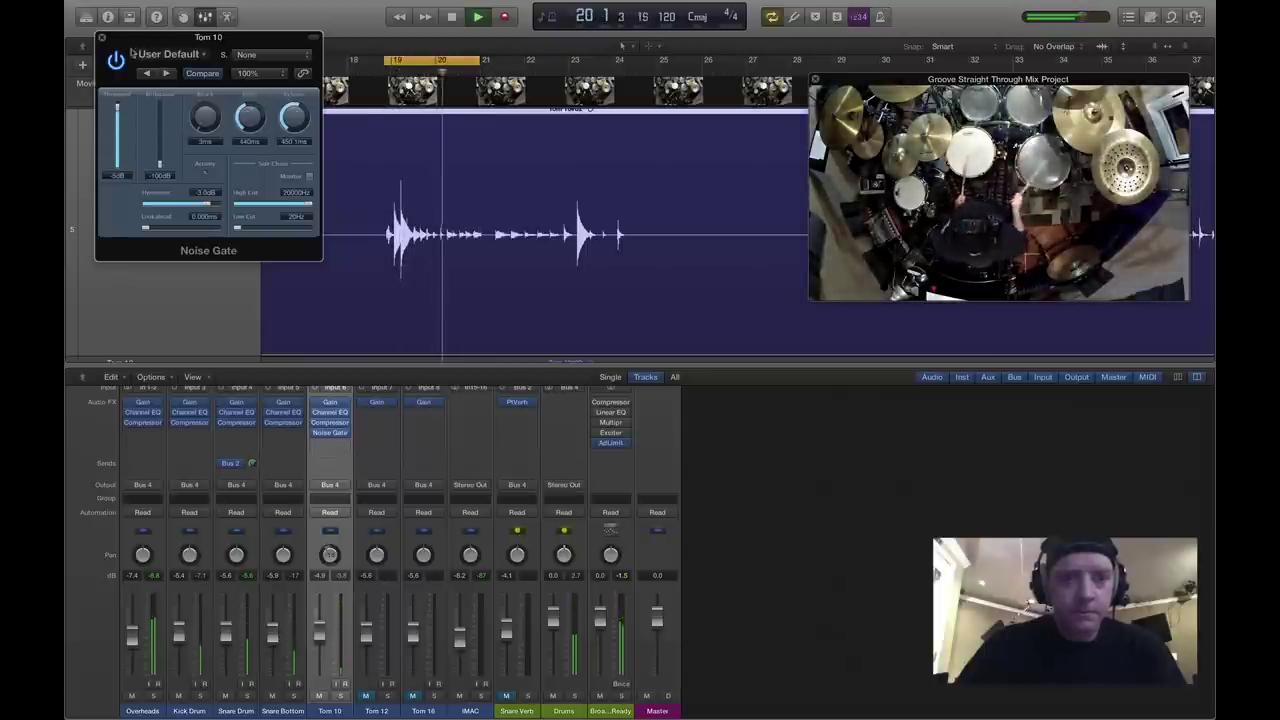
pyautogui.click(101, 37)
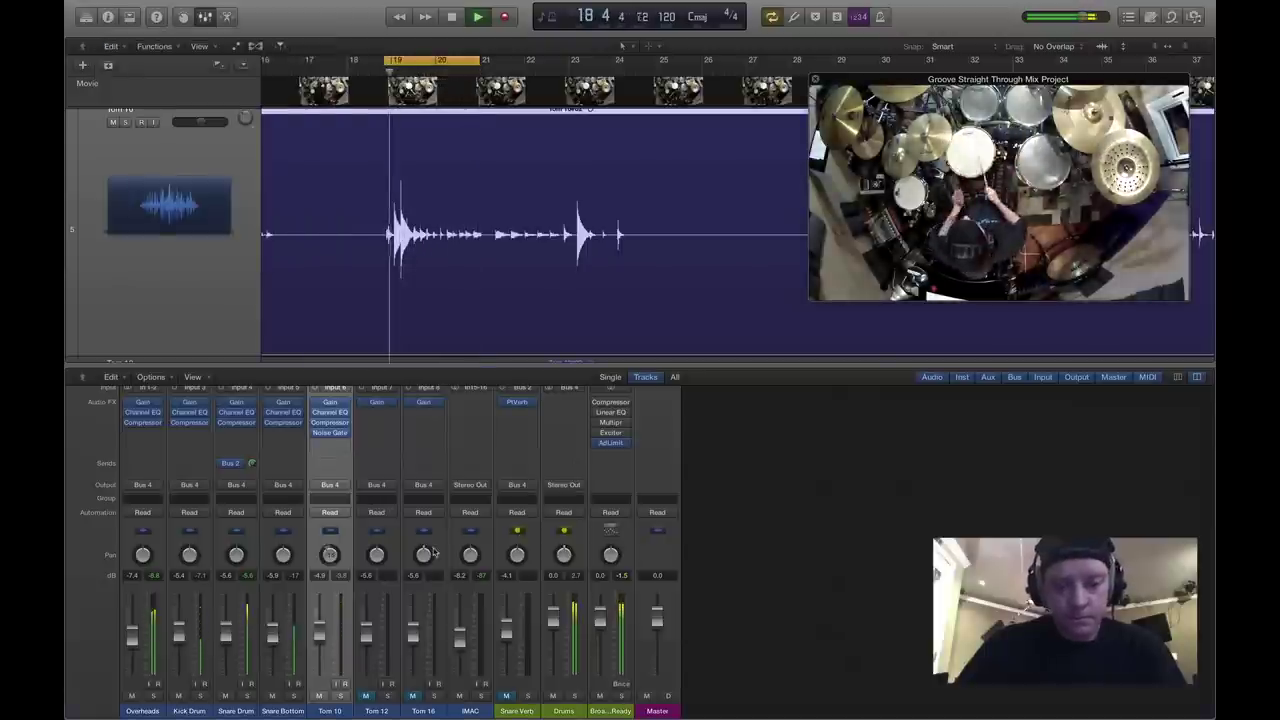
# Stop playback and pan Tom 12 to +13 and Tom 16 to +38.
pyautogui.press('space')
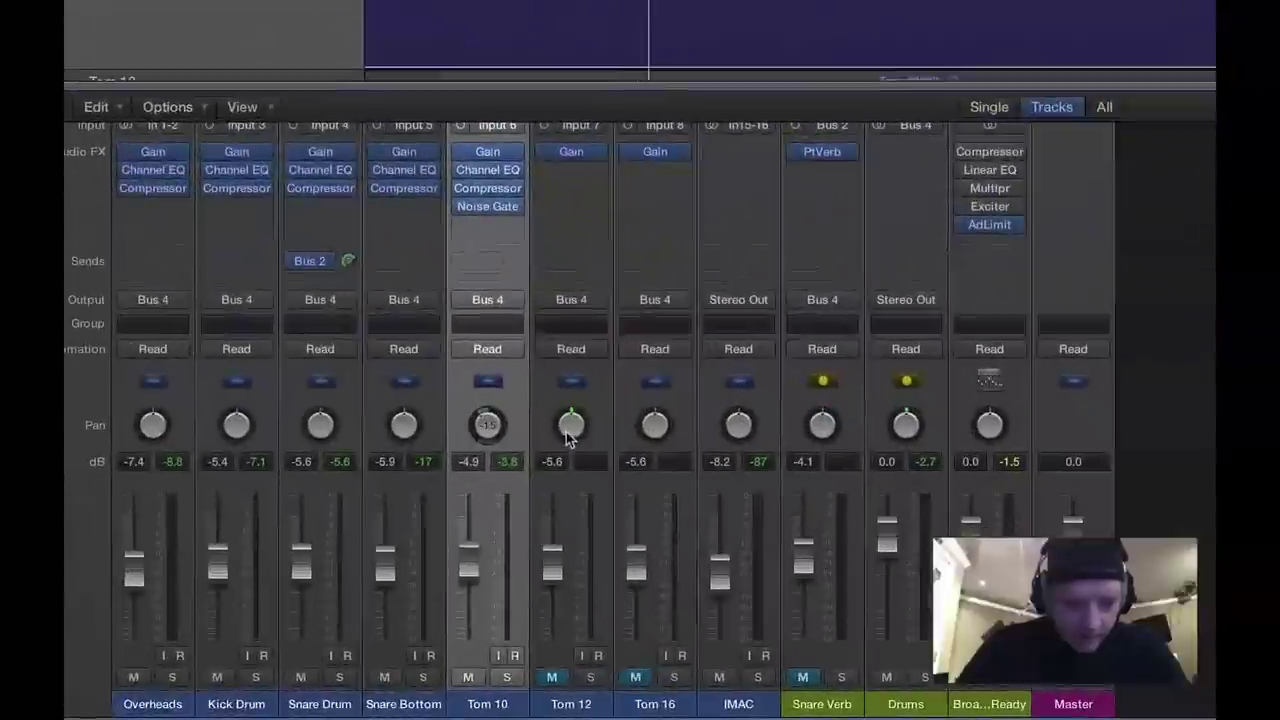
pyautogui.moveTo(376, 555); pyautogui.dragTo(376, 545)
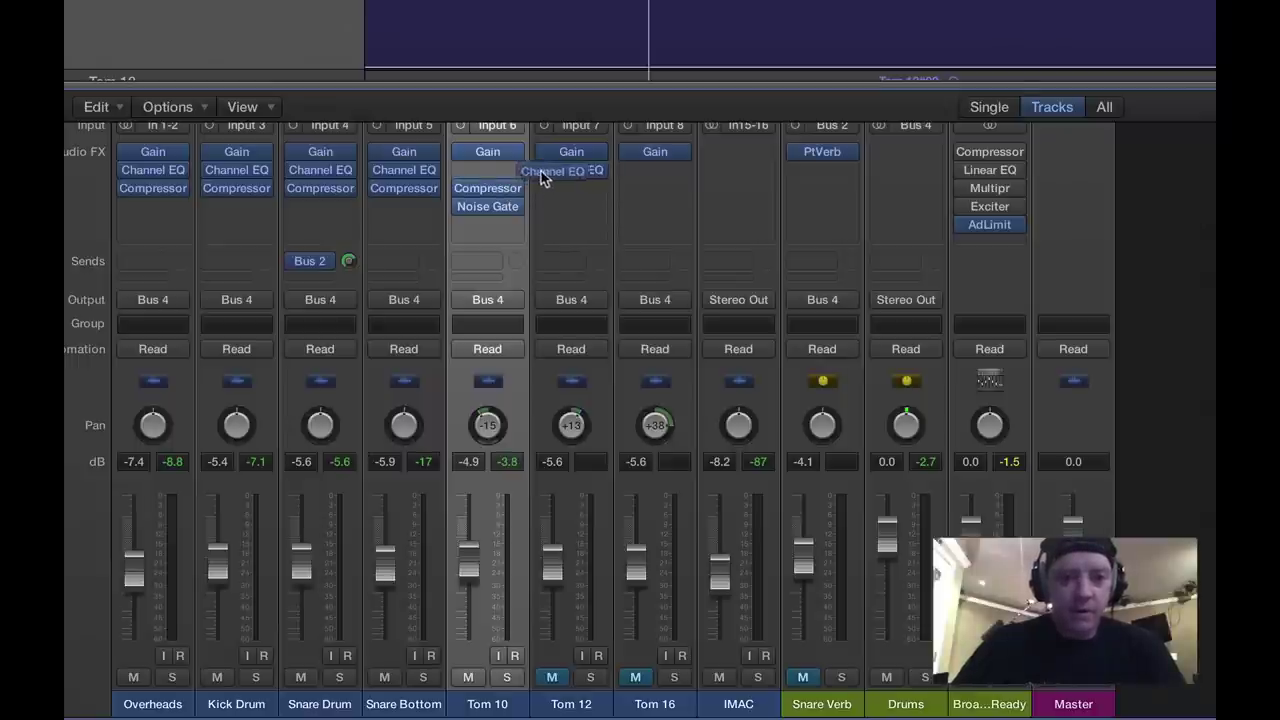
# Copy the Channel EQ, Compressor and Noise Gate from Tom 10 into the slots below Gain on Tom 12.
pyautogui.moveTo(489, 175); pyautogui.dragTo(567, 172)
pyautogui.moveTo(483, 191); pyautogui.dragTo(556, 192)
pyautogui.moveTo(483, 214); pyautogui.dragTo(557, 216)
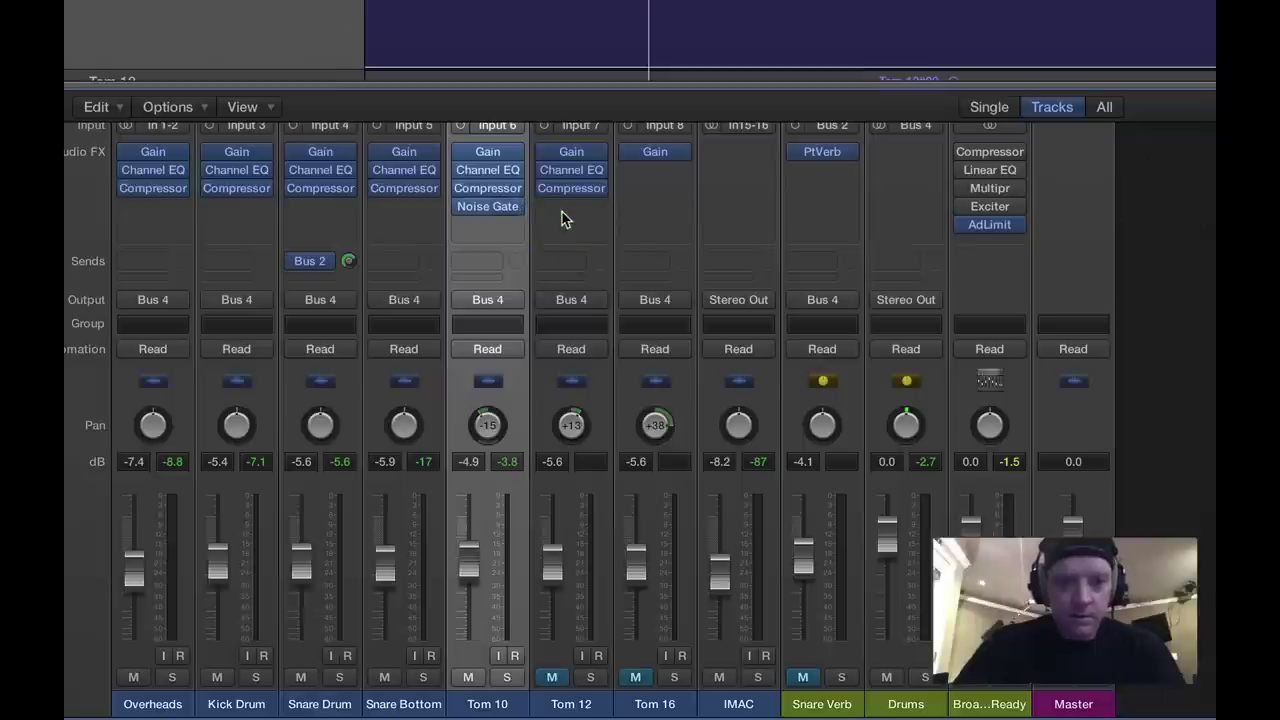
# Copy the Channel EQ, Compressor and Noise Gate from Tom 12 into the slots below Gain on Tom 16.
pyautogui.moveTo(574, 172); pyautogui.dragTo(657, 172)
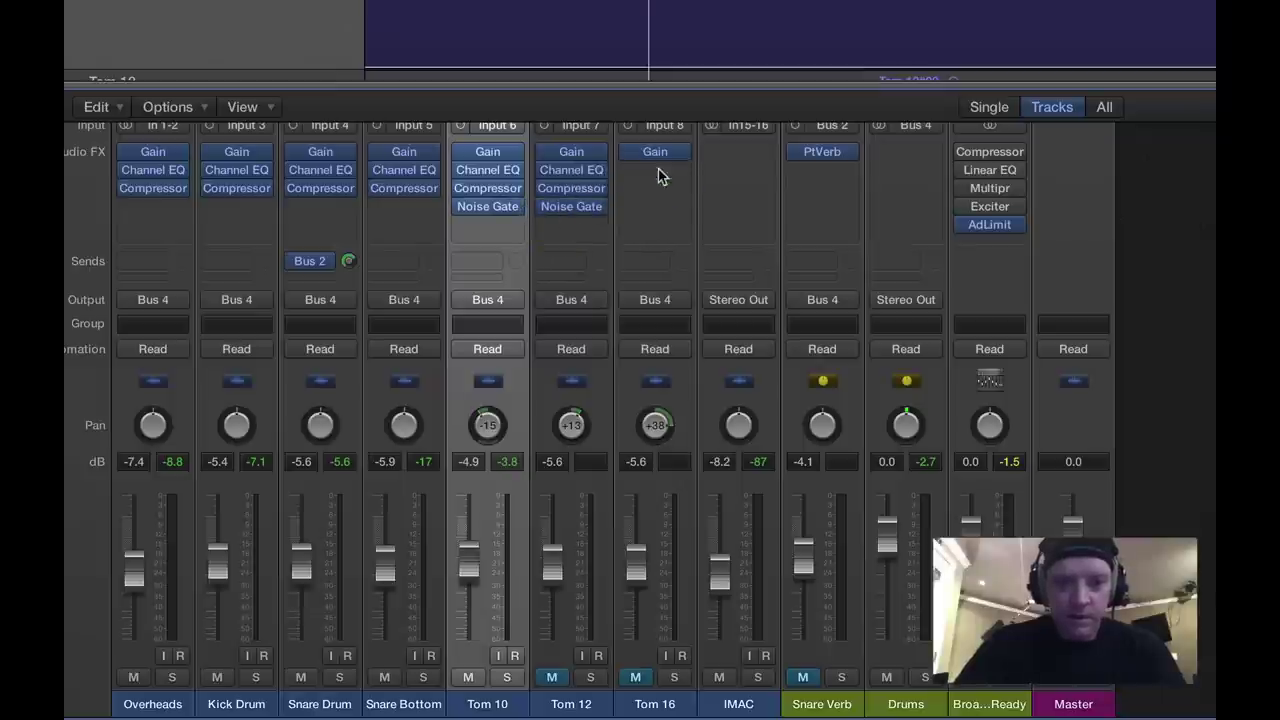
pyautogui.moveTo(585, 190); pyautogui.dragTo(657, 196)
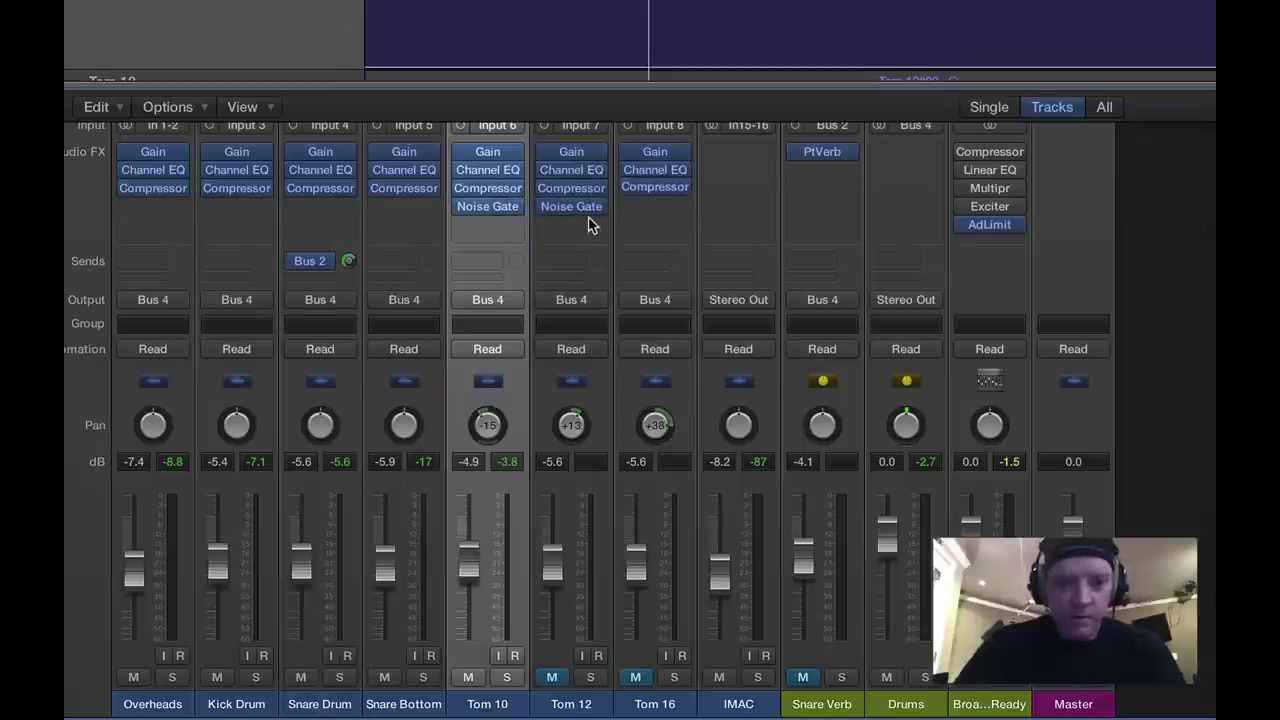
pyautogui.moveTo(580, 208); pyautogui.dragTo(657, 212)
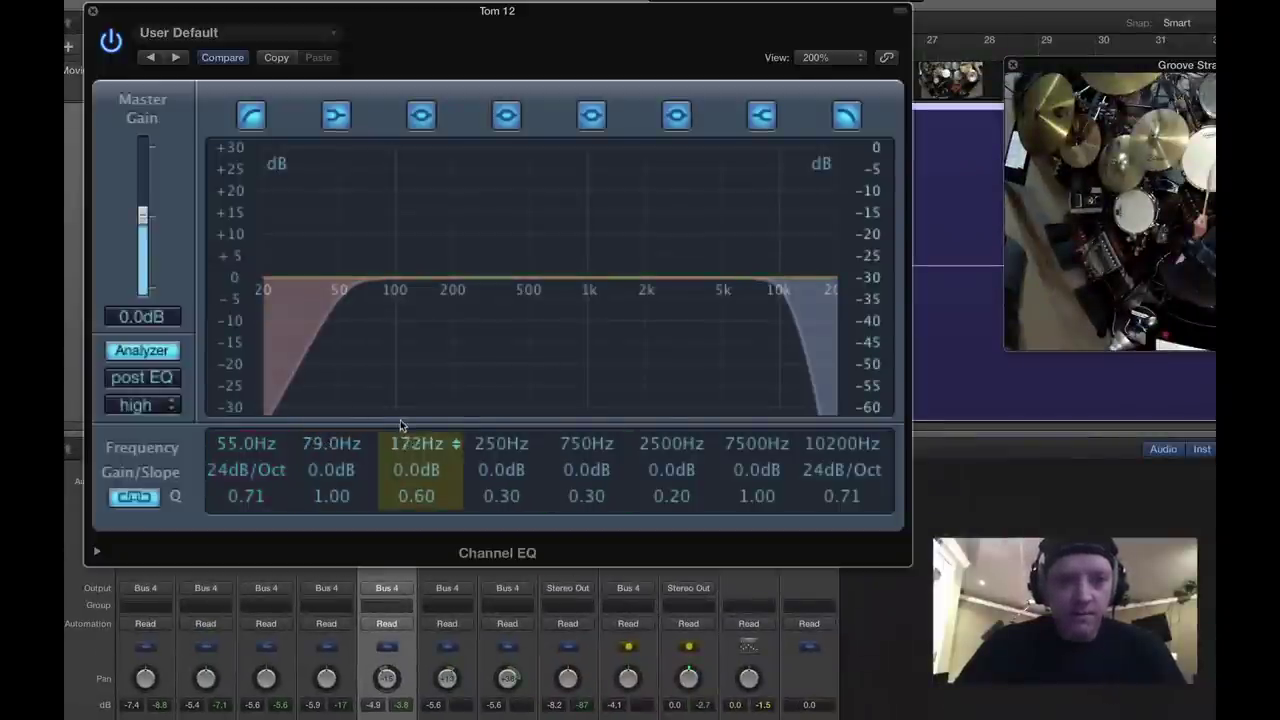
# Audition Tom 12 and set its Channel EQ to a 66 Hz low cut, +4 dB at 112 Hz and -3.5 dB at 250 Hz.
pyautogui.press('space')
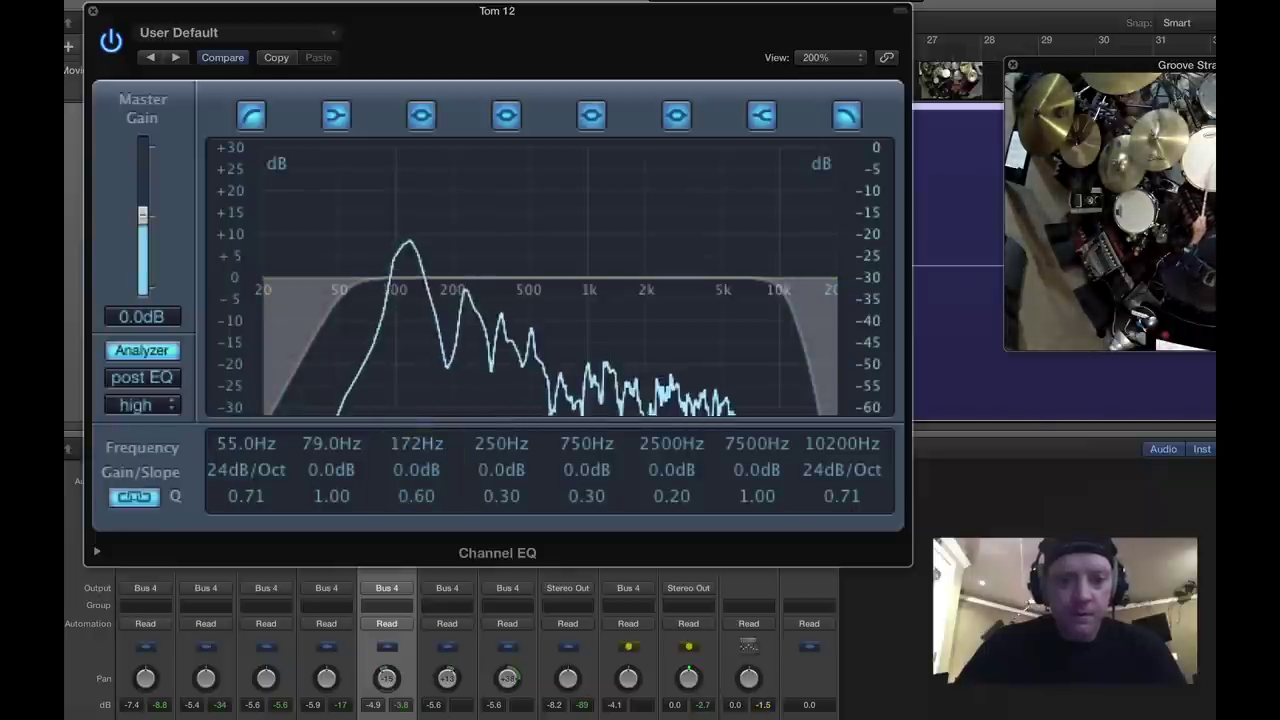
pyautogui.keyDown('alt'); pyautogui.click(456, 717); pyautogui.keyUp('alt')
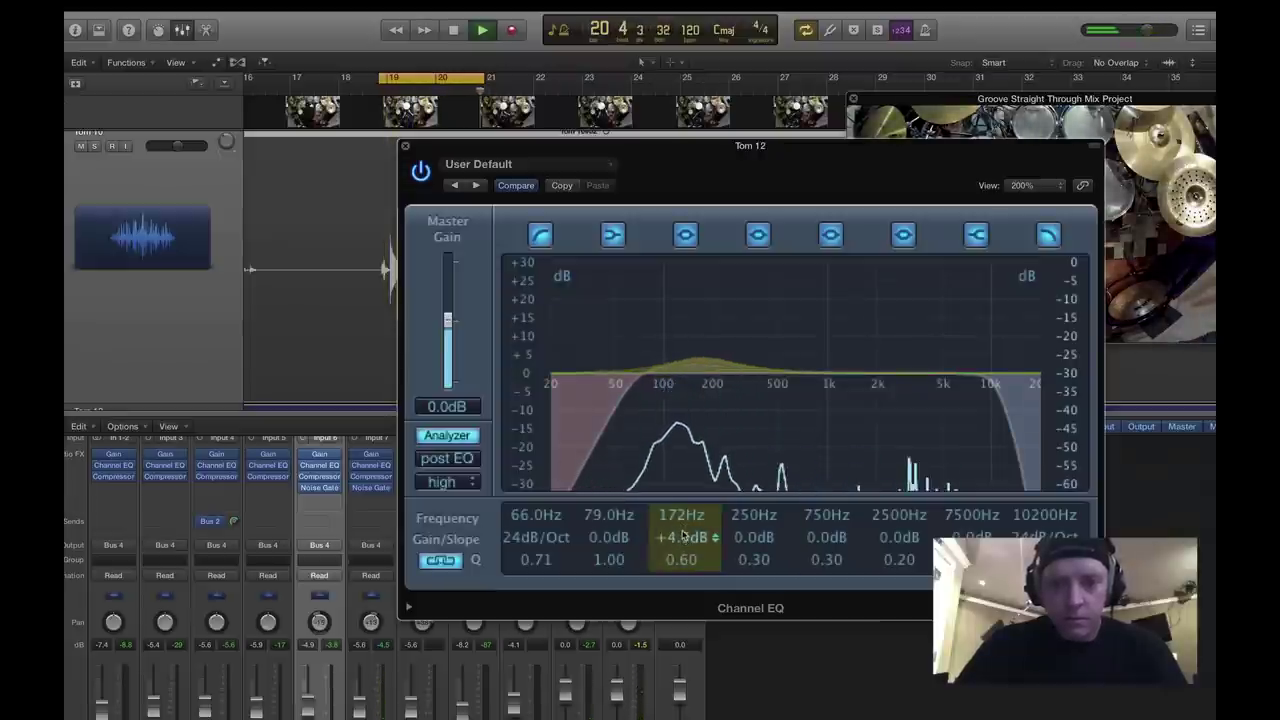
pyautogui.moveTo(682, 515); pyautogui.dragTo(675, 550)
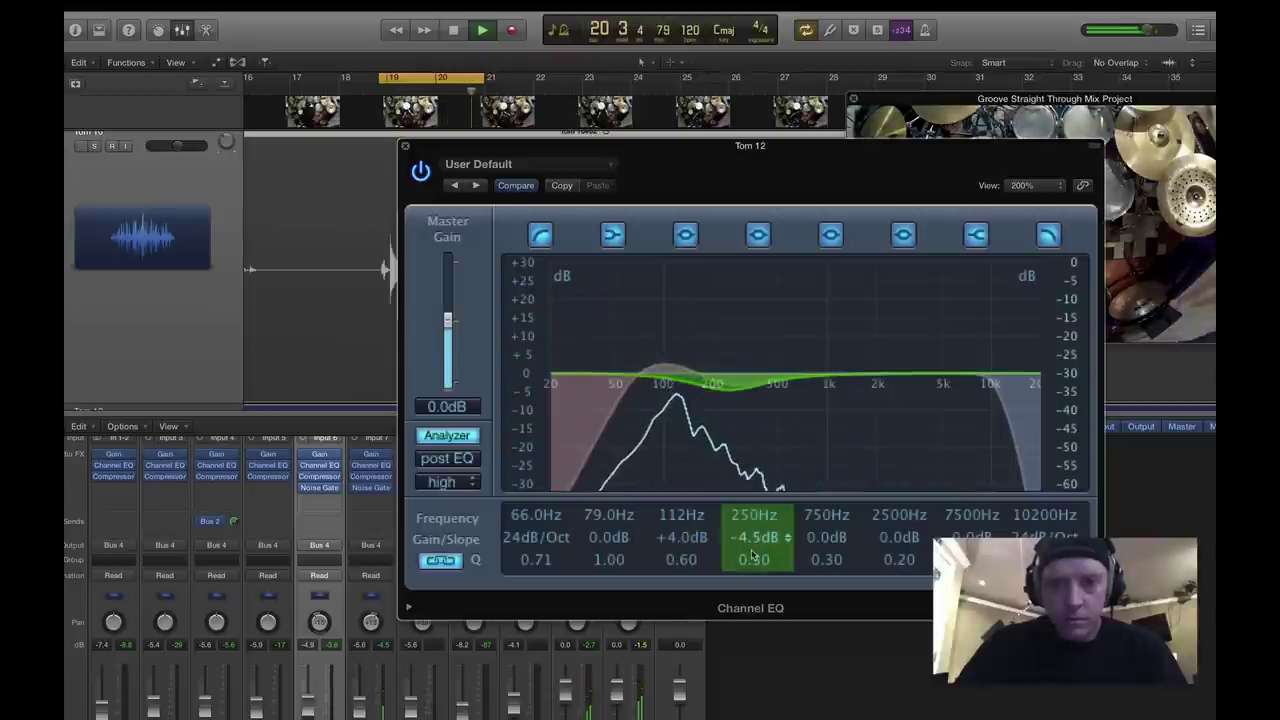
pyautogui.moveTo(753, 548); pyautogui.dragTo(753, 550)
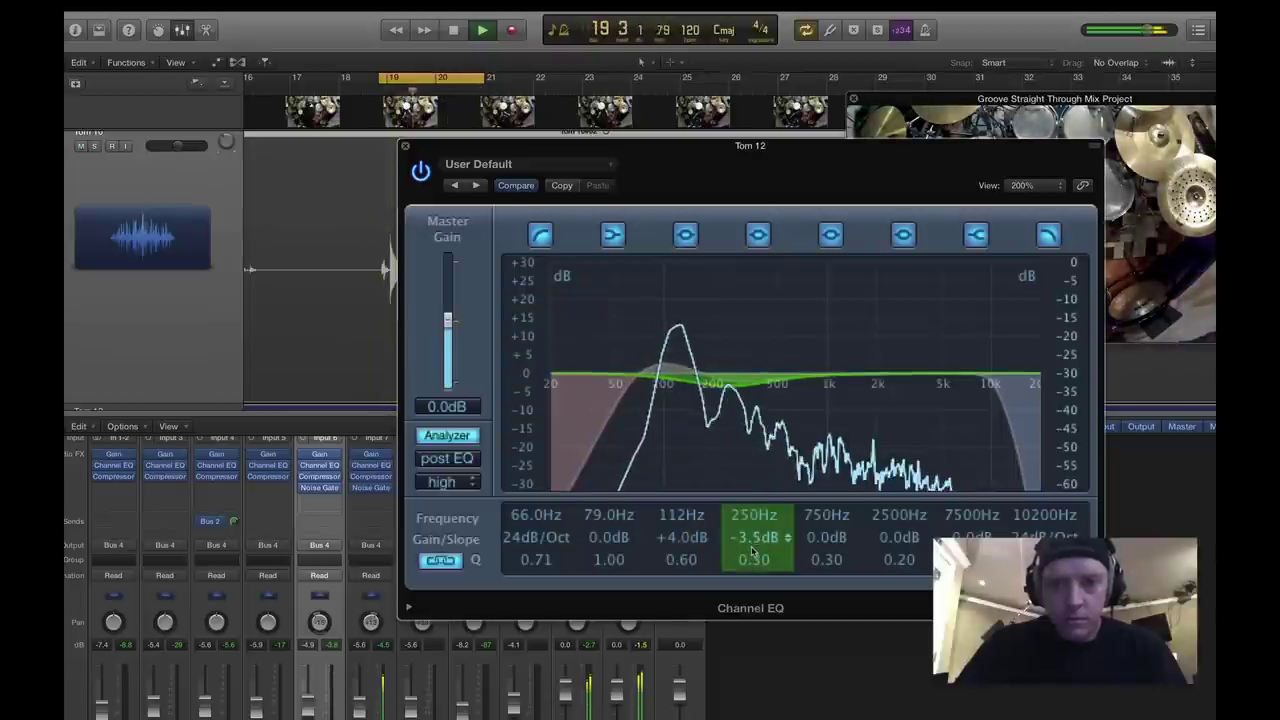
pyautogui.click(383, 716)
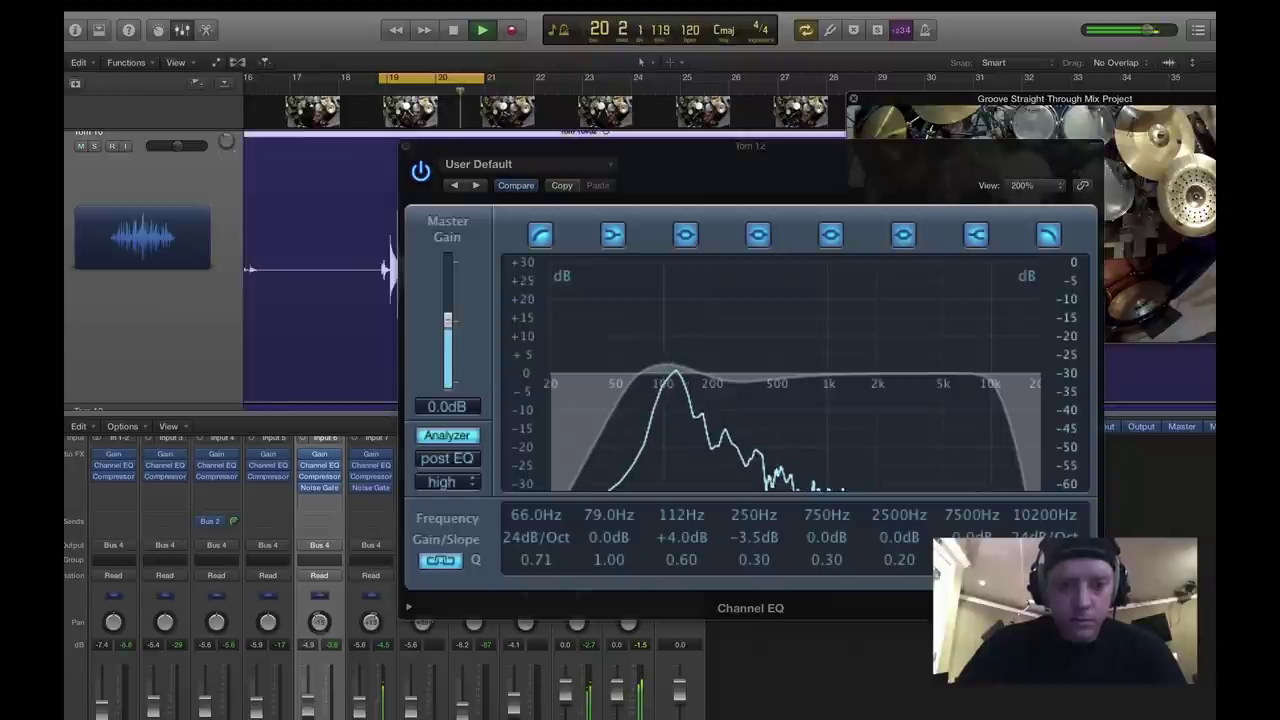
# Close Tom 12's Channel EQ and stop playback.
pyautogui.click(408, 151)
pyautogui.click(406, 148)
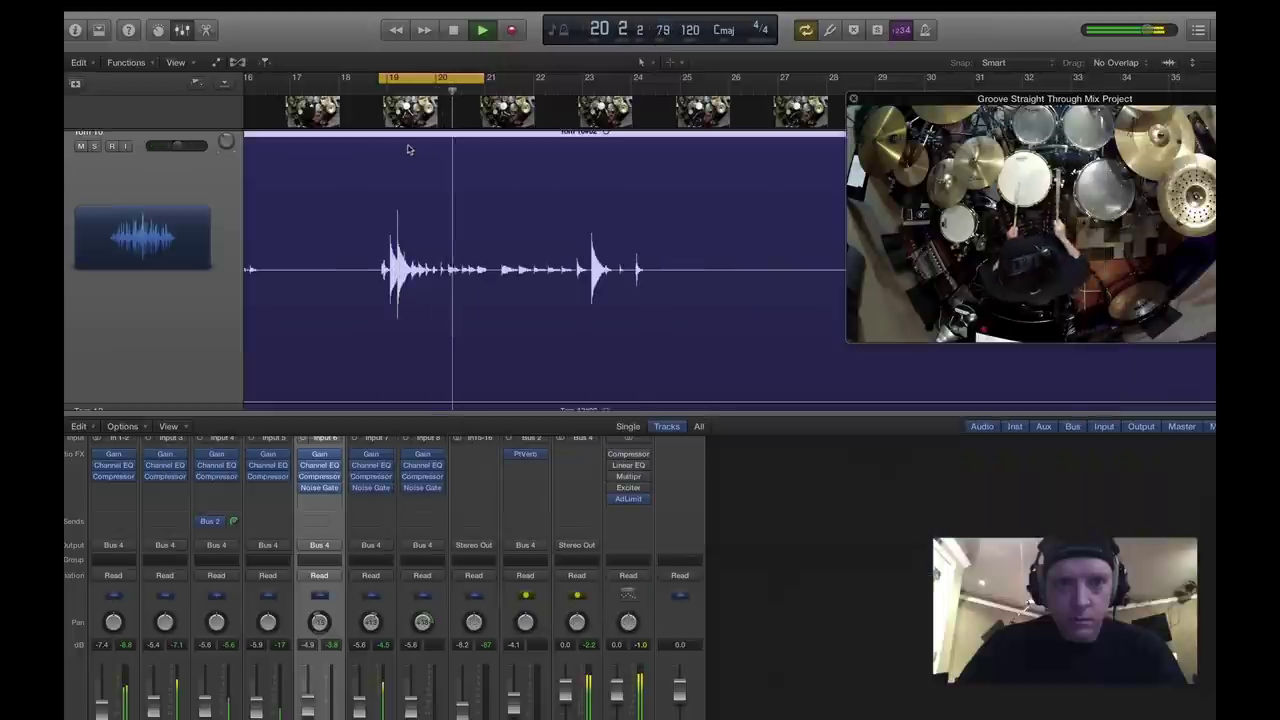
pyautogui.press('space')
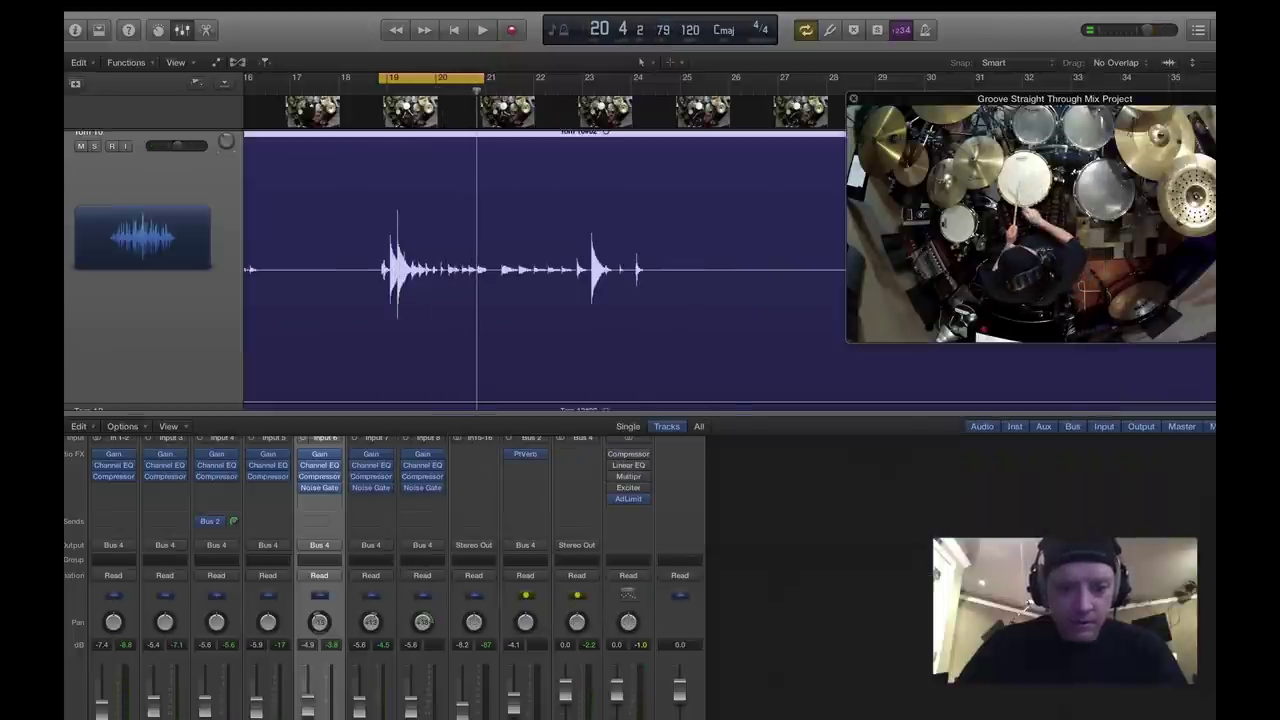
# Audition Tom 16 in solo and set its Channel EQ to a 45.5 Hz low cut and +1 dB at 2150 Hz.
pyautogui.press('s')
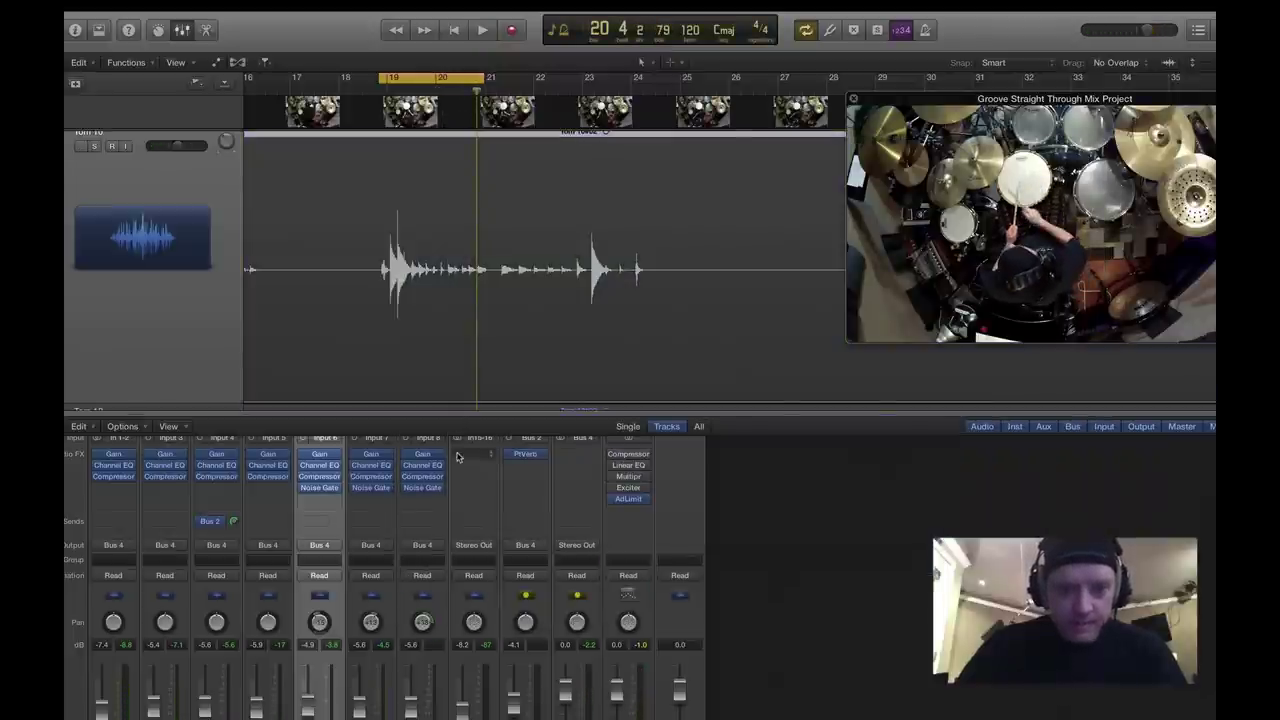
pyautogui.press('space')
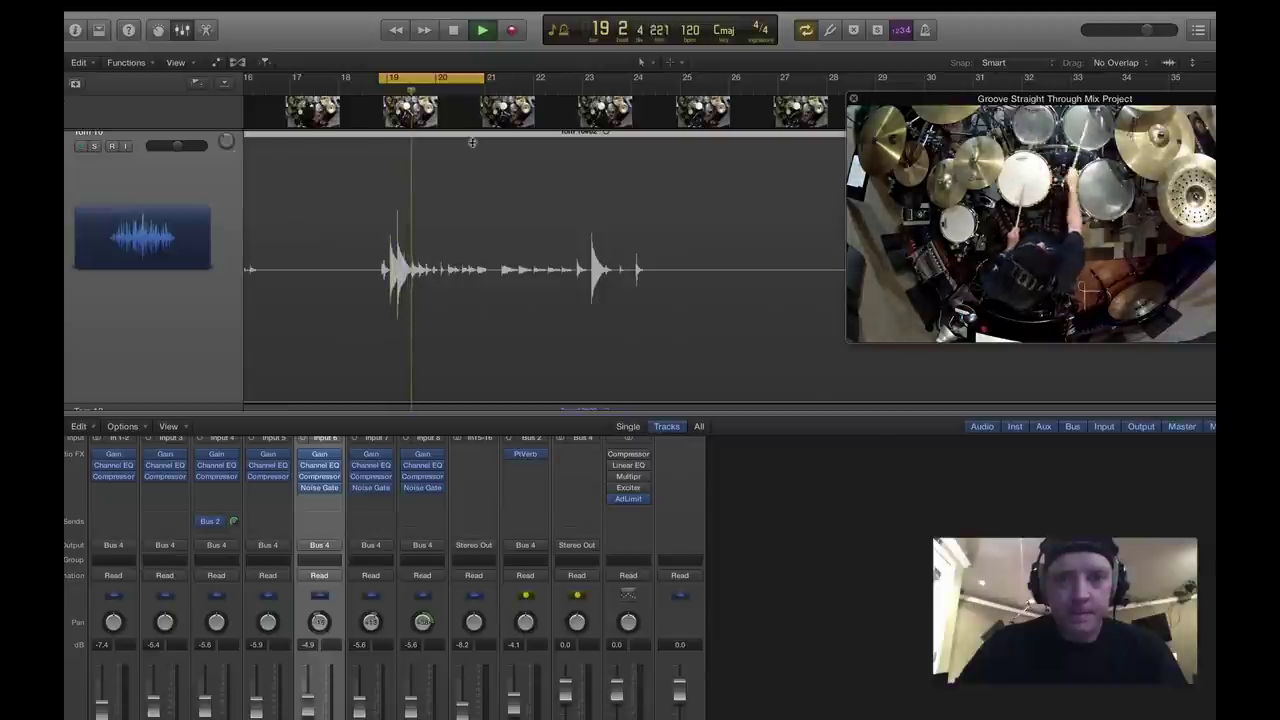
pyautogui.moveTo(428, 490)
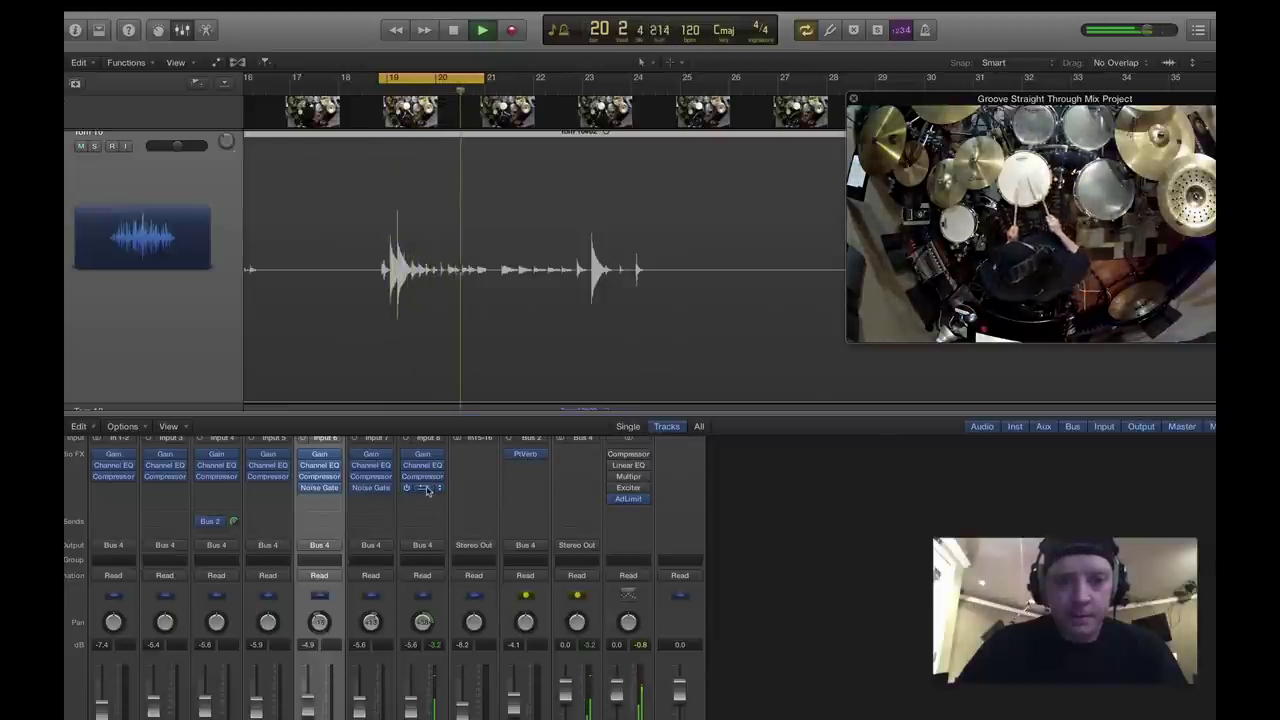
pyautogui.click(424, 466)
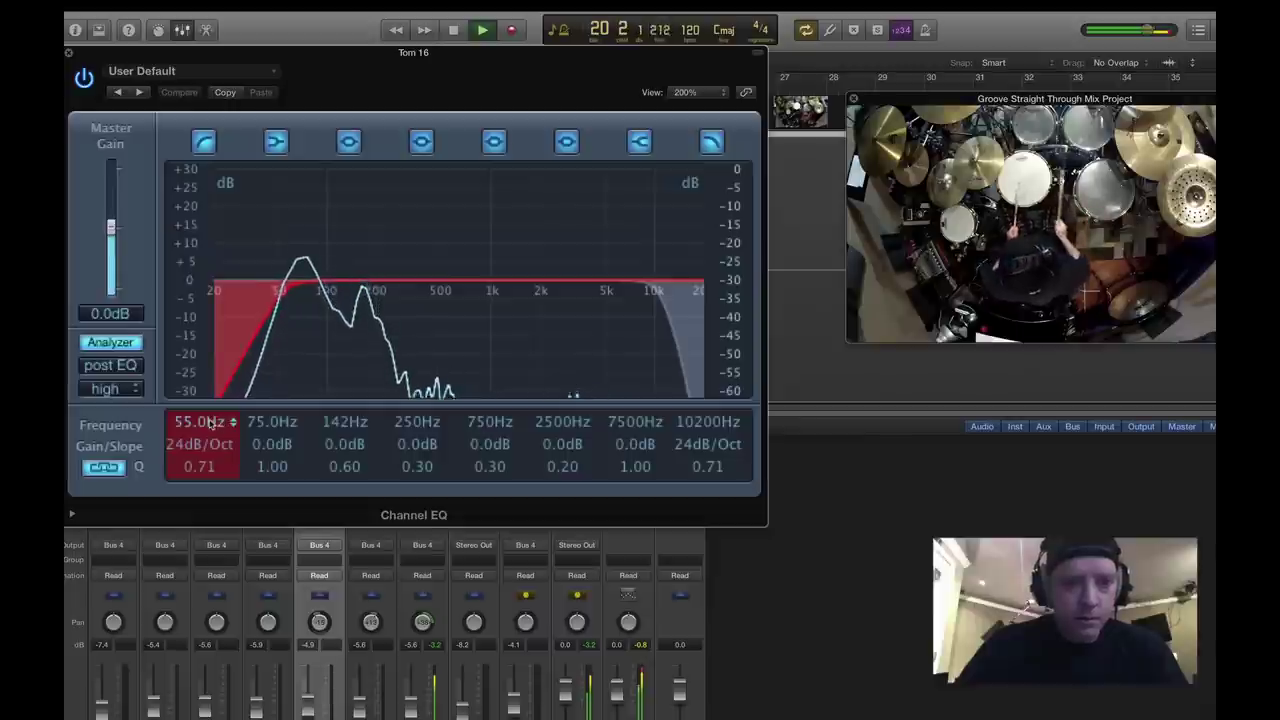
pyautogui.moveTo(210, 422); pyautogui.dragTo(210, 434)
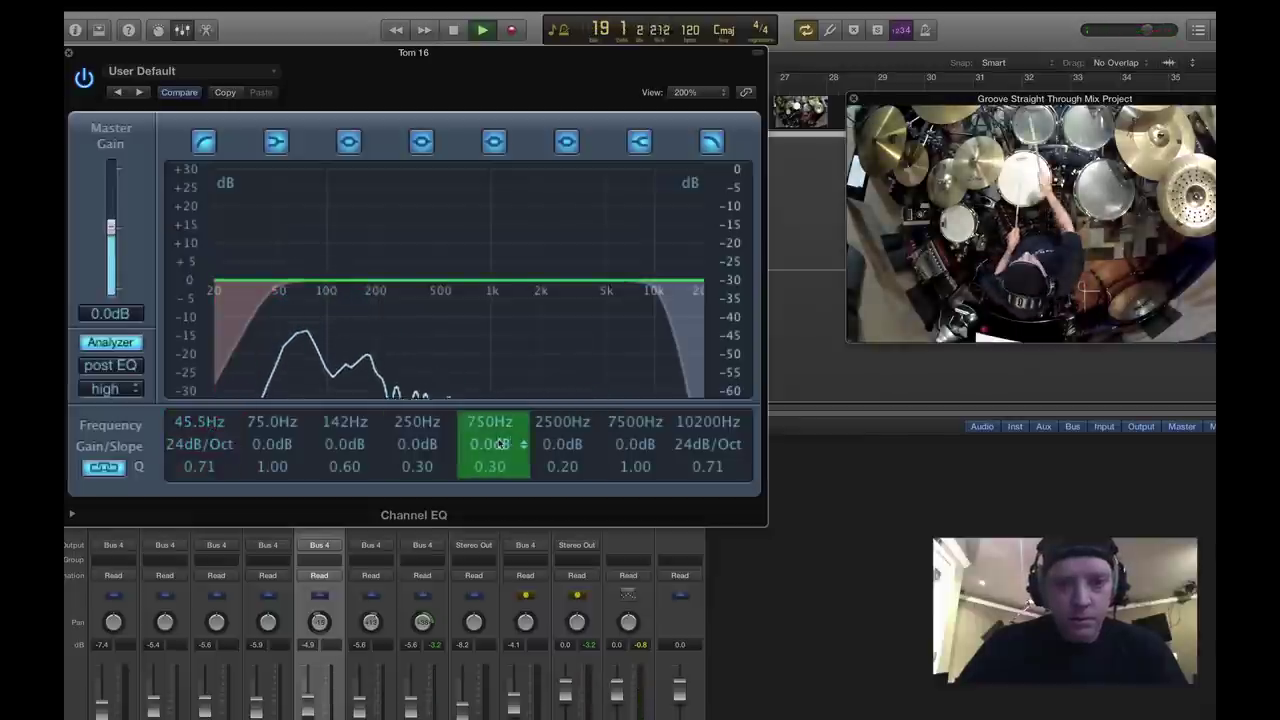
pyautogui.moveTo(500, 443); pyautogui.dragTo(480, 326)
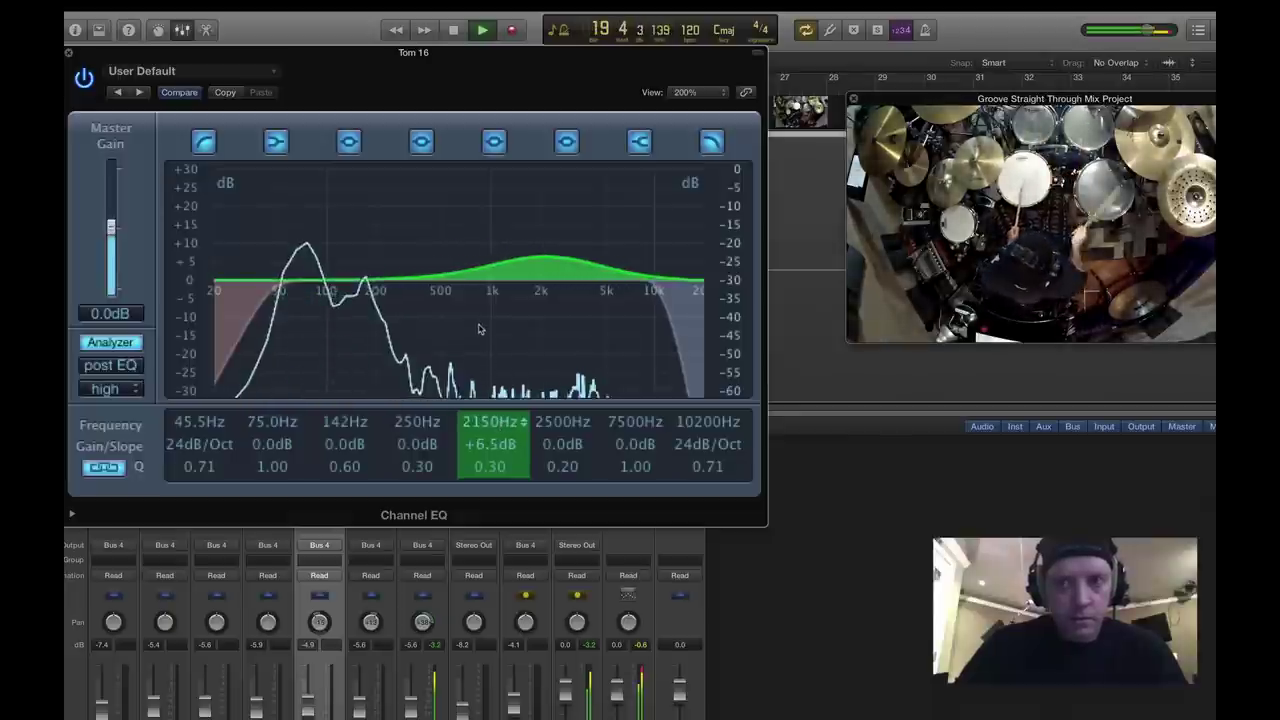
pyautogui.moveTo(491, 444); pyautogui.dragTo(492, 464)
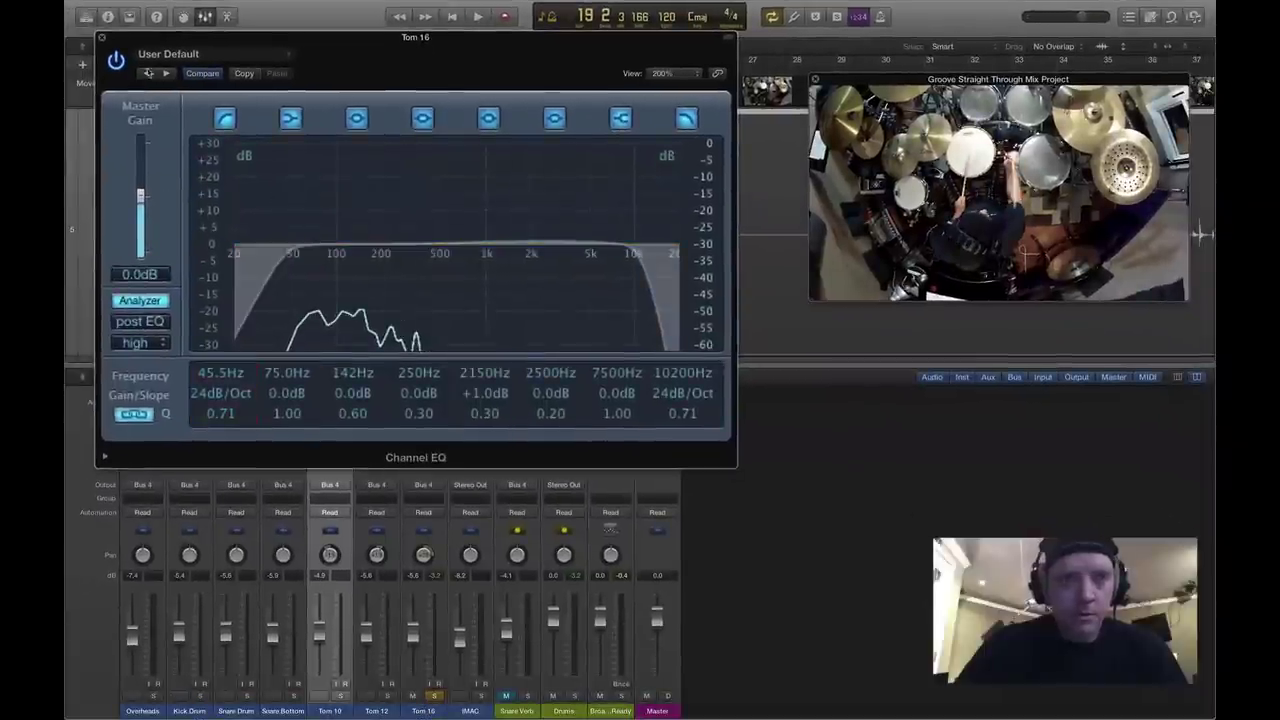
# Close Tom 16's Channel EQ, remove its solo and play the full mix with the Drums channel selected.
pyautogui.click(101, 39)
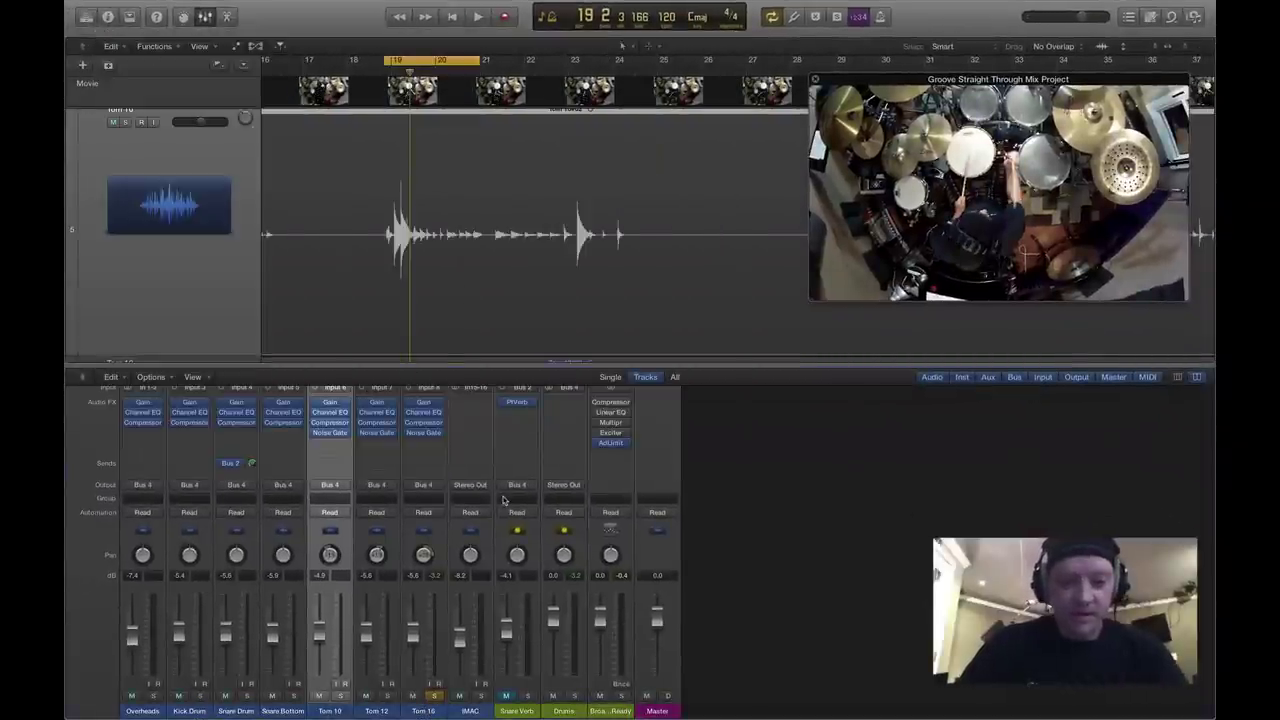
pyautogui.click(436, 696)
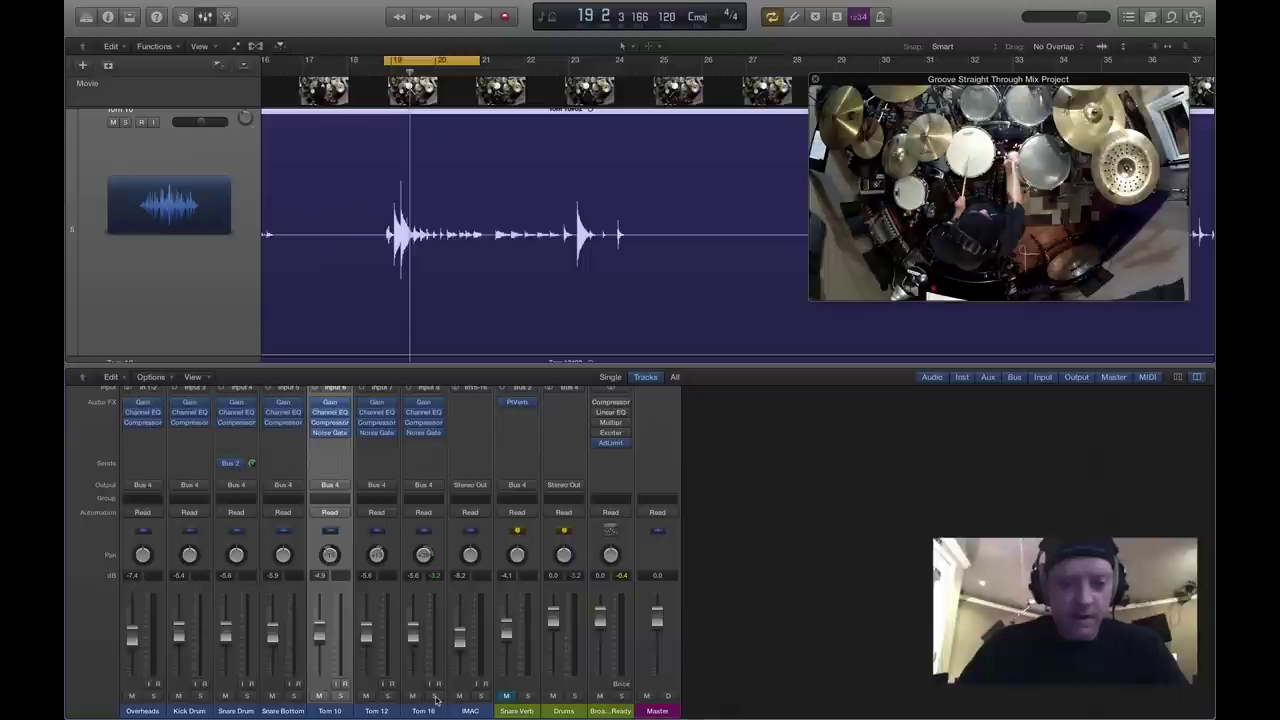
pyautogui.press('space')
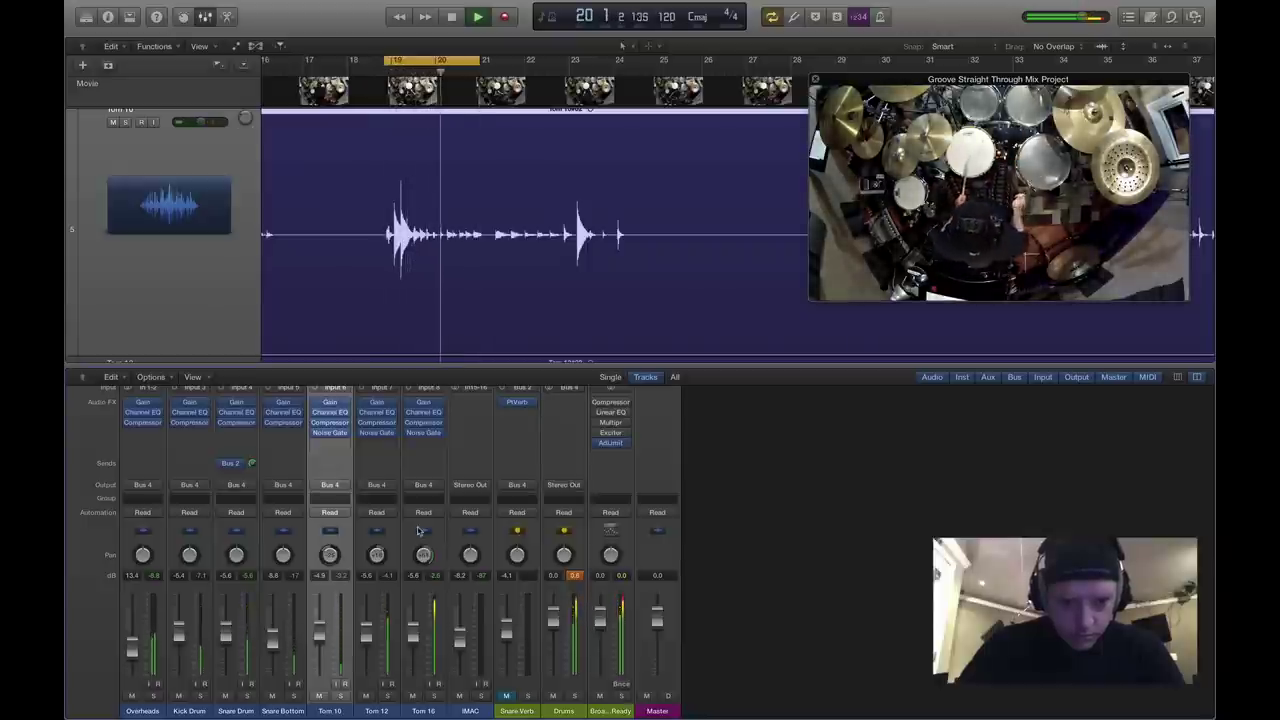
pyautogui.click(556, 601)
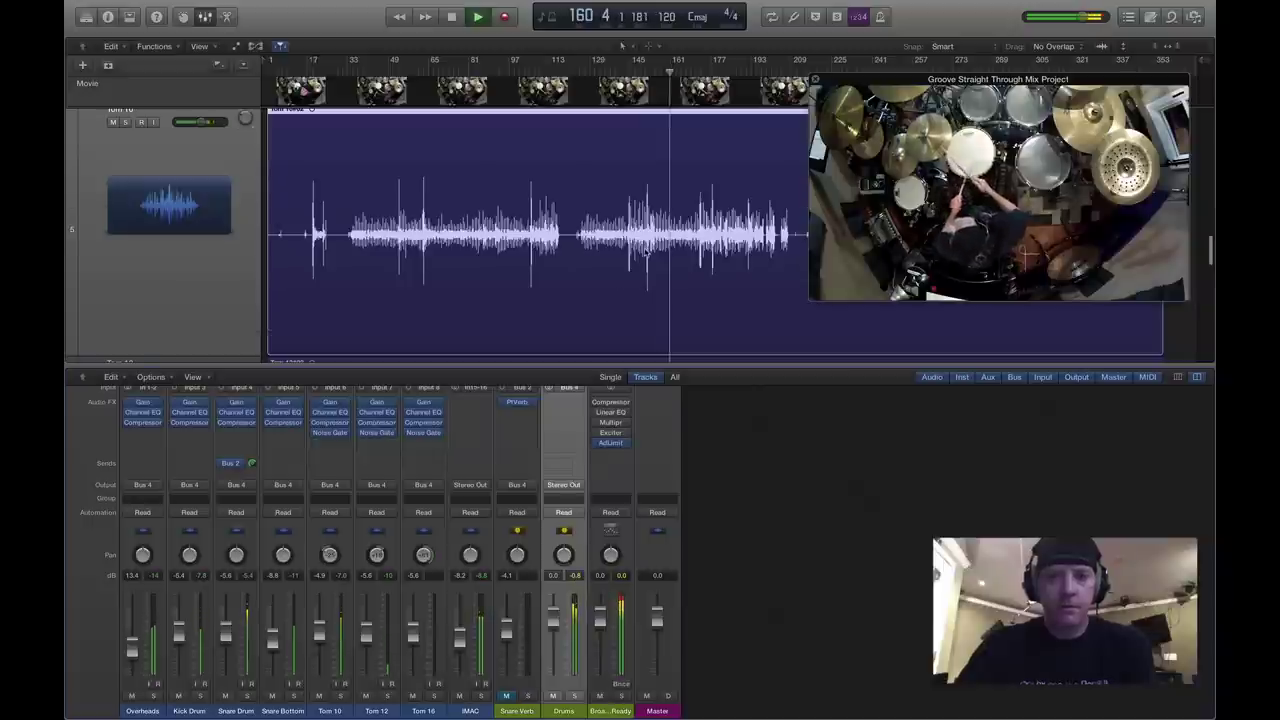
# Find the Tom 12 hits around bar 173, play the full mix from there and stop playback.
pyautogui.scroll(-5, 645, 253)
pyautogui.scroll(-1, 645, 253)
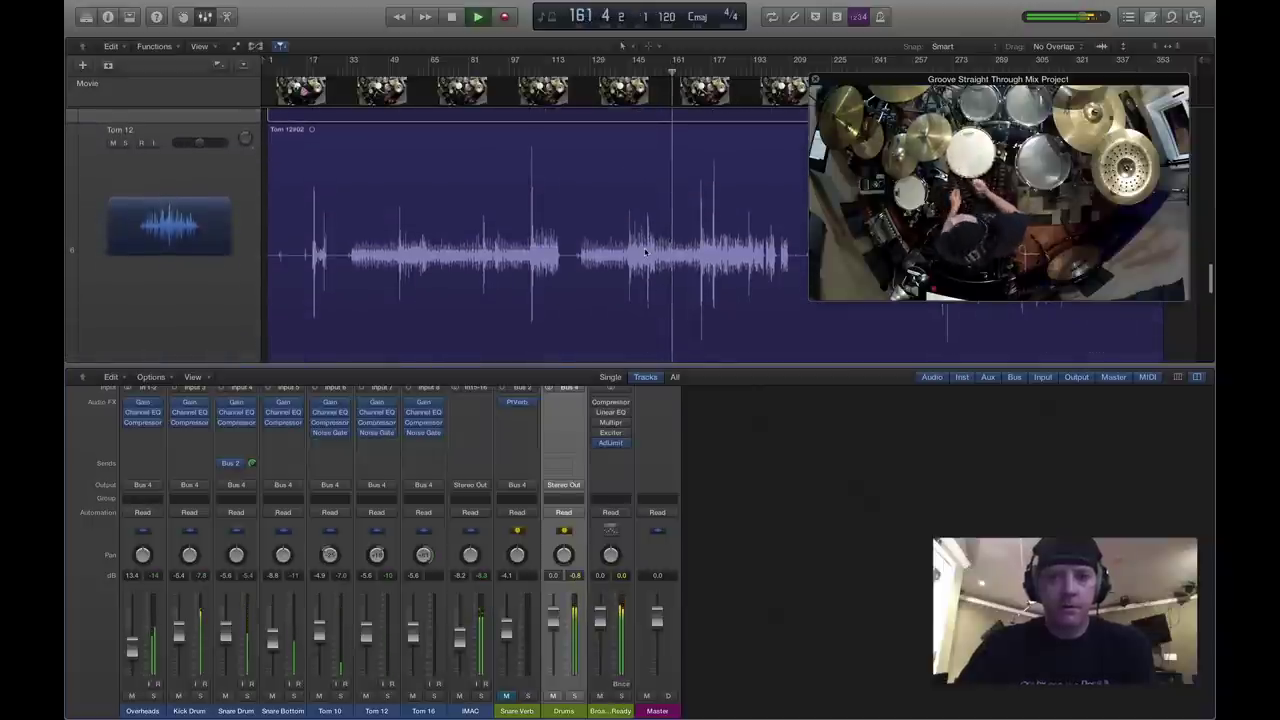
pyautogui.click(703, 74)
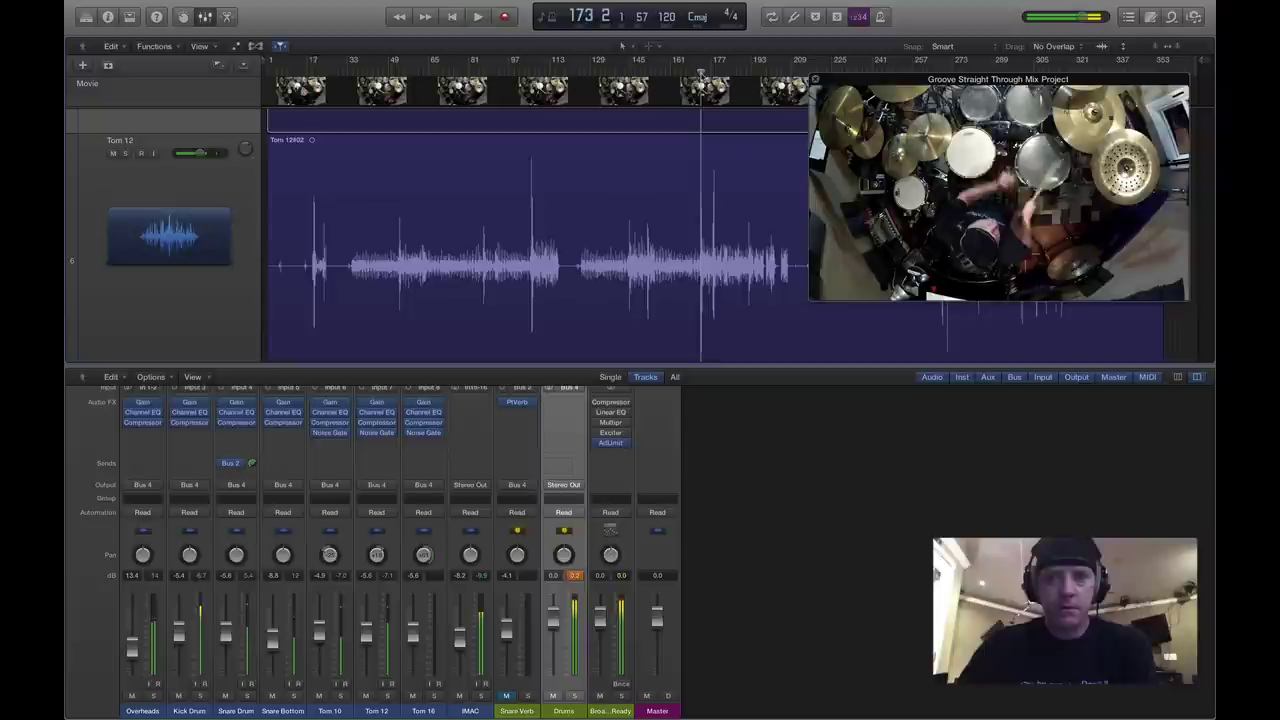
pyautogui.click(698, 74)
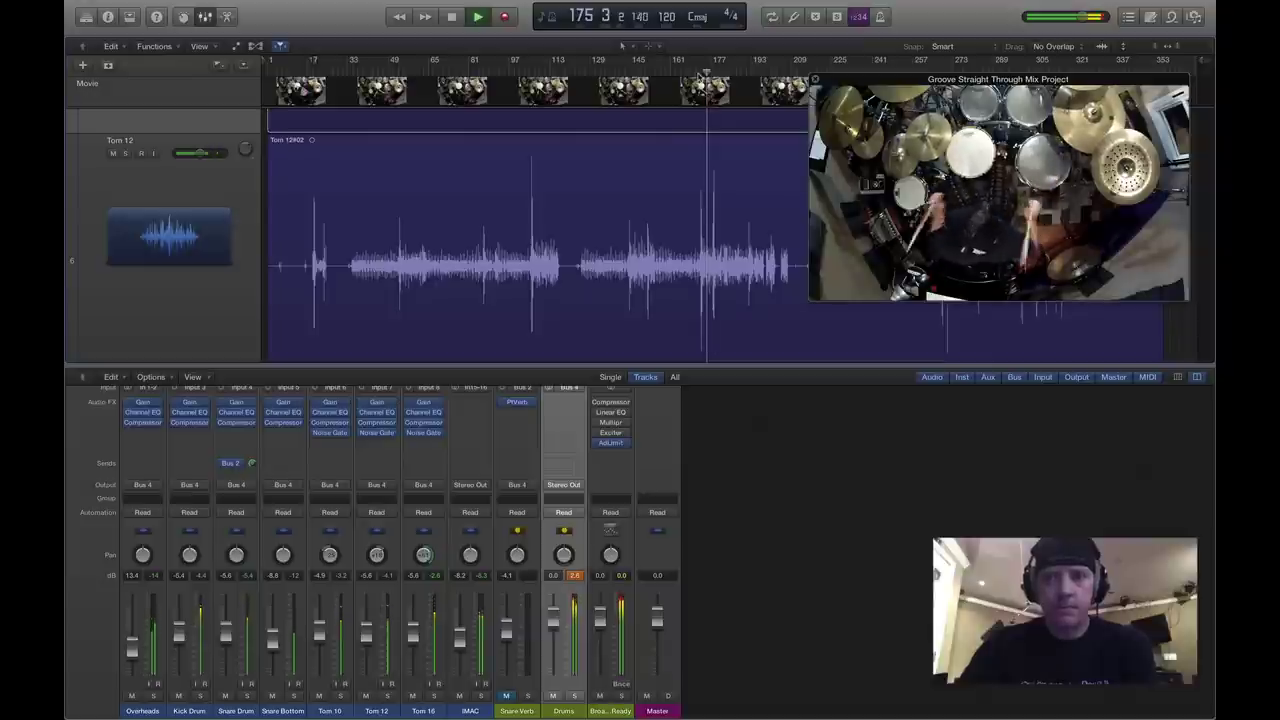
pyautogui.press('space')
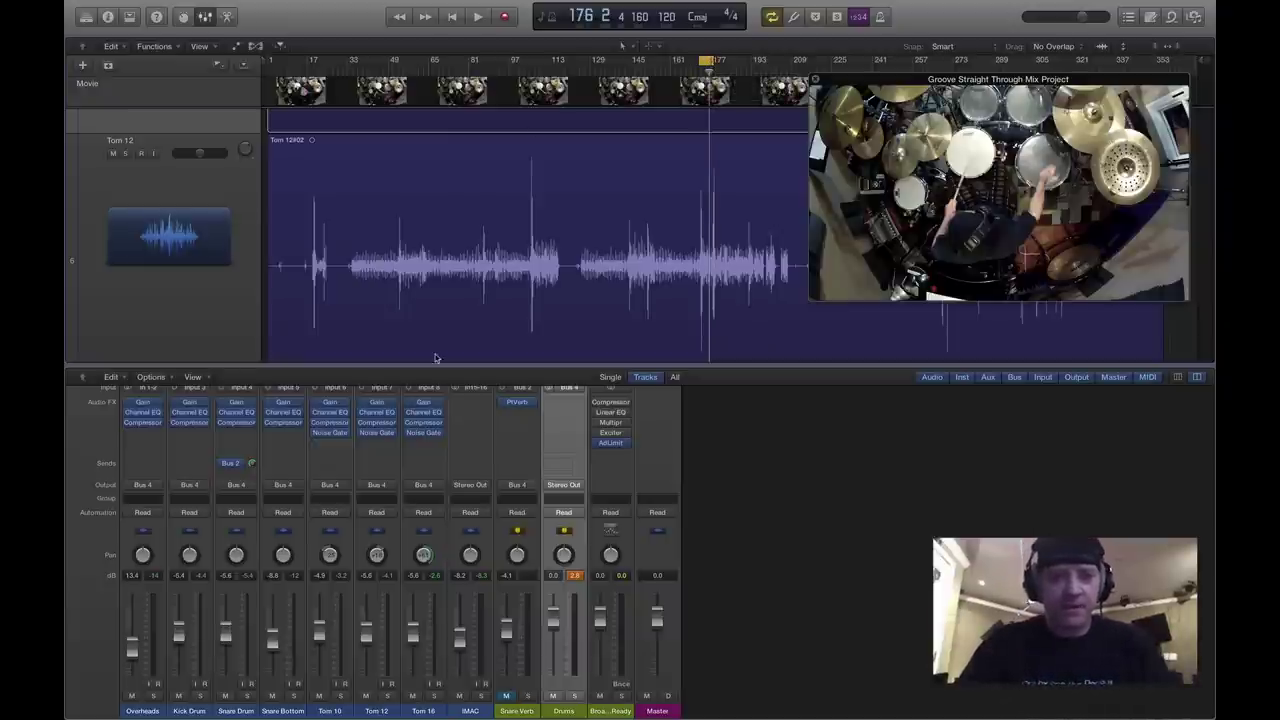
# Play the tom section in cycle and shorten the cycle range to end just after the start of bar 178.
pyautogui.press('space')
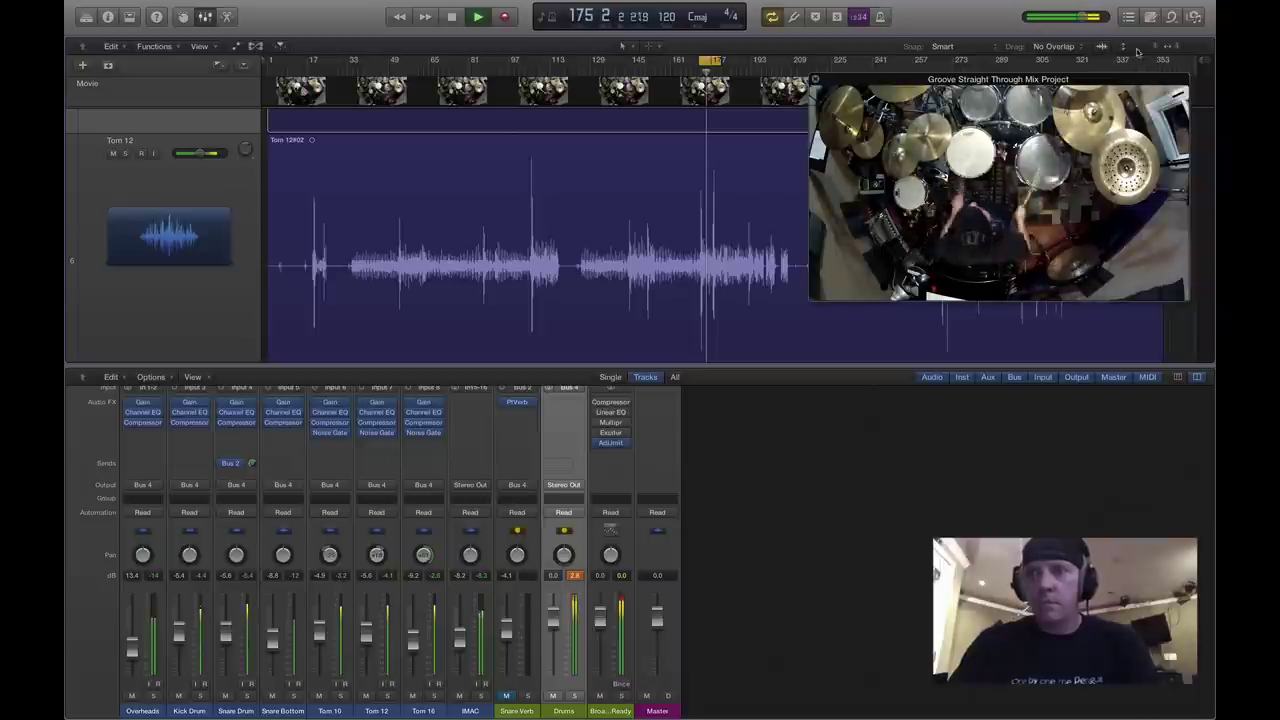
pyautogui.scroll(10, 762, 195)
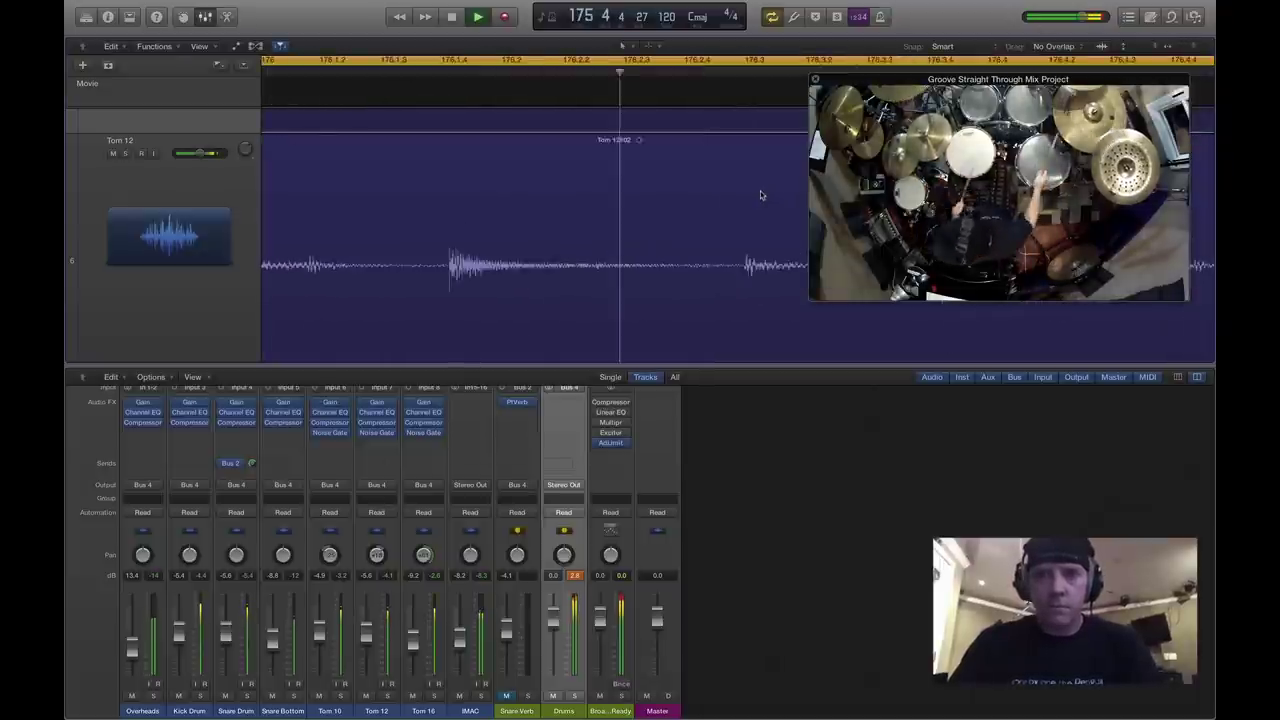
pyautogui.scroll(-10, 760, 195)
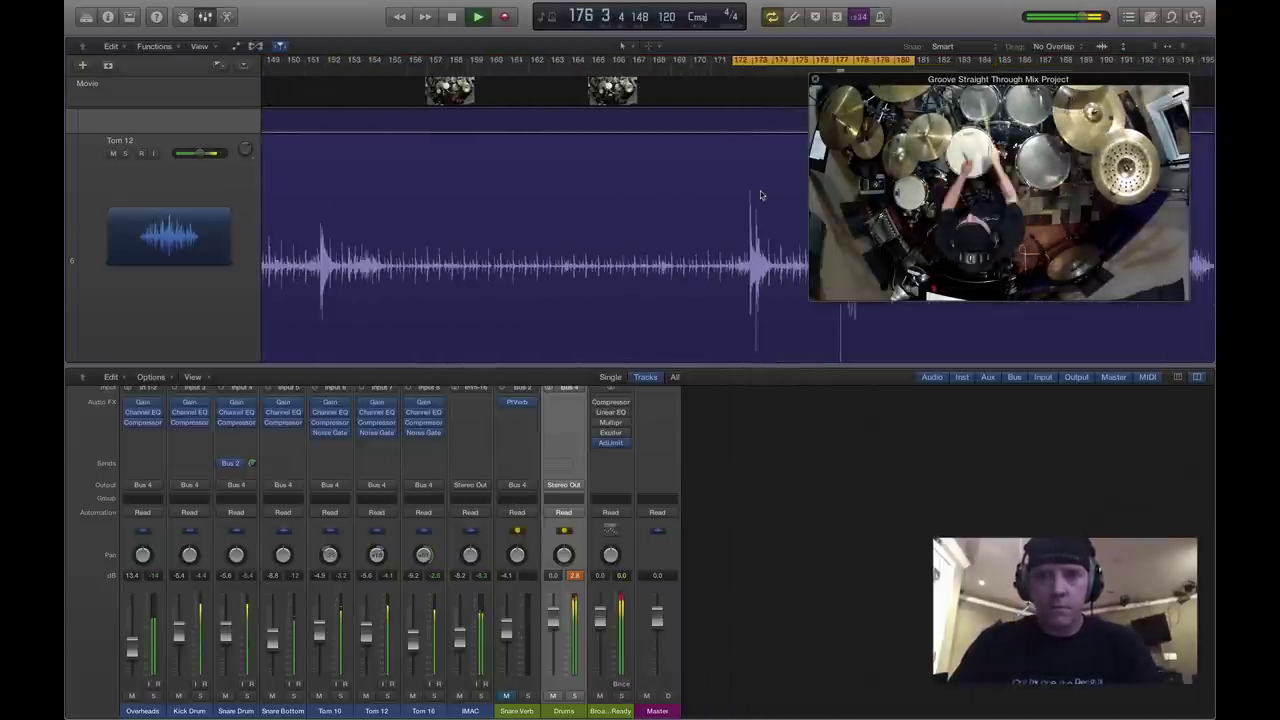
pyautogui.scroll(-10, 760, 195)
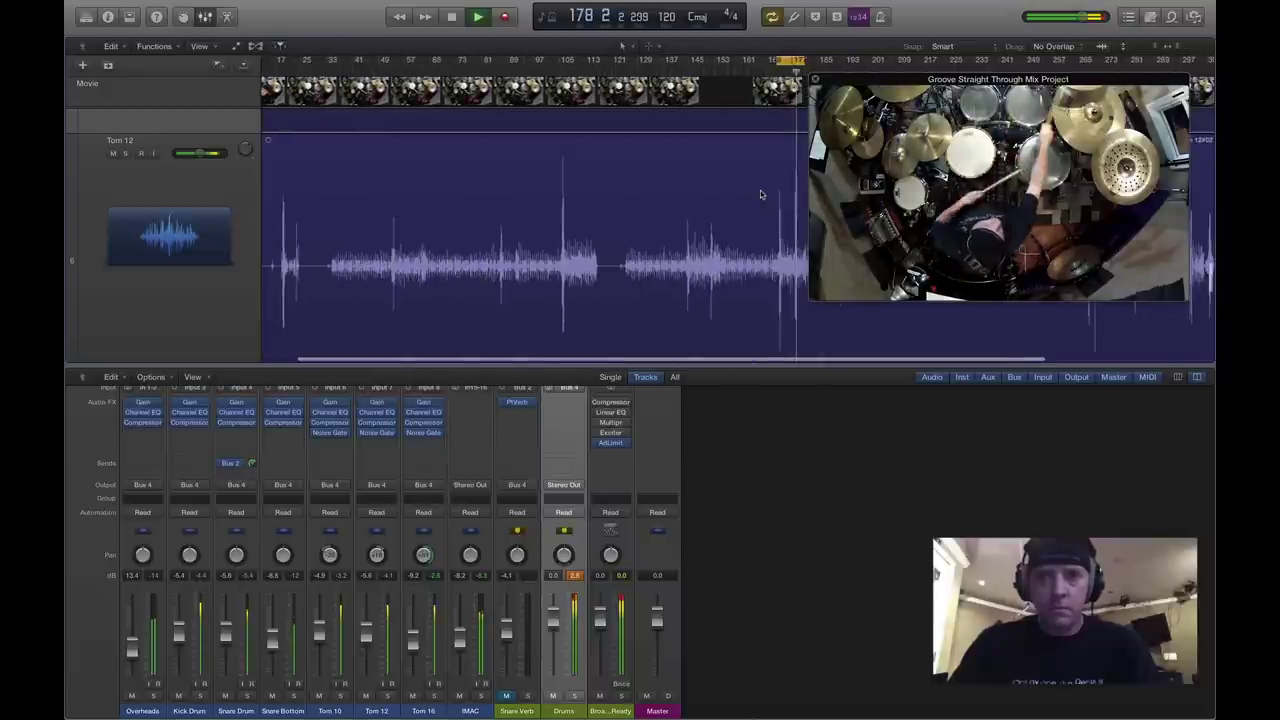
pyautogui.scroll(10, 760, 195)
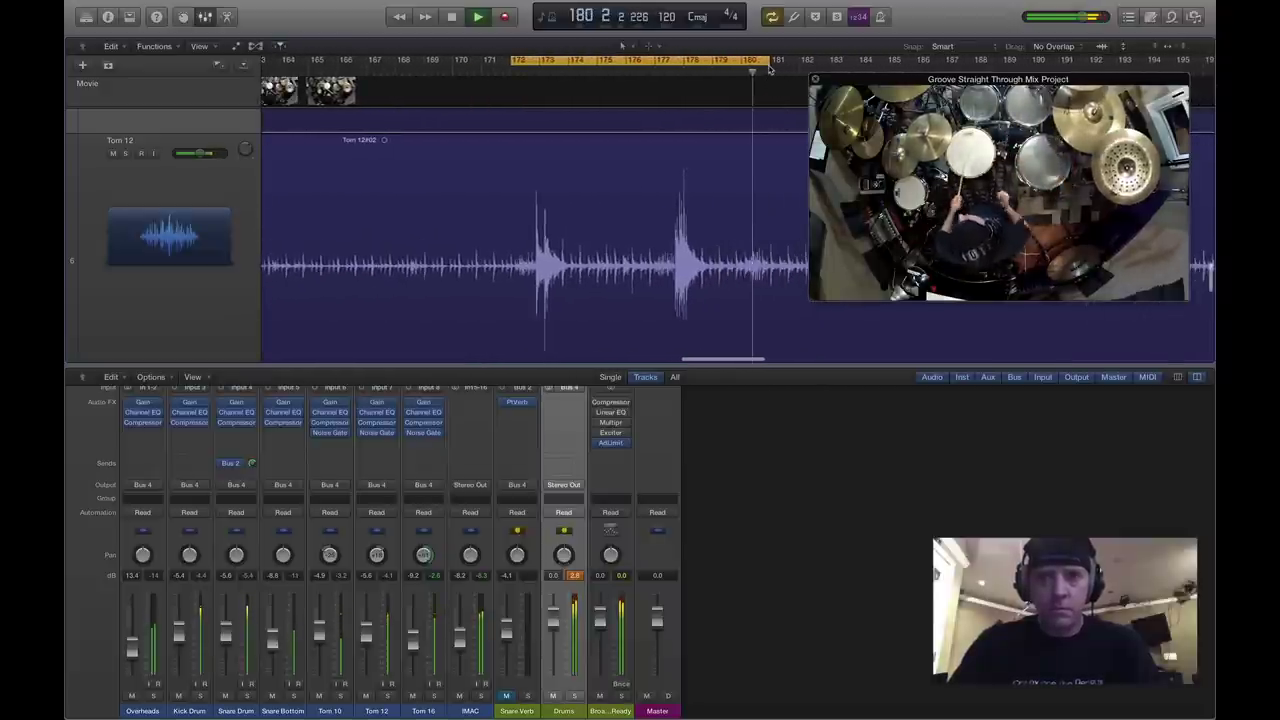
pyautogui.moveTo(777, 62); pyautogui.dragTo(704, 62)
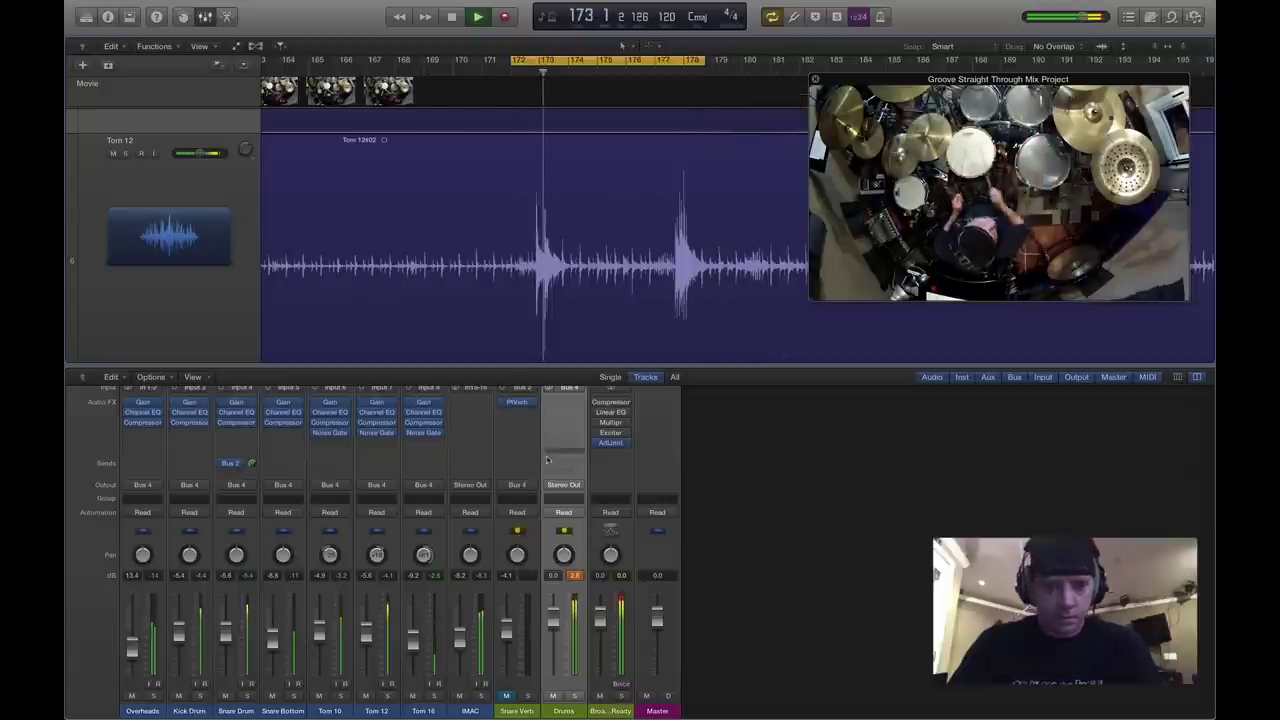
# Reset the Drums channel's peak level reading while the tom section loops.
pyautogui.rightClick(575, 577)
pyautogui.click(574, 578)
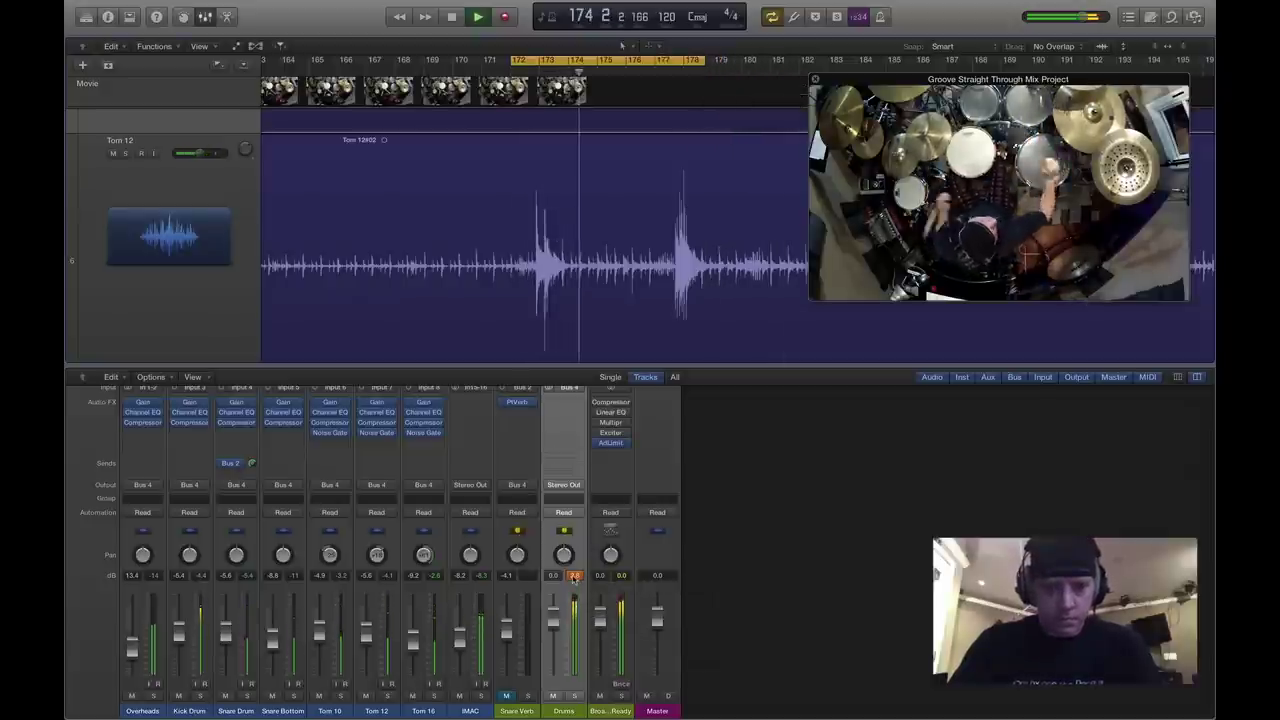
pyautogui.click(574, 578)
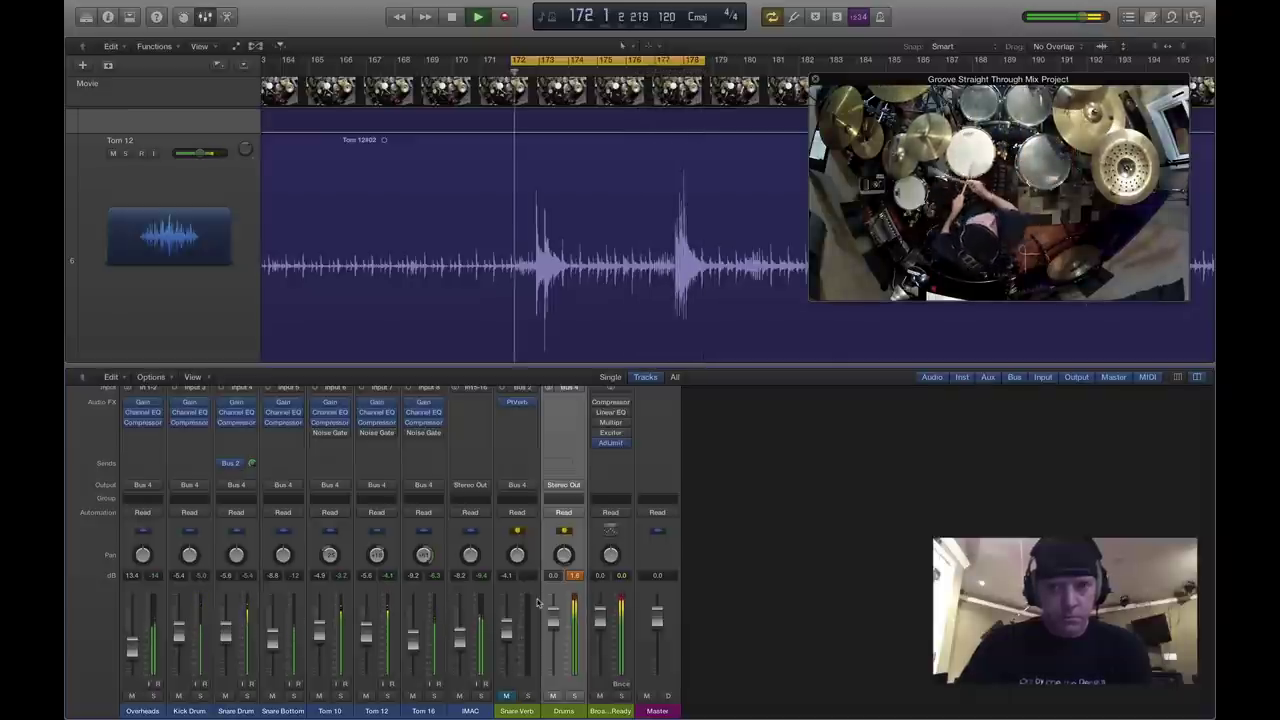
# Stop playback and turn off cycle mode.
pyautogui.press('space')
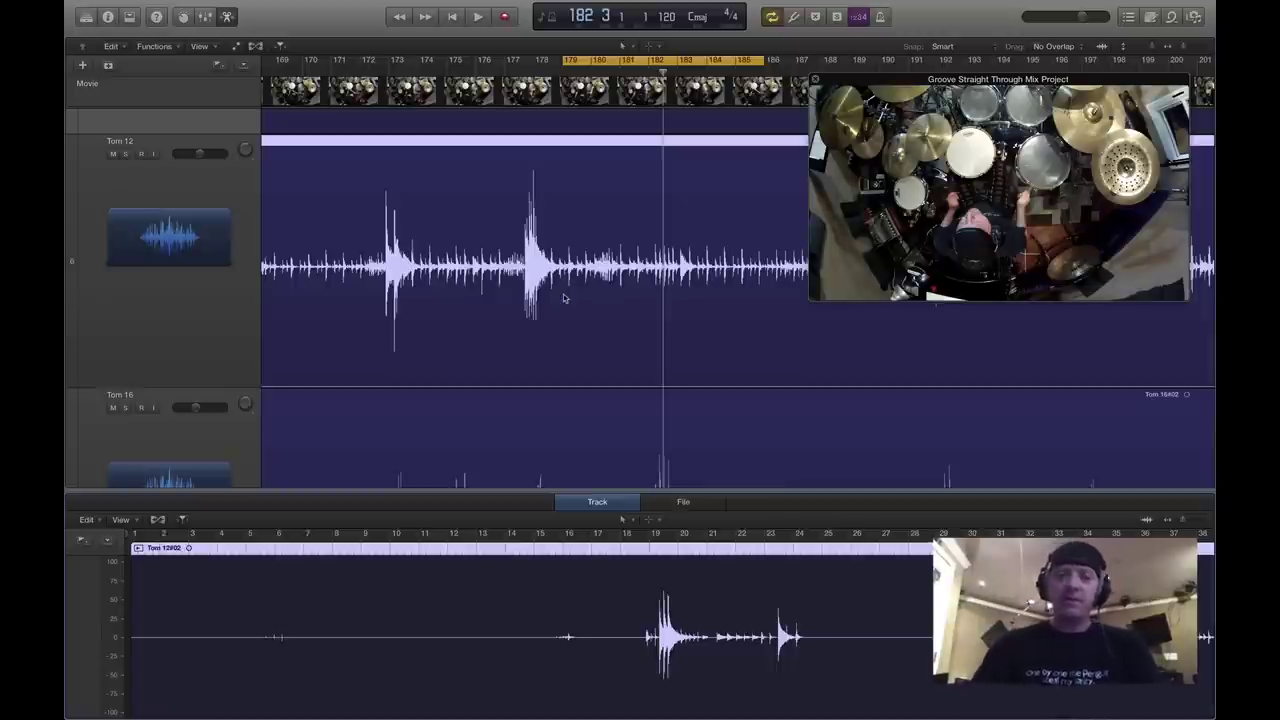
pyautogui.click(600, 61)
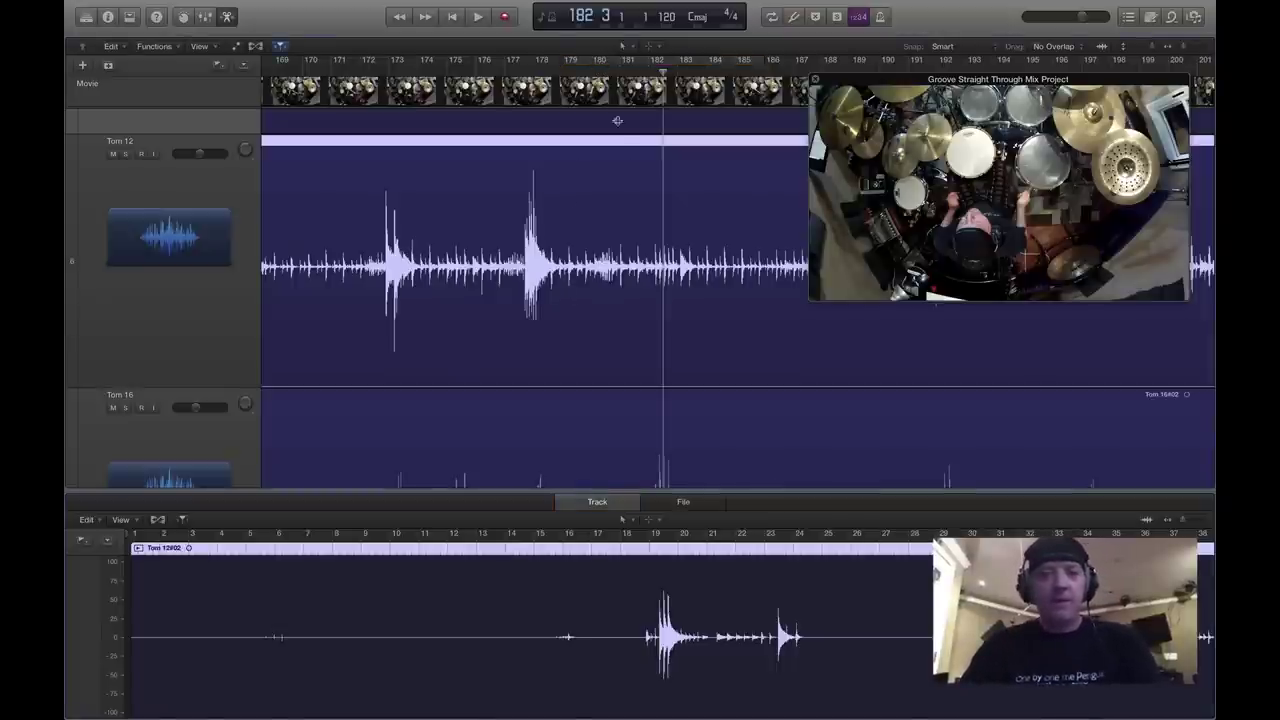
pyautogui.click(608, 181)
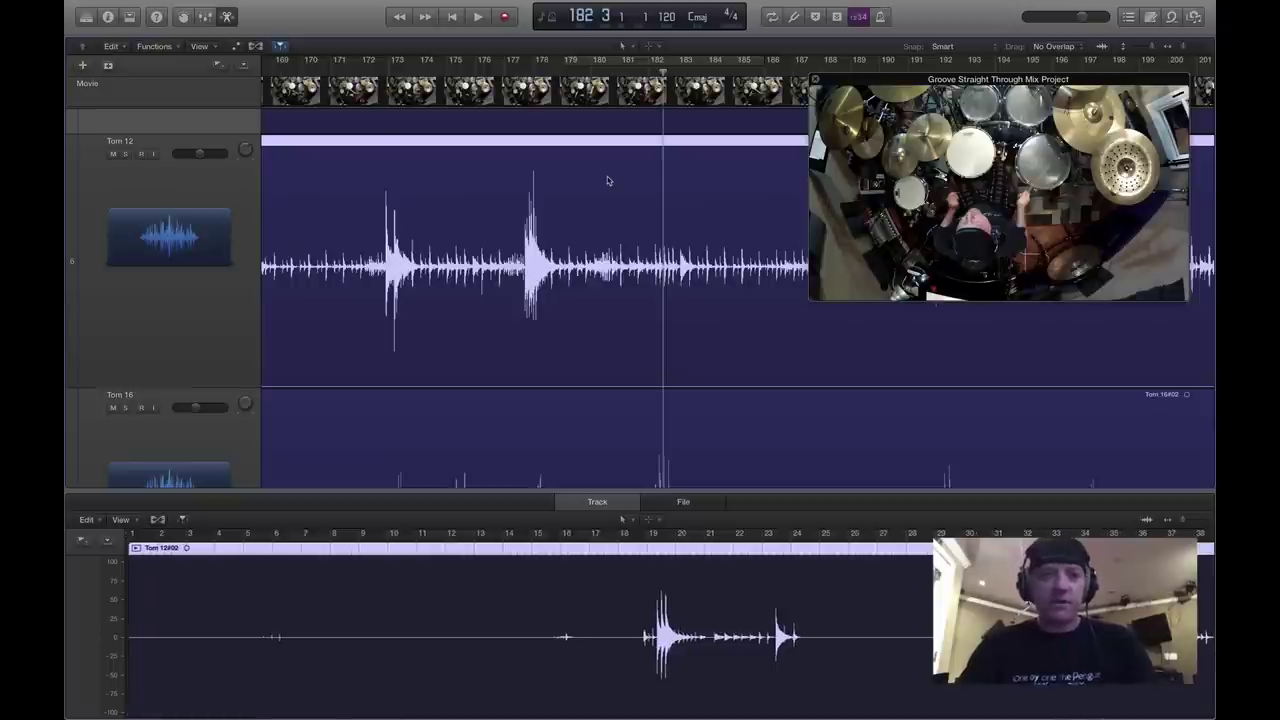
pyautogui.rightClick(607, 180)
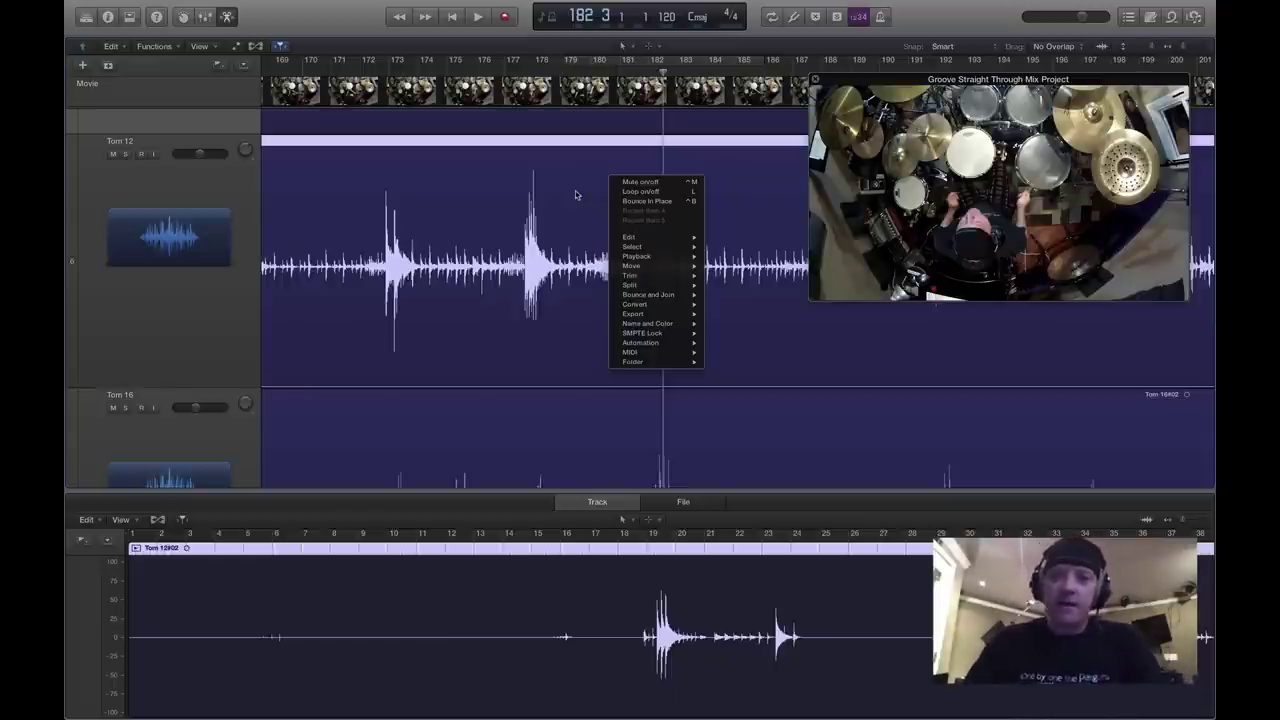
pyautogui.click(576, 195)
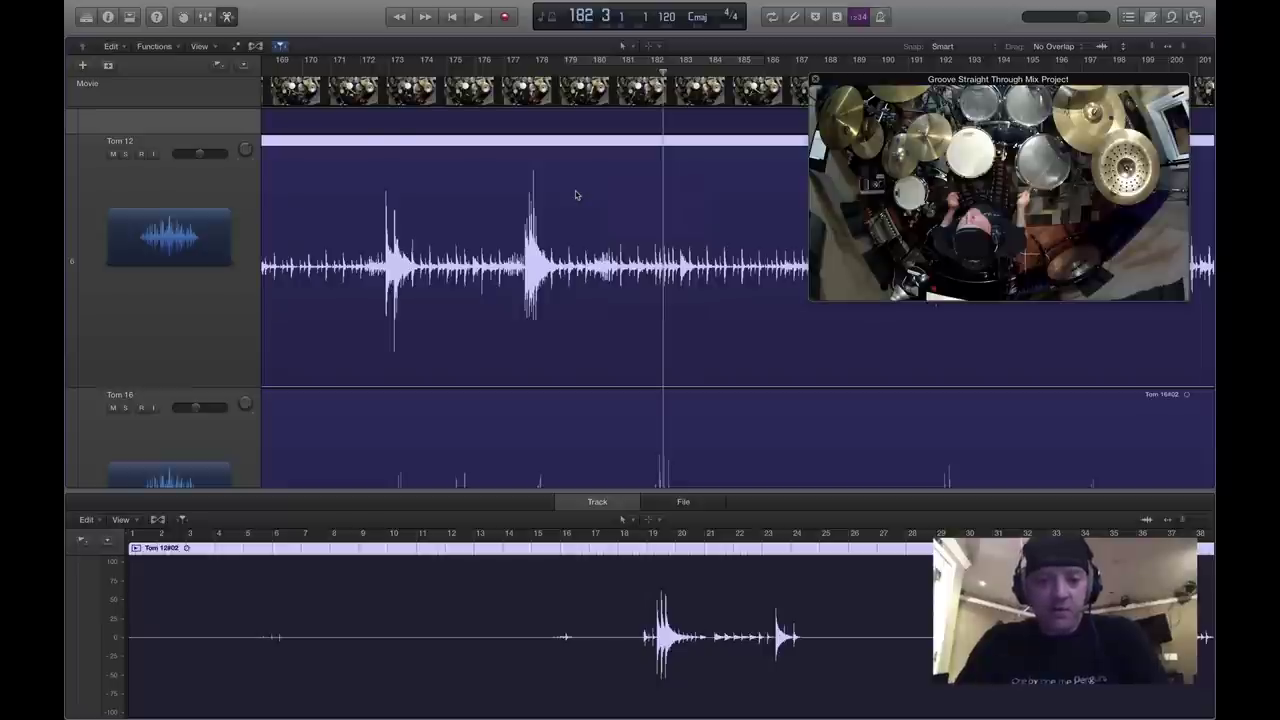
# Replace the audio editor with the mixer and select the Drums channel.
pyautogui.hscroll(5, 576, 195)
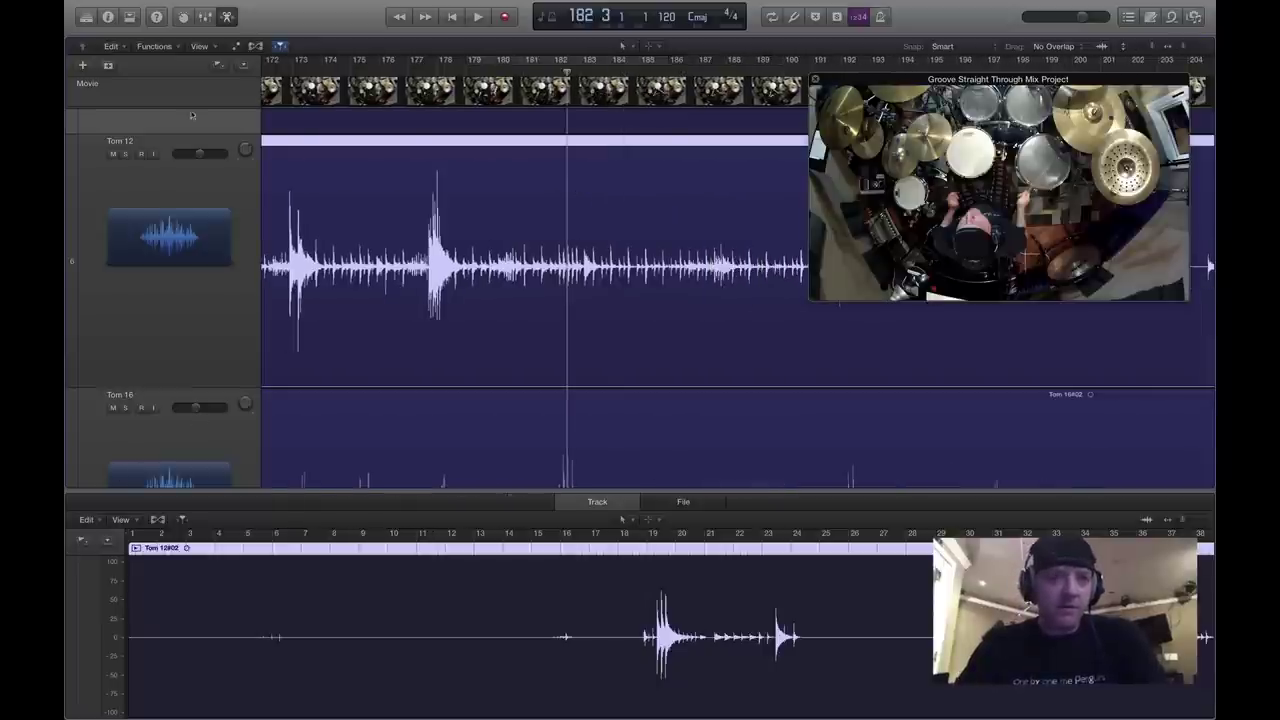
pyautogui.click(227, 17)
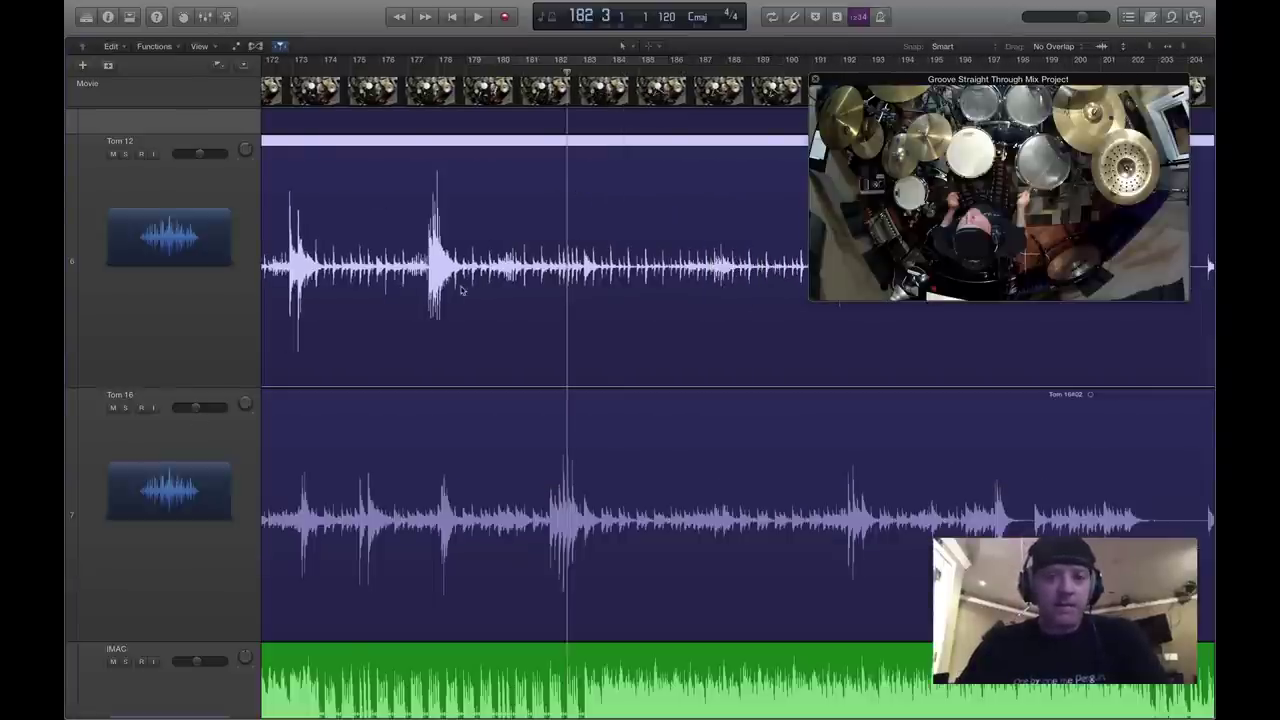
pyautogui.click(204, 17)
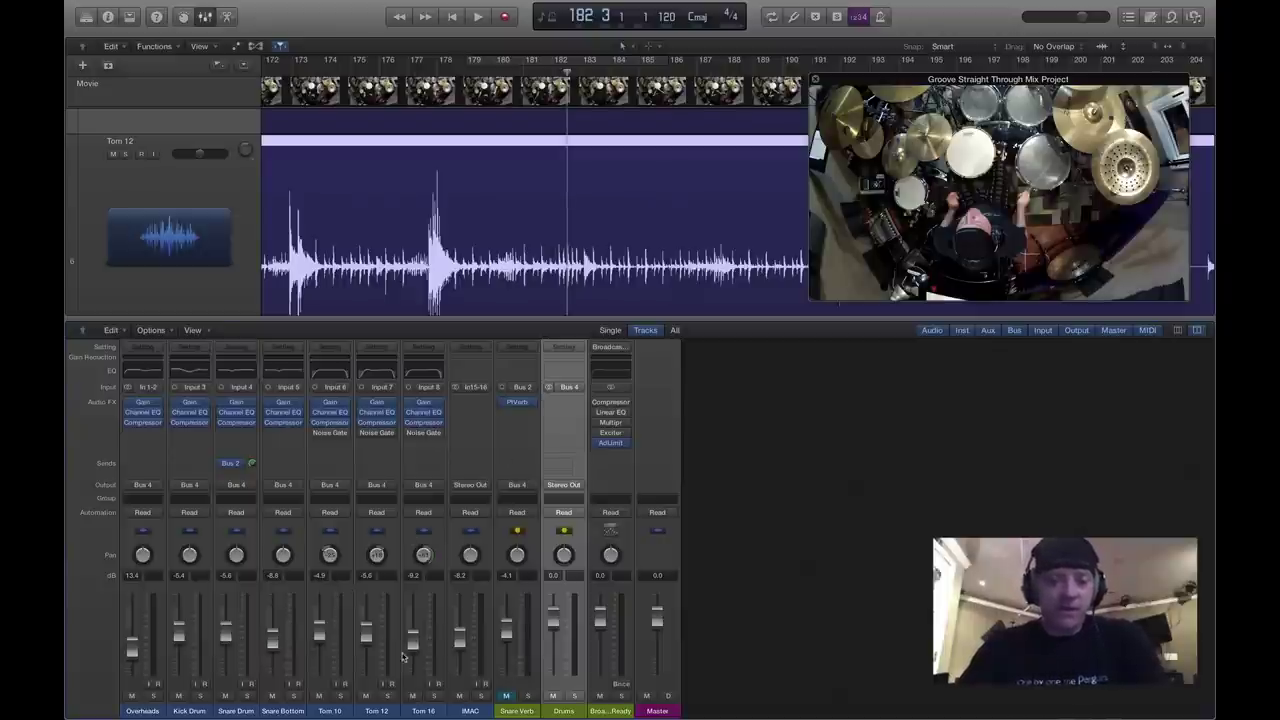
pyautogui.click(468, 710)
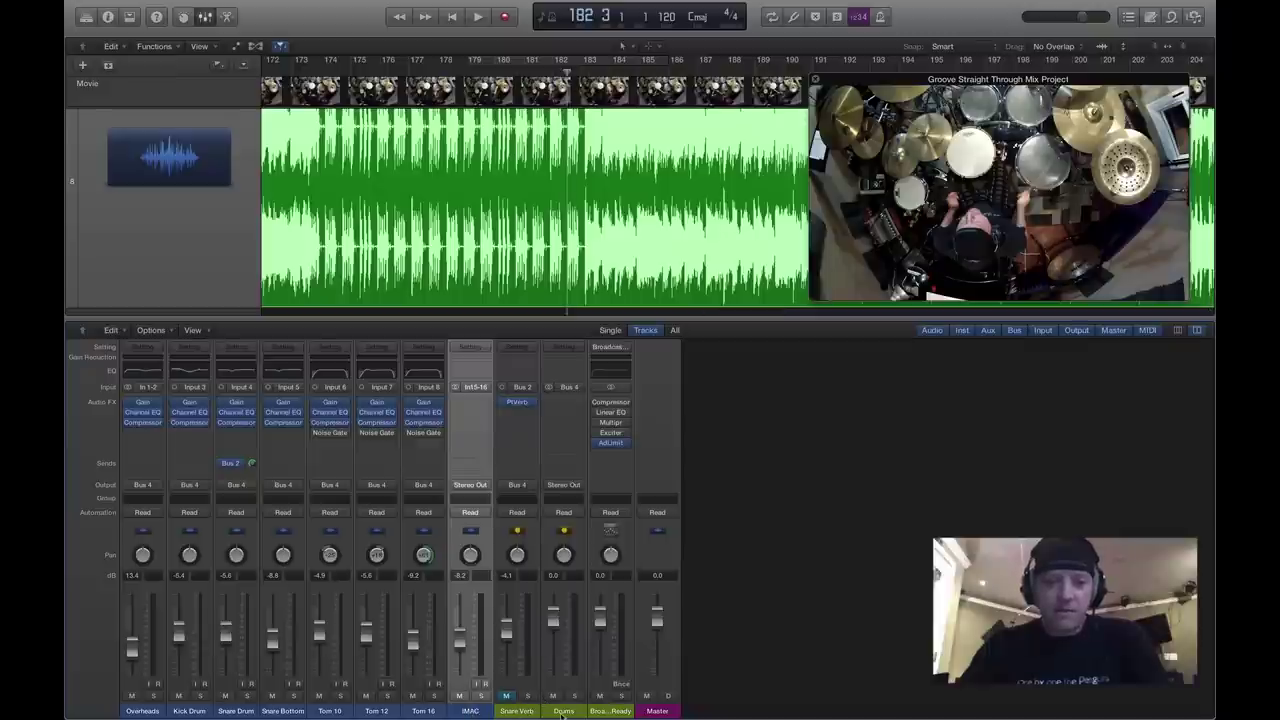
pyautogui.click(563, 711)
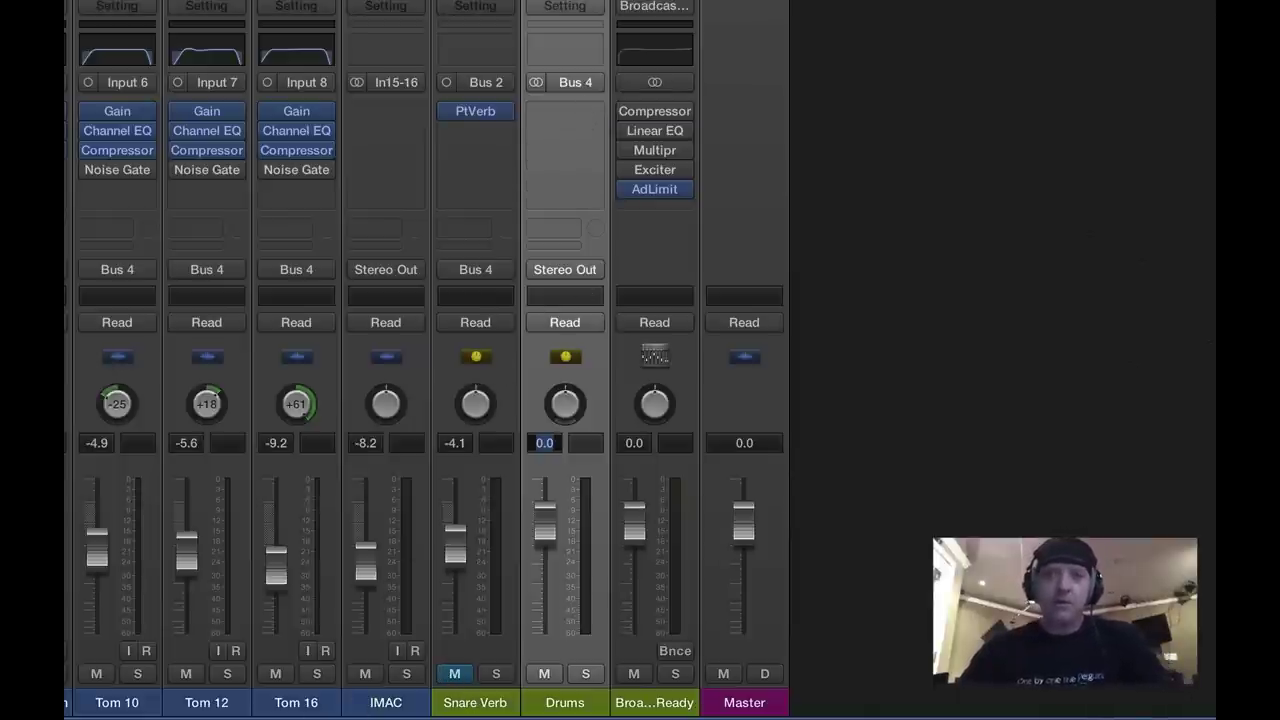
# Play the mix with the Drums channel soloed at 0.0 dB and reset its peak level reading.
pyautogui.press('BackSpace')
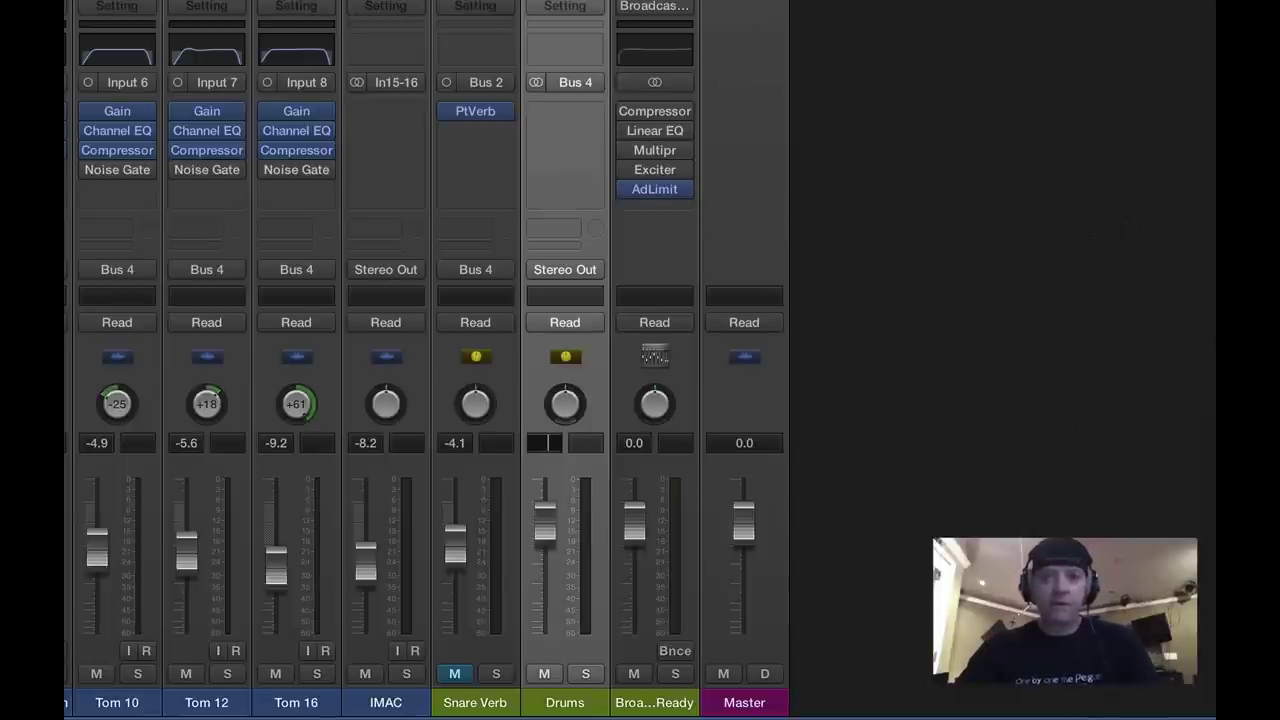
pyautogui.press('Return')
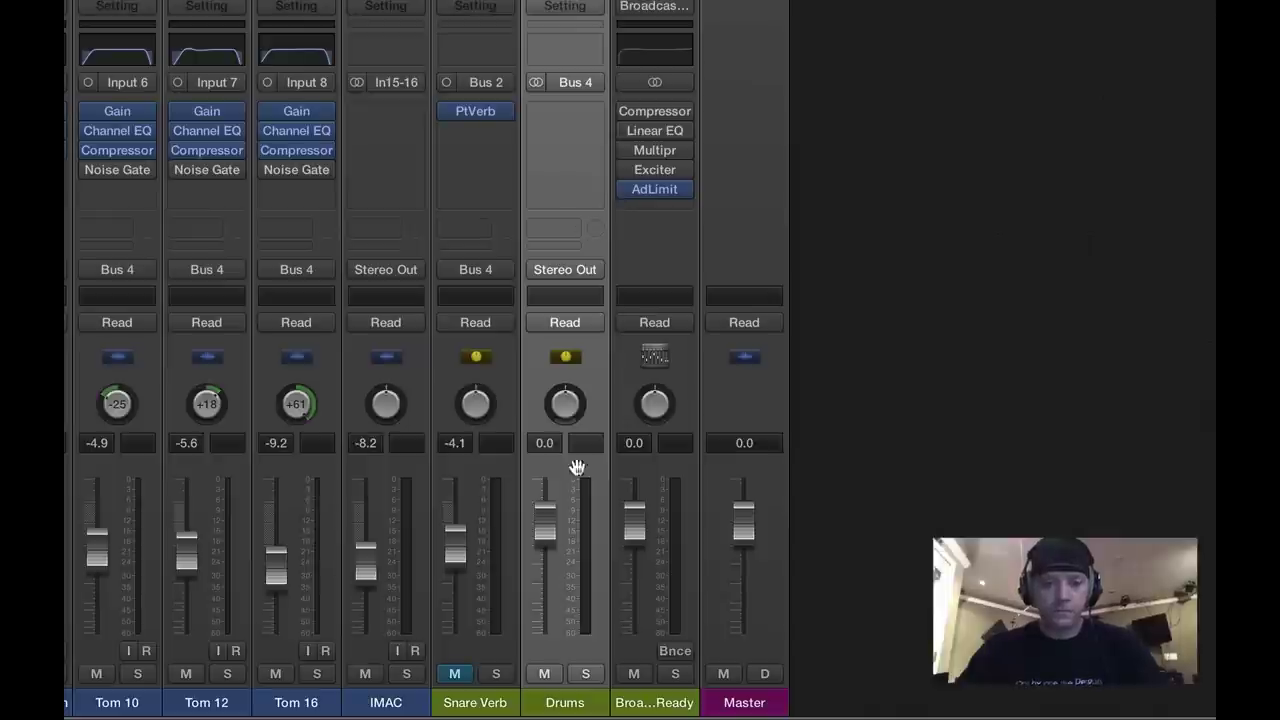
pyautogui.press('space')
pyautogui.click(586, 674)
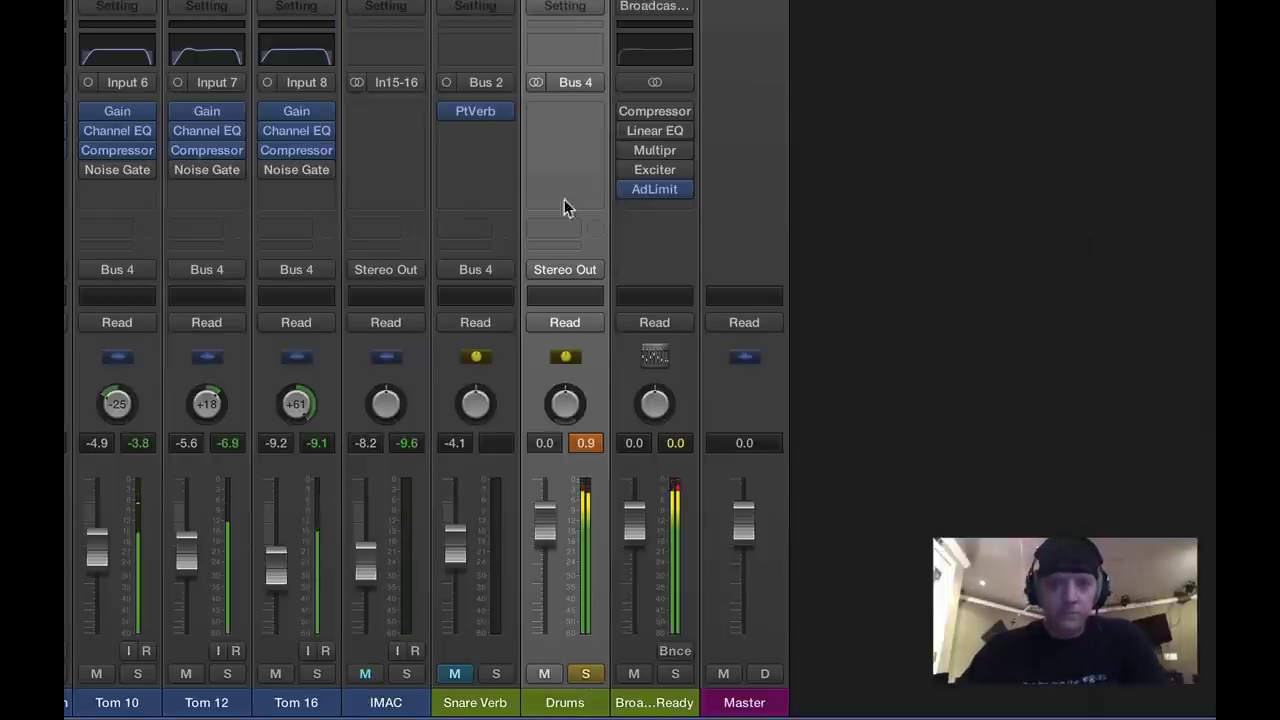
pyautogui.click(586, 443)
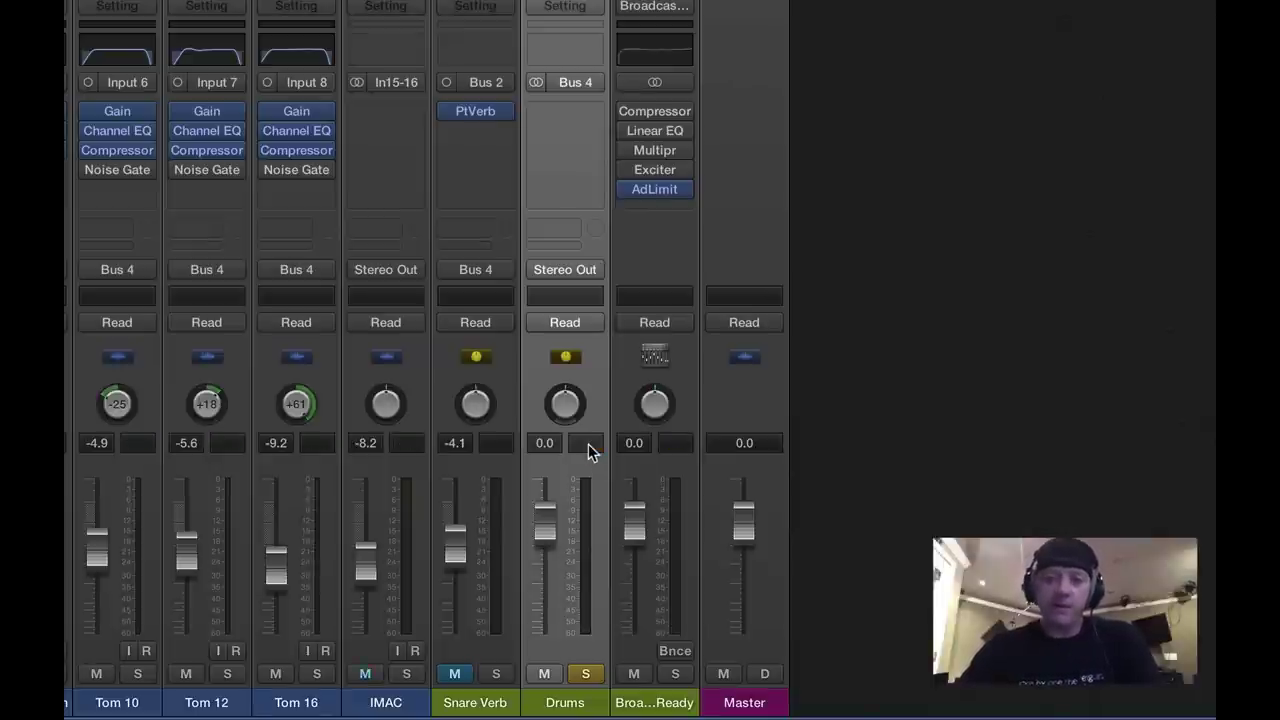
# Insert a stereo Channel EQ in the Drums channel's first effect slot while the mix plays, and close its window.
pyautogui.press('space')
pyautogui.click(572, 113)
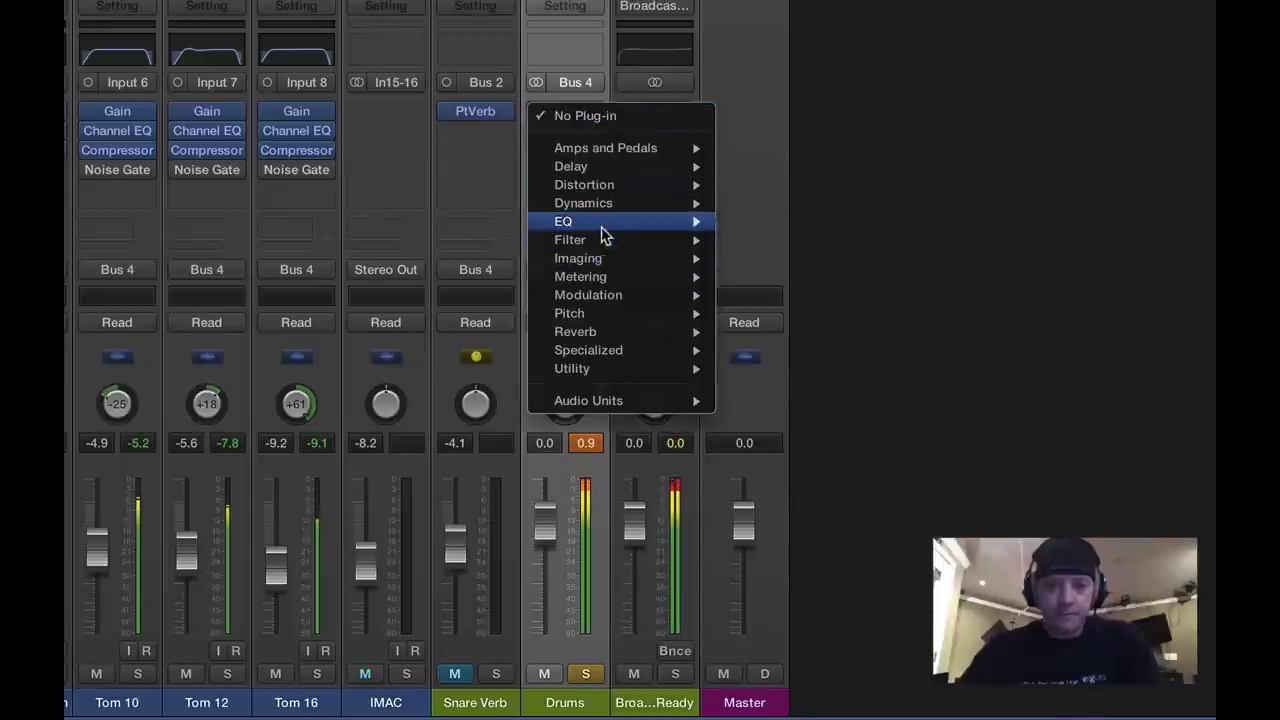
pyautogui.moveTo(605, 221)
pyautogui.moveTo(783, 225)
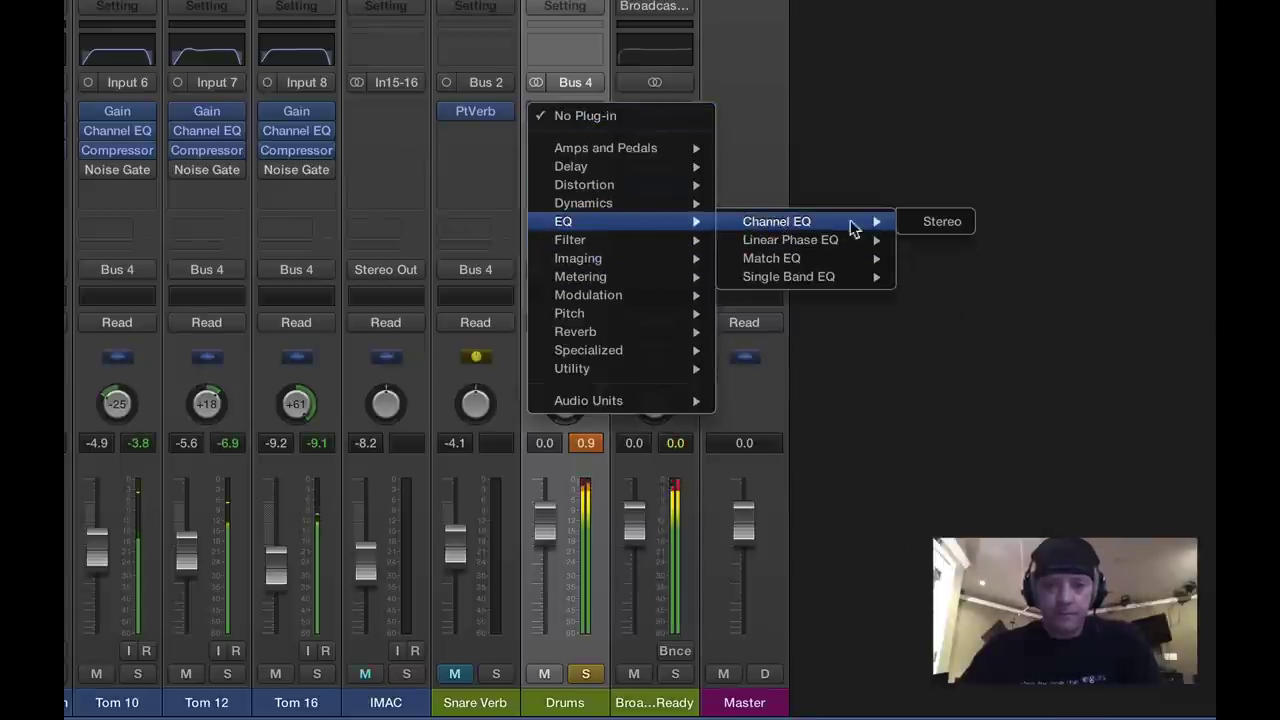
pyautogui.click(925, 222)
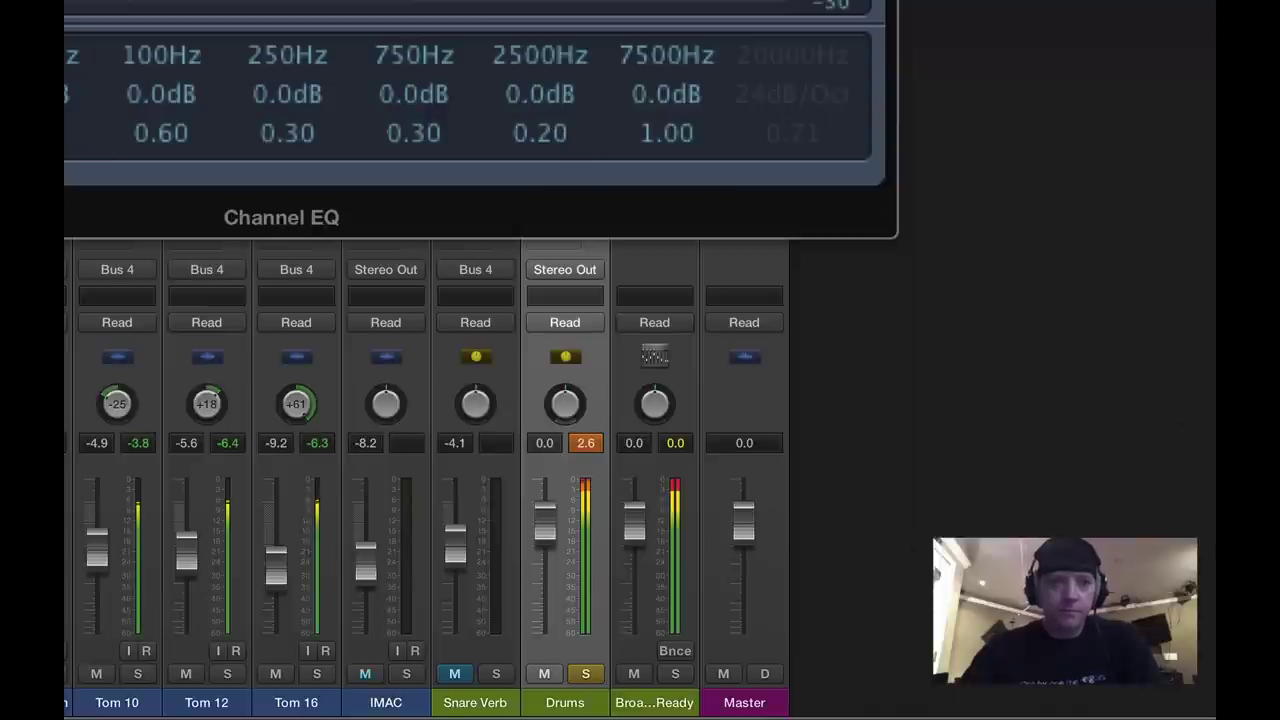
pyautogui.press('super+w')
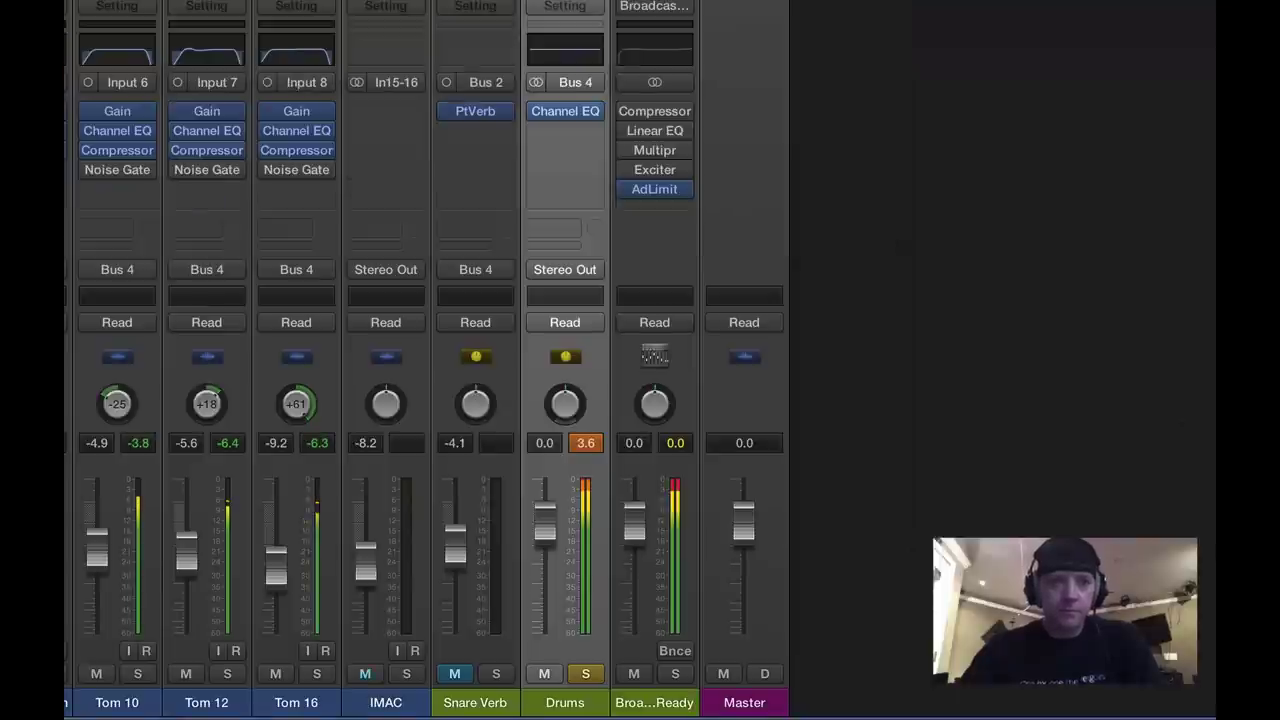
# Insert a stereo Compressor below the Channel EQ on the Drums channel.
pyautogui.click(558, 130)
pyautogui.moveTo(597, 222)
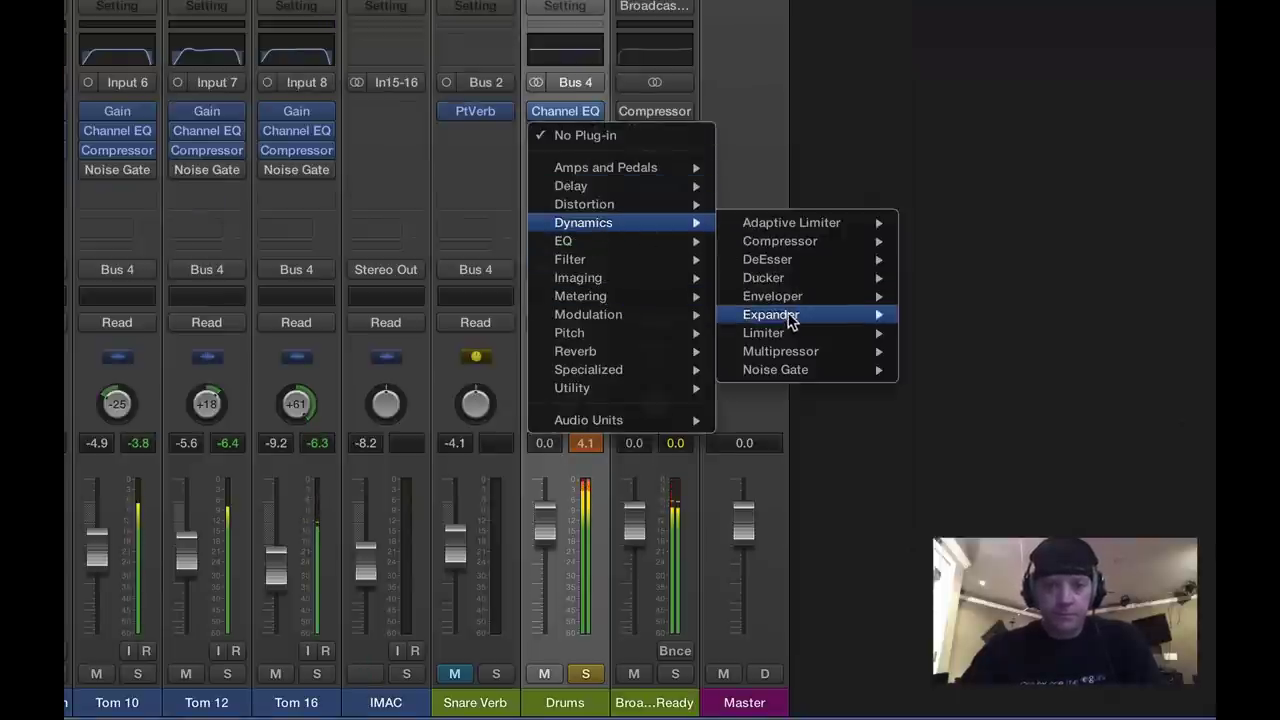
pyautogui.moveTo(793, 316)
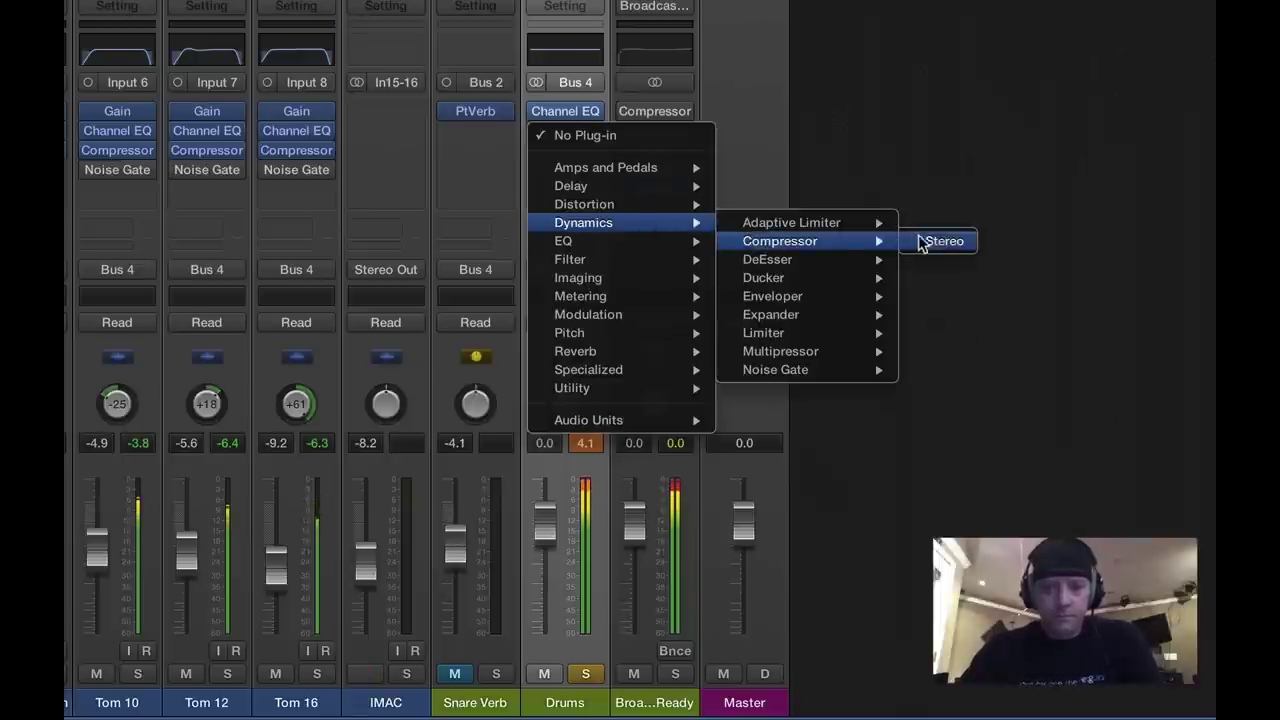
pyautogui.click(933, 241)
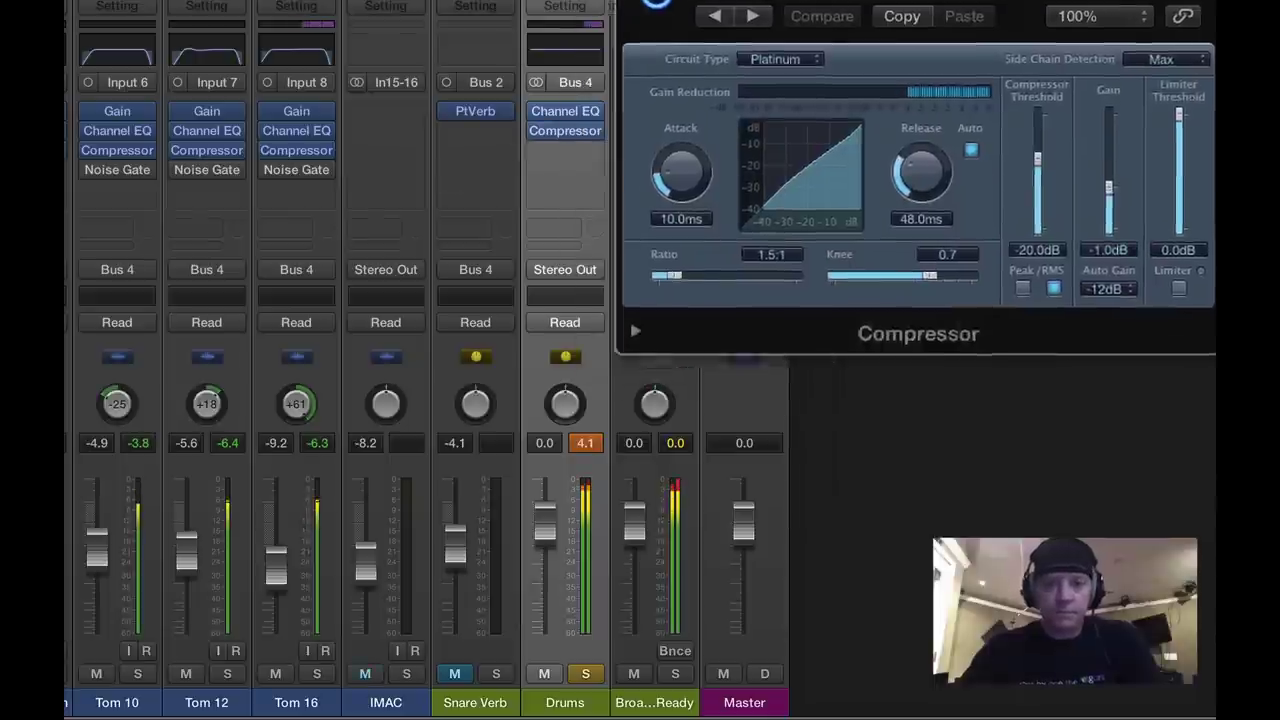
# Open the Drums Channel EQ with the Compressor window moved clear of it, and examine the spectrum briefly with the analyzer.
pyautogui.click(576, 113)
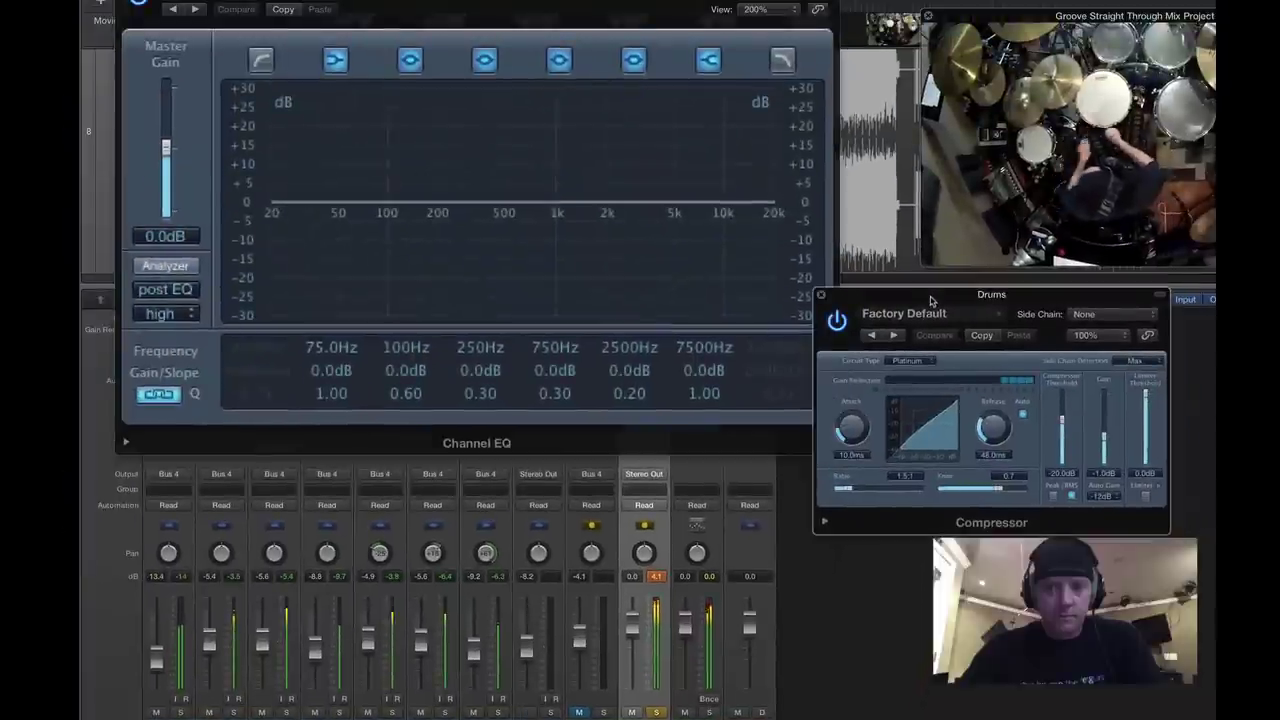
pyautogui.moveTo(930, 300); pyautogui.dragTo(970, 88)
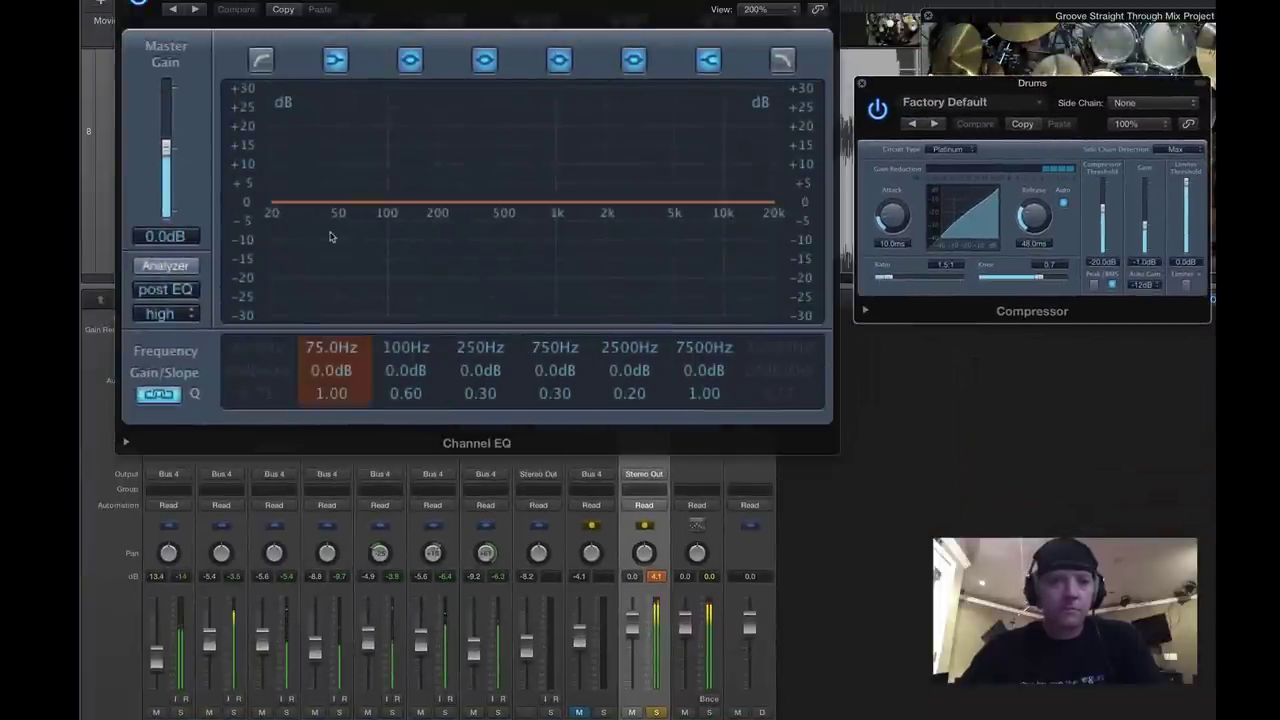
pyautogui.click(192, 266)
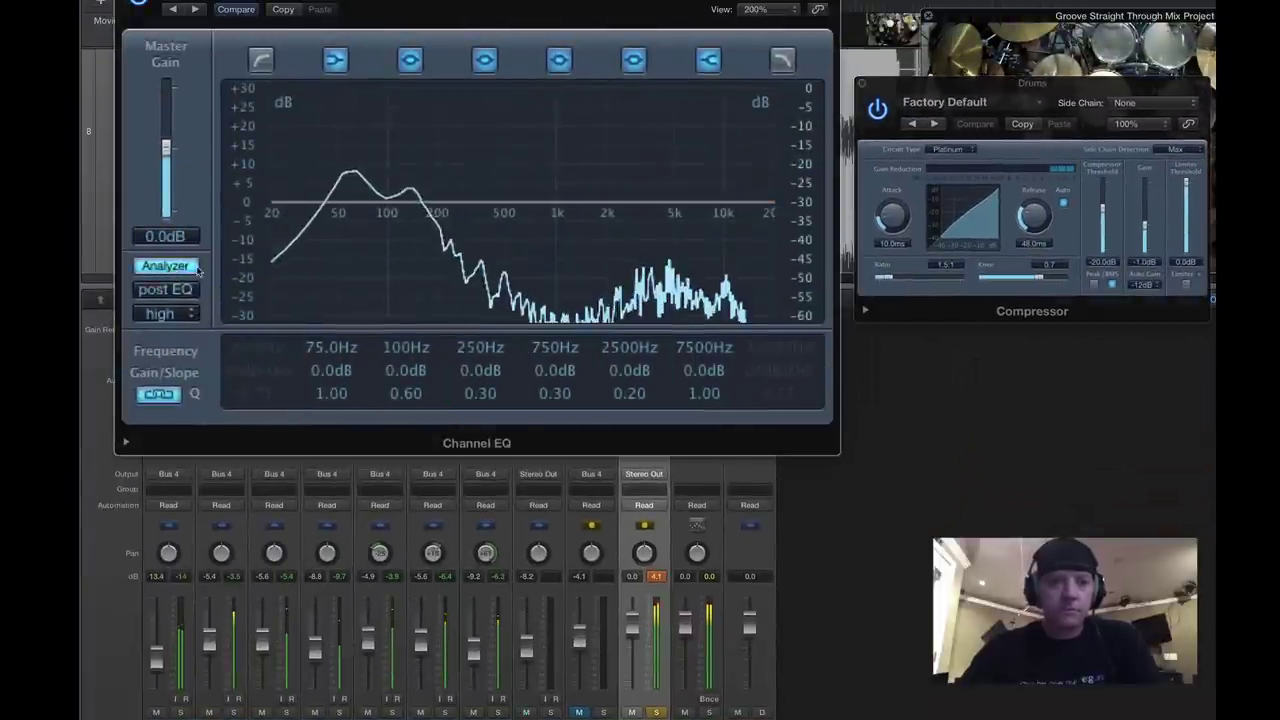
pyautogui.click(165, 266)
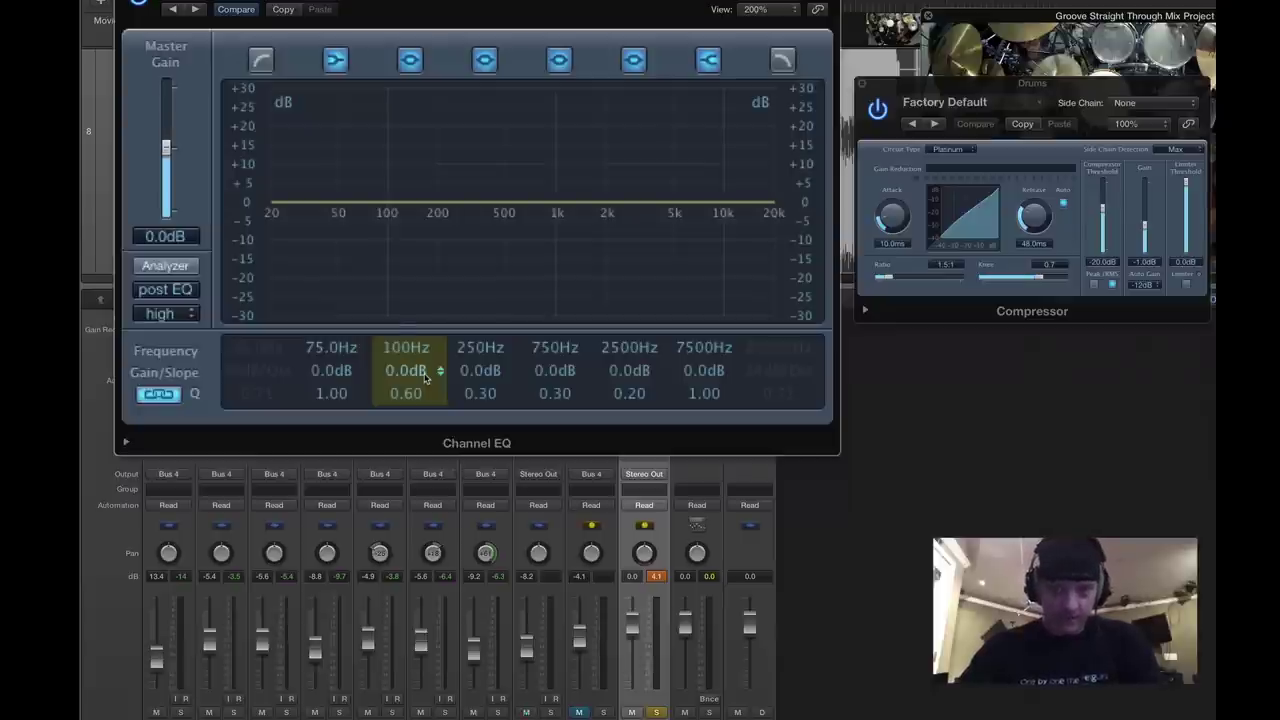
# Set the Drums EQ's 100 Hz band to a broad cut at 660 Hz, -5.0 dB, Q 0.10, with the analyzer on during playback.
pyautogui.press('space')
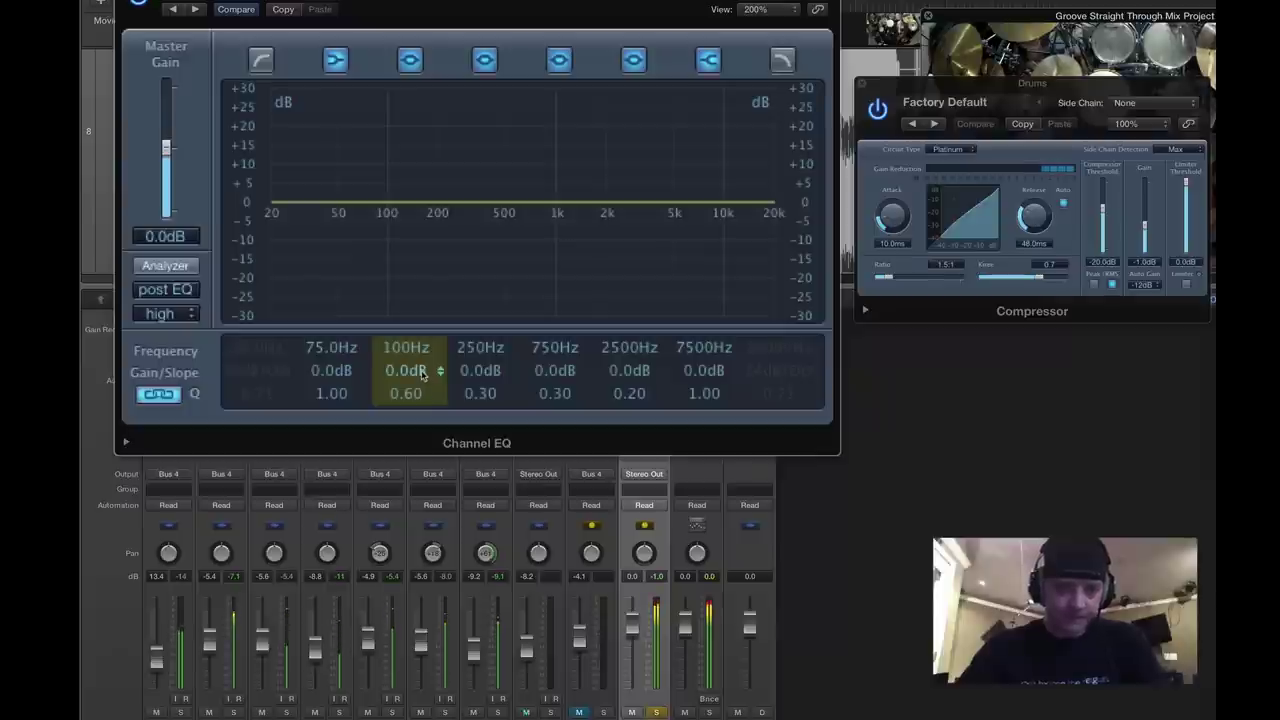
pyautogui.moveTo(423, 398); pyautogui.dragTo(423, 404)
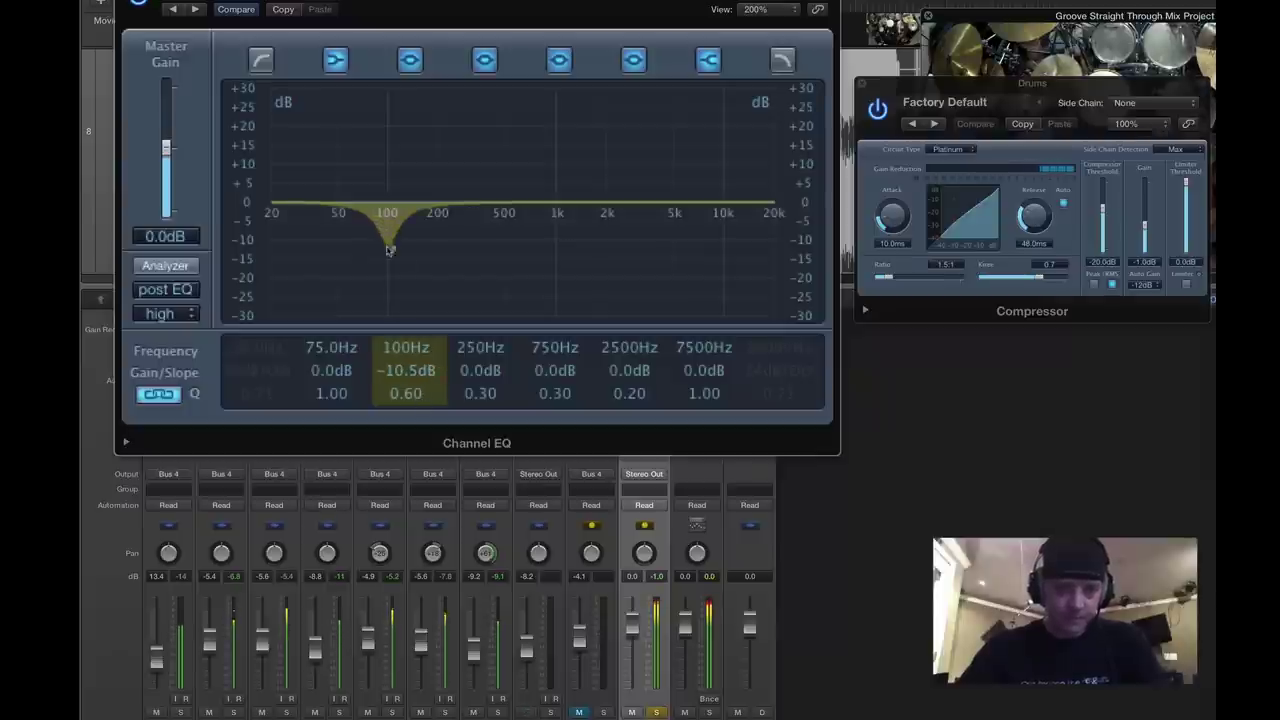
pyautogui.moveTo(396, 263); pyautogui.dragTo(511, 310)
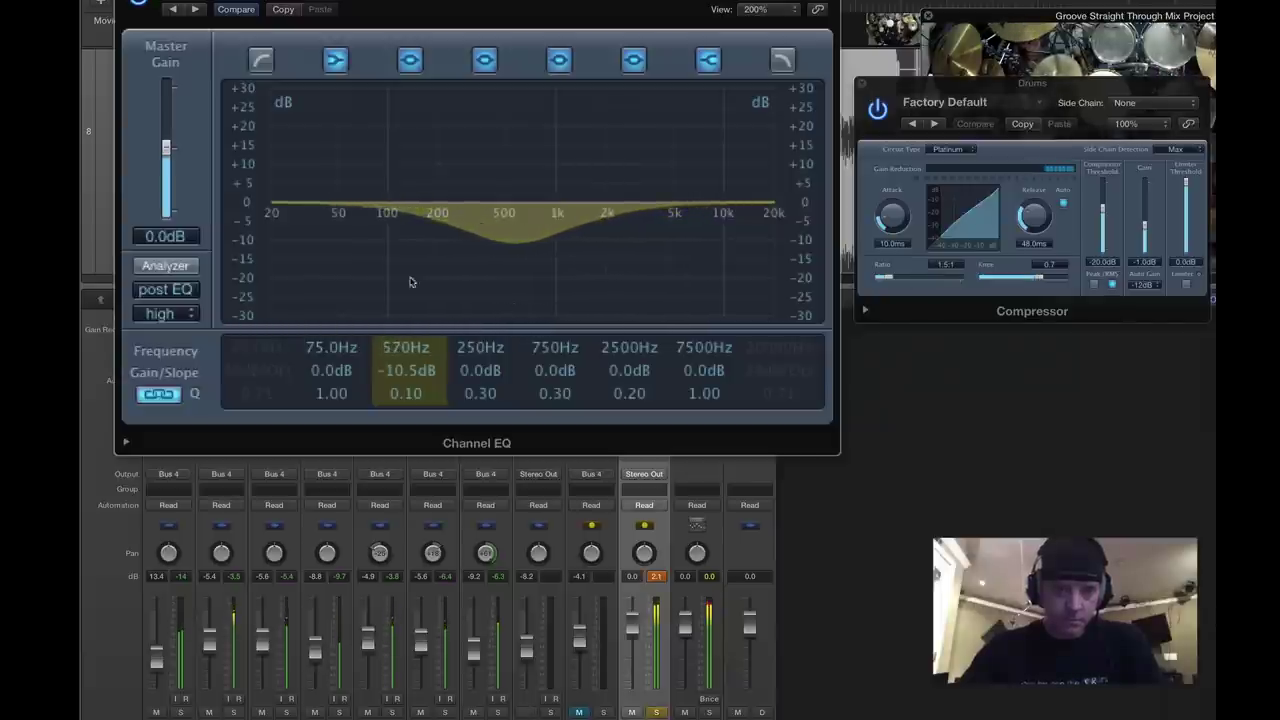
pyautogui.click(192, 265)
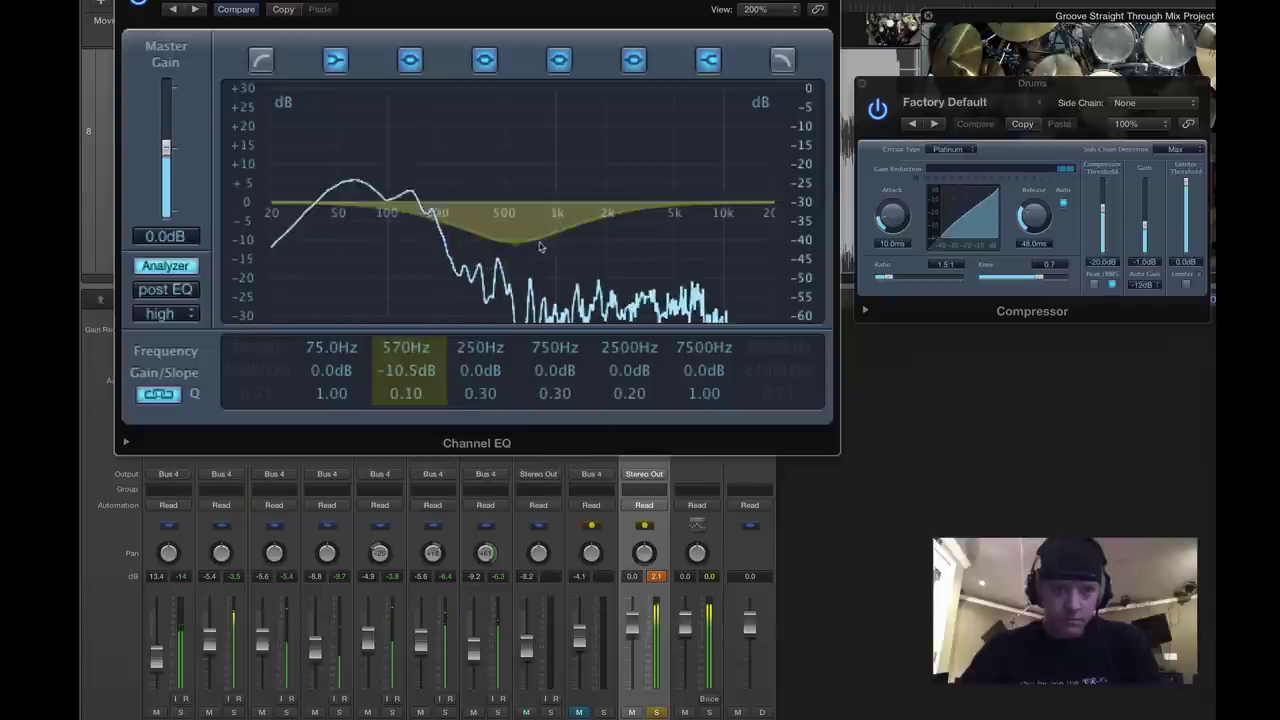
pyautogui.moveTo(524, 244)
pyautogui.mouseDown()
pyautogui.moveTo(508, 239)
pyautogui.moveTo(552, 240)
pyautogui.moveTo(525, 221)
pyautogui.mouseUp()
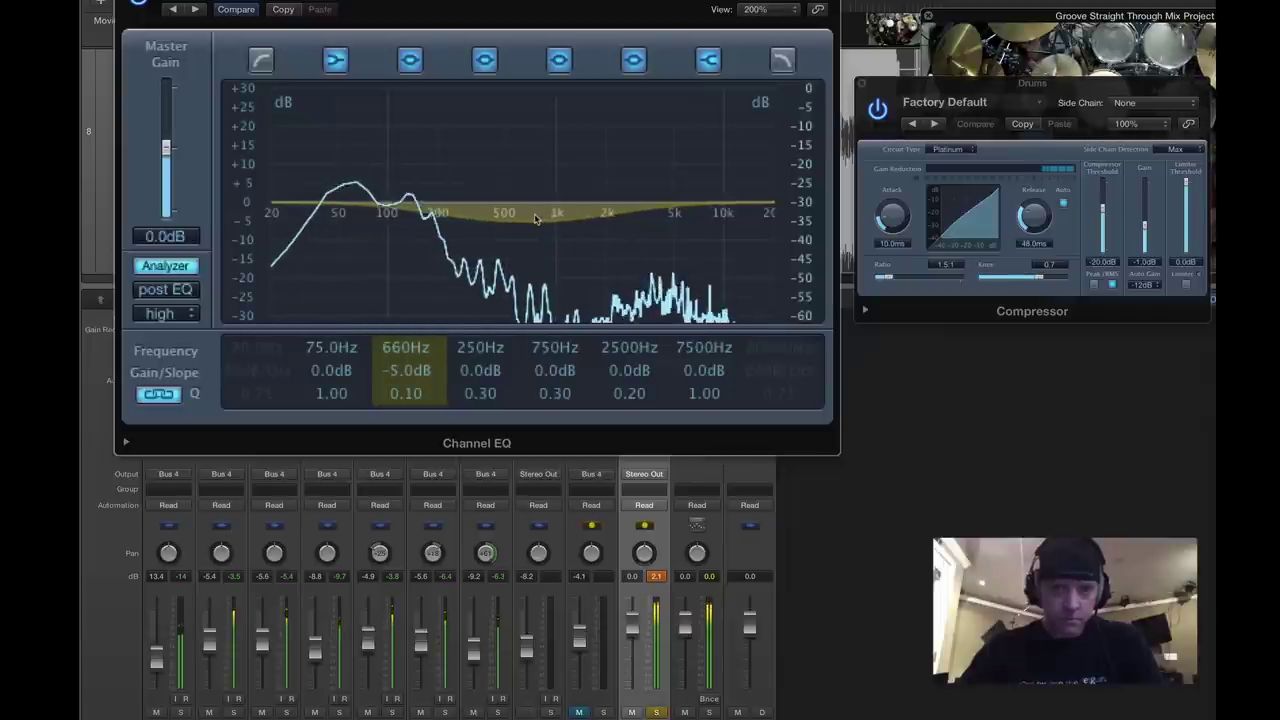
# Set the Drums EQ's high shelf to 4150 Hz at +5.5 dB and its low shelf to 116 Hz at +1.0 dB.
pyautogui.moveTo(705, 370); pyautogui.dragTo(714, 400)
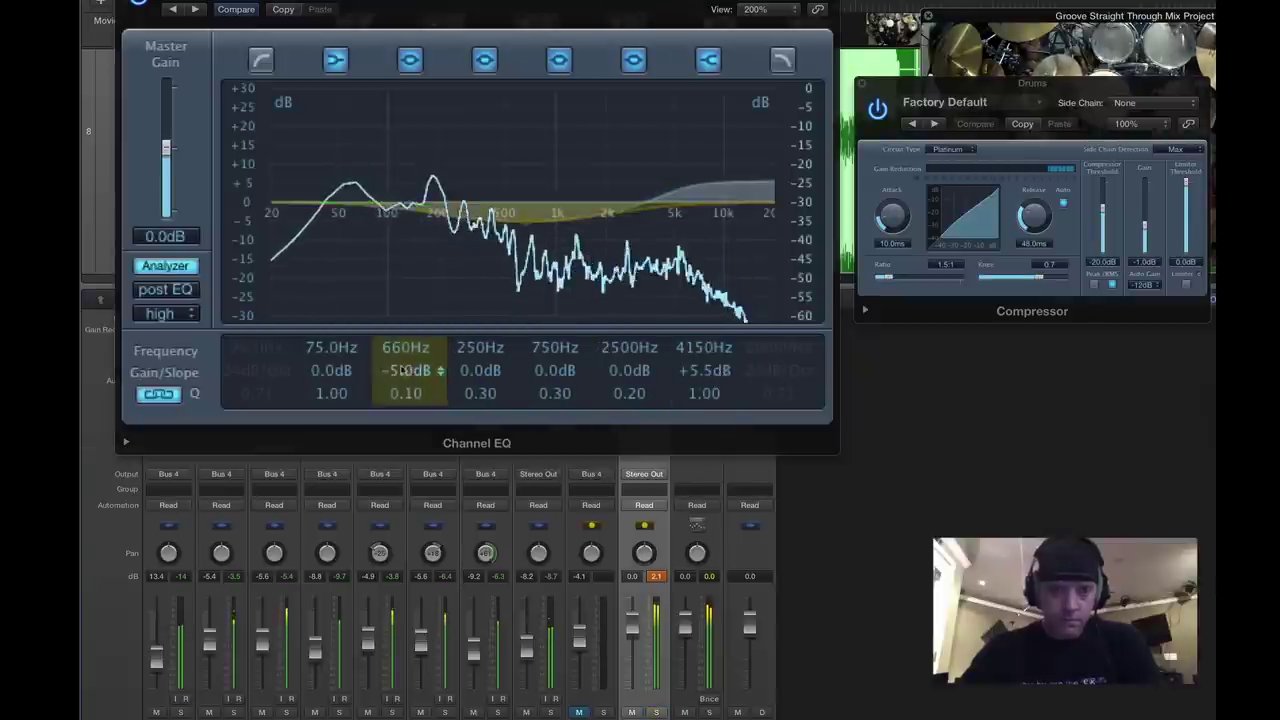
pyautogui.moveTo(331, 371); pyautogui.dragTo(335, 320)
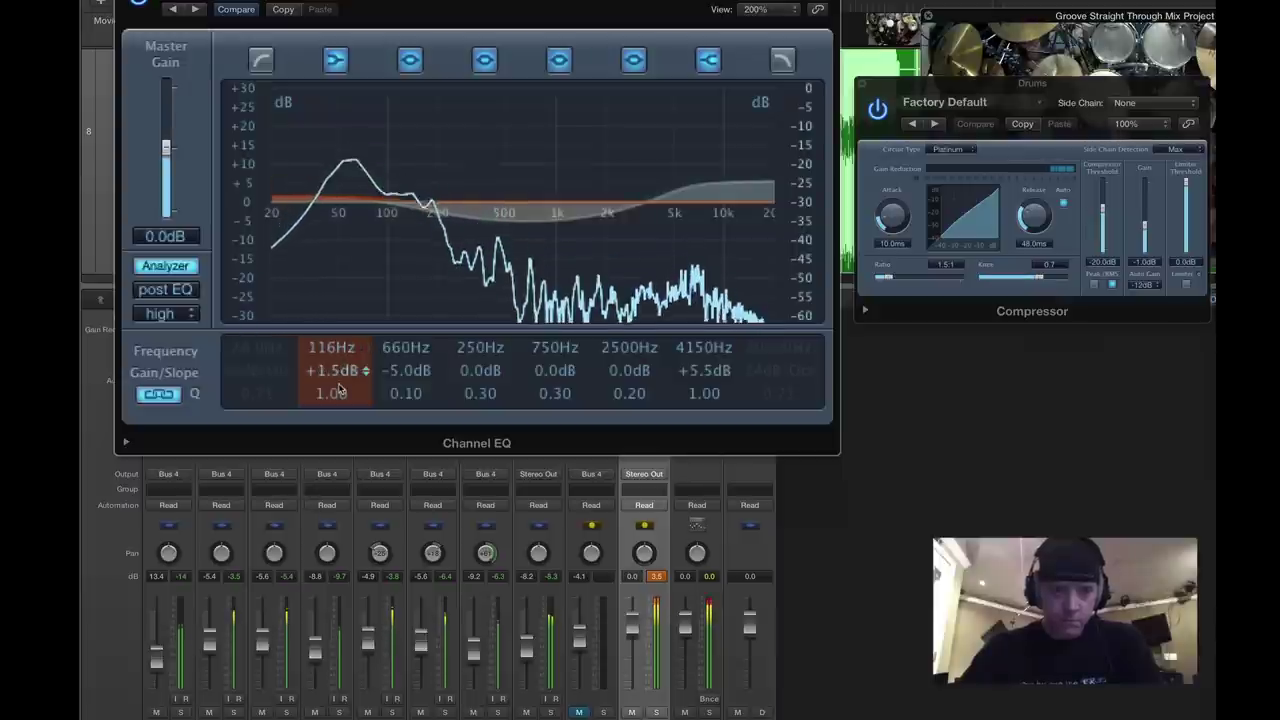
pyautogui.moveTo(338, 390); pyautogui.dragTo(330, 392)
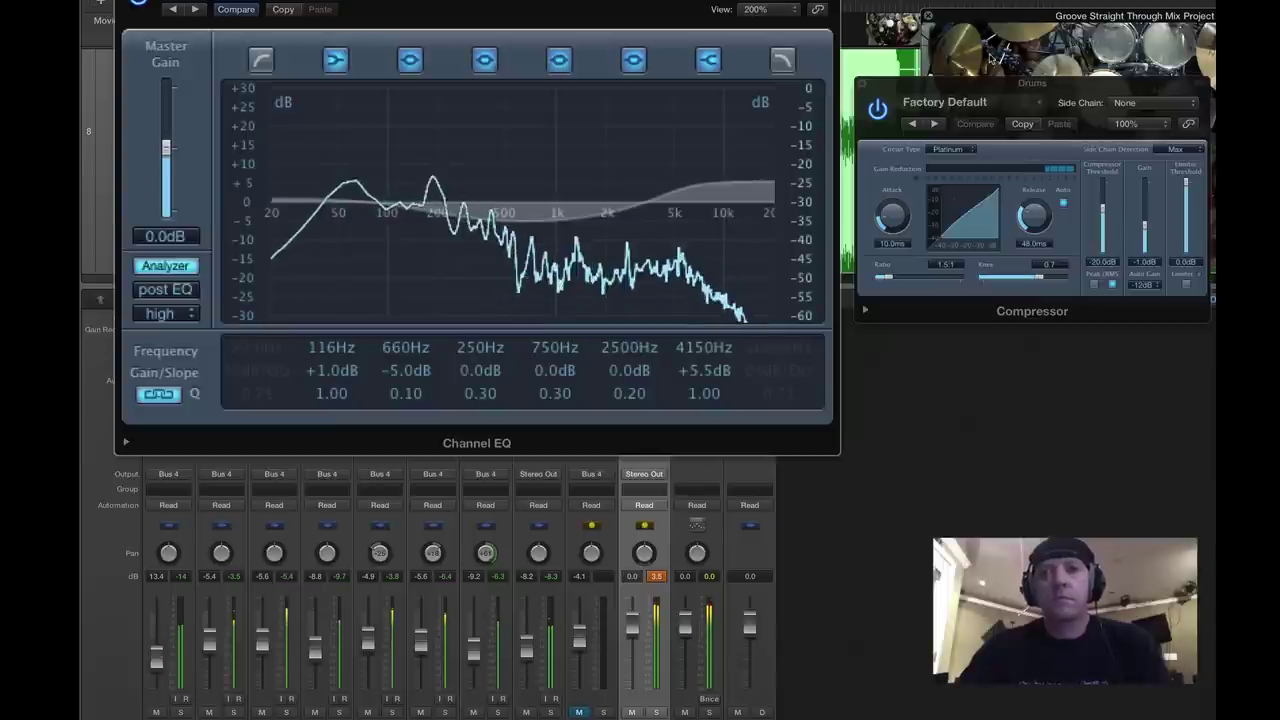
# Bring the drum video window in front of the Compressor and mute the IMAC channel.
pyautogui.click(988, 20)
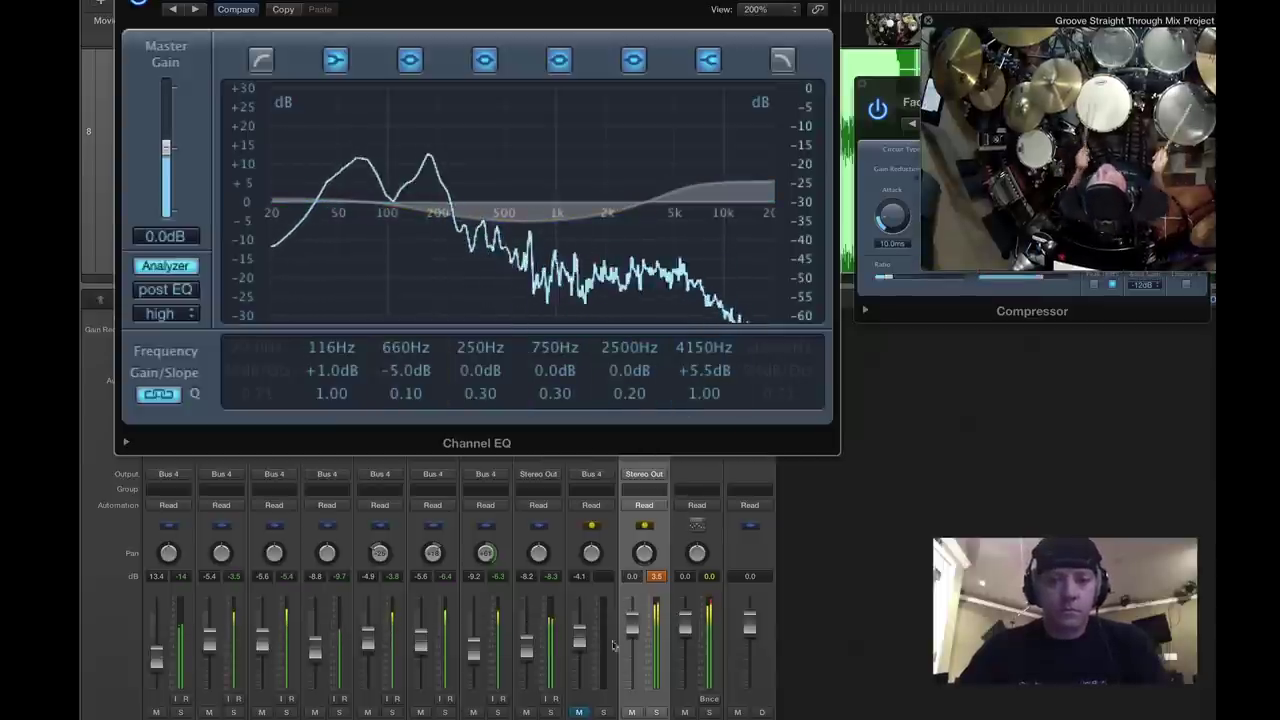
pyautogui.click(527, 712)
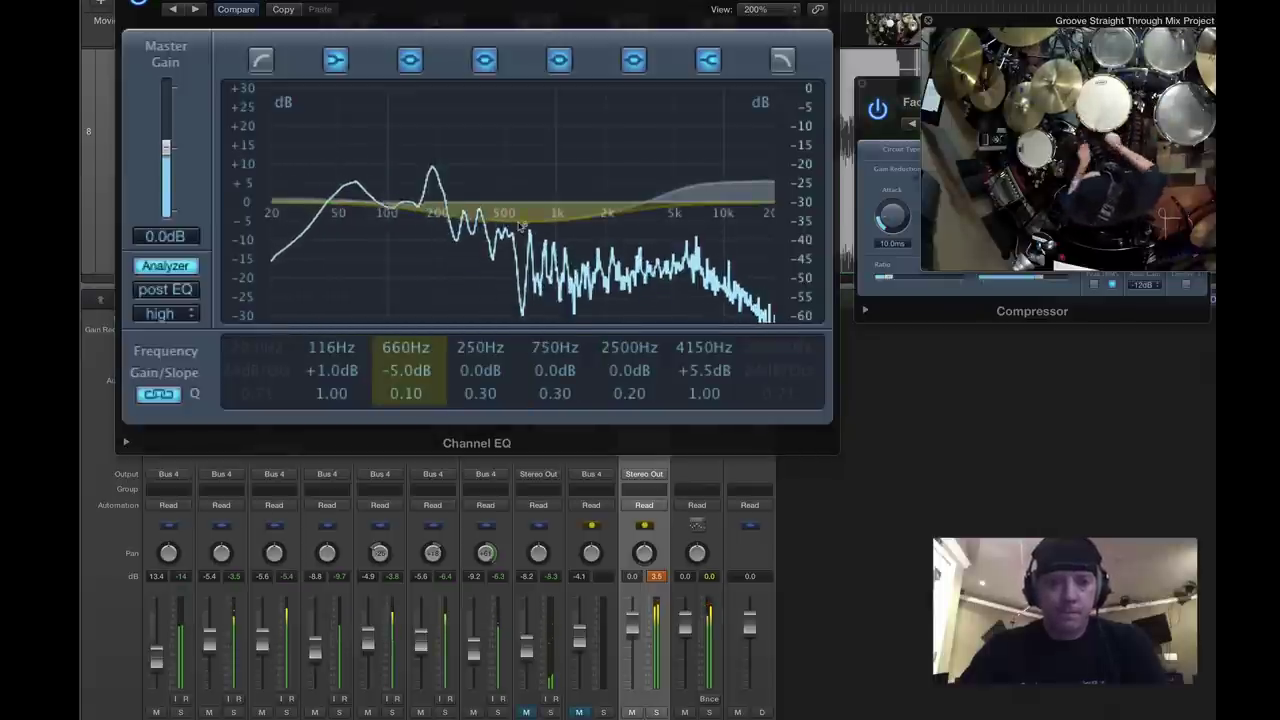
# Shift the Drums EQ's broad mid cut to 740 Hz and deepen it to -12.0 dB.
pyautogui.moveTo(530, 278); pyautogui.dragTo(532, 277)
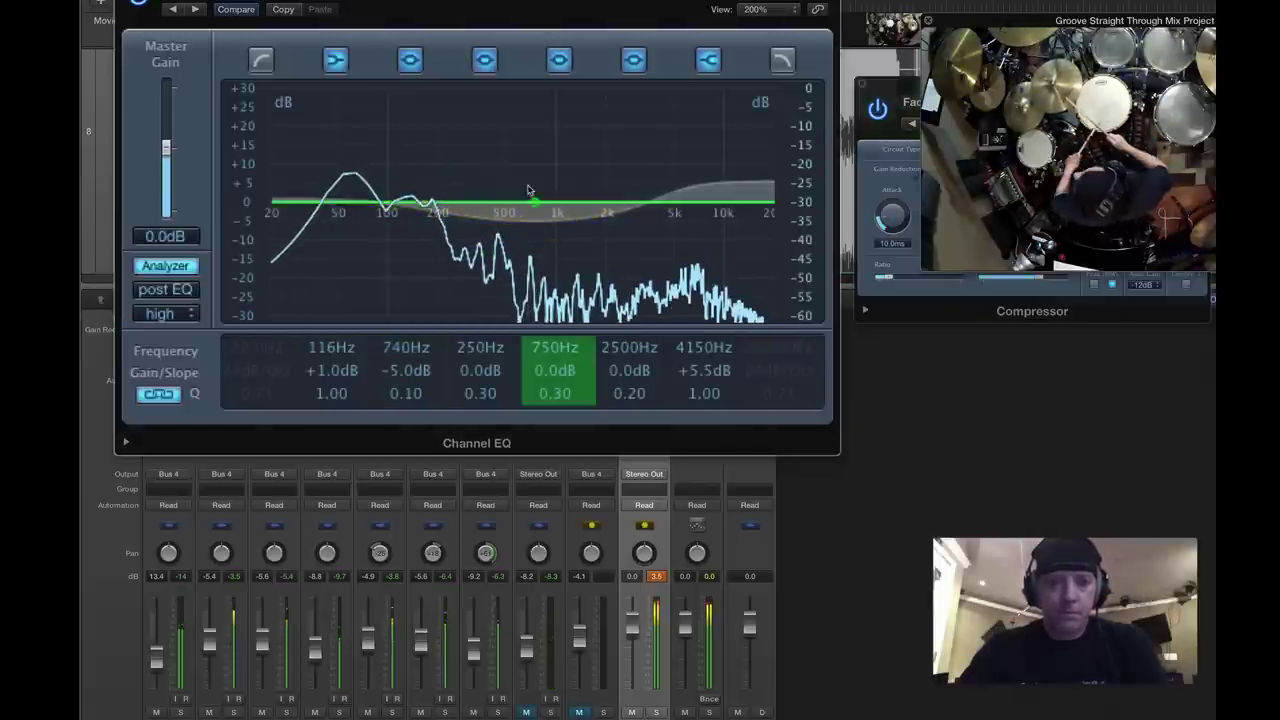
pyautogui.moveTo(532, 230); pyautogui.dragTo(536, 283)
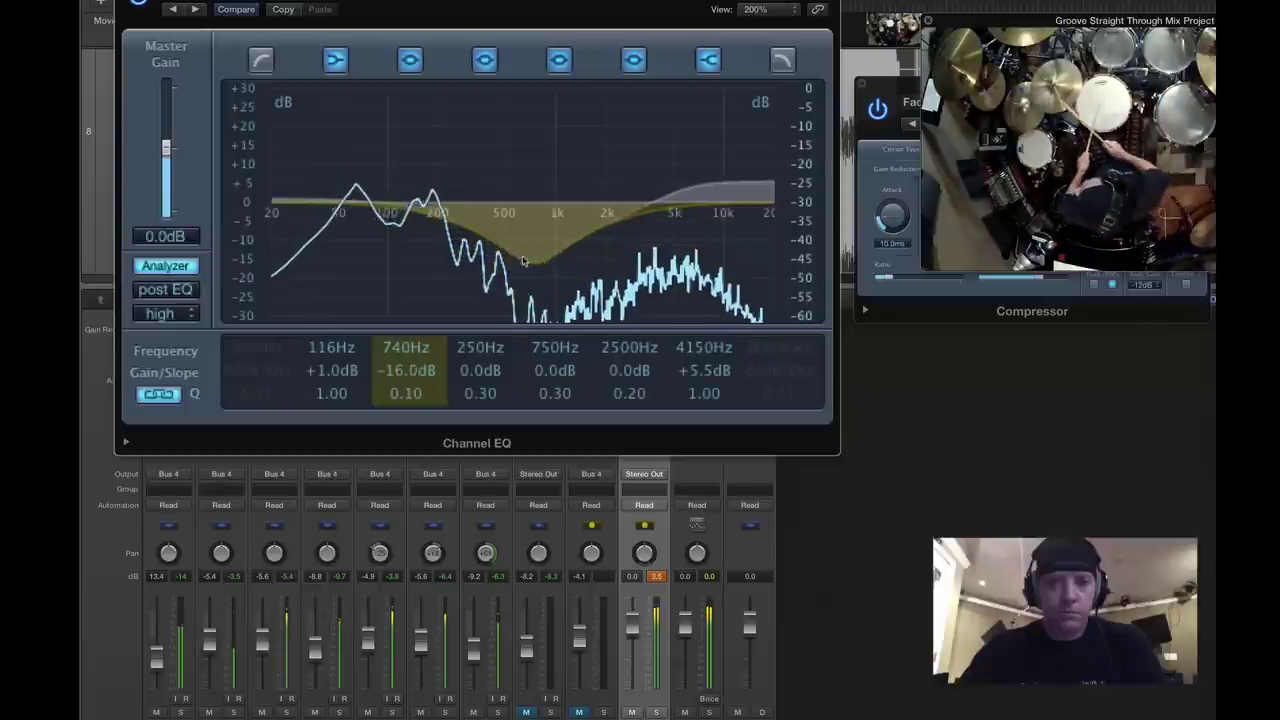
# Enable the Drums EQ's low cut at 94 Hz, 24 dB/Oct, and move the low shelf to 205 Hz.
pyautogui.click(261, 61)
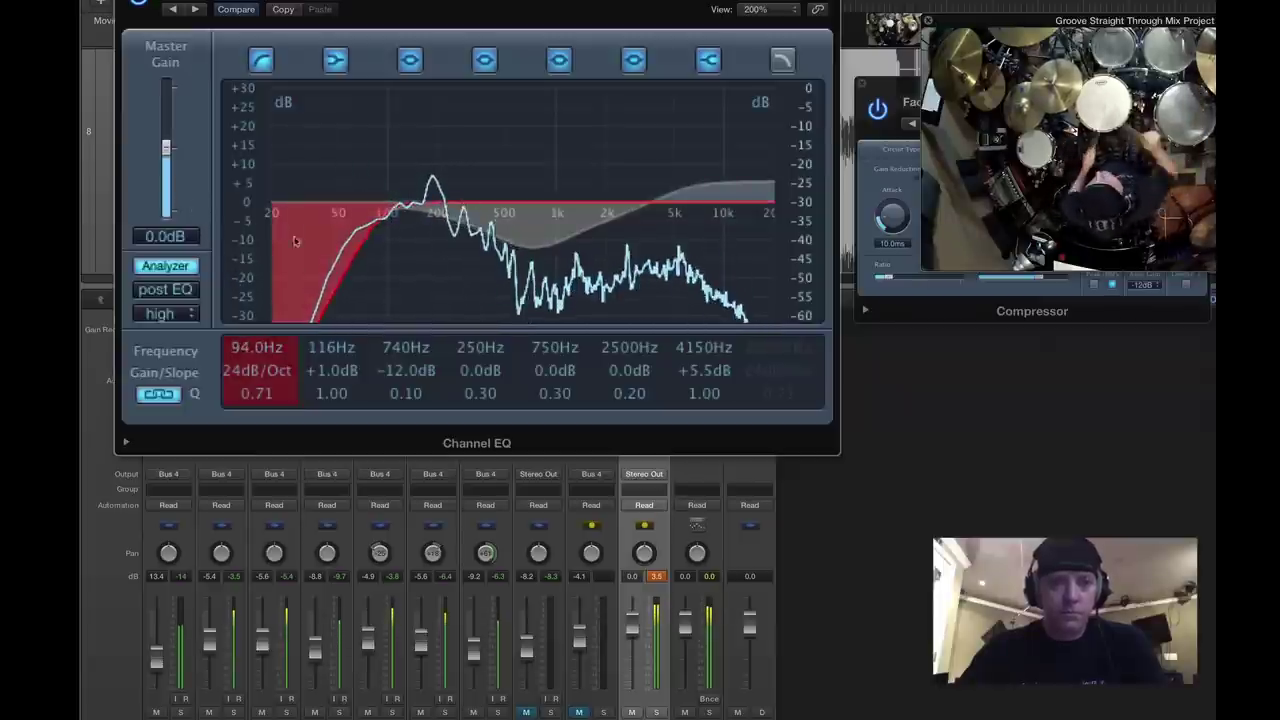
pyautogui.click(323, 375)
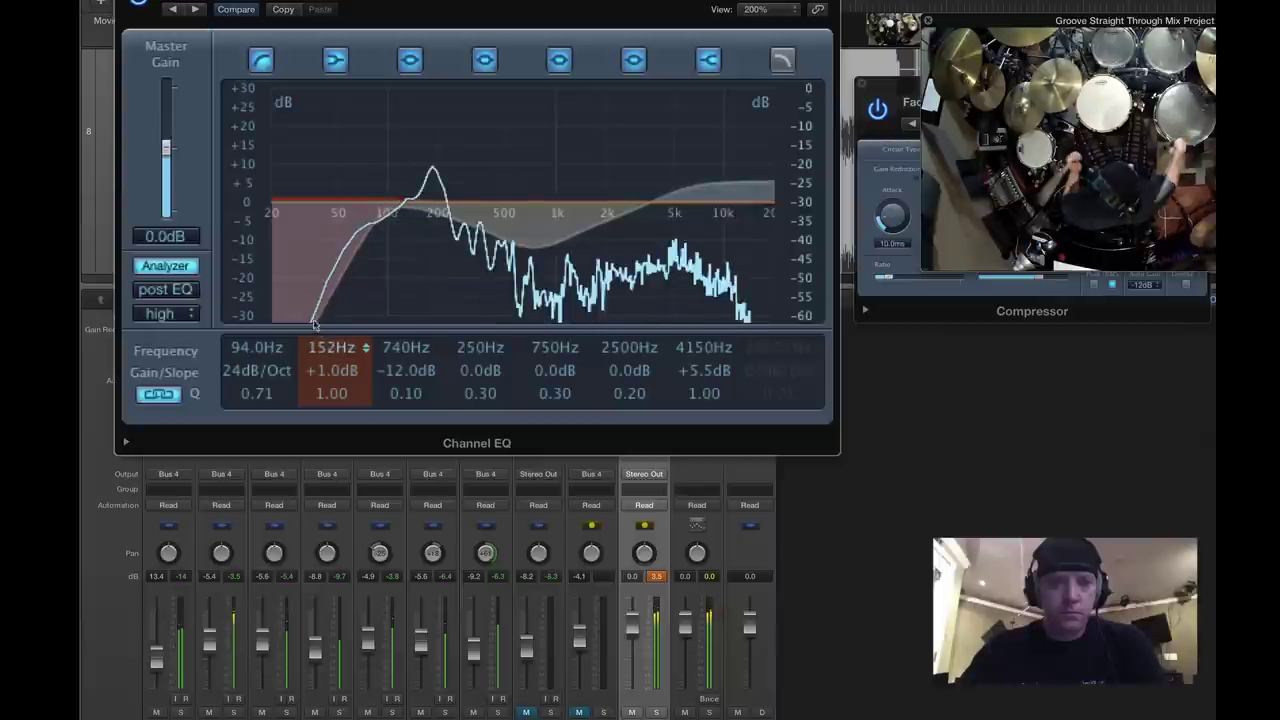
pyautogui.moveTo(310, 326); pyautogui.dragTo(316, 333)
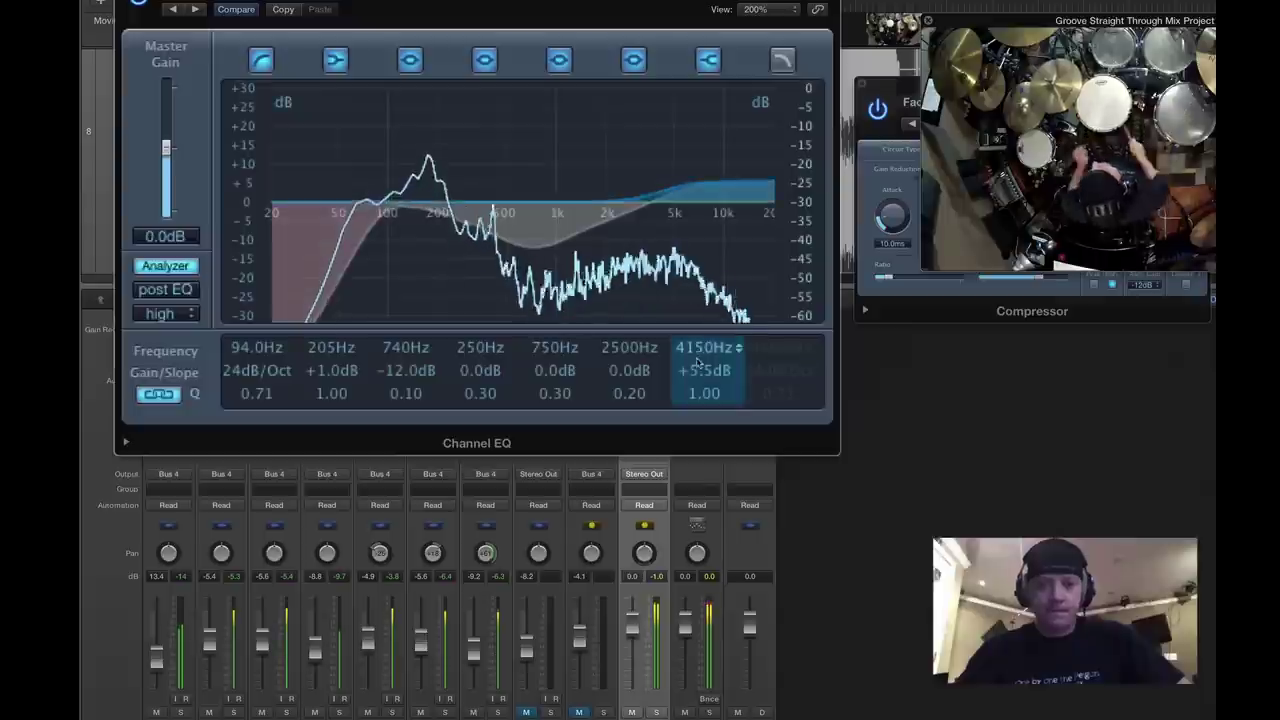
# Reduce the Drums EQ's high shelf to +2.0 dB and set the broad mid cut to 540 Hz at -7.5 dB.
pyautogui.moveTo(701, 369); pyautogui.dragTo(700, 381)
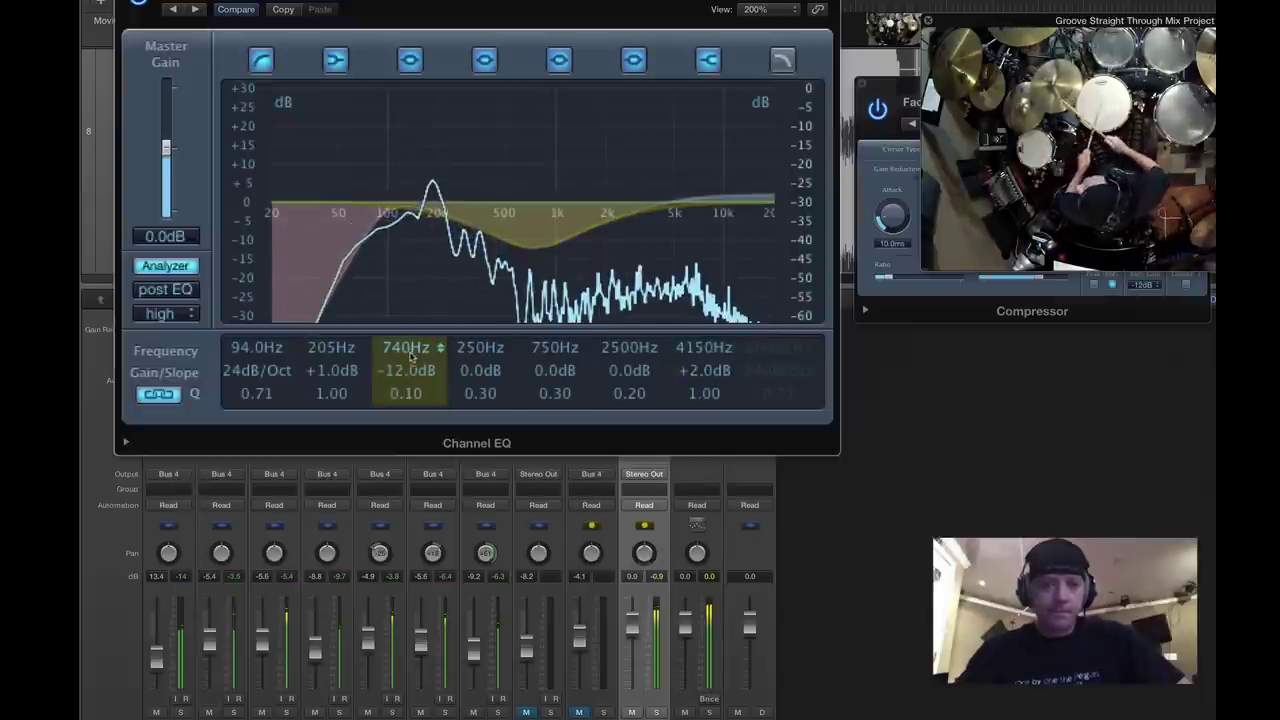
pyautogui.moveTo(414, 354); pyautogui.dragTo(412, 374)
# Lower the Drums EQ's low cut frequency to 62 Hz and stop playback.
pyautogui.click(260, 349)
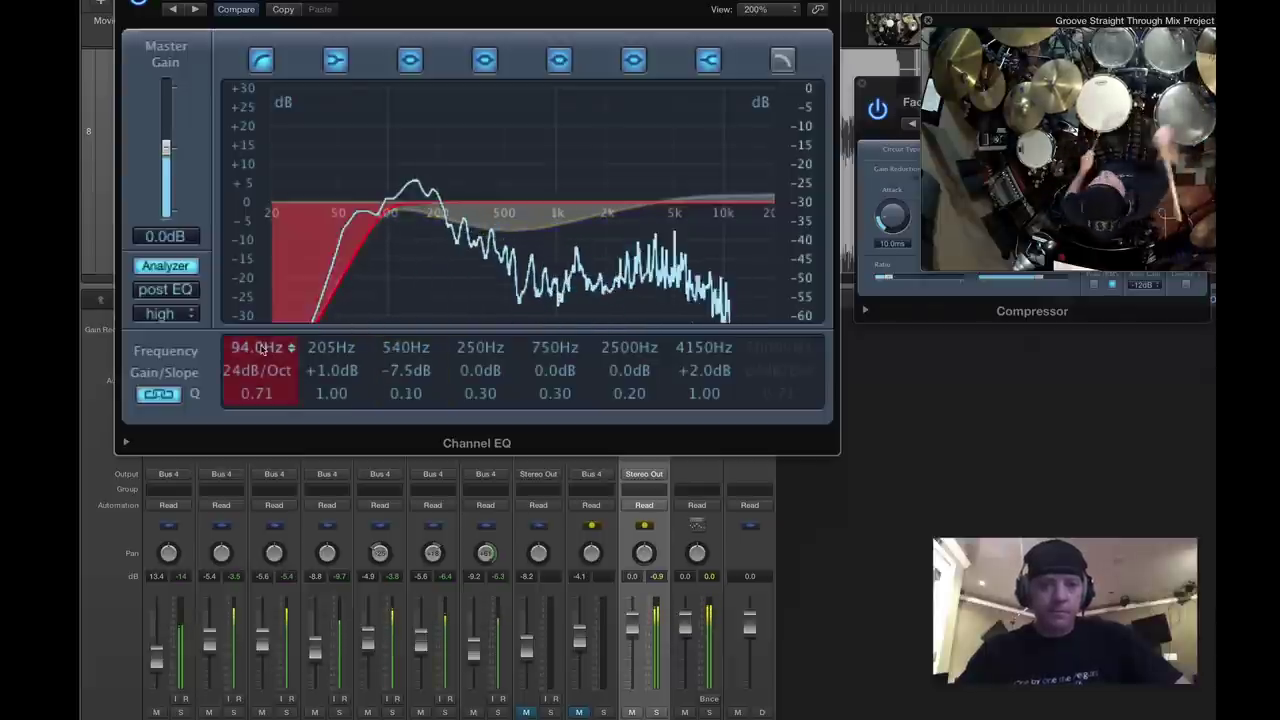
pyautogui.moveTo(262, 349); pyautogui.dragTo(266, 389)
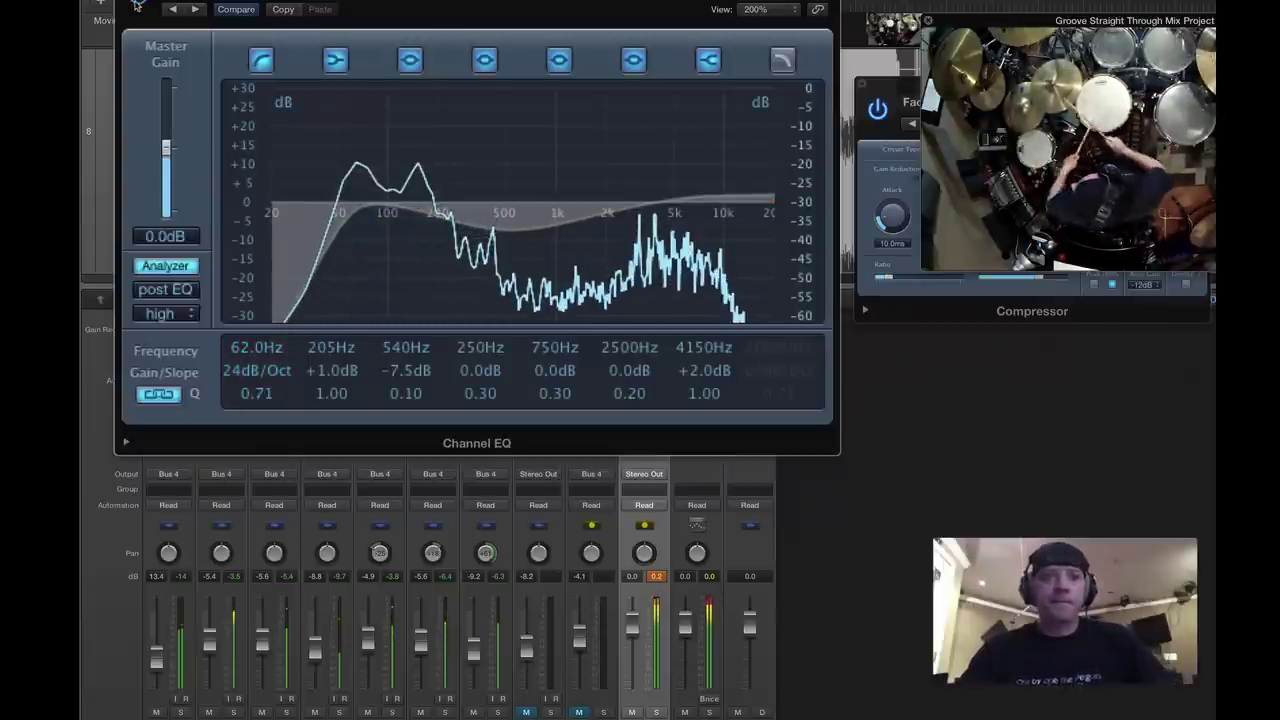
pyautogui.press('space')
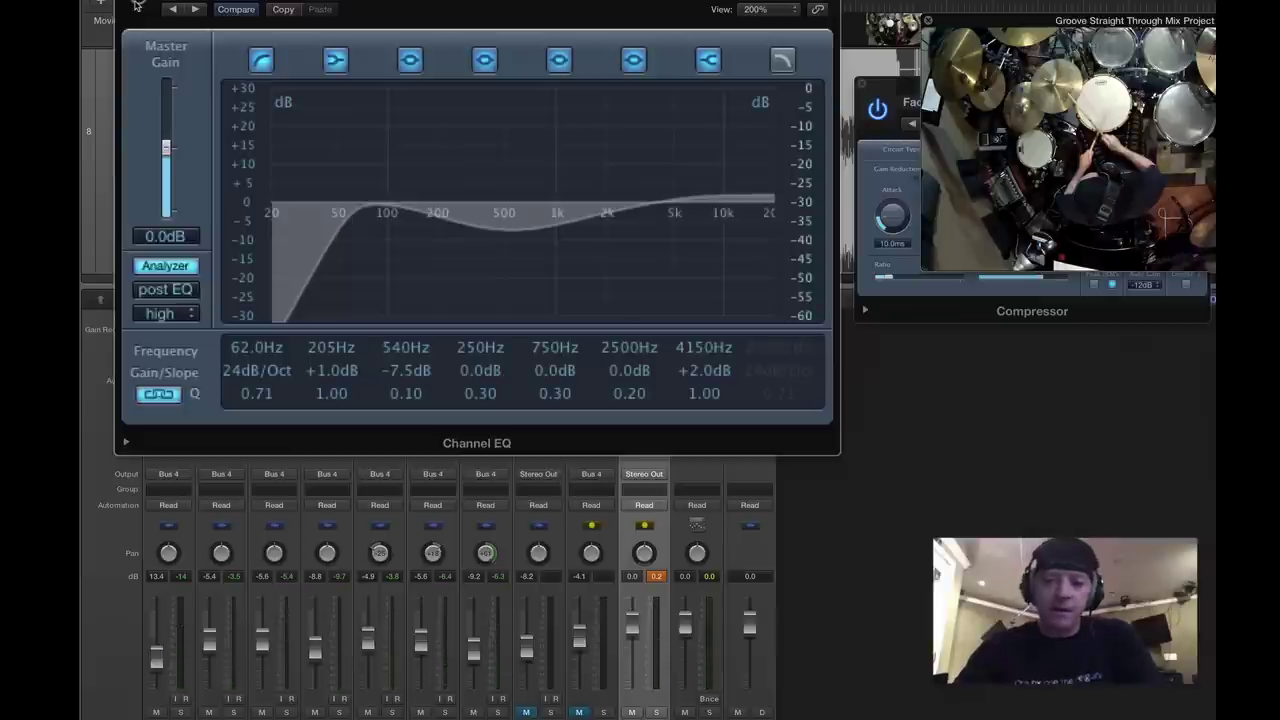
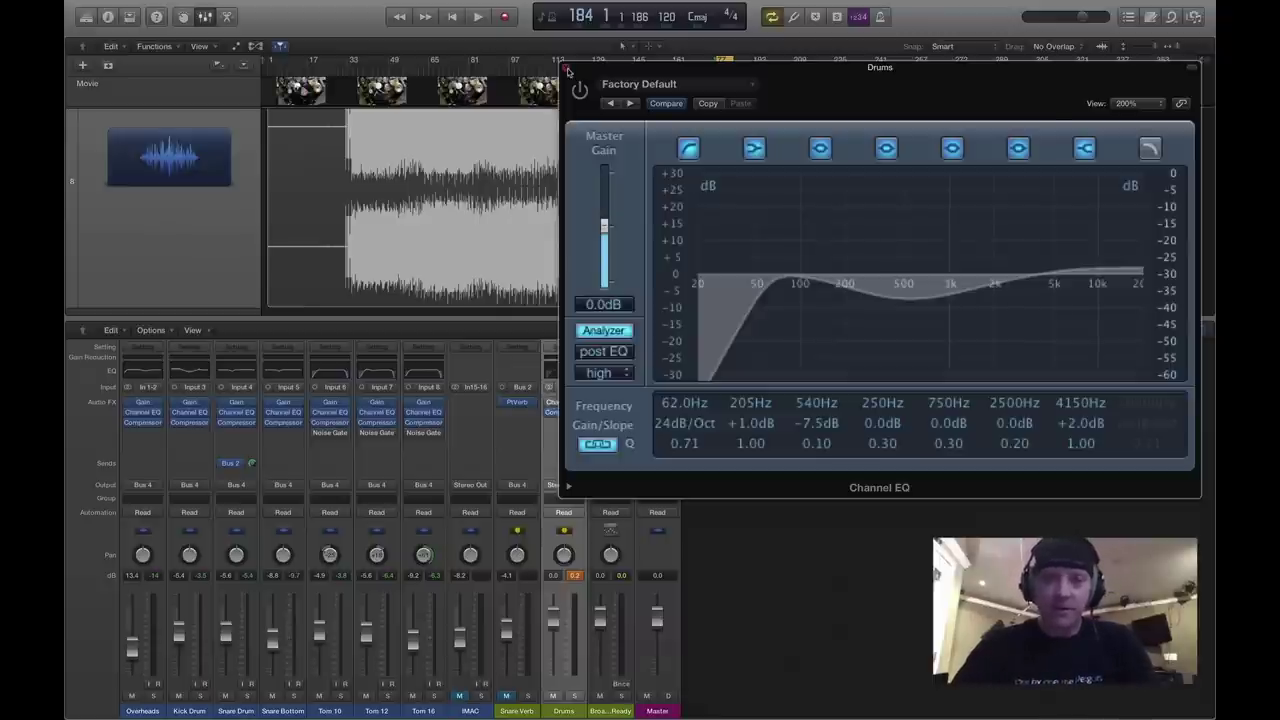
# Close the Drums Channel EQ, unmute the IMAC track, and audition it with the full drum mix.
pyautogui.click(567, 70)
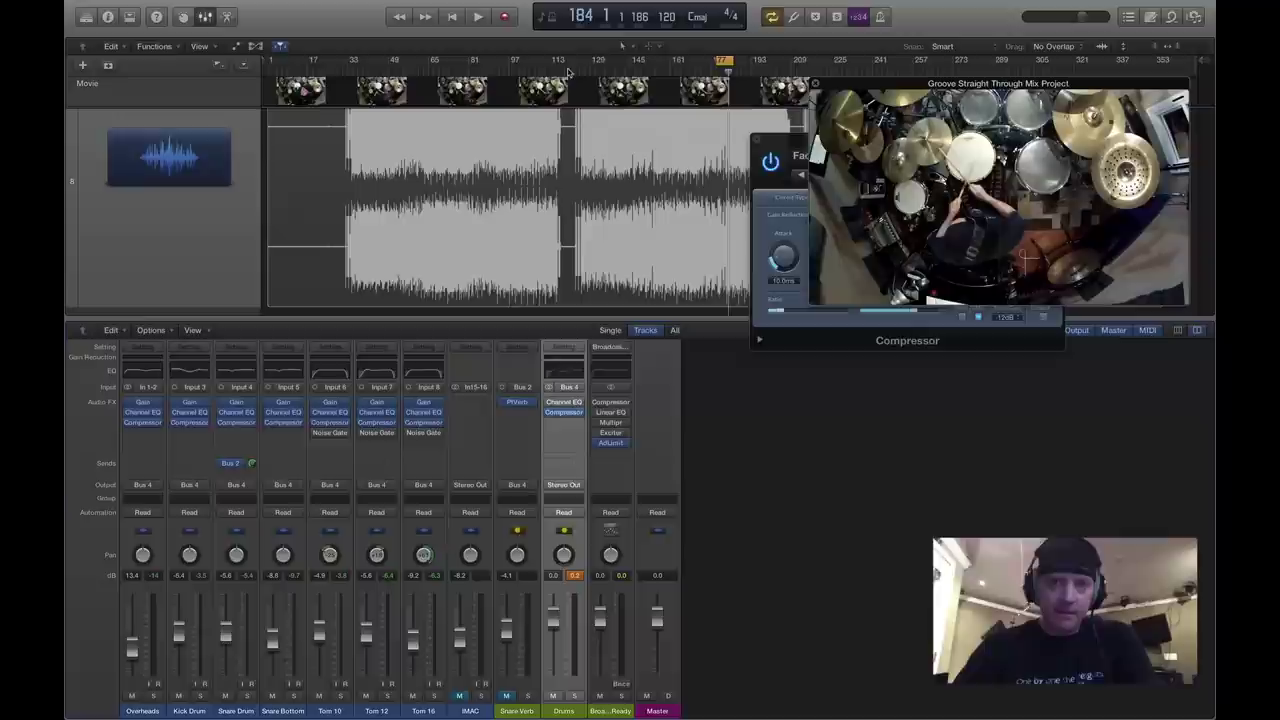
pyautogui.click(458, 694)
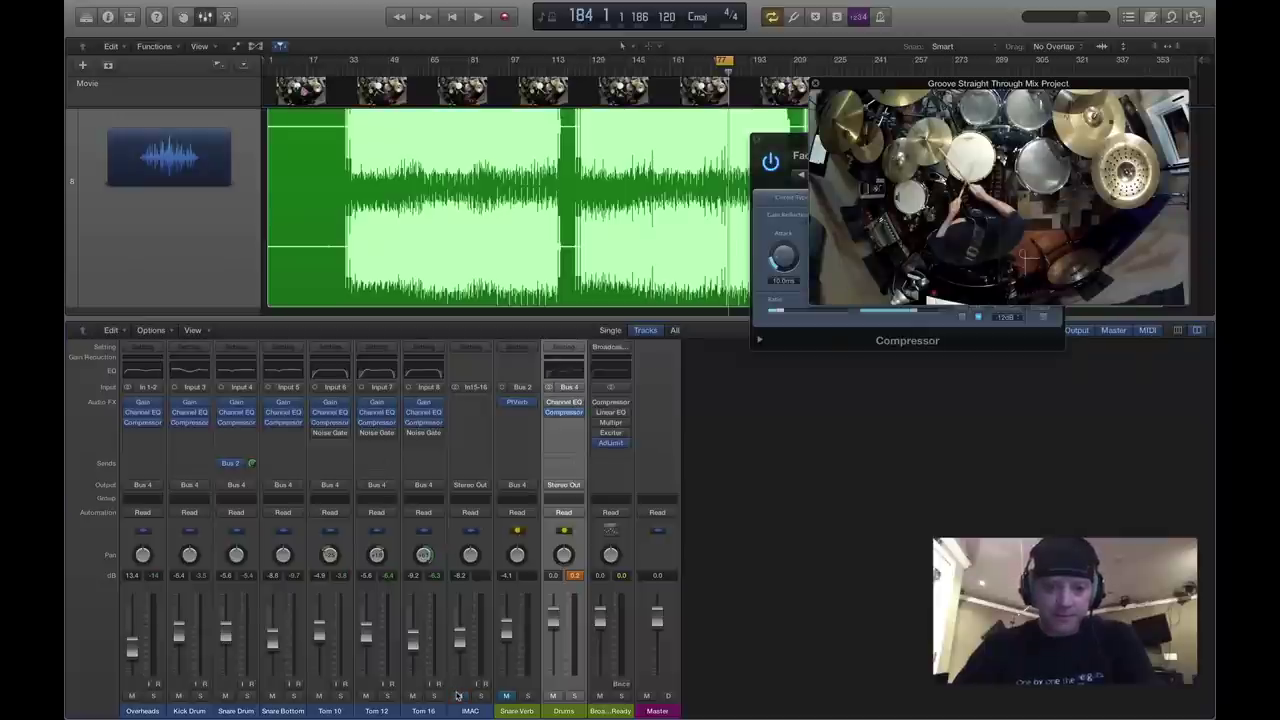
pyautogui.press('space')
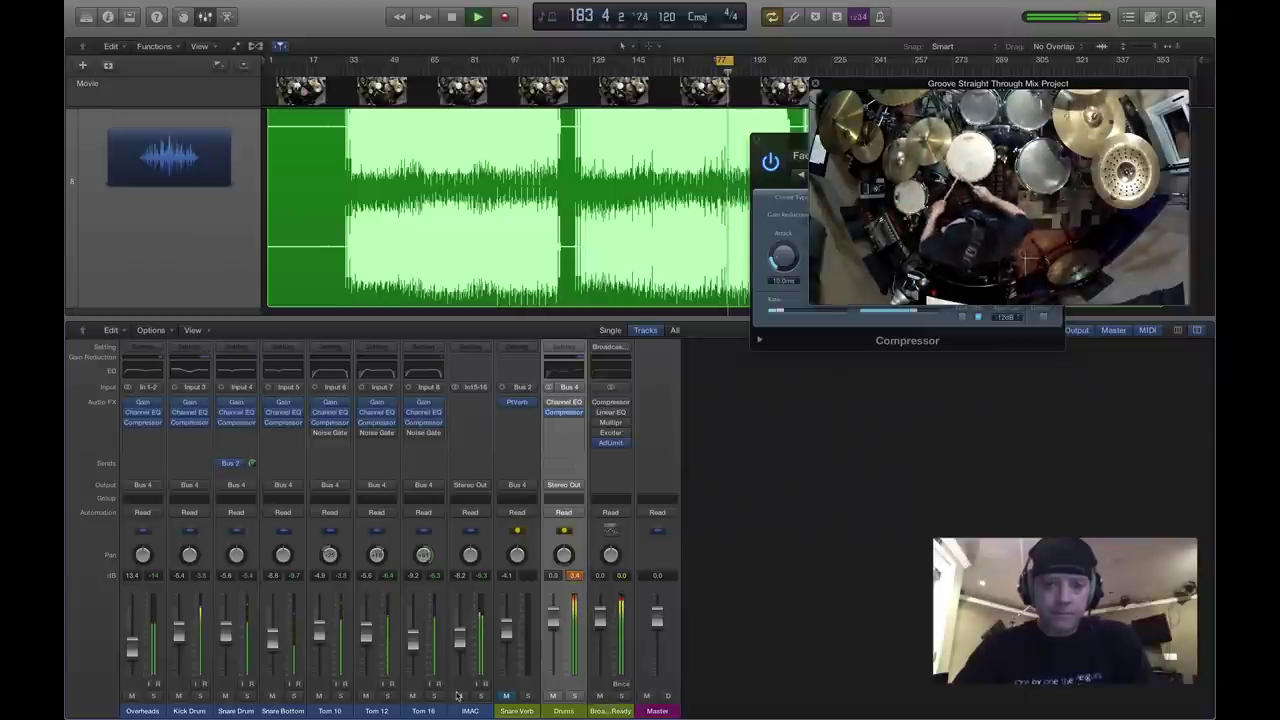
pyautogui.press('space')
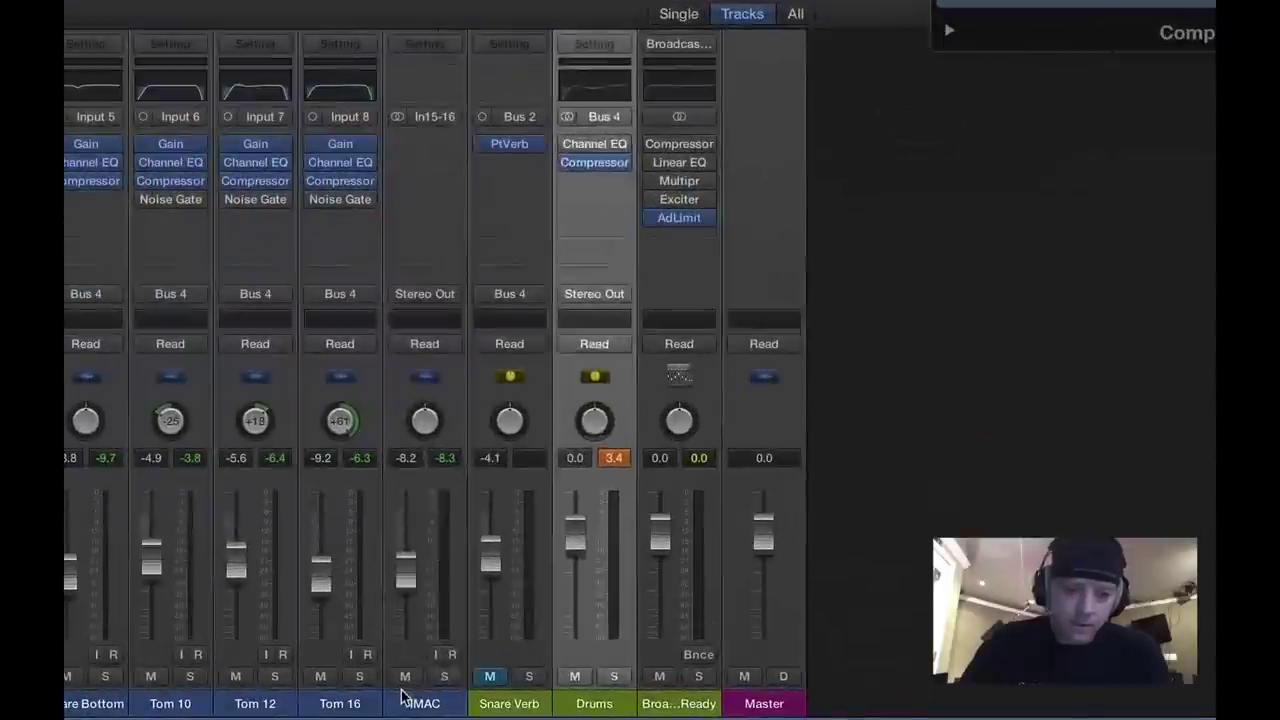
# Route the IMAC track's output from the stereo output to Bus 3.
pyautogui.click(451, 596)
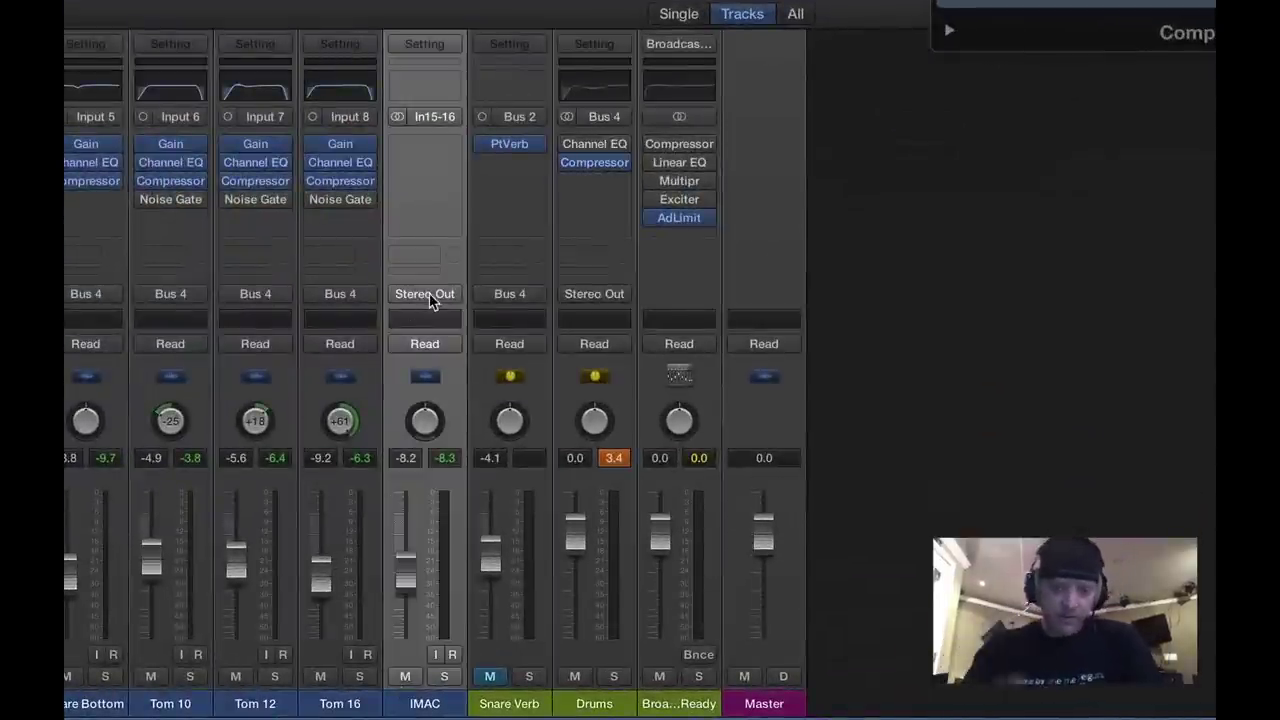
pyautogui.moveTo(592, 167)
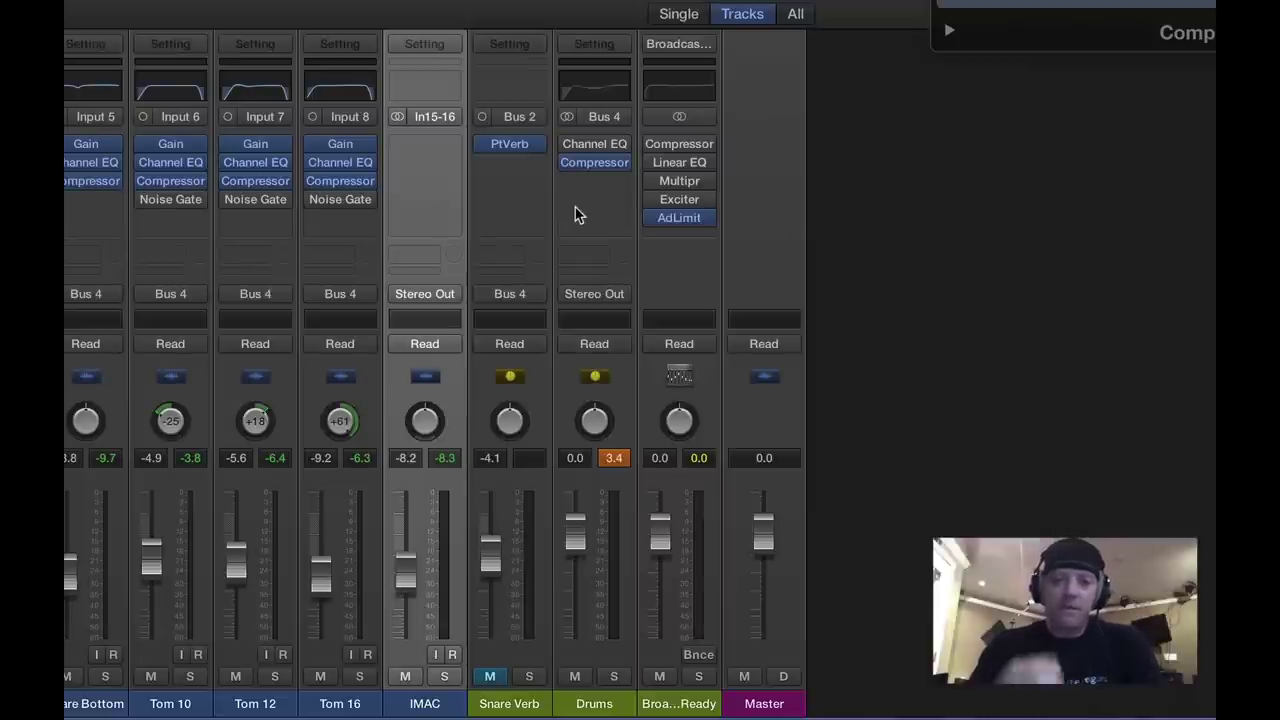
pyautogui.click(432, 301)
pyautogui.moveTo(430, 381)
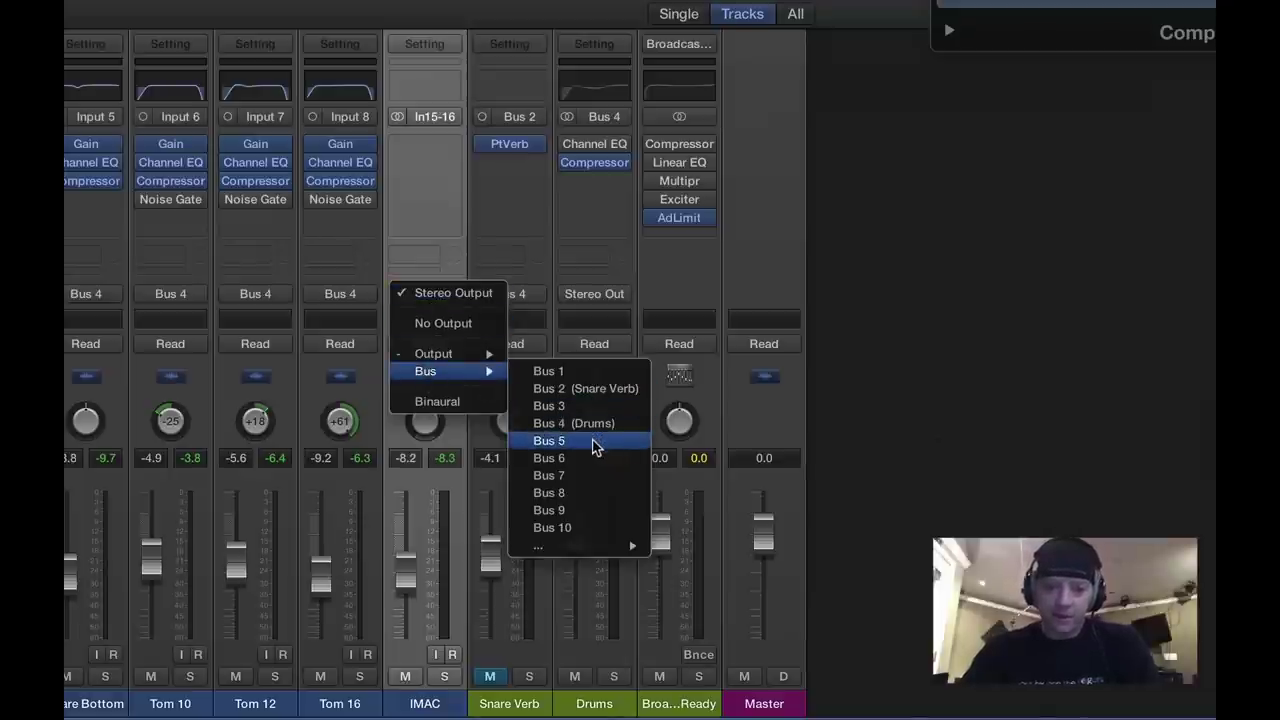
pyautogui.click(602, 406)
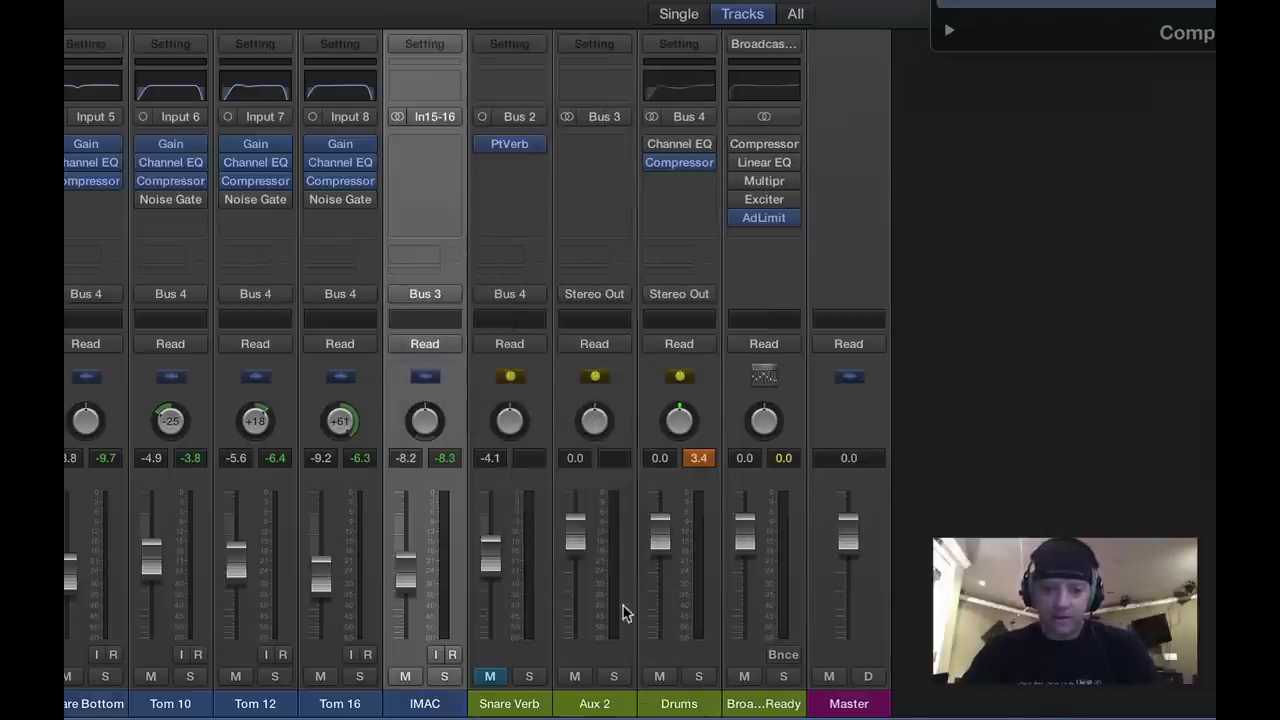
# Rename the new aux channel fed by Bus 3 to "Imac Bus".
pyautogui.doubleClick(605, 704)
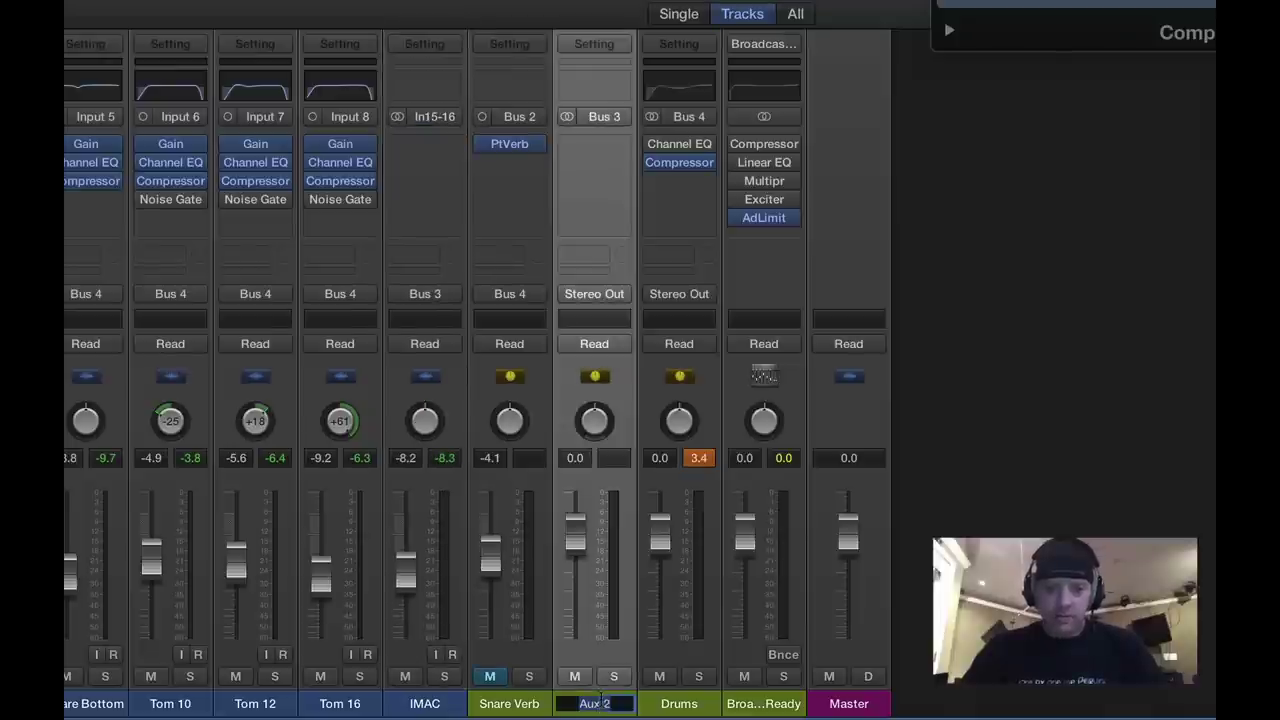
pyautogui.press('BackSpace')
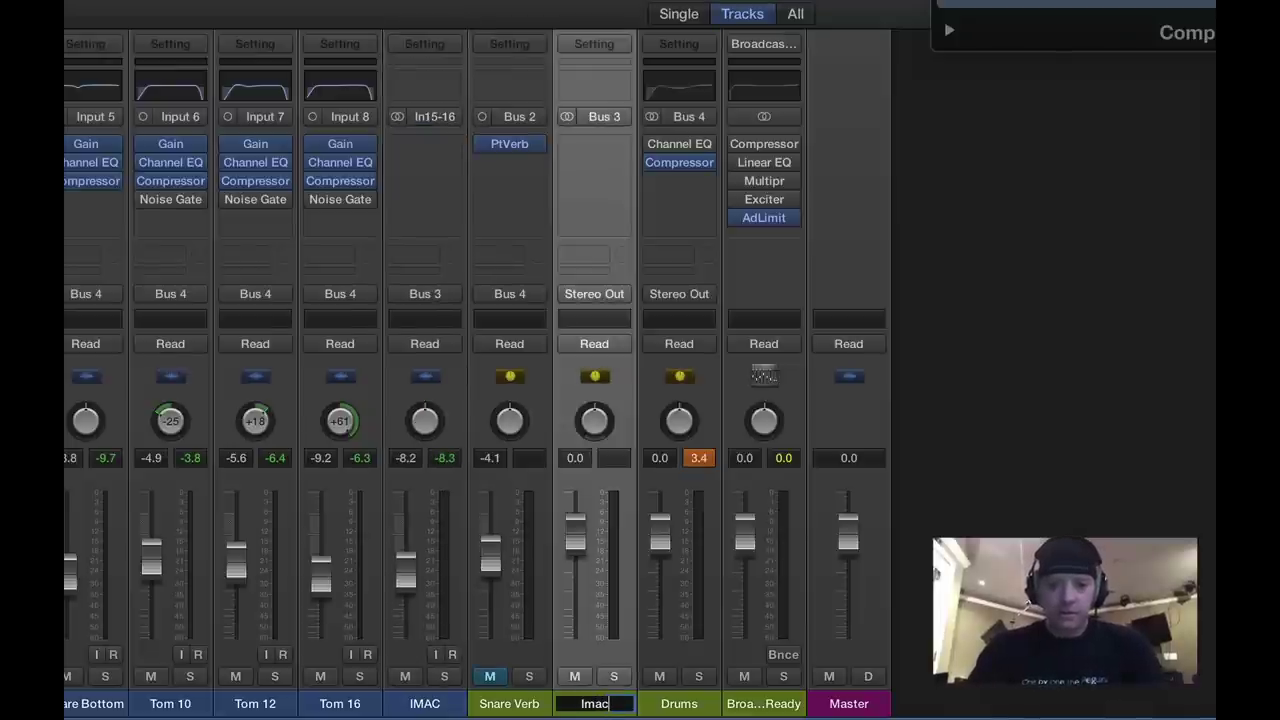
pyautogui.write('Imac Bus')
pyautogui.press('Return')
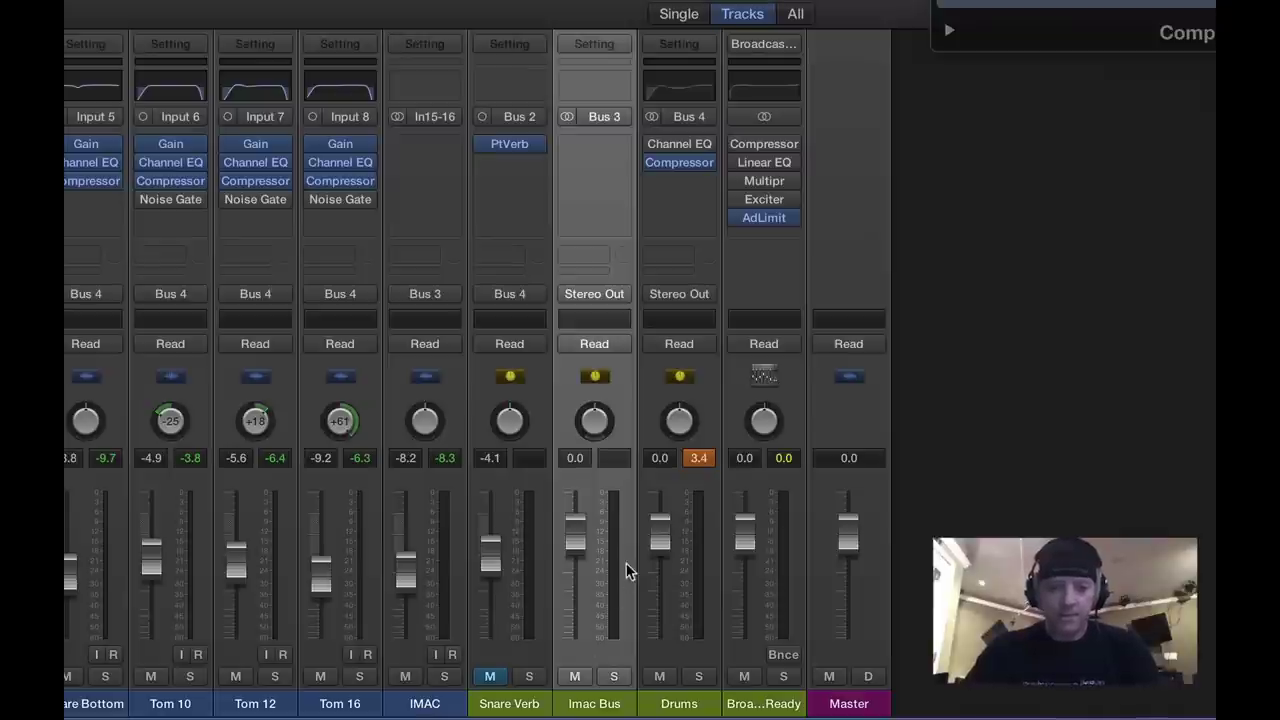
# Copy the Compressor and Channel EQ from the Drums bus onto the Imac Bus, with the EQ first.
pyautogui.moveTo(670, 162)
pyautogui.moveTo(670, 162); pyautogui.dragTo(594, 166)
pyautogui.moveTo(676, 148); pyautogui.dragTo(592, 144)
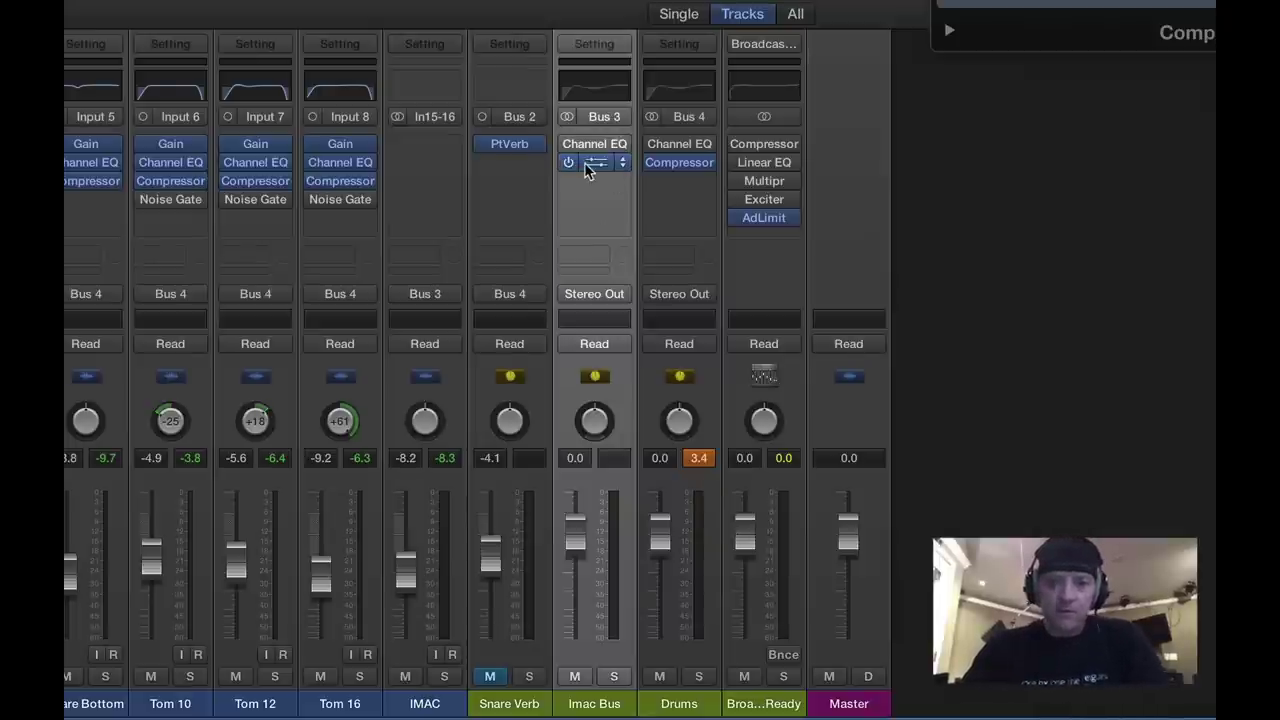
# Play back the mix with the IMAC track selected and reset the Drums bus peak level reading.
pyautogui.press('space')
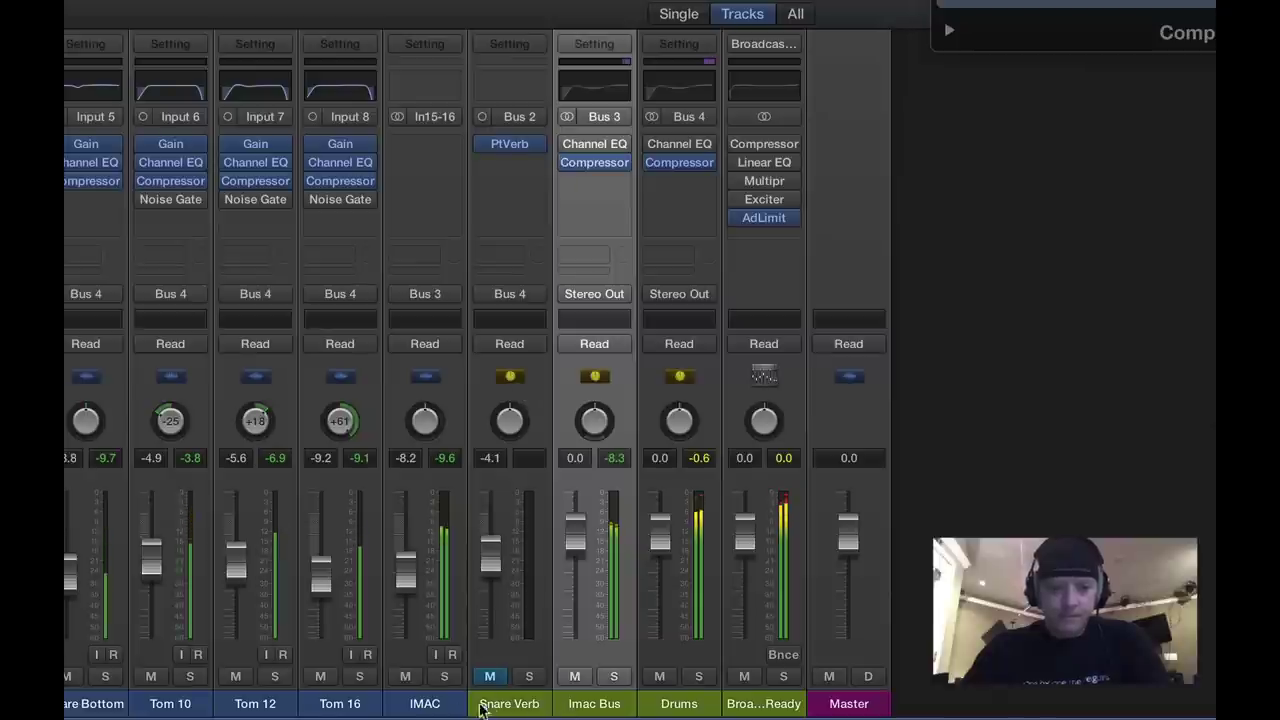
pyautogui.click(428, 703)
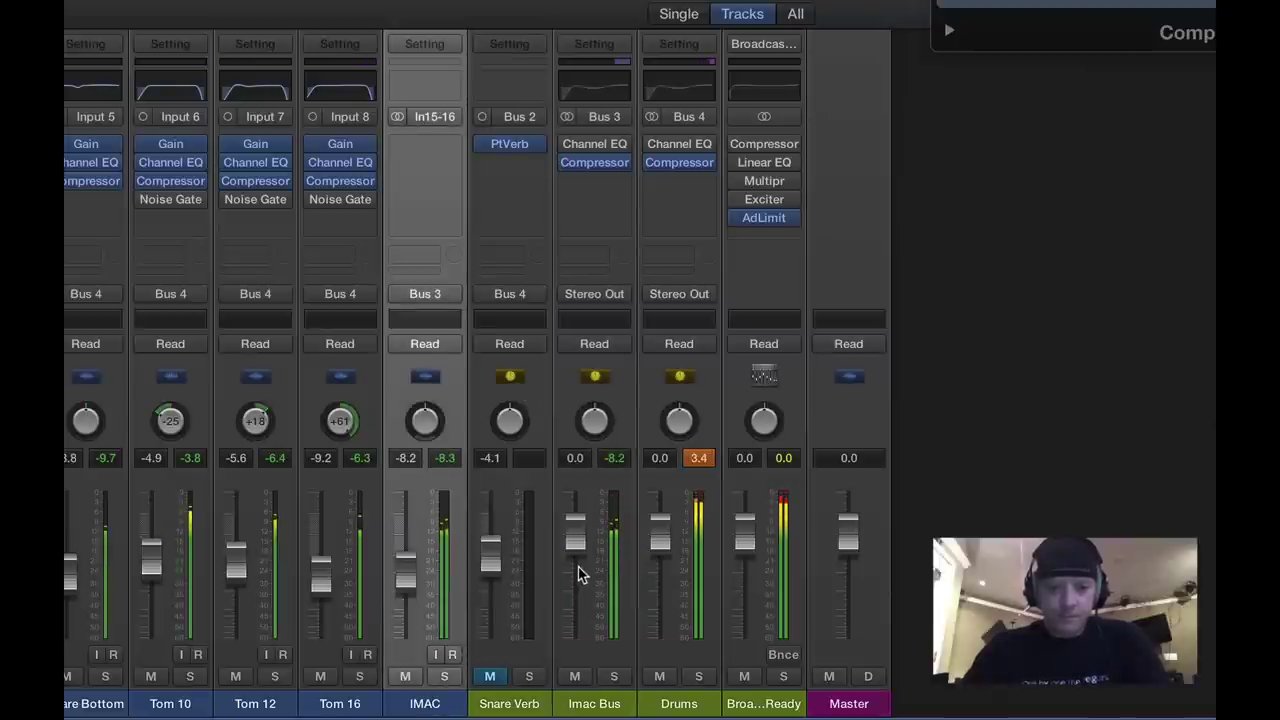
pyautogui.click(699, 460)
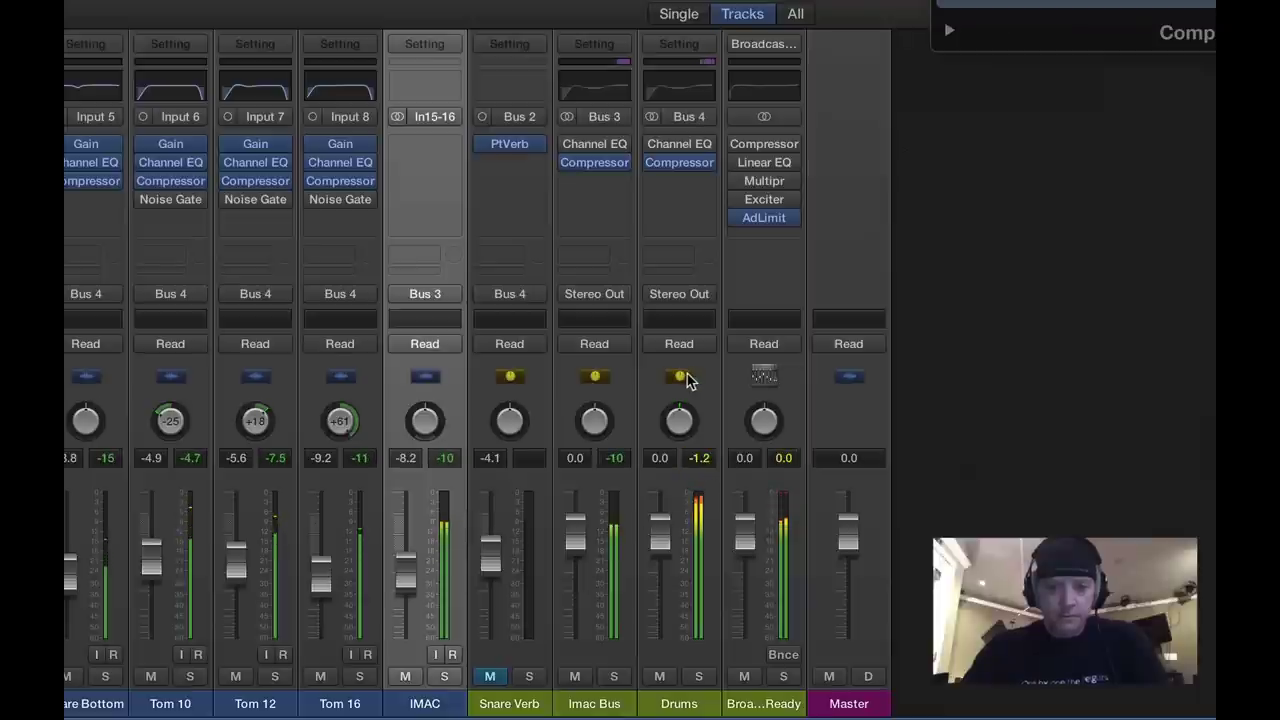
# Turn on the limiter in the Drums bus Compressor, move its window clear of the video, and stop playback.
pyautogui.click(667, 166)
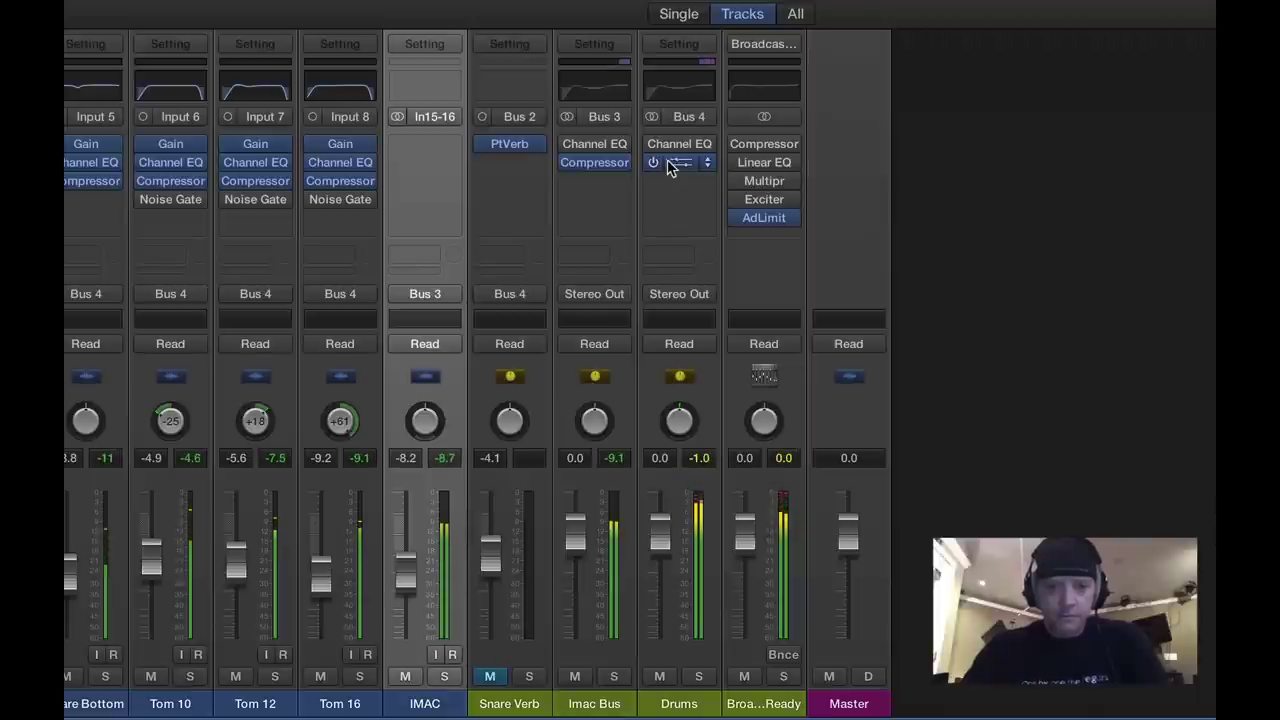
pyautogui.click(667, 166)
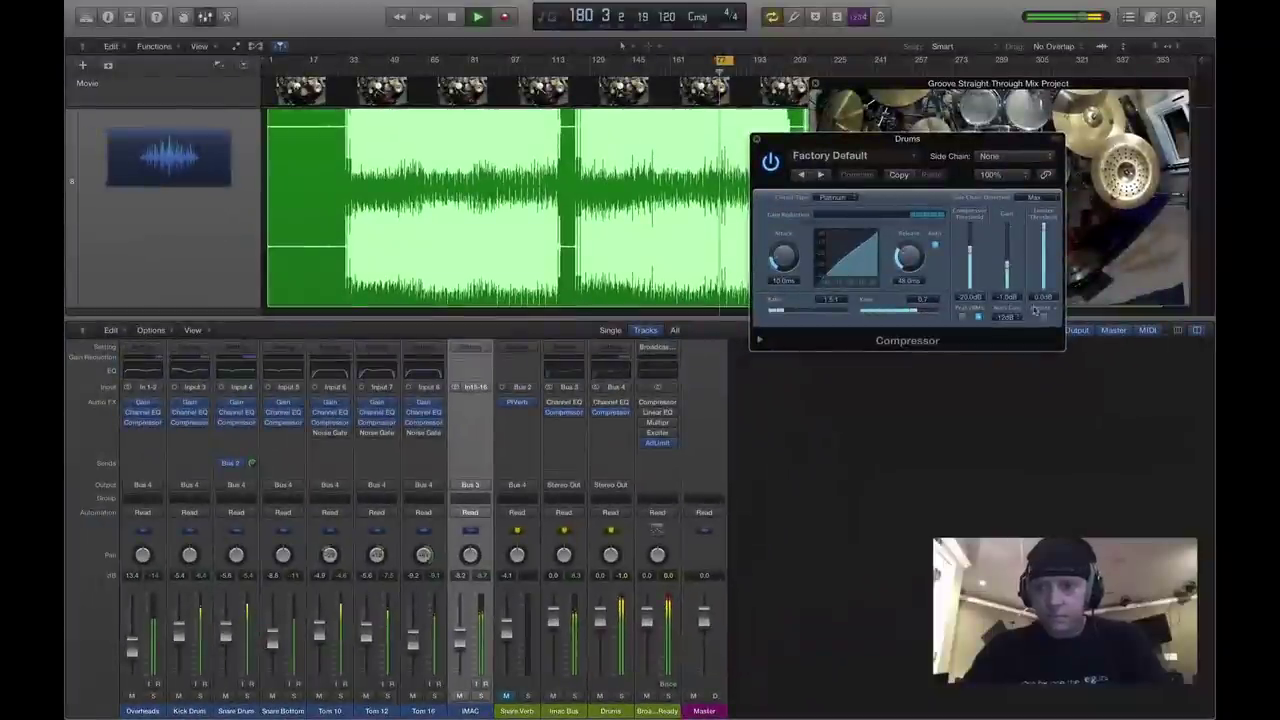
pyautogui.click(1042, 315)
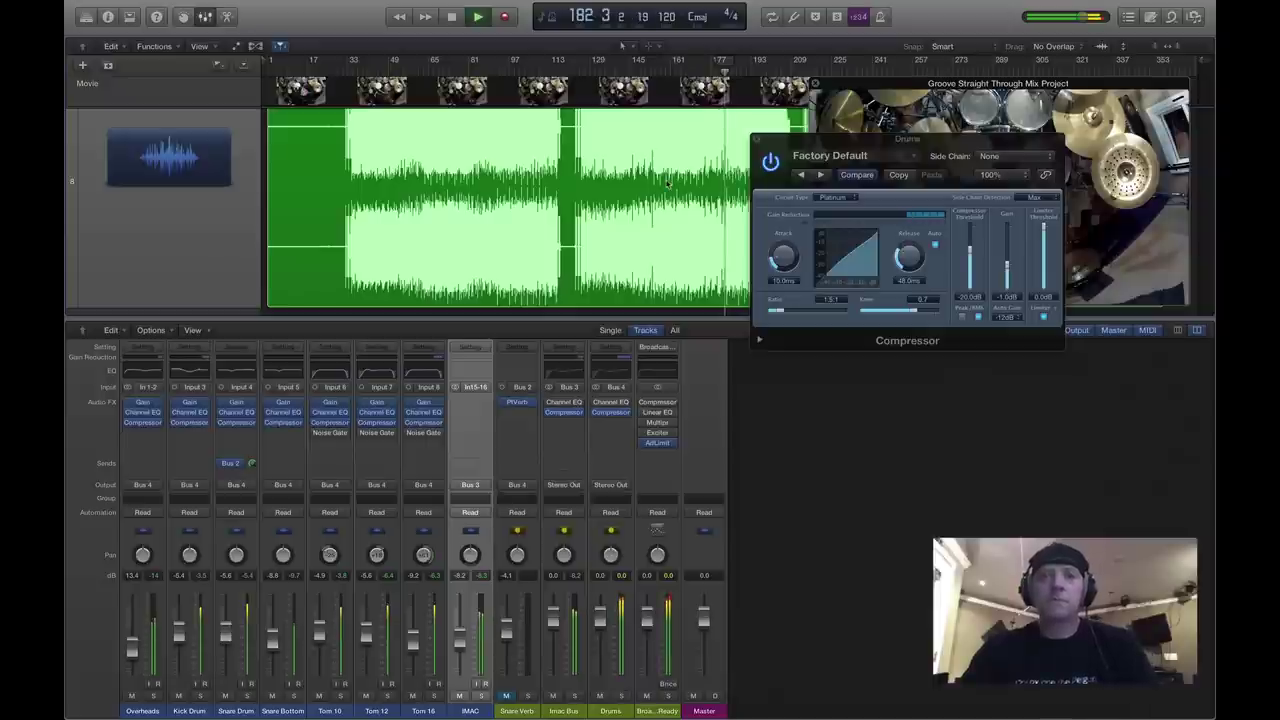
pyautogui.scroll(-2, 664, 178)
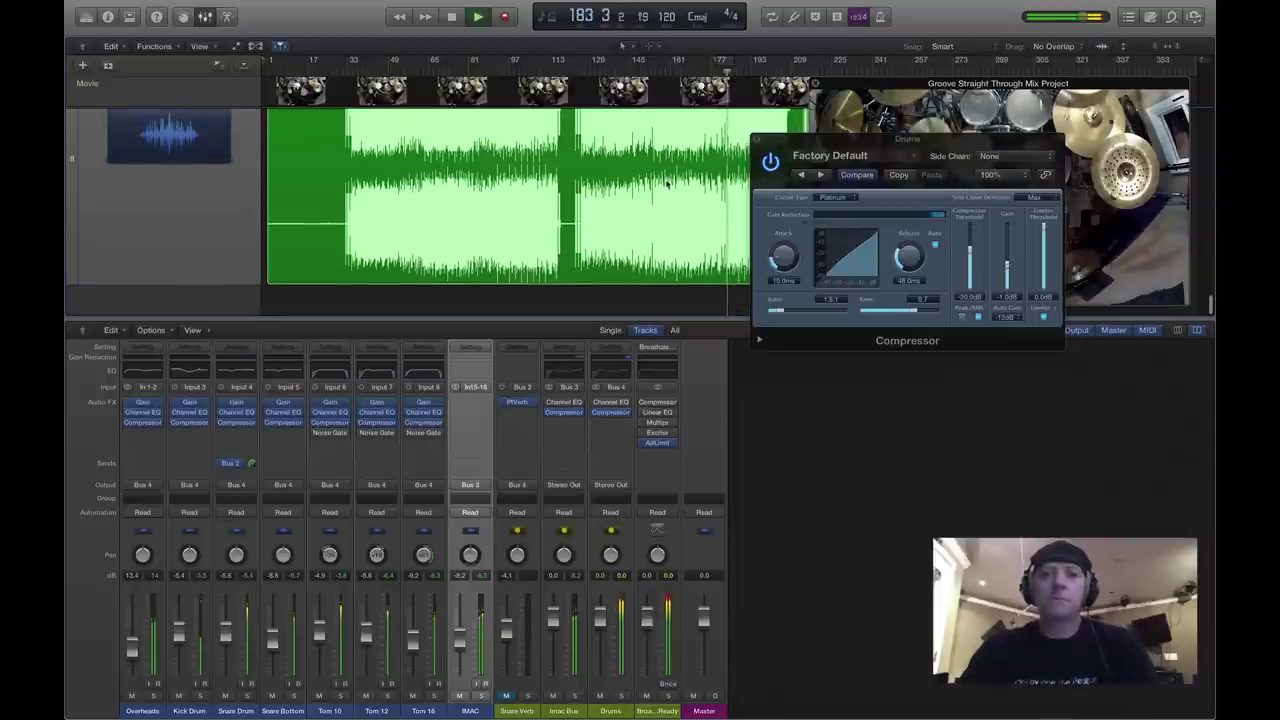
pyautogui.moveTo(773, 143); pyautogui.dragTo(302, 121)
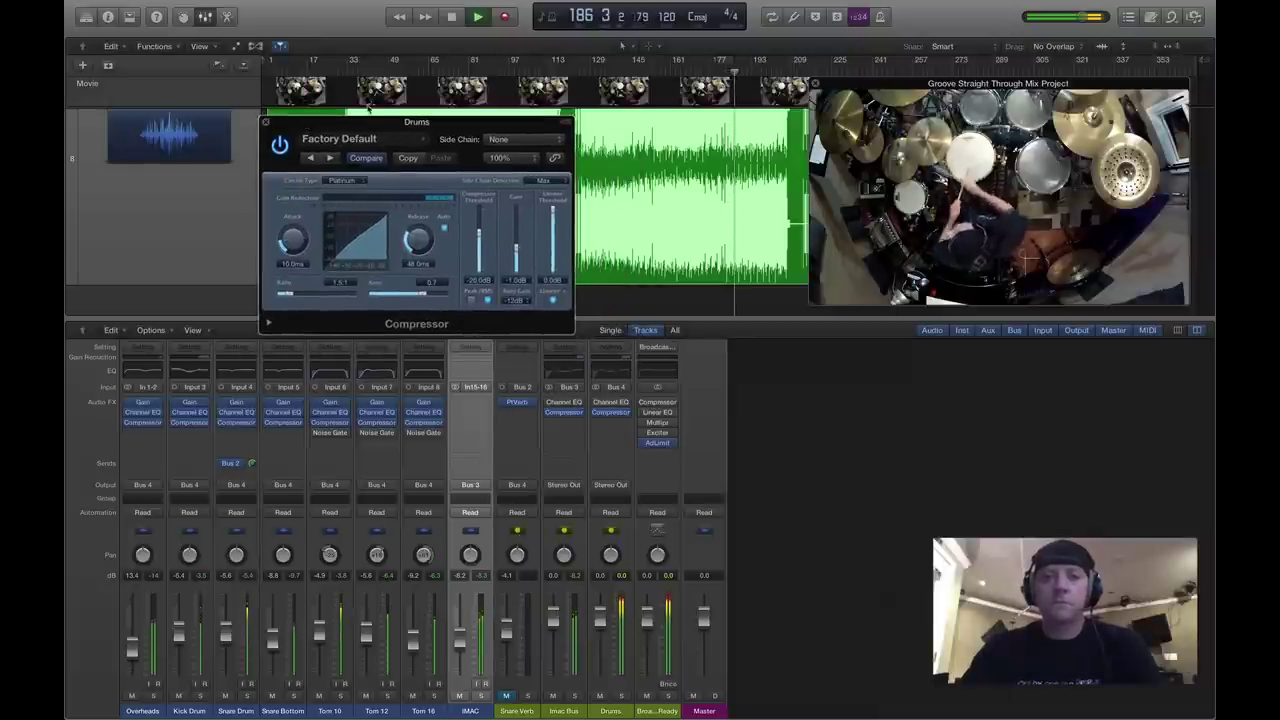
pyautogui.press('space')
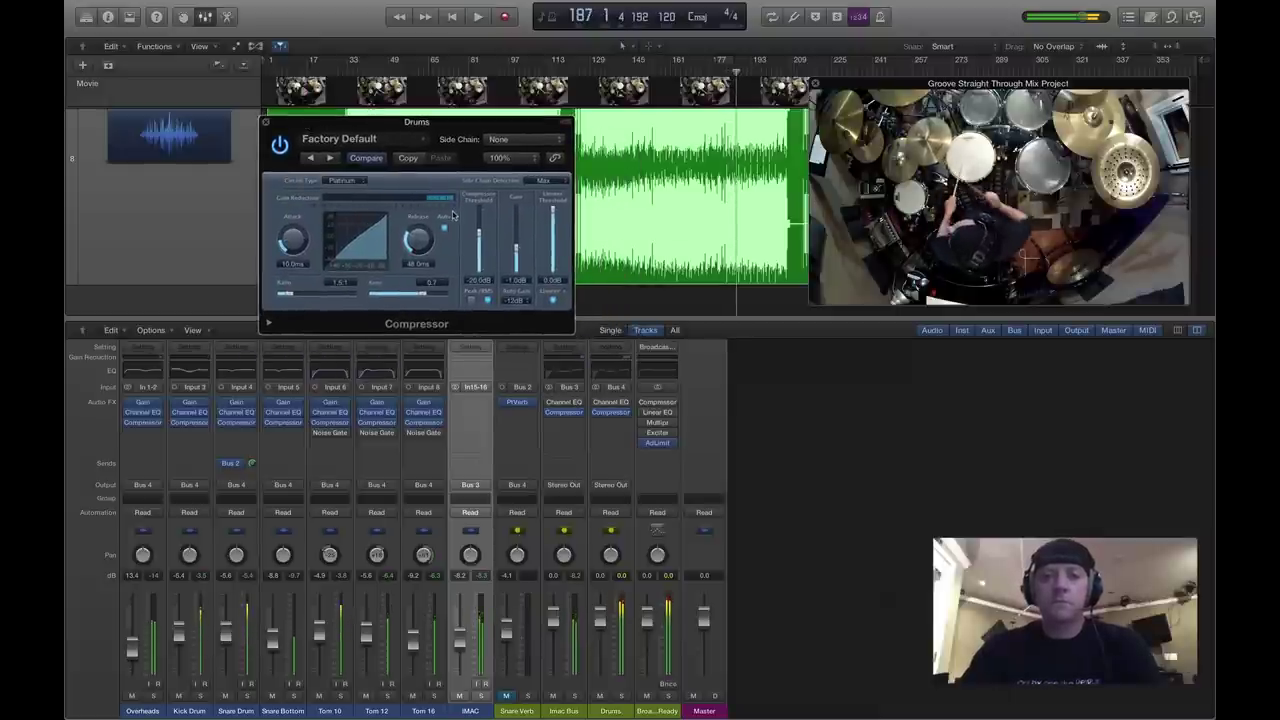
# Clear the mixer's peak readings, enable the Drums bus Channel EQ, and resume playback with the Compressor window moved aside.
pyautogui.click(623, 579)
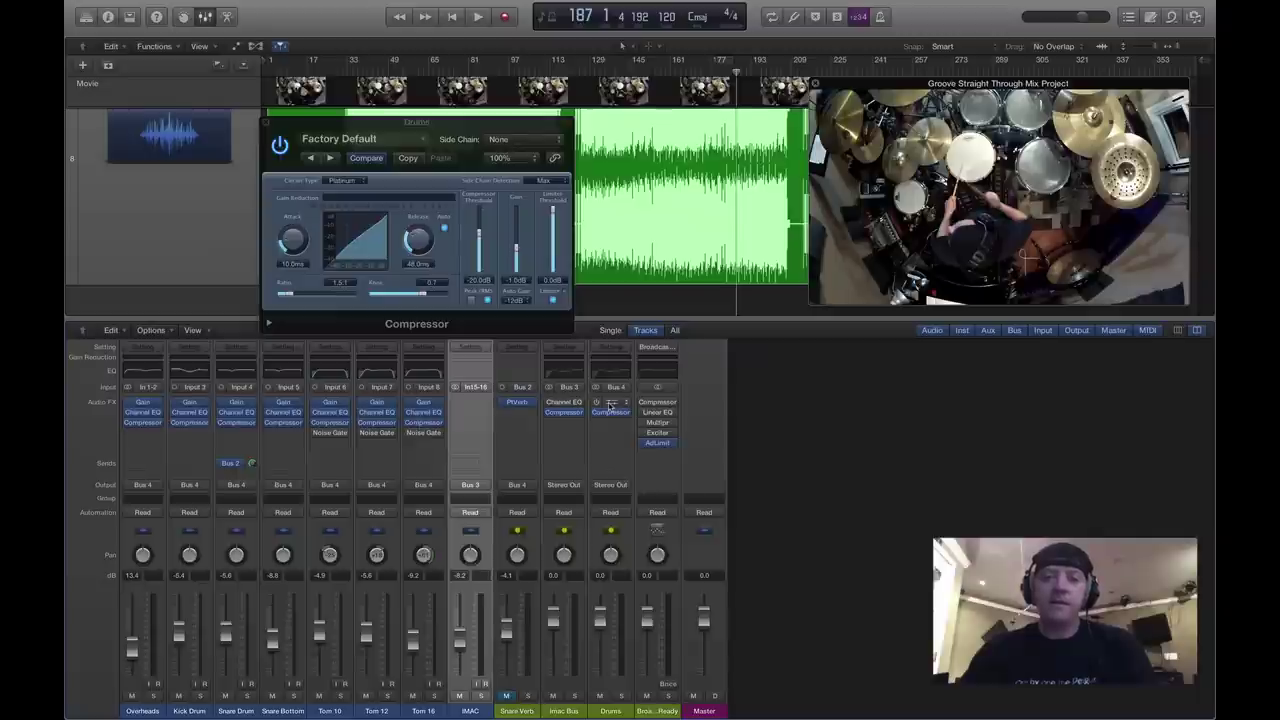
pyautogui.press('space')
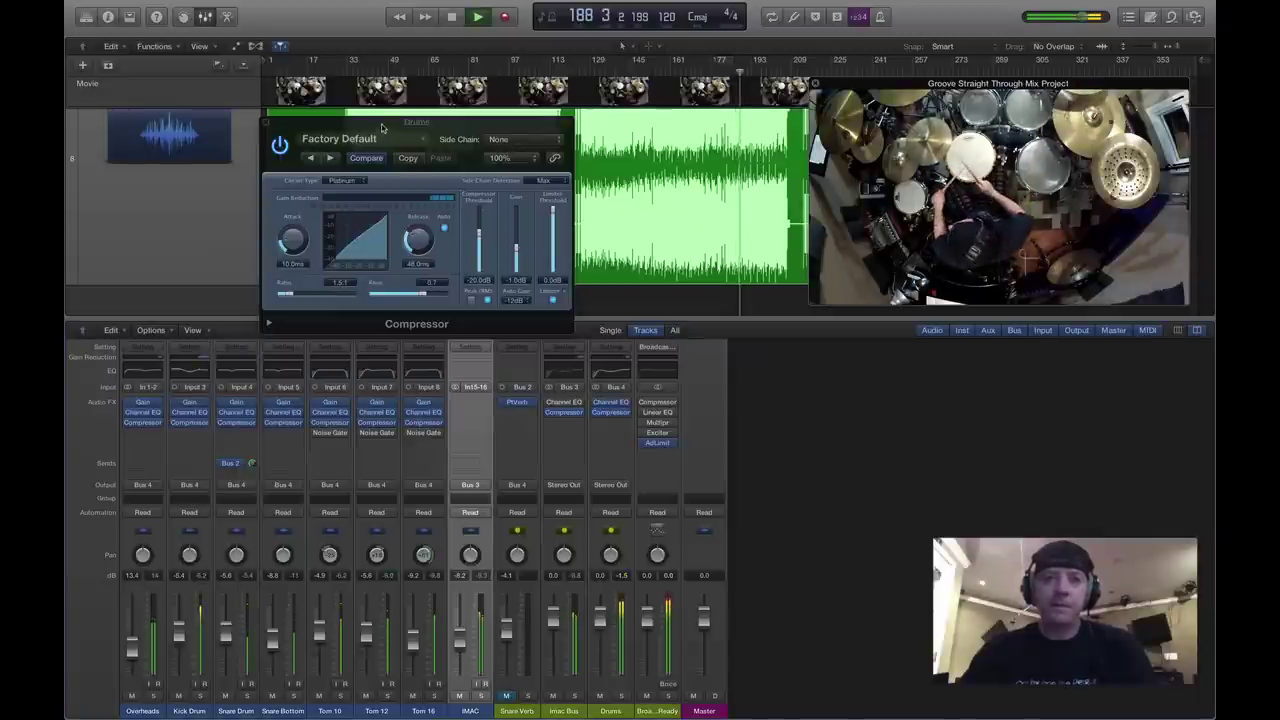
pyautogui.moveTo(385, 128); pyautogui.dragTo(377, 240)
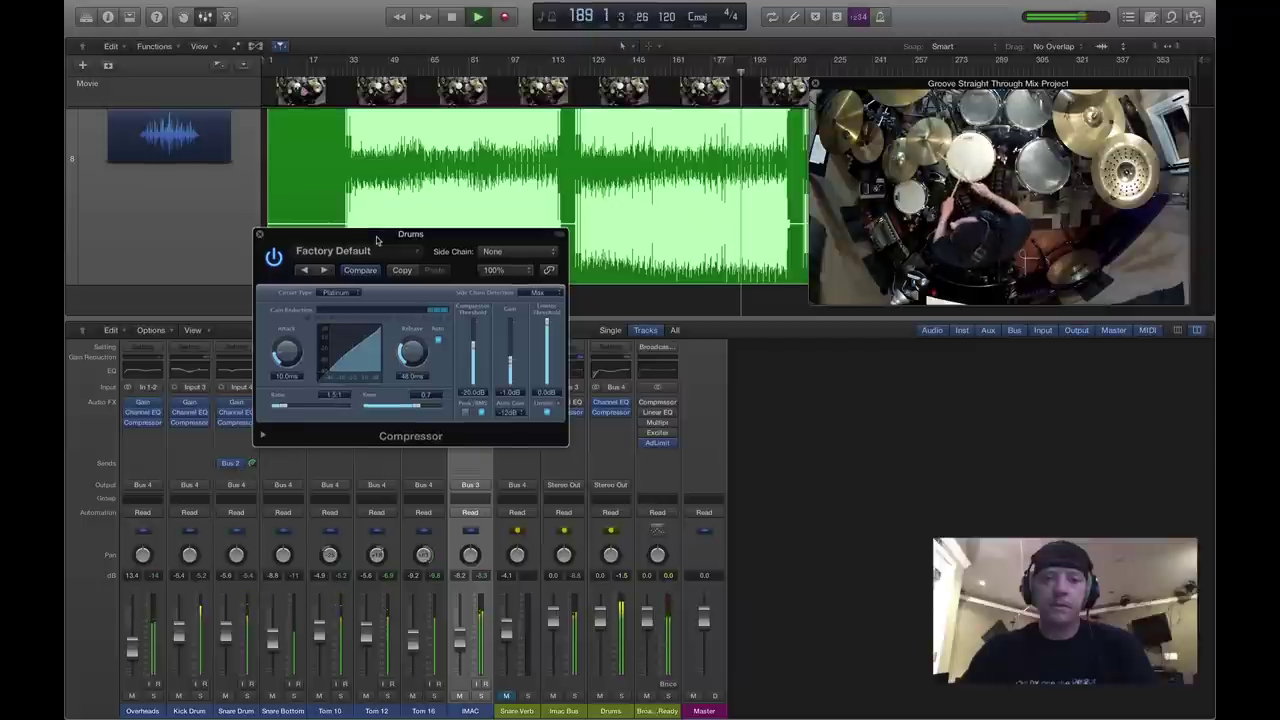
# Set the Drums bus Compressor's threshold to -11.0 dB during playback.
pyautogui.click(613, 413)
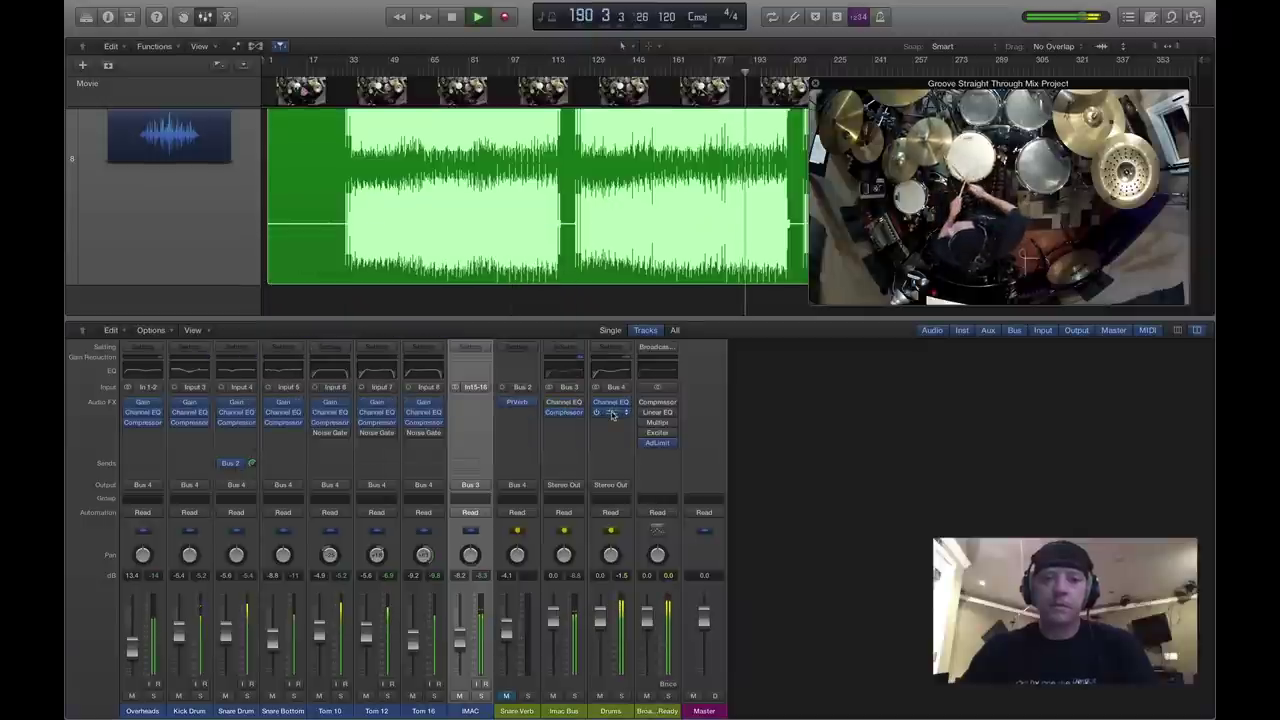
pyautogui.click(613, 413)
pyautogui.moveTo(402, 230); pyautogui.dragTo(565, 124)
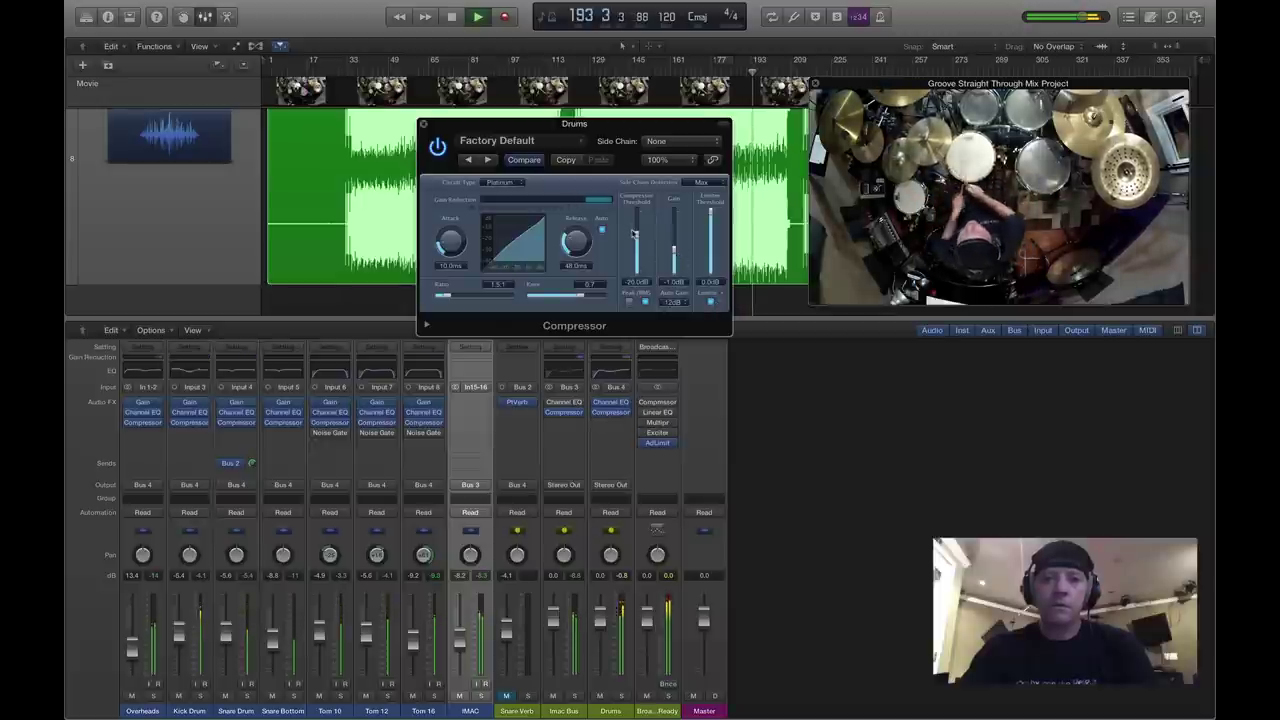
pyautogui.moveTo(634, 233); pyautogui.dragTo(638, 220)
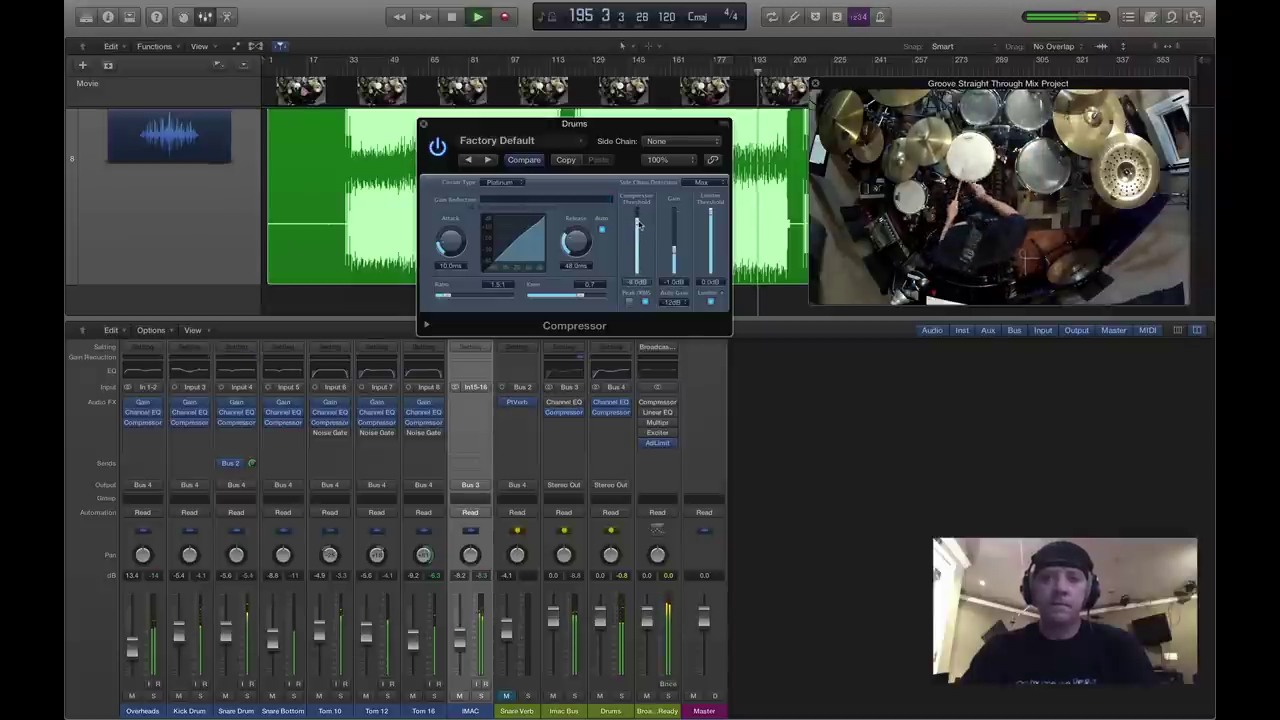
pyautogui.moveTo(638, 226); pyautogui.dragTo(638, 240)
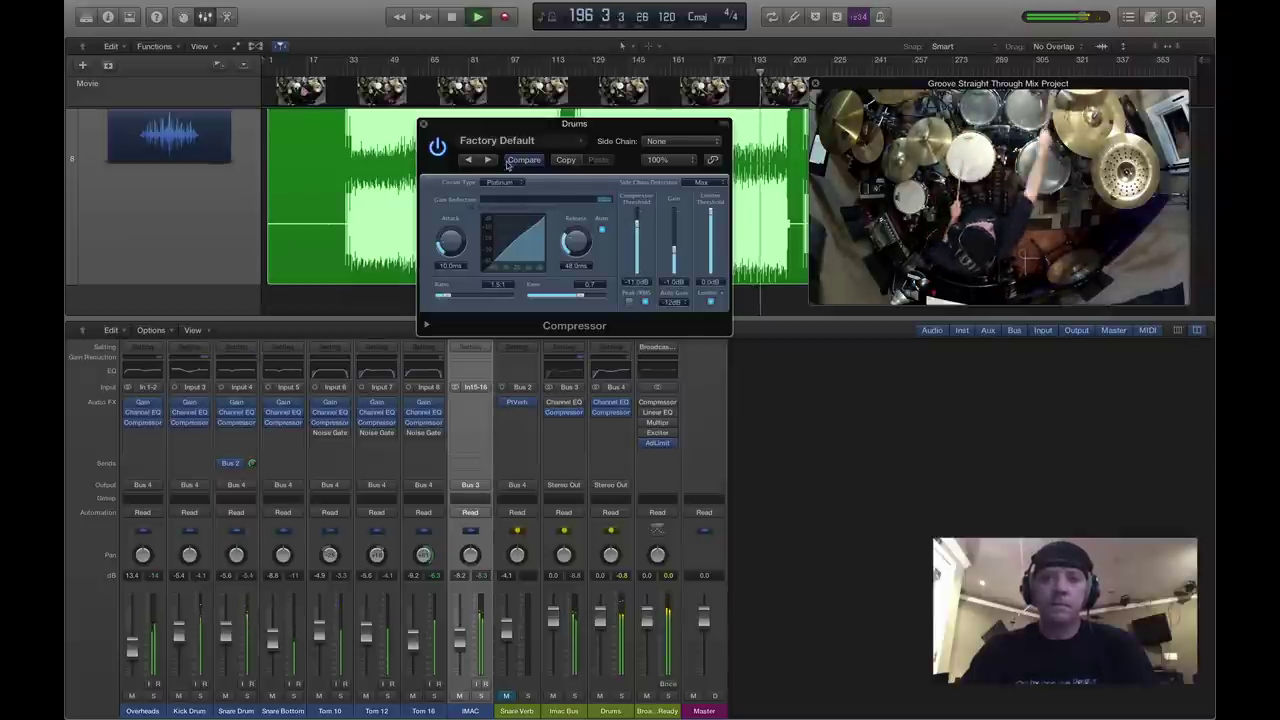
pyautogui.moveTo(497, 135); pyautogui.dragTo(307, 229)
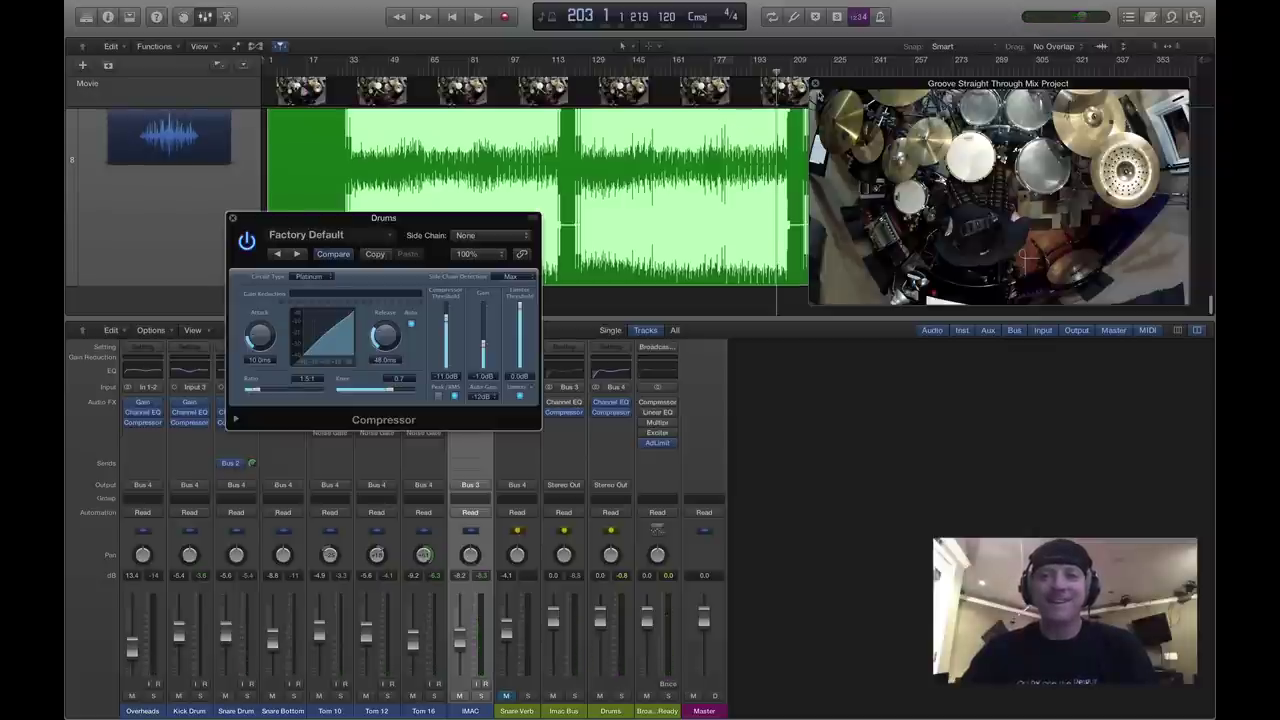
# Audition the mix from about bar 225, restore the video window's position, close the Drums Compressor, and stop playback.
pyautogui.moveTo(852, 85); pyautogui.dragTo(866, 208)
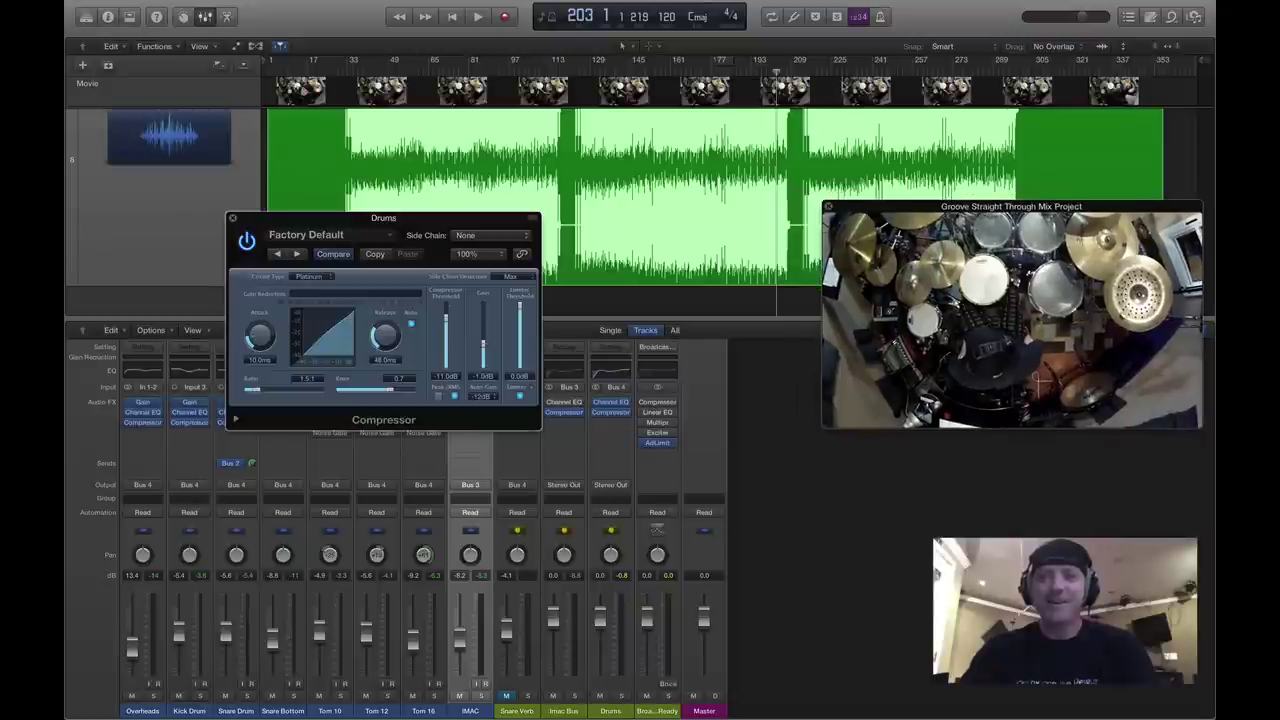
pyautogui.doubleClick(840, 75)
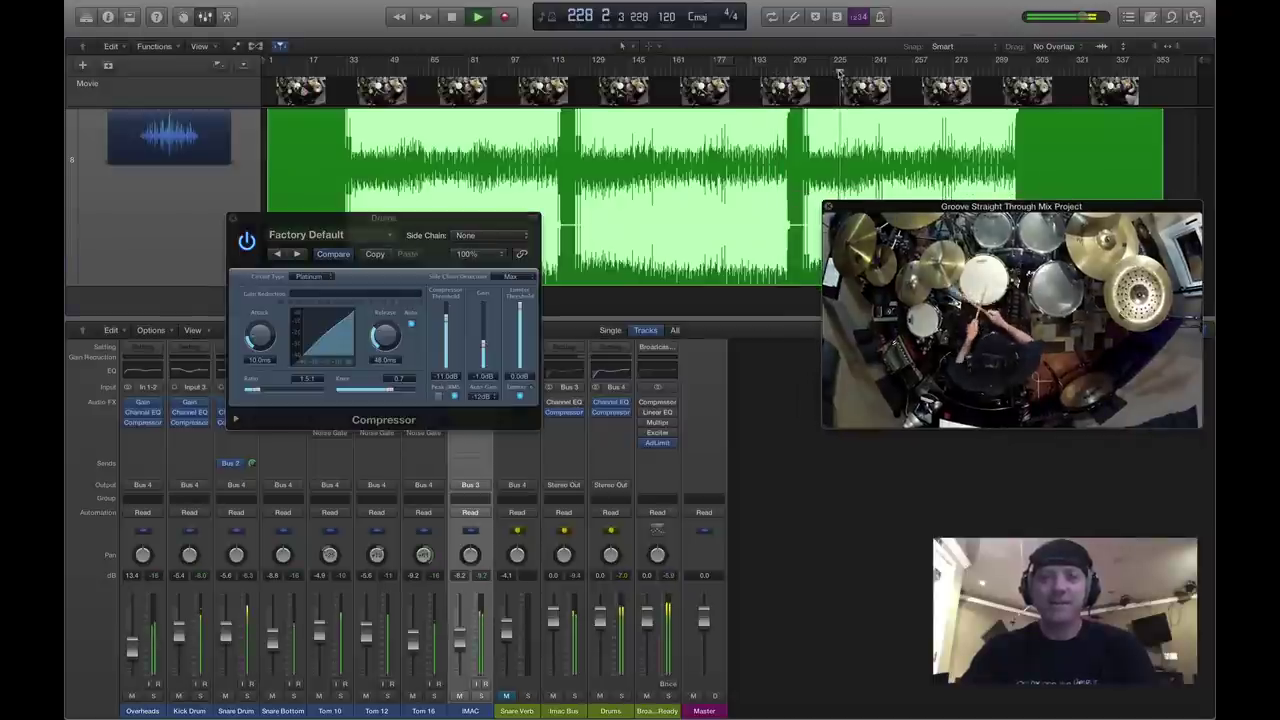
pyautogui.moveTo(920, 208); pyautogui.dragTo(905, 101)
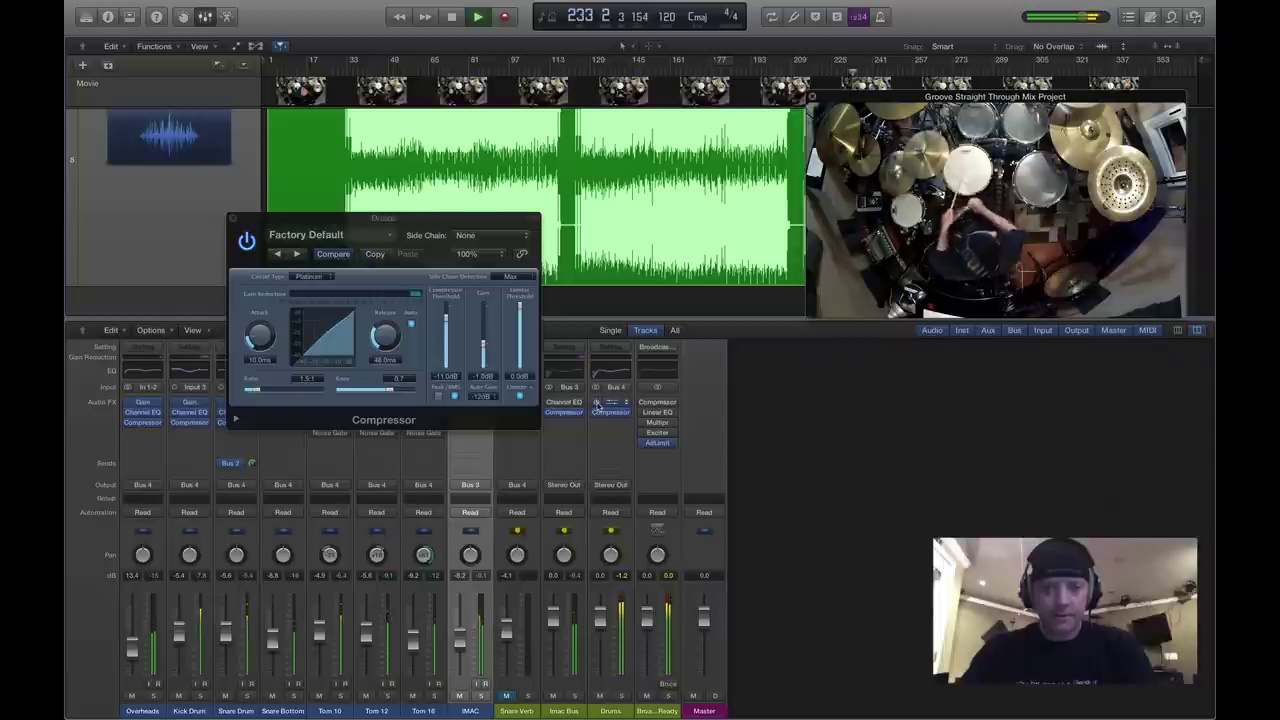
pyautogui.click(233, 221)
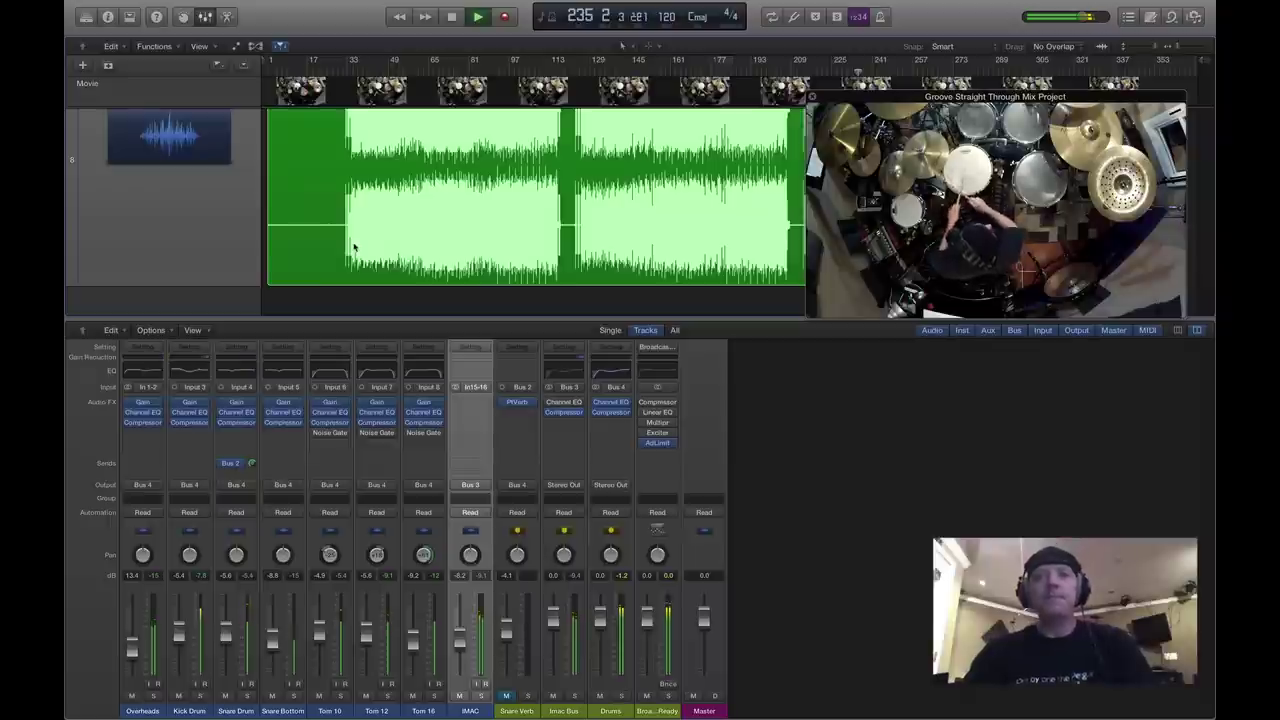
pyautogui.press('space')
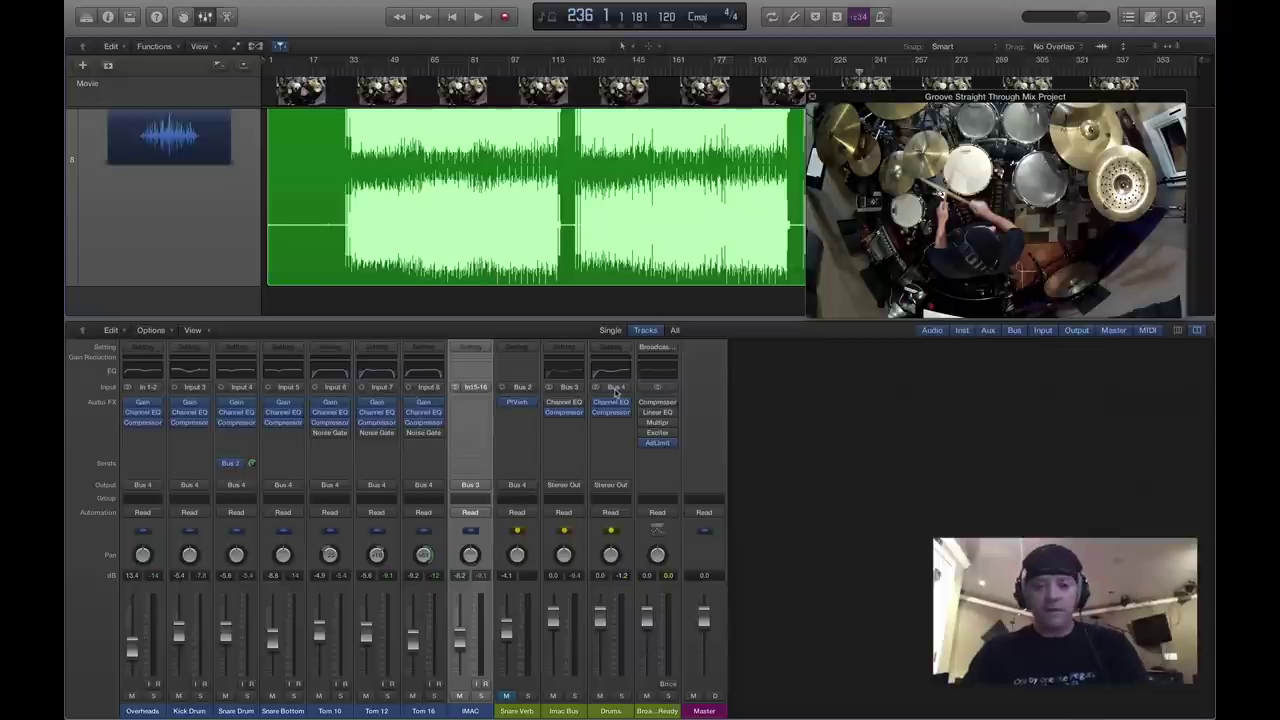
# Move the Drums bus Compressor to a lower insert slot and place two bypassed Channel EQ instances above it.
pyautogui.moveTo(611, 413); pyautogui.dragTo(608, 444)
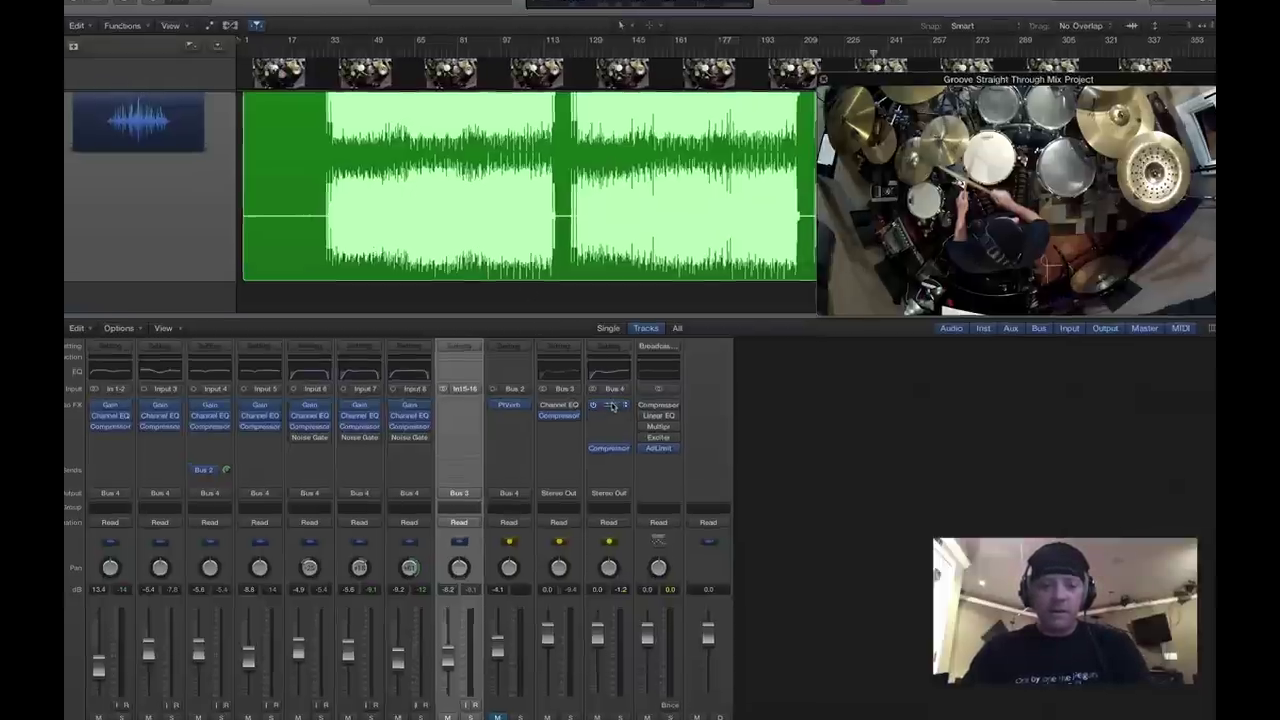
pyautogui.moveTo(614, 403); pyautogui.dragTo(613, 423)
pyautogui.moveTo(569, 527); pyautogui.dragTo(569, 527)
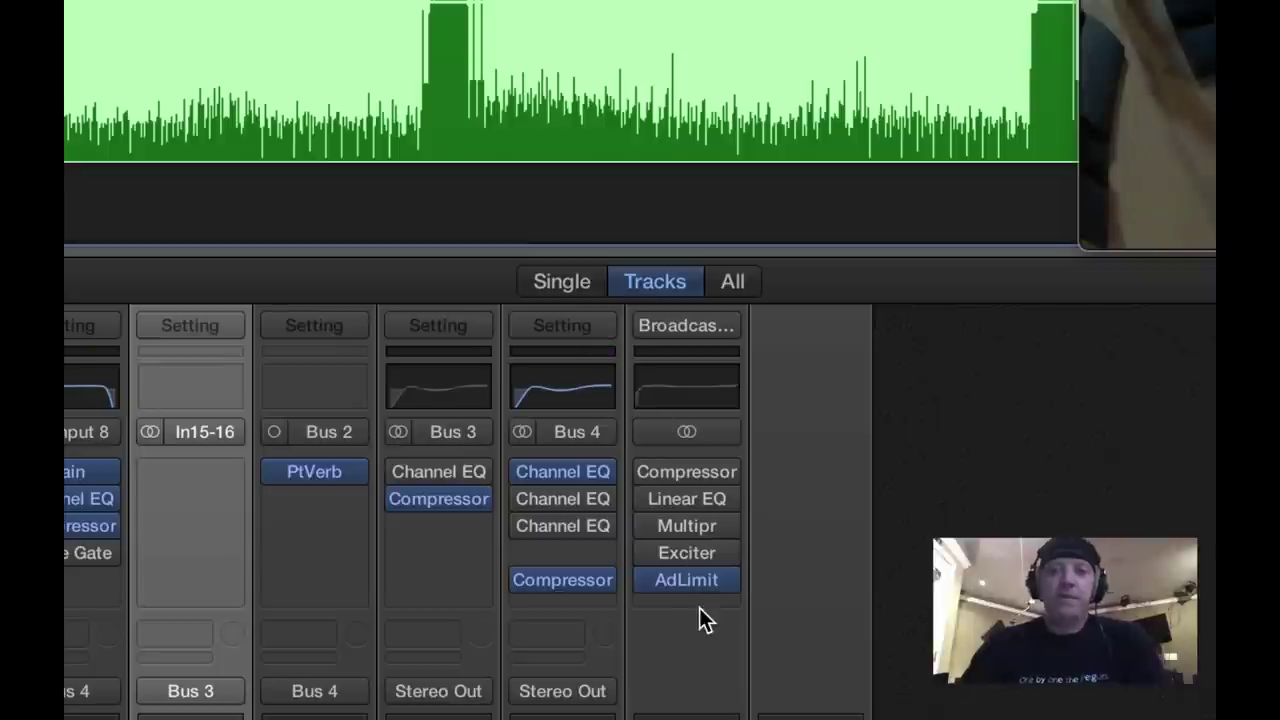
pyautogui.click(687, 655)
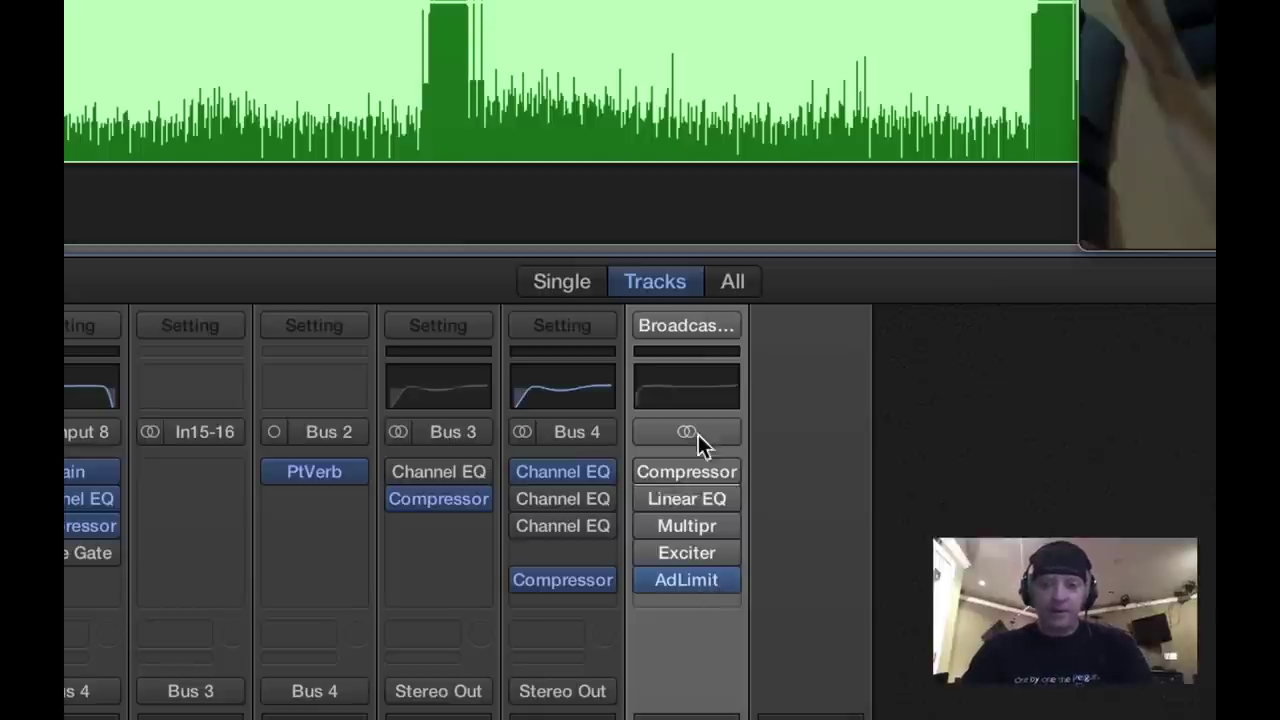
pyautogui.click(702, 329)
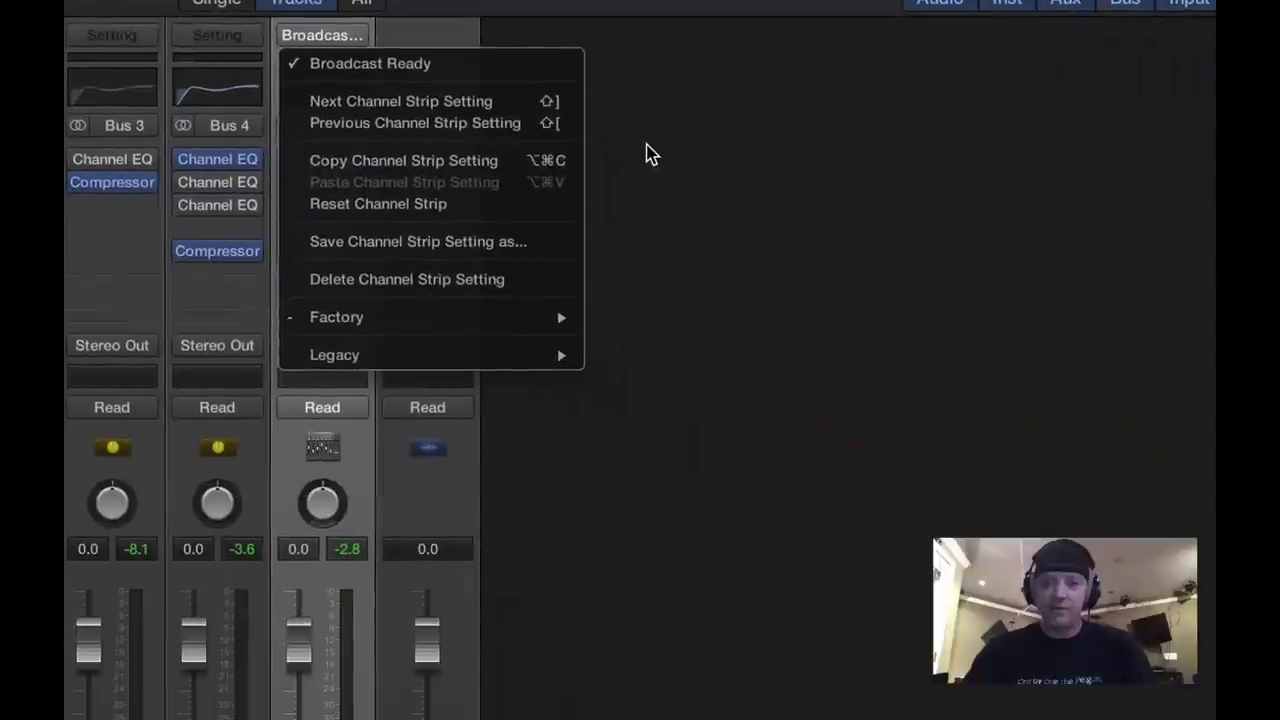
pyautogui.click(1072, 455)
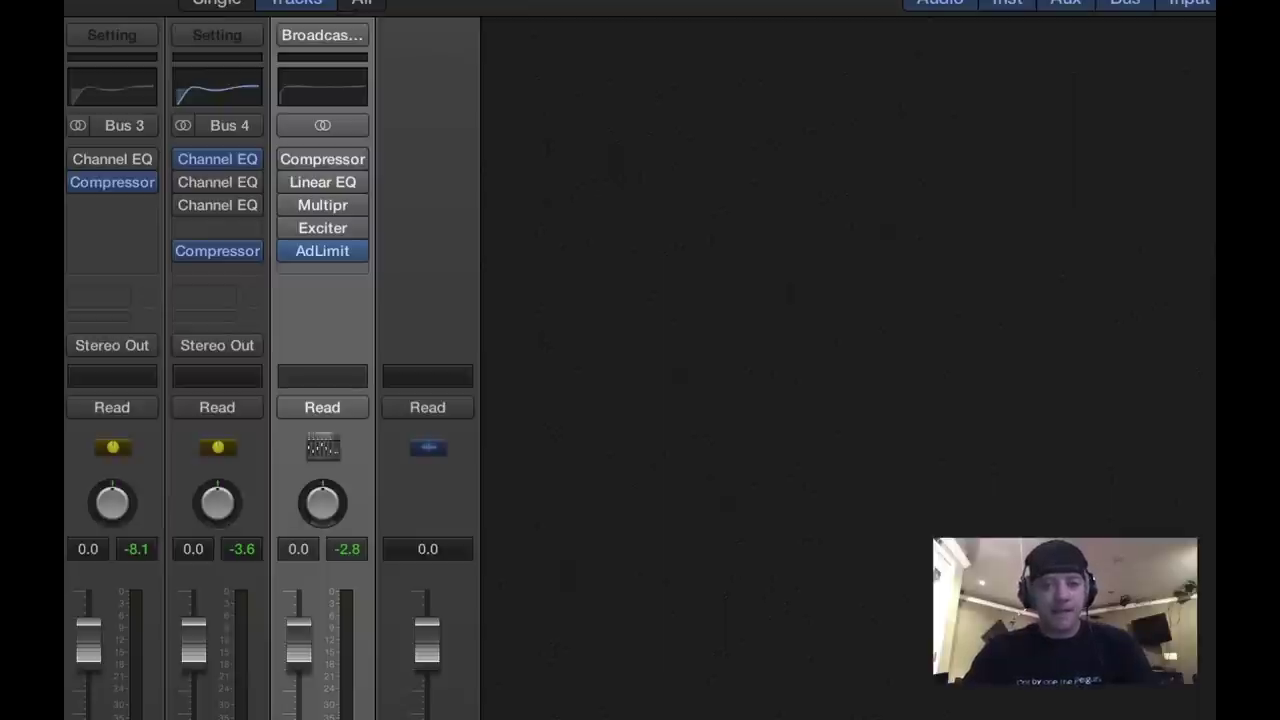
pyautogui.click(334, 35)
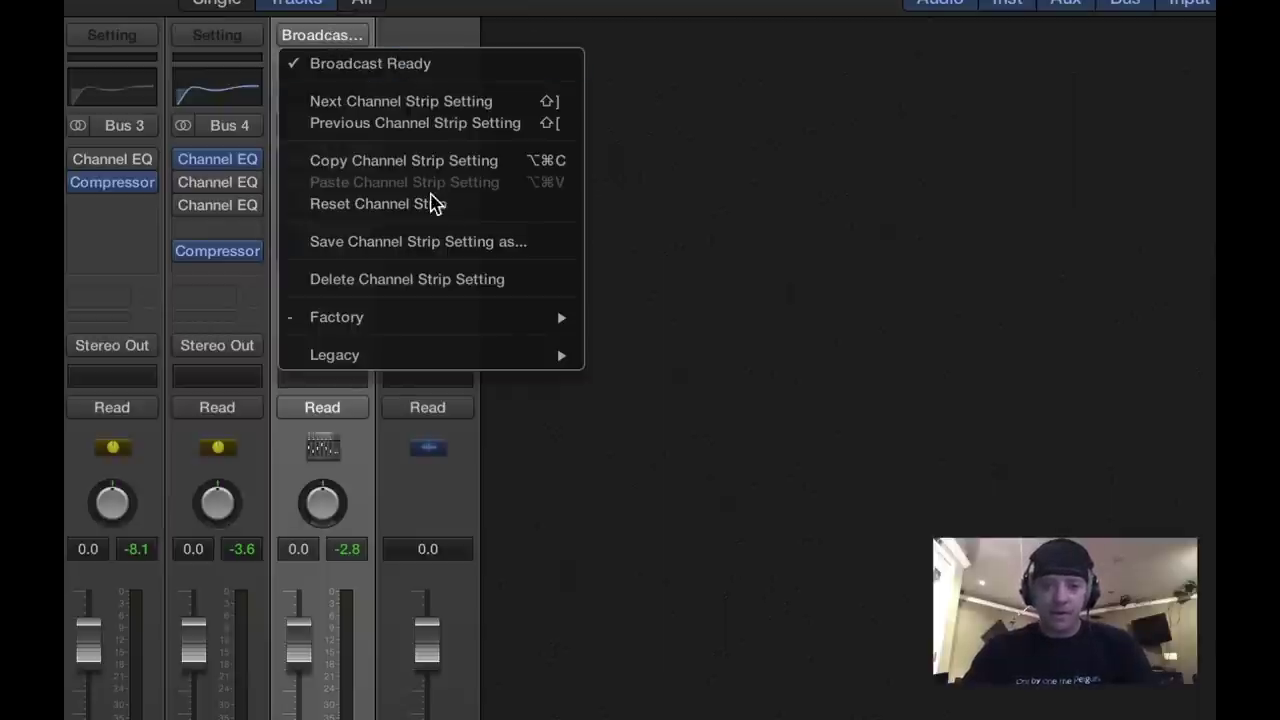
pyautogui.click(665, 360)
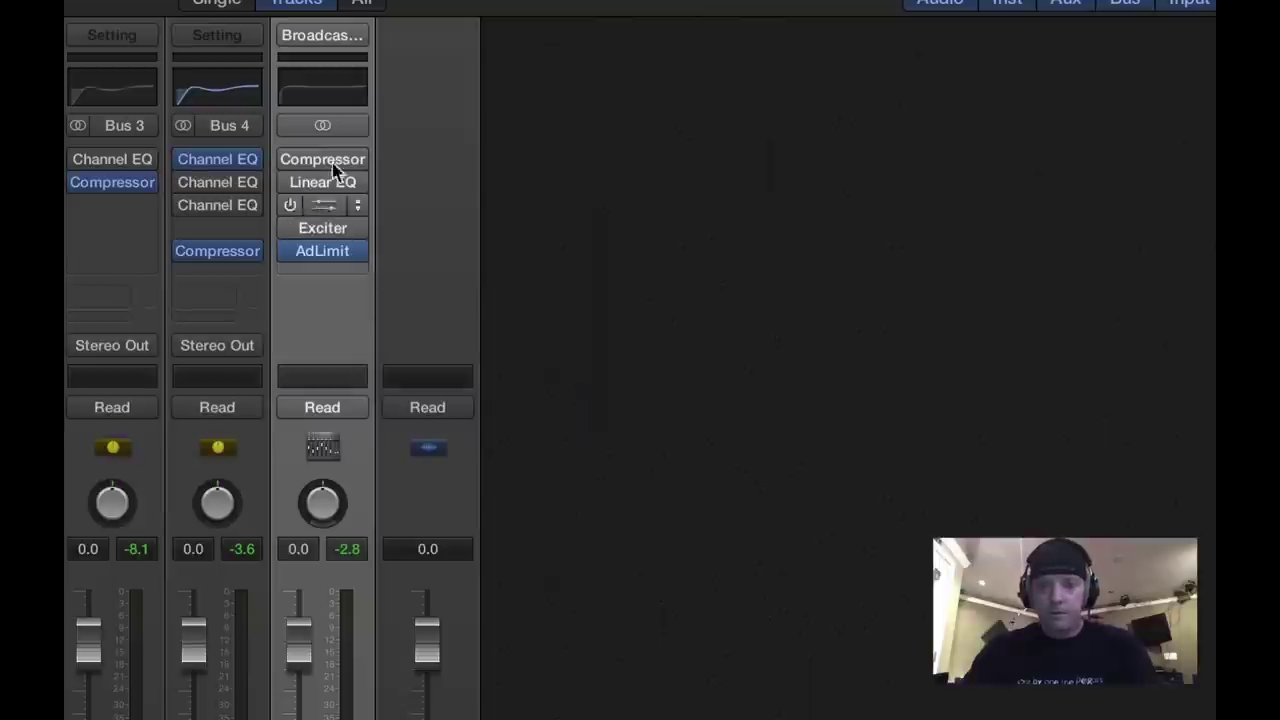
pyautogui.click(340, 38)
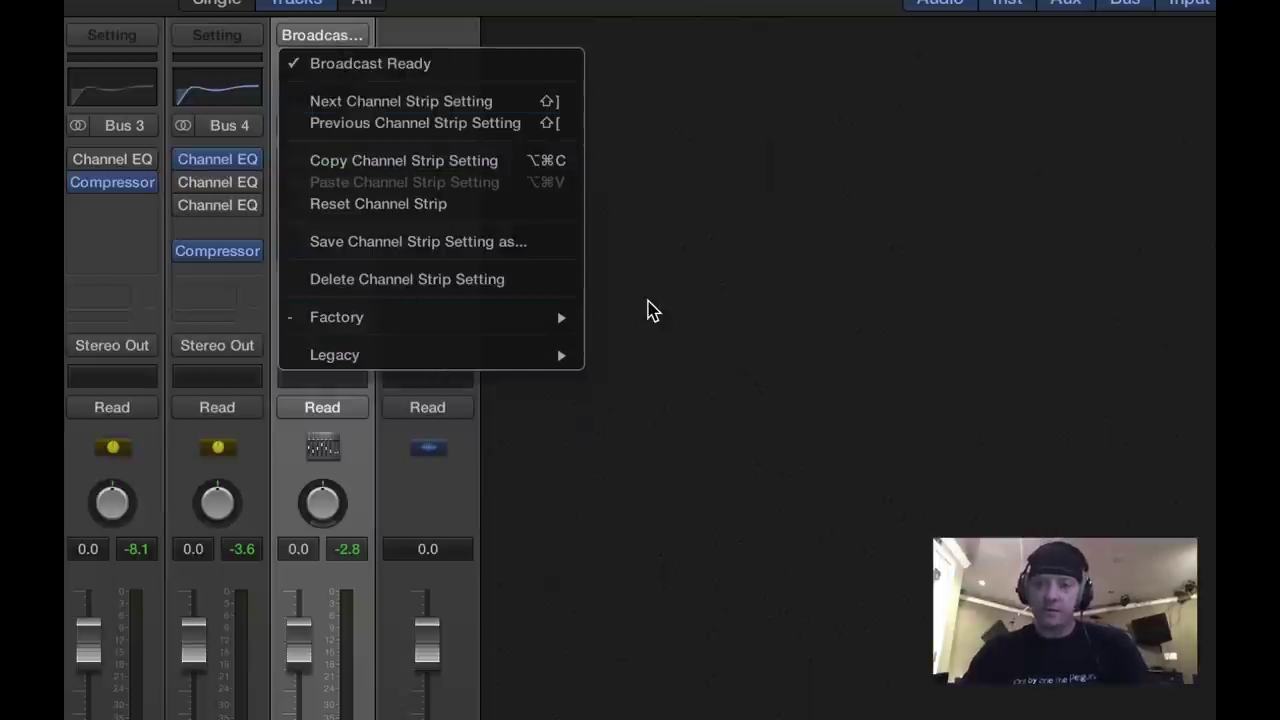
pyautogui.click(647, 310)
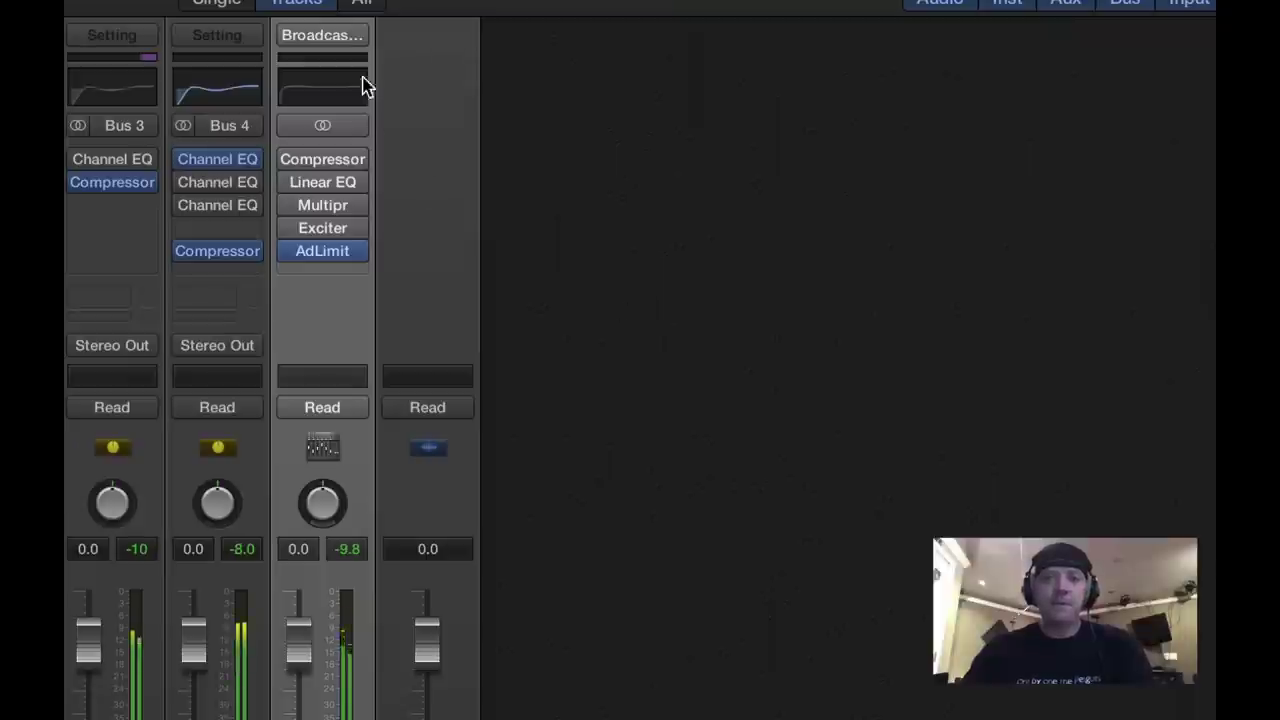
# Audition the Deep Punchy Lows factory channel strip setting on the main output channel during playback.
pyautogui.click(351, 50)
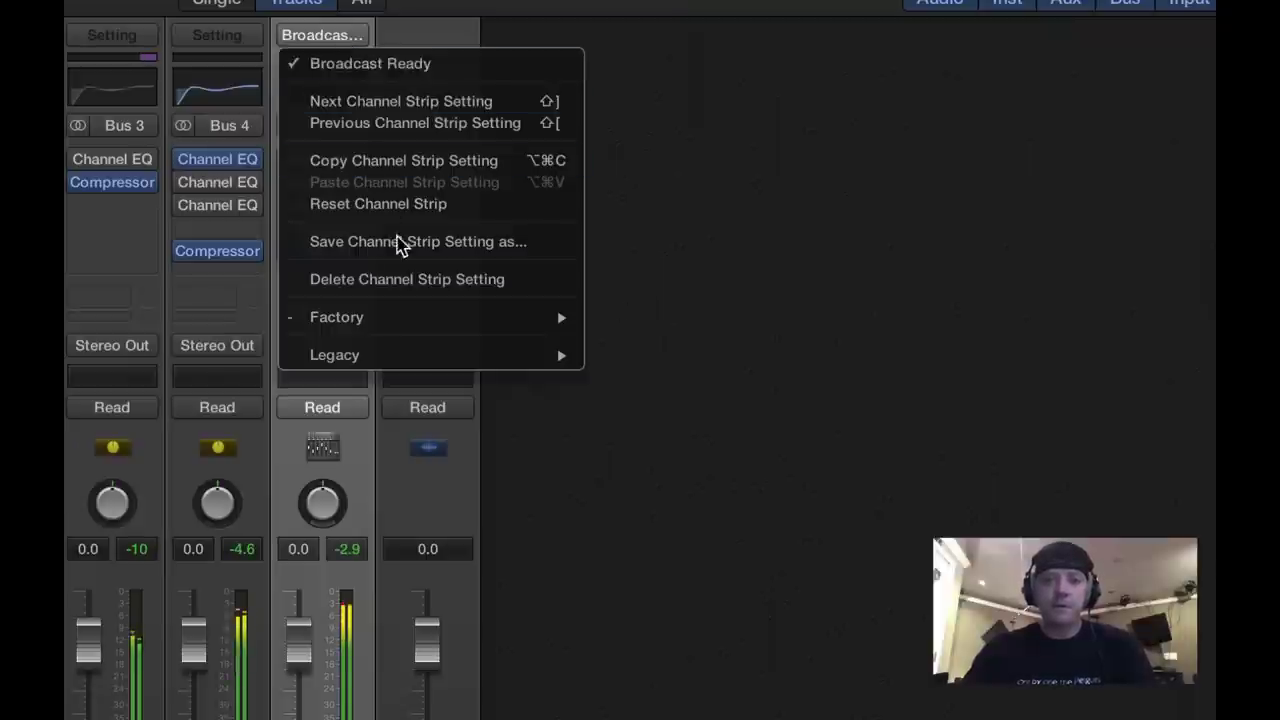
pyautogui.moveTo(389, 318)
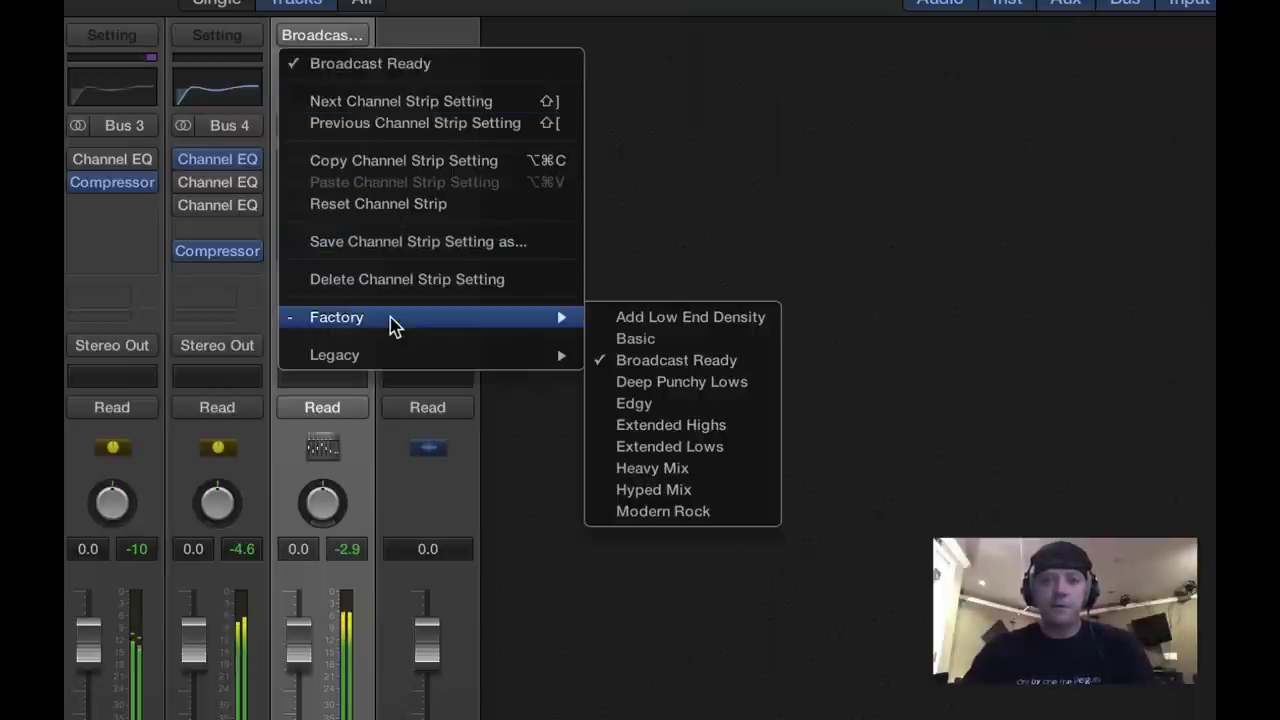
pyautogui.click(714, 384)
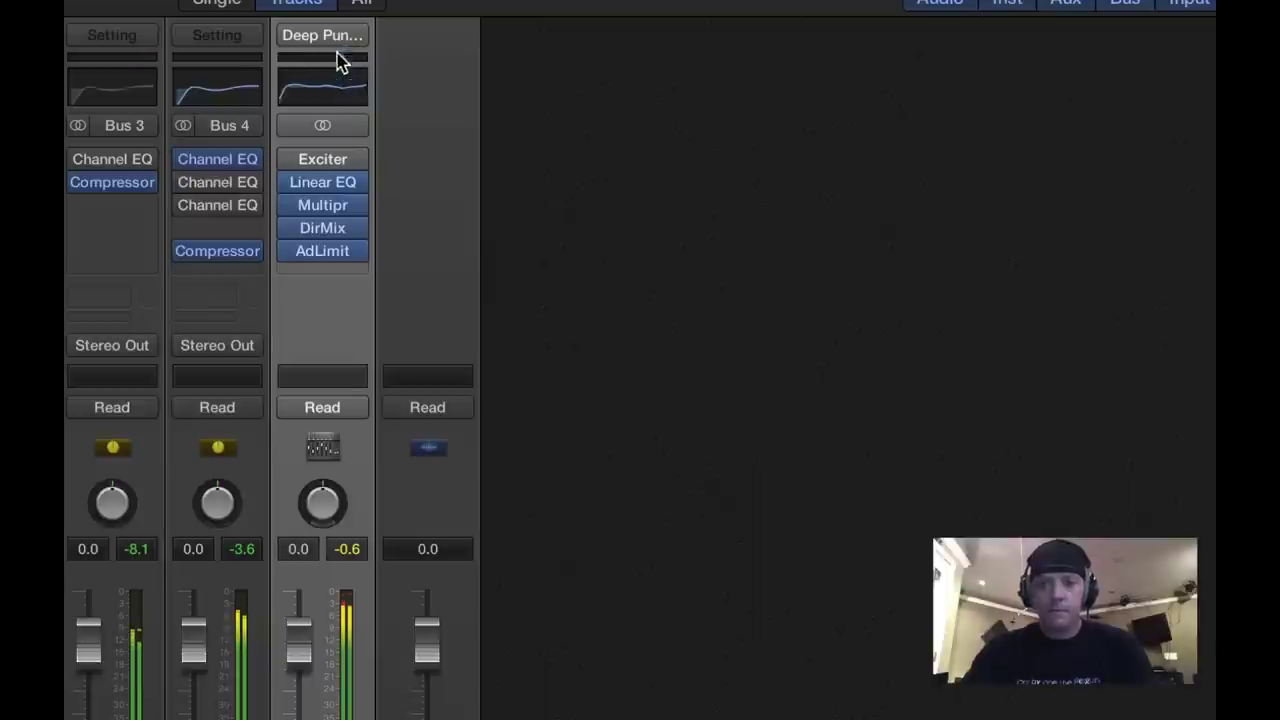
# Switch the main output channel to the Basic factory channel strip setting and listen to it.
pyautogui.click(335, 40)
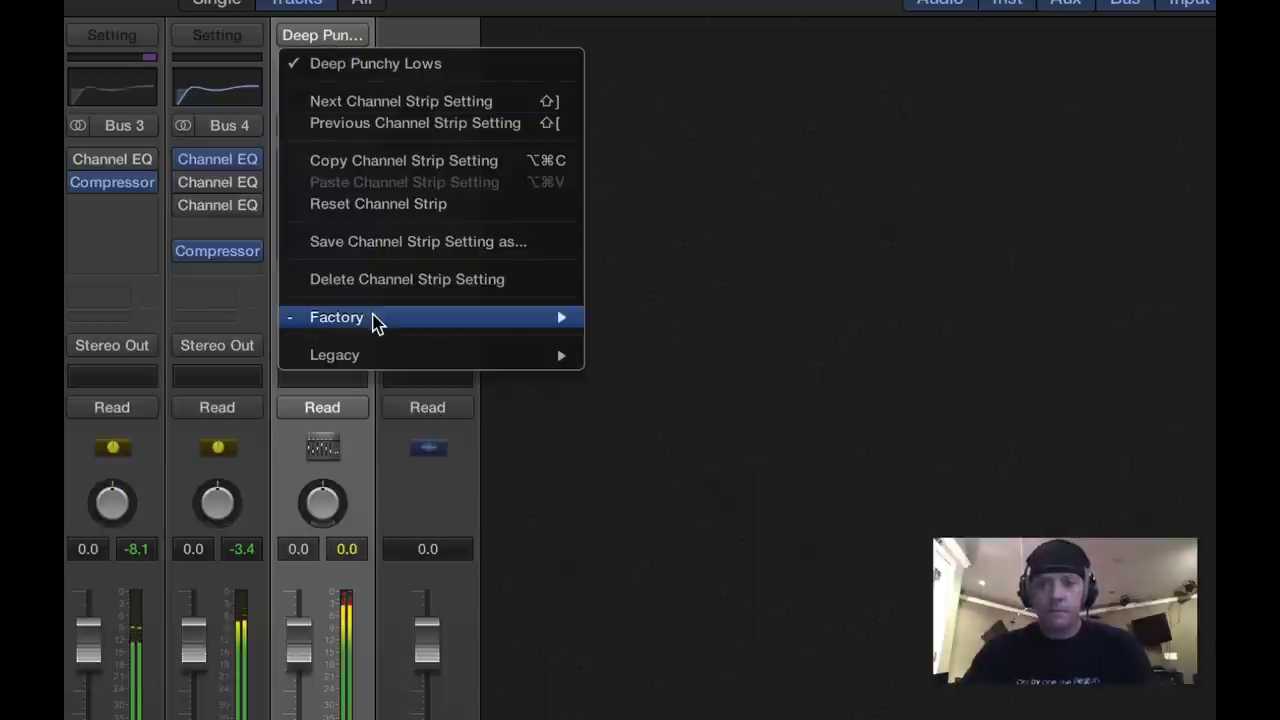
pyautogui.moveTo(371, 318)
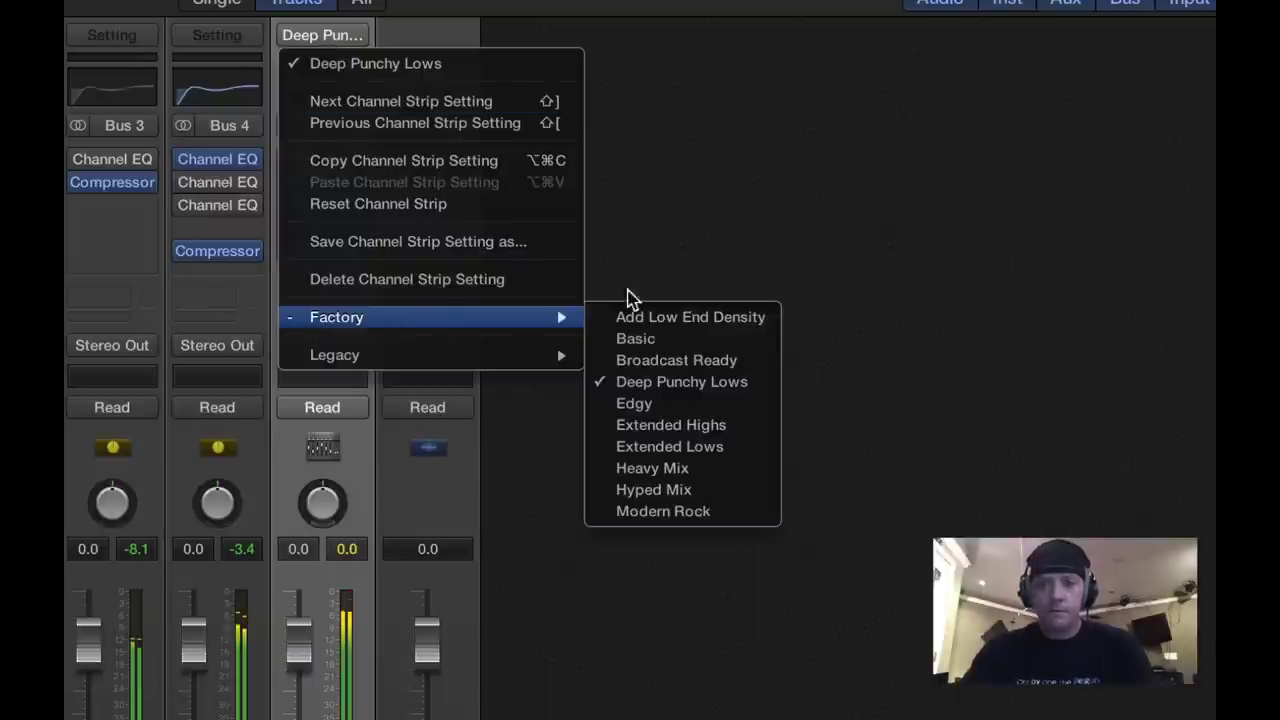
pyautogui.click(686, 339)
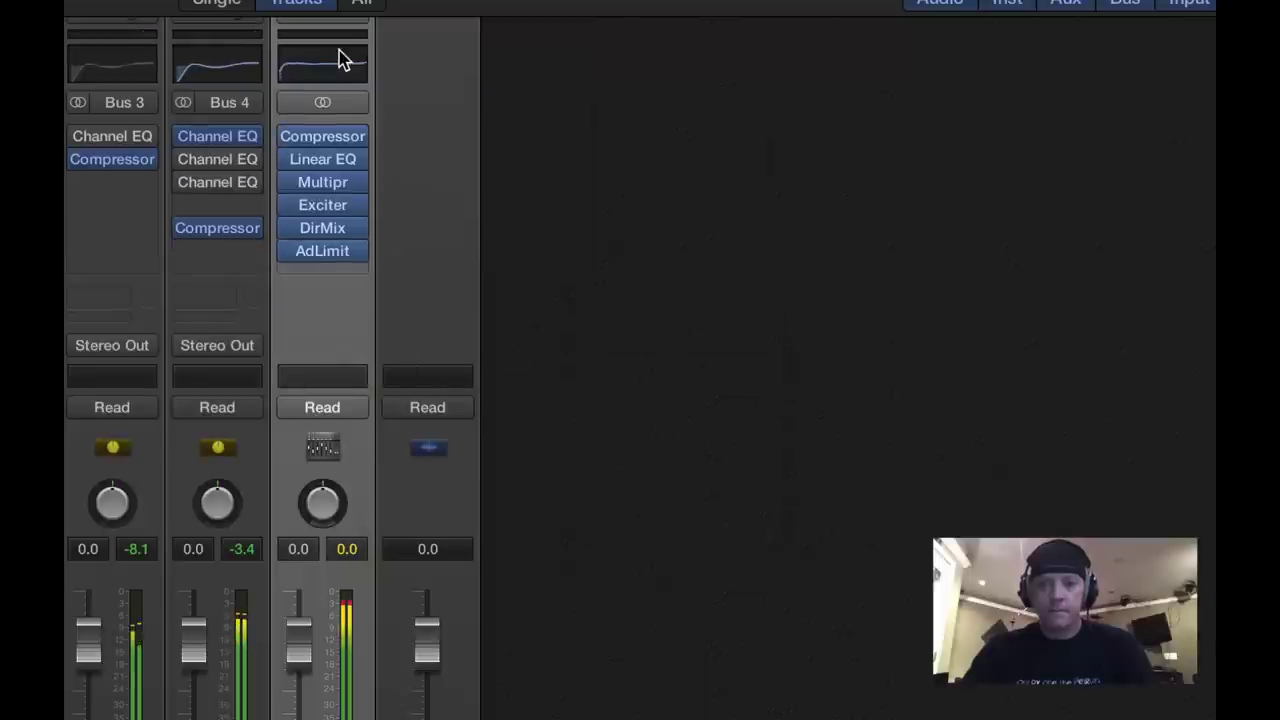
pyautogui.scroll(1, 343, 60)
pyautogui.scroll(2, 343, 60)
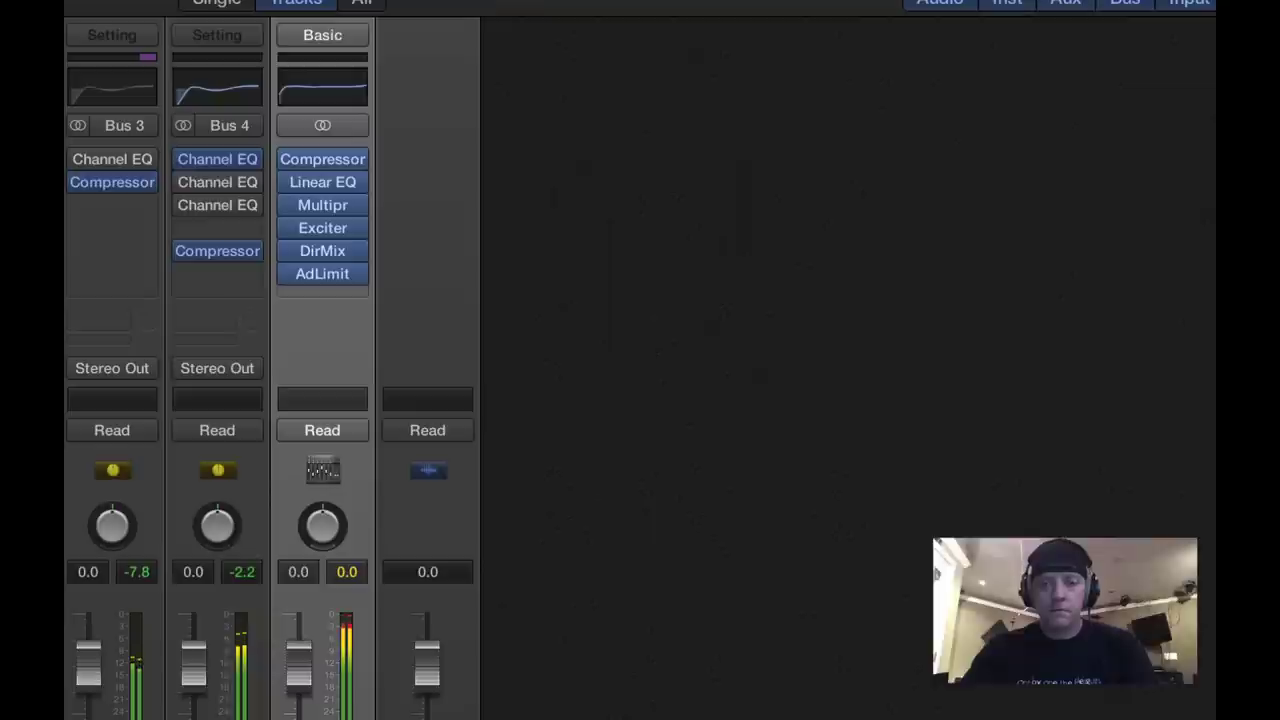
# Try the Add Low End Density factory channel strip setting on the main output channel.
pyautogui.click(339, 40)
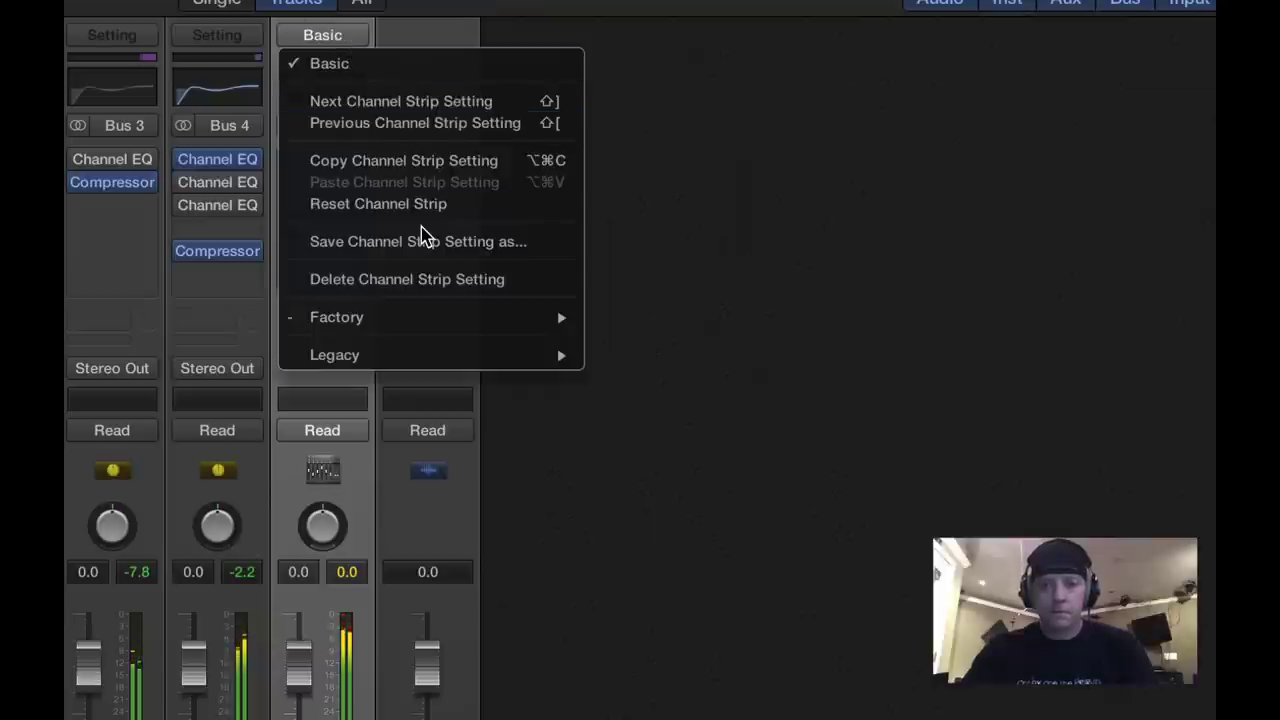
pyautogui.moveTo(400, 321)
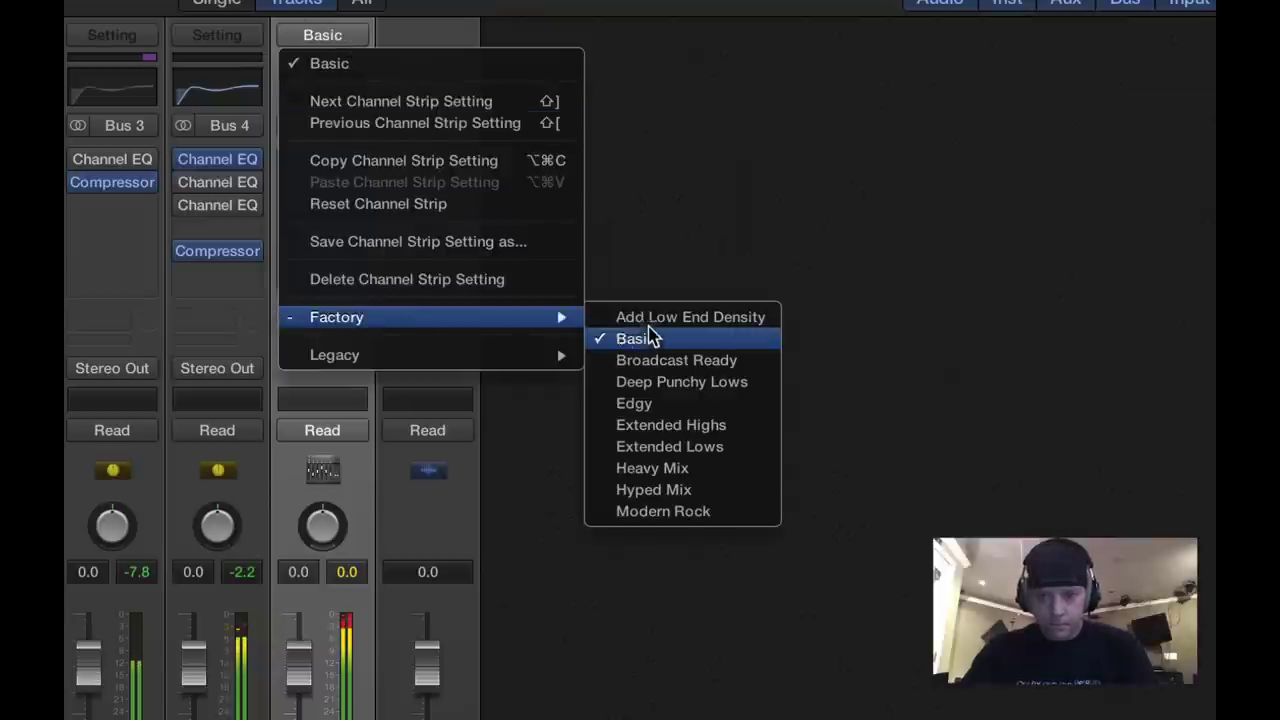
pyautogui.click(656, 318)
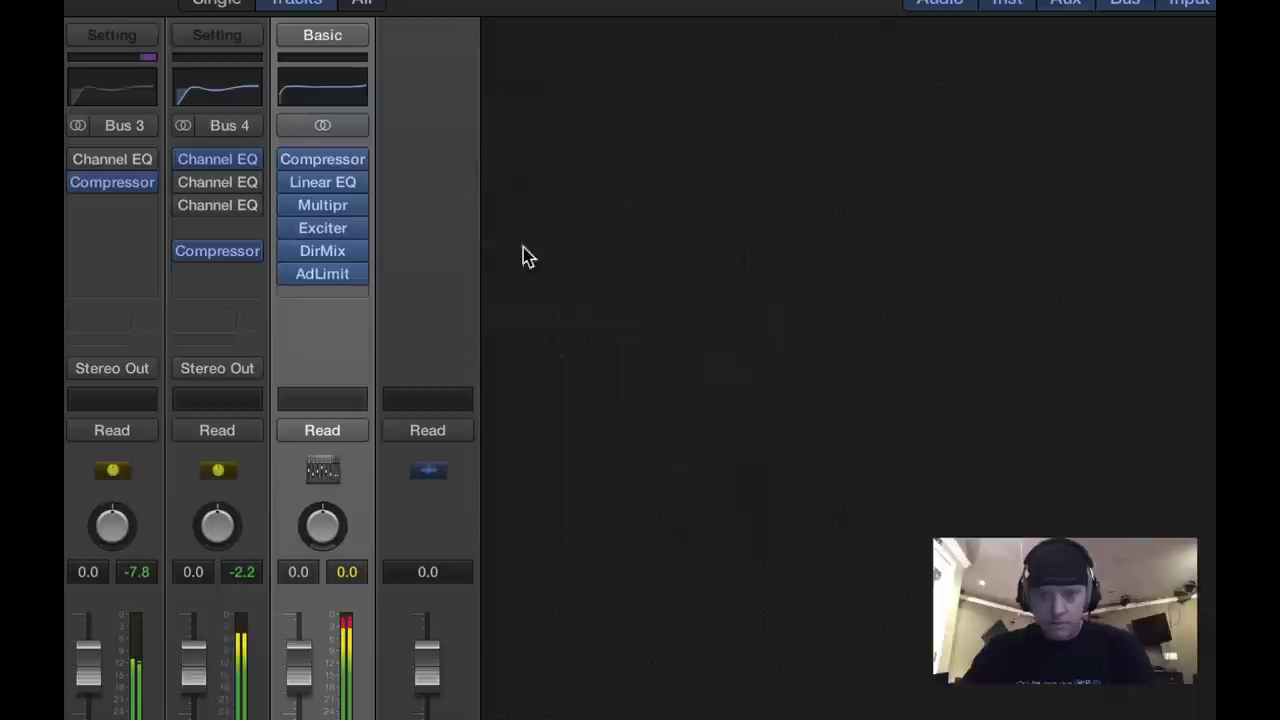
# Load the Heavy Mix factory channel strip setting on the main output channel and listen to the mix.
pyautogui.click(349, 44)
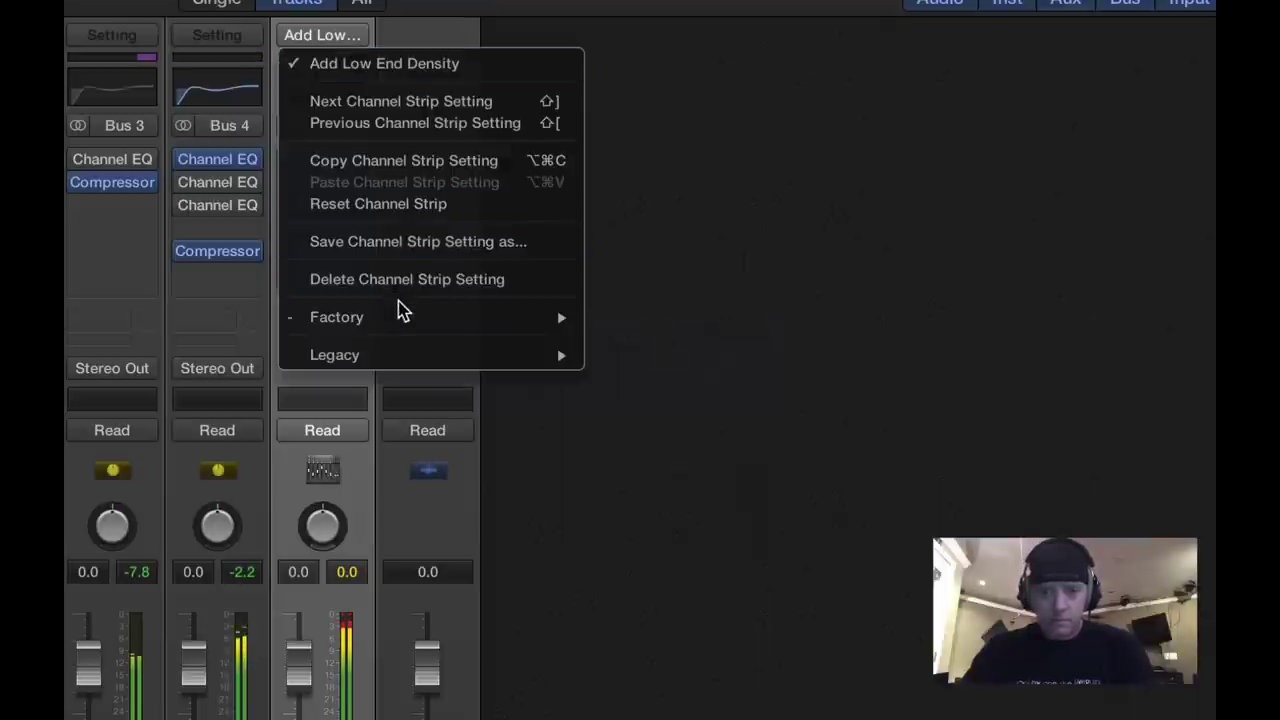
pyautogui.moveTo(400, 318)
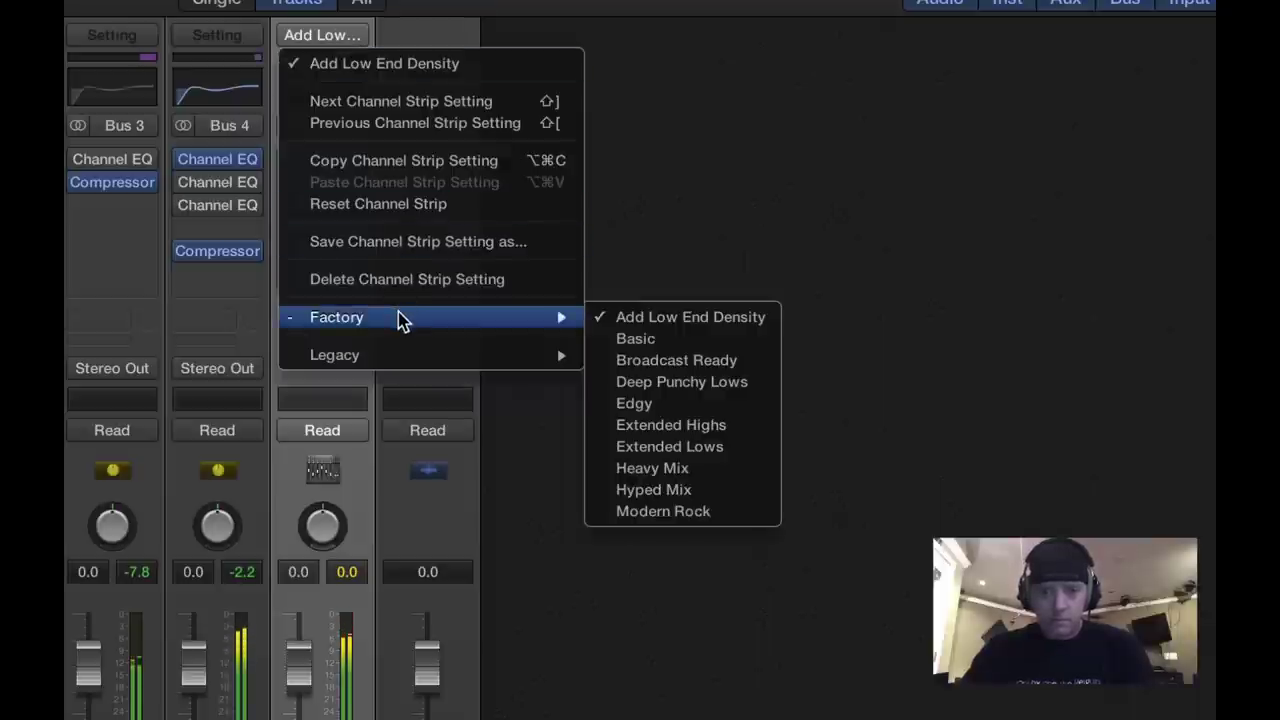
pyautogui.click(695, 468)
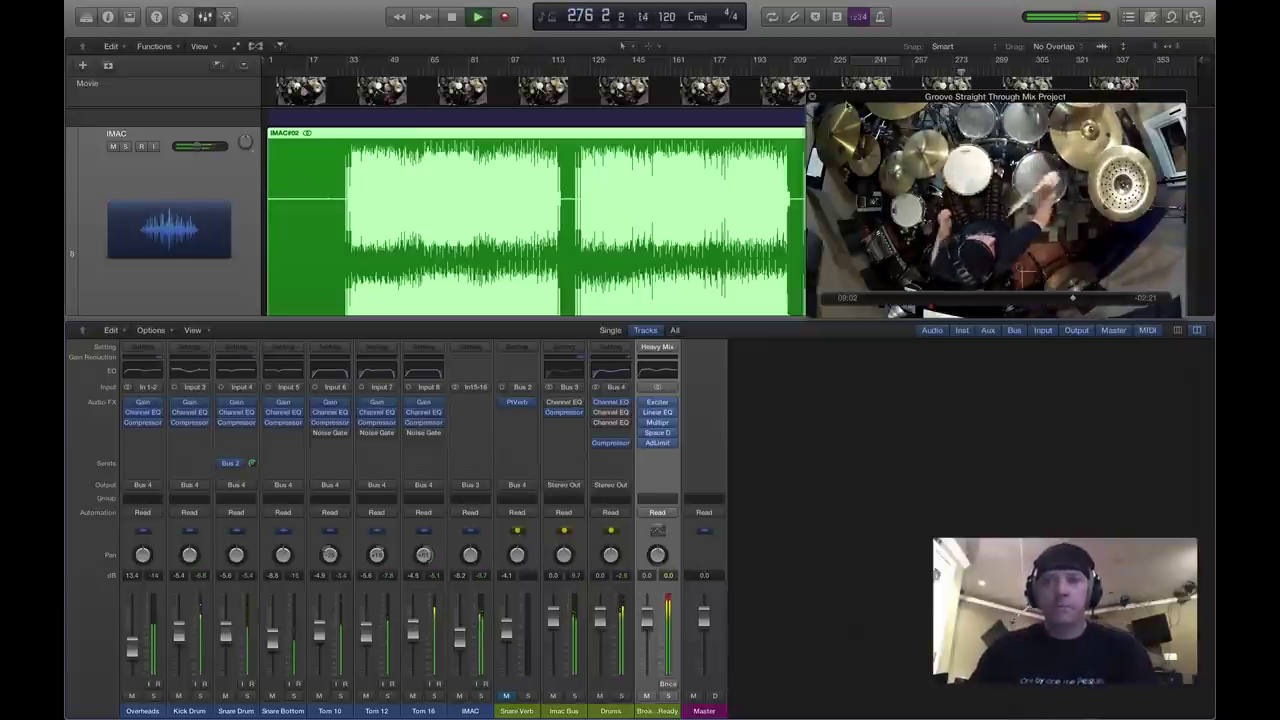
# Move the video window aside, set a cycle range from about bar 209 to bar 297, and stop playback.
pyautogui.moveTo(848, 102); pyautogui.dragTo(390, 134)
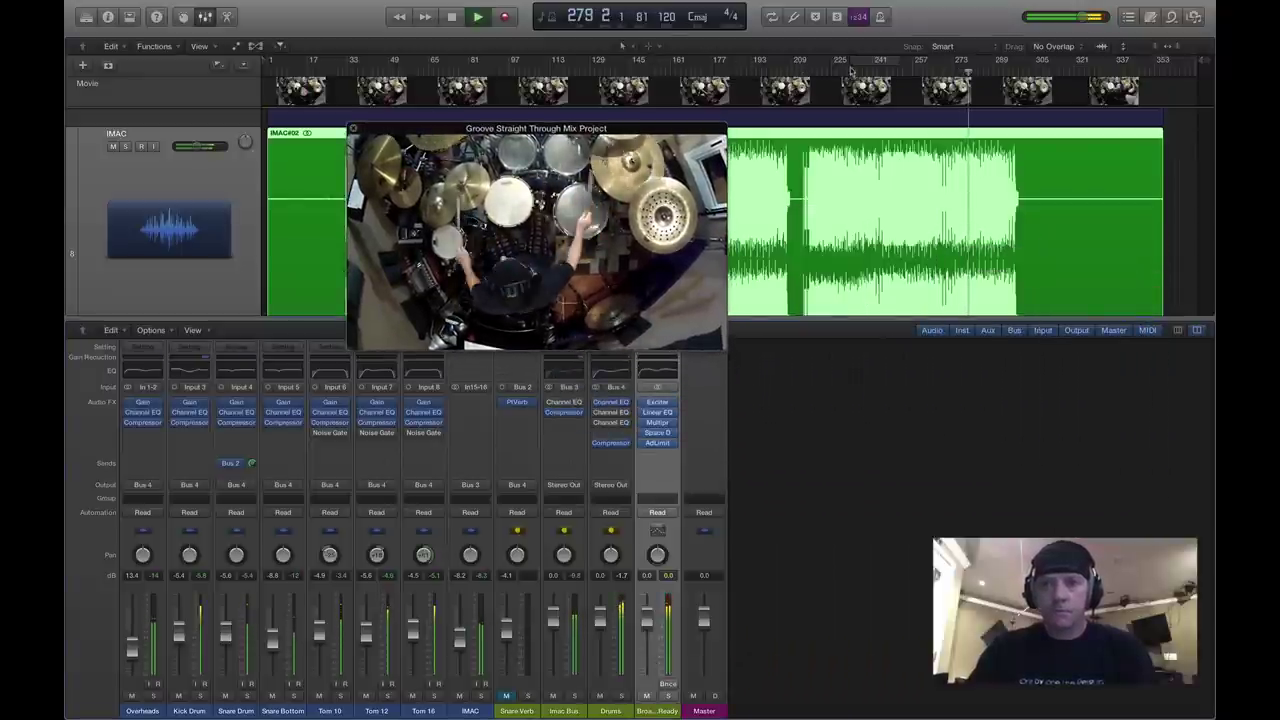
pyautogui.moveTo(797, 66); pyautogui.dragTo(1020, 96)
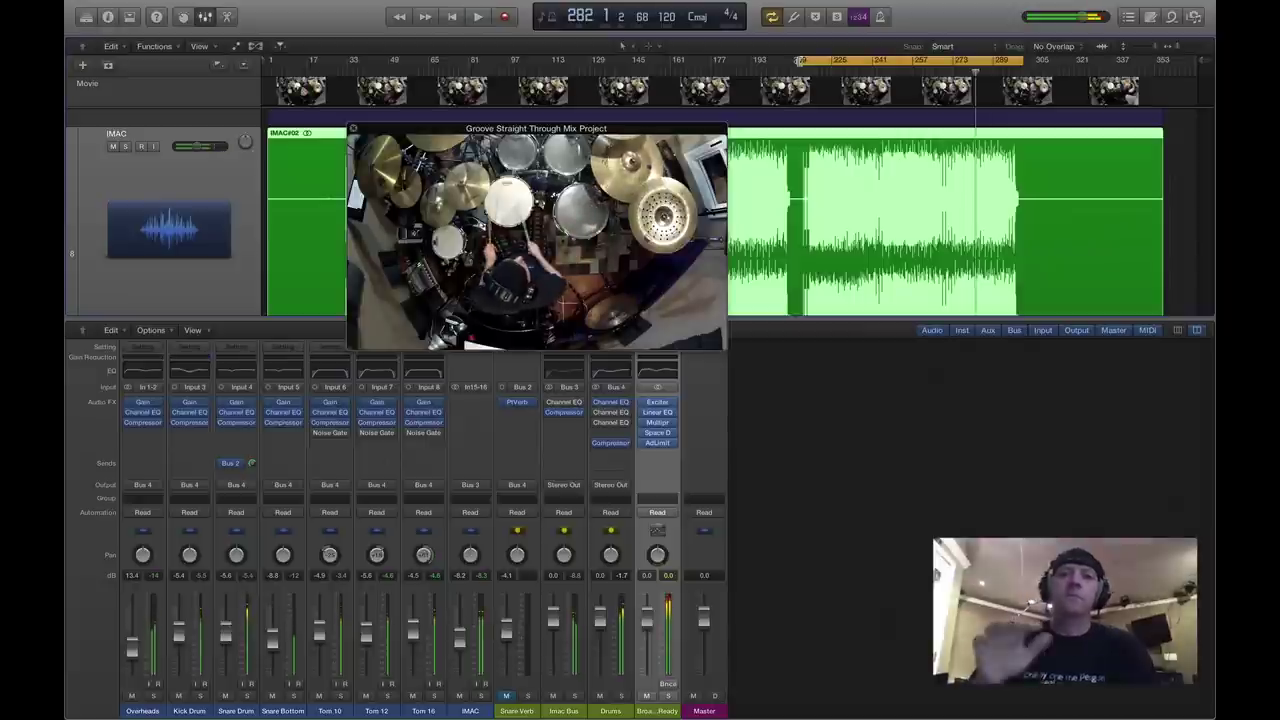
pyautogui.press('space')
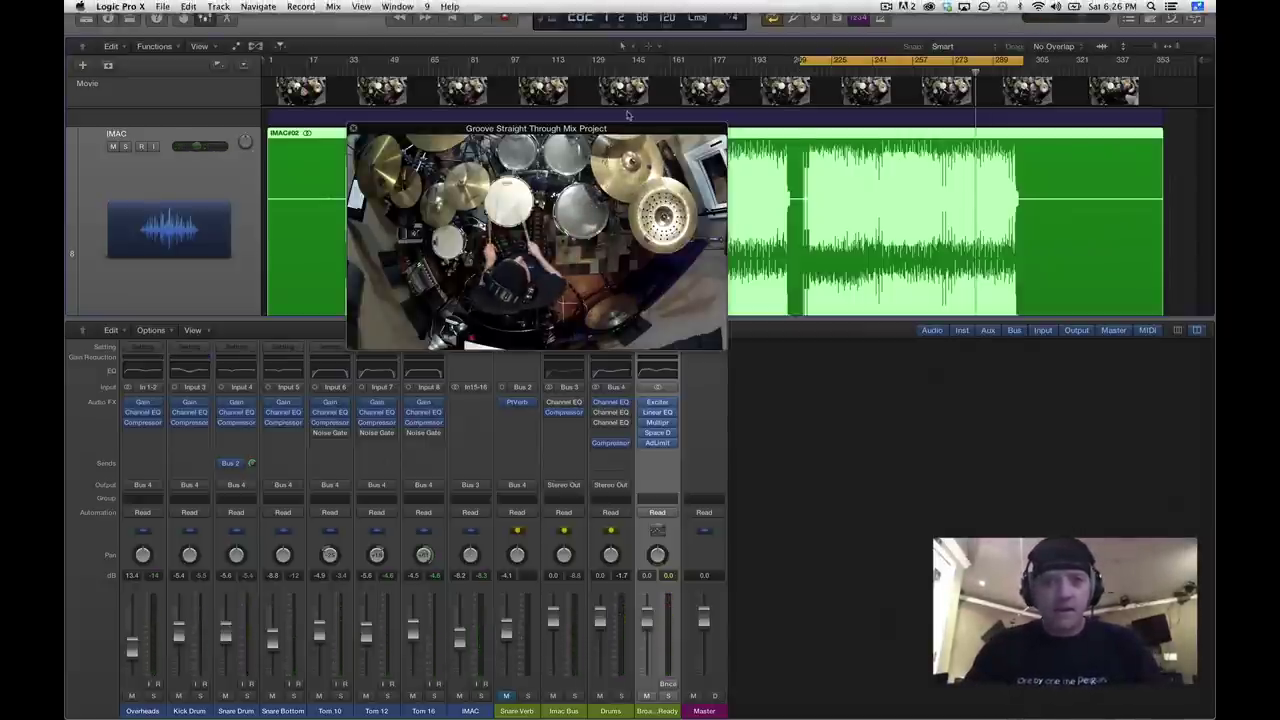
# Raise the Overheads through Tom 16 faders together until Tom 16 is at -4.9 dB, and clear the mixer's peak readings.
pyautogui.moveTo(619, 132); pyautogui.dragTo(515, 86)
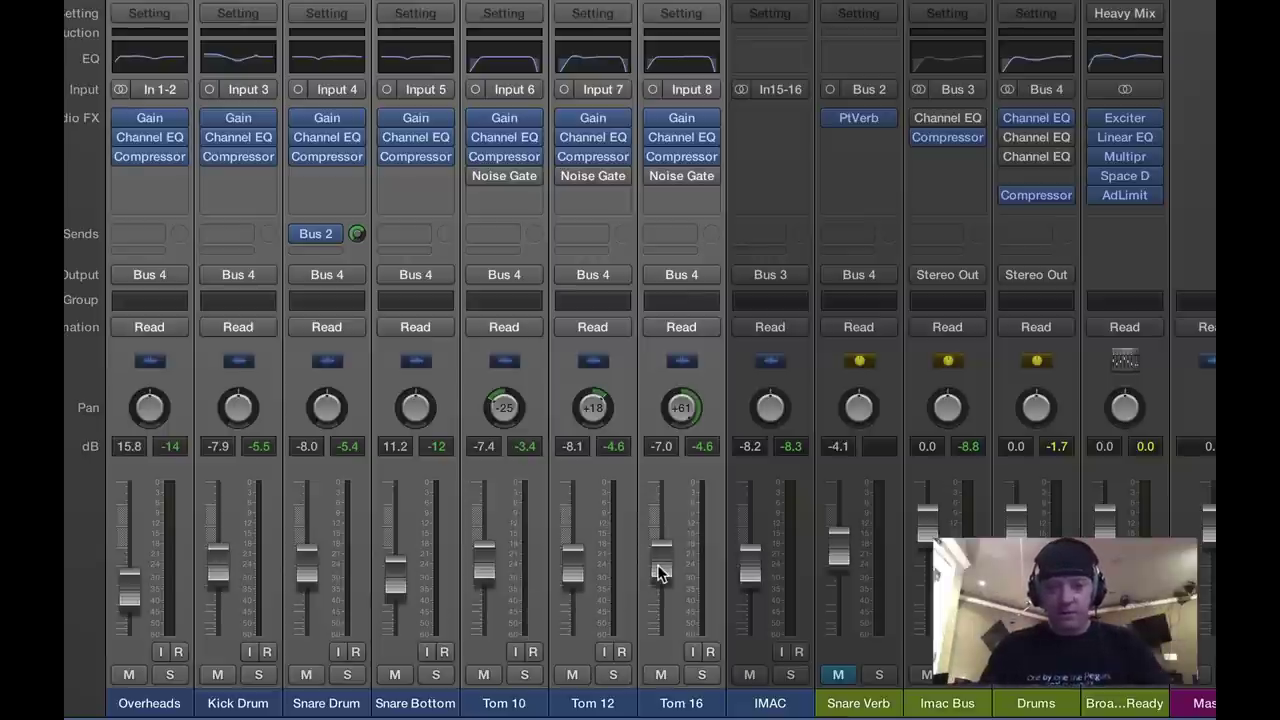
pyautogui.moveTo(660, 572); pyautogui.dragTo(651, 547)
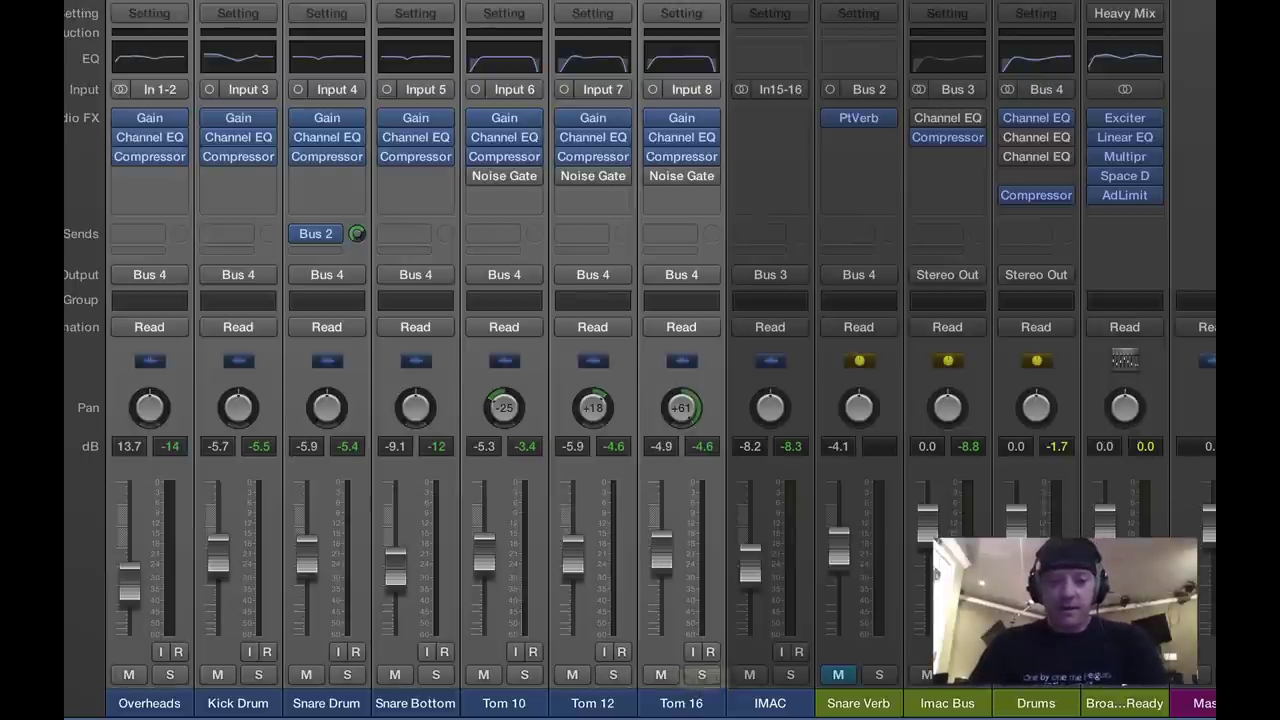
pyautogui.click(1122, 708)
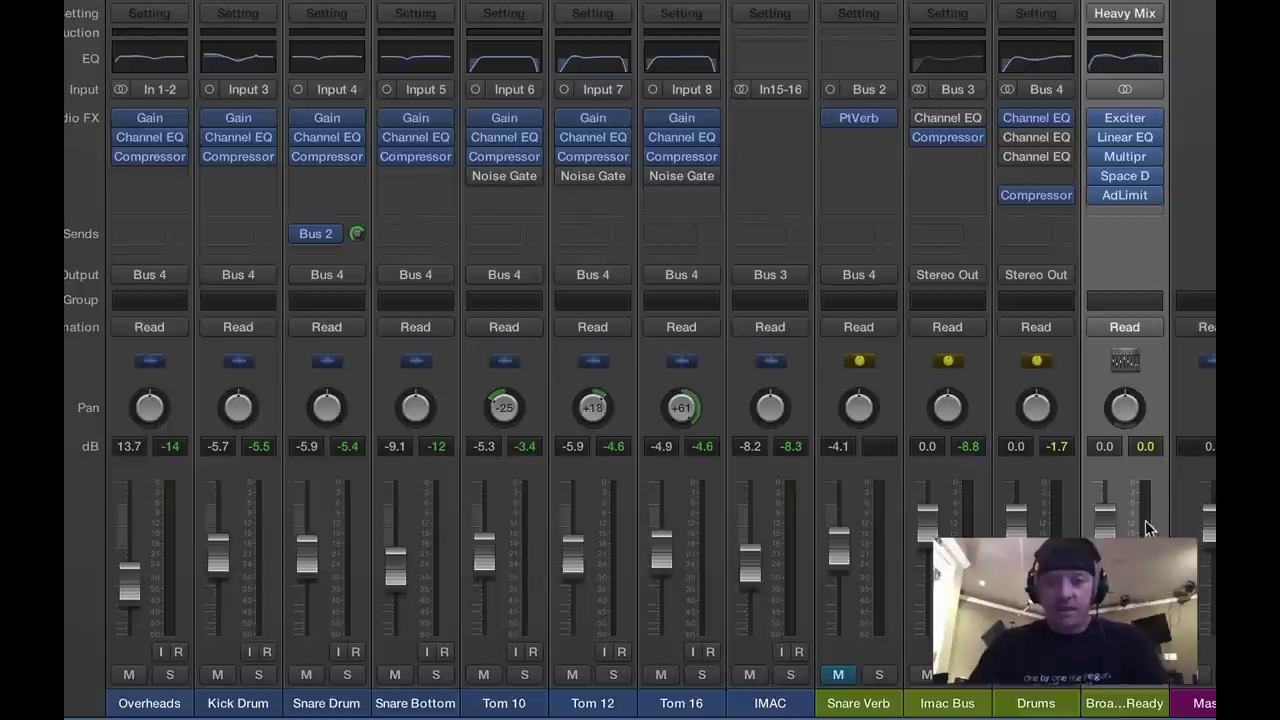
pyautogui.click(1145, 447)
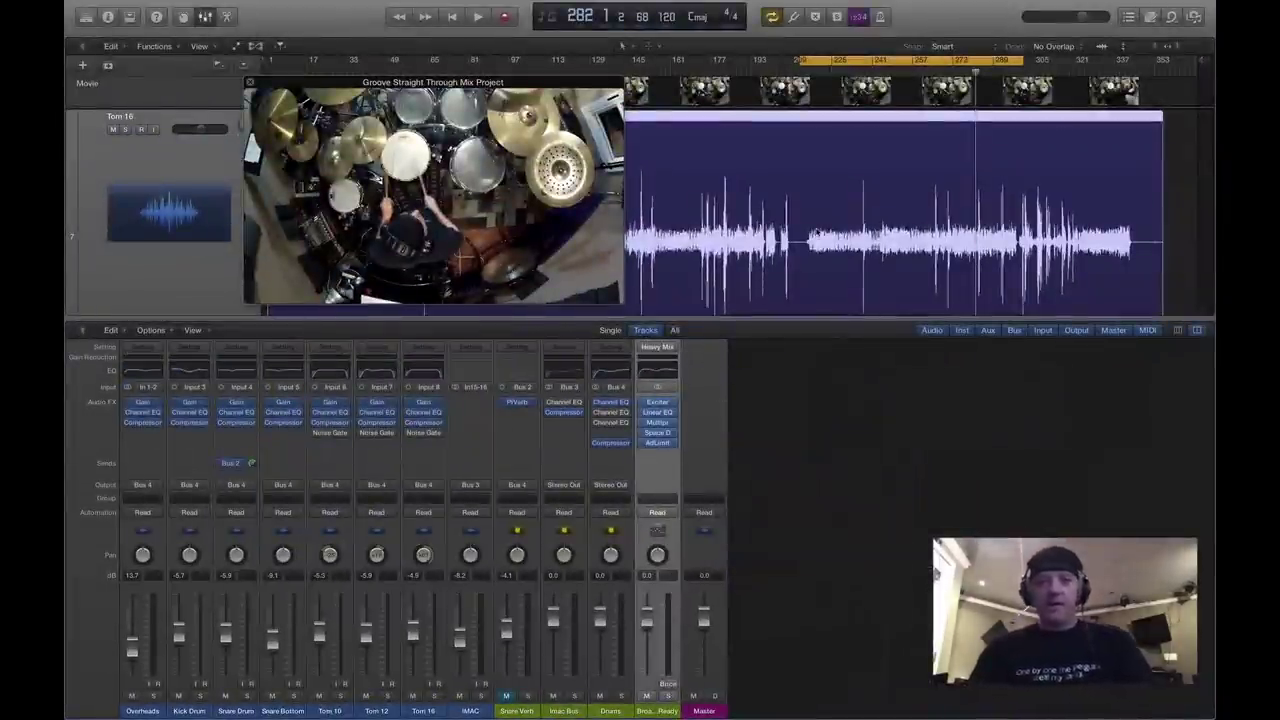
# Shift the video window clear of the track header and extend the cycle range's end to about bar 341.
pyautogui.moveTo(515, 82); pyautogui.dragTo(628, 110)
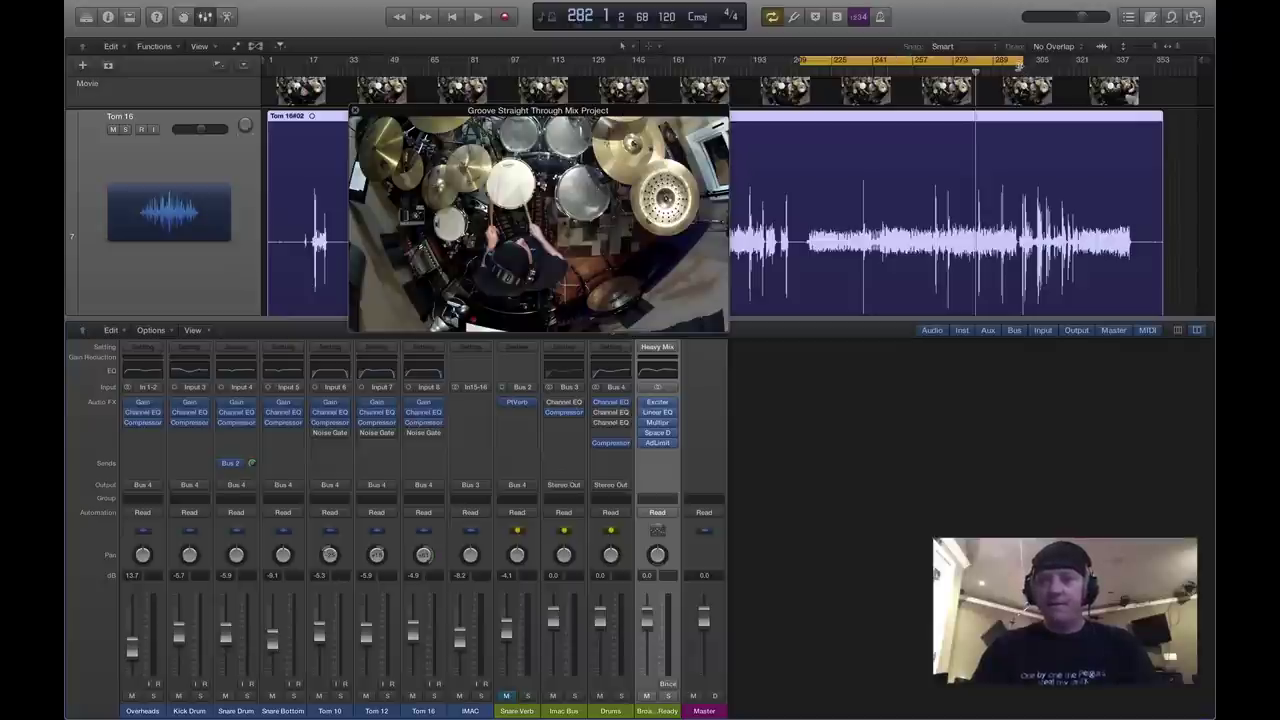
pyautogui.moveTo(1019, 66); pyautogui.dragTo(1134, 89)
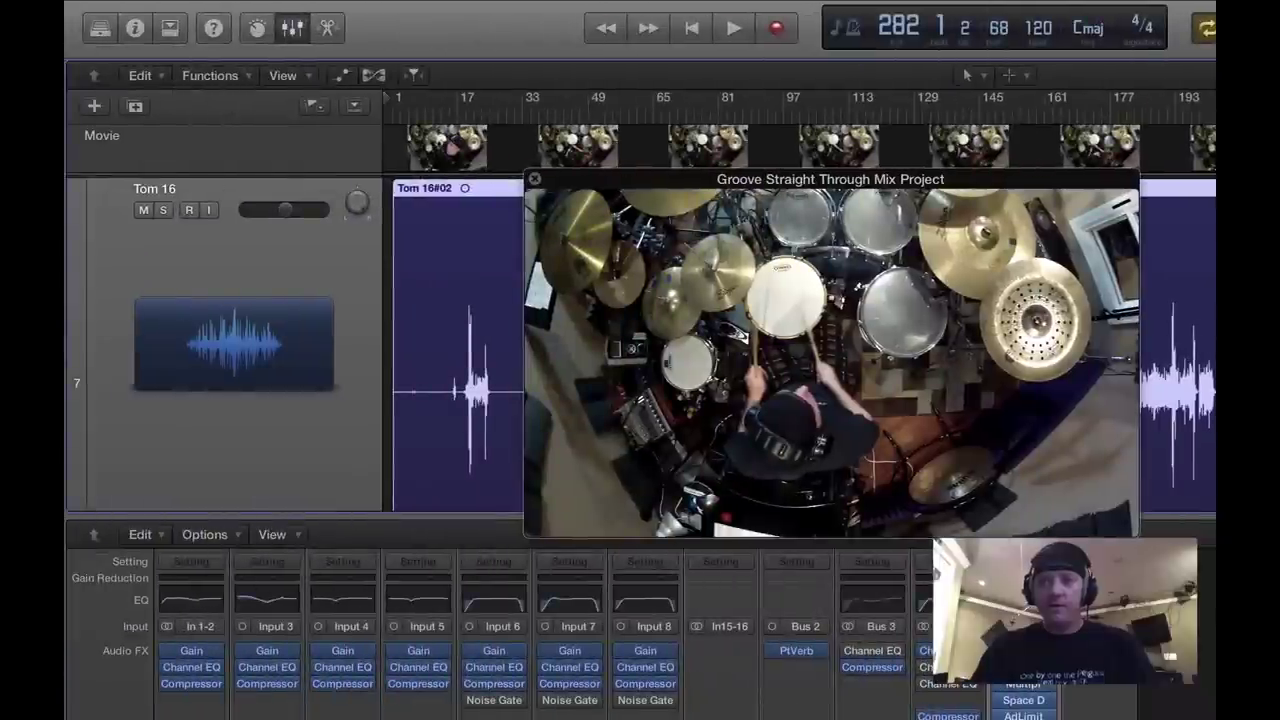
# Start exporting the audio to the movie and choose the Logic Pro X Groove Straight Through Mix folder as its location.
pyautogui.click(226, 11)
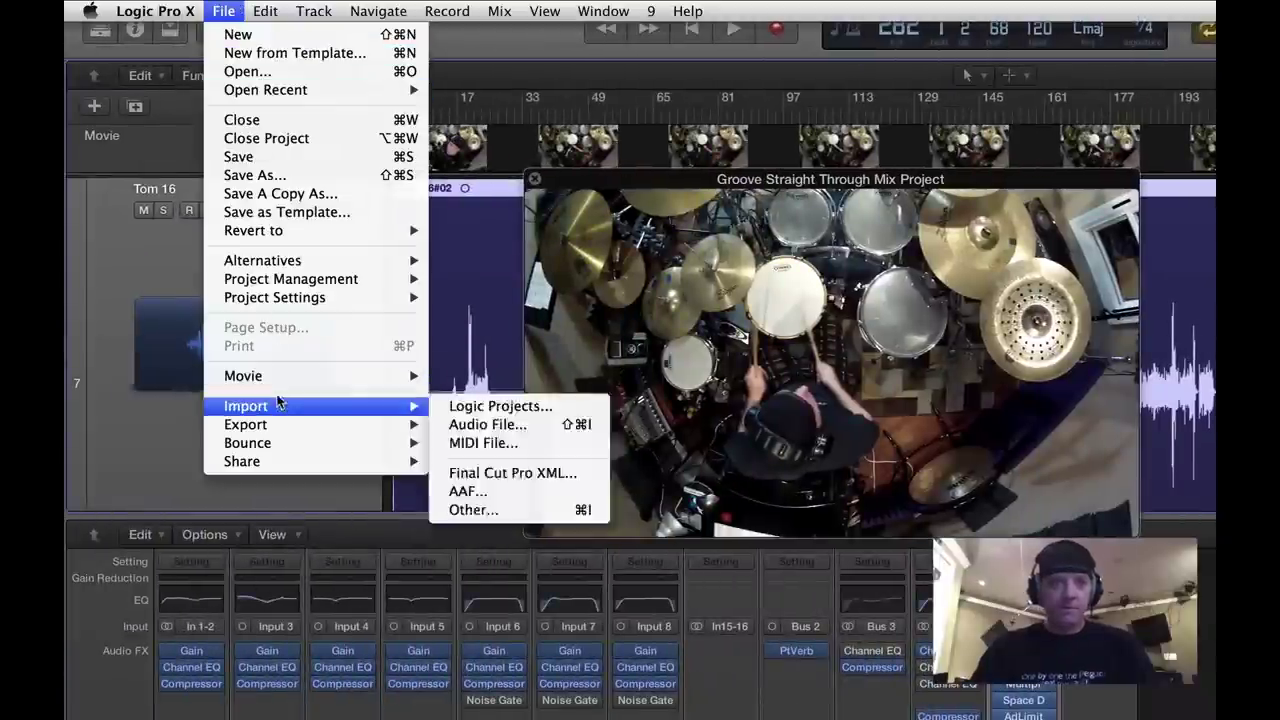
pyautogui.moveTo(285, 378)
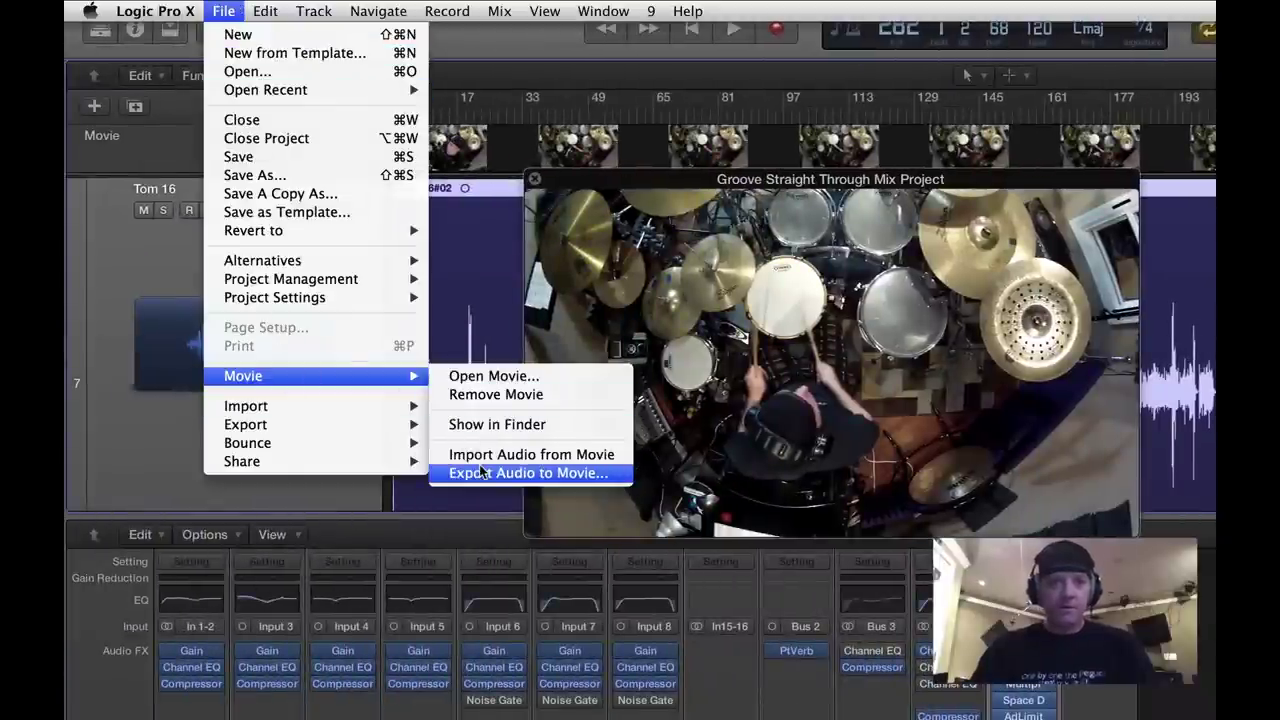
pyautogui.click(528, 473)
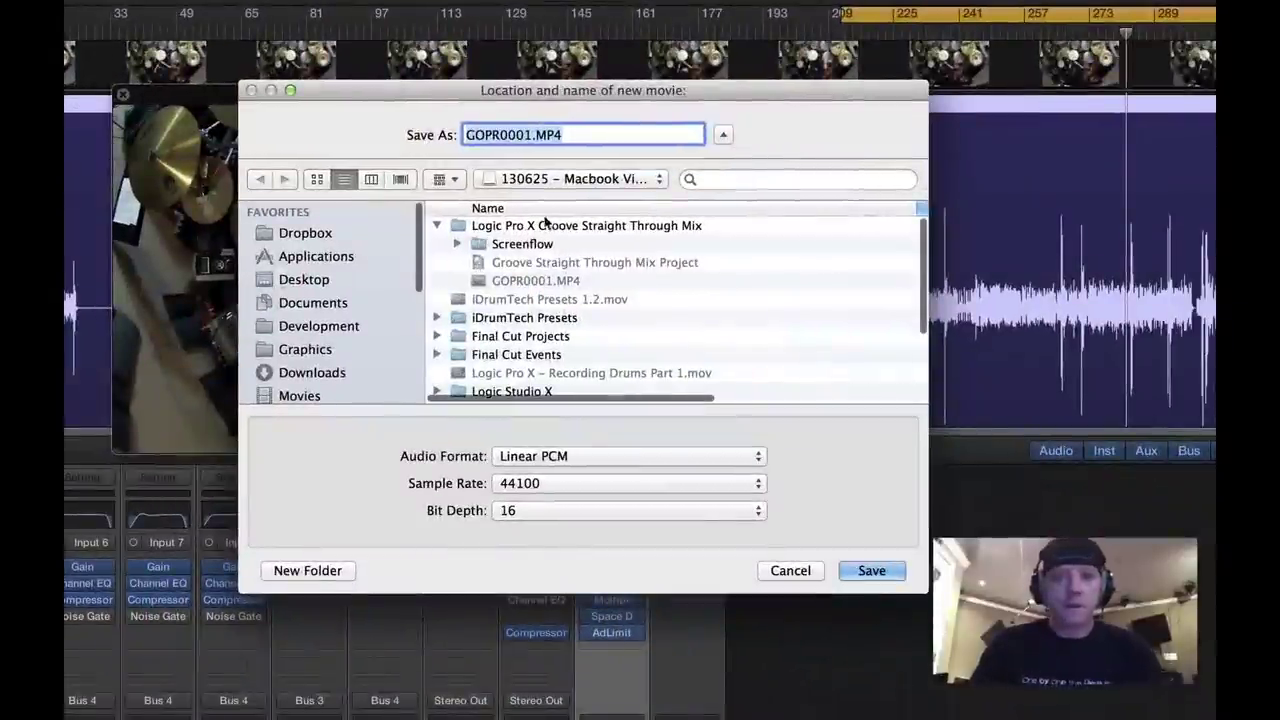
pyautogui.doubleClick(524, 226)
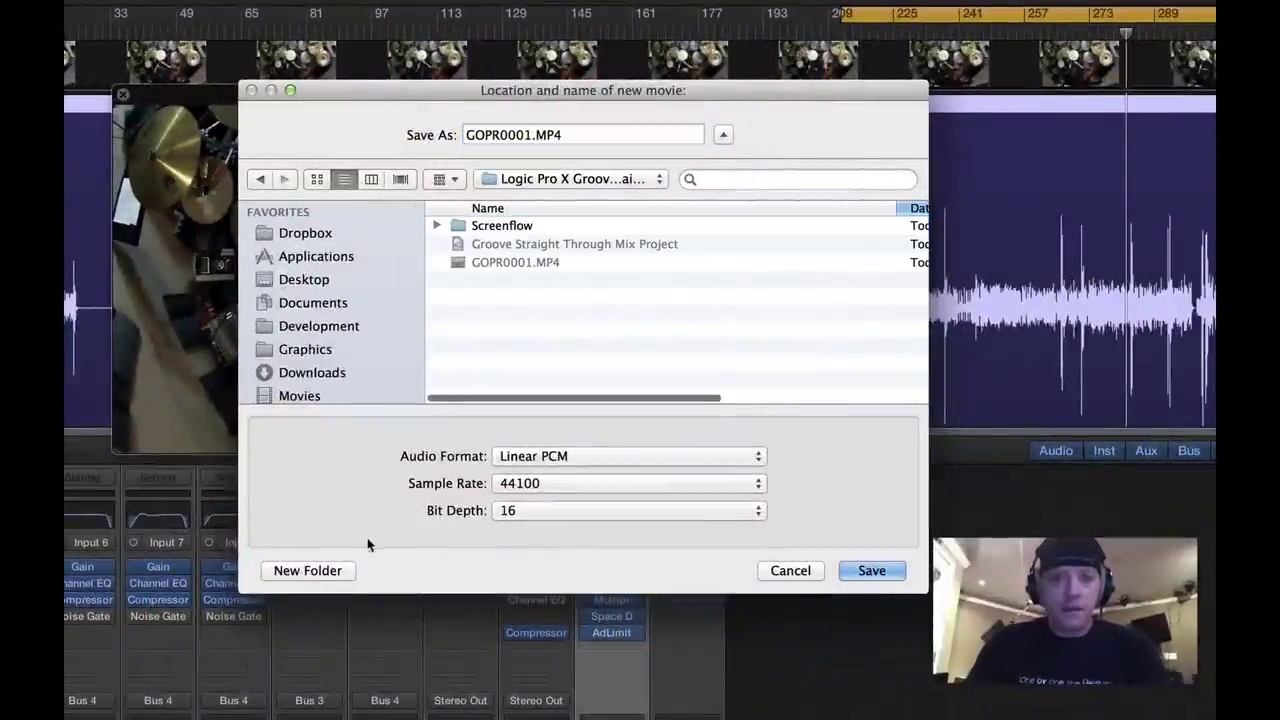
# Name the new movie GrooveStraightThrough-Take3-ExportHeavyMix and save it with the .mov extension.
pyautogui.moveTo(528, 135); pyautogui.dragTo(334, 131)
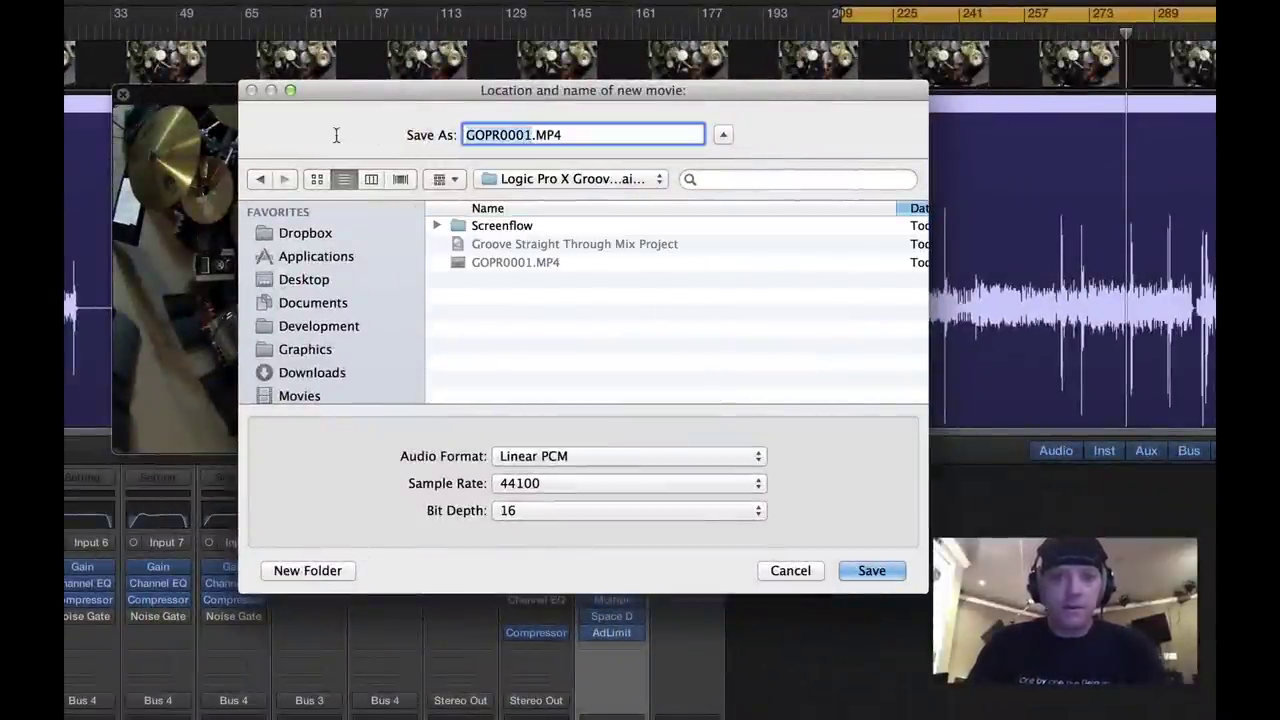
pyautogui.write('Gro')
pyautogui.write('oveStr')
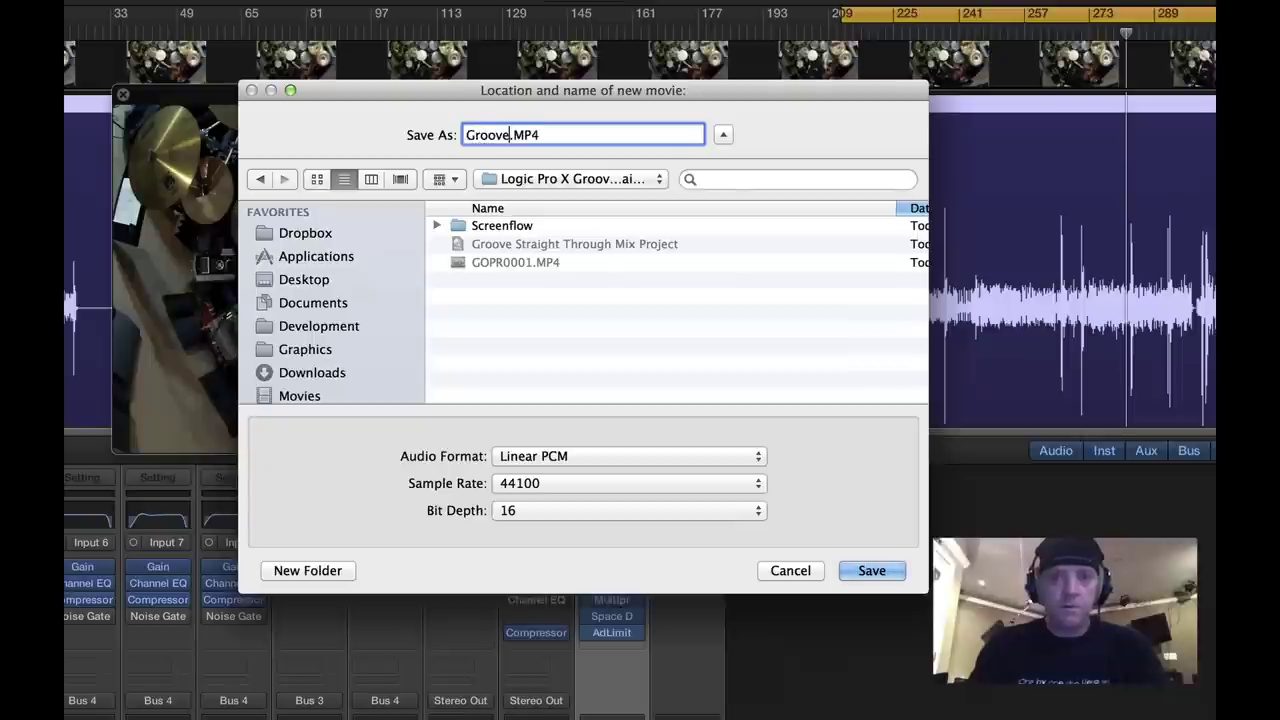
pyautogui.write('aightThrough-')
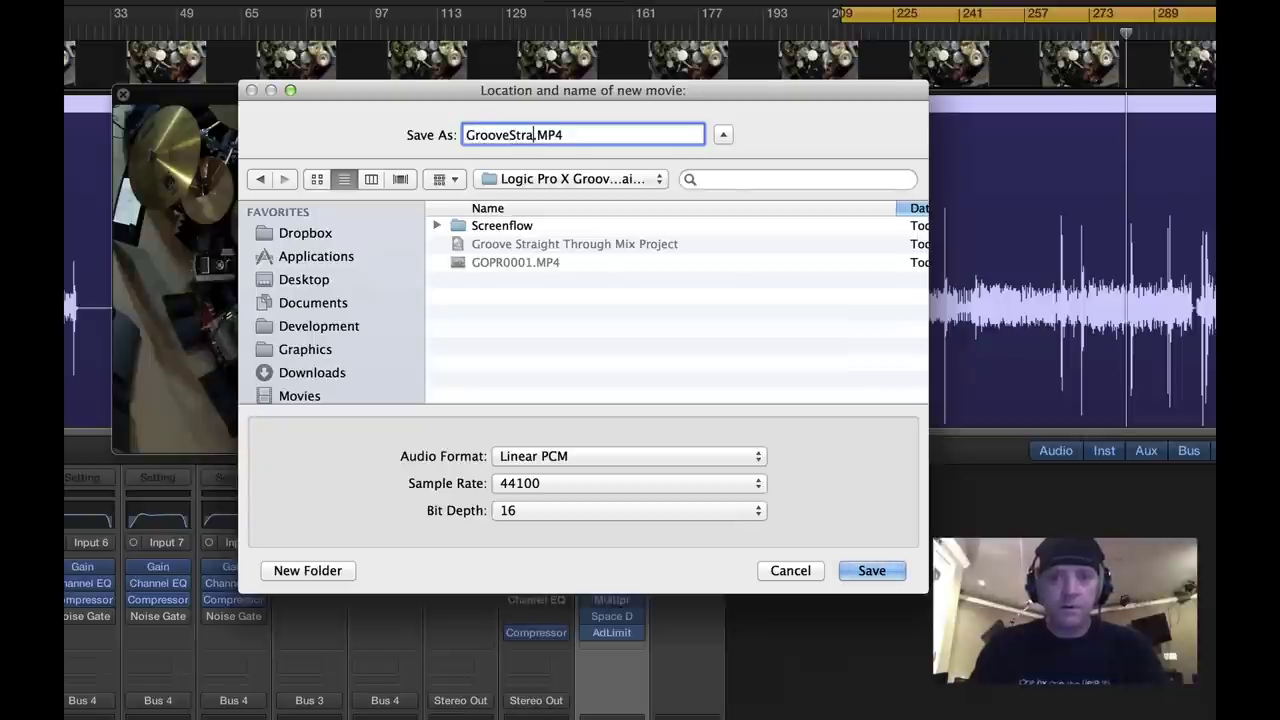
pyautogui.write('Take3')
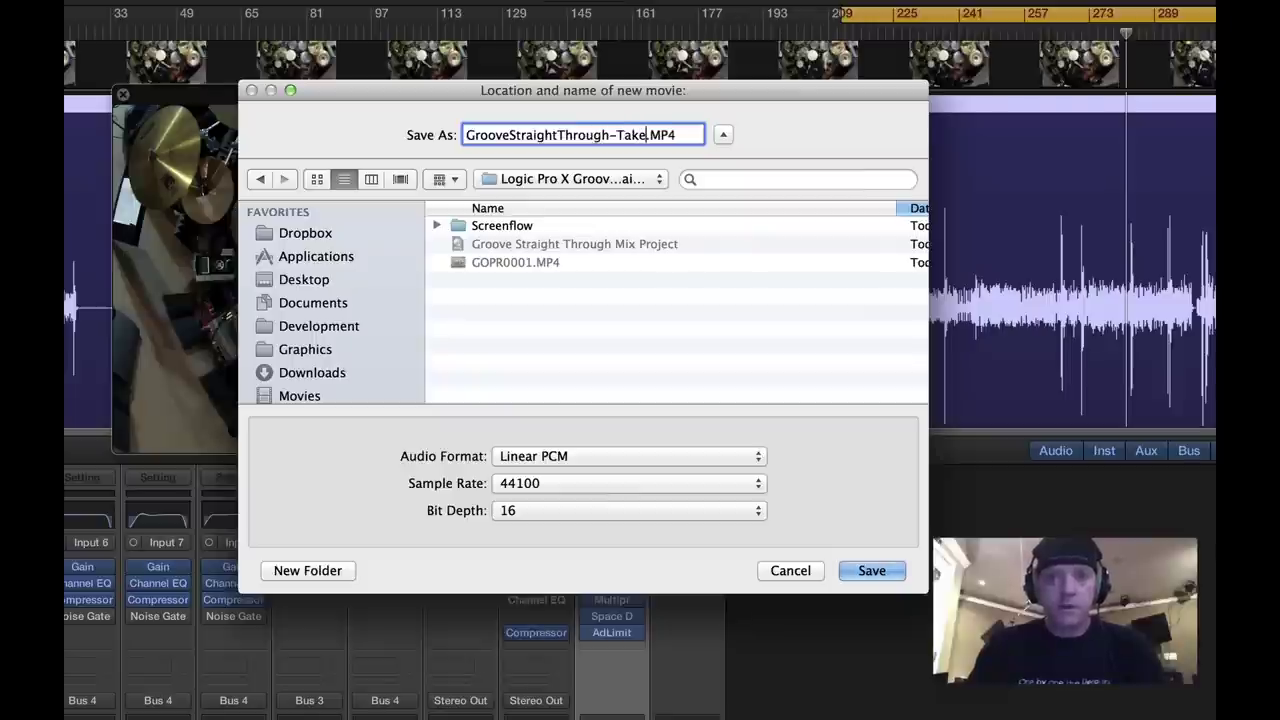
pyautogui.write('-Ex')
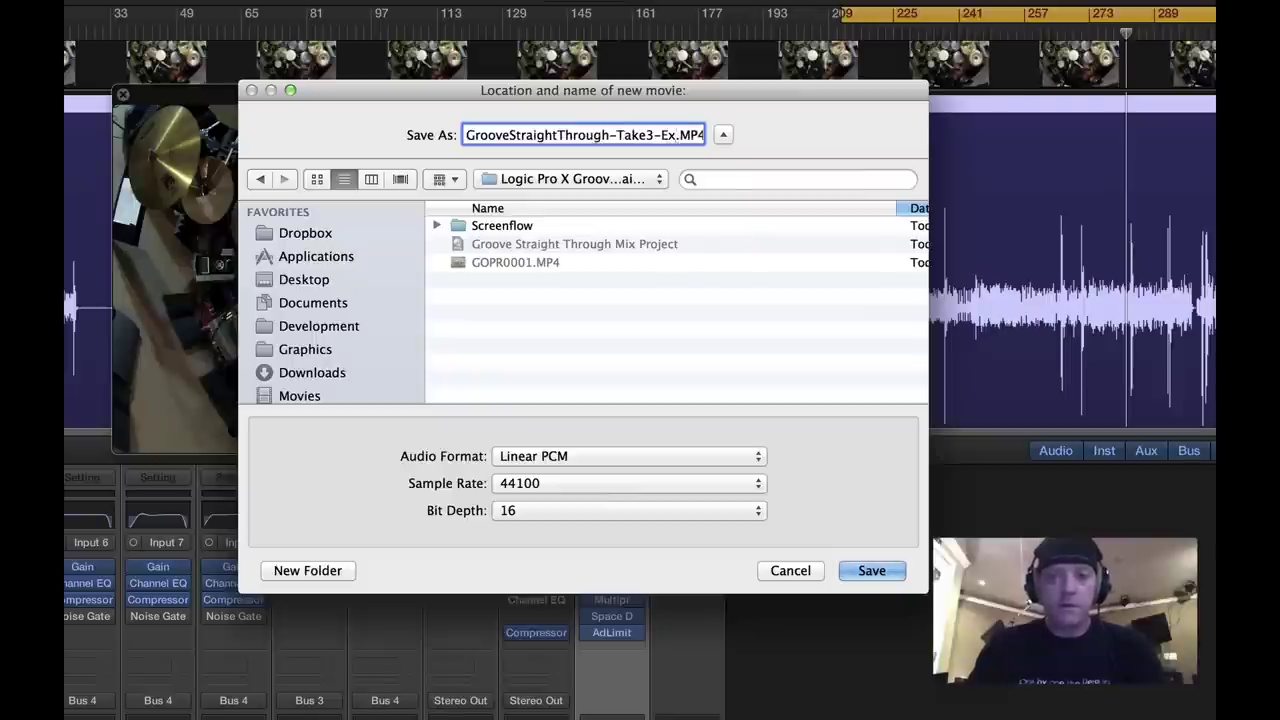
pyautogui.write('portHea')
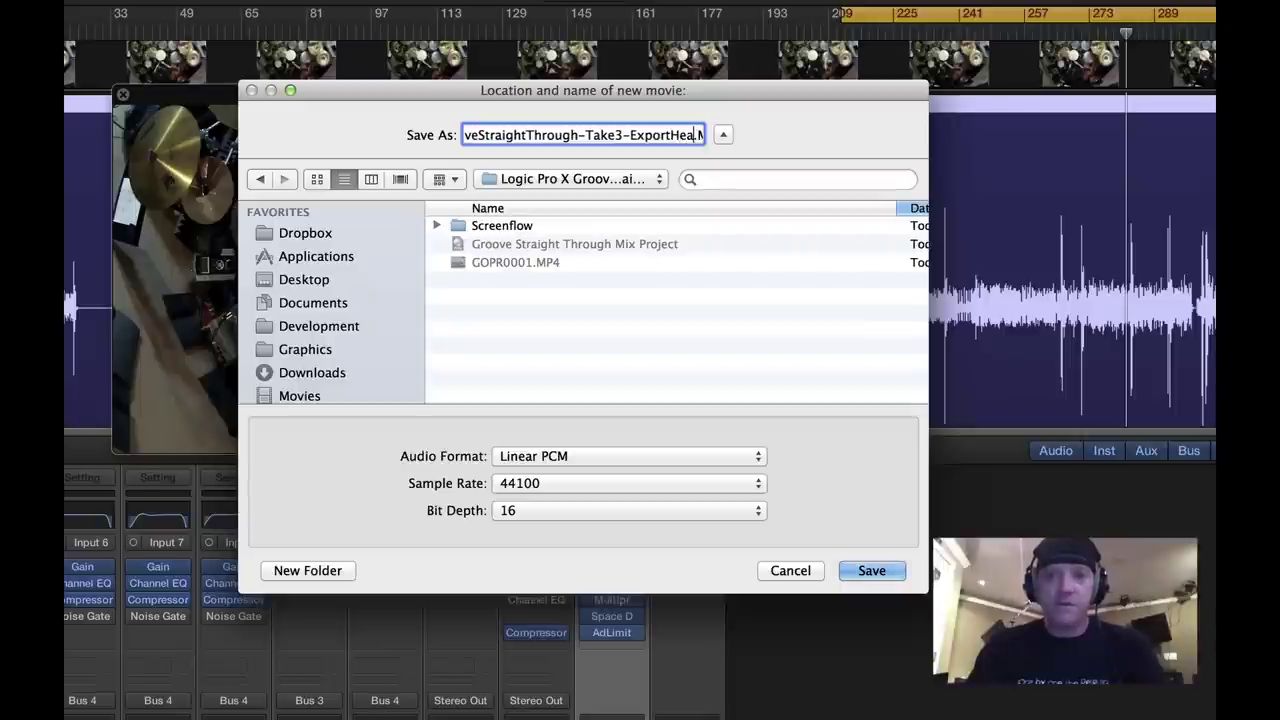
pyautogui.write('vy')
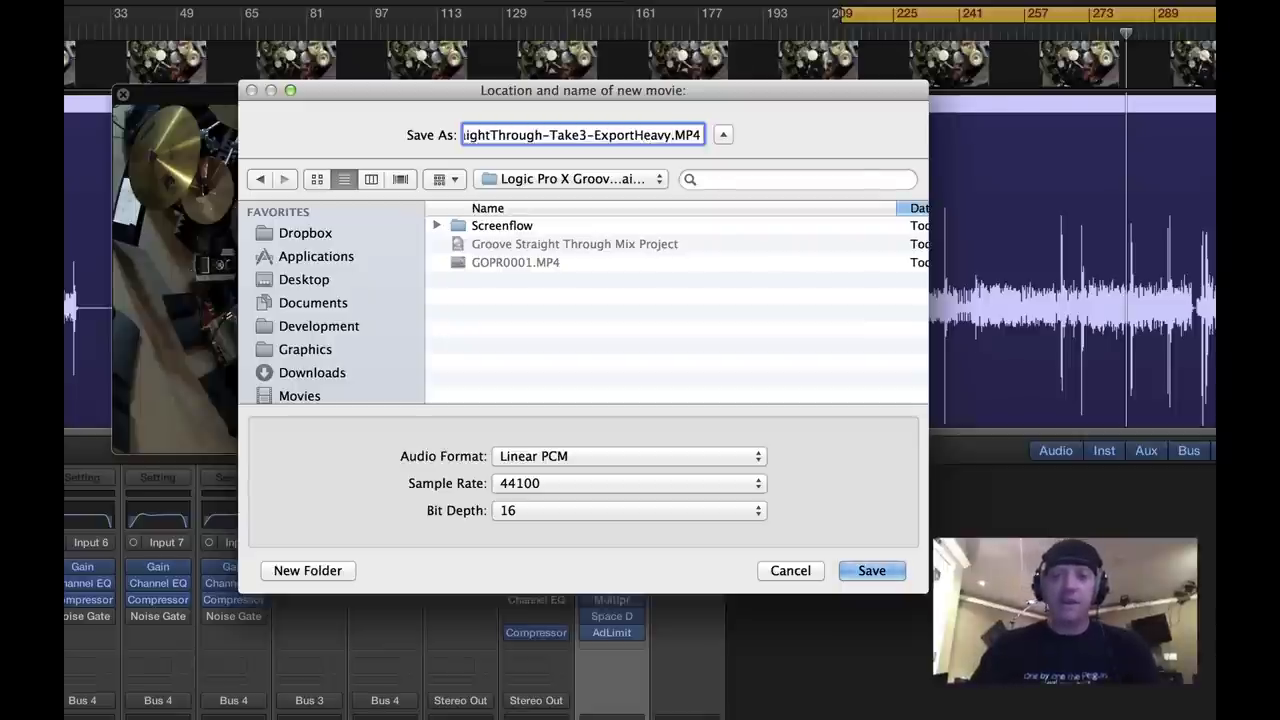
pyautogui.write('Mix')
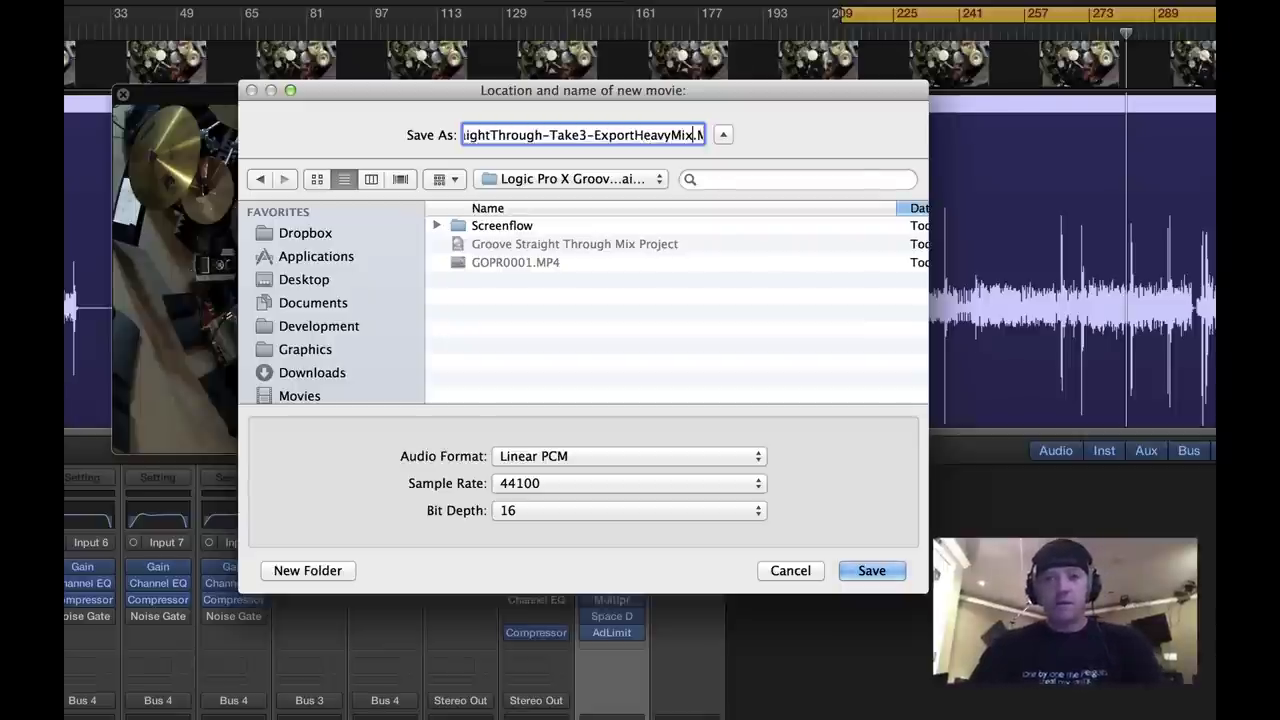
pyautogui.click(884, 572)
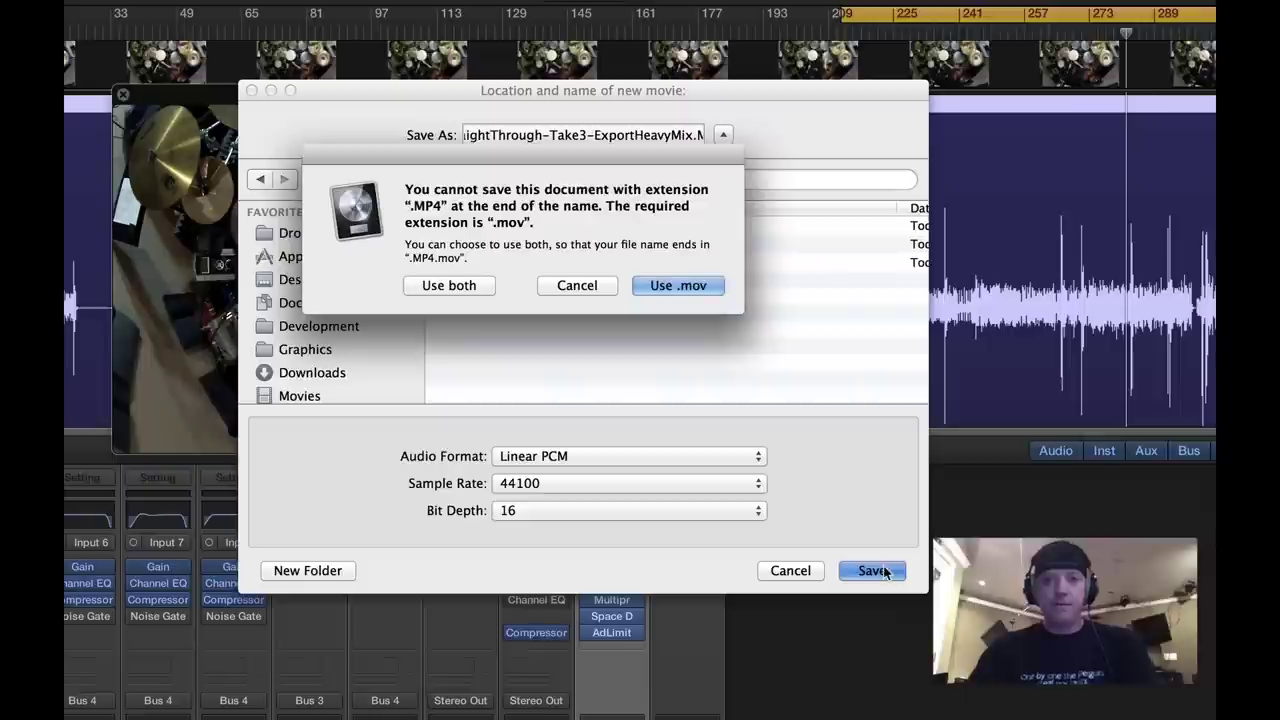
pyautogui.click(665, 287)
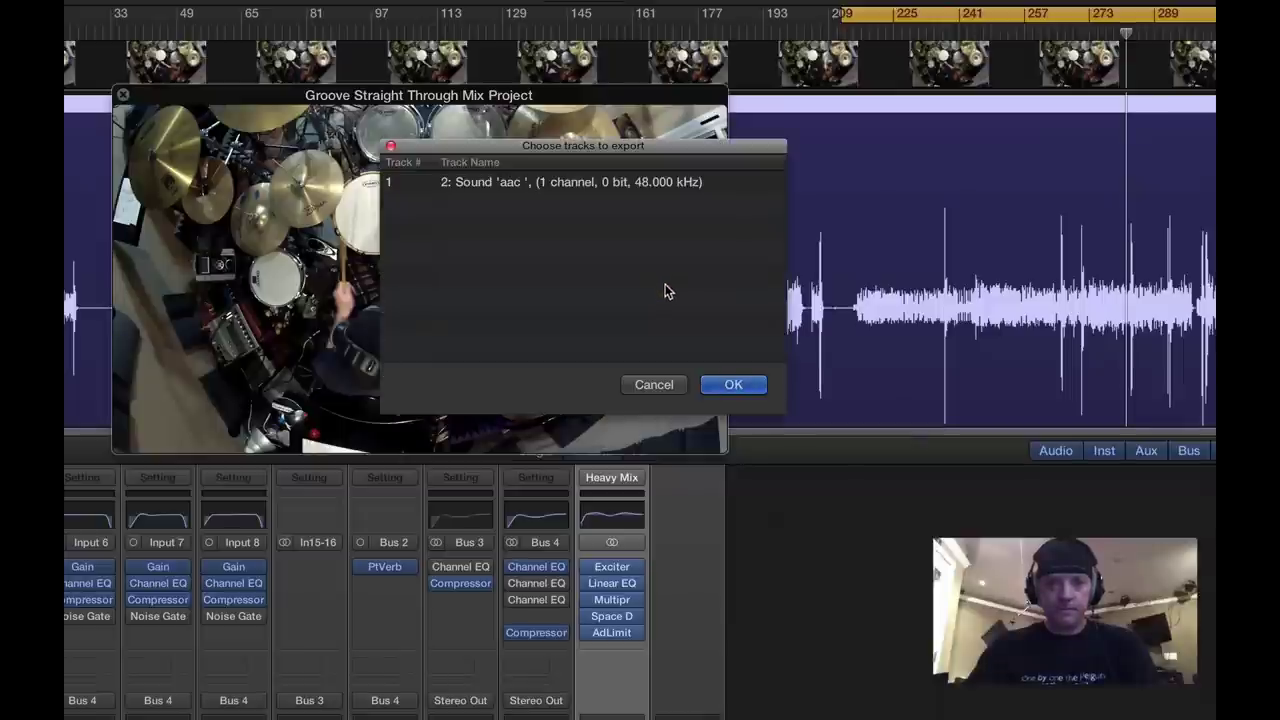
# Leave the movie's original aac sound track unselected and run the export.
pyautogui.click(582, 184)
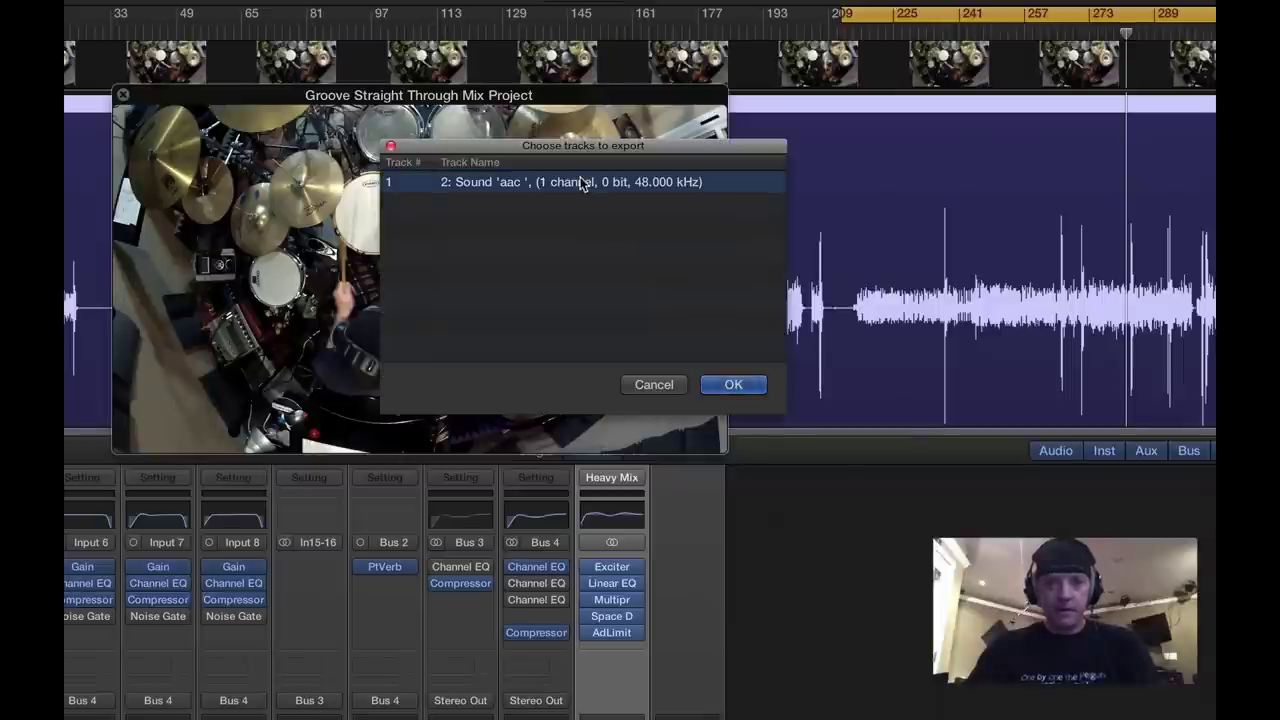
pyautogui.click(572, 227)
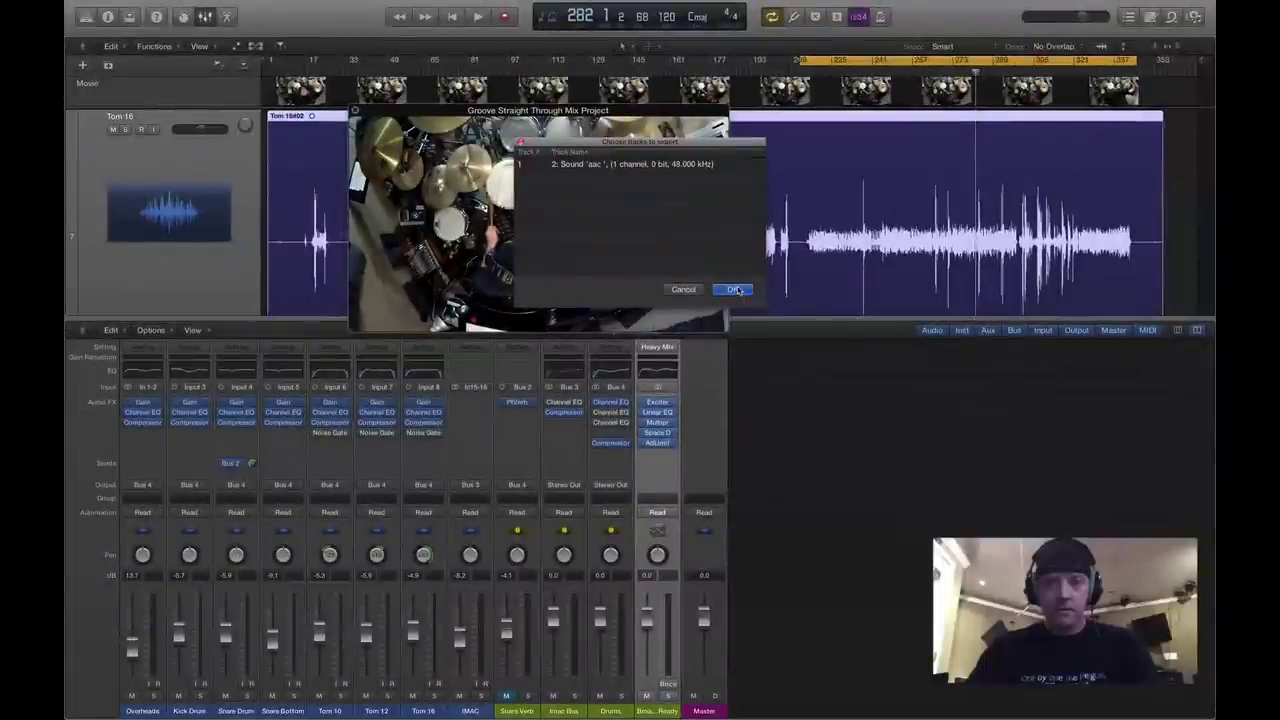
pyautogui.click(735, 290)
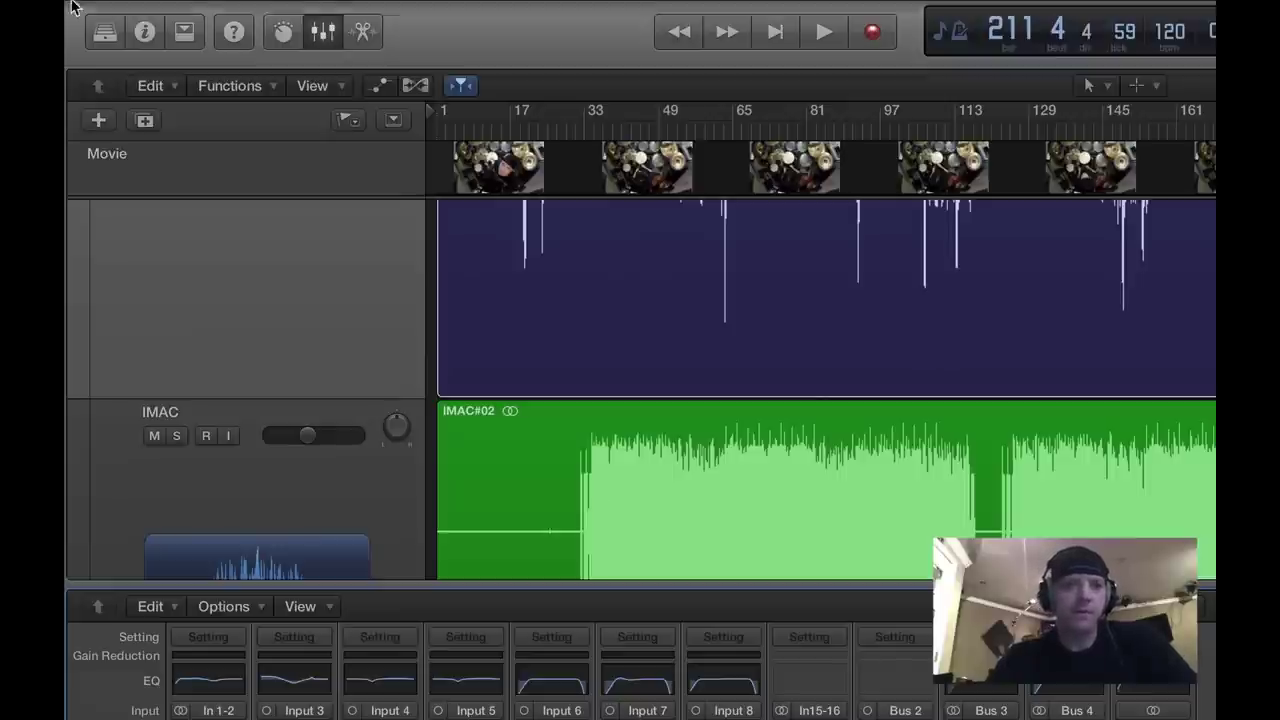
# Set up a bounce of the project section with MP3 as the only destination instead of PCM.
pyautogui.click(134, 13)
pyautogui.click(245, 12)
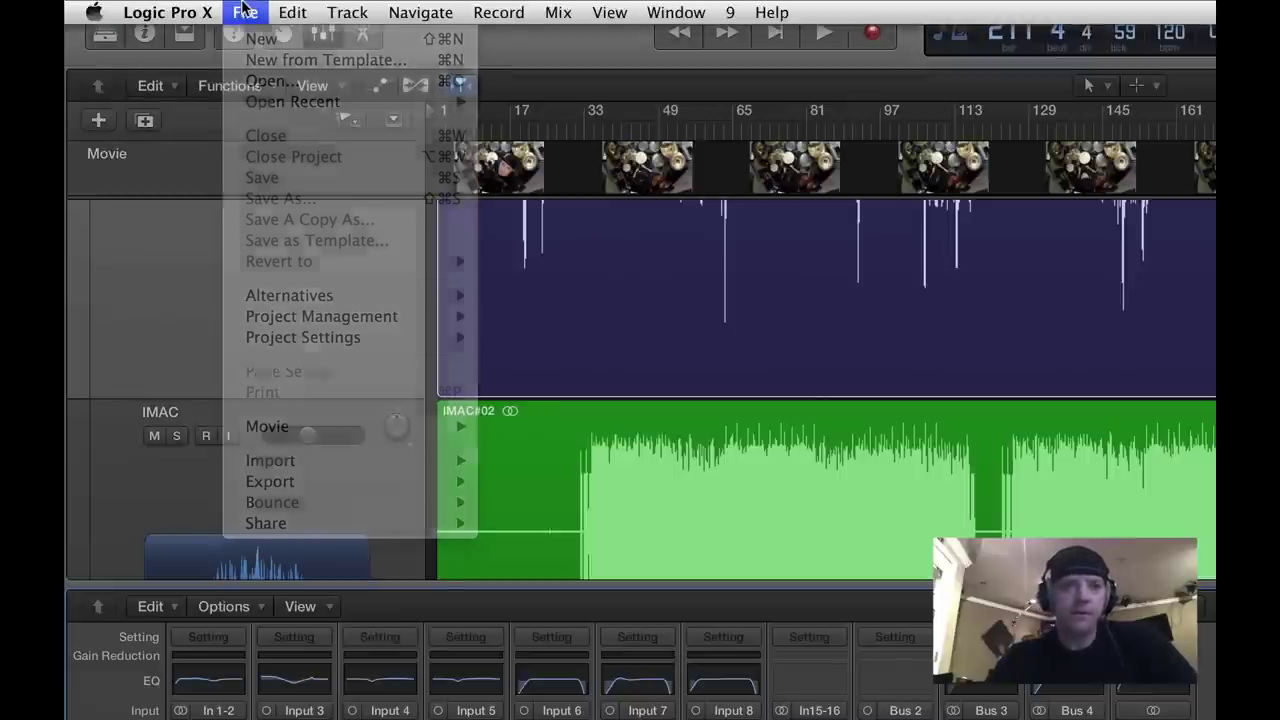
pyautogui.moveTo(335, 484)
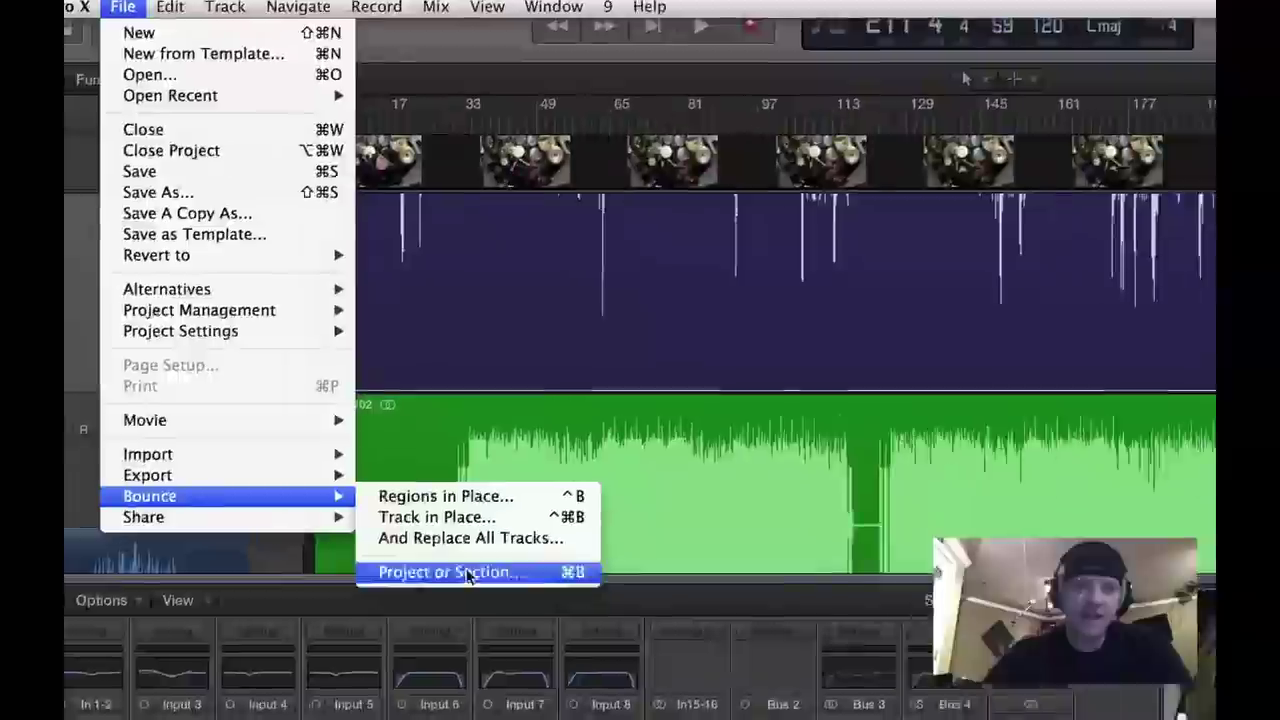
pyautogui.click(590, 582)
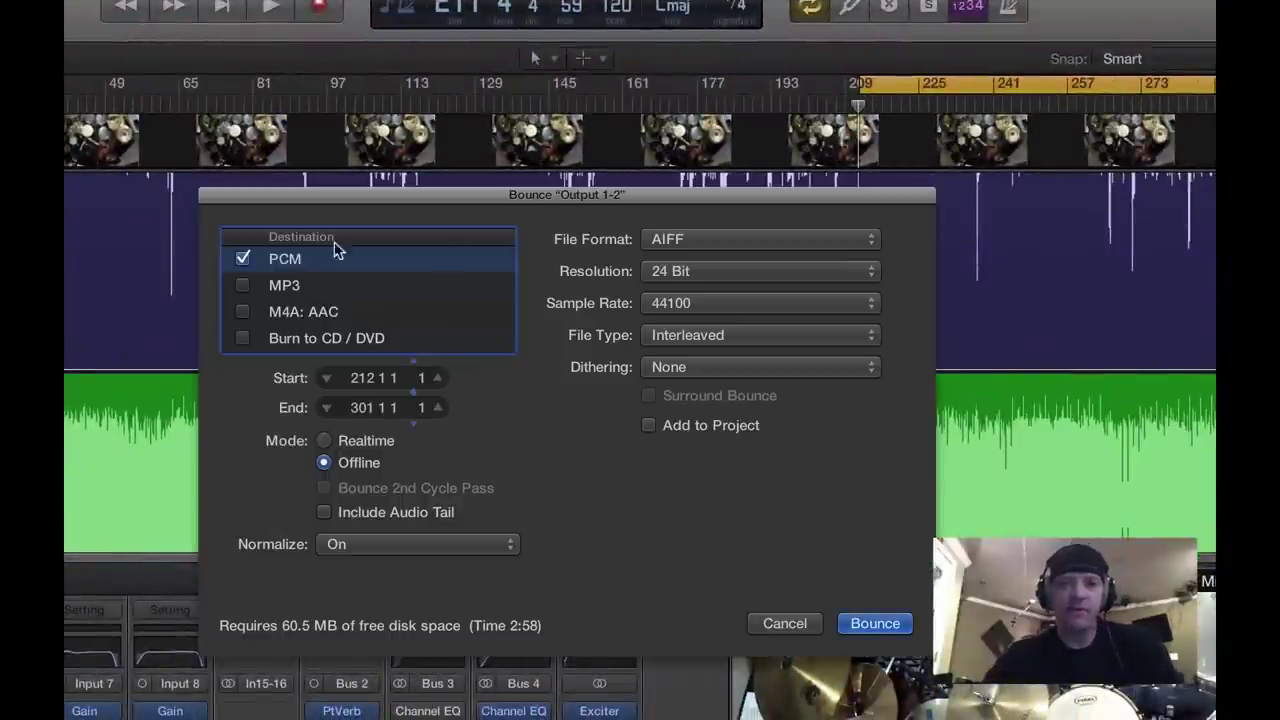
pyautogui.click(243, 258)
pyautogui.click(244, 285)
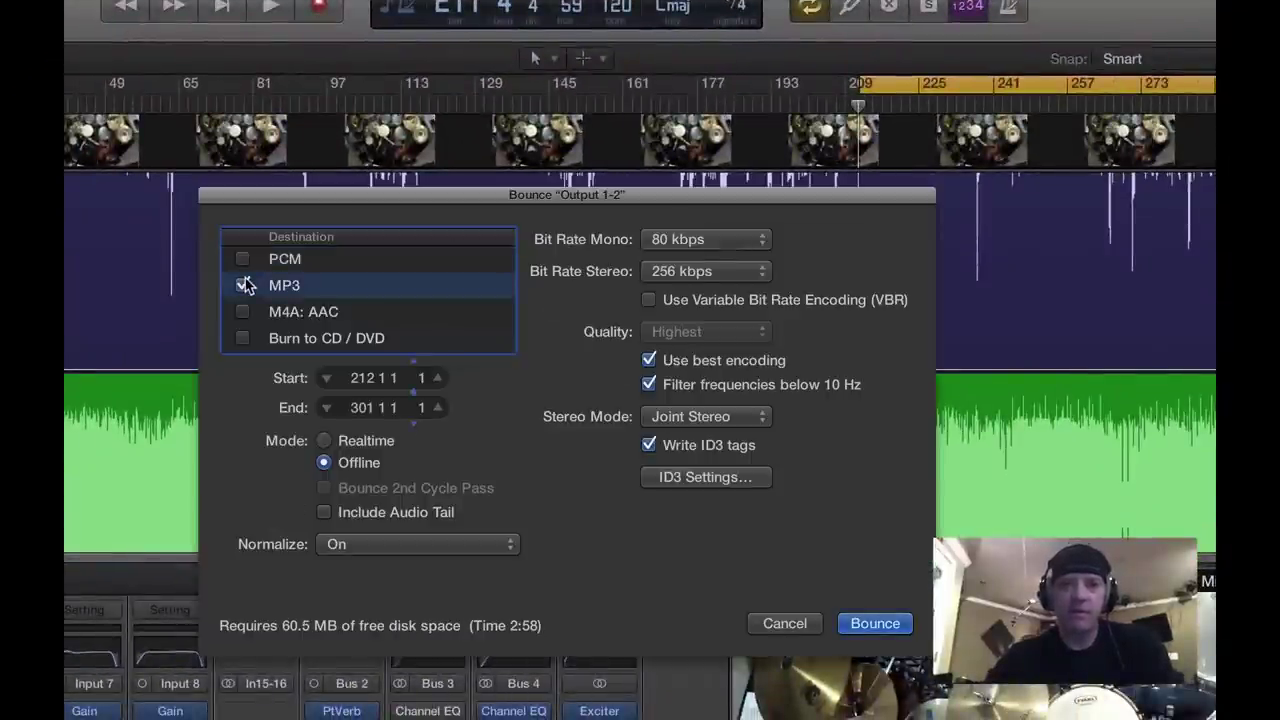
# Set the song title in the MP3's ID3 tags to "Groove Straight Through".
pyautogui.click(734, 479)
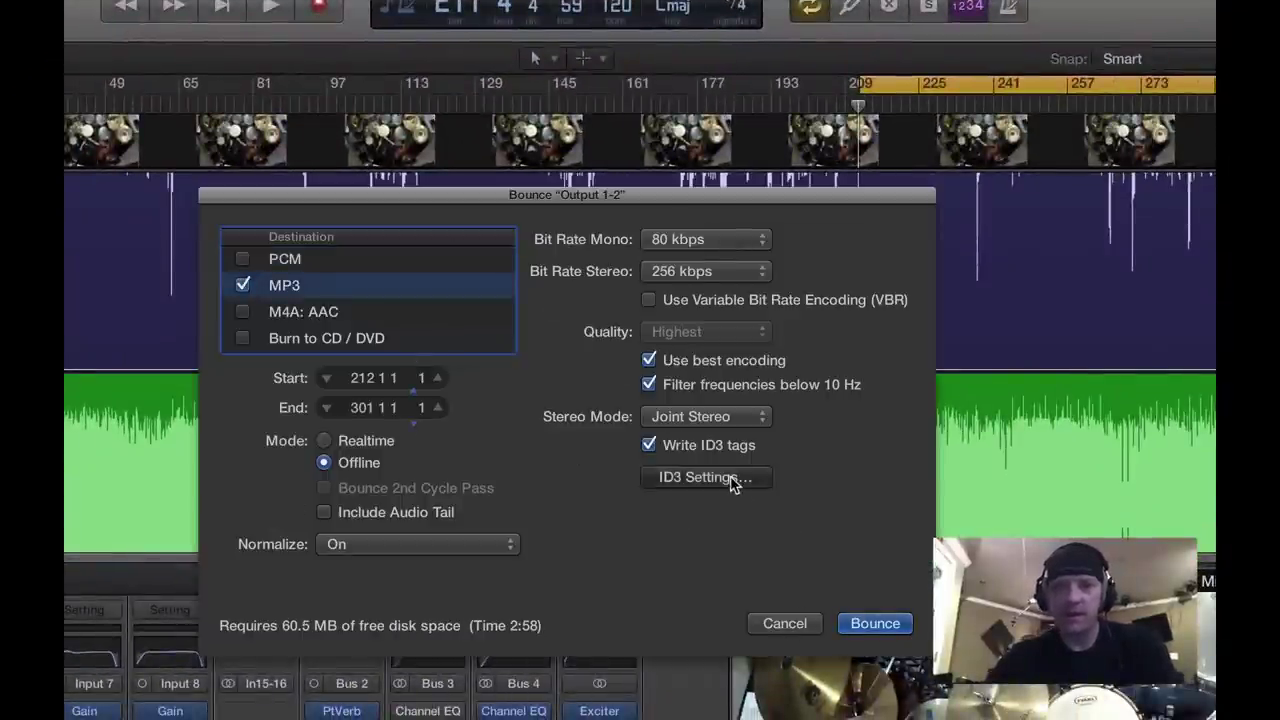
pyautogui.click(472, 368)
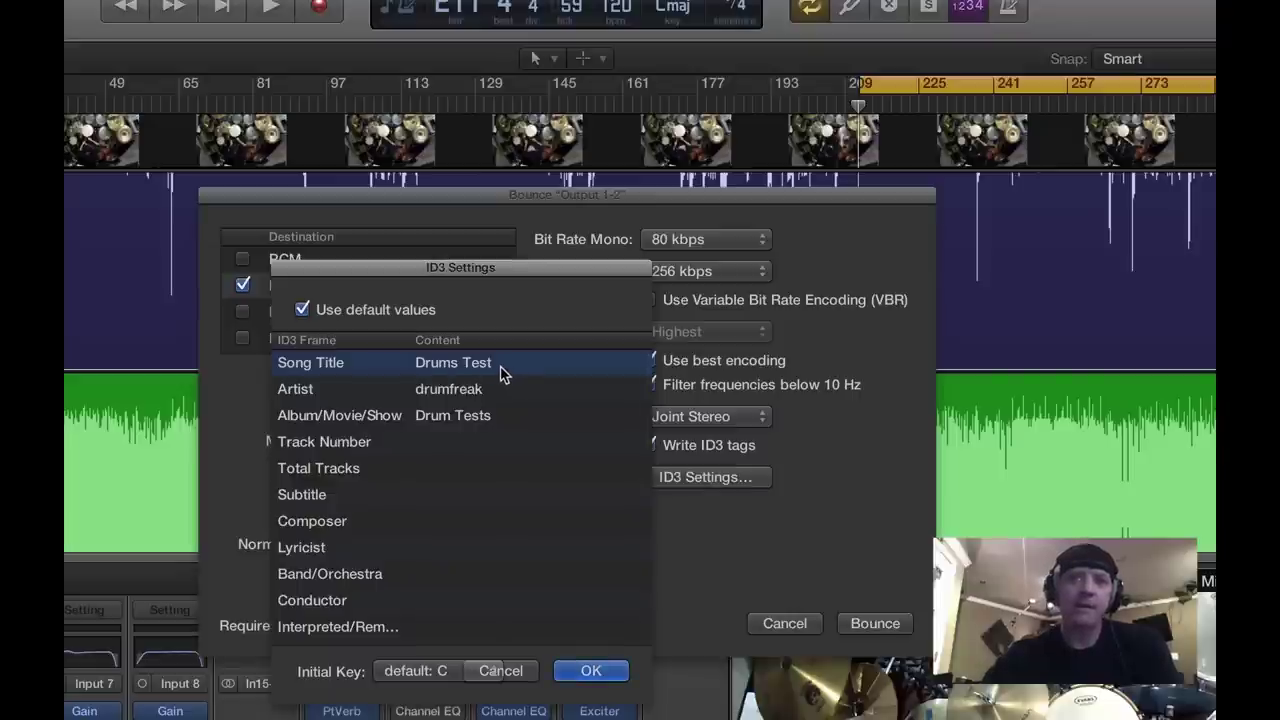
pyautogui.click(484, 367)
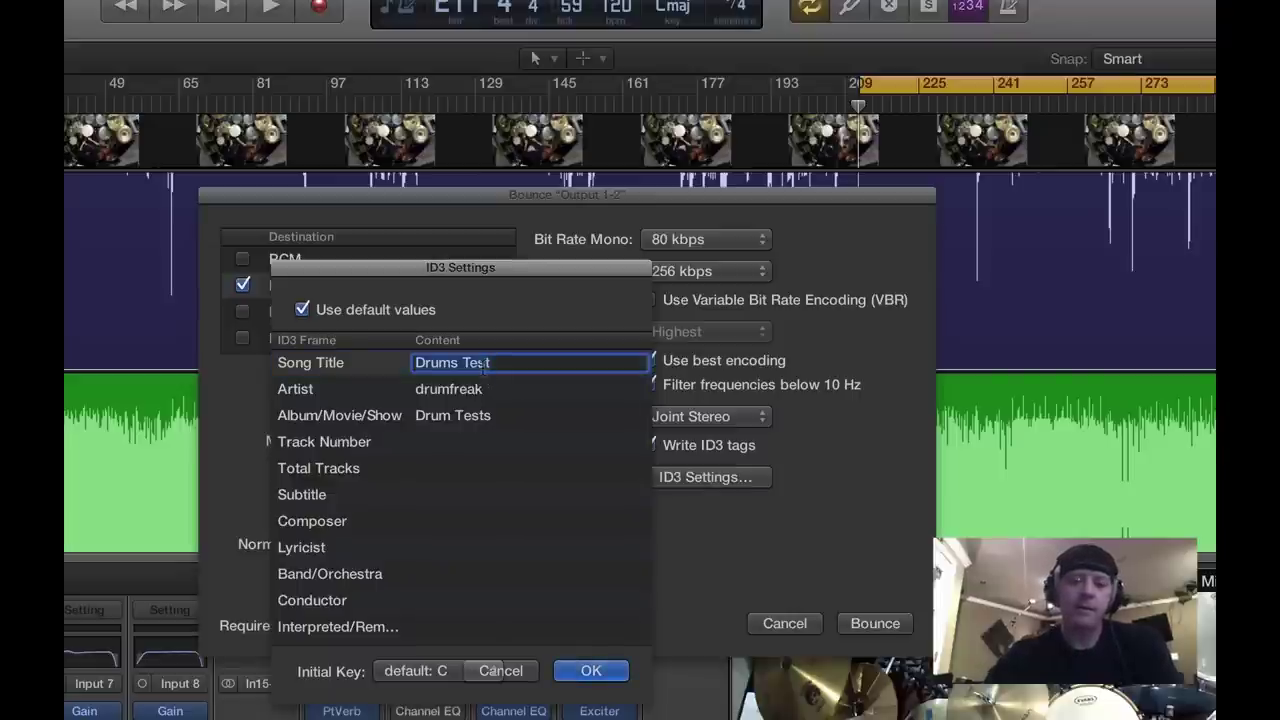
pyautogui.write('Groove Straigh T')
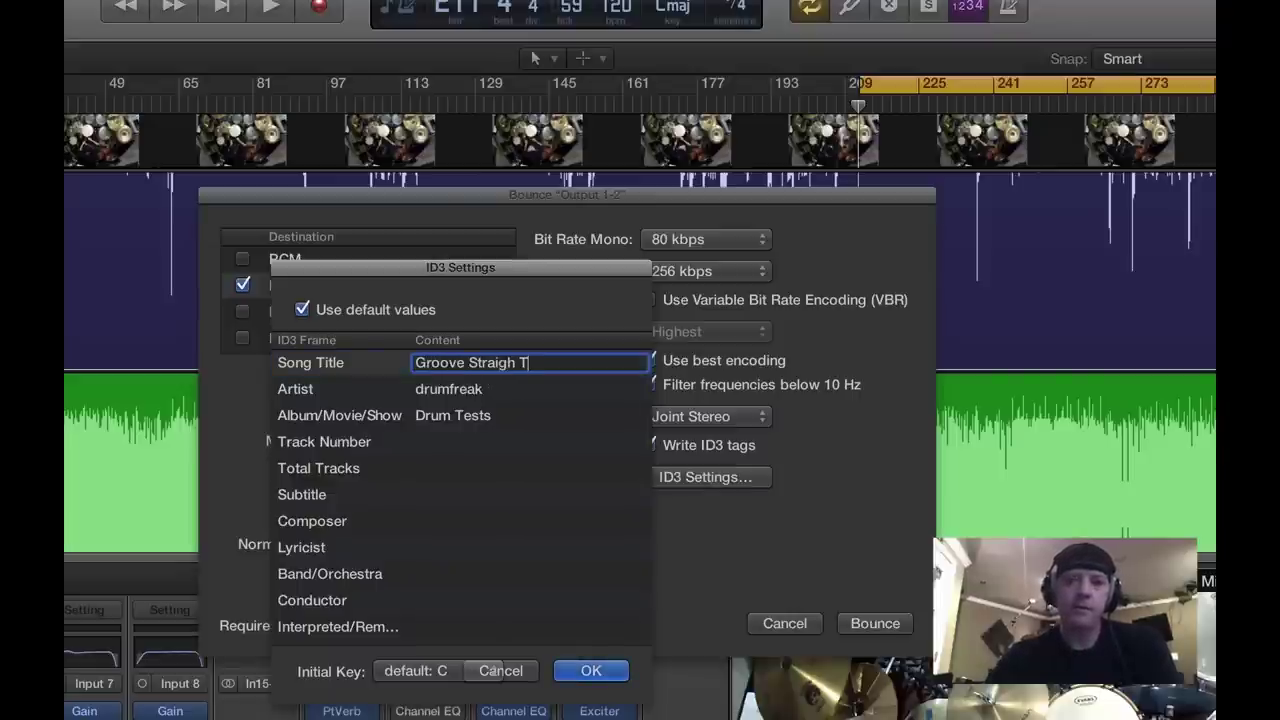
pyautogui.write('hrough')
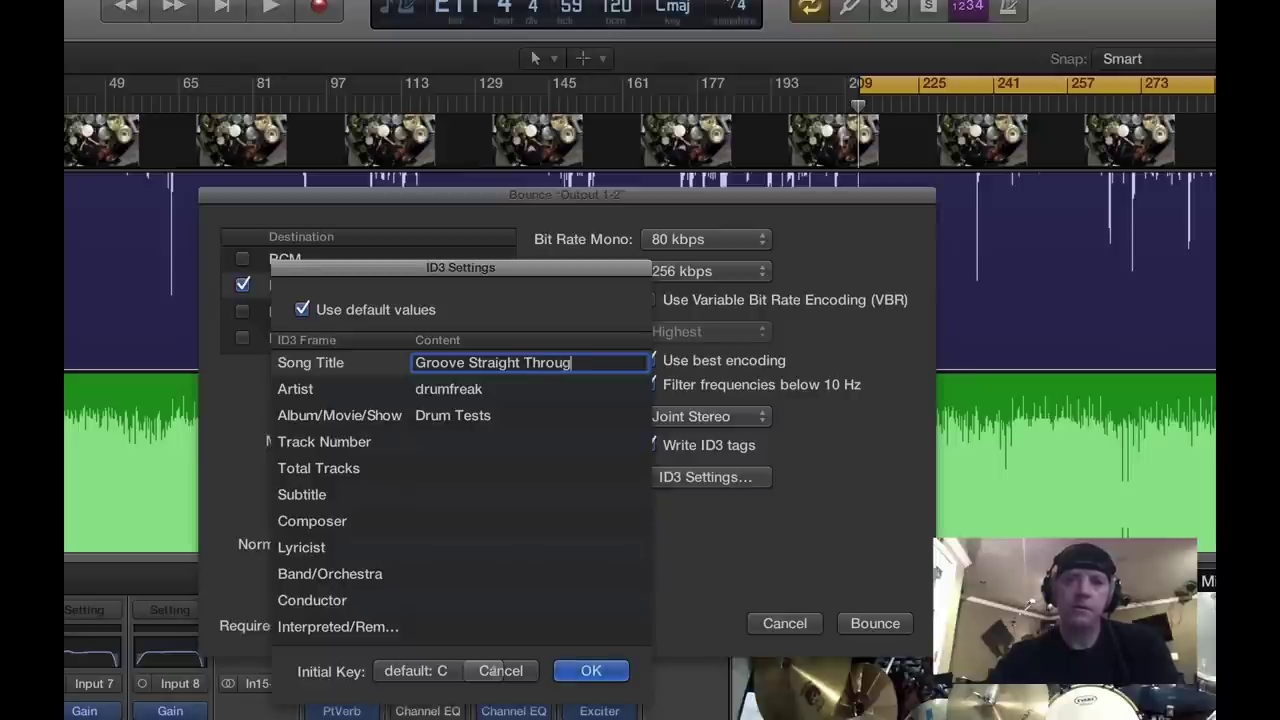
pyautogui.press('Return')
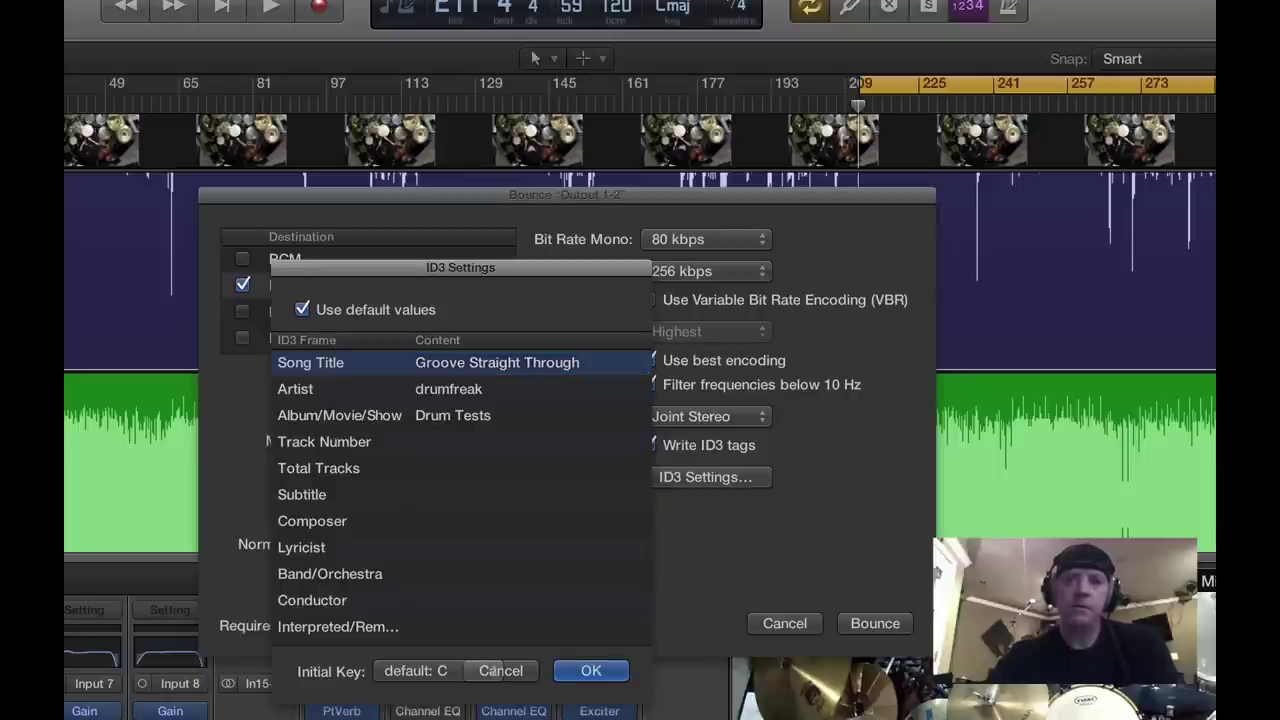
pyautogui.click(590, 671)
# Bounce the MP3 into the Logic Pro X Groove Straight Through Mix folder under the name "GrooveStraight Through Bounce - Take 3".
pyautogui.click(860, 623)
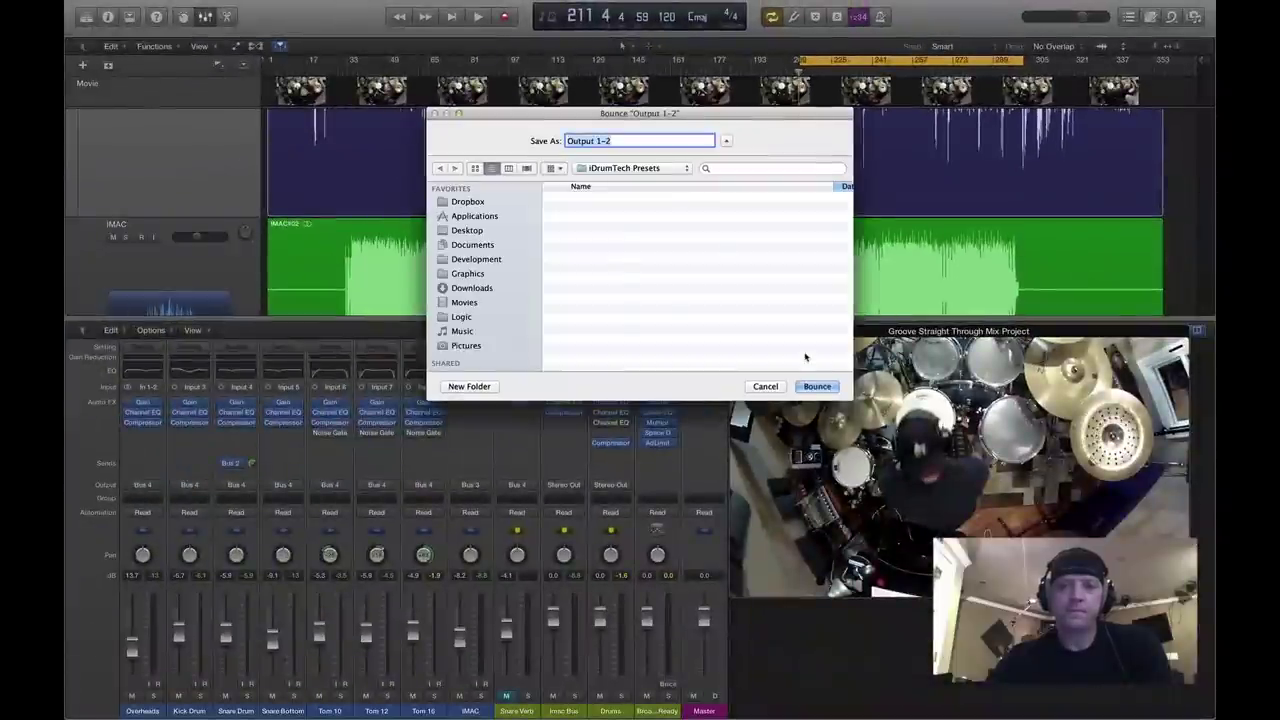
pyautogui.click(604, 168)
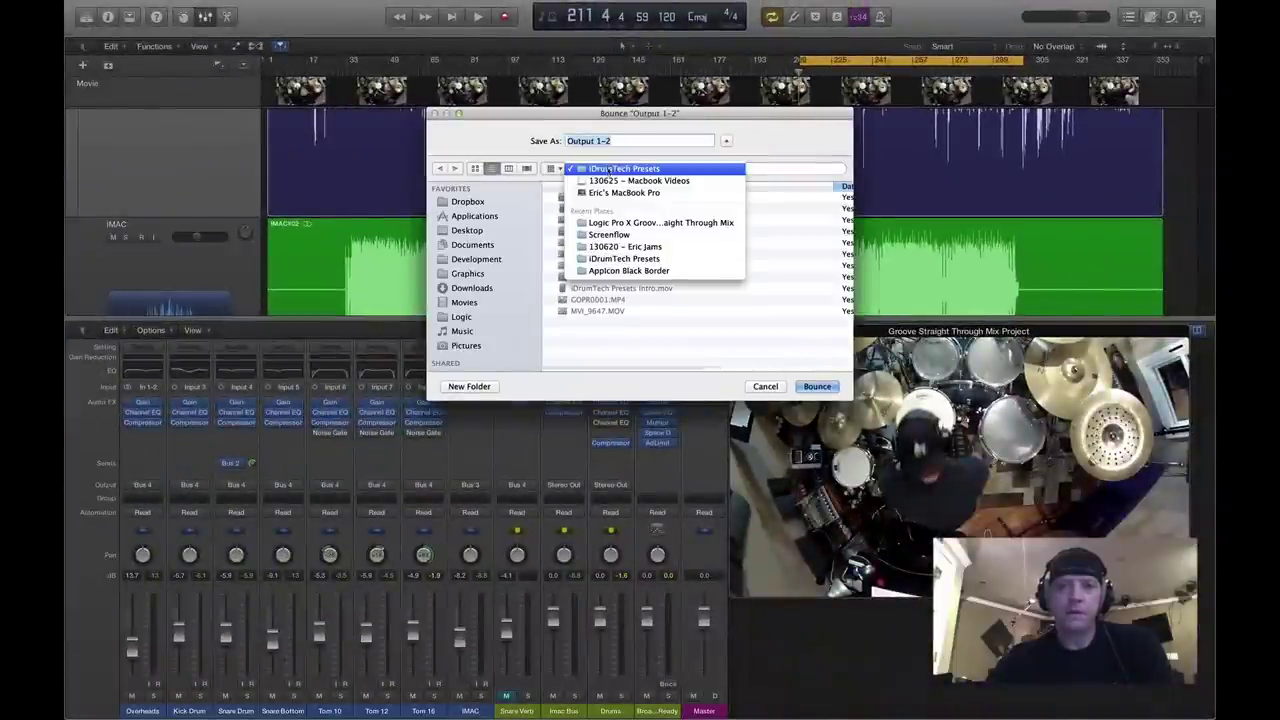
pyautogui.click(607, 182)
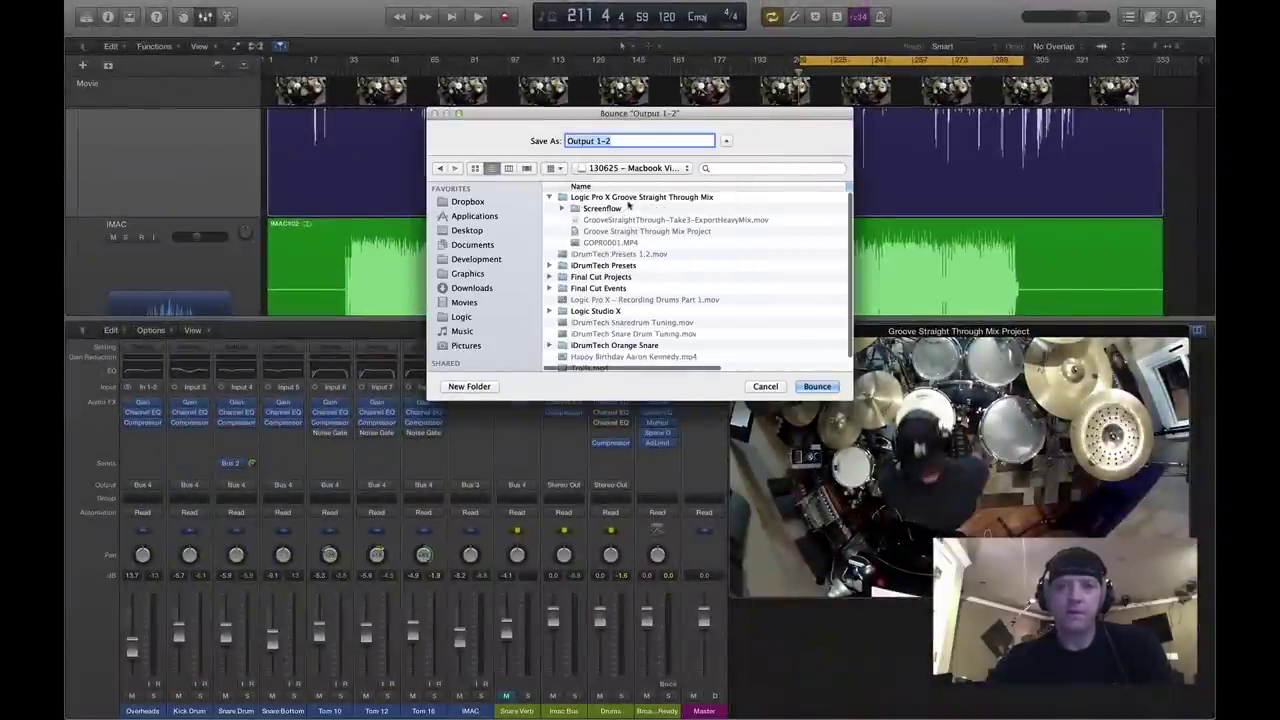
pyautogui.doubleClick(628, 197)
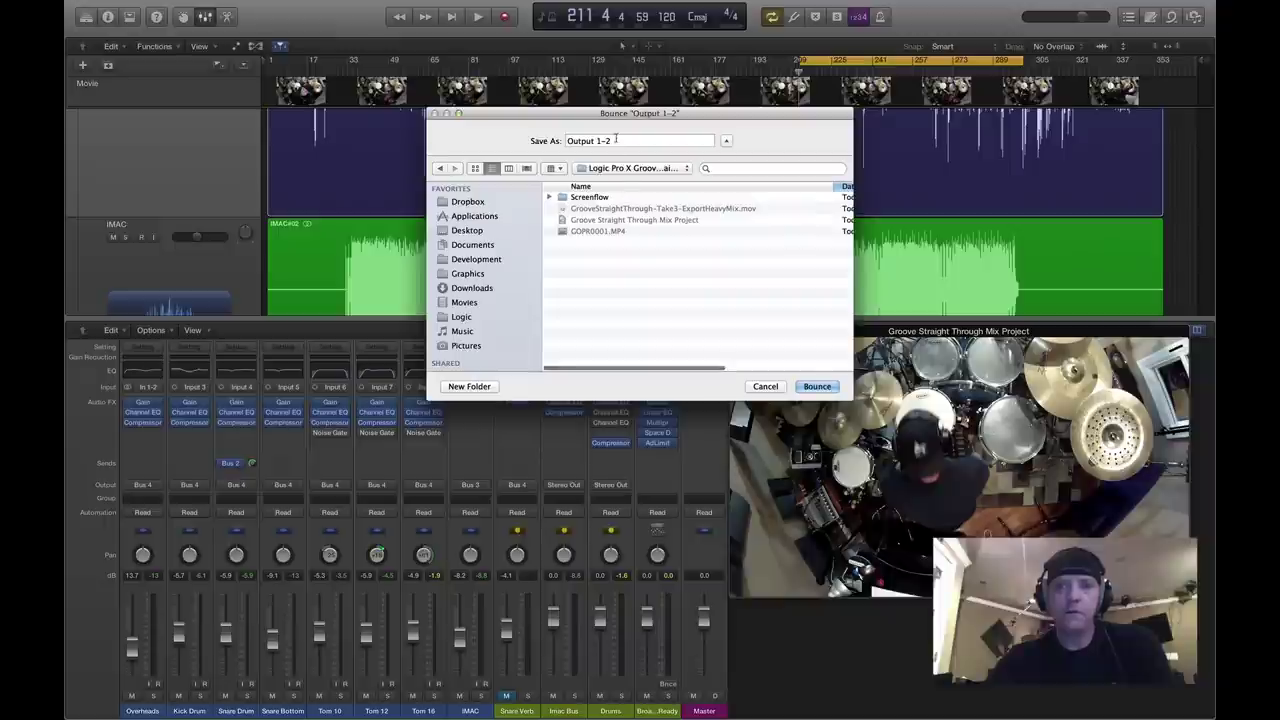
pyautogui.click(612, 145)
pyautogui.write('GrooveSt')
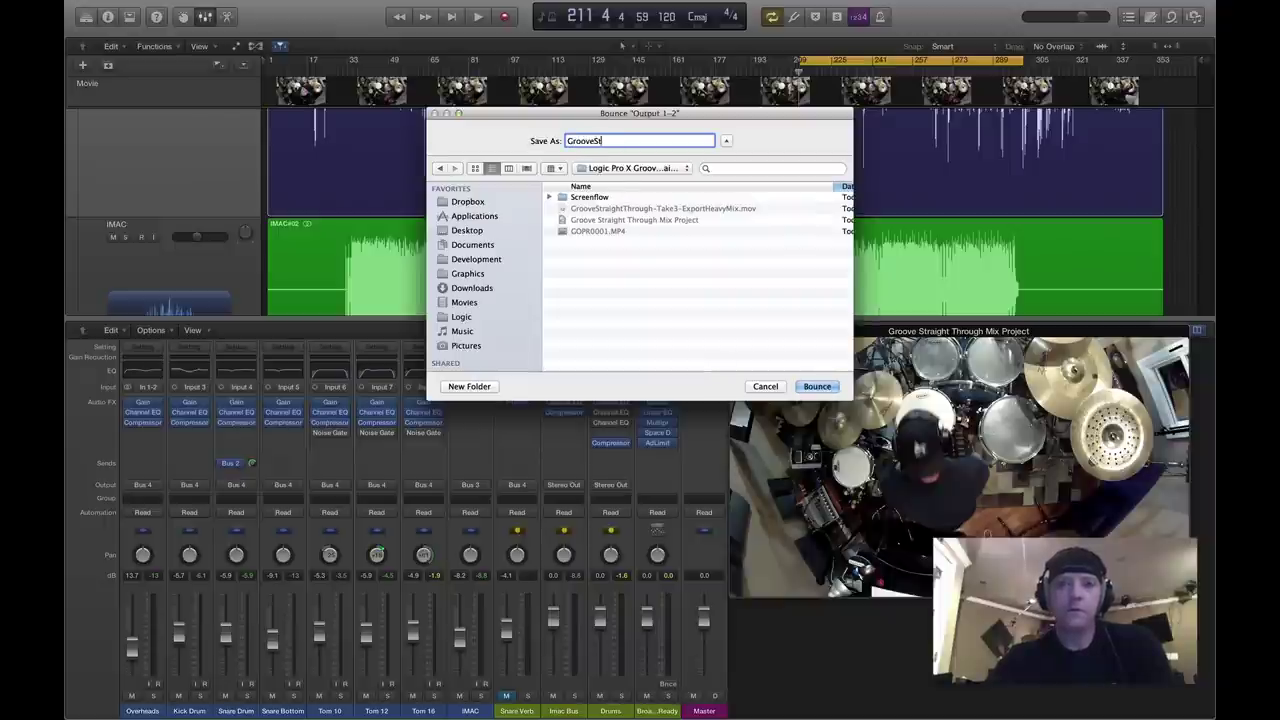
pyautogui.write('raight Through Bou')
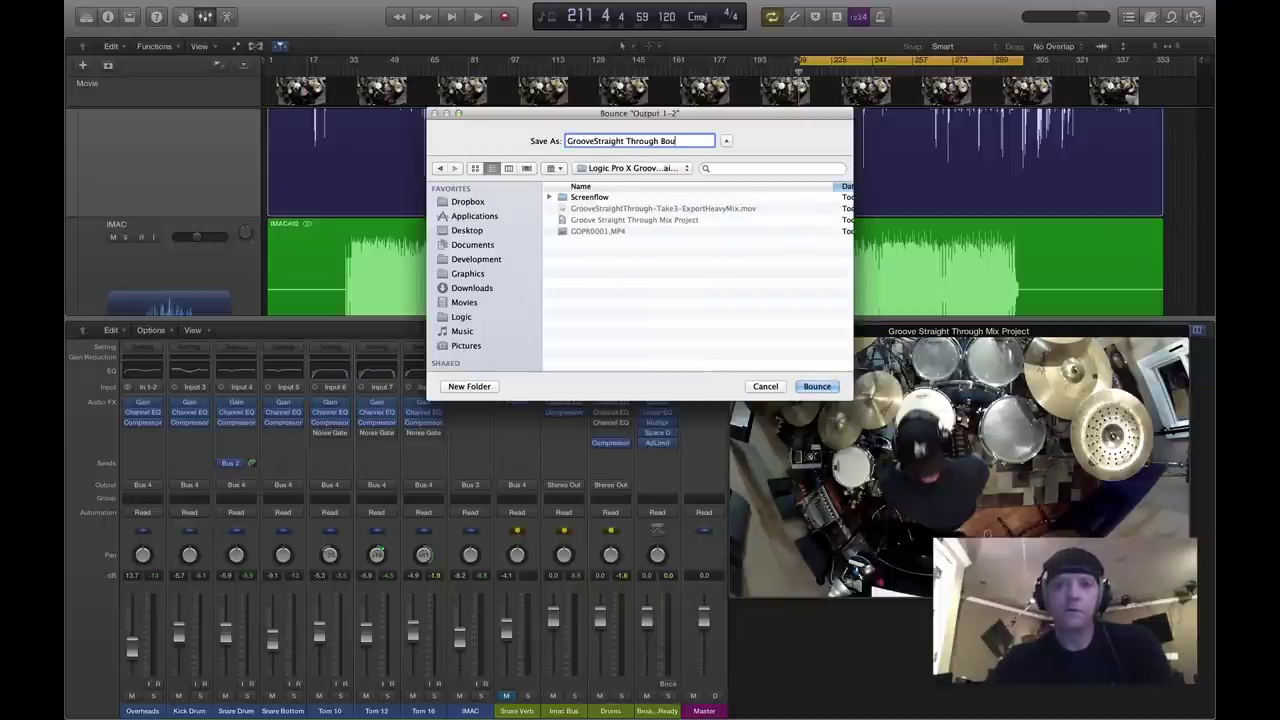
pyautogui.write('nce - Take 3')
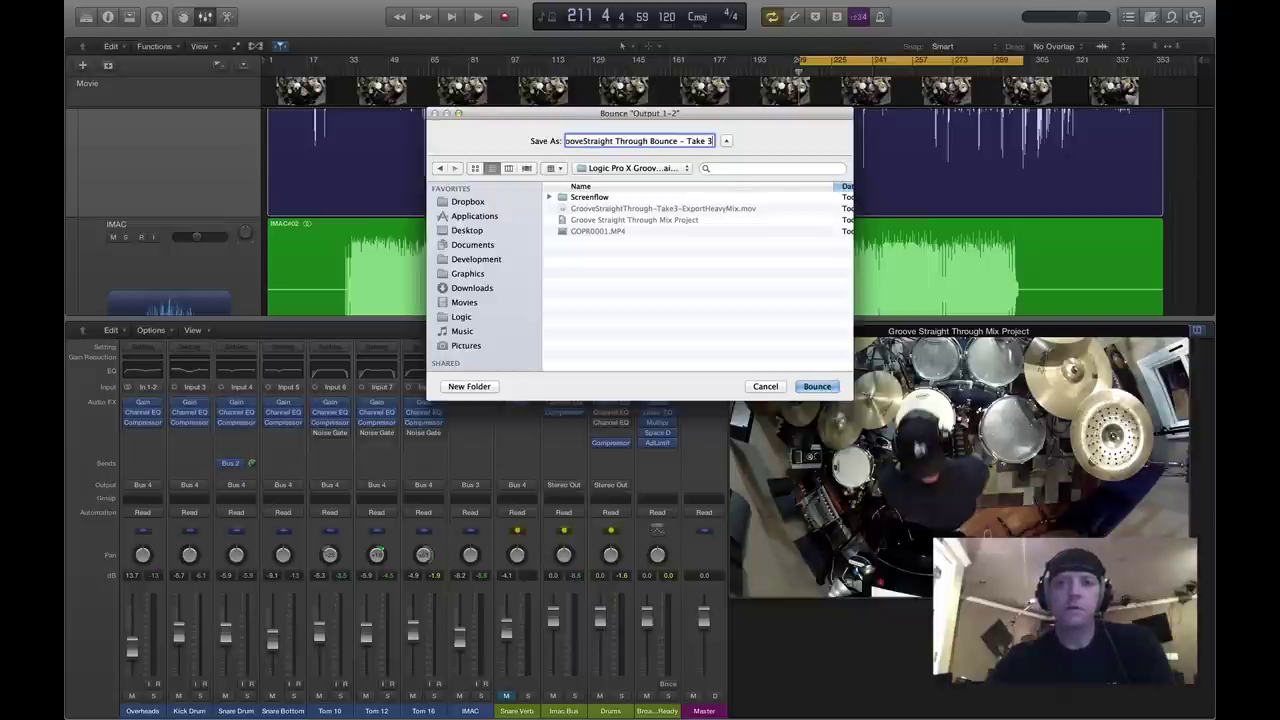
pyautogui.press('Return')
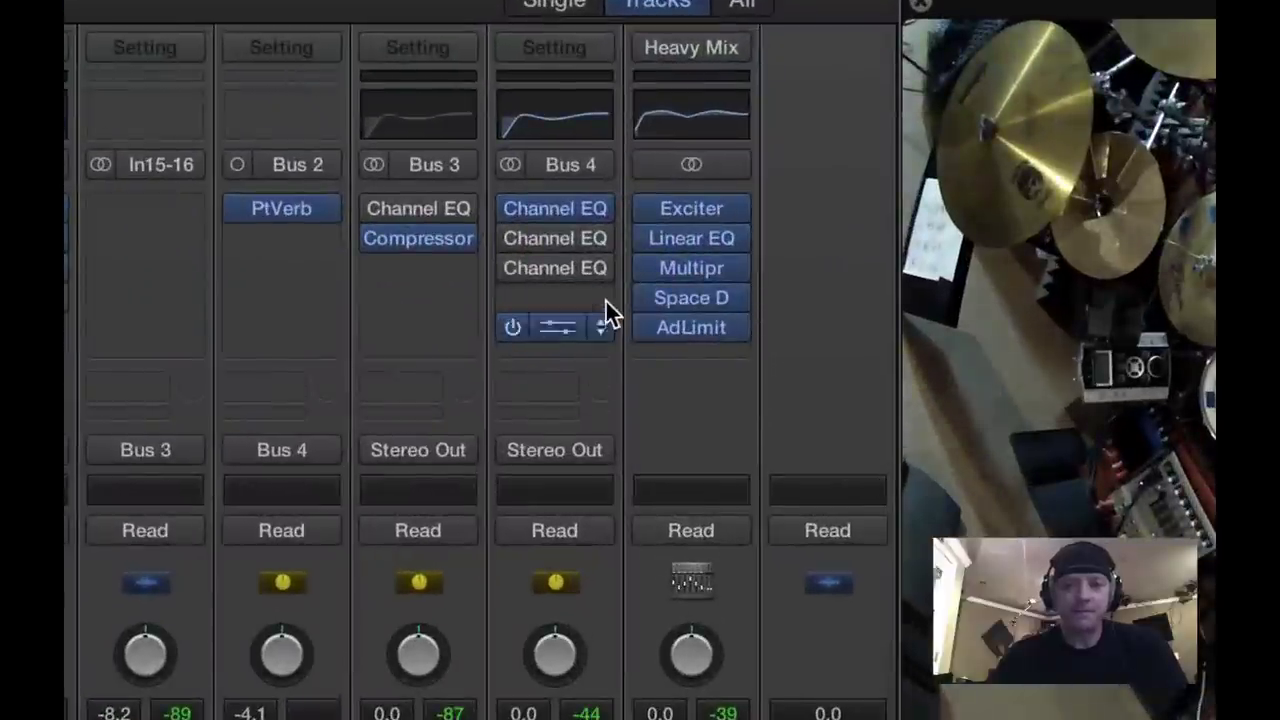
# Insert a stereo Amp Designer in the free effect slot above the compressor on the Bus 4 drum channel.
pyautogui.click(620, 433)
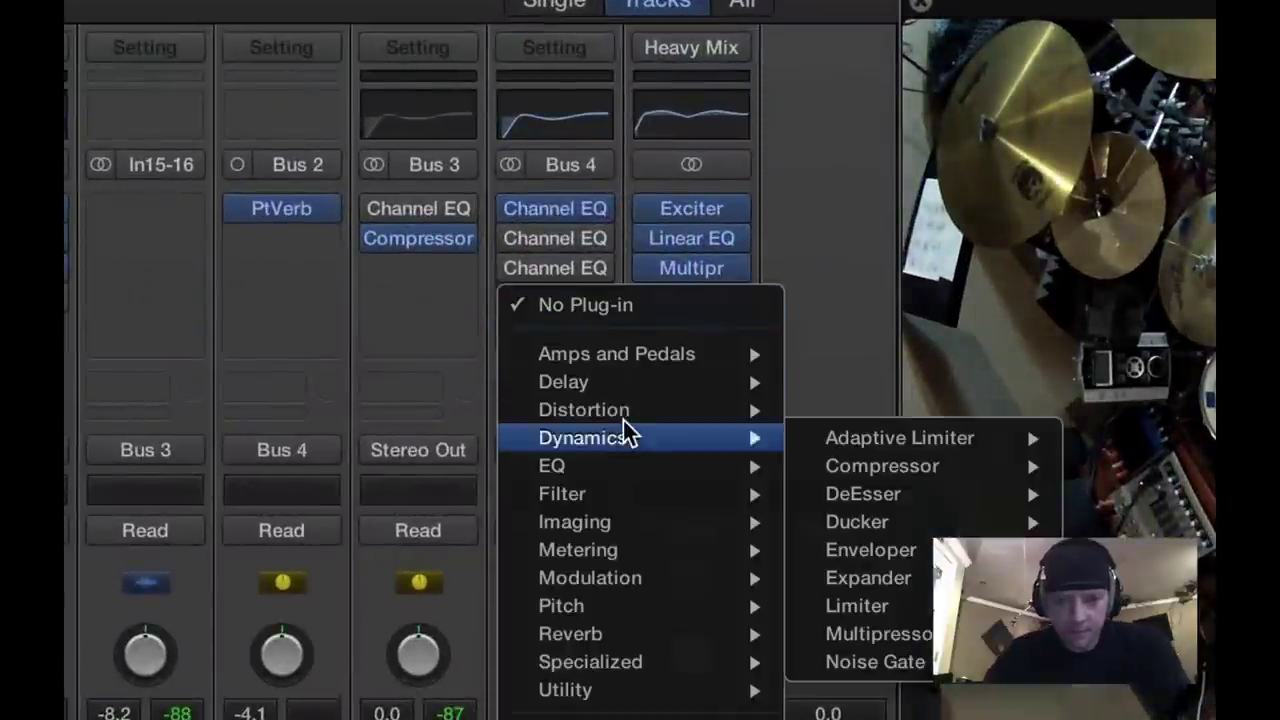
pyautogui.moveTo(655, 368)
pyautogui.moveTo(863, 364)
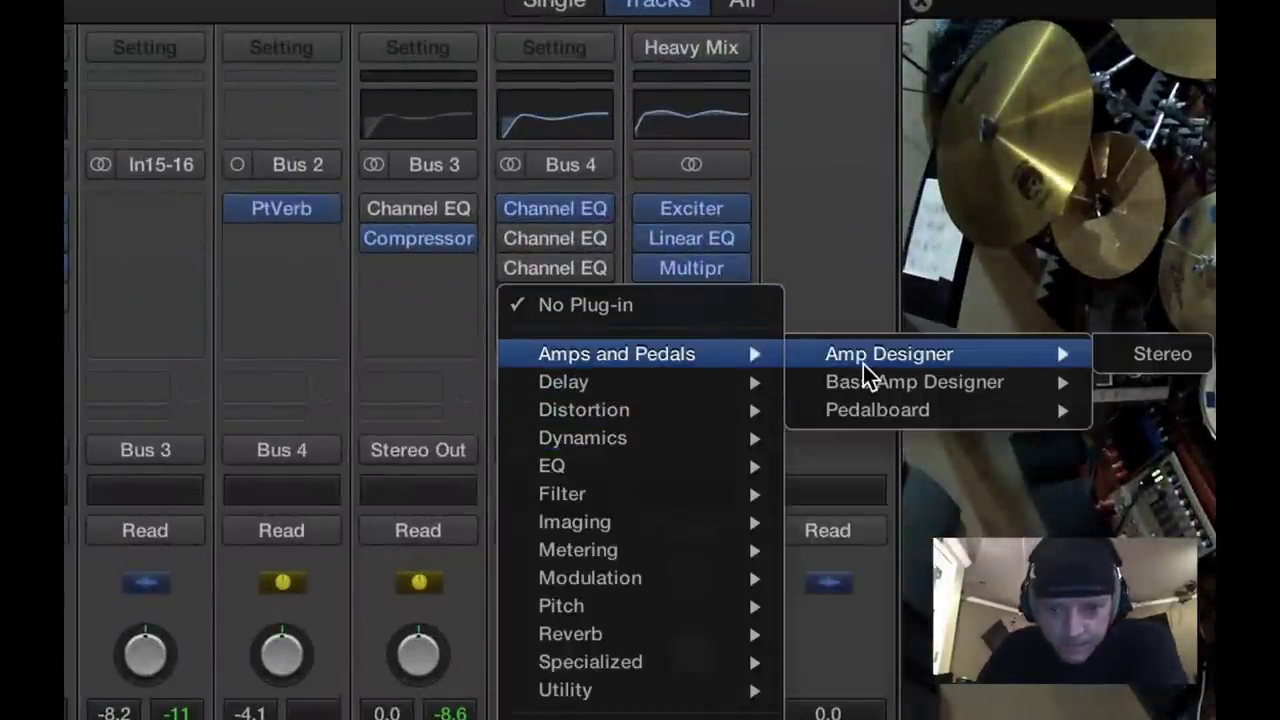
pyautogui.click(1126, 356)
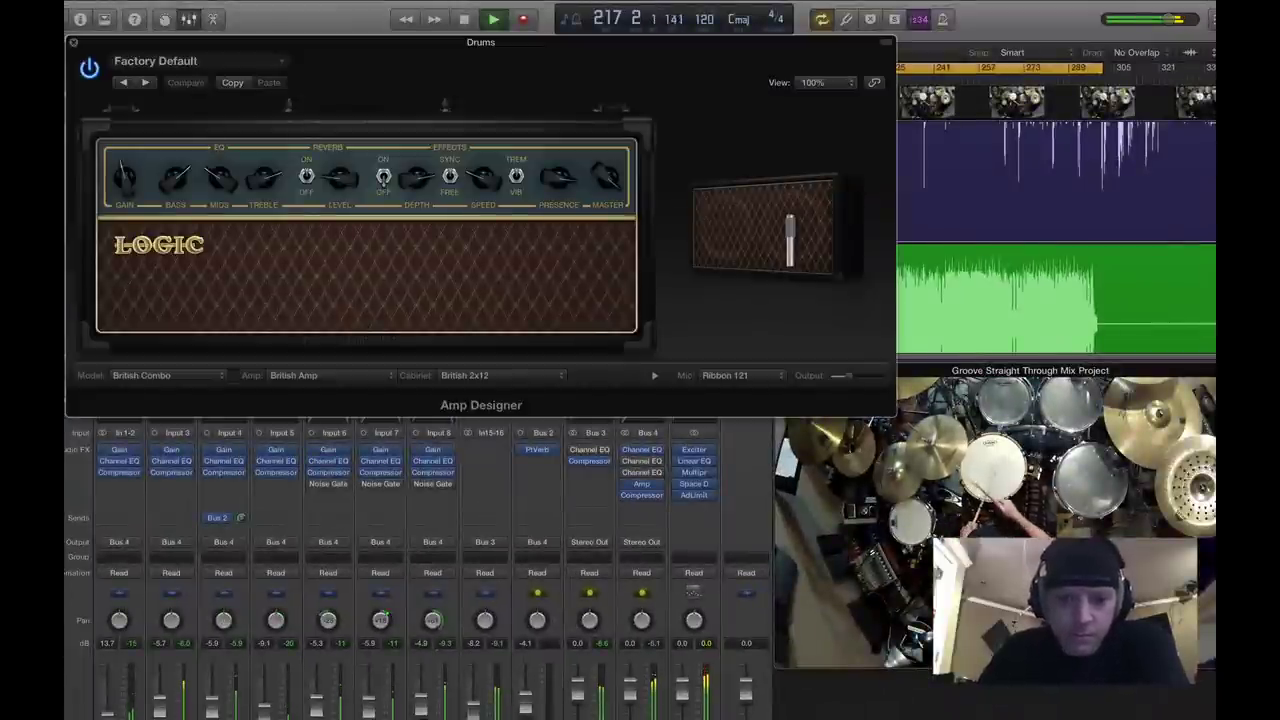
# Bypass and re-enable the Amp Designer during playback to compare the drums with and without it.
pyautogui.click(667, 708)
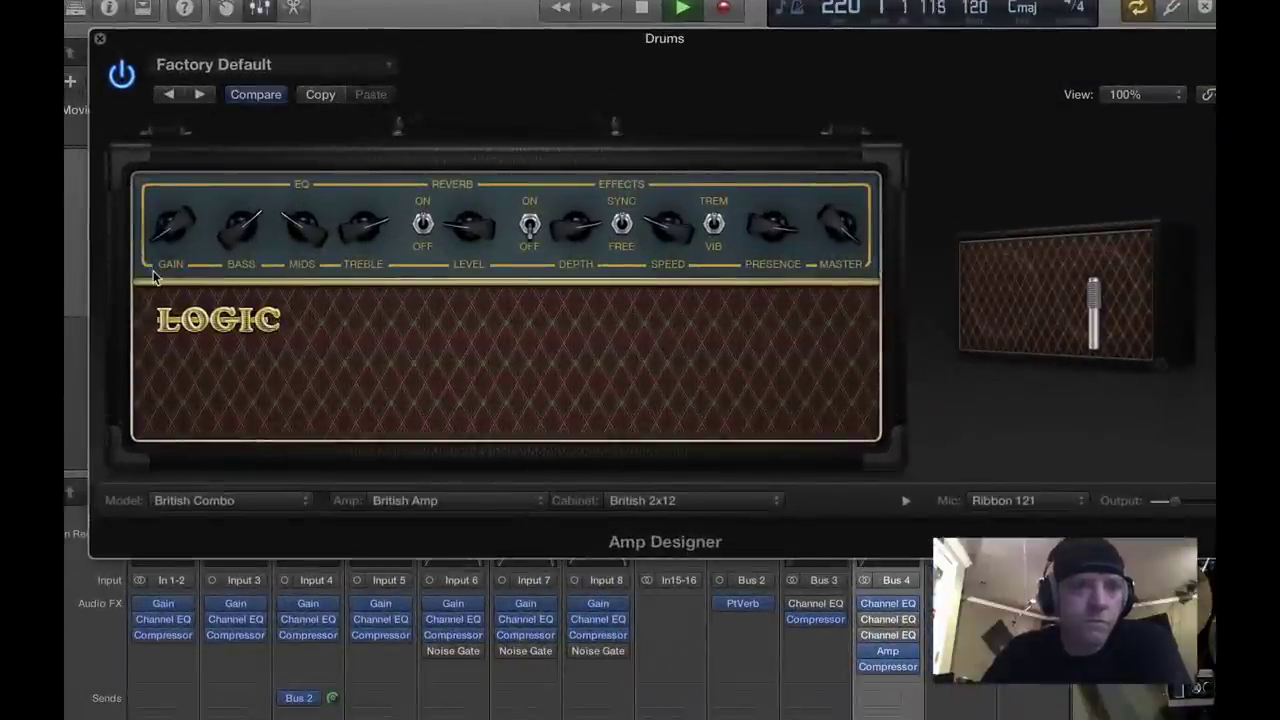
pyautogui.click(121, 74)
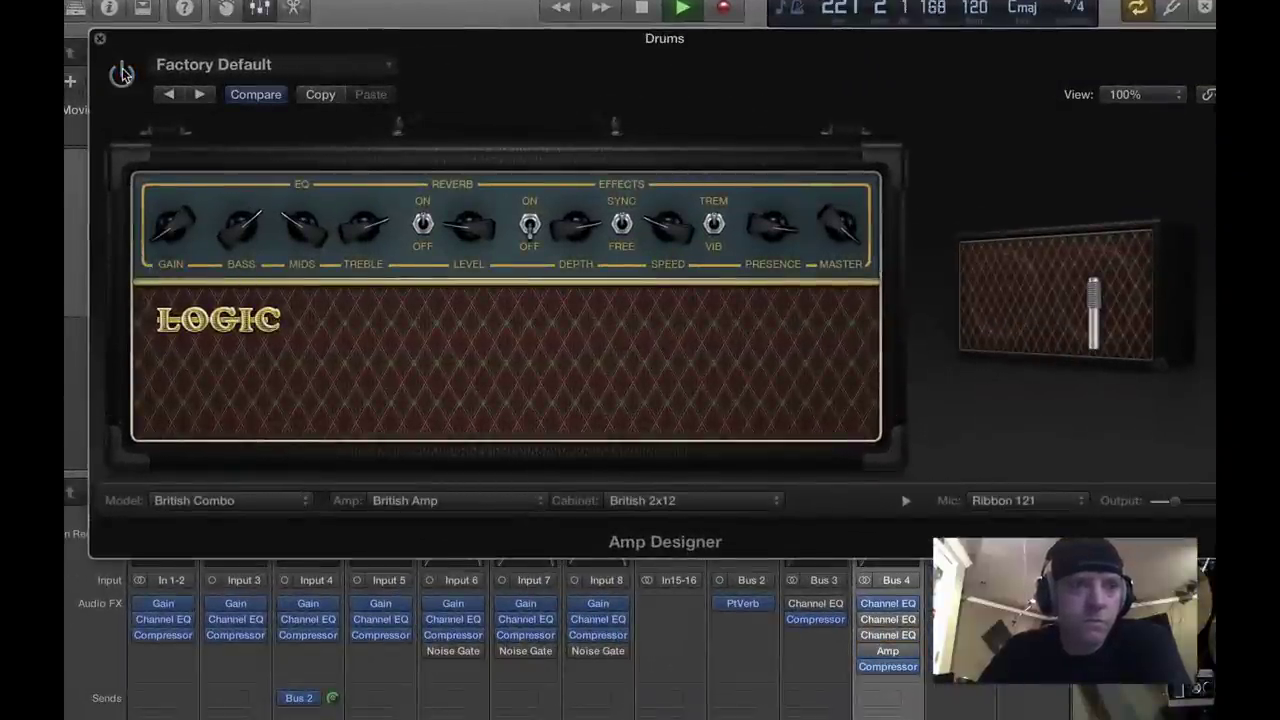
pyautogui.click(121, 74)
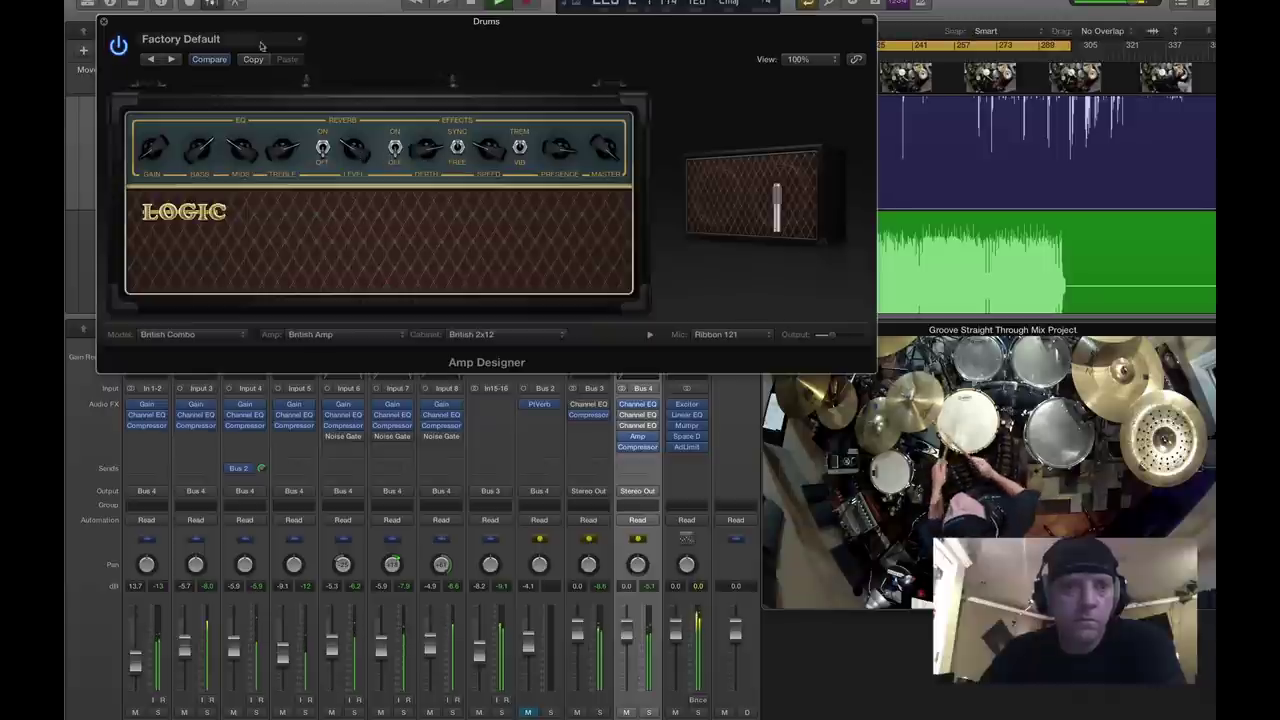
# Step forward through the Amp Designer presets to Big Cab Clean, auditioning each on the drums.
pyautogui.click(172, 59)
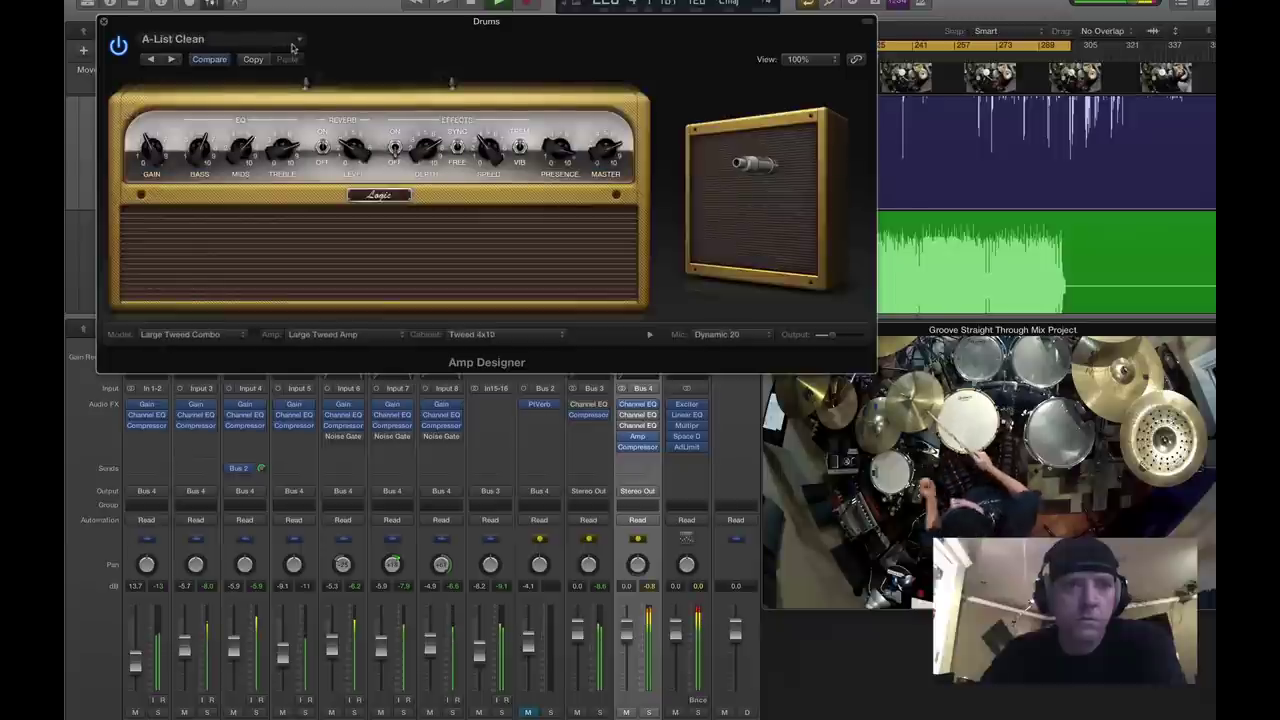
pyautogui.click(172, 59)
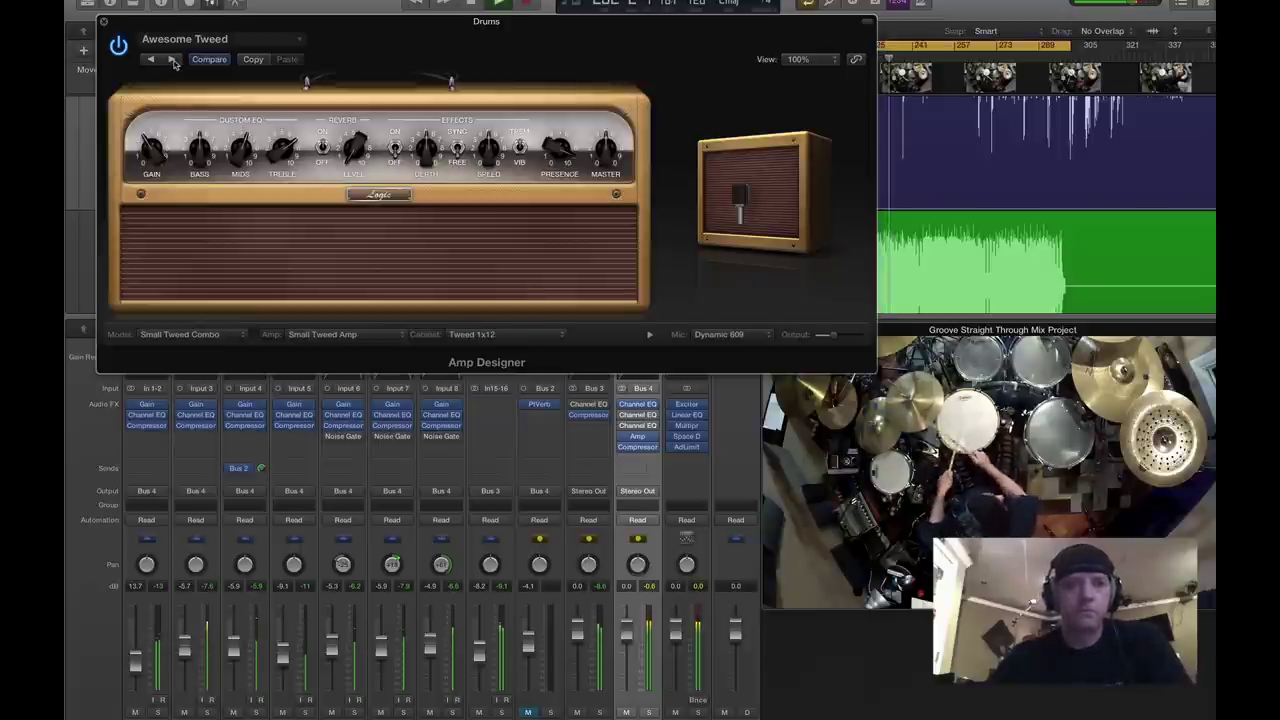
pyautogui.click(172, 59)
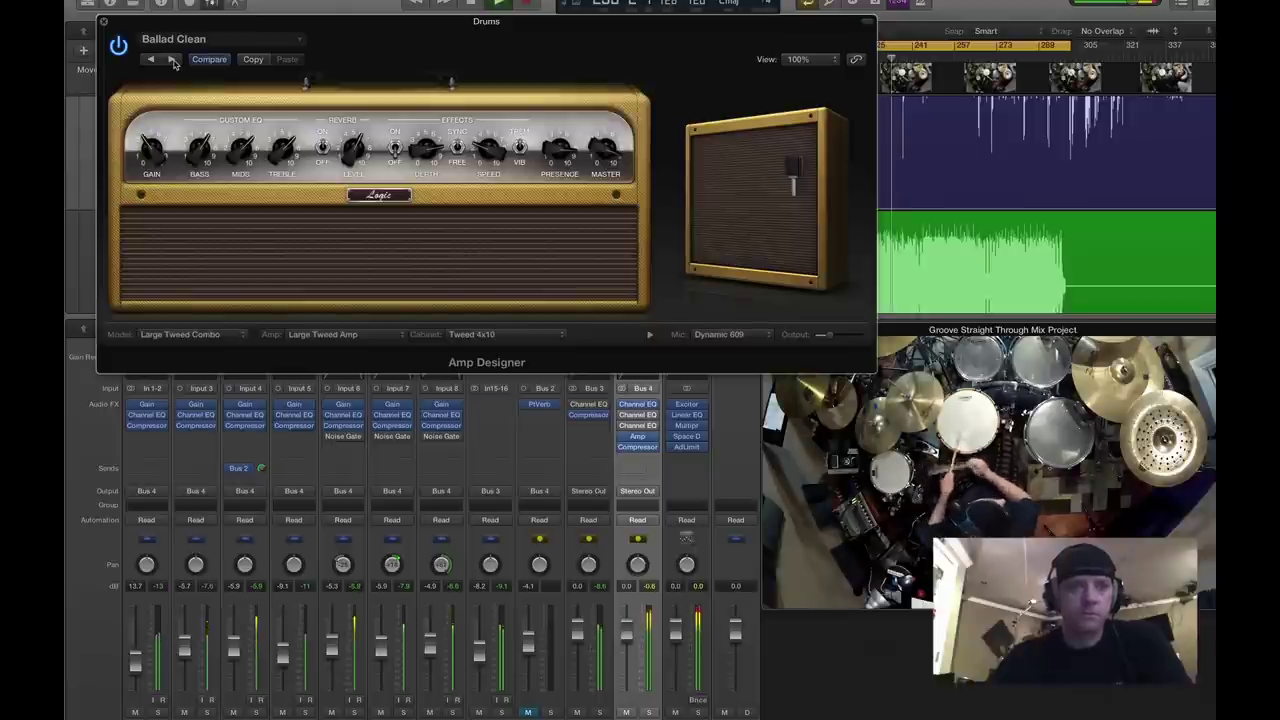
pyautogui.click(172, 59)
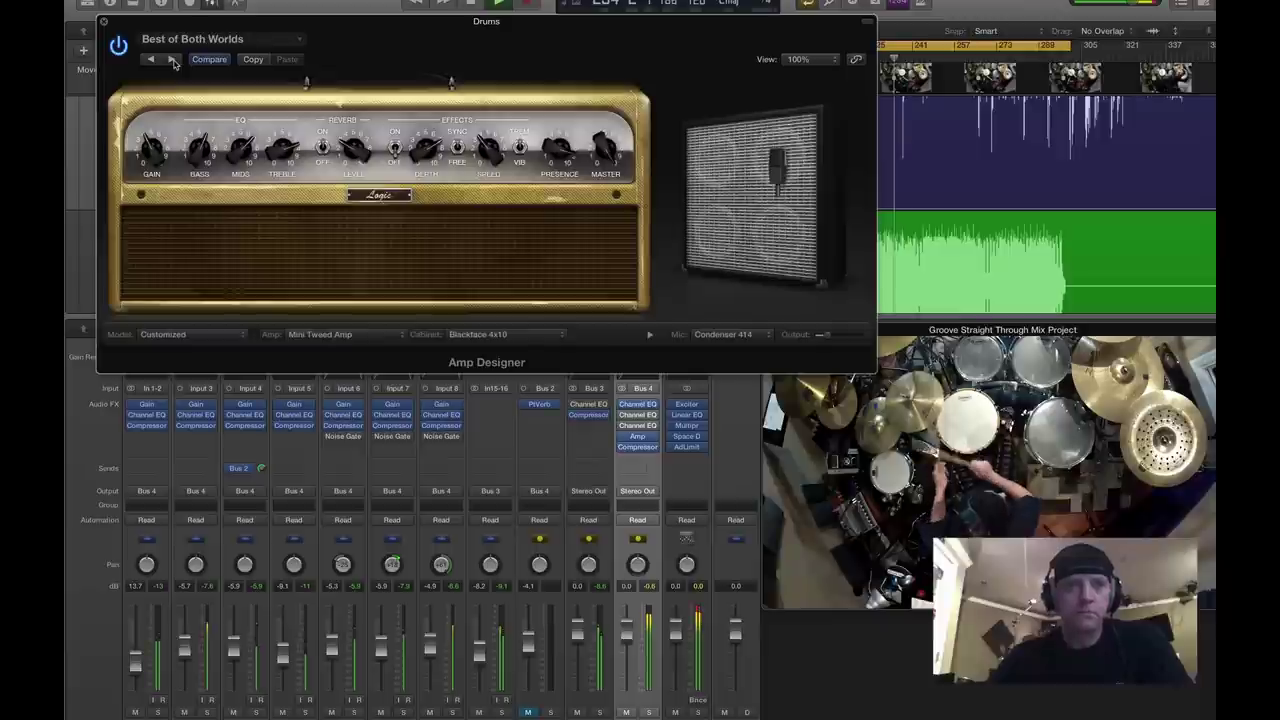
pyautogui.click(172, 59)
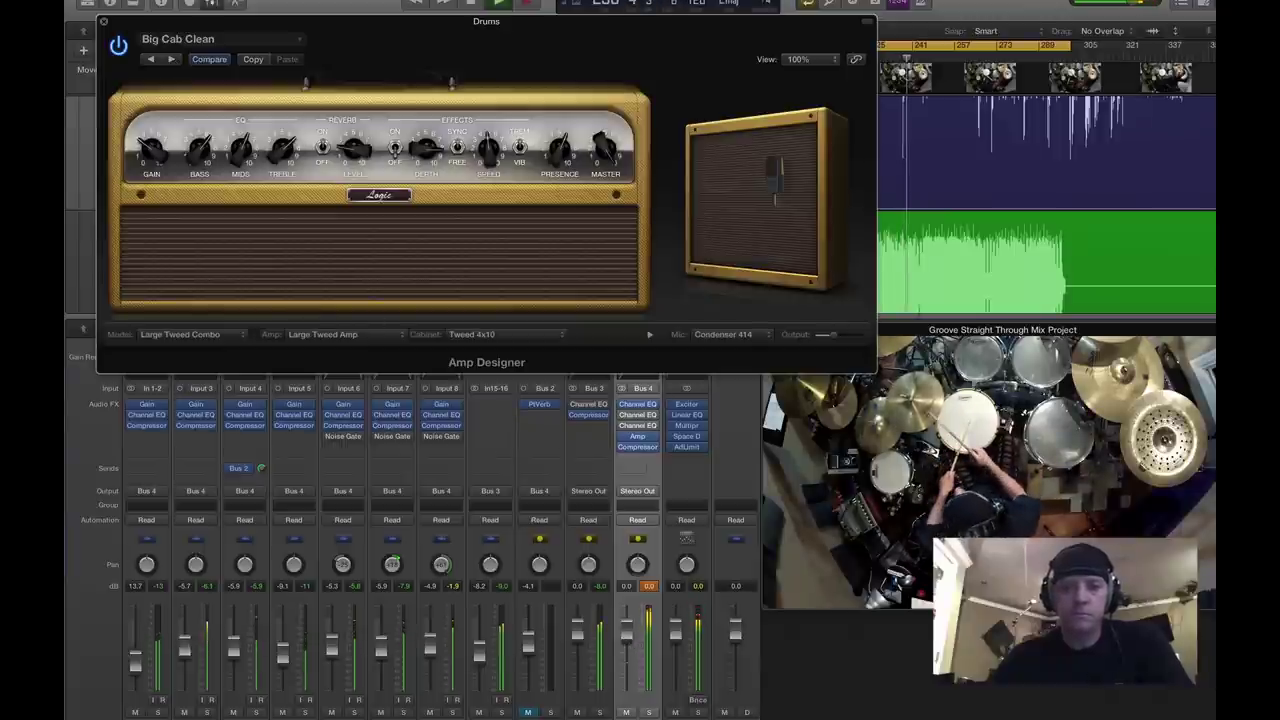
# Lower the Bus 4 fader to about -5 dB and adjust the amp's mids.
pyautogui.moveTo(627, 630); pyautogui.dragTo(628, 656)
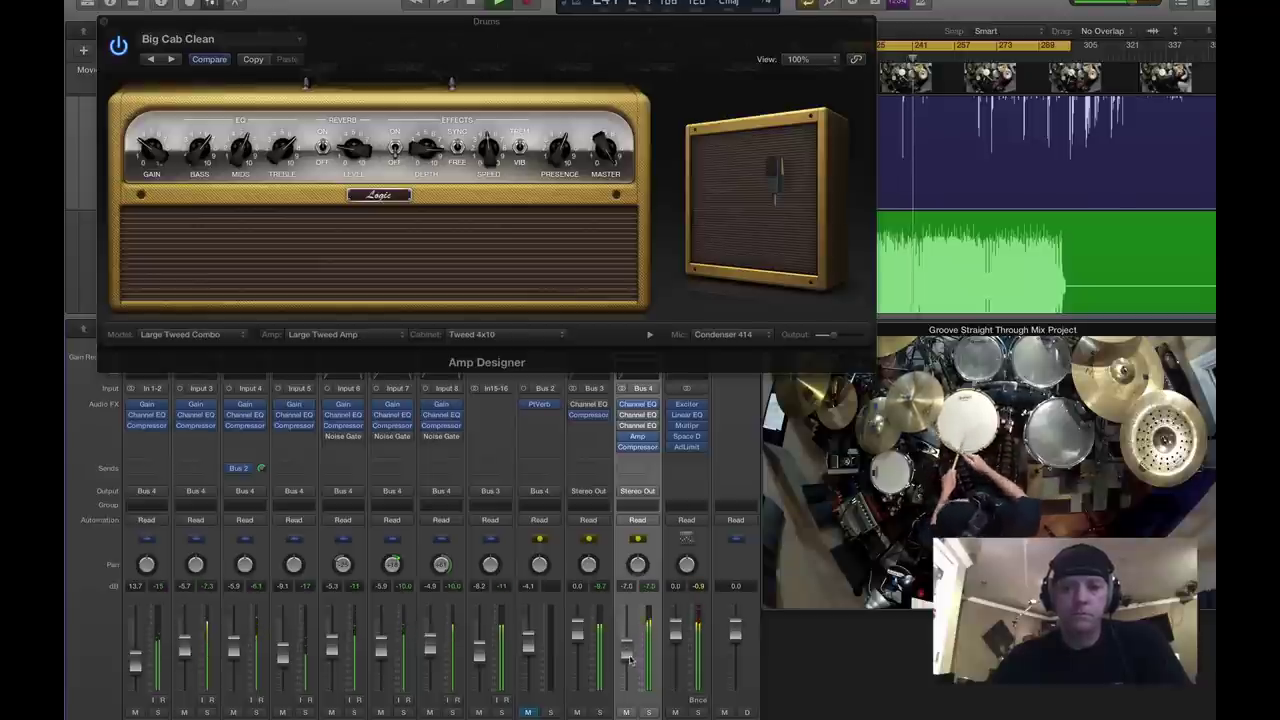
pyautogui.moveTo(628, 655); pyautogui.dragTo(628, 650)
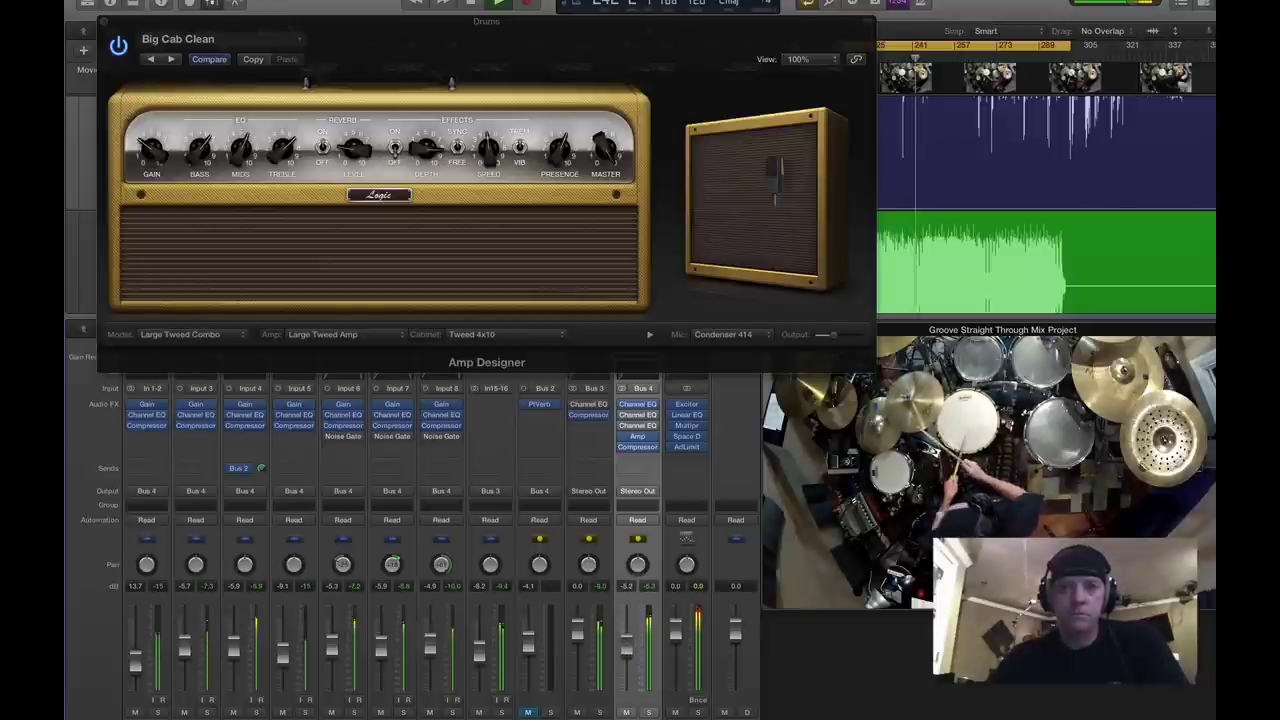
pyautogui.moveTo(557, 158); pyautogui.dragTo(568, 175)
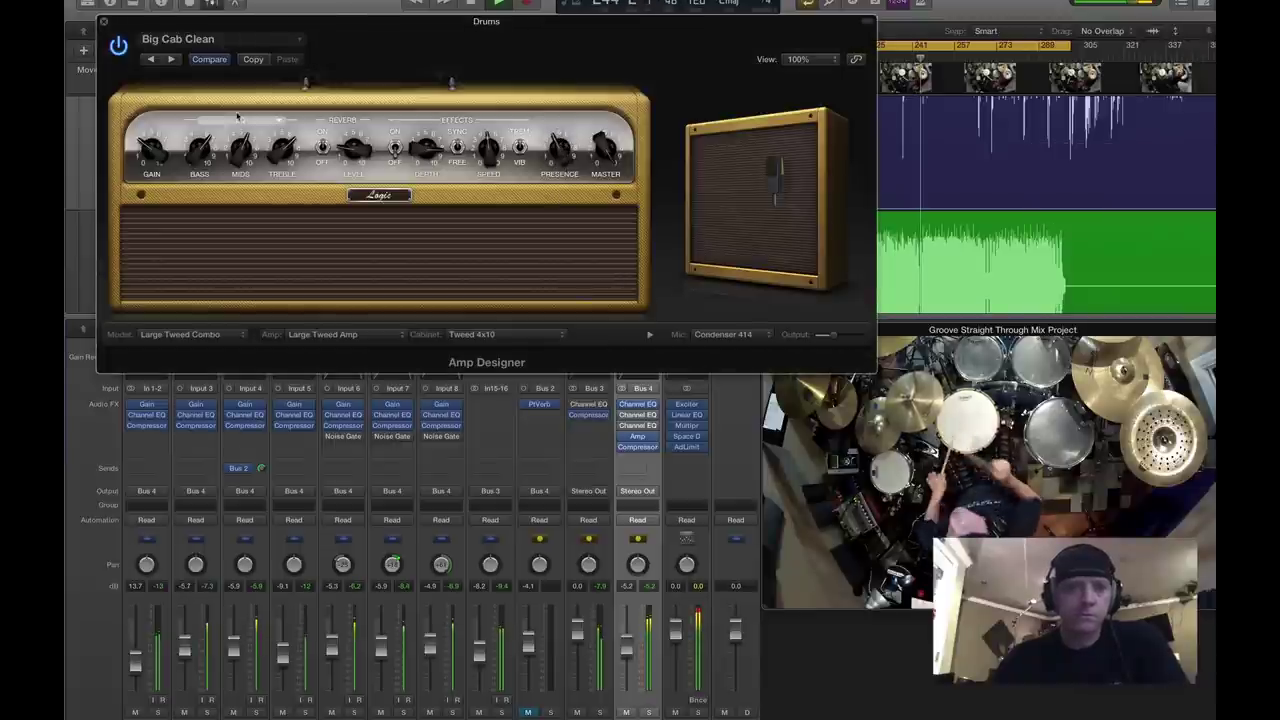
pyautogui.moveTo(236, 155); pyautogui.dragTo(240, 149)
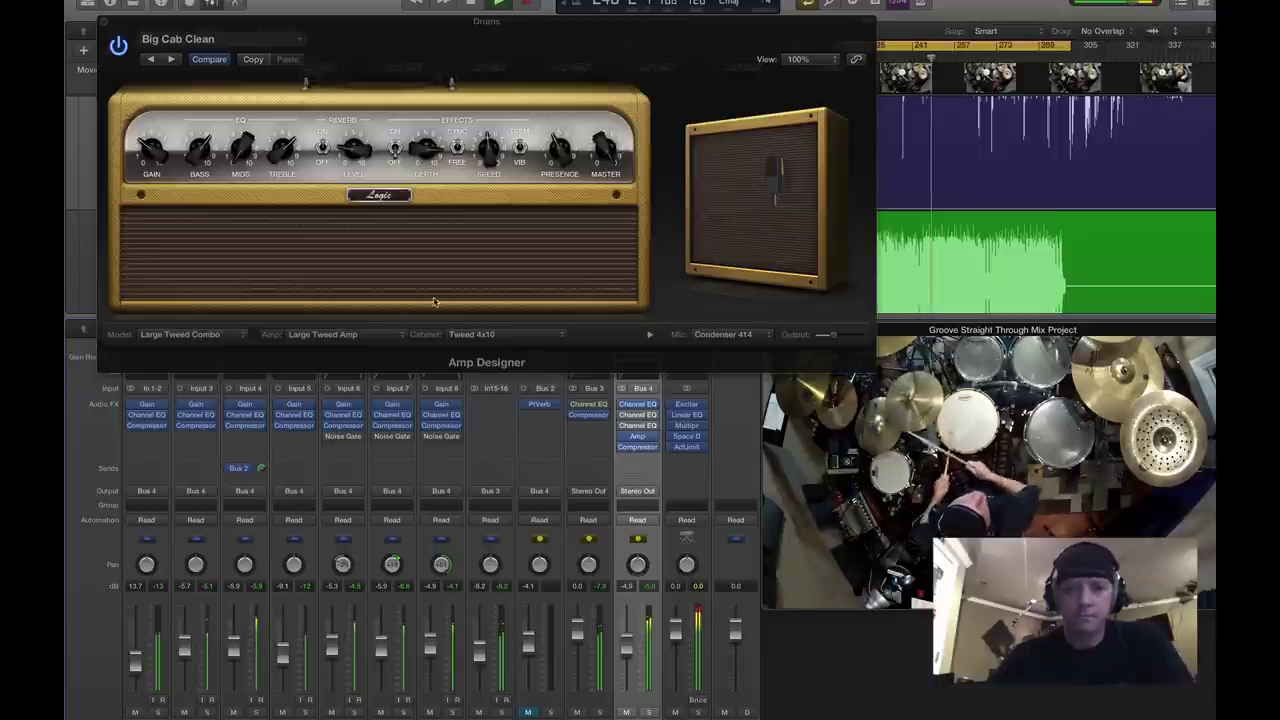
# Compare the drum bus with the Big Cab Clean amp on and off, leaving the amp bypassed.
pyautogui.click(120, 50)
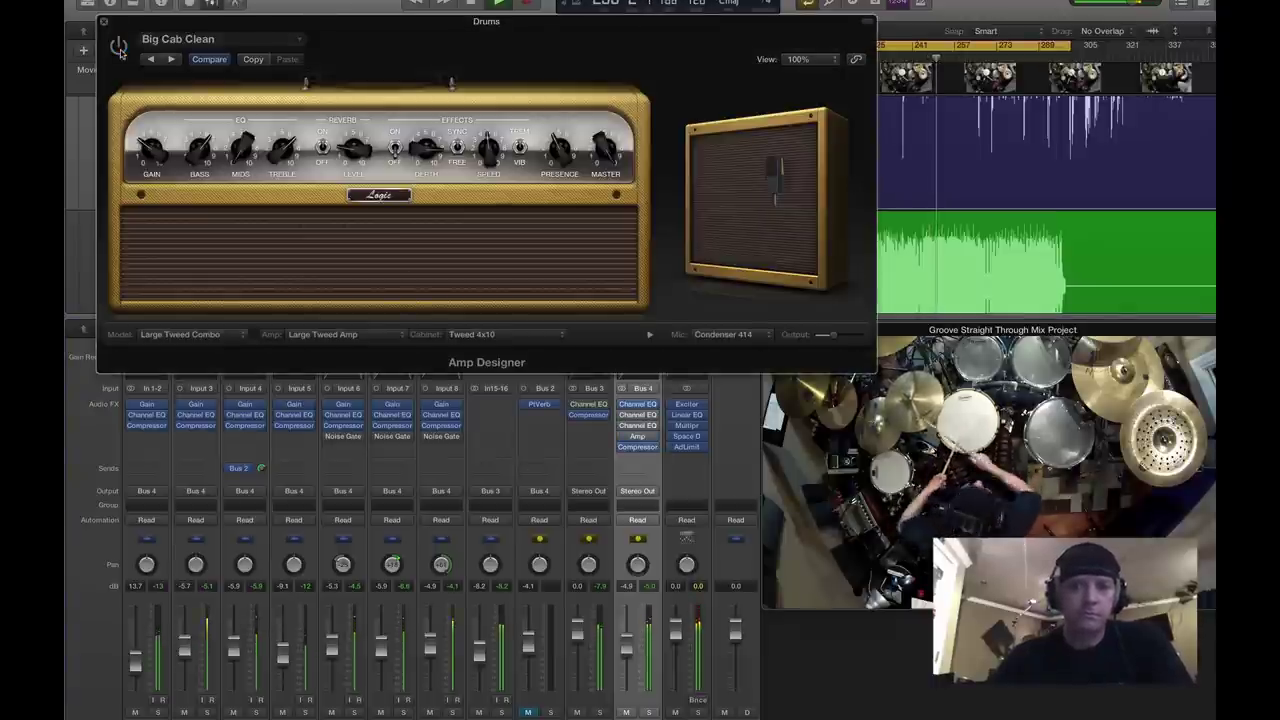
pyautogui.click(119, 47)
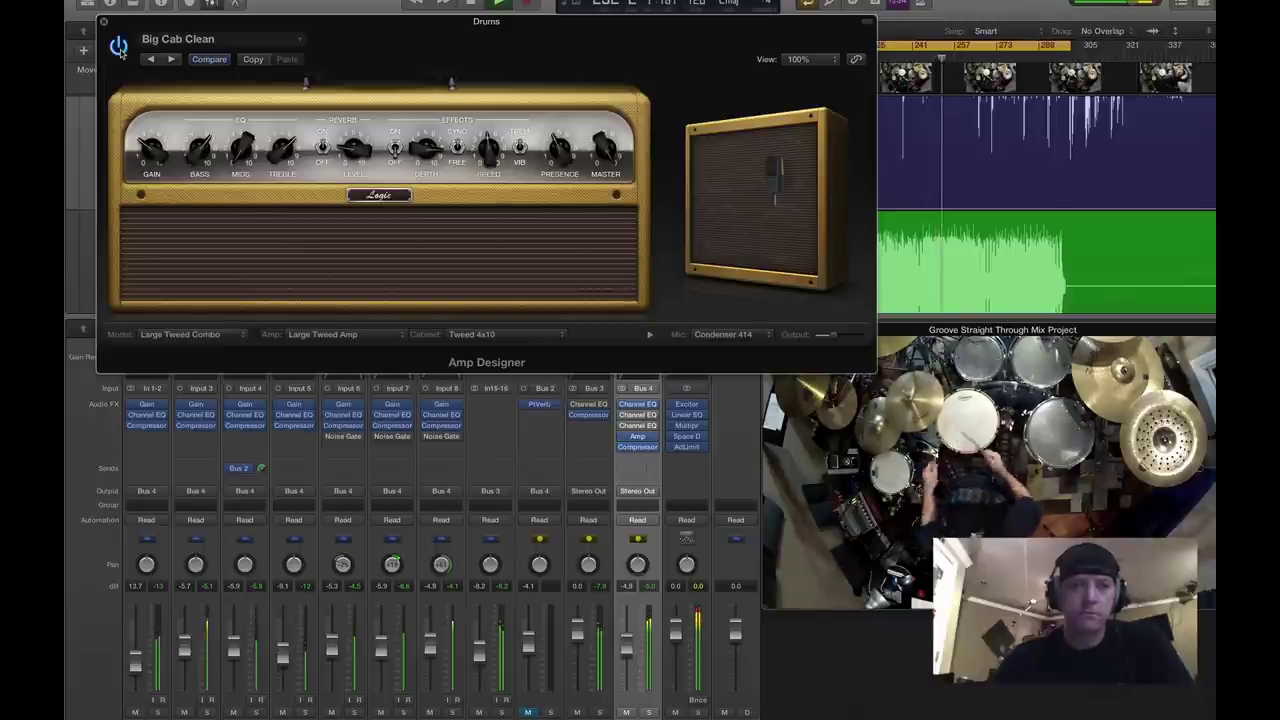
pyautogui.click(119, 47)
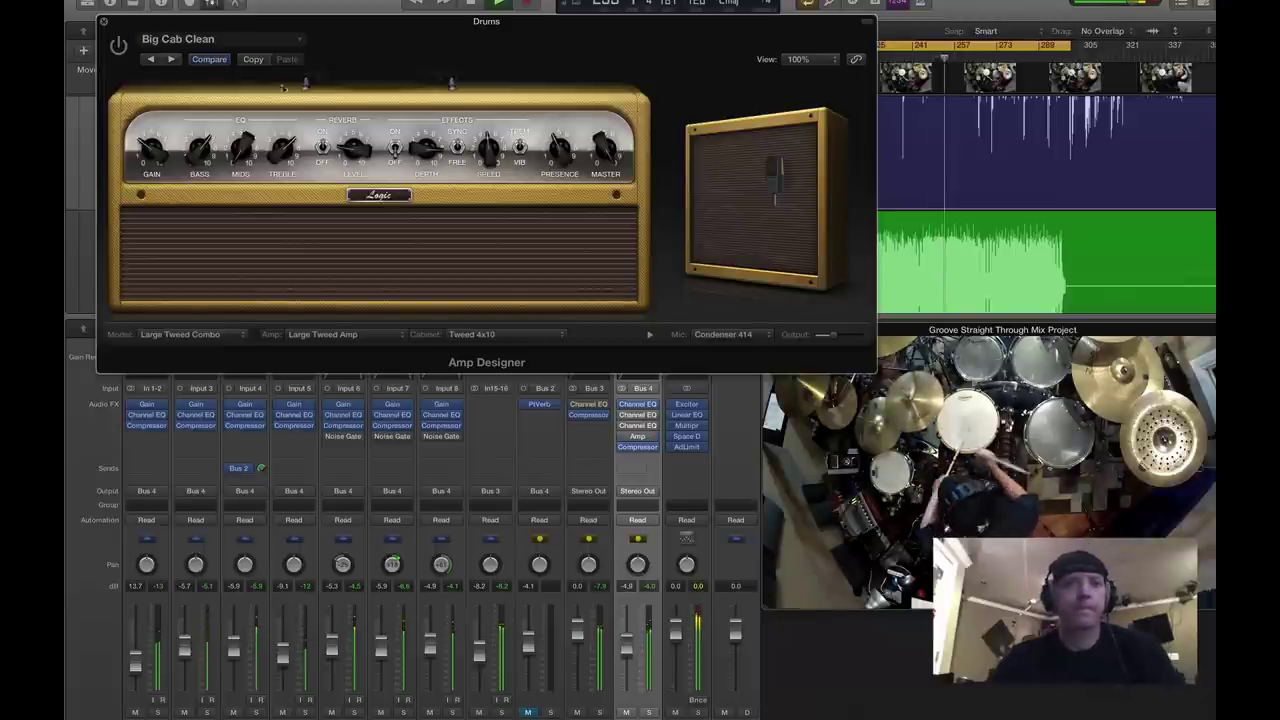
# Load the Boutique Retro Clean preset, audition it, then bypass the Amp Designer and close its window.
pyautogui.click(171, 59)
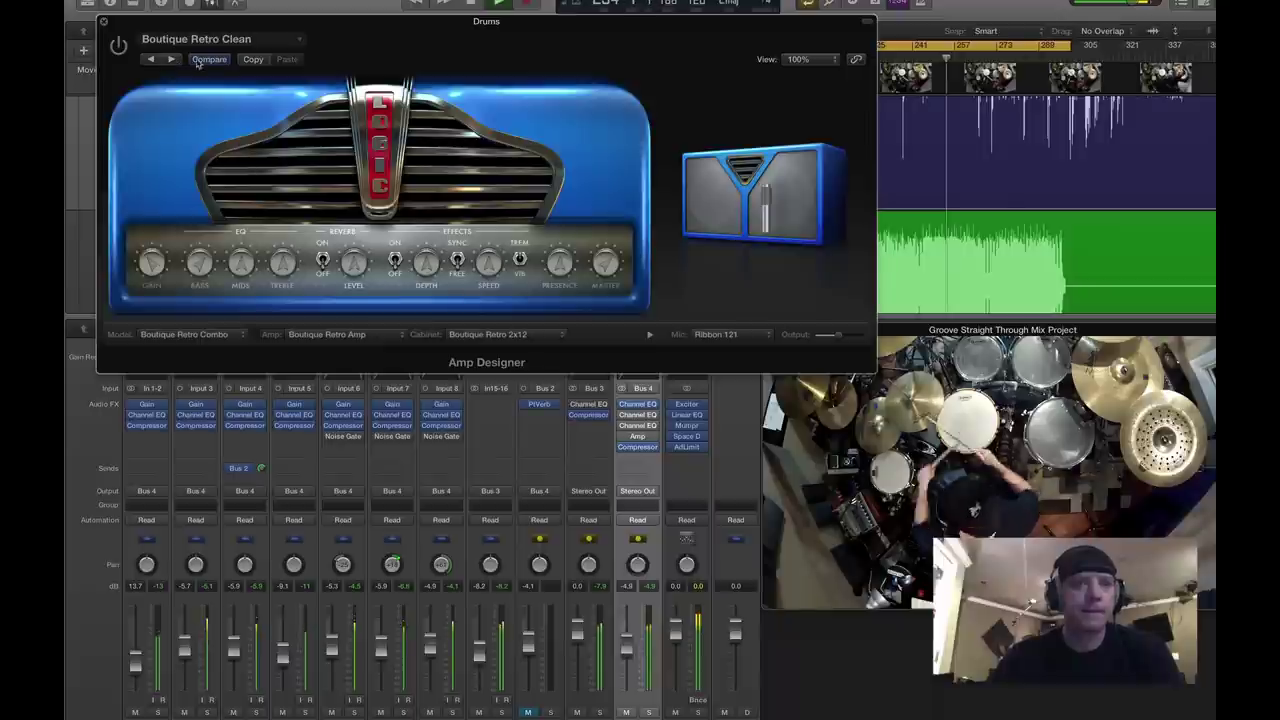
pyautogui.click(119, 47)
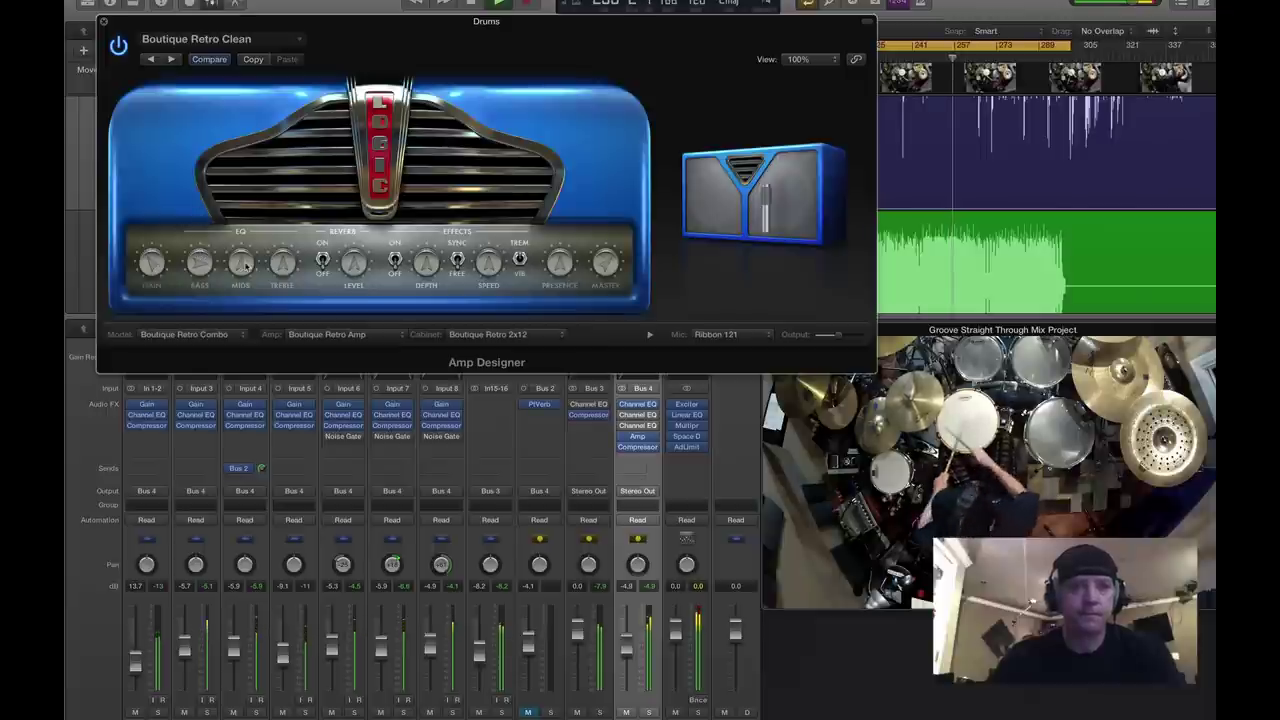
pyautogui.click(119, 46)
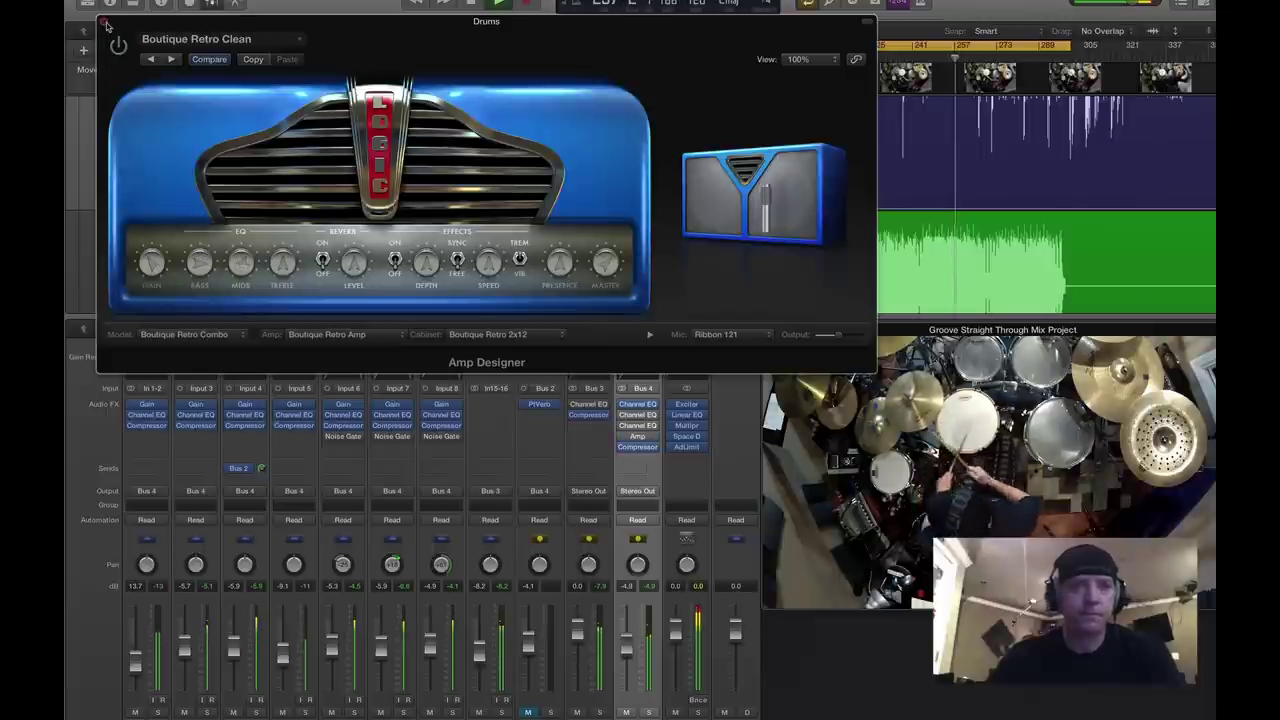
pyautogui.click(105, 22)
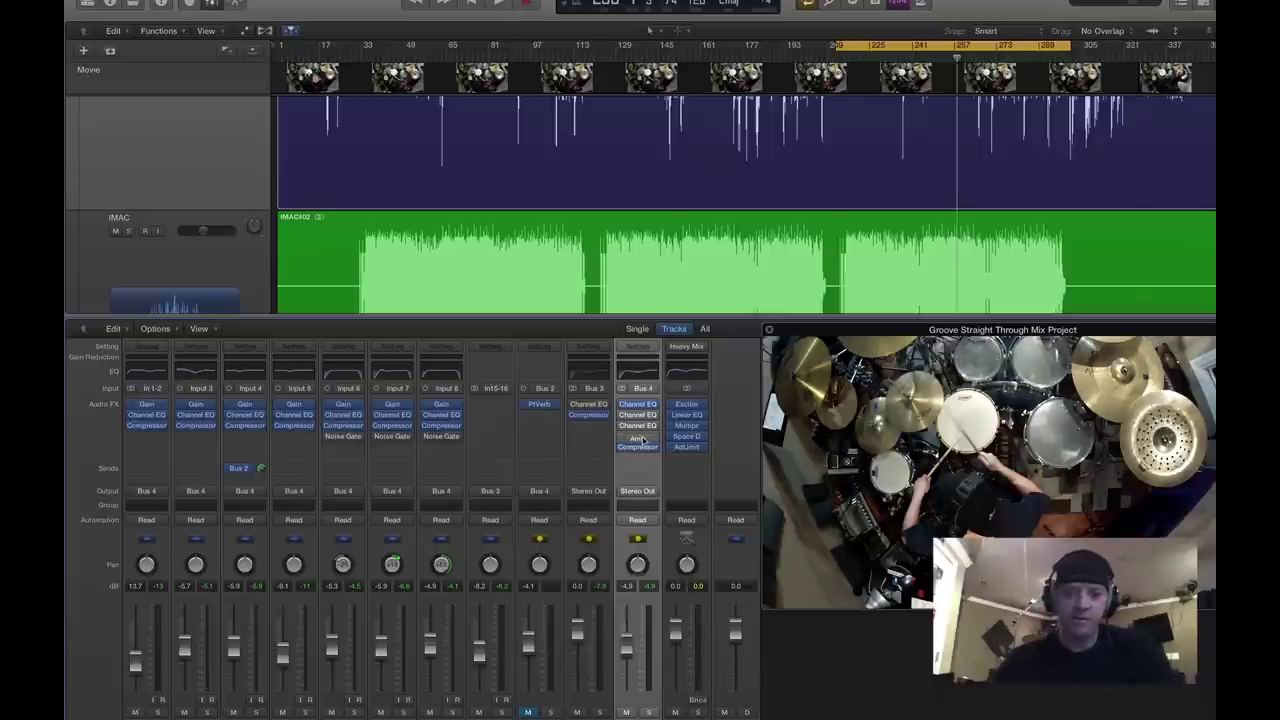
# Move the Amp Designer from Bus 4 to the Bus 2 snare reverb channel and turn it on.
pyautogui.moveTo(643, 440); pyautogui.dragTo(545, 431)
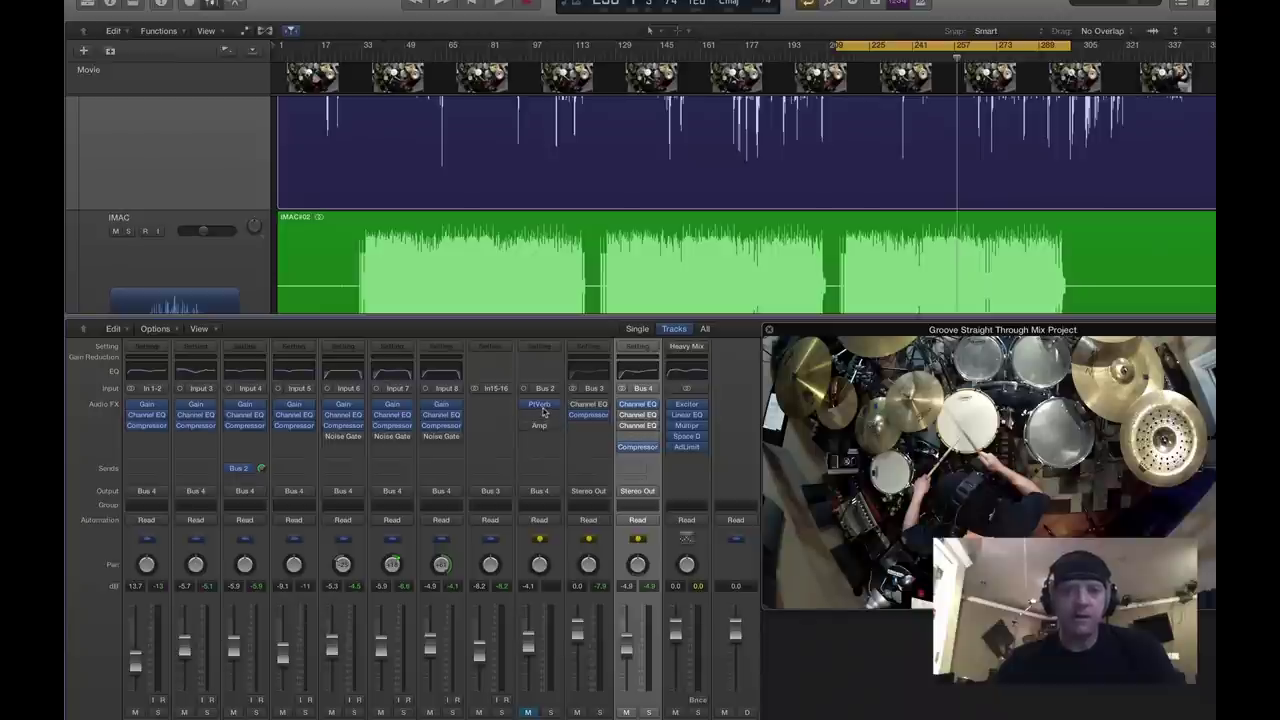
pyautogui.click(545, 404)
pyautogui.click(542, 406)
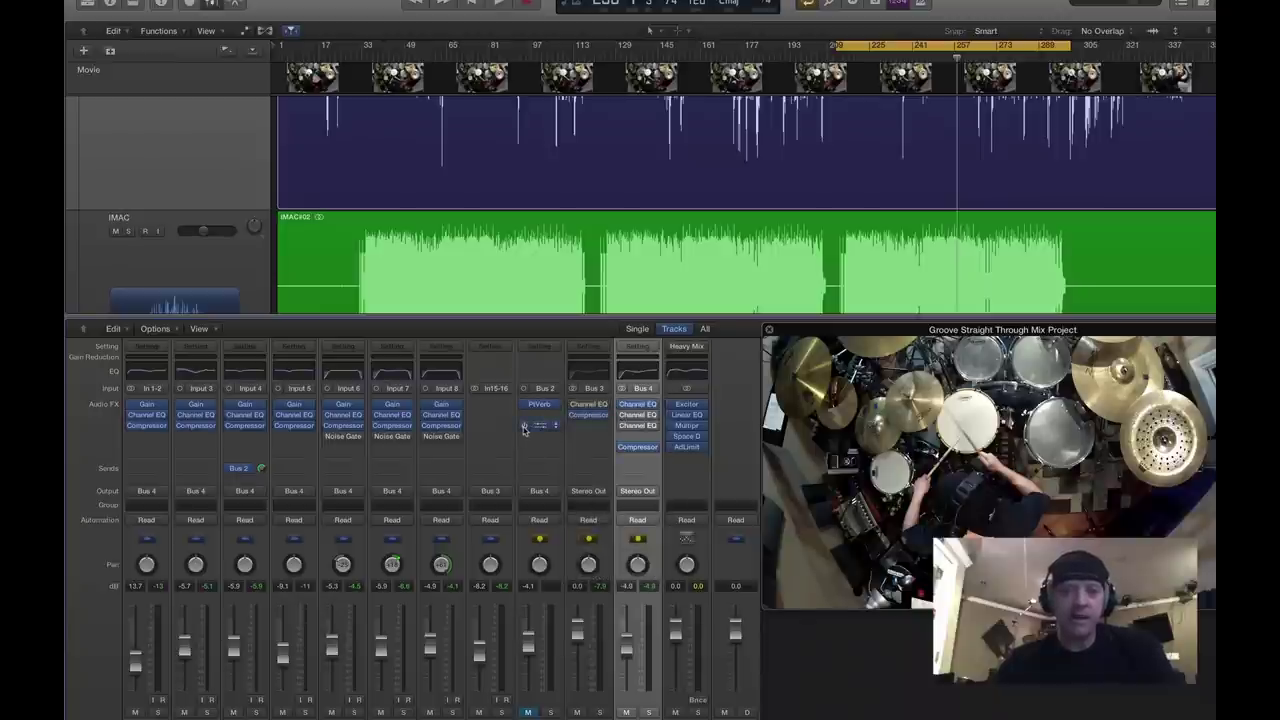
# Unmute Bus 2 during playback and briefly solo it to hear the amped snare with the reverb bypassed.
pyautogui.press('space')
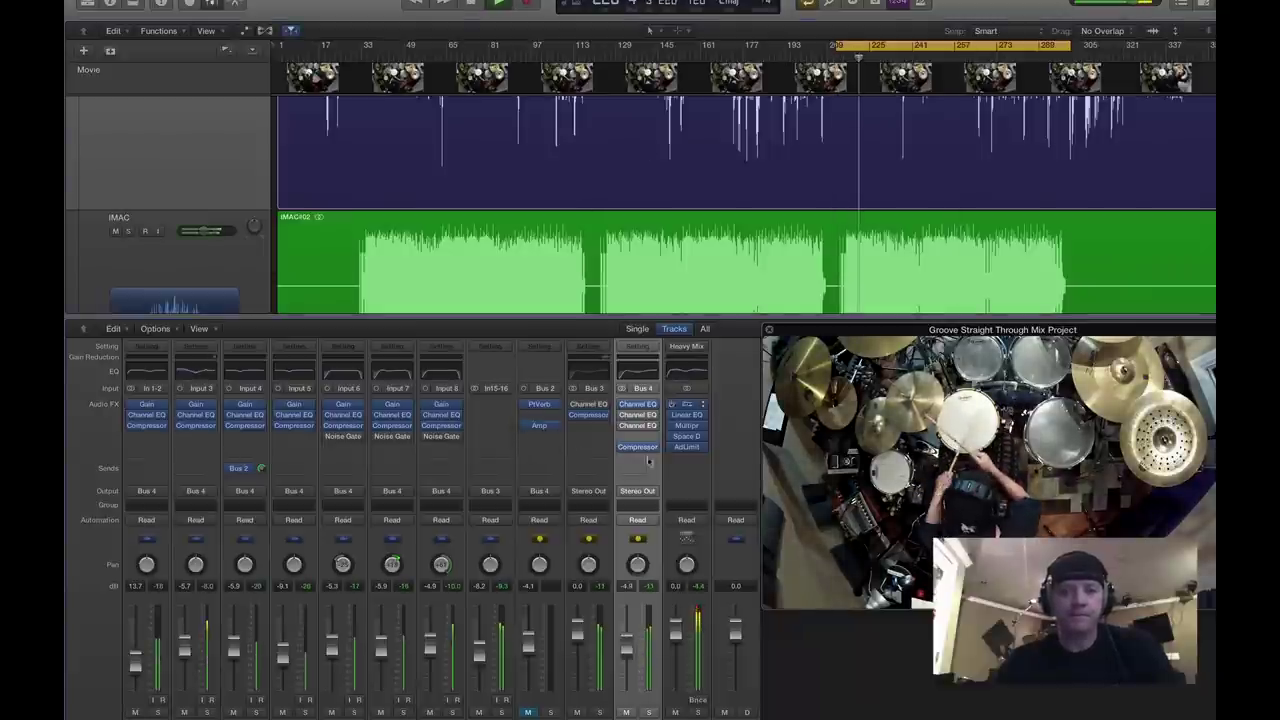
pyautogui.click(536, 712)
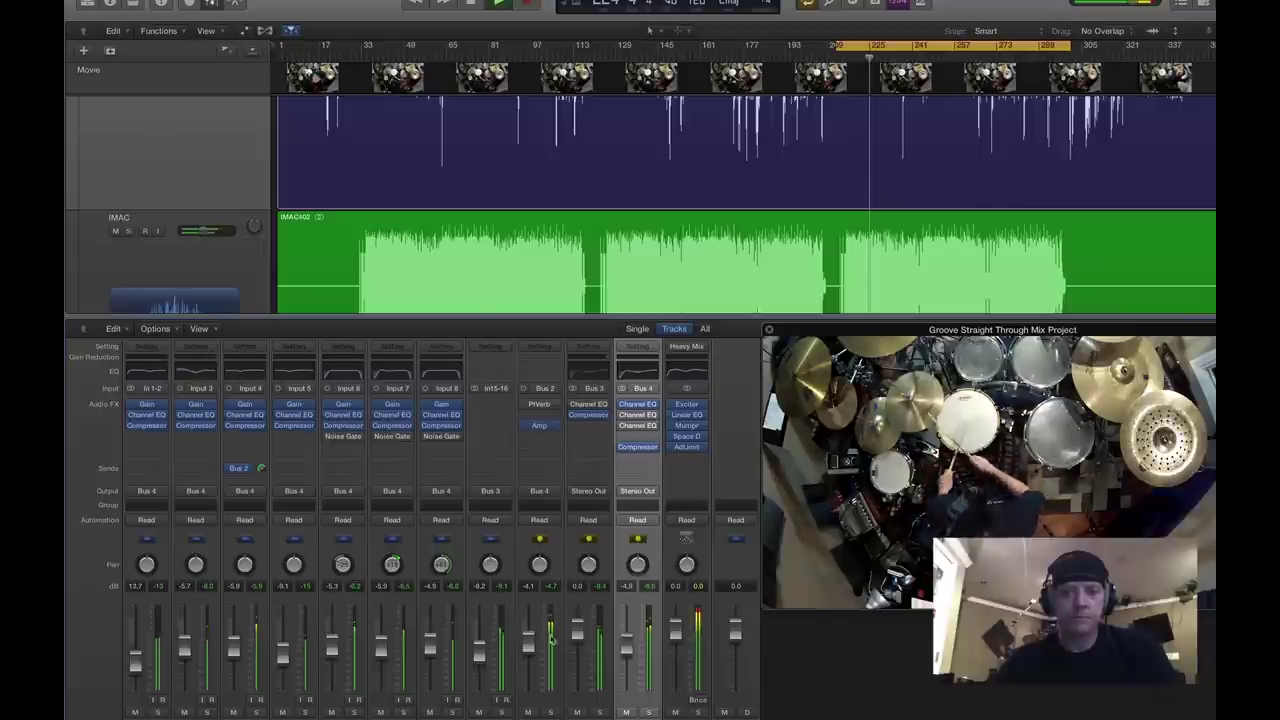
pyautogui.click(553, 712)
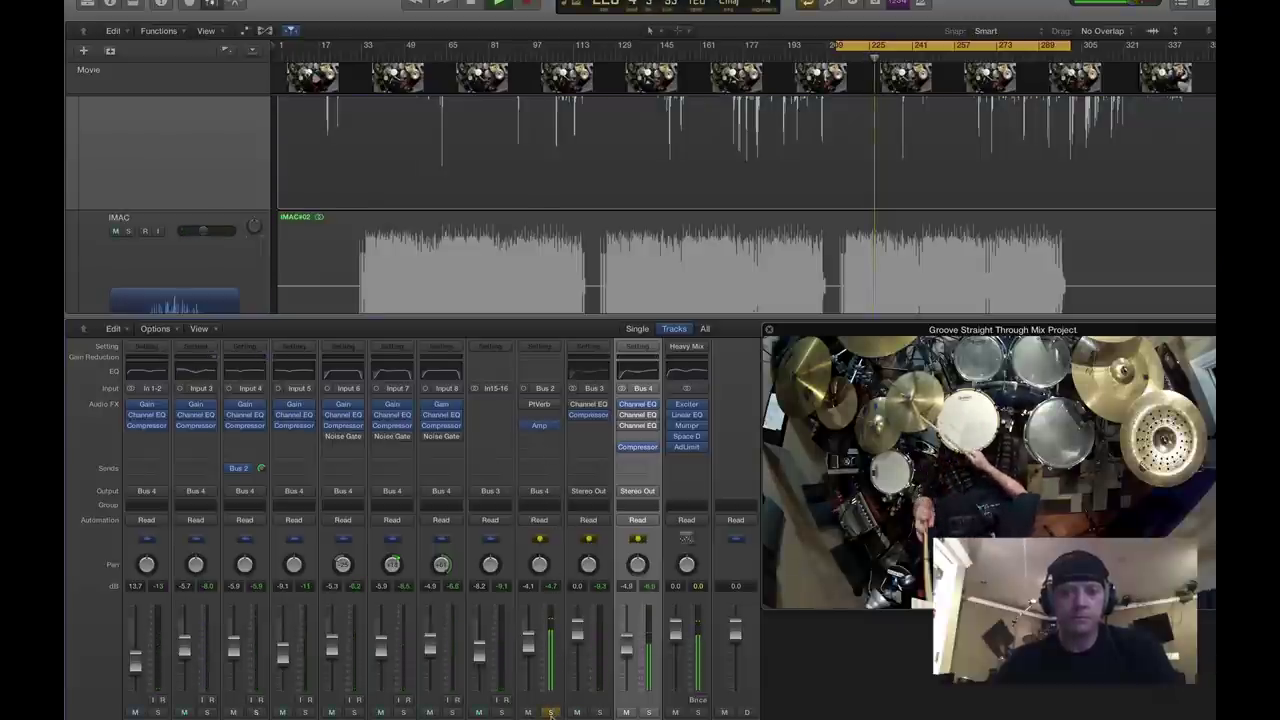
pyautogui.click(553, 712)
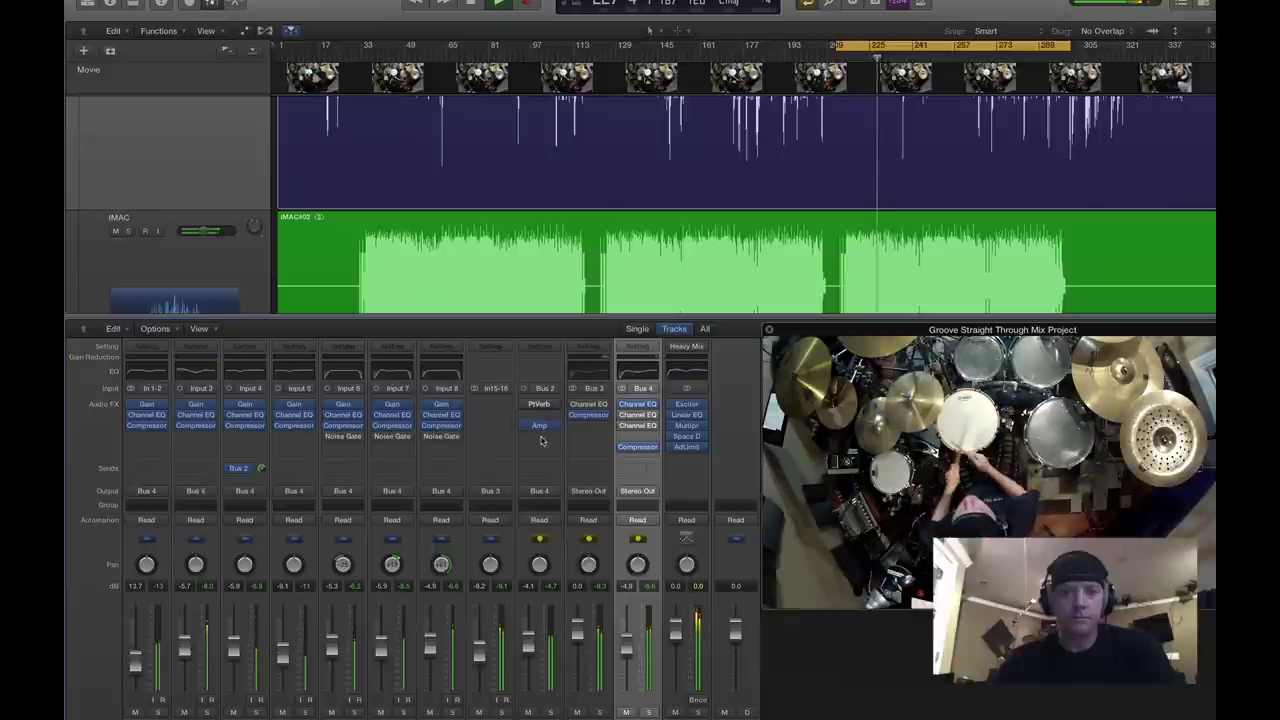
# Place the PlatinumVerb after the amp on Bus 2 and set room size 23 m, reverb time 1.85 sec, dry 40% and wet 81%.
pyautogui.click(538, 447)
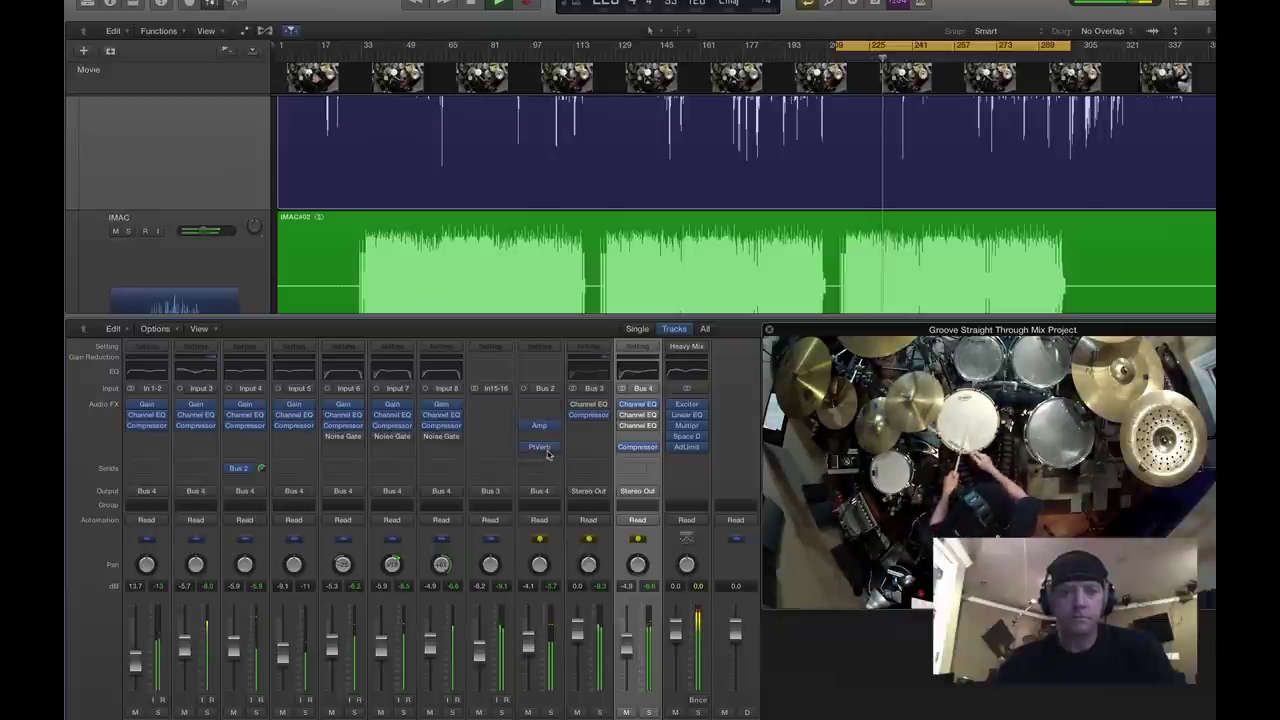
pyautogui.click(541, 447)
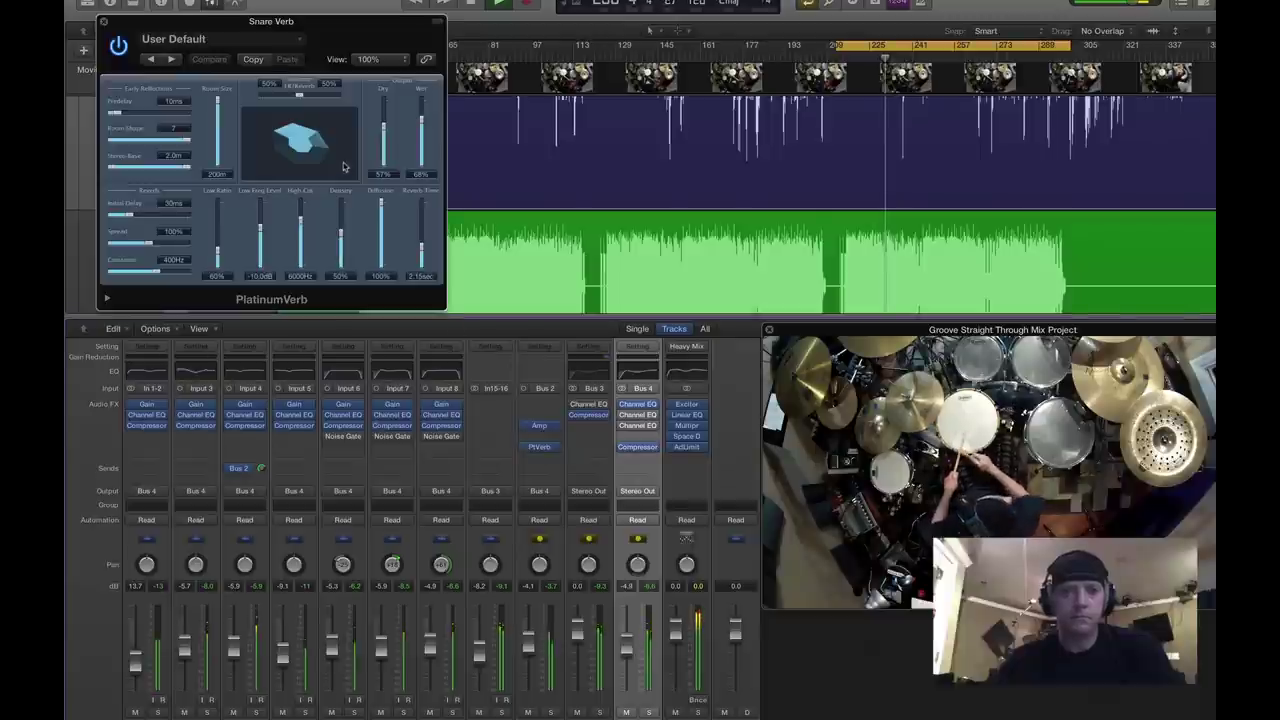
pyautogui.moveTo(218, 135); pyautogui.dragTo(219, 160)
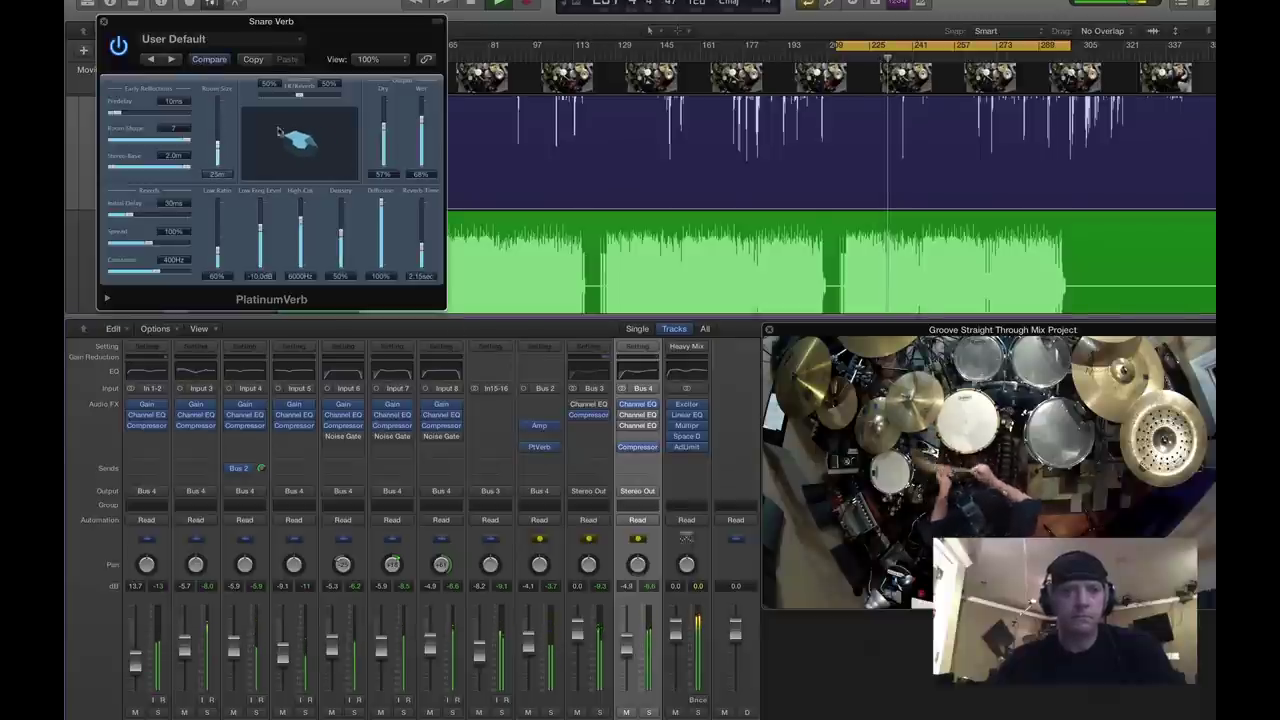
pyautogui.moveTo(422, 119); pyautogui.dragTo(385, 156)
pyautogui.moveTo(421, 219); pyautogui.dragTo(421, 250)
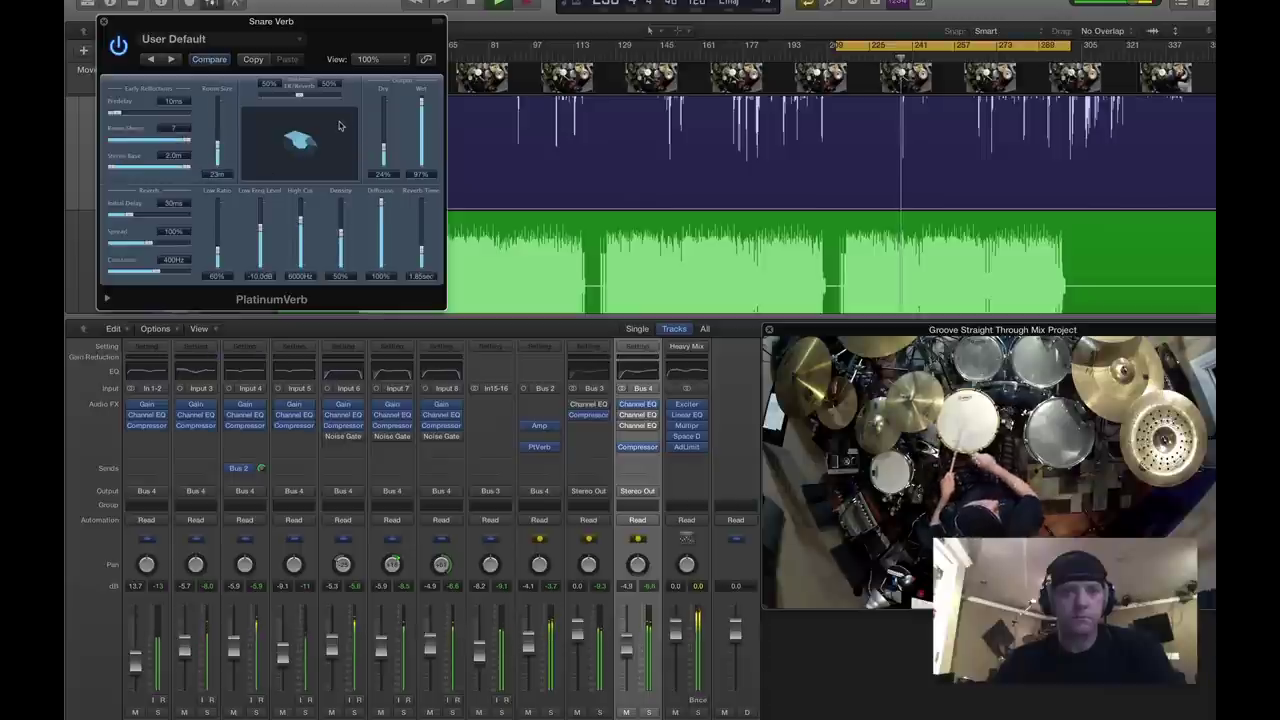
pyautogui.moveTo(422, 105); pyautogui.dragTo(385, 142)
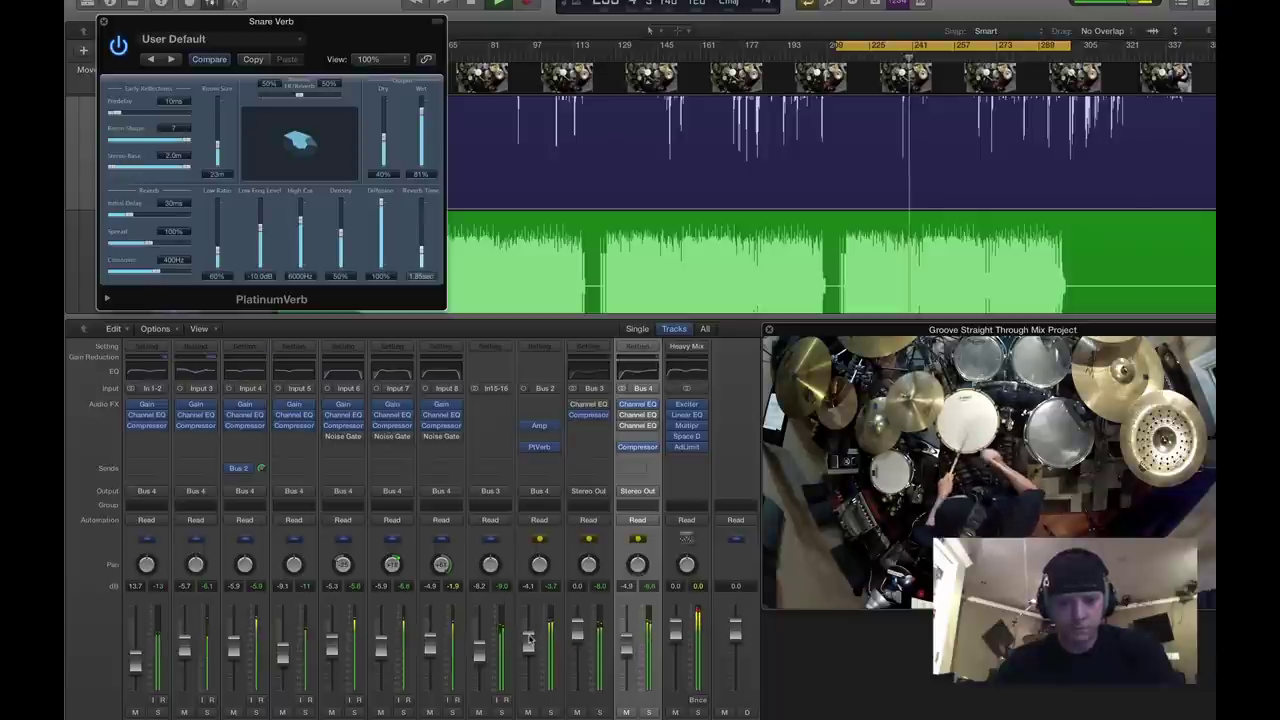
# Bypass the PlatinumVerb on Bus 2 to hear the snare channel without reverb.
pyautogui.moveTo(530, 640)
pyautogui.mouseDown()
pyautogui.moveTo(530, 666)
pyautogui.moveTo(530, 640)
pyautogui.mouseUp()
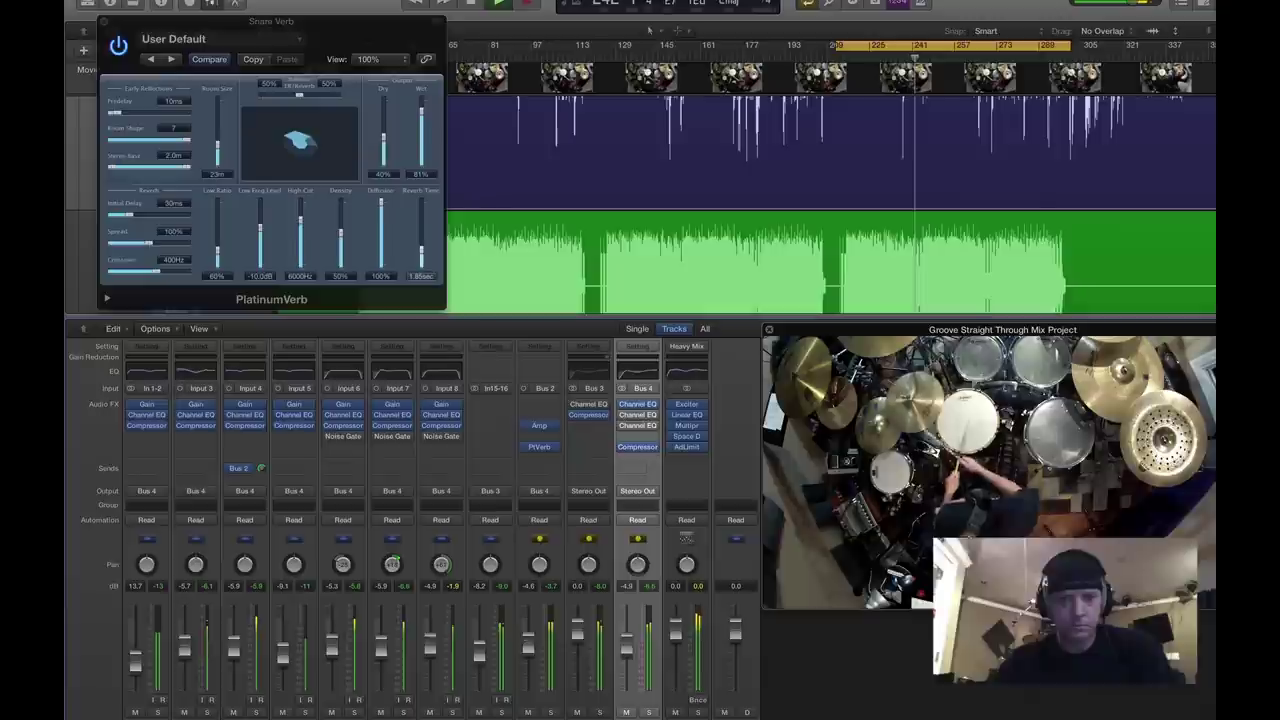
pyautogui.click(524, 447)
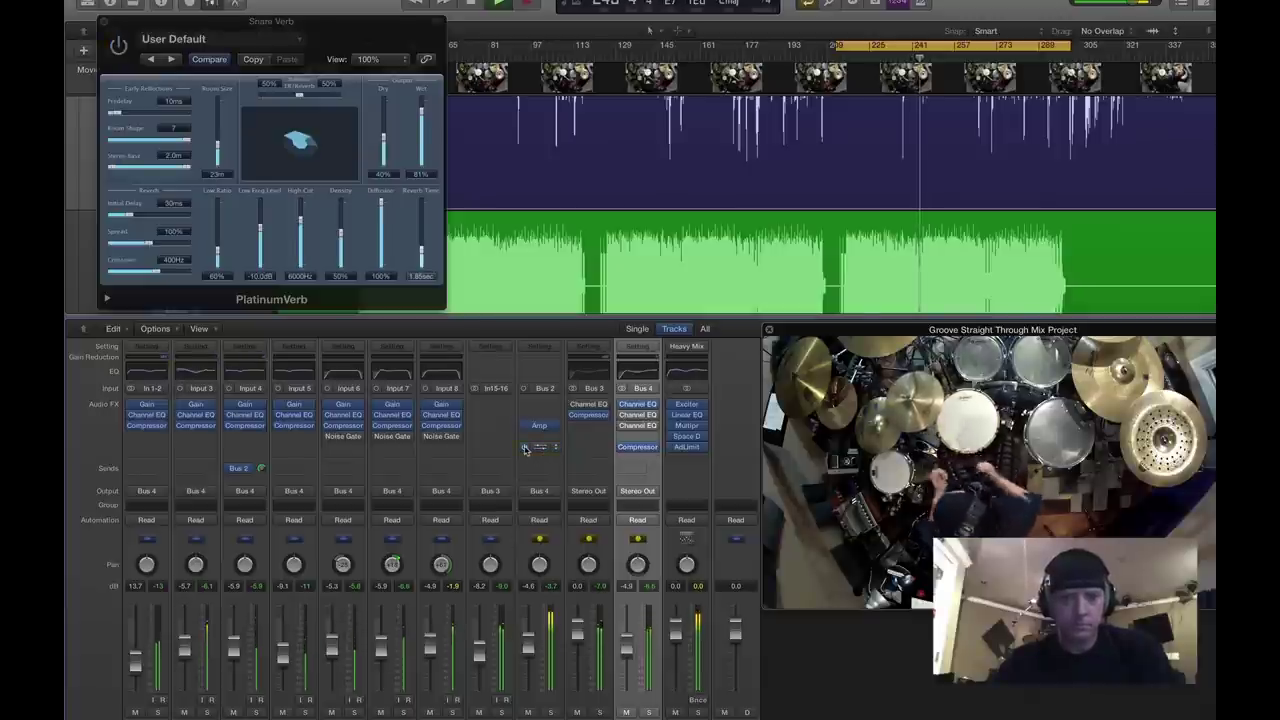
# Re-enable the Bus 2 PlatinumVerb, set diffusion 55%, reverb time 3.05 sec, dry 0% and wet about 40%, and compare with the stored settings.
pyautogui.click(524, 447)
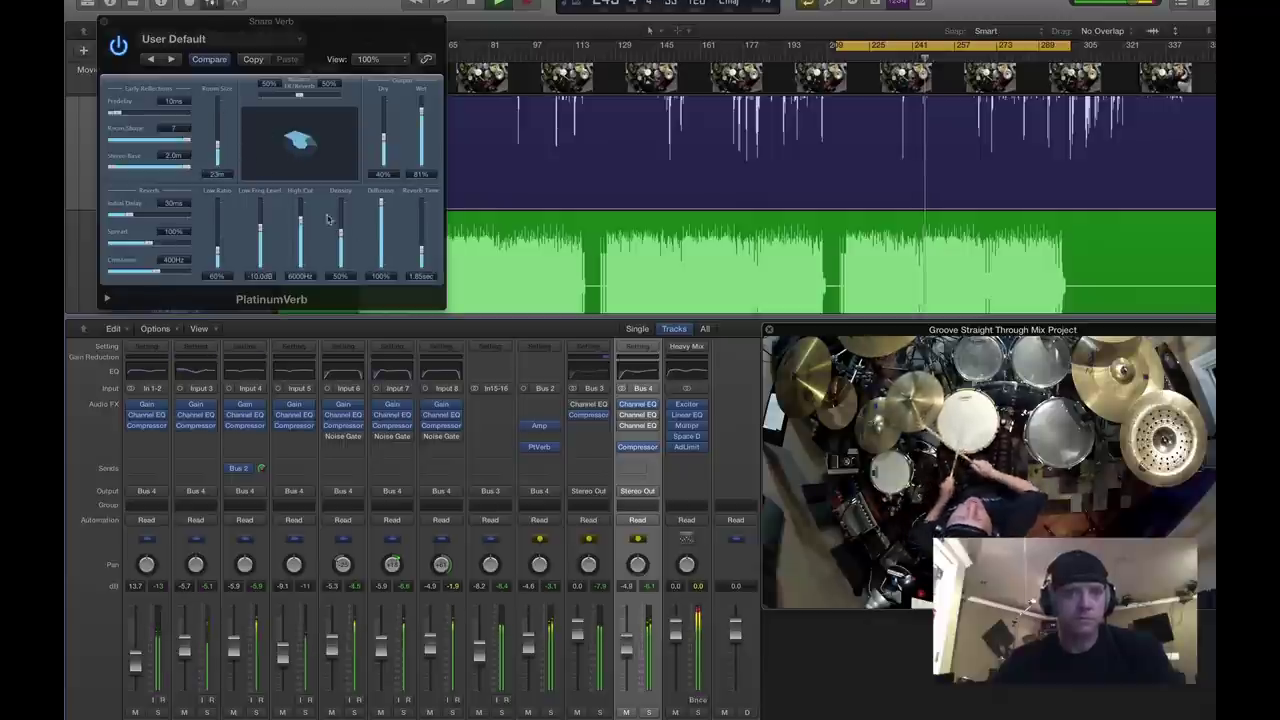
pyautogui.moveTo(380, 205); pyautogui.dragTo(419, 232)
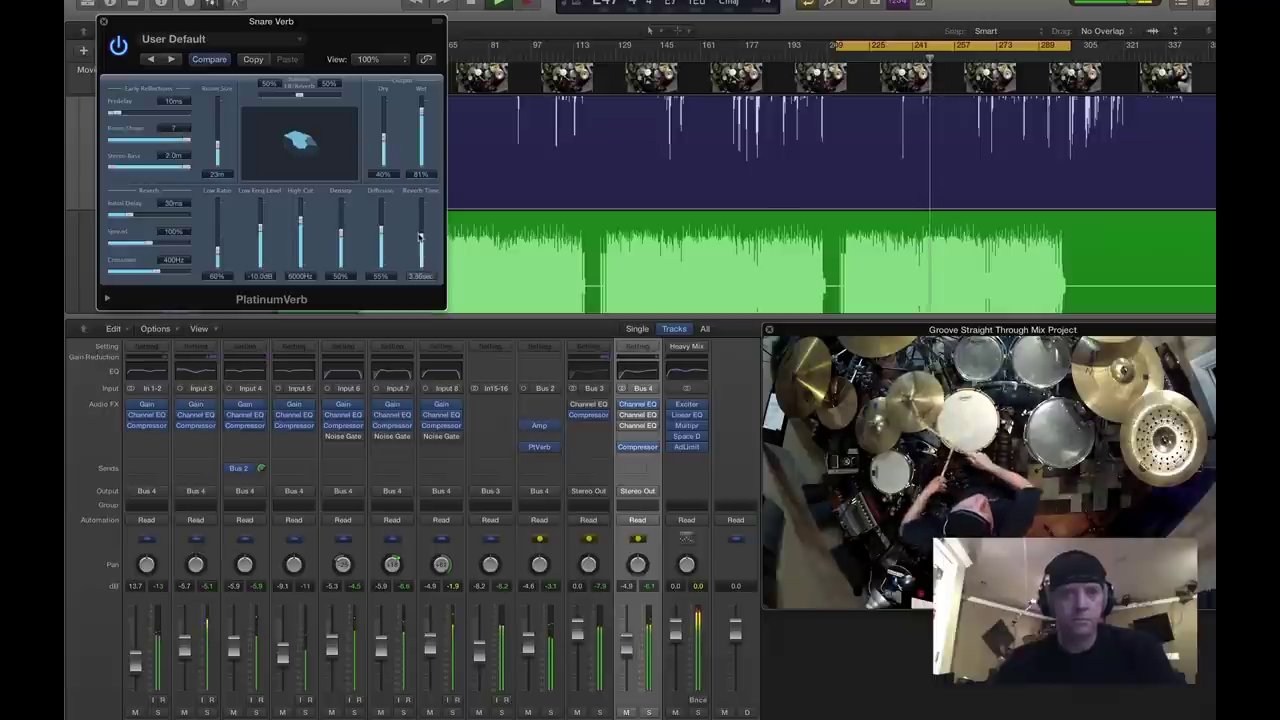
pyautogui.click(205, 61)
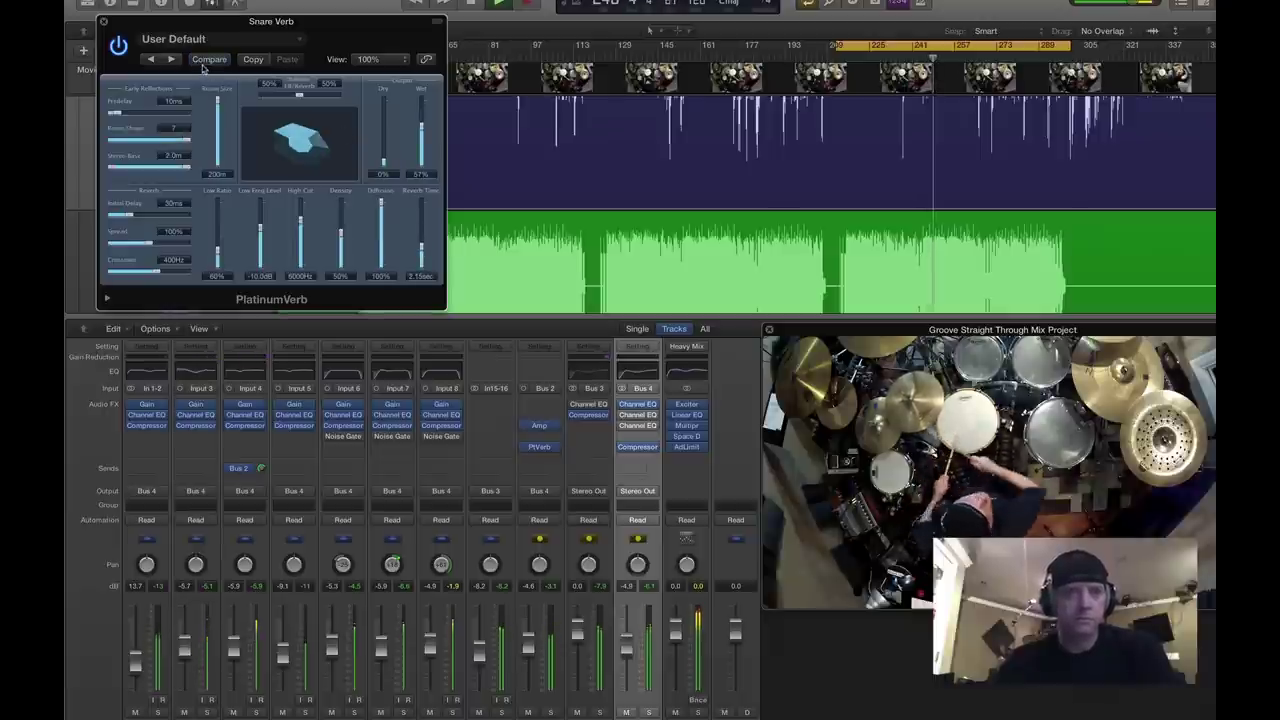
pyautogui.click(207, 60)
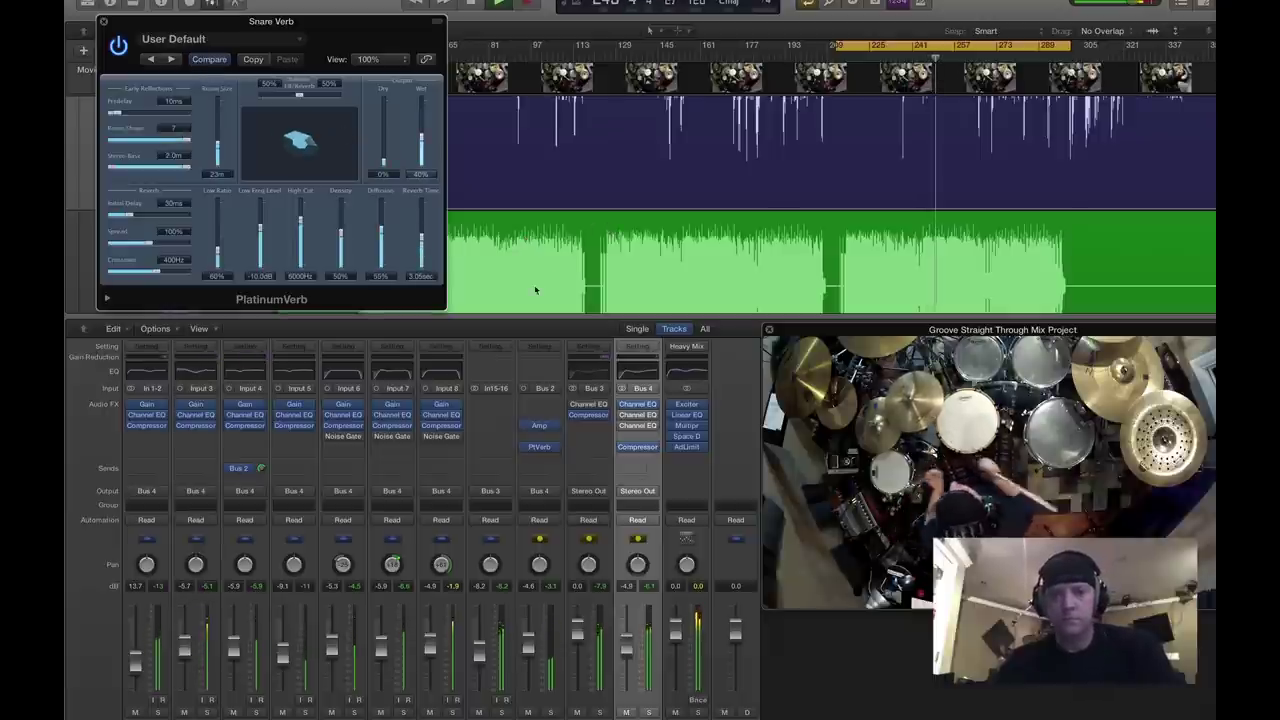
# Briefly solo Bus 2 to hear the reverbed snare, and bypass its PlatinumVerb.
pyautogui.click(554, 714)
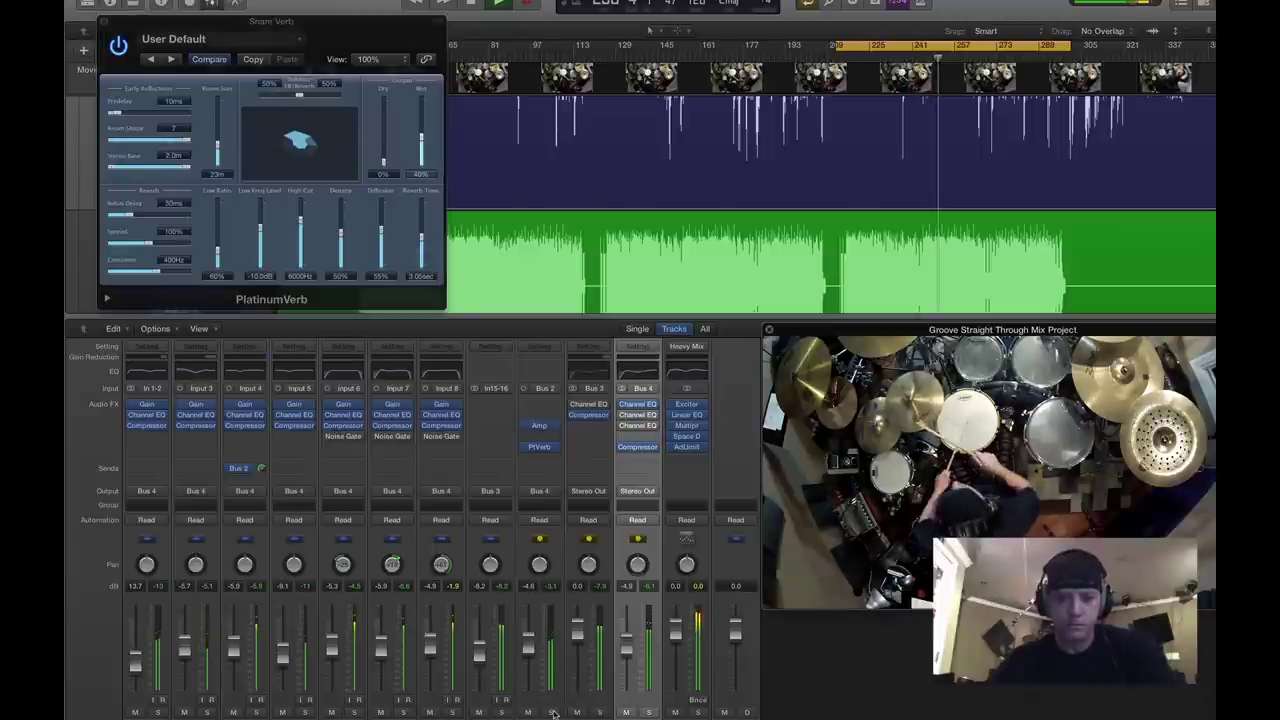
pyautogui.click(554, 714)
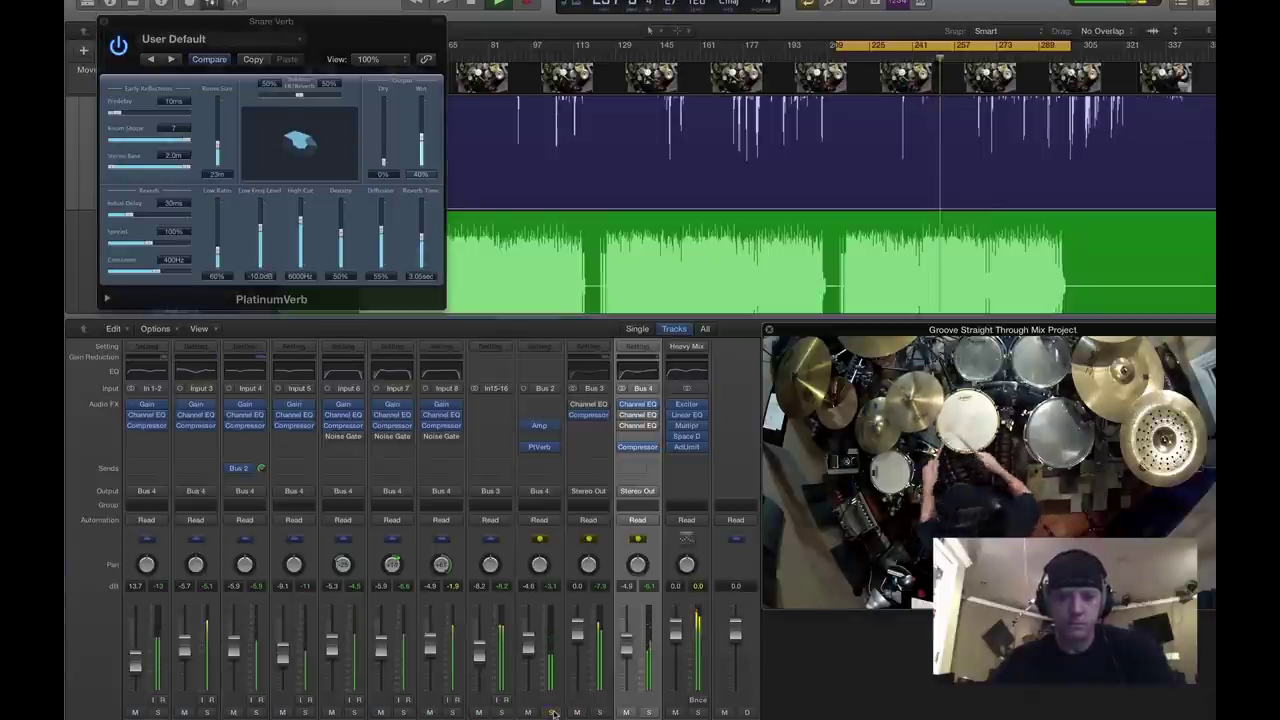
pyautogui.click(524, 446)
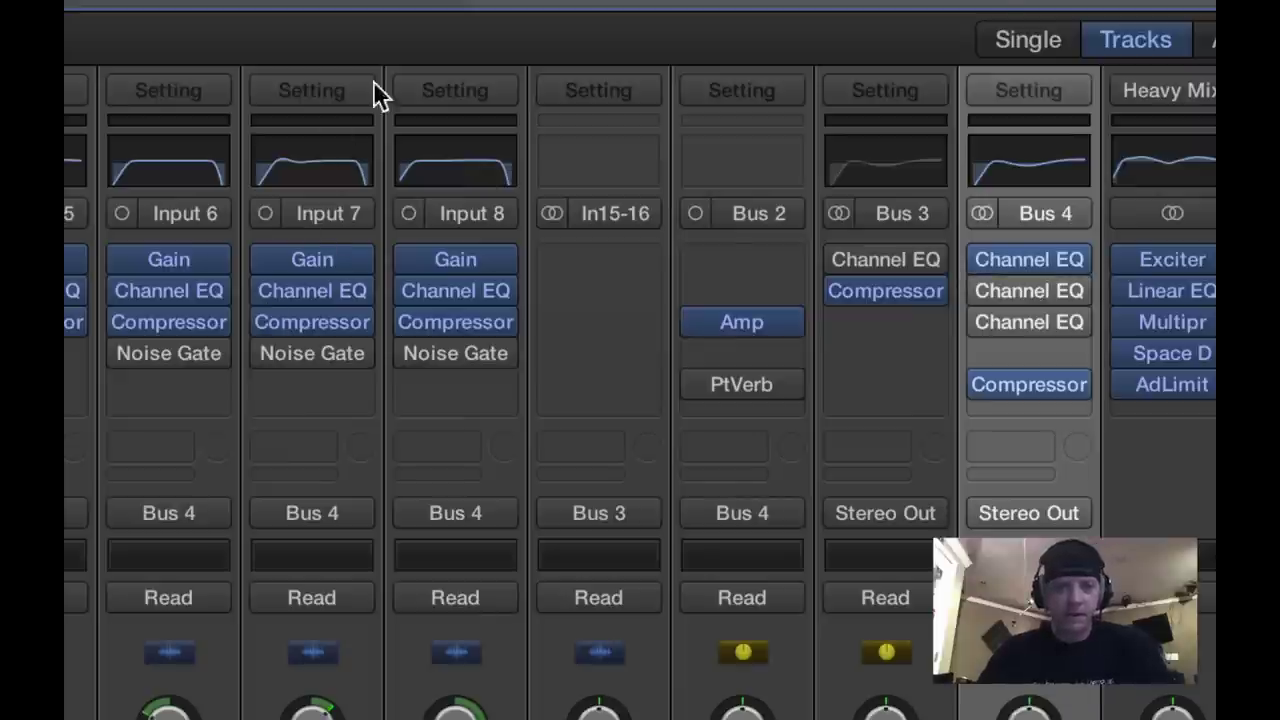
# Save the Tom 16 track's channel strip setting as "Tom 16 Channel" in the Track folder.
pyautogui.click(449, 95)
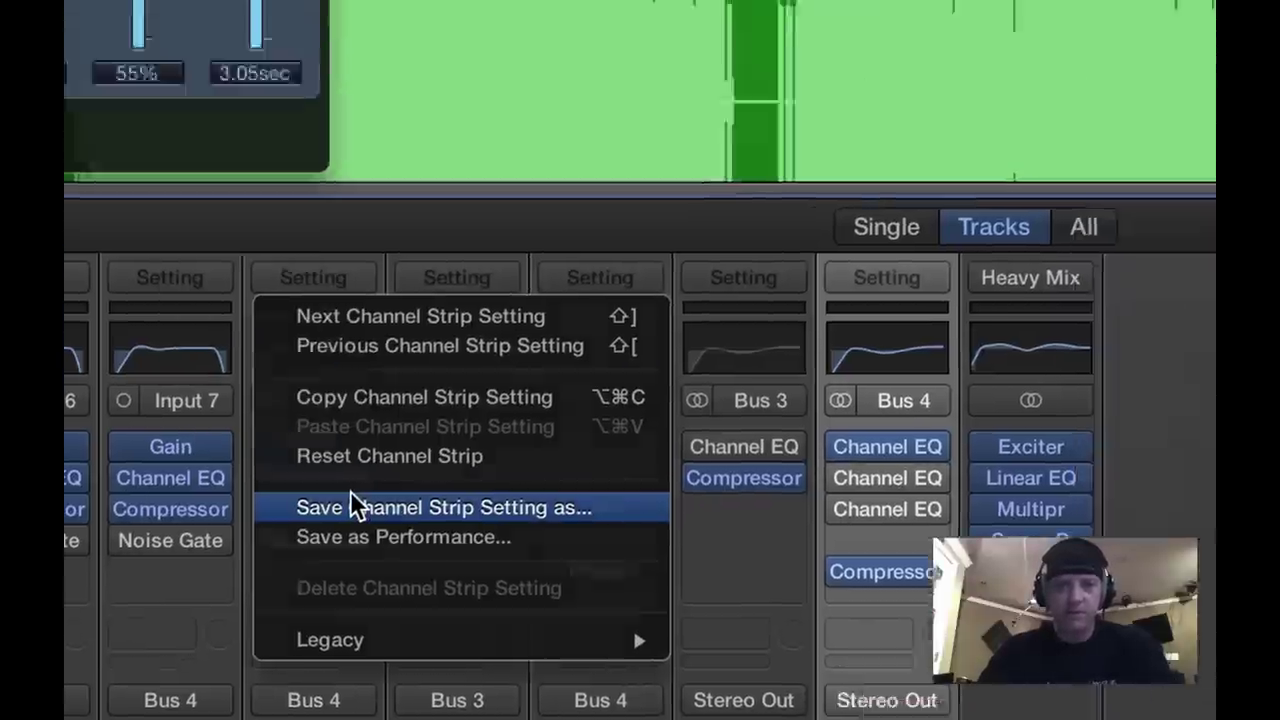
pyautogui.click(492, 316)
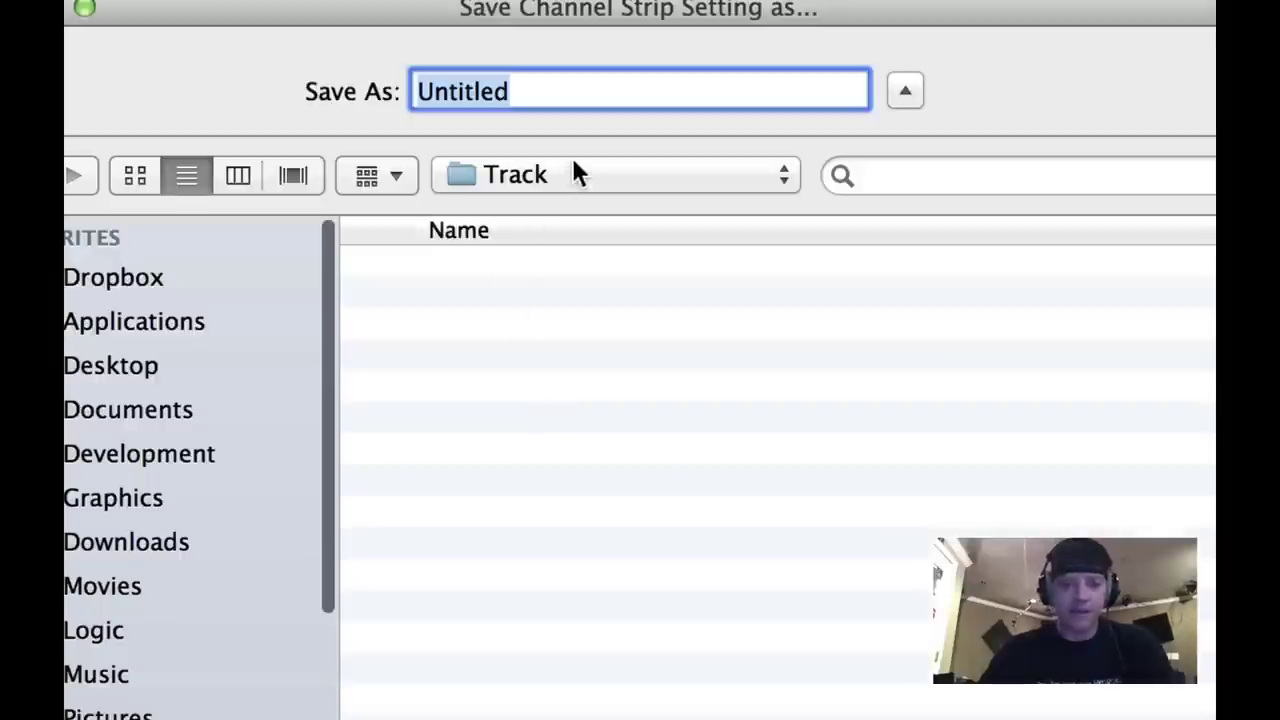
pyautogui.write('Tom ')
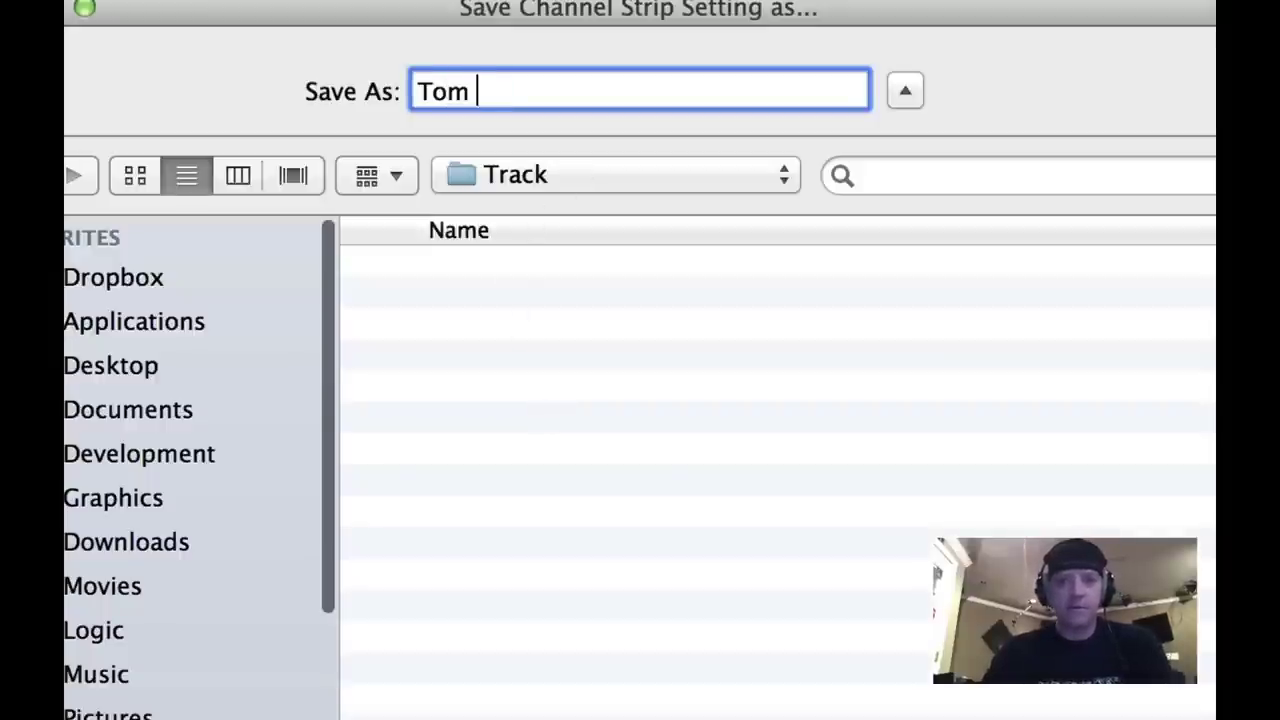
pyautogui.write('16 Channel')
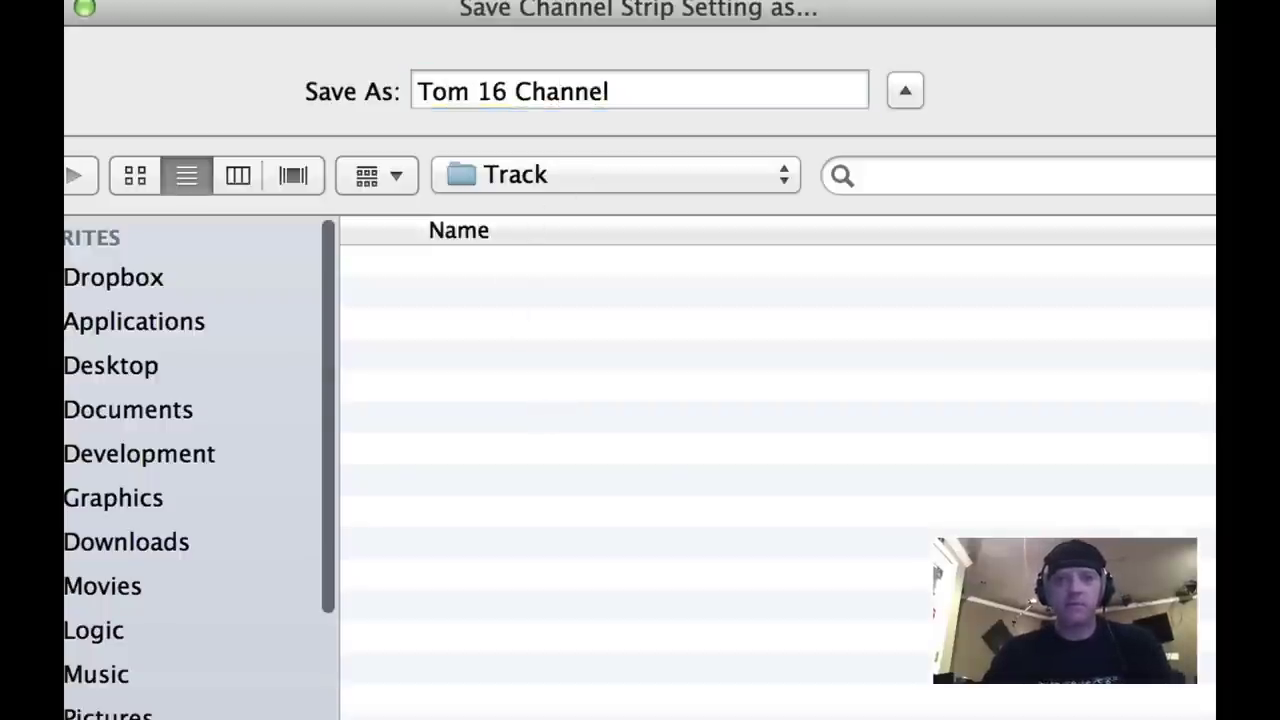
pyautogui.press('Return')
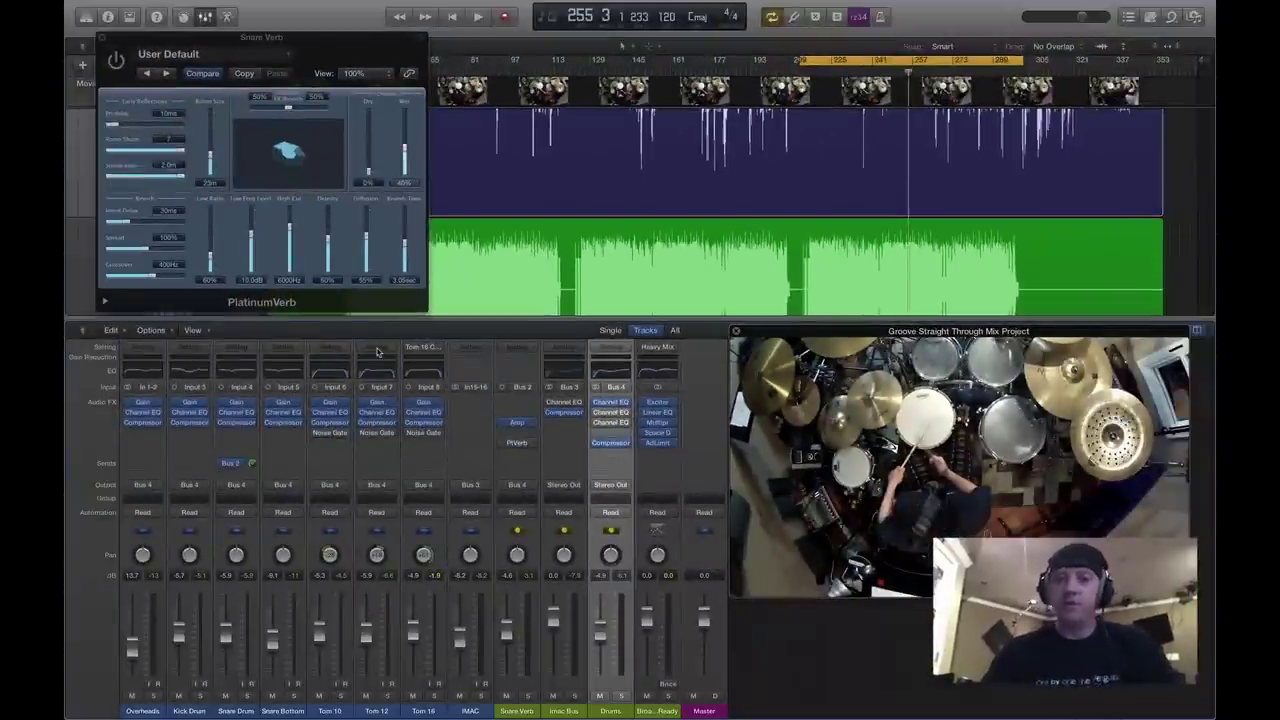
# Close the PlatinumVerb window, select the stereo output channel strip and clear the mixer's peak level readings.
pyautogui.click(101, 38)
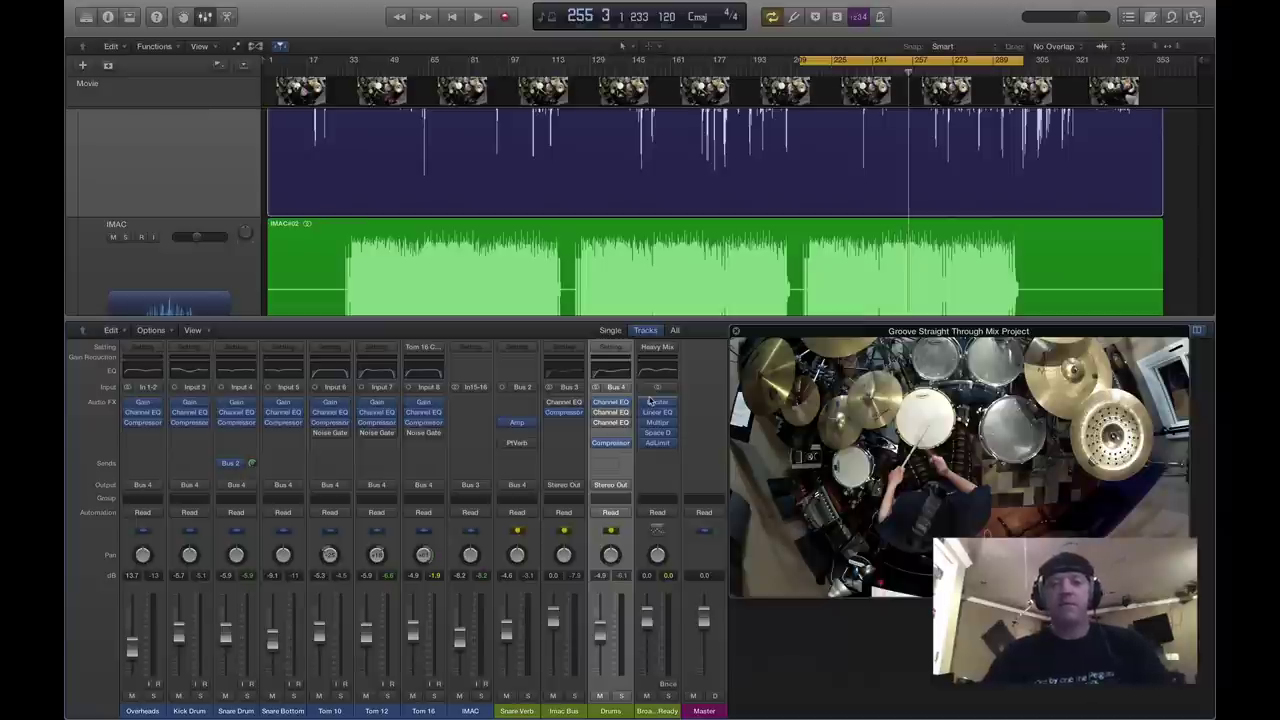
pyautogui.click(668, 586)
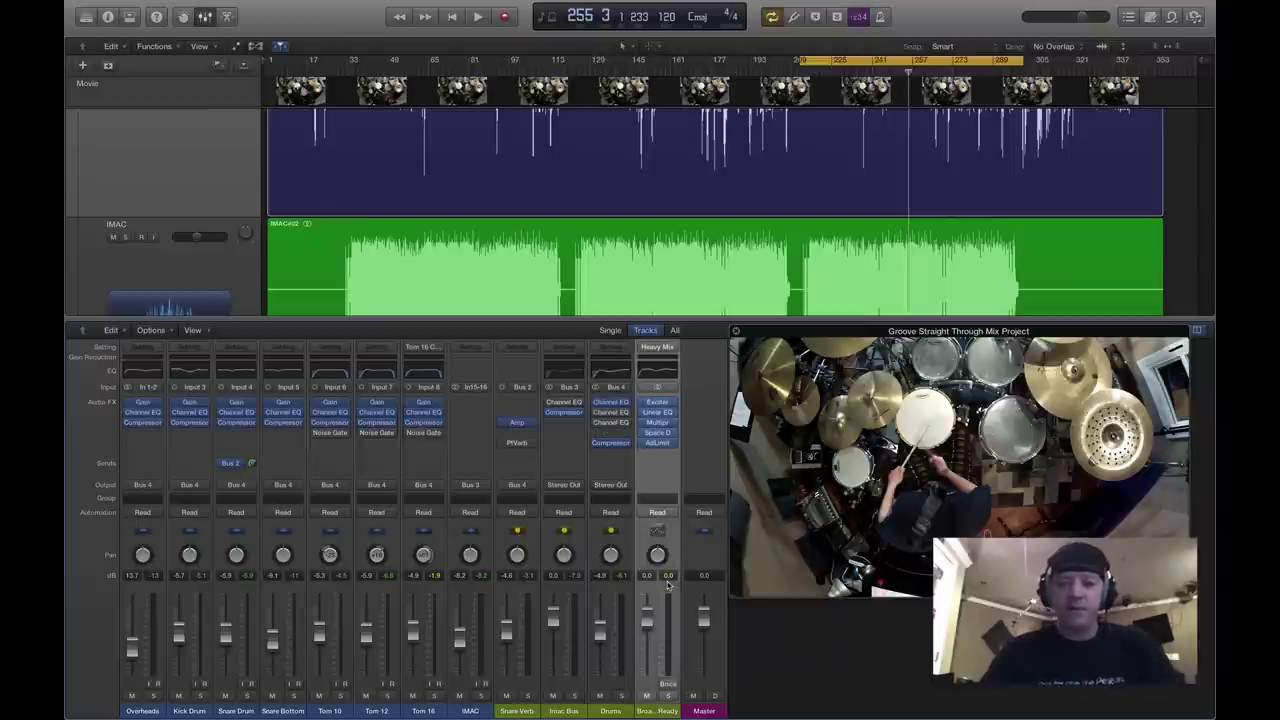
pyautogui.click(669, 578)
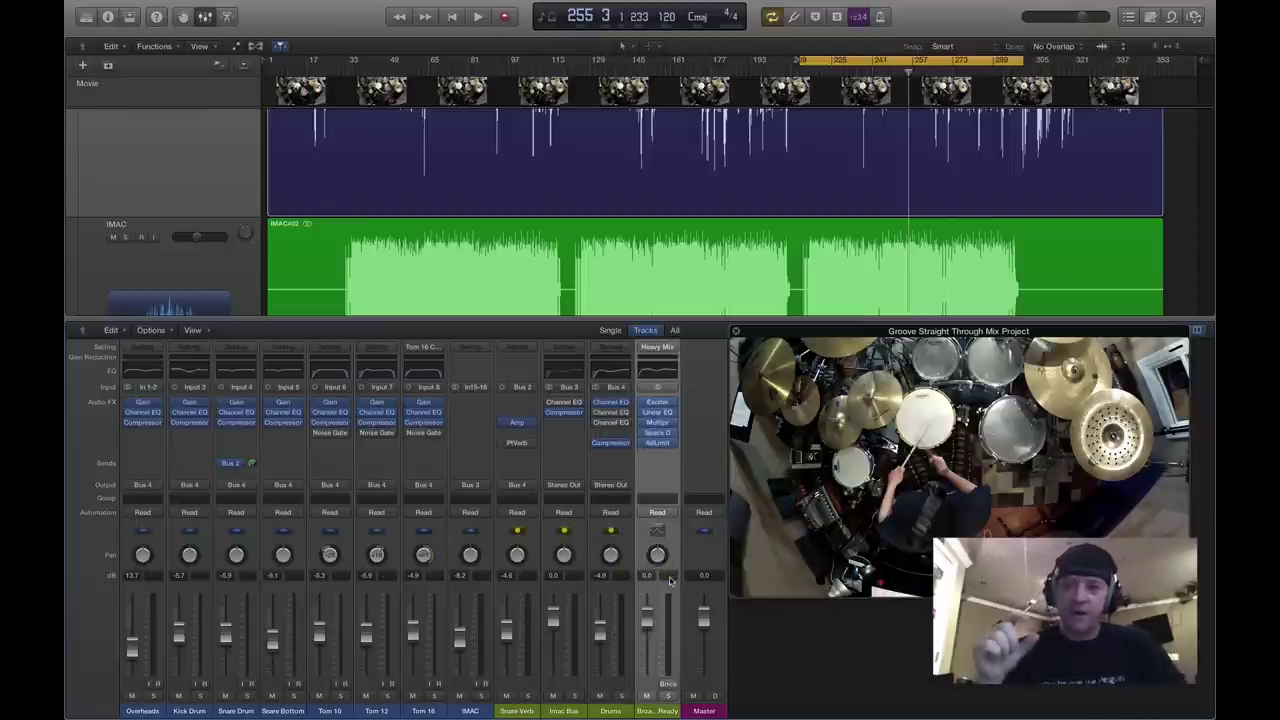